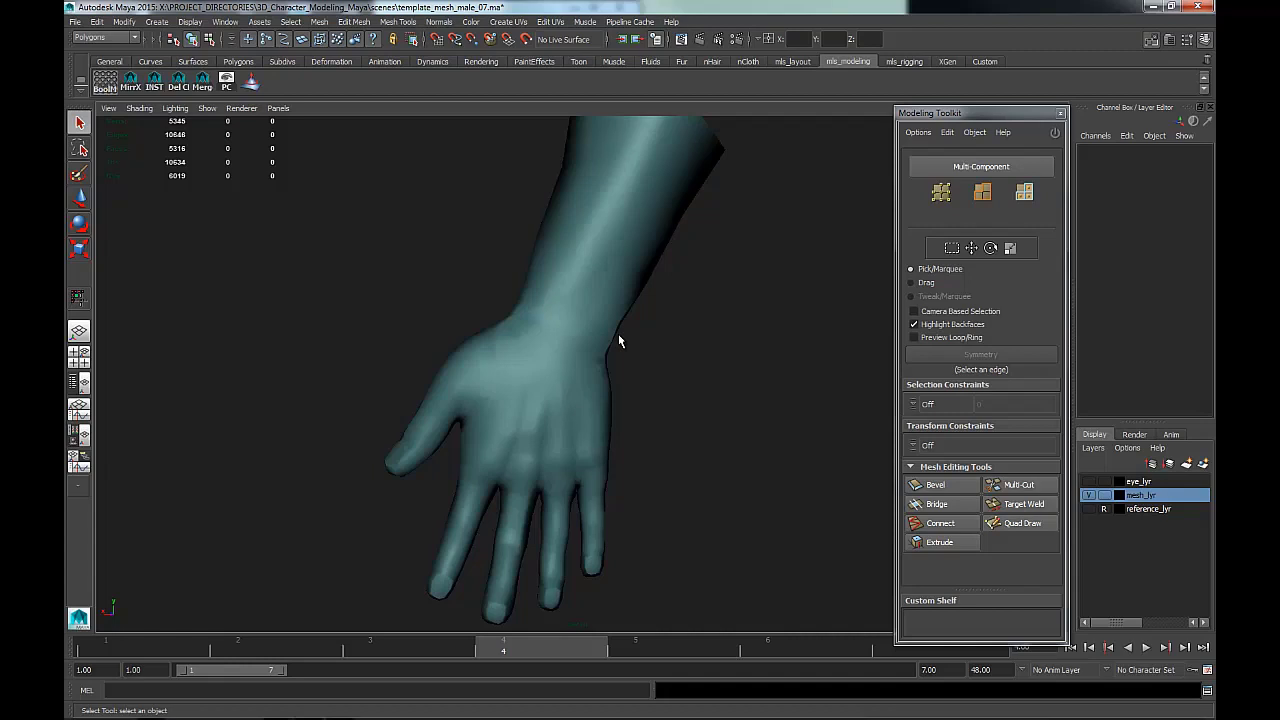
- Open the Outliner and unhide the hidden body mesh polySurface11
left_click_drag(671, 389, 720, 310, "alt")
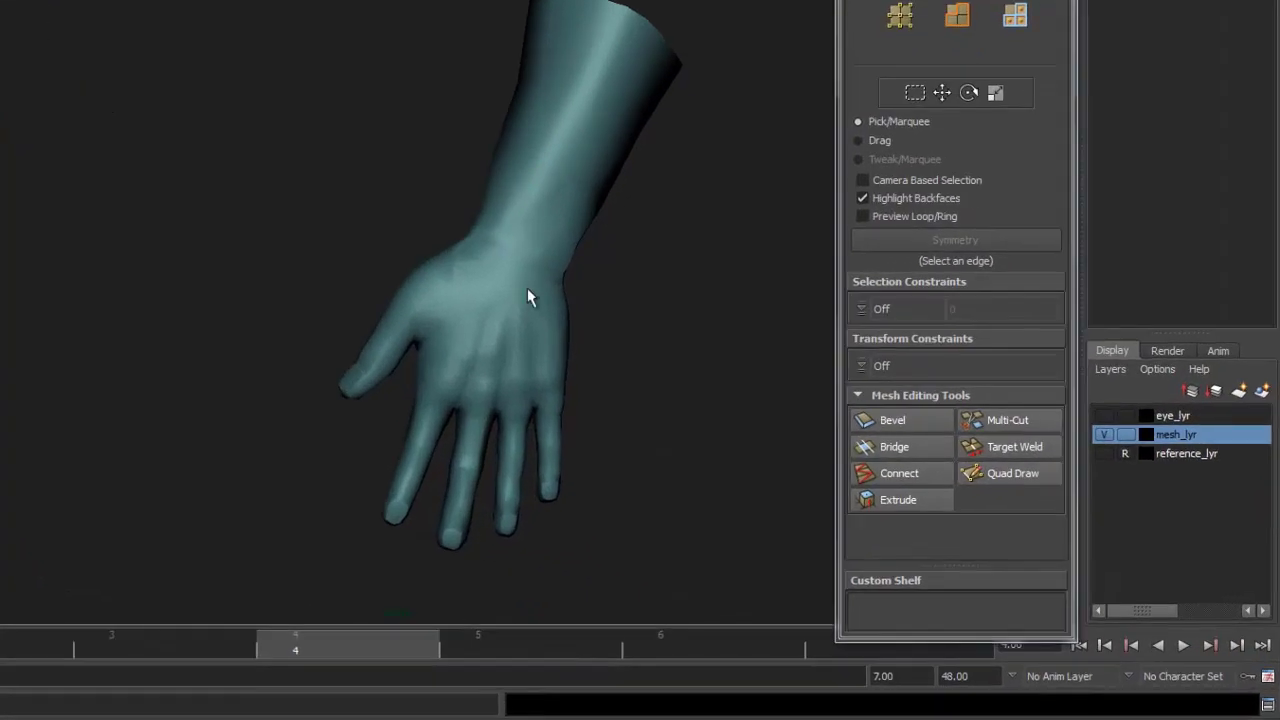
key("shift+o")
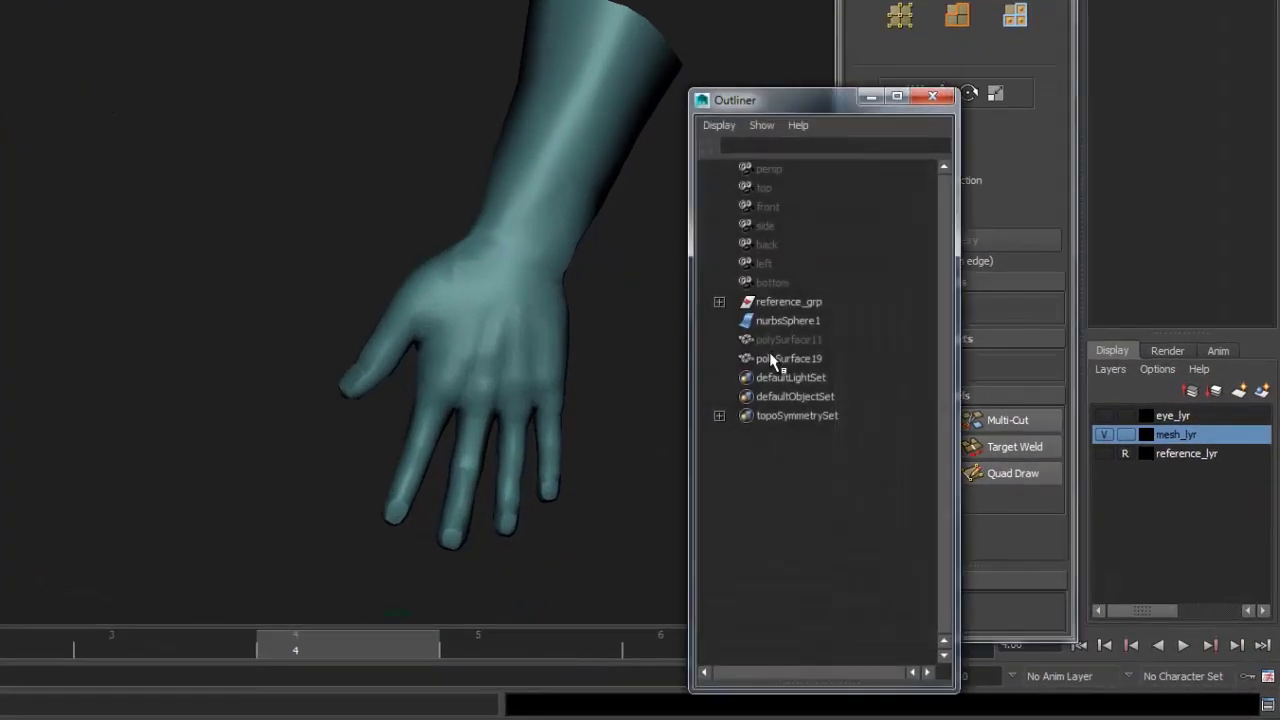
left_click(795, 340)
key("shift+h")
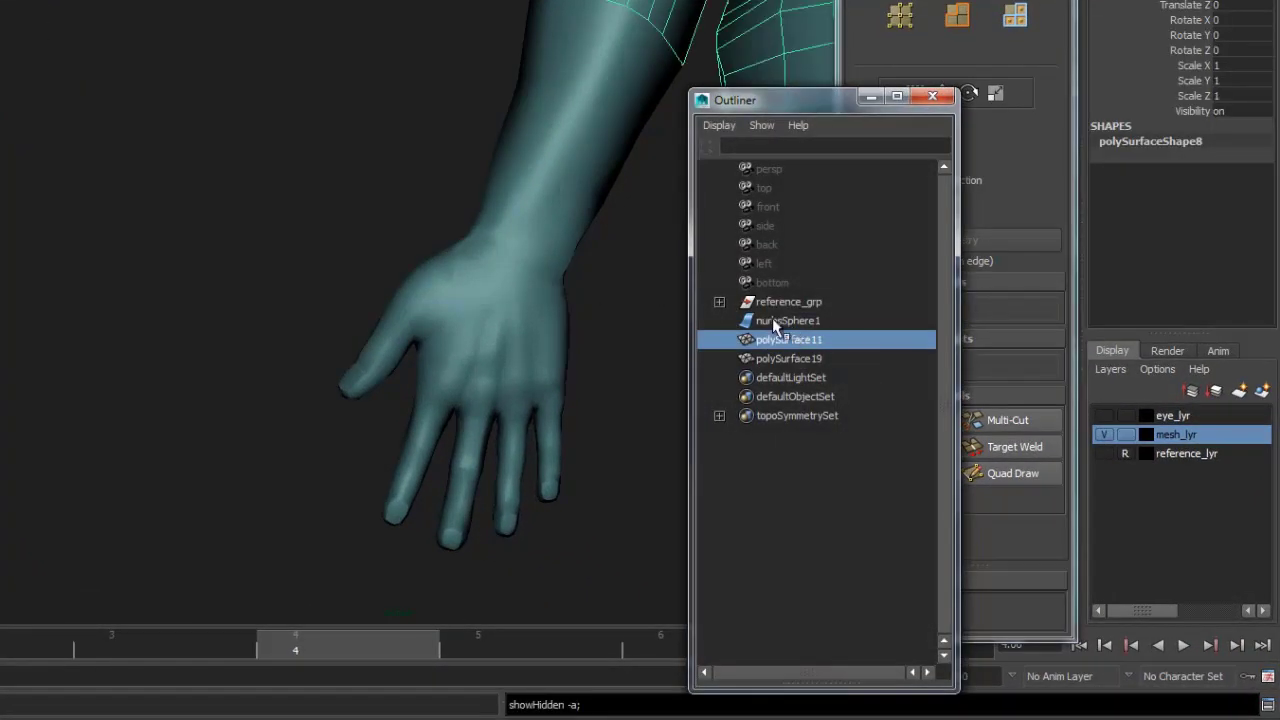
- Frame the full body with its arms and hands beside the detailed hand, then select the body mesh
left_click_drag(570, 310, 543, 284, "alt")
left_click(609, 217)
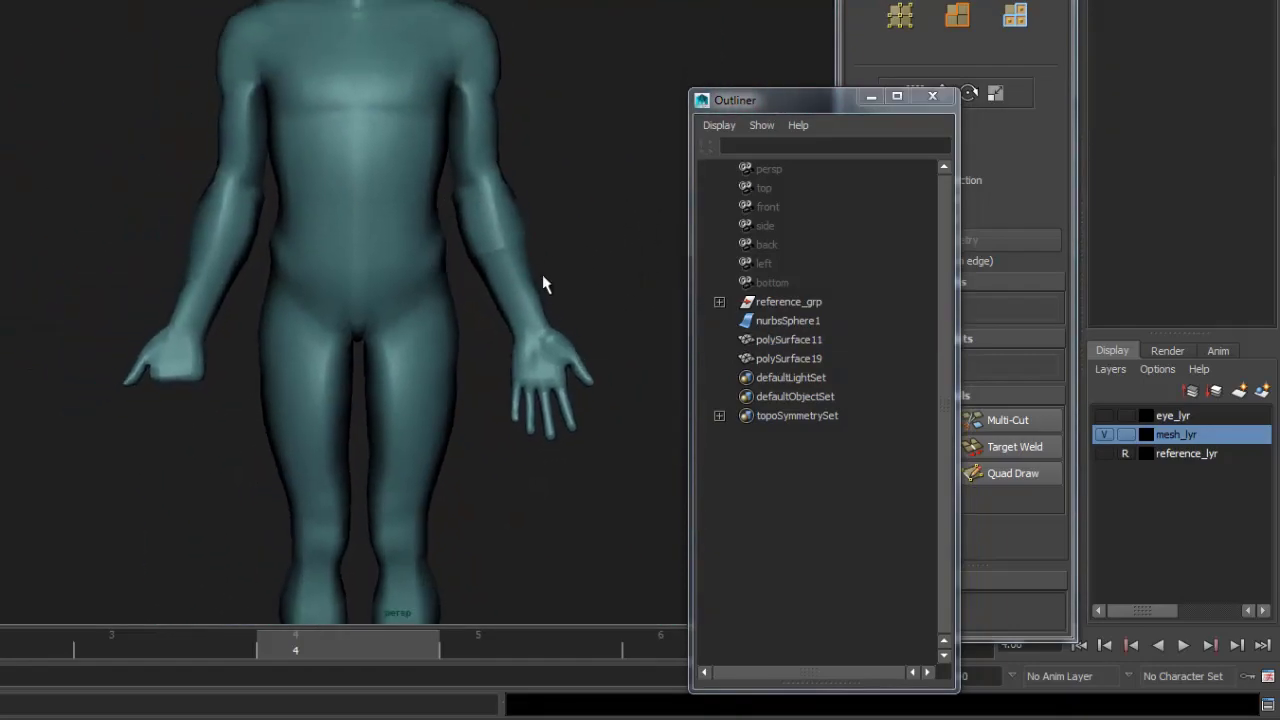
left_click_drag(419, 322, 257, 337, "alt")
right_click_drag(257, 337, 294, 346, "alt")
left_click_drag(294, 346, 194, 366, "alt")
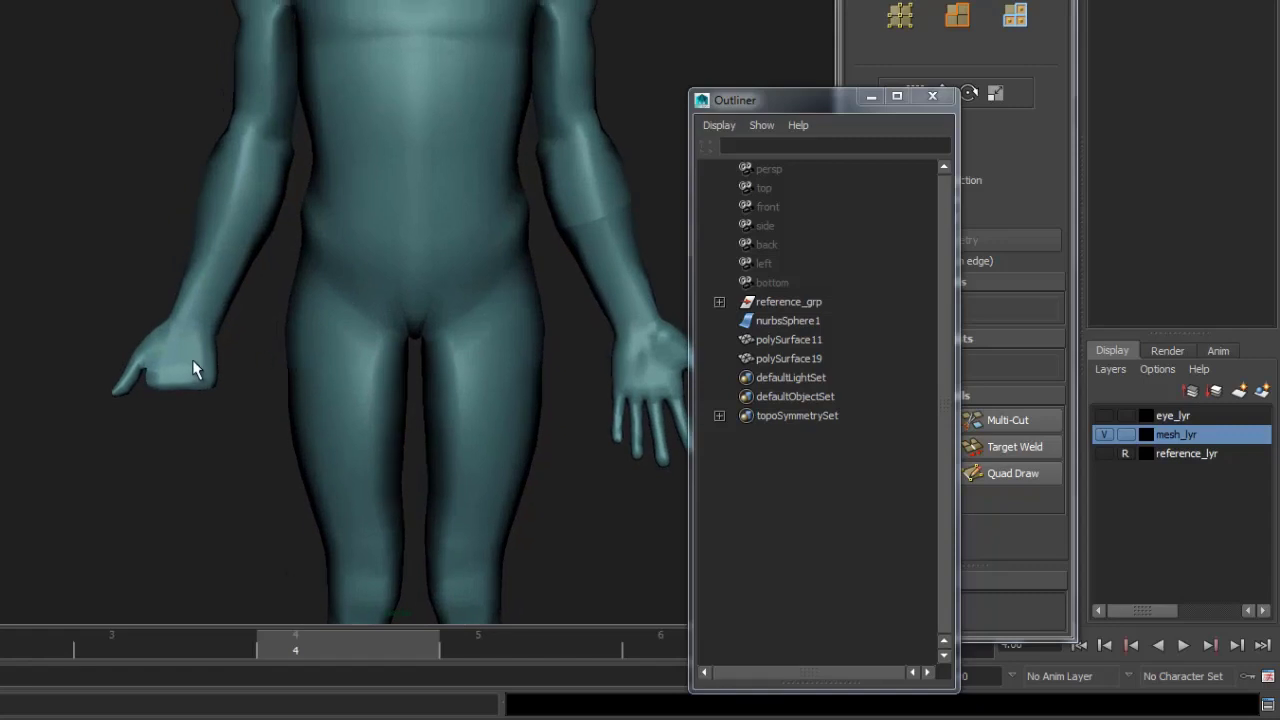
left_click(194, 364)
- Delete the crude hand faces, with the selection grown up the forearm
left_click_drag(57, 300, 242, 476)
left_click_drag(242, 476, 198, 428, "alt")
middle_click_drag(198, 421, 118, 425, "alt")
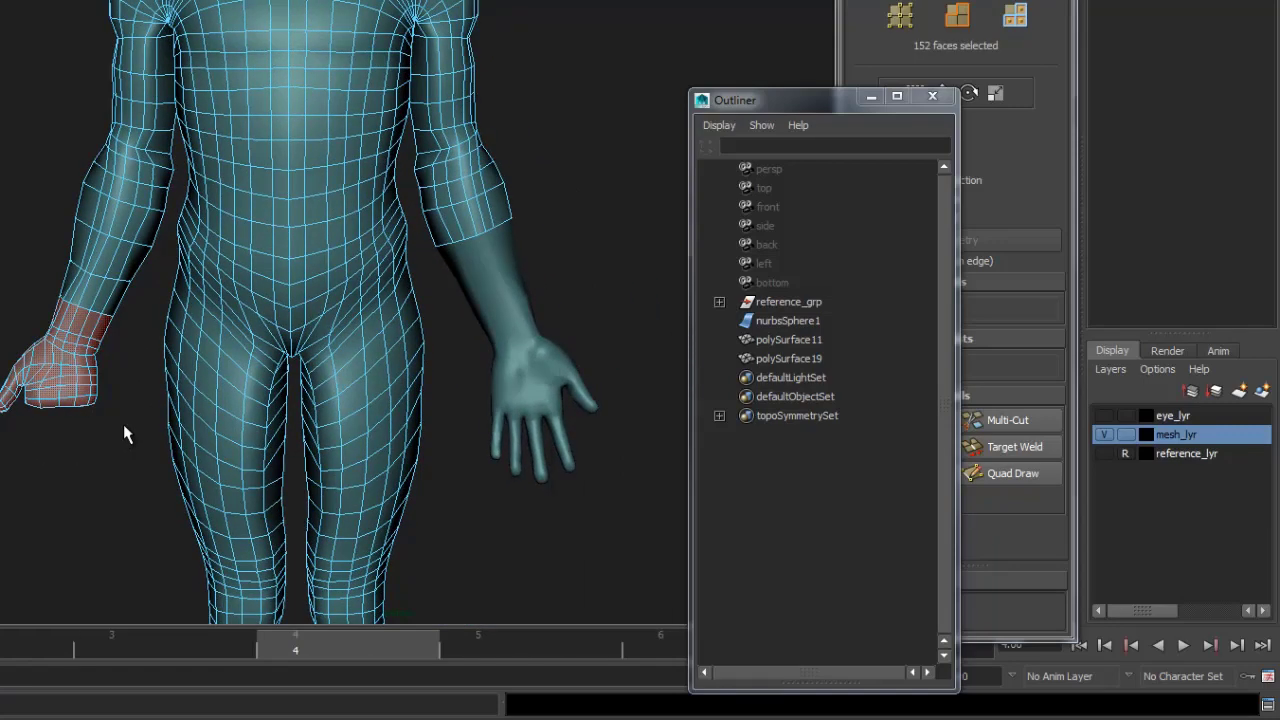
key("shift+period")
key("shift+period")
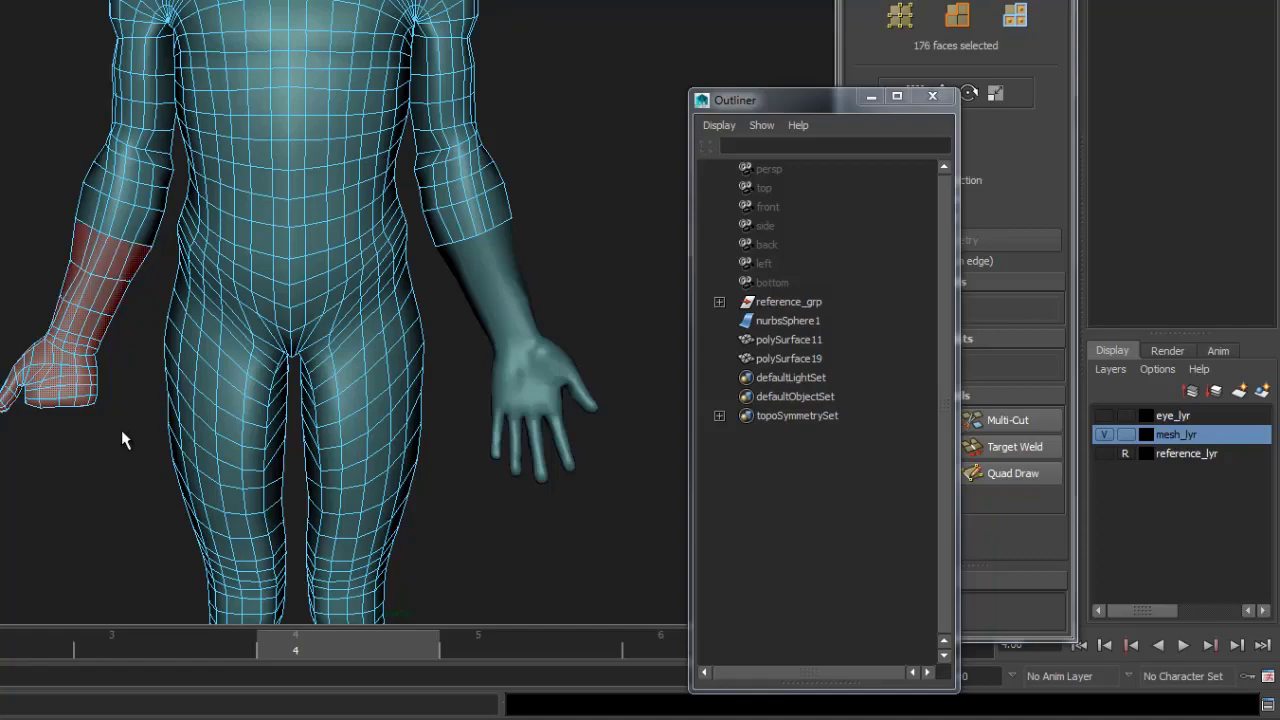
key("Delete")
- Duplicate the detailed hand polySurface19 and mirror the copy with Scale X -1
left_click_drag(120, 320, 523, 294, "alt")
left_click(535, 345)
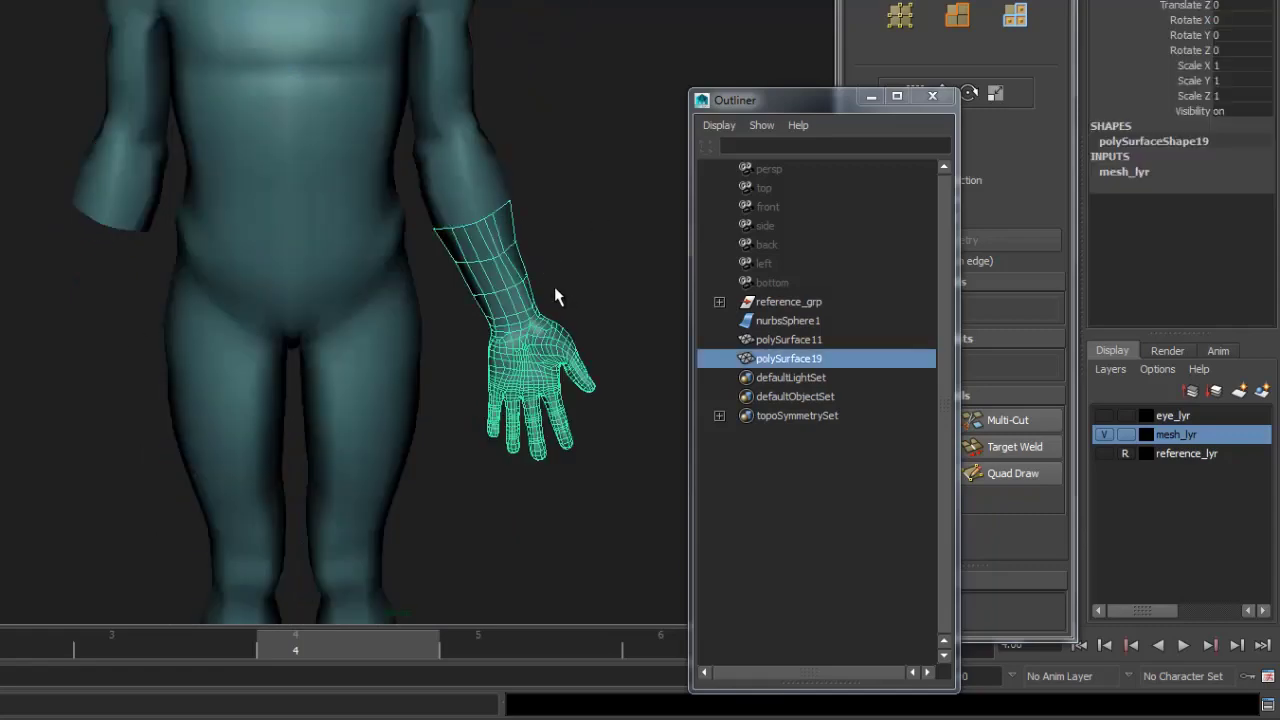
key("ctrl+d")
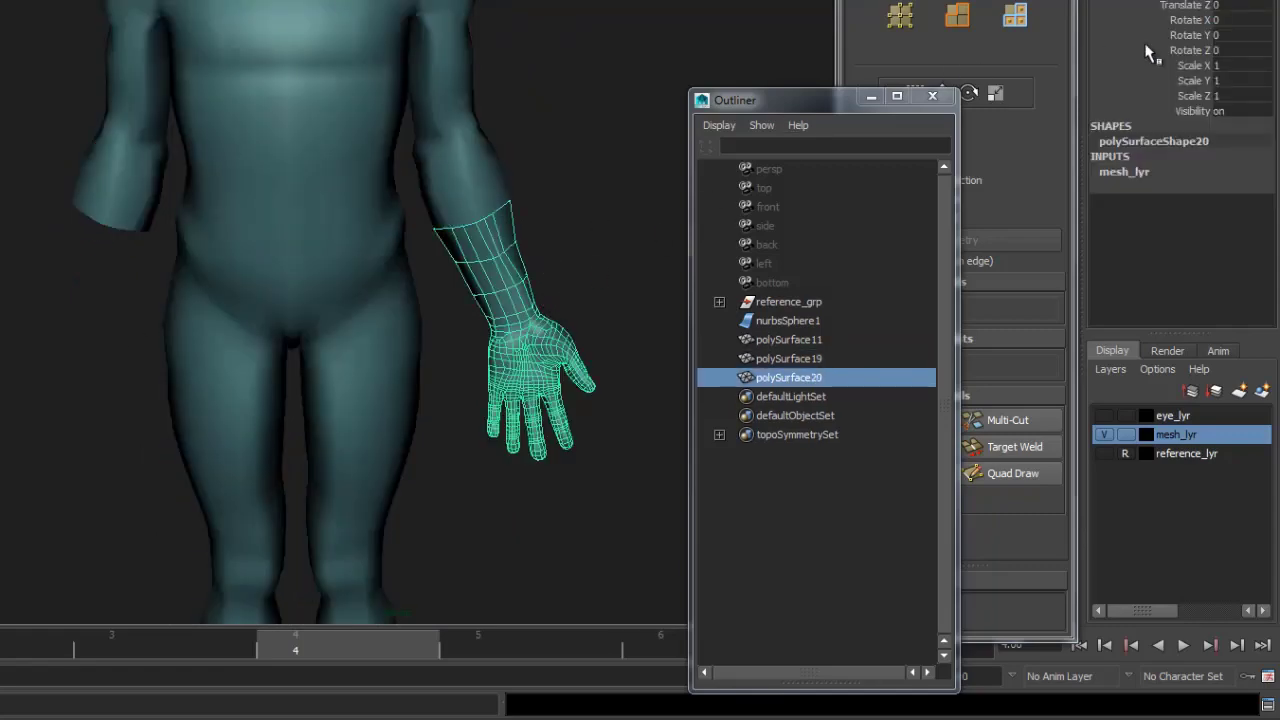
left_click(1240, 66)
type("-1")
key("Return")
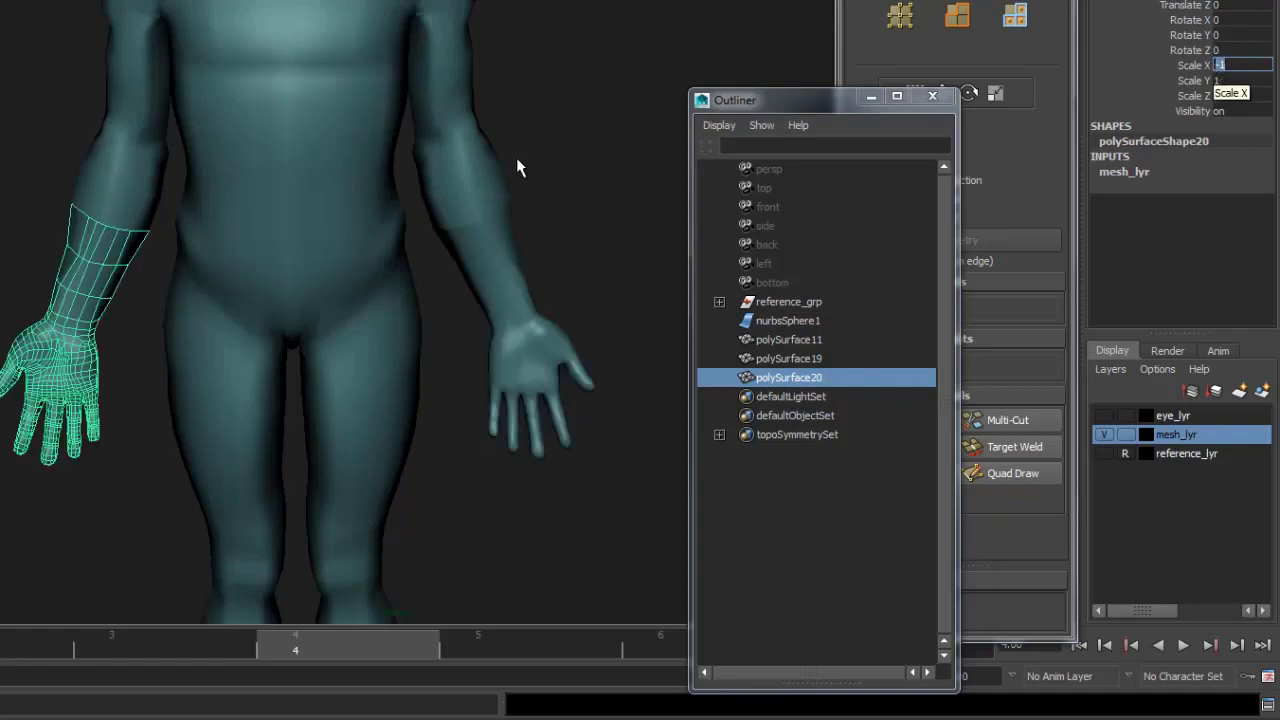
left_click(580, 160)
- Merge the body and both hands into one mesh, polySurface21, and inspect the result
key("3")
scroll(595, 275, "down", 2)
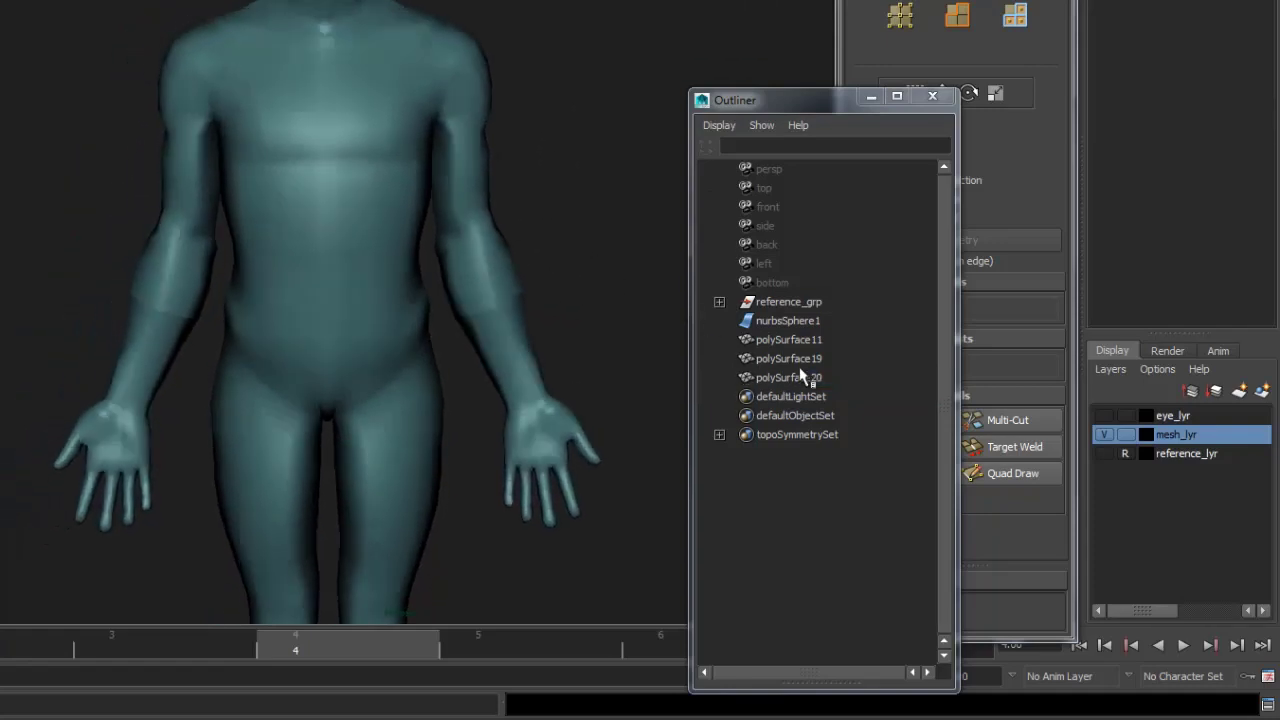
left_click_drag(114, 249, 364, 341)
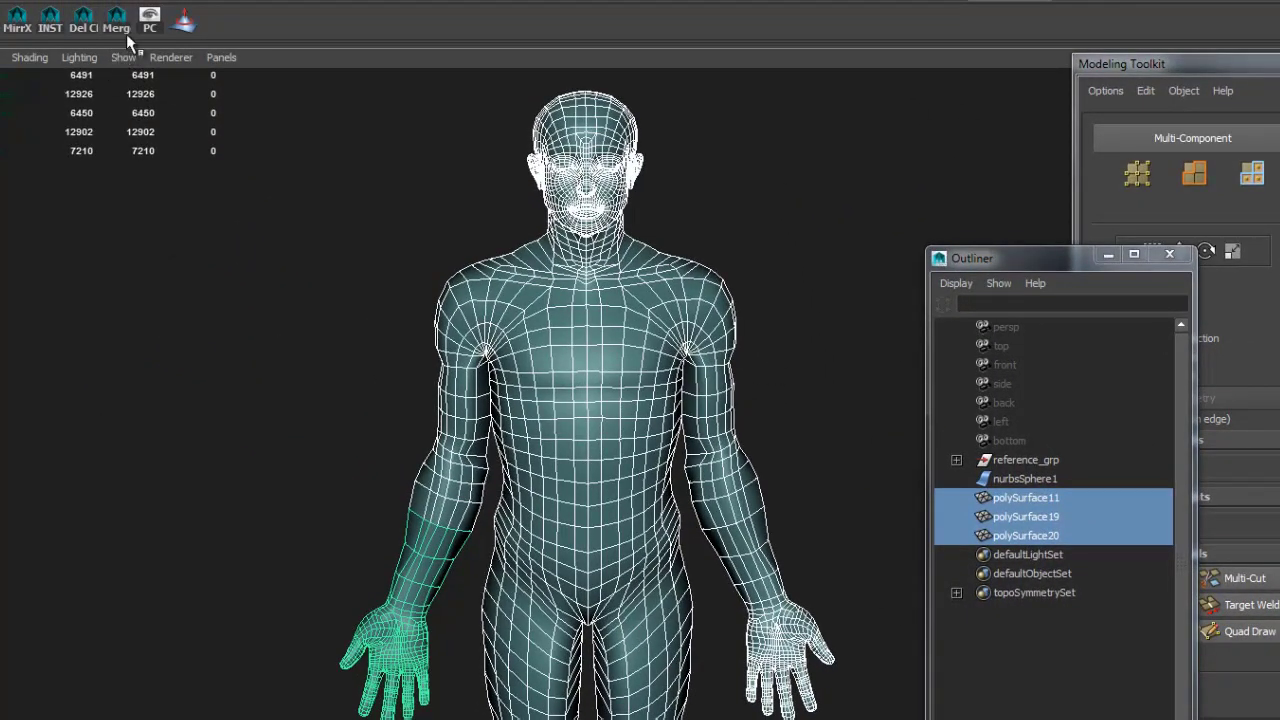
left_click(120, 25)
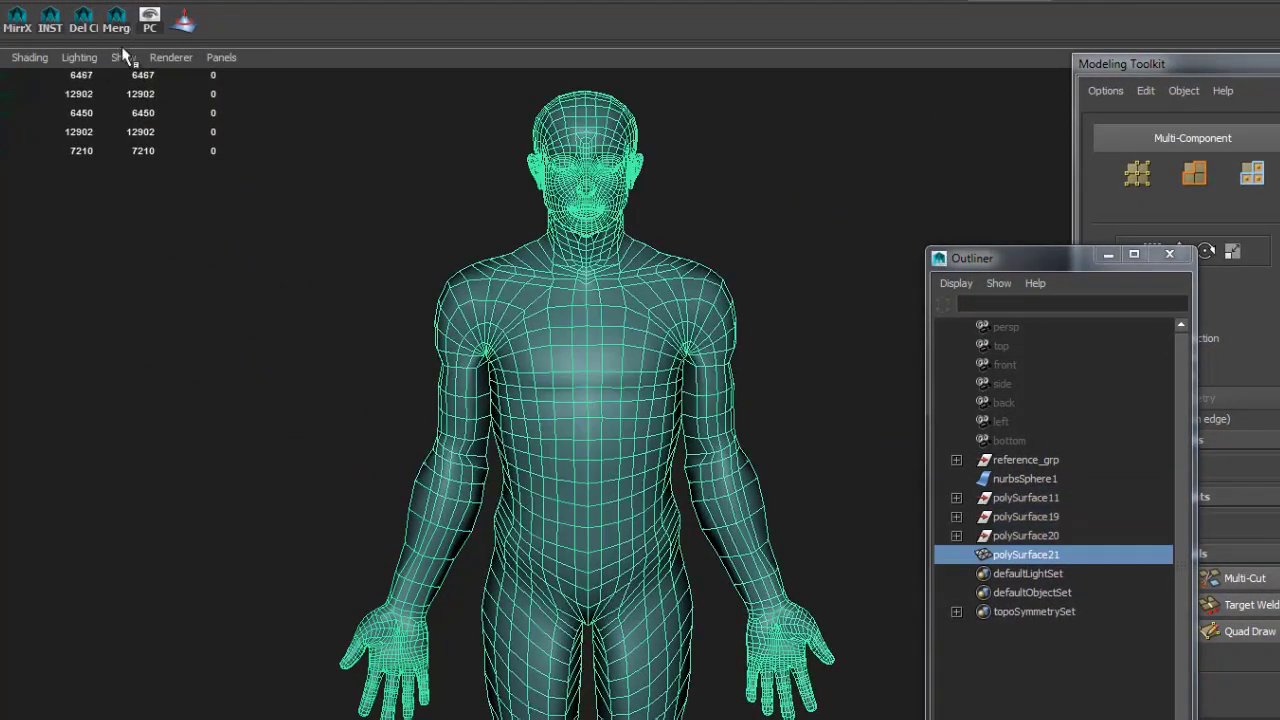
left_click(815, 407)
mouse_move(803, 409)
left_mouse_down("alt")
mouse_move(789, 374)
mouse_move(786, 400)
mouse_move(808, 386)
left_mouse_up("alt")
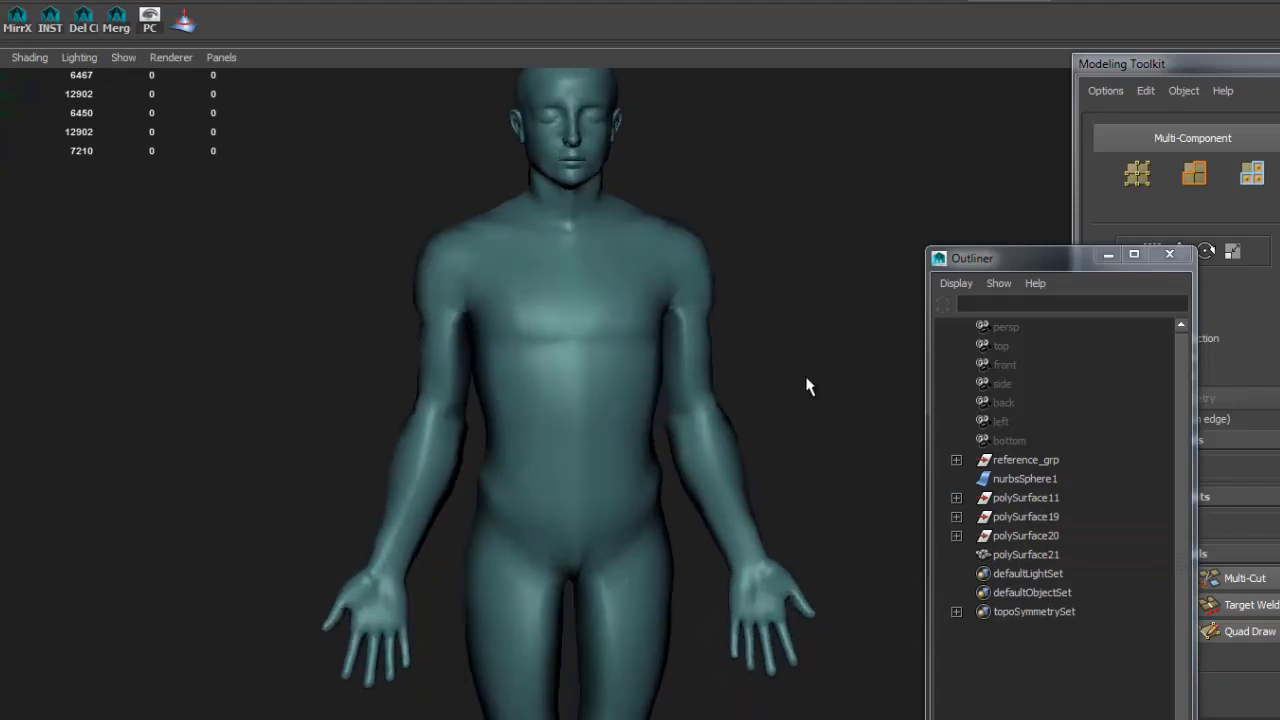
right_click_drag(808, 386, 606, 337, "alt")
key("space")
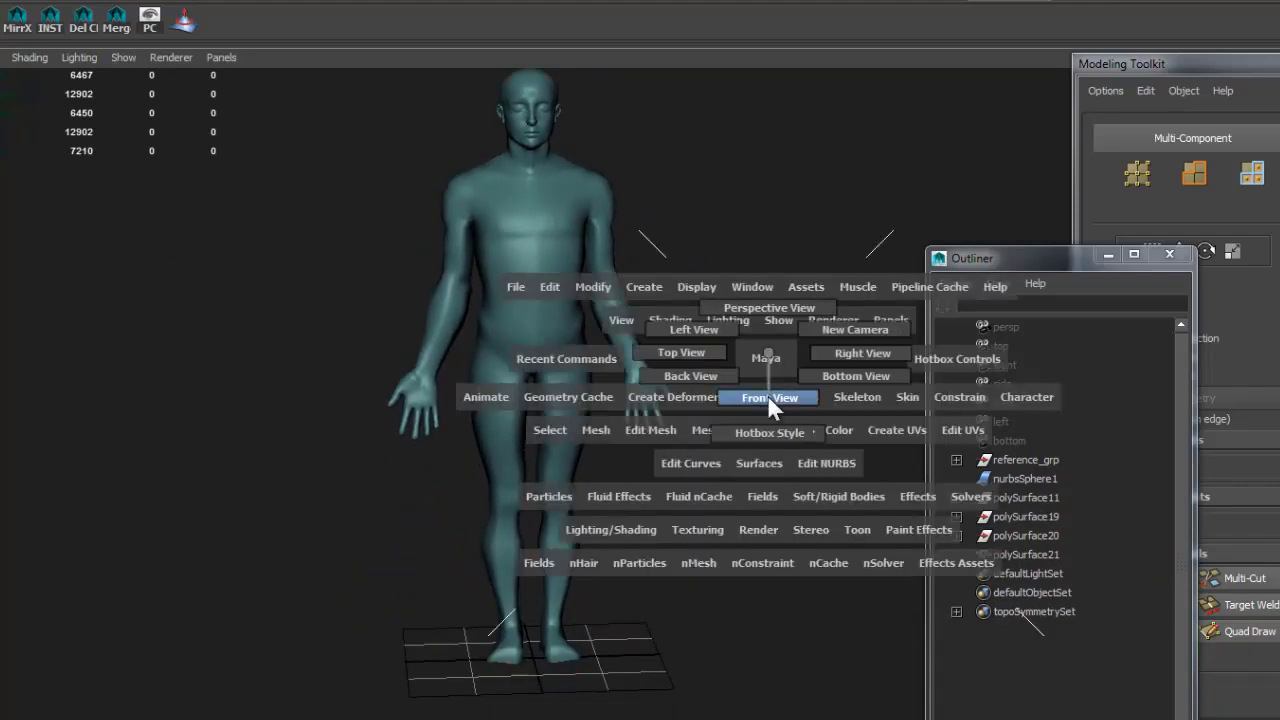
- Compare the merged body to the reference in the front view, checking hands and legs
left_click_drag(767, 394, 770, 393)
right_click_drag(811, 366, 506, 476, "alt")
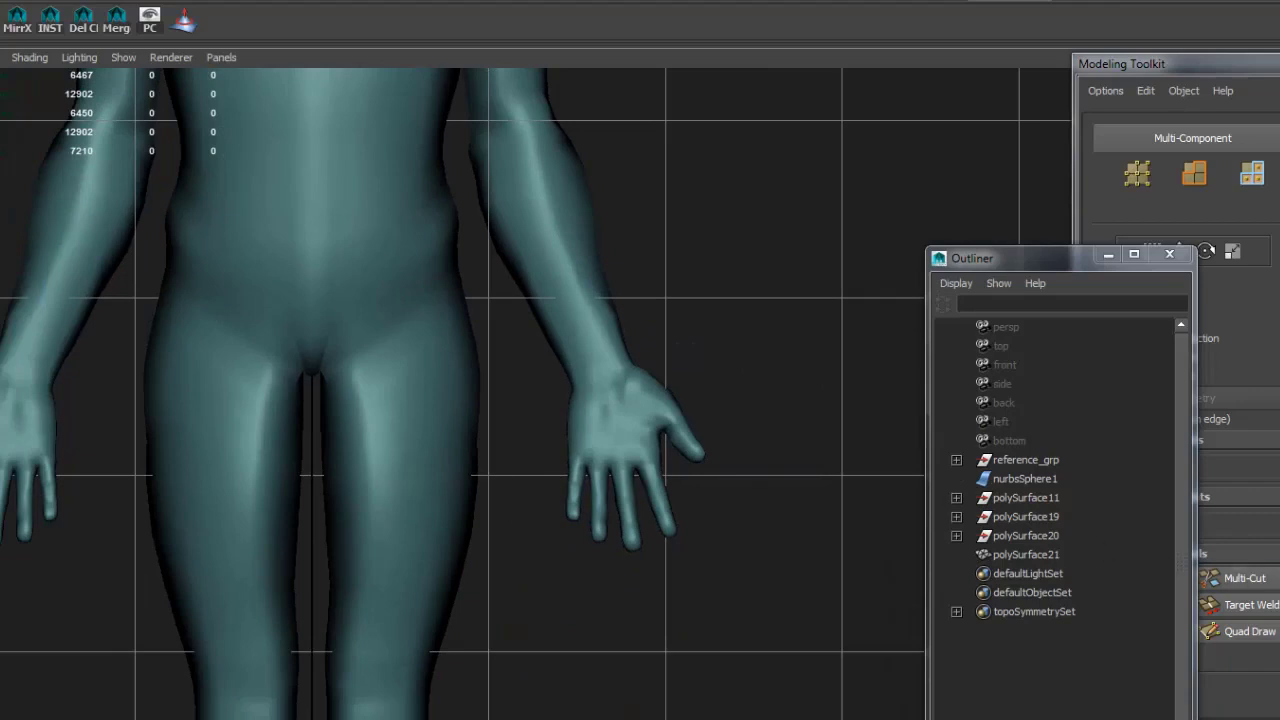
right_click_drag(737, 523, 668, 463, "alt")
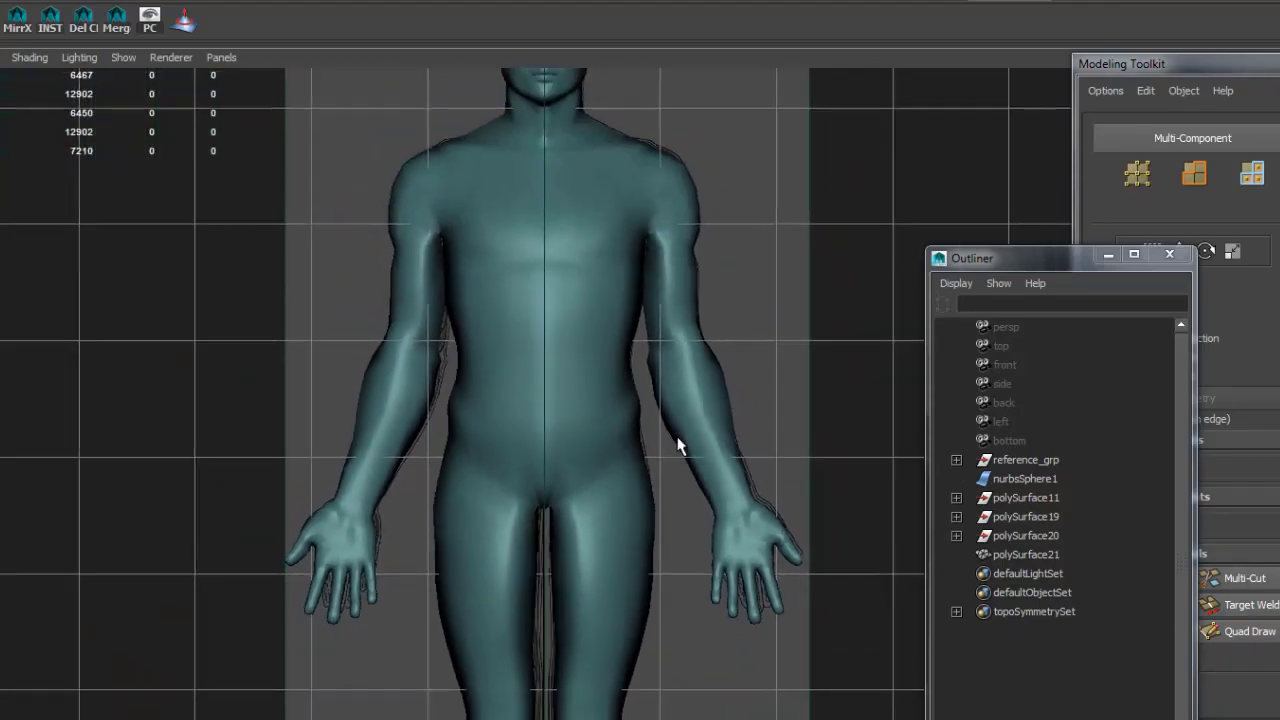
middle_click_drag(781, 443, 800, 400, "alt")
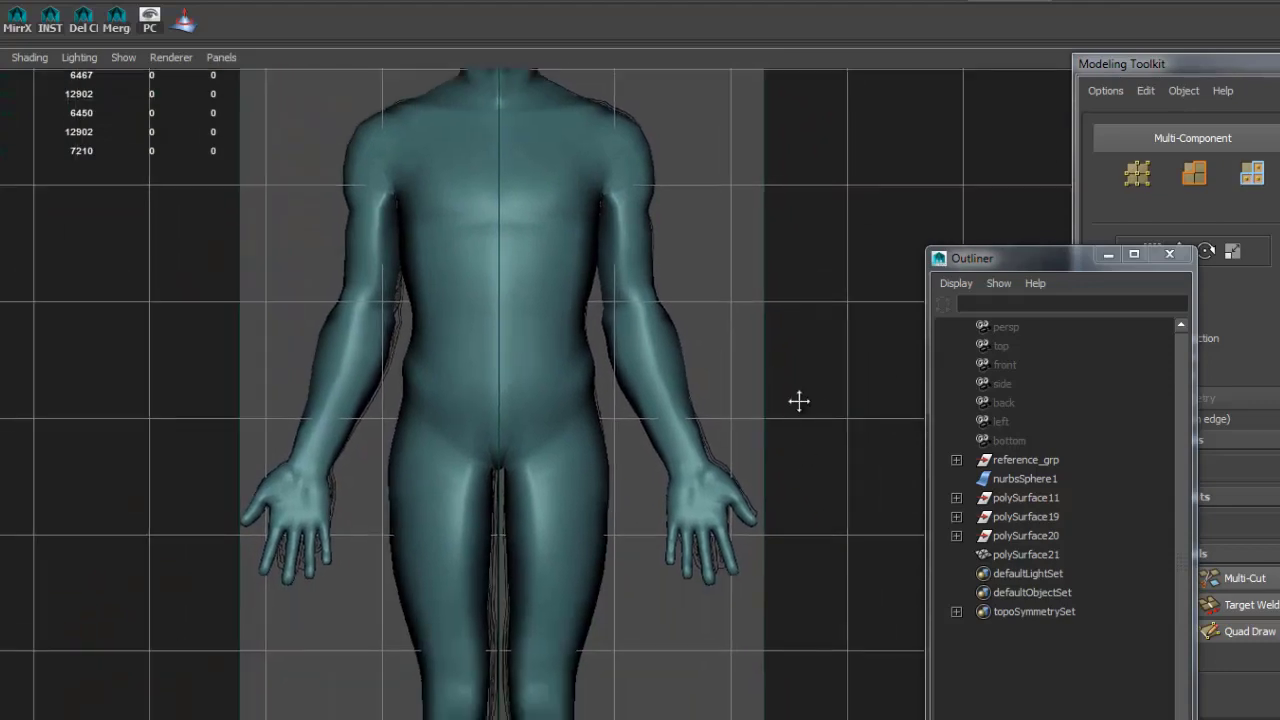
right_click_drag(800, 400, 657, 557, "alt")
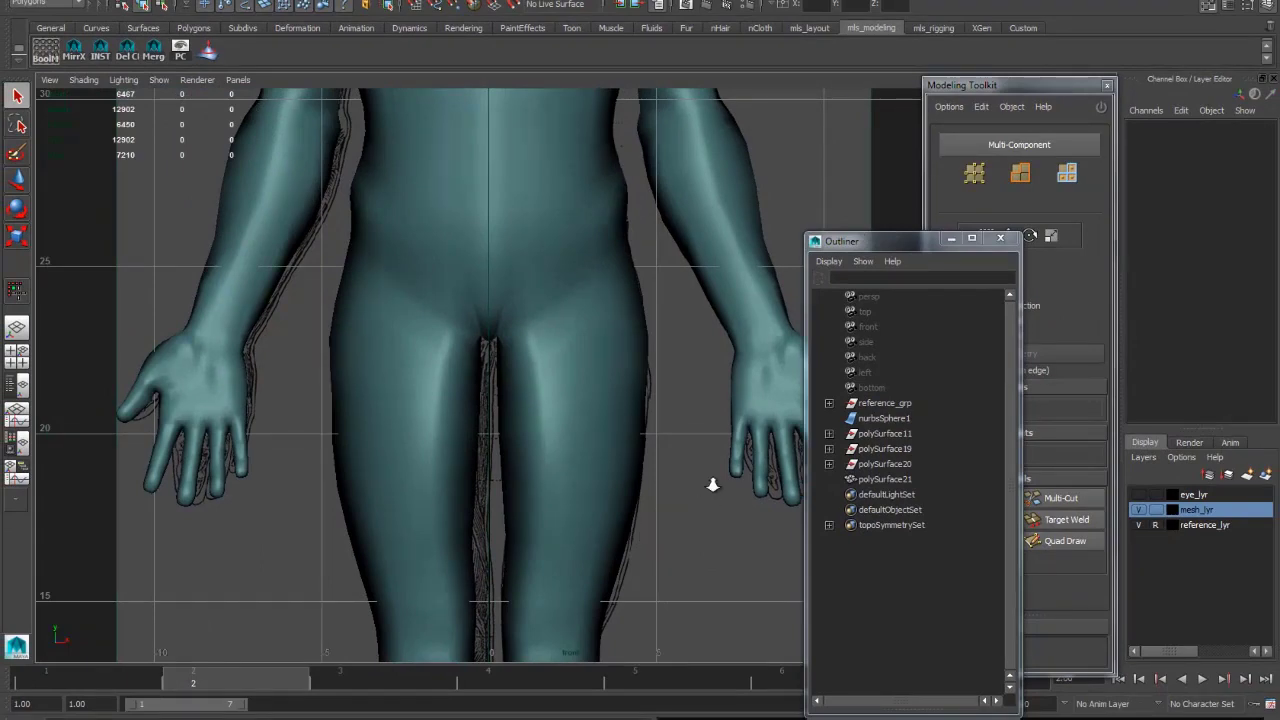
right_click_drag(712, 484, 518, 447, "alt")
- Check the leg against the reference in the right side view, in wireframe at frame 4
key("space")
left_click(799, 515)
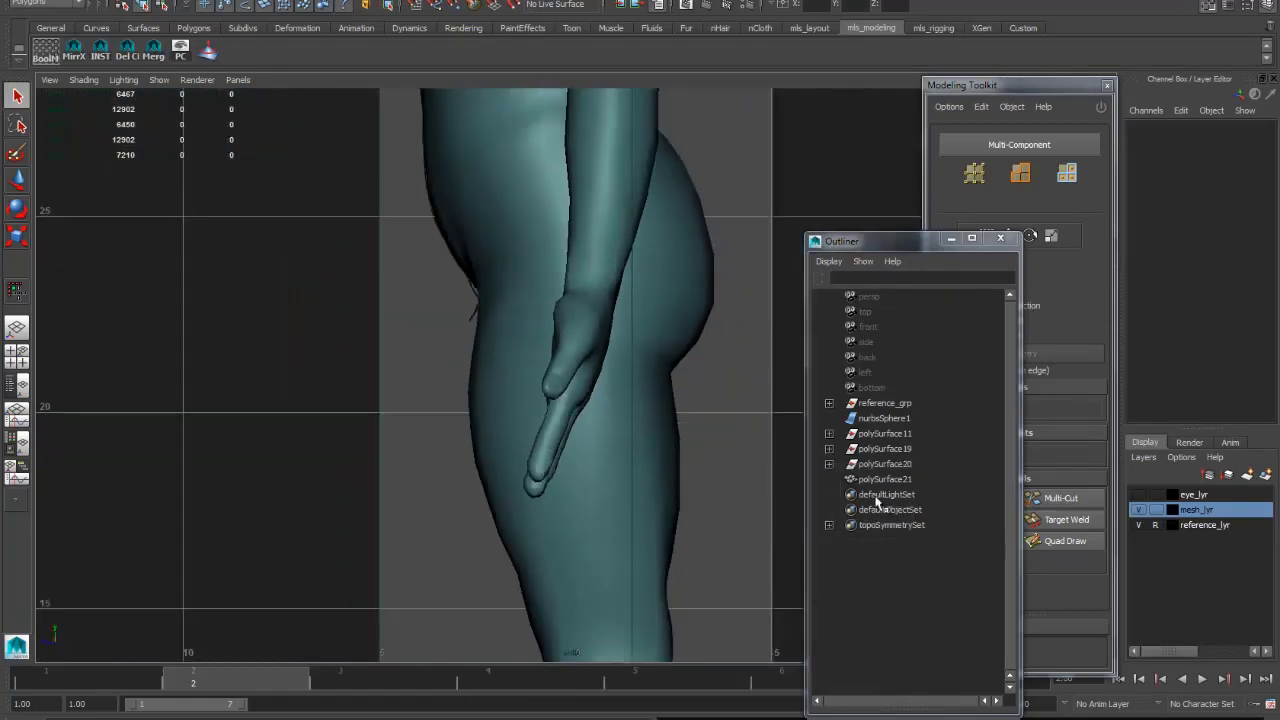
key("4")
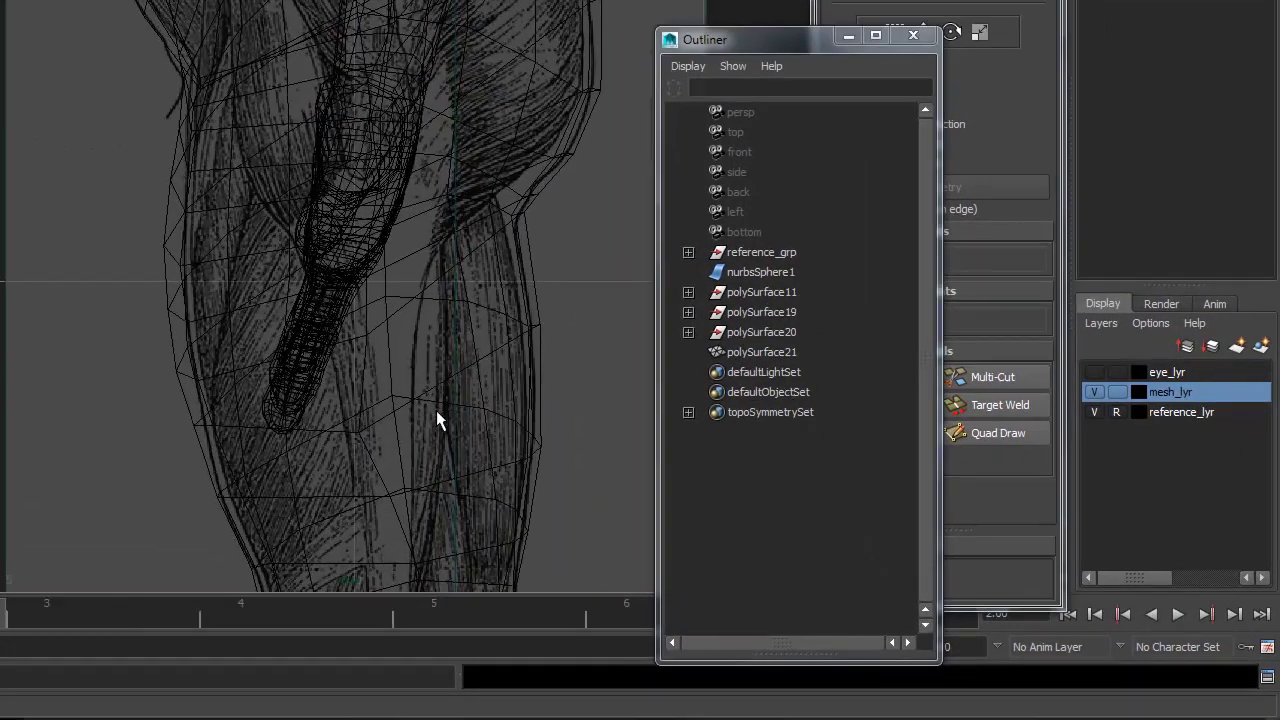
left_click(323, 607)
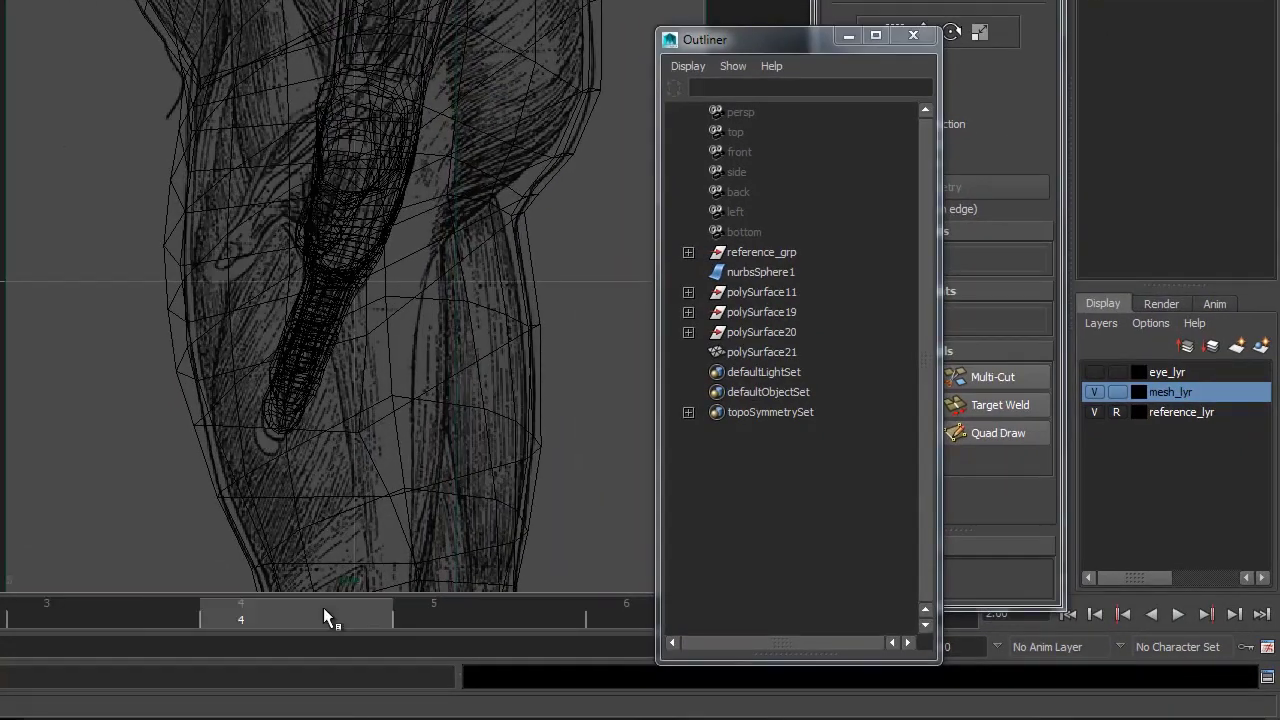
left_click_drag(436, 607, 357, 614)
right_click_drag(560, 470, 391, 366, "alt")
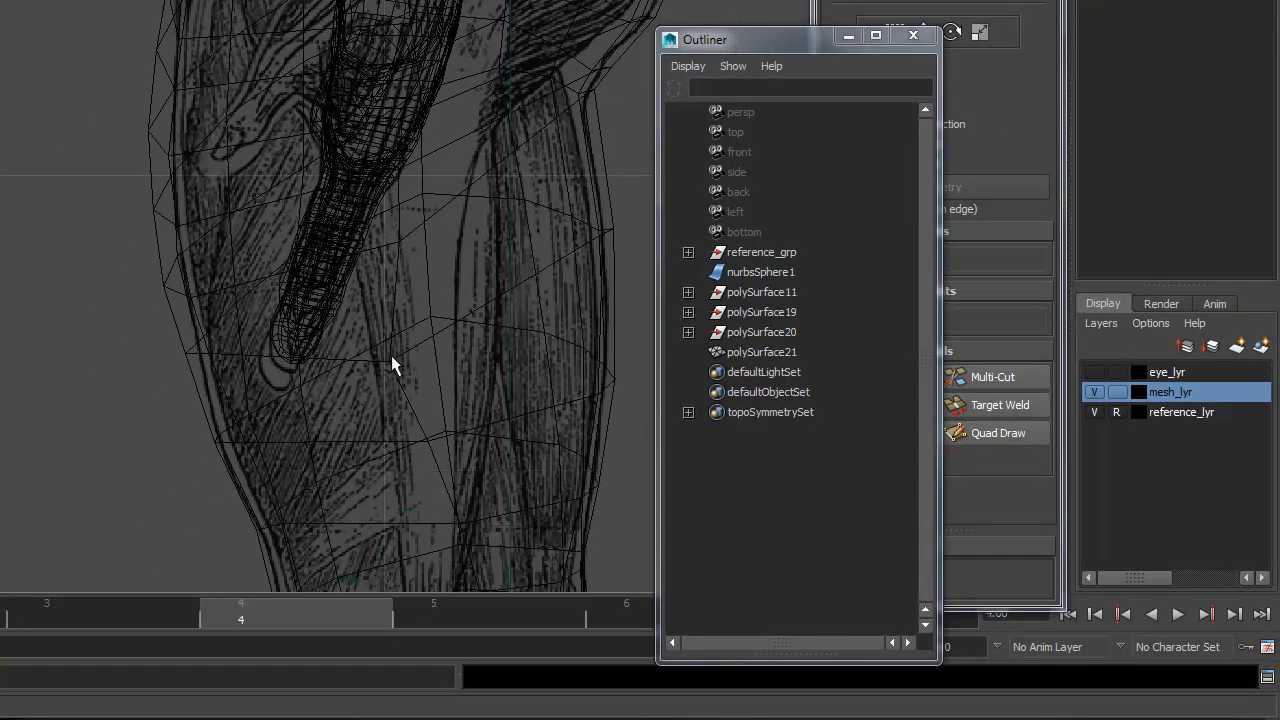
right_click_drag(289, 334, 340, 367, "alt")
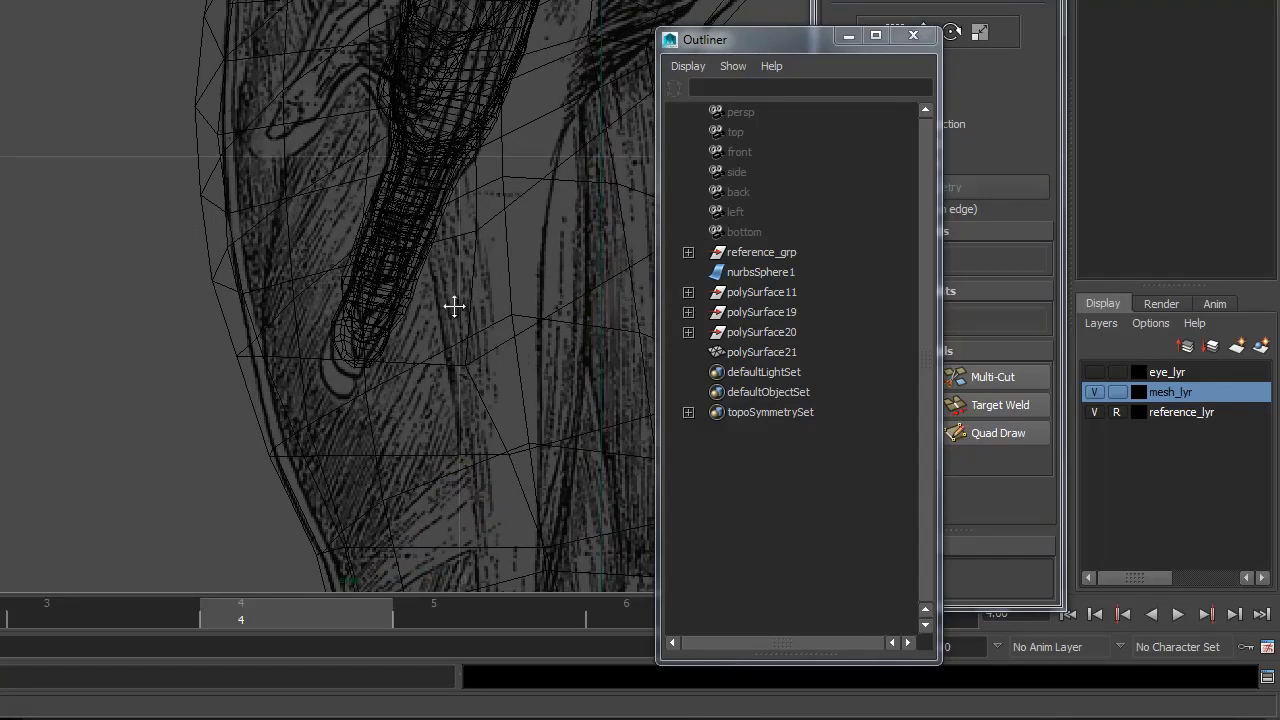
middle_click_drag(454, 306, 488, 402, "alt")
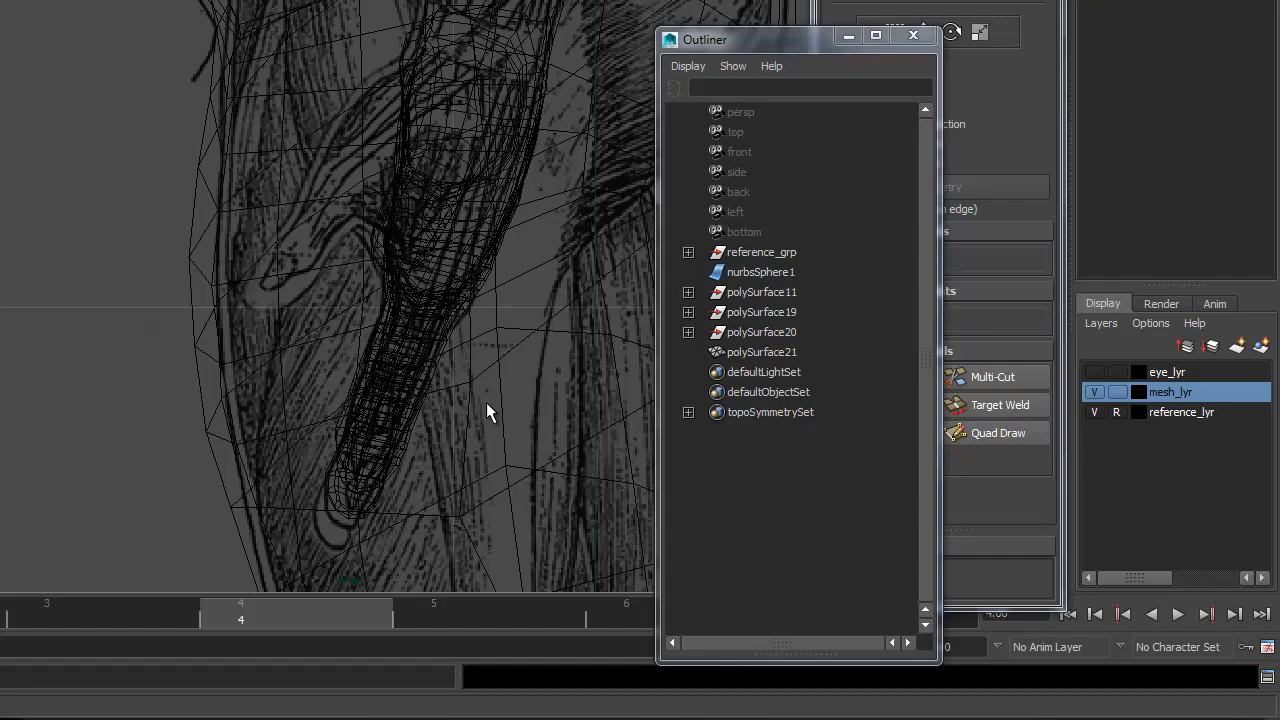
- Return to a smooth-shaded perspective view and hide the reference_lyr layer
key("space")
left_click_drag(446, 233, 449, 195)
scroll(423, 266, "up", 5)
key("5")
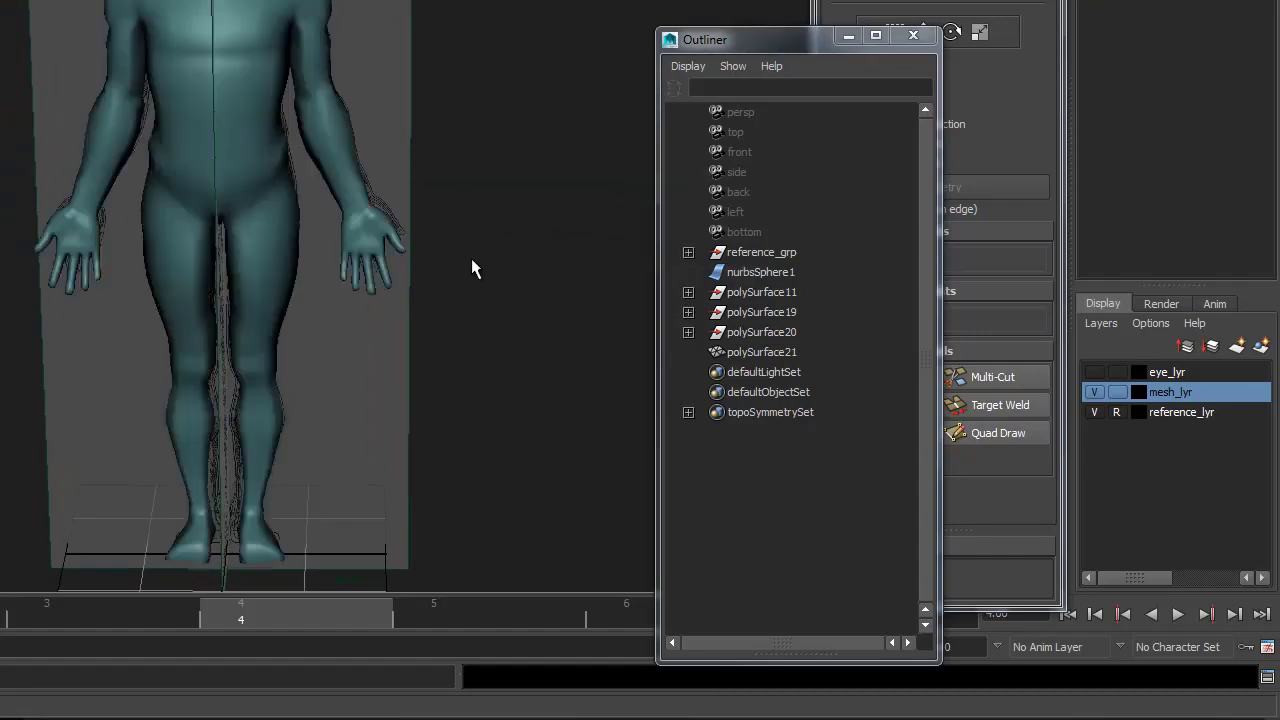
left_click_drag(510, 269, 440, 206, "alt")
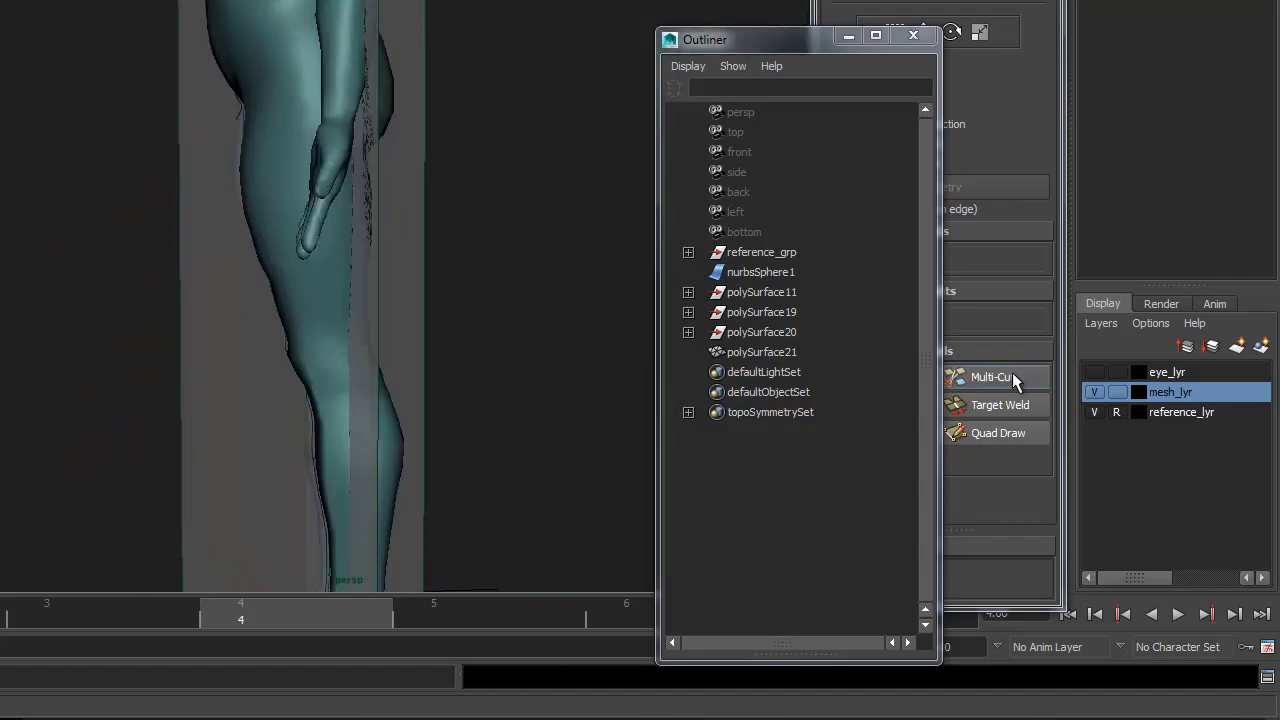
left_click(1094, 412)
left_click_drag(344, 363, 520, 329, "alt")
right_click_drag(520, 329, 191, 349, "alt")
- Select polySurface21 and zoom in on its hand, inspecting the wrist, back and palm
left_click_drag(191, 349, 446, 391, "alt")
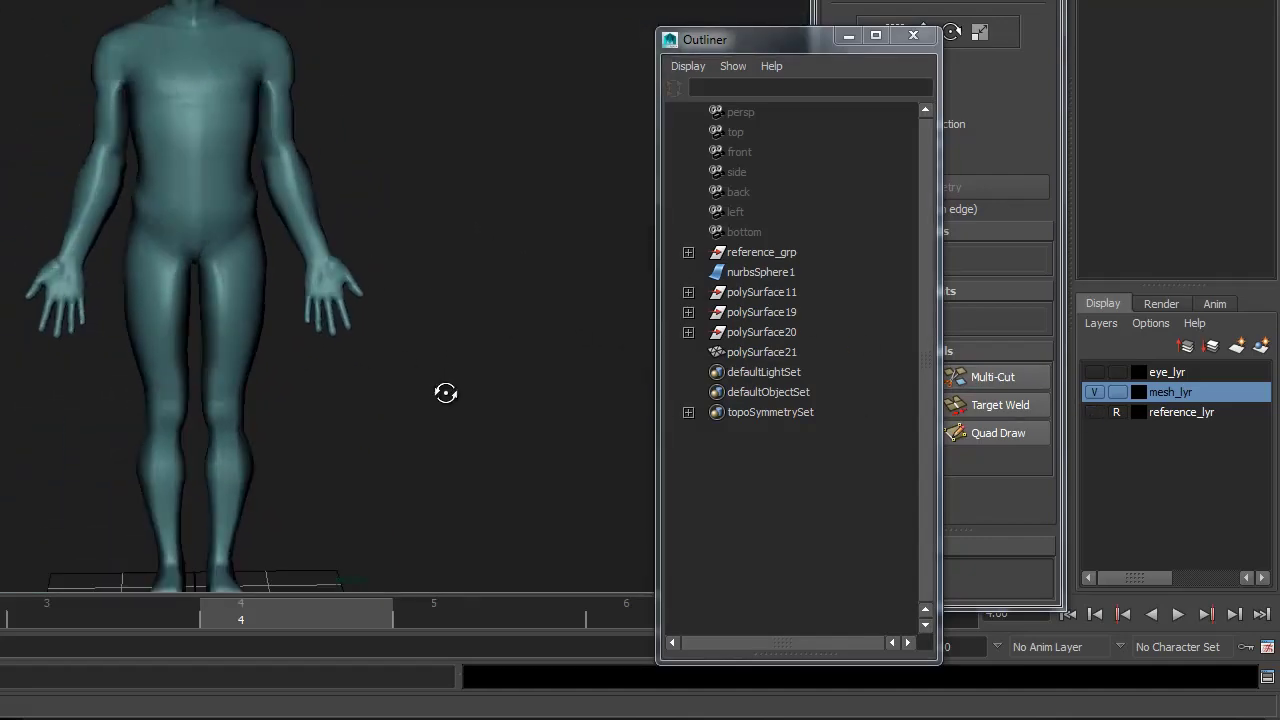
middle_click_drag(446, 391, 436, 237, "alt")
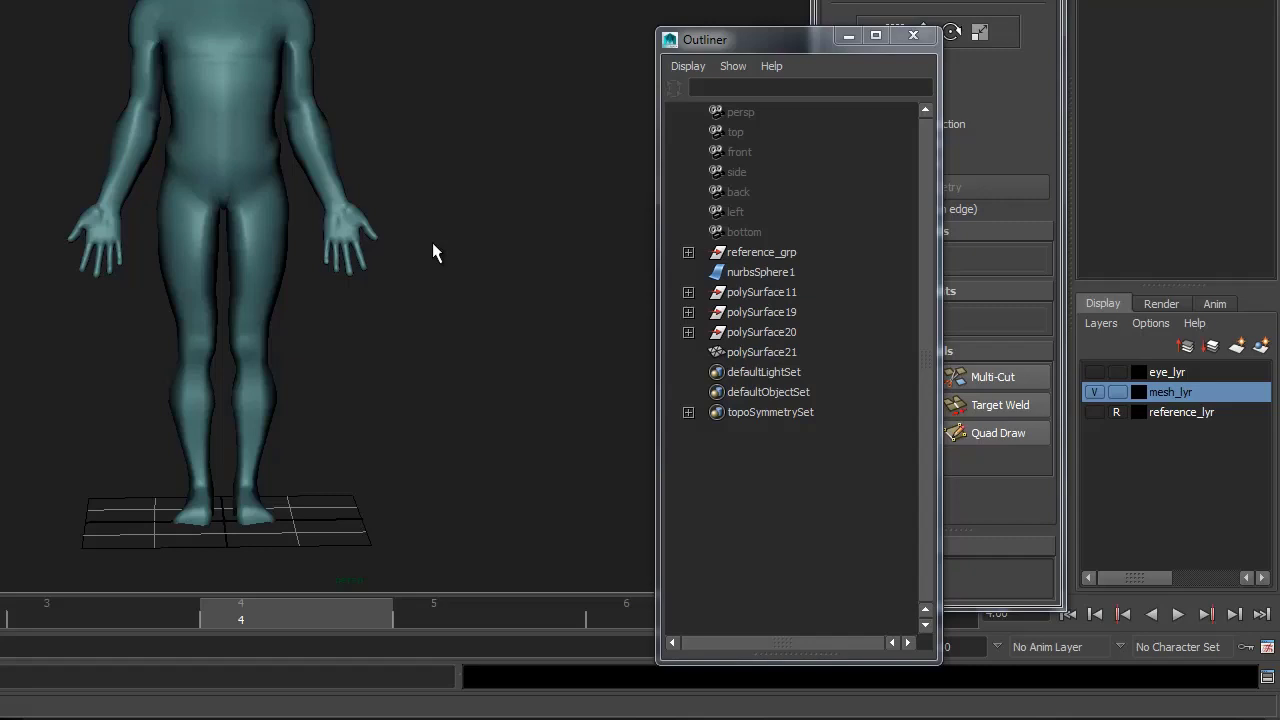
scroll(237, 251, "up", 5)
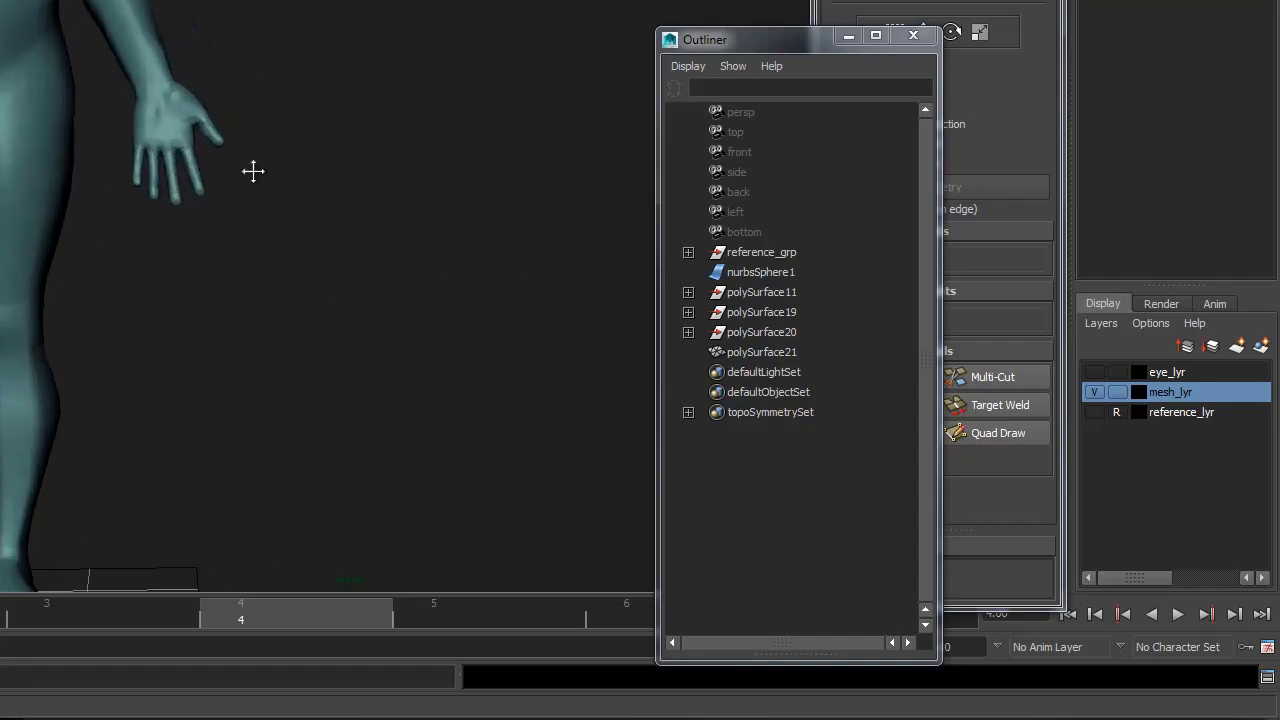
left_click_drag(251, 171, 166, 257, "alt")
scroll(397, 217, "up", 5)
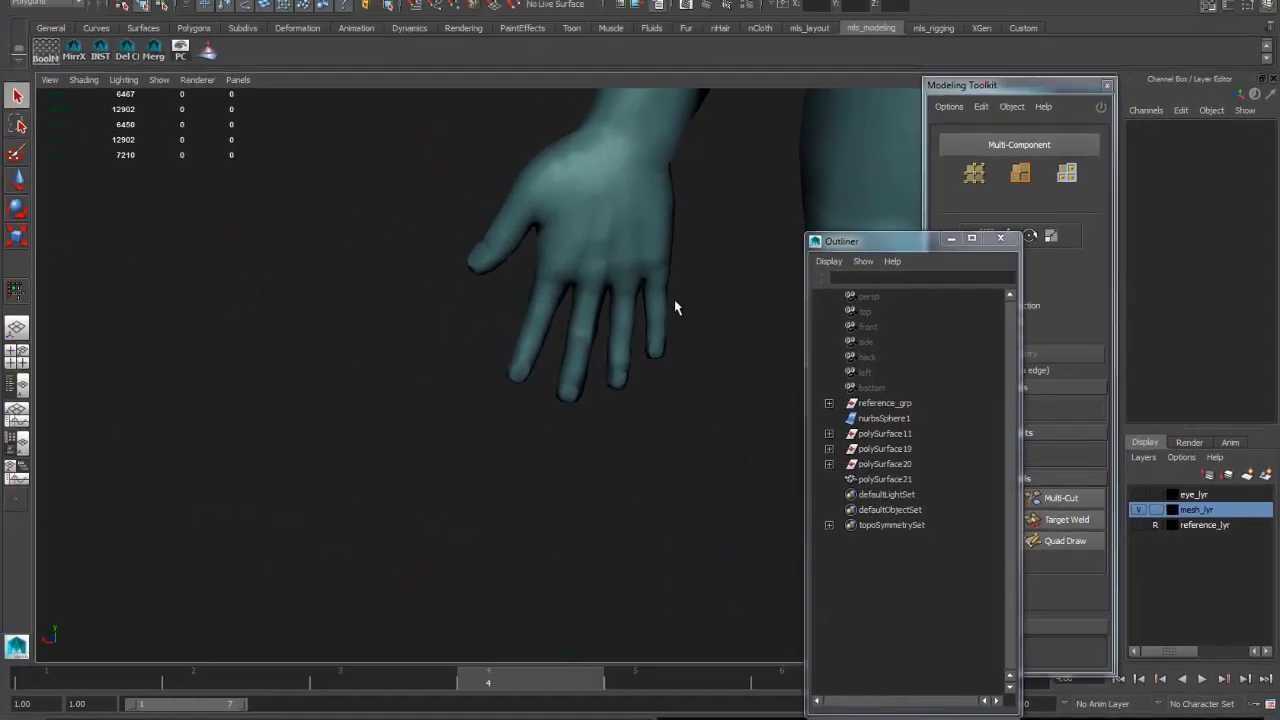
left_click(578, 338)
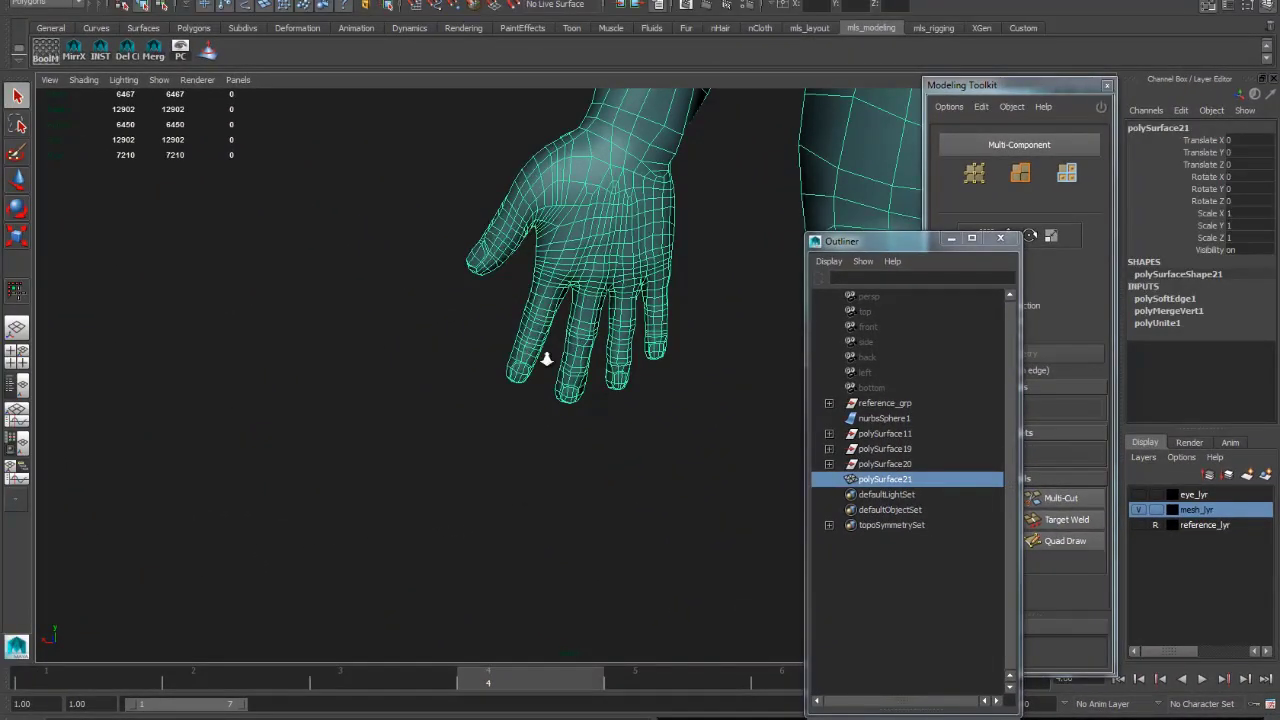
scroll(543, 357, "up", 4)
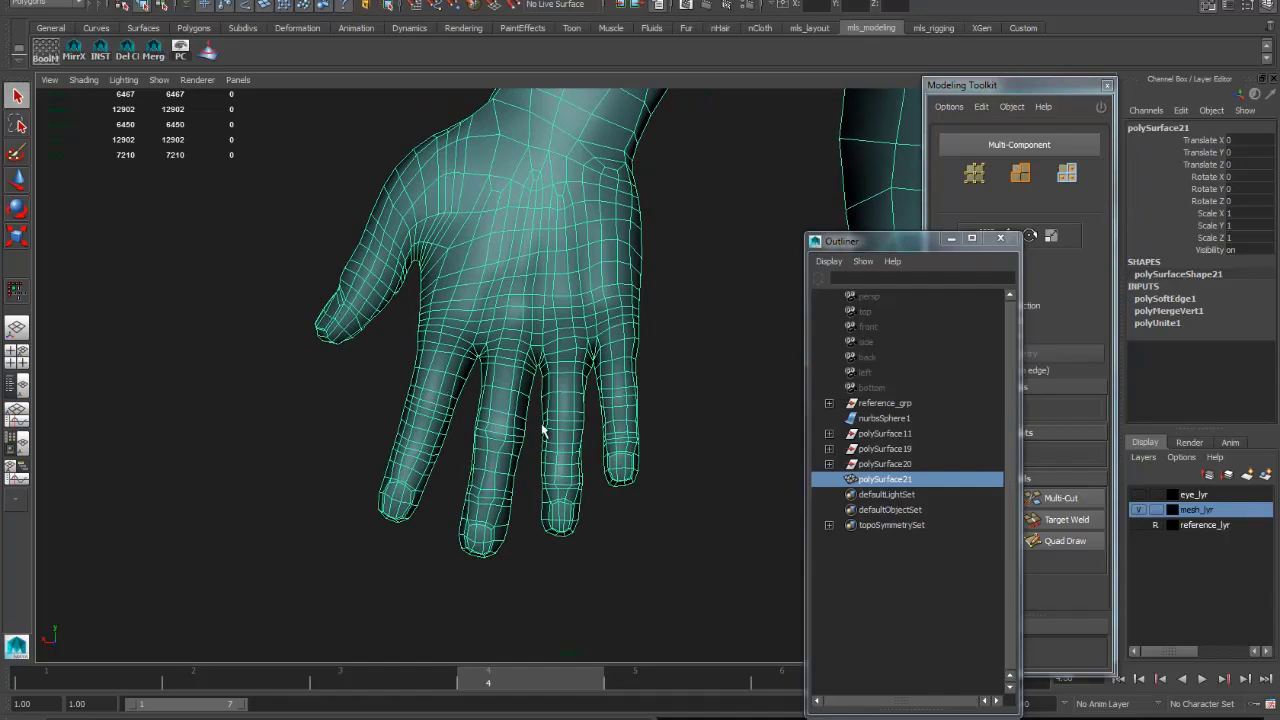
left_click_drag(630, 420, 487, 428, "alt")
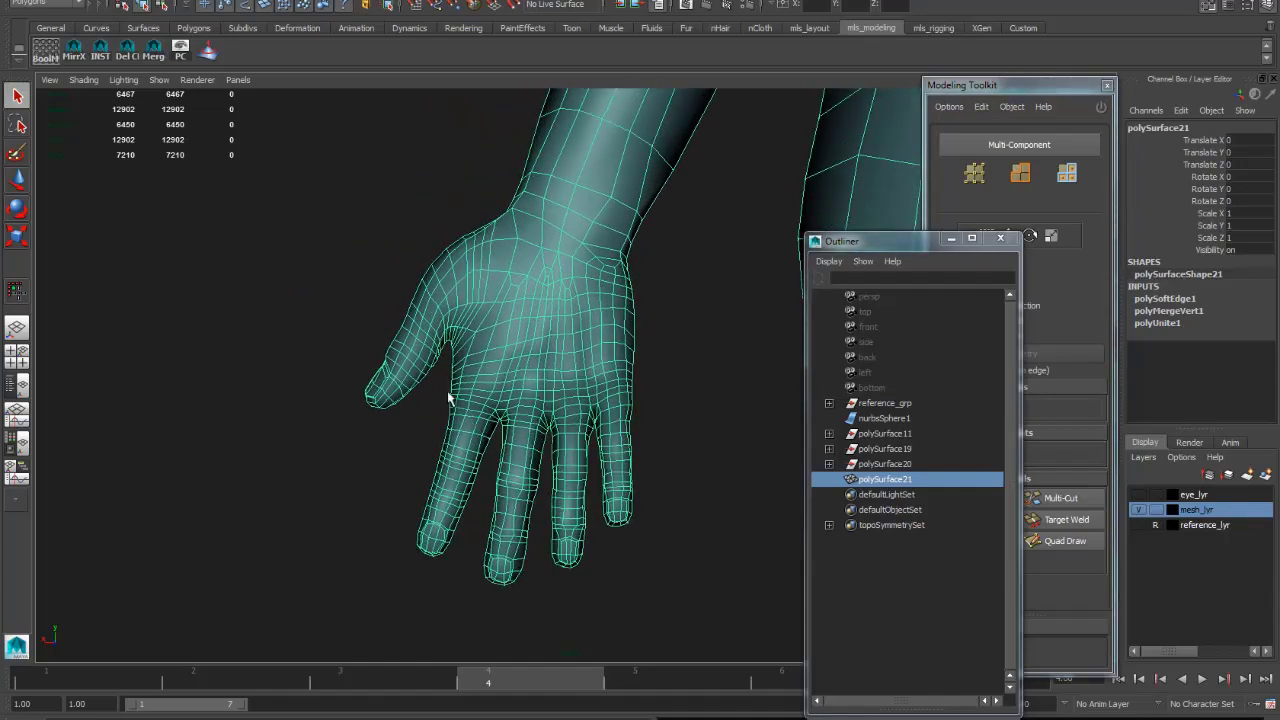
scroll(448, 398, "up", 5)
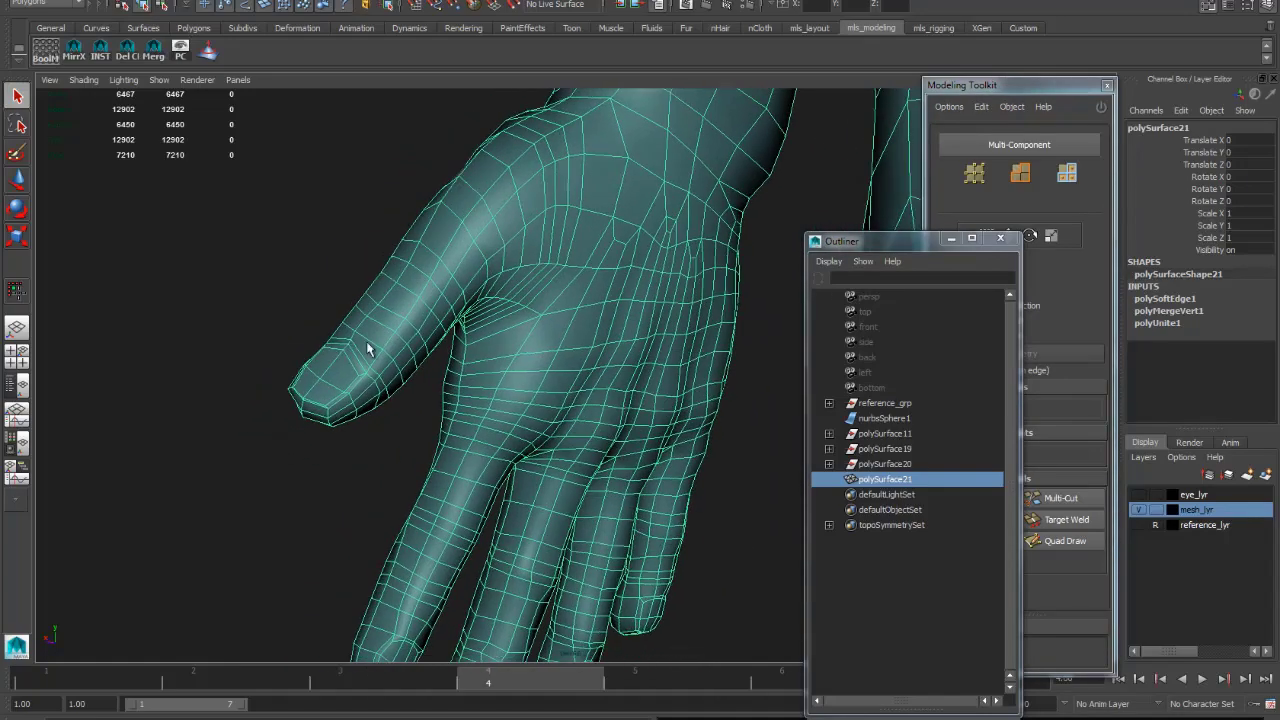
left_click_drag(604, 445, 456, 398, "alt")
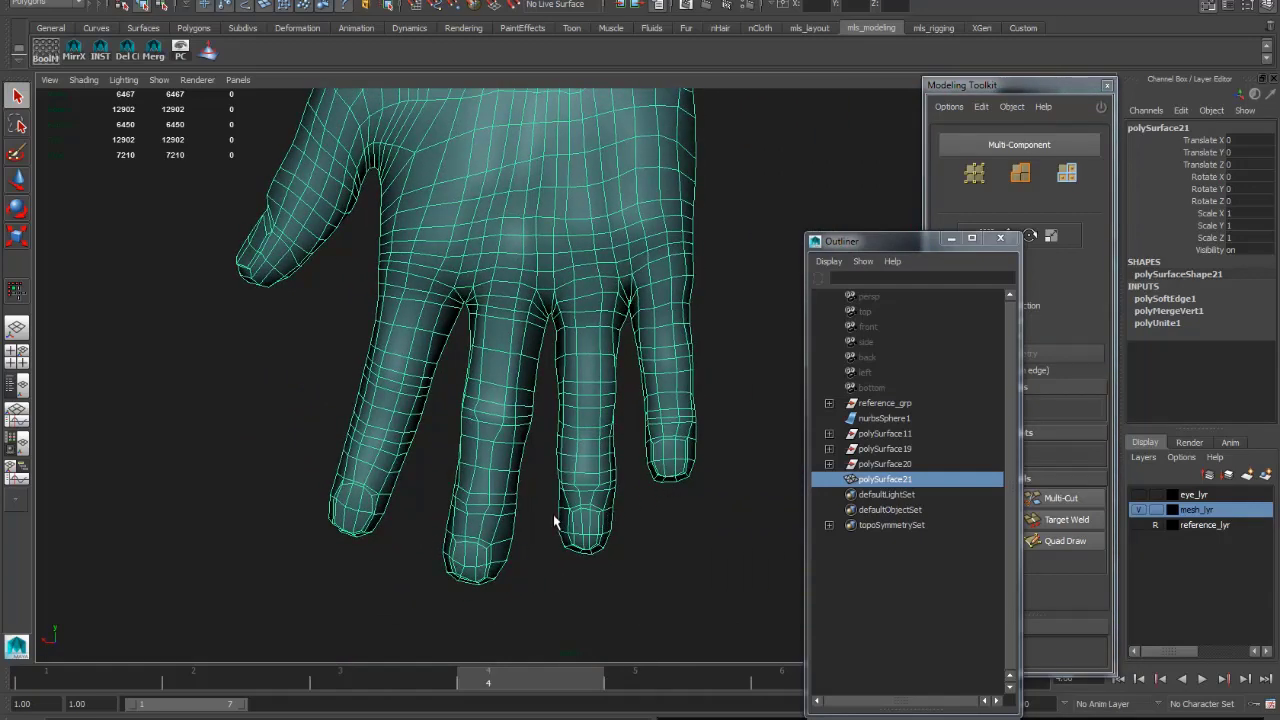
left_click_drag(626, 531, 538, 418, "alt")
left_click_drag(528, 360, 557, 372, "alt")
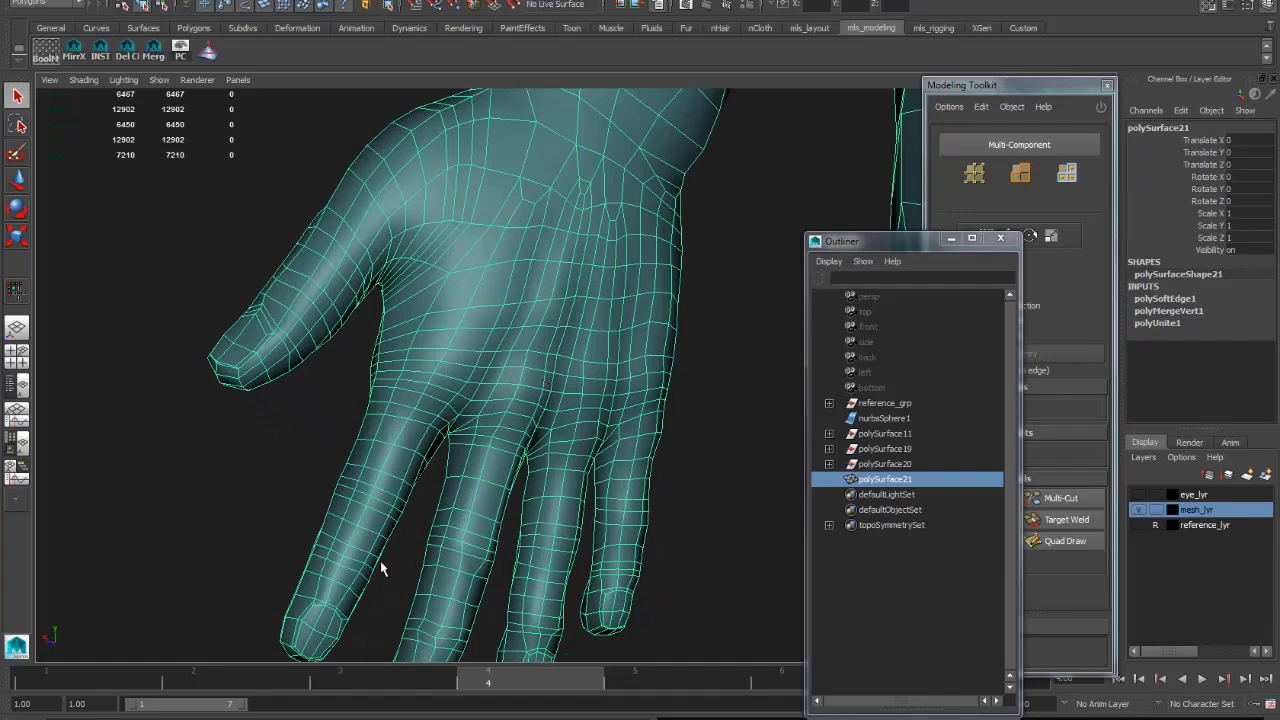
- In Quad Draw, delete two edge loops at the wrist and one across the palm
key("y")
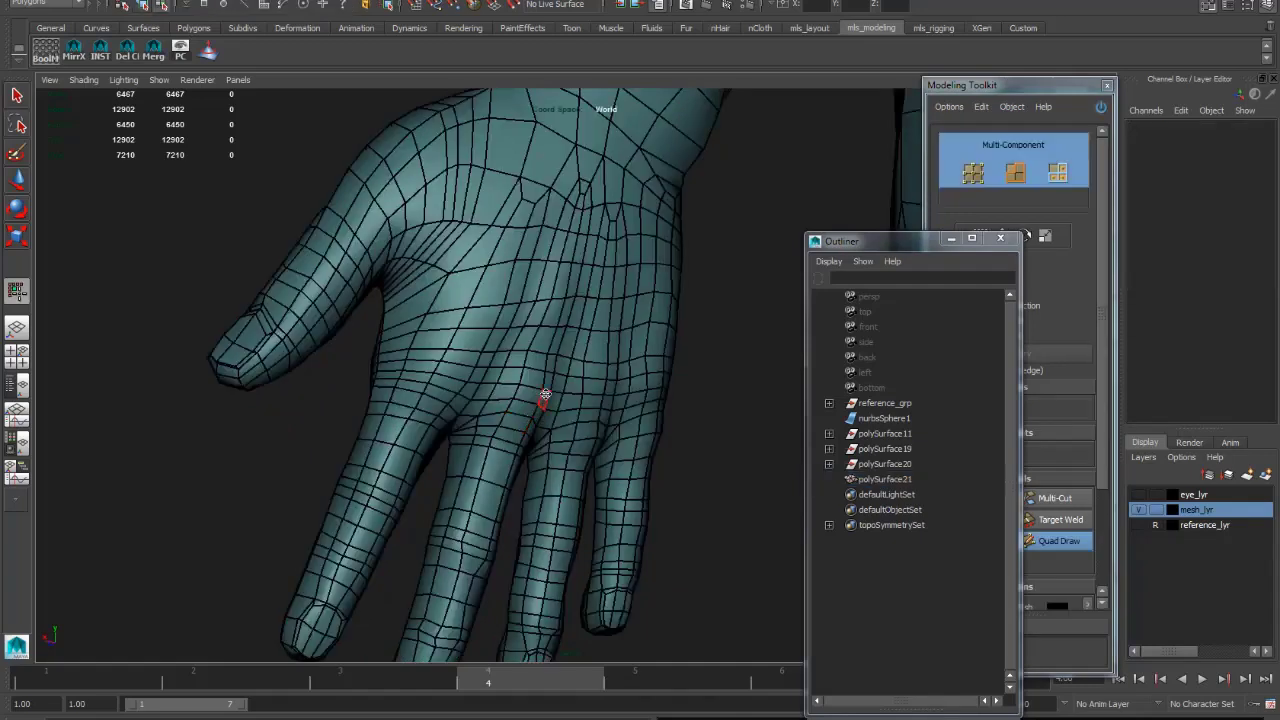
left_click_drag(615, 337, 522, 343, "alt")
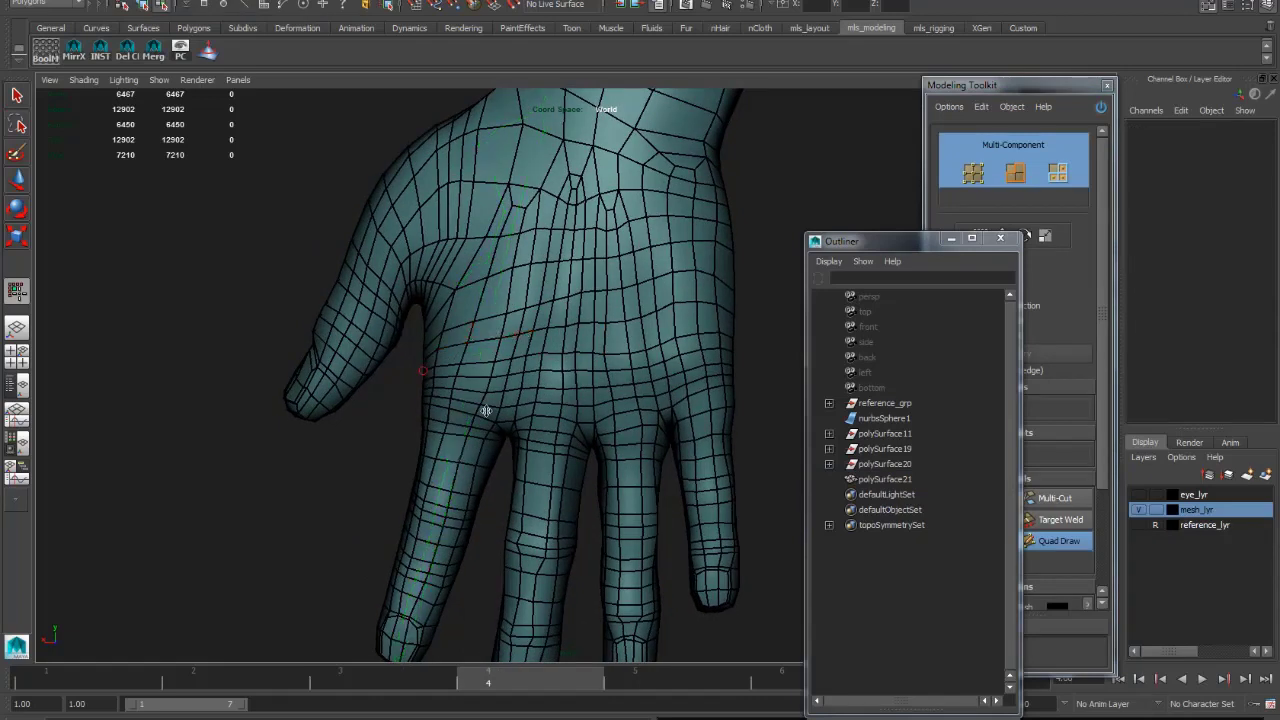
left_click(552, 377, "ctrl+shift")
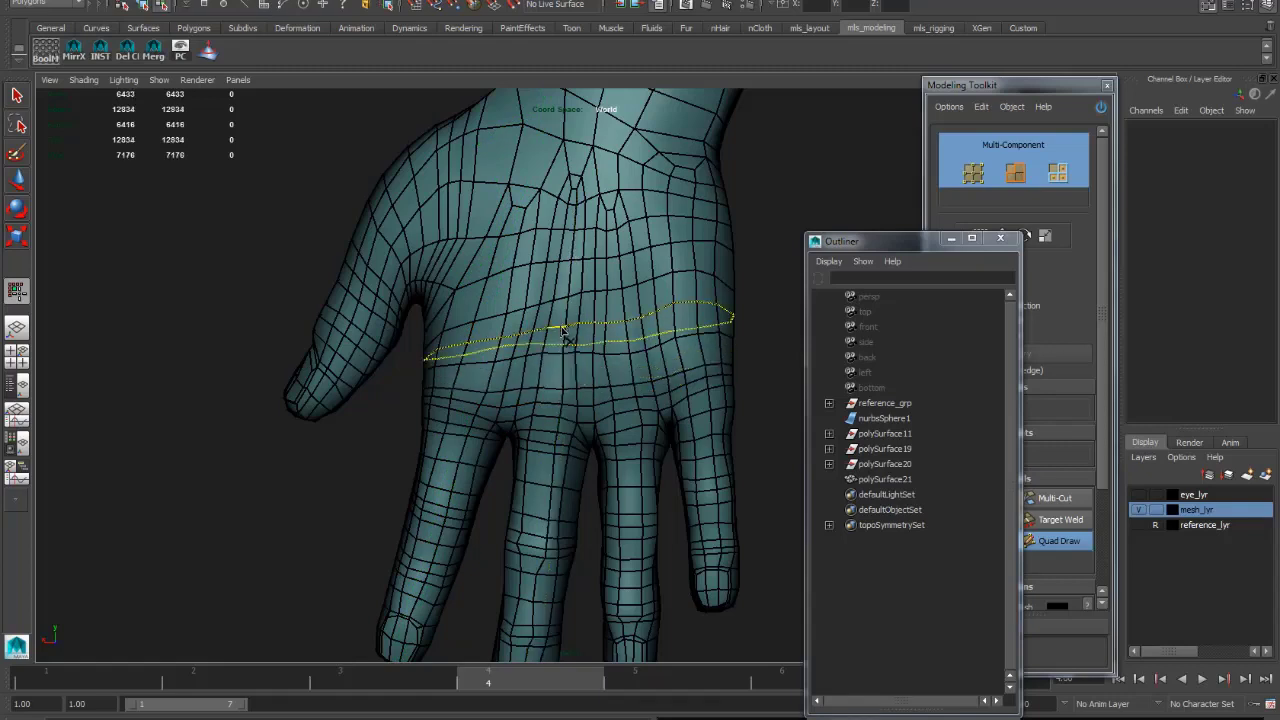
left_click(561, 329, "ctrl+shift")
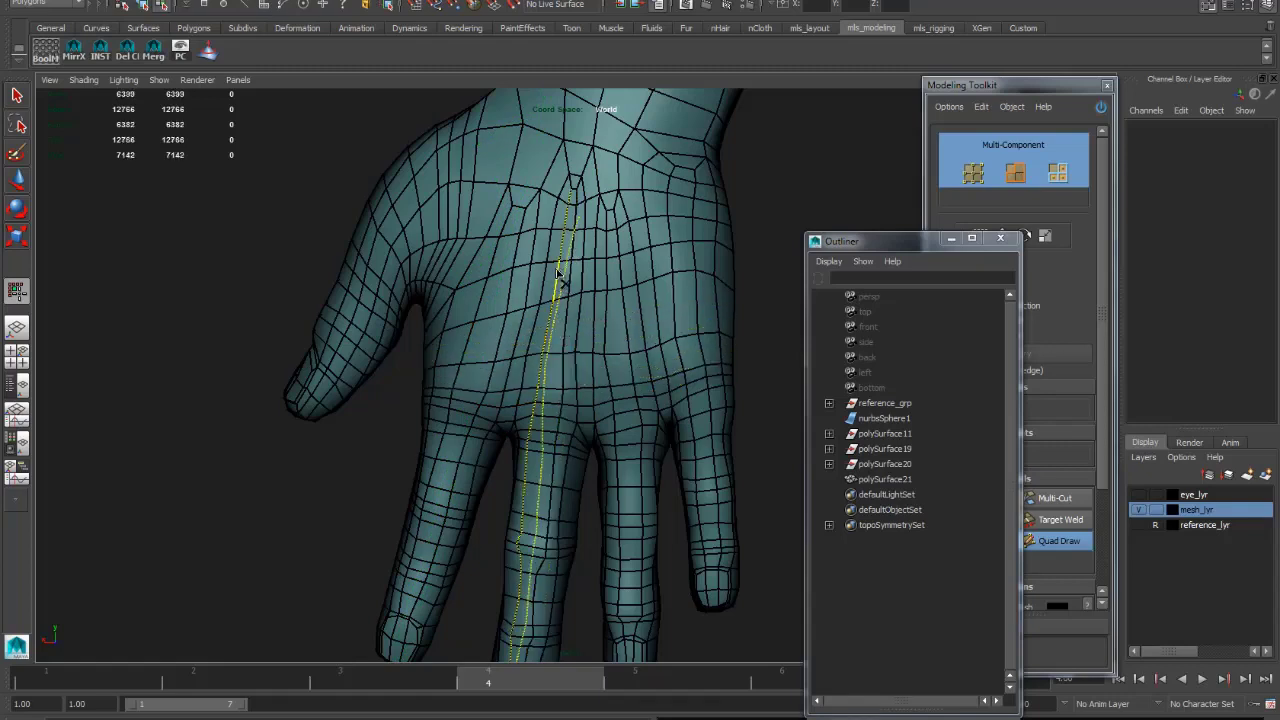
left_click(555, 405, "ctrl+shift")
- Delete two lengthwise edge loops on the little finger and one on the ring finger
mouse_move(591, 400)
left_mouse_down("alt")
mouse_move(803, 429)
mouse_move(651, 443)
mouse_move(676, 421)
mouse_move(611, 306)
left_mouse_up("alt")
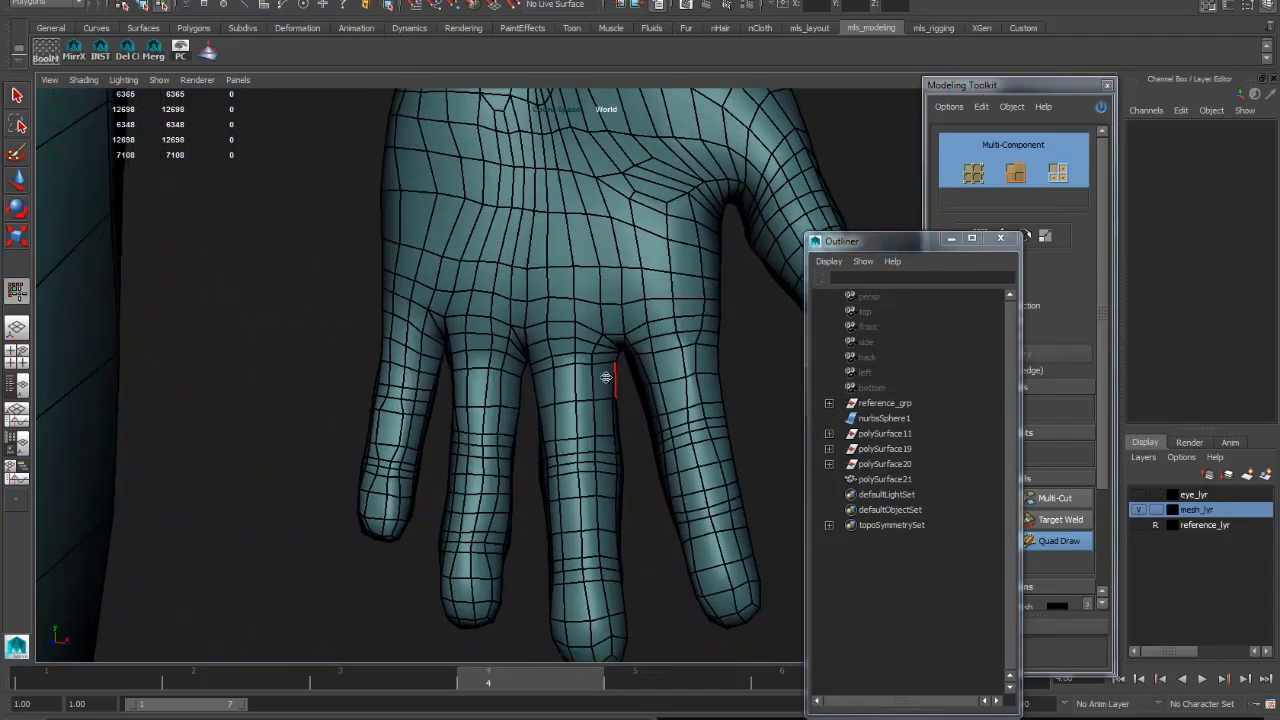
left_click_drag(605, 369, 488, 367, "alt")
left_click(450, 350, "ctrl+shift")
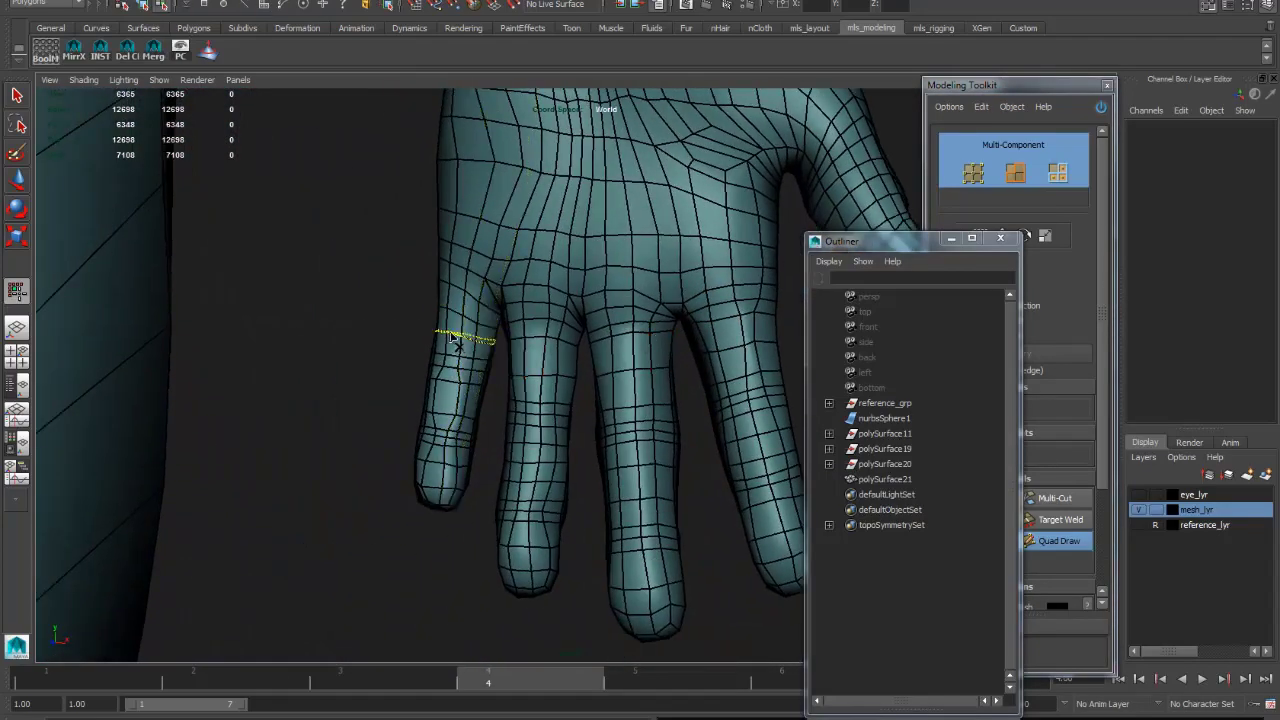
left_click(455, 335, "ctrl+shift")
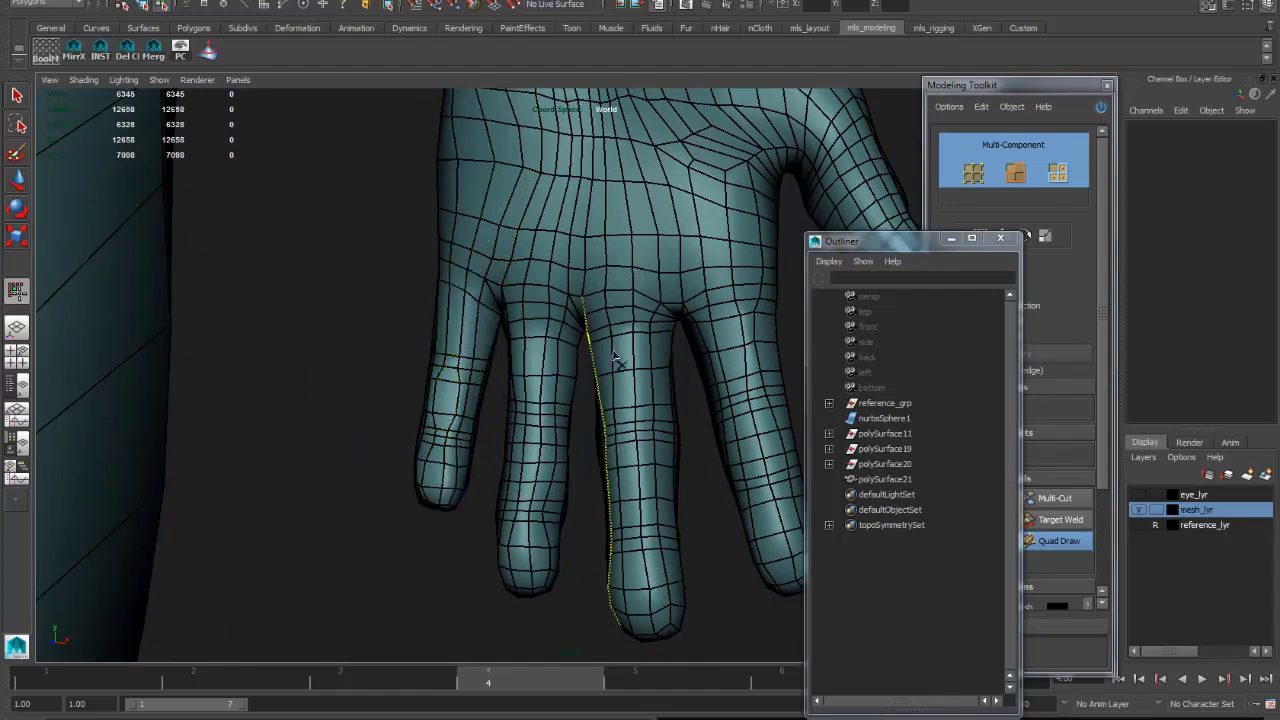
left_click(539, 342, "ctrl+shift")
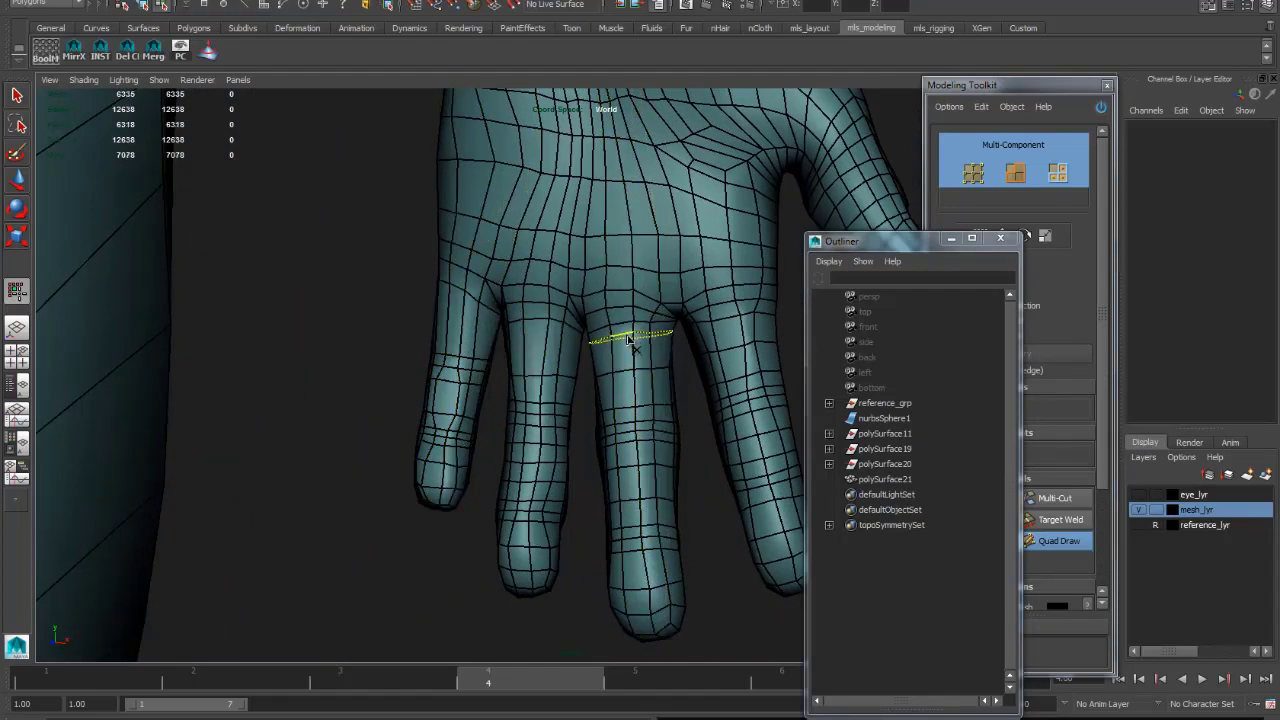
- Remove an edge loop near the thumb and insert a new edge loop on the thumb
middle_click_drag(647, 342, 673, 333, "alt")
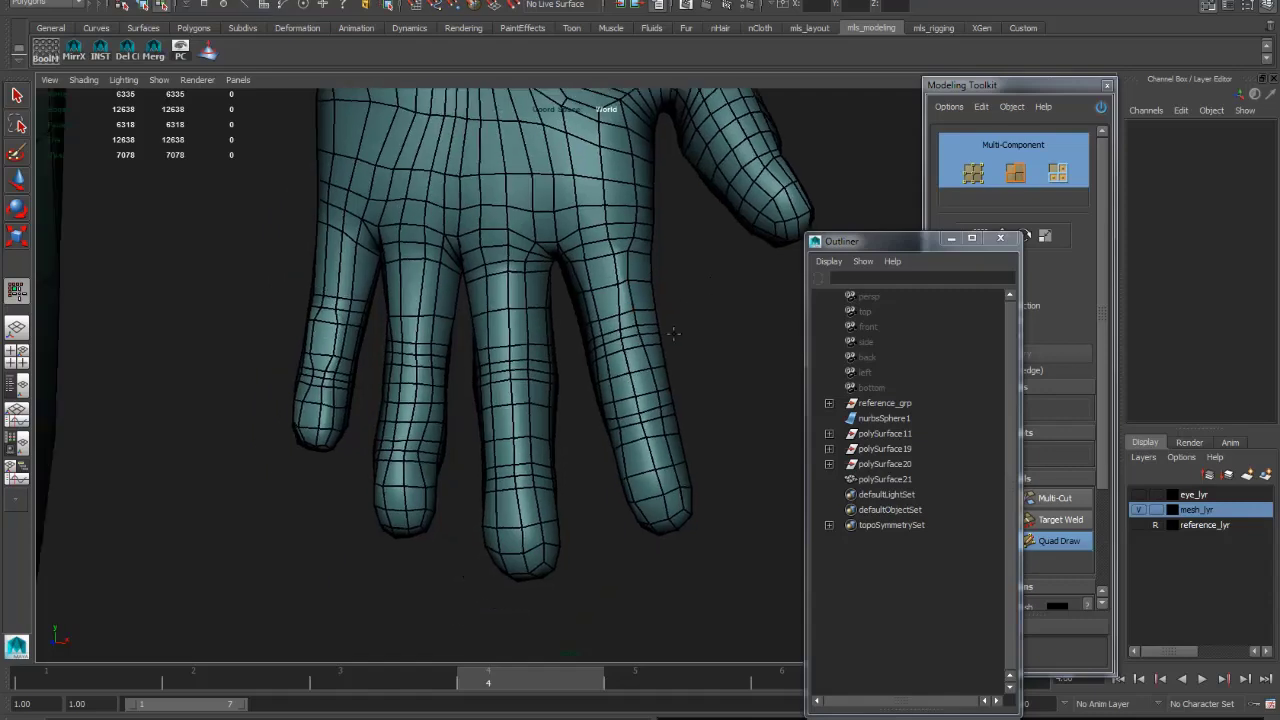
left_click_drag(653, 386, 570, 320, "alt")
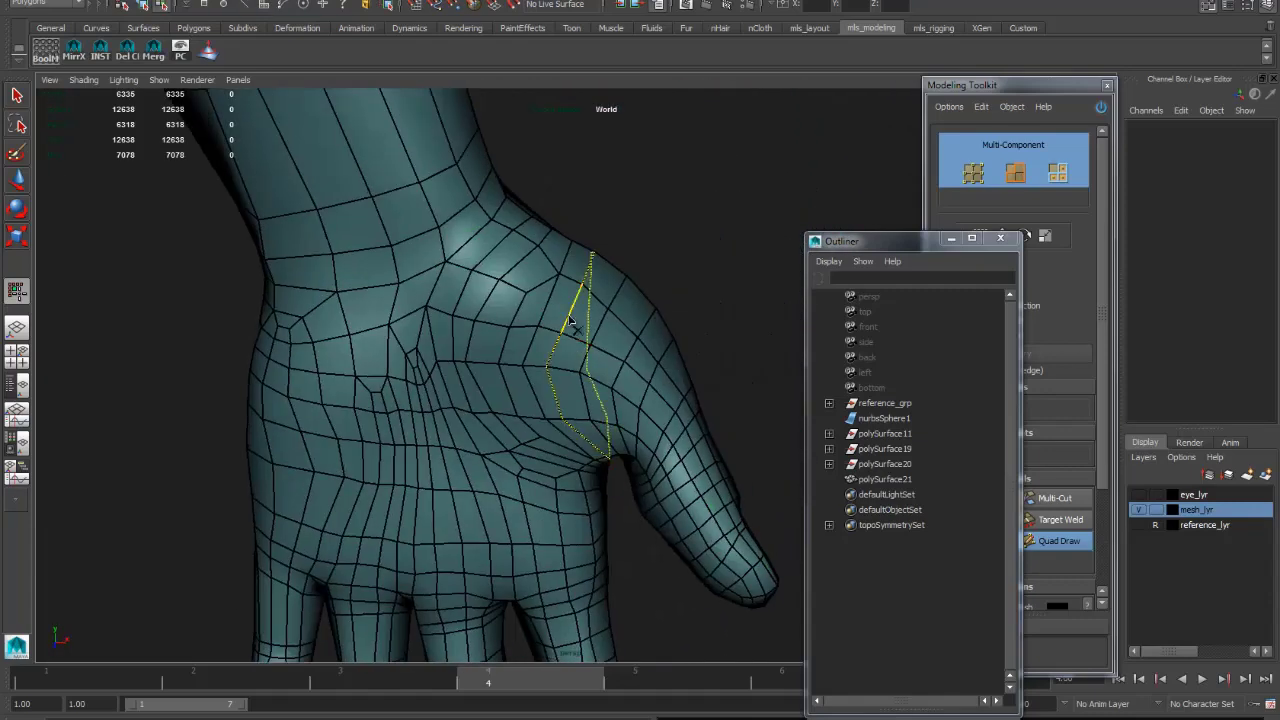
middle_click_drag(657, 415, 586, 329, "alt")
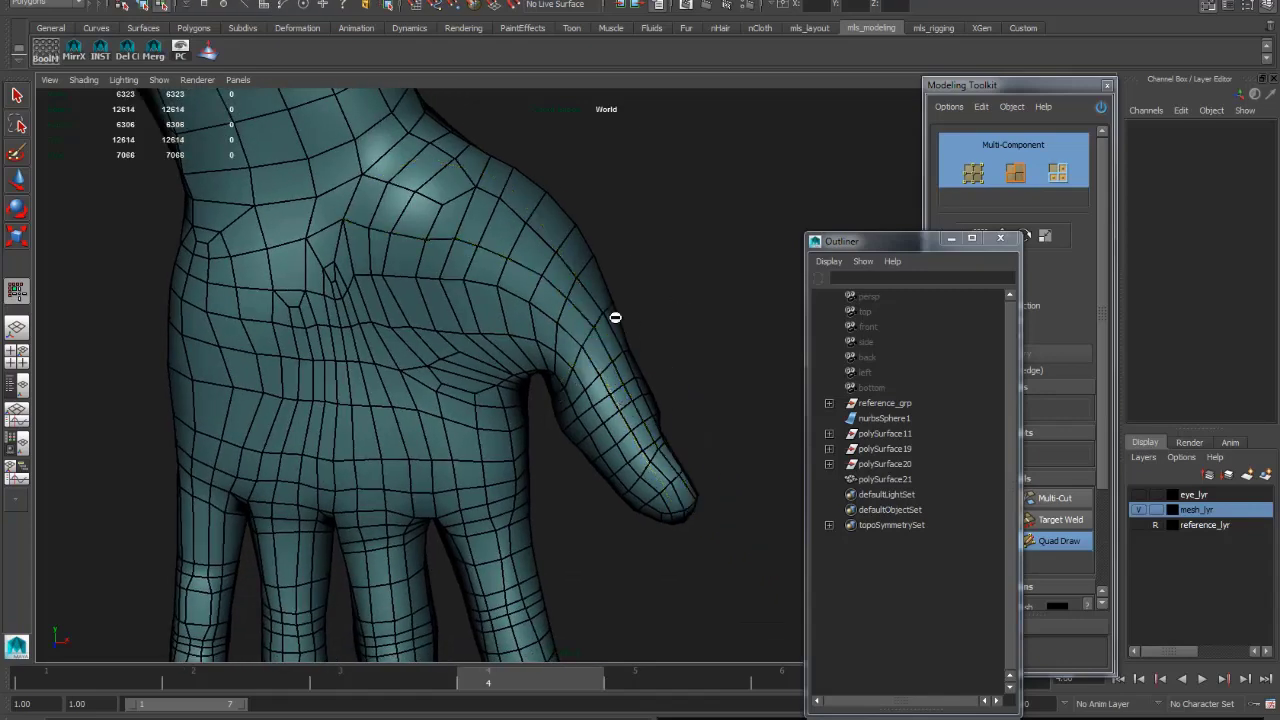
left_click(568, 316, "ctrl+shift")
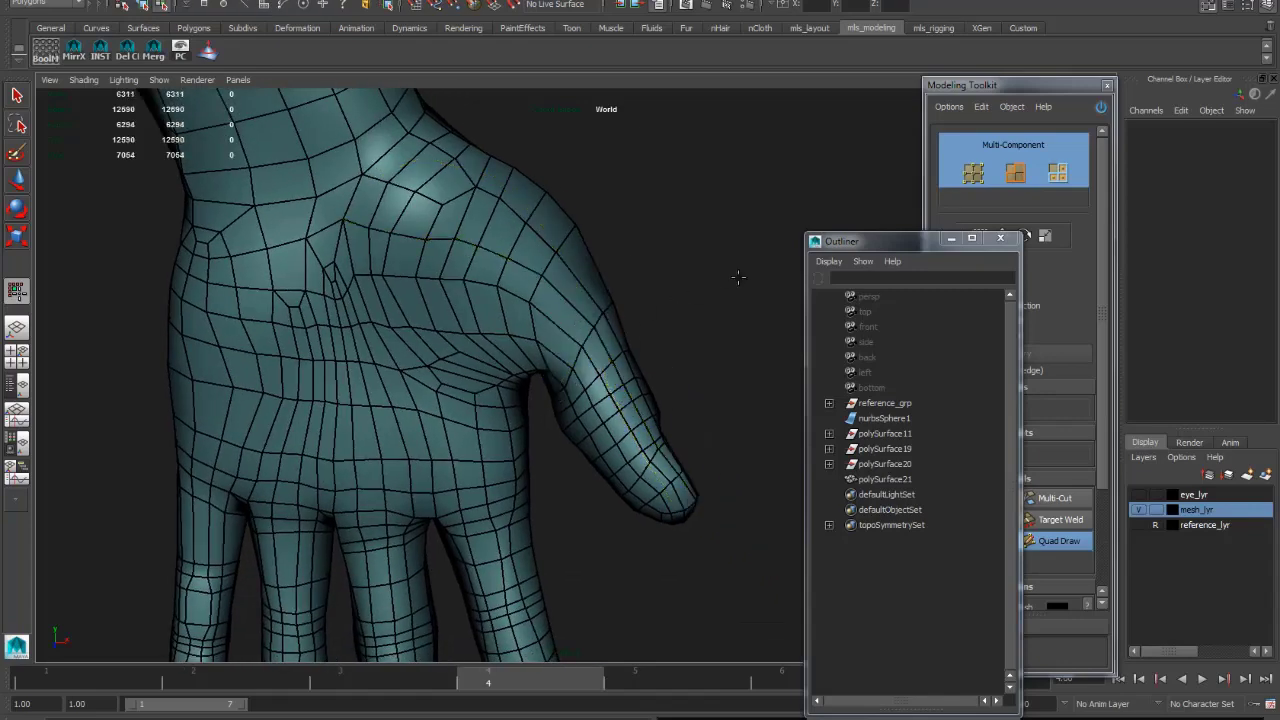
left_click(576, 305, "ctrl")
mouse_move(663, 334)
left_mouse_down("alt")
mouse_move(680, 354)
mouse_move(372, 375)
mouse_move(606, 414)
mouse_move(566, 323)
mouse_move(600, 320)
left_mouse_up("alt")
mouse_move(380, 400)
left_mouse_down("alt")
mouse_move(665, 449)
mouse_move(467, 405)
left_mouse_up("alt")
- Exit Quad Draw, pull back to show the full body including the head, and select polySurface21
key("q")
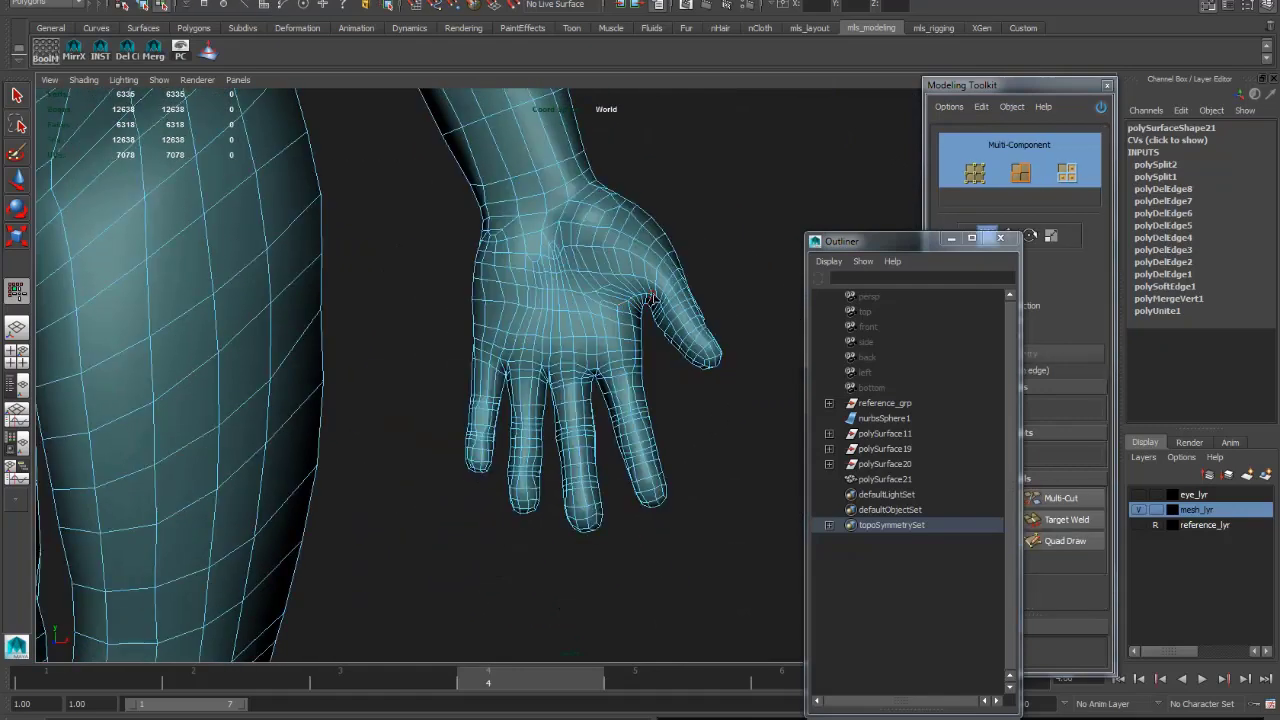
left_click(720, 408)
left_click_drag(697, 406, 378, 413, "alt")
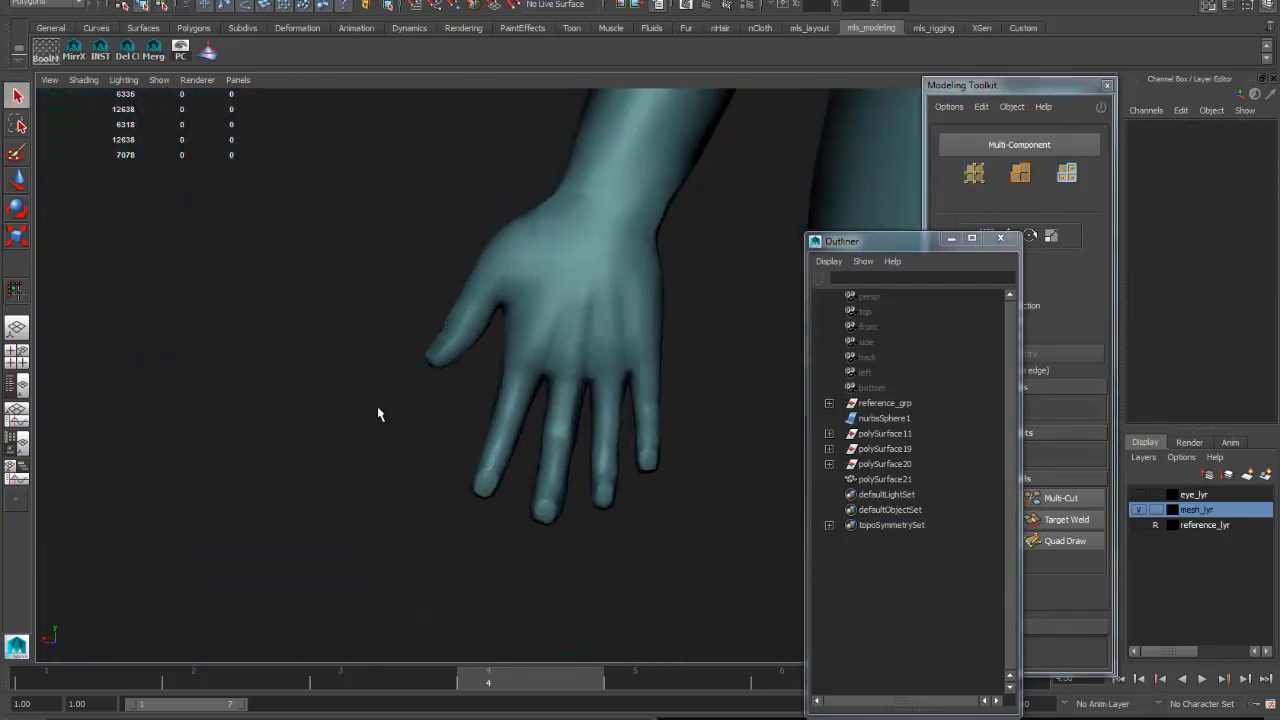
left_click_drag(694, 371, 605, 386, "alt")
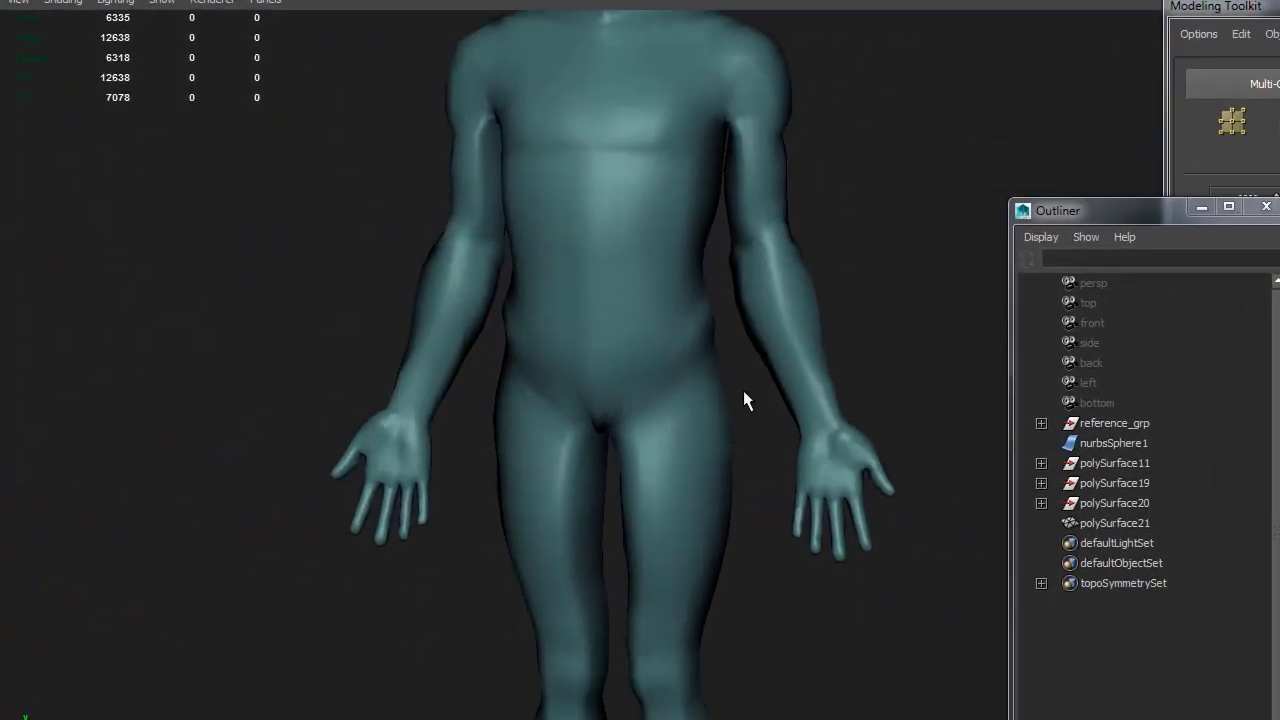
left_click_drag(743, 392, 620, 344, "alt")
left_click(777, 436)
- Inspect the torso and shoulders from both side profiles, then switch the mesh to edge mode with F8
left_click_drag(661, 291, 701, 408, "alt")
right_click_drag(701, 408, 780, 323, "alt")
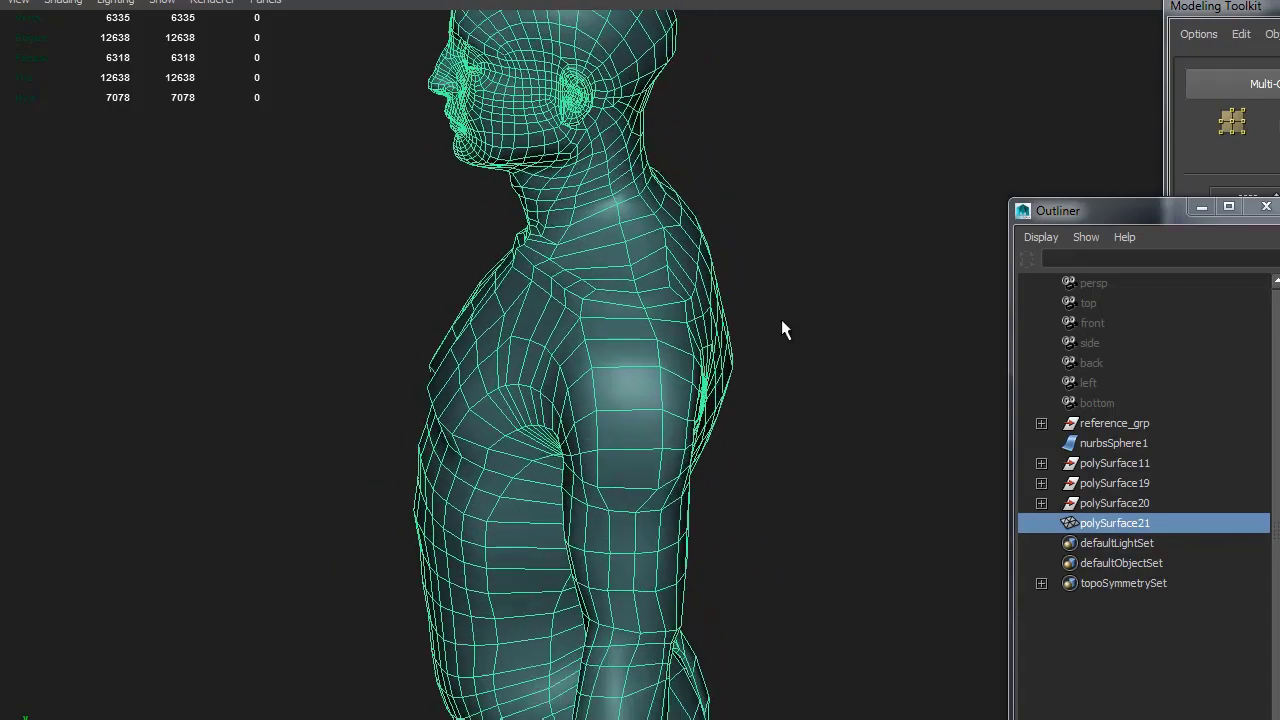
middle_click_drag(780, 323, 618, 355, "alt")
left_click_drag(618, 355, 838, 365, "alt")
right_click_drag(838, 365, 371, 429, "alt")
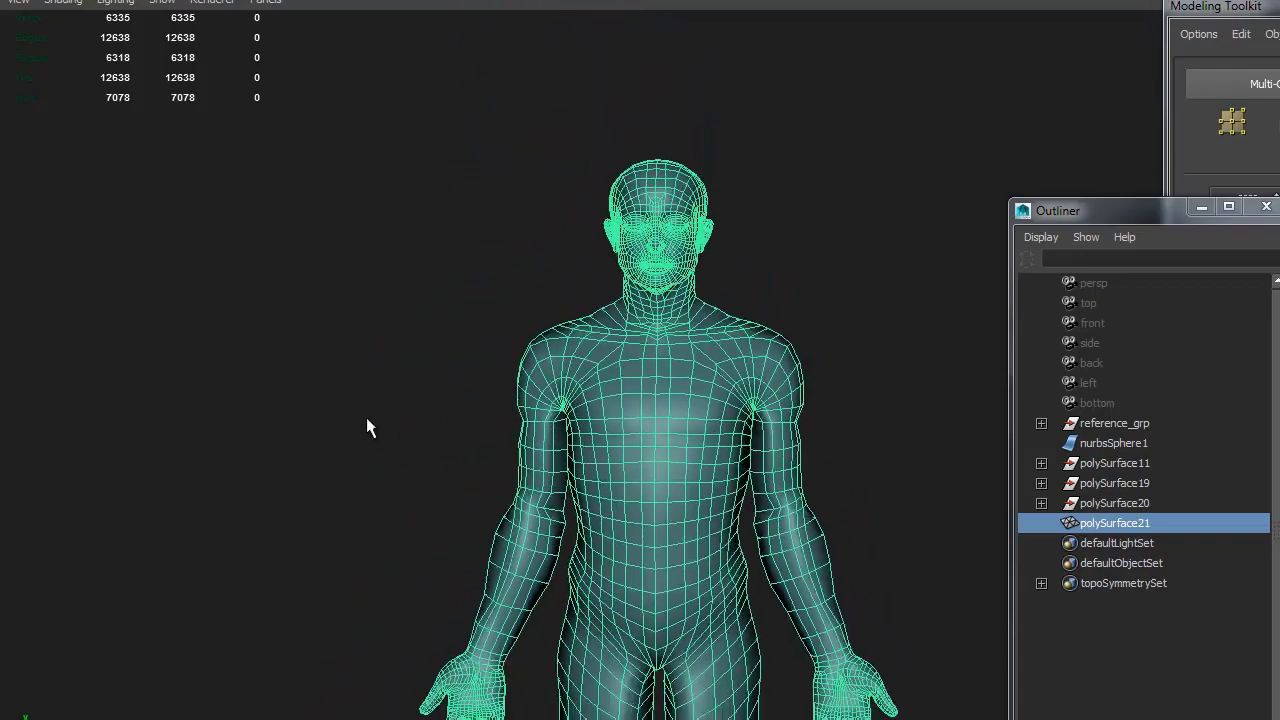
middle_click_drag(371, 429, 662, 270, "alt")
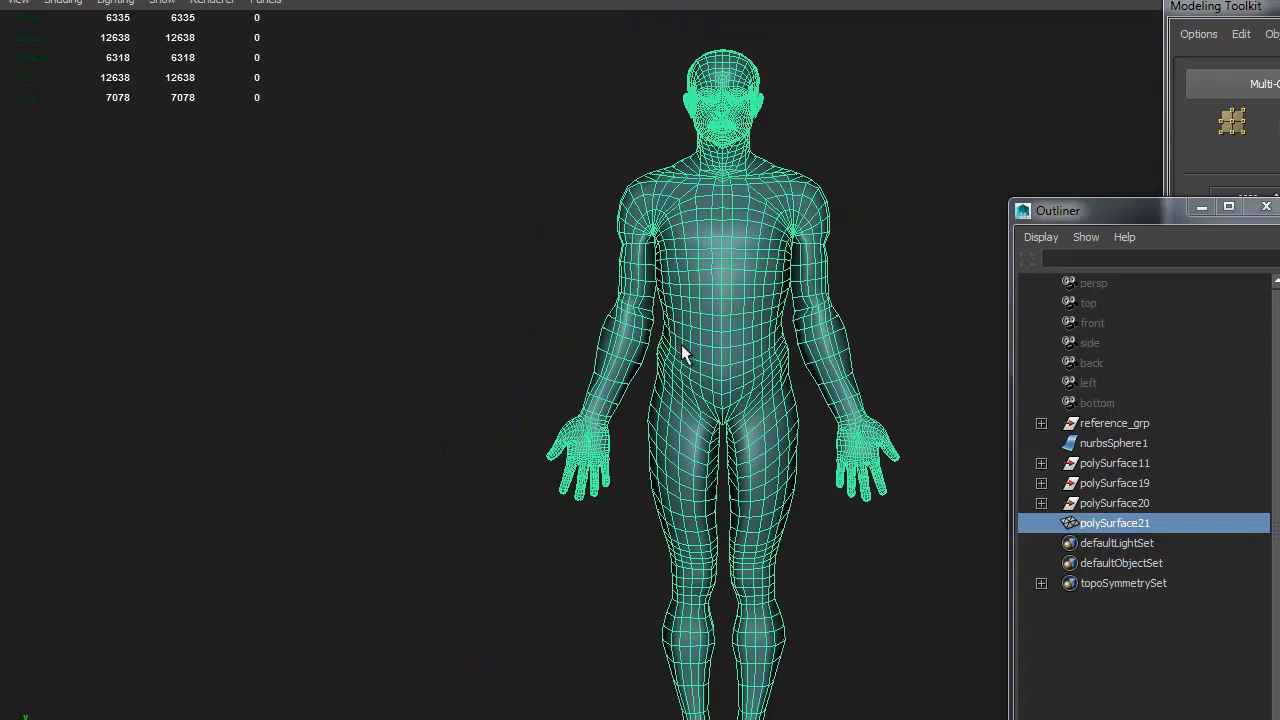
left_click_drag(681, 345, 712, 385, "alt")
left_click_drag(622, 212, 802, 285, "alt")
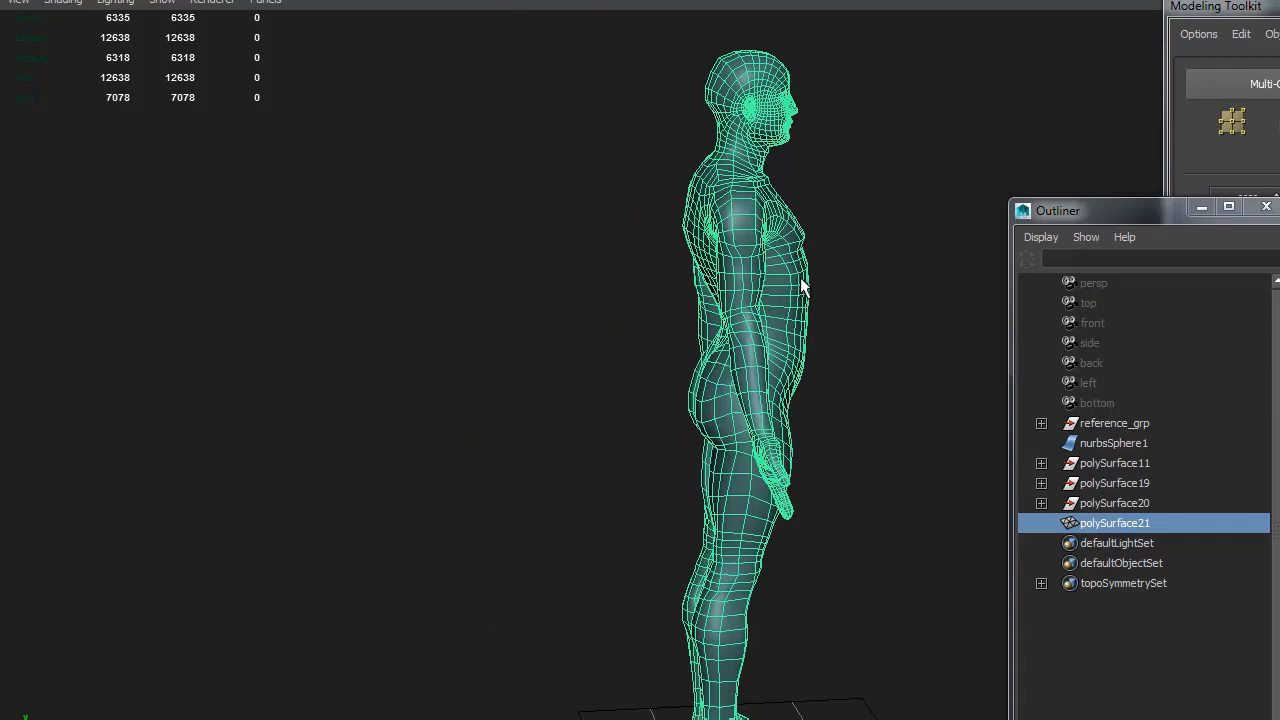
left_click_drag(756, 228, 586, 271, "alt")
right_click_drag(586, 271, 874, 237, "alt")
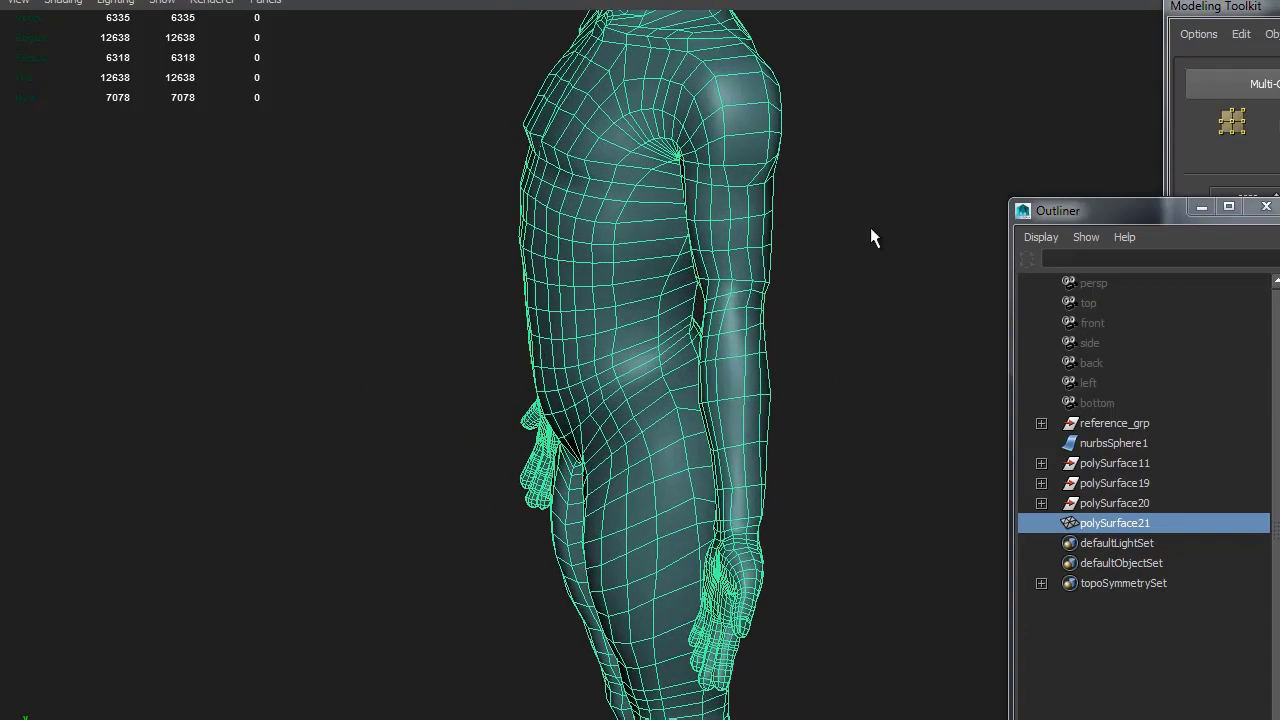
middle_click_drag(874, 237, 771, 347, "alt")
left_click_drag(771, 347, 728, 230, "alt")
key("F8")
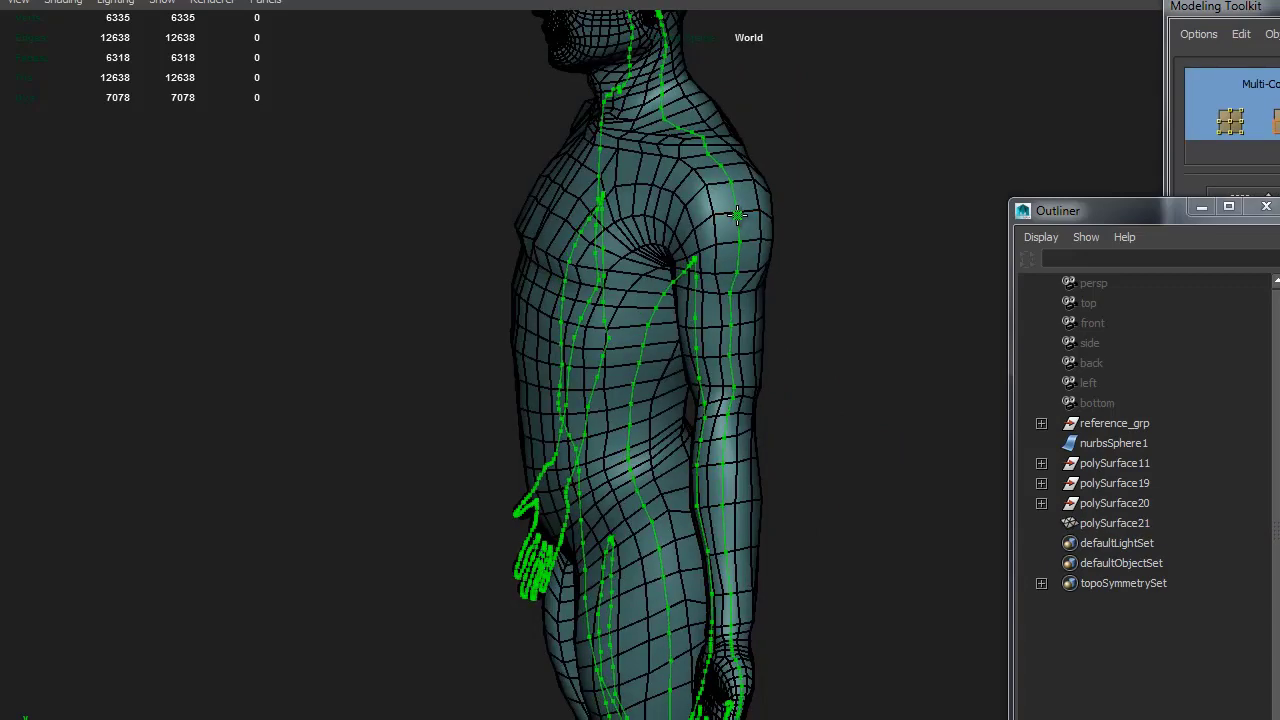
- Orbit and zoom from the torso to a close view of the ear and the side of the neck
right_click_drag(766, 228, 608, 257, "alt")
left_click_drag(608, 257, 680, 220, "alt")
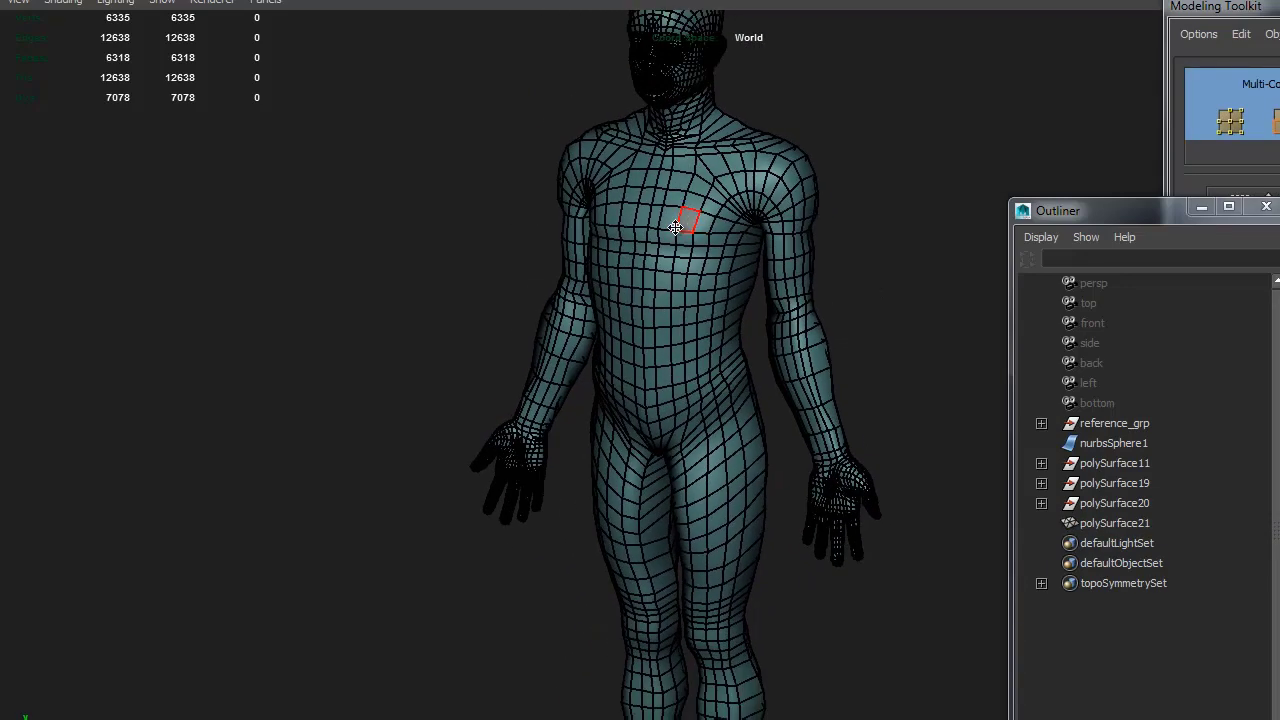
right_click_drag(680, 220, 675, 311, "alt")
left_click_drag(675, 311, 742, 236, "alt")
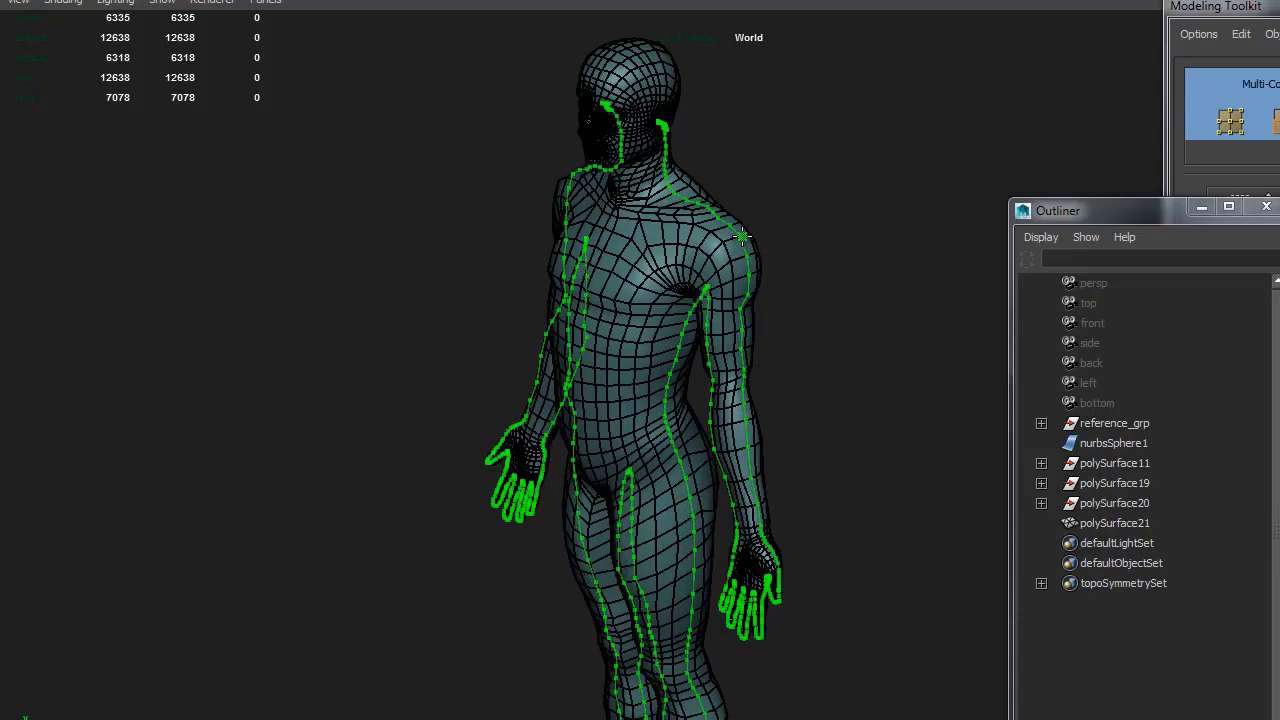
left_click_drag(742, 236, 671, 208, "alt")
right_click_drag(671, 208, 998, 375, "alt")
left_click_drag(998, 375, 700, 366, "alt")
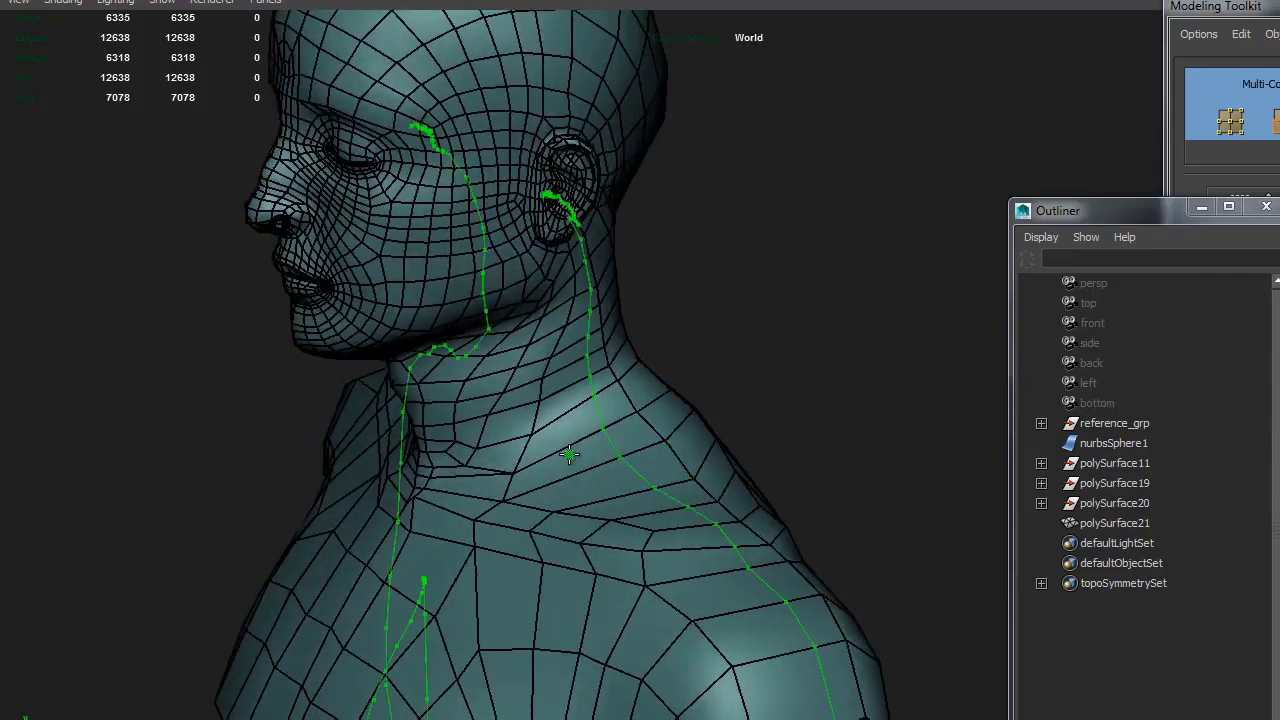
right_click_drag(560, 365, 611, 314, "alt")
left_click_drag(611, 314, 677, 449, "alt")
right_click_drag(677, 449, 749, 529, "alt")
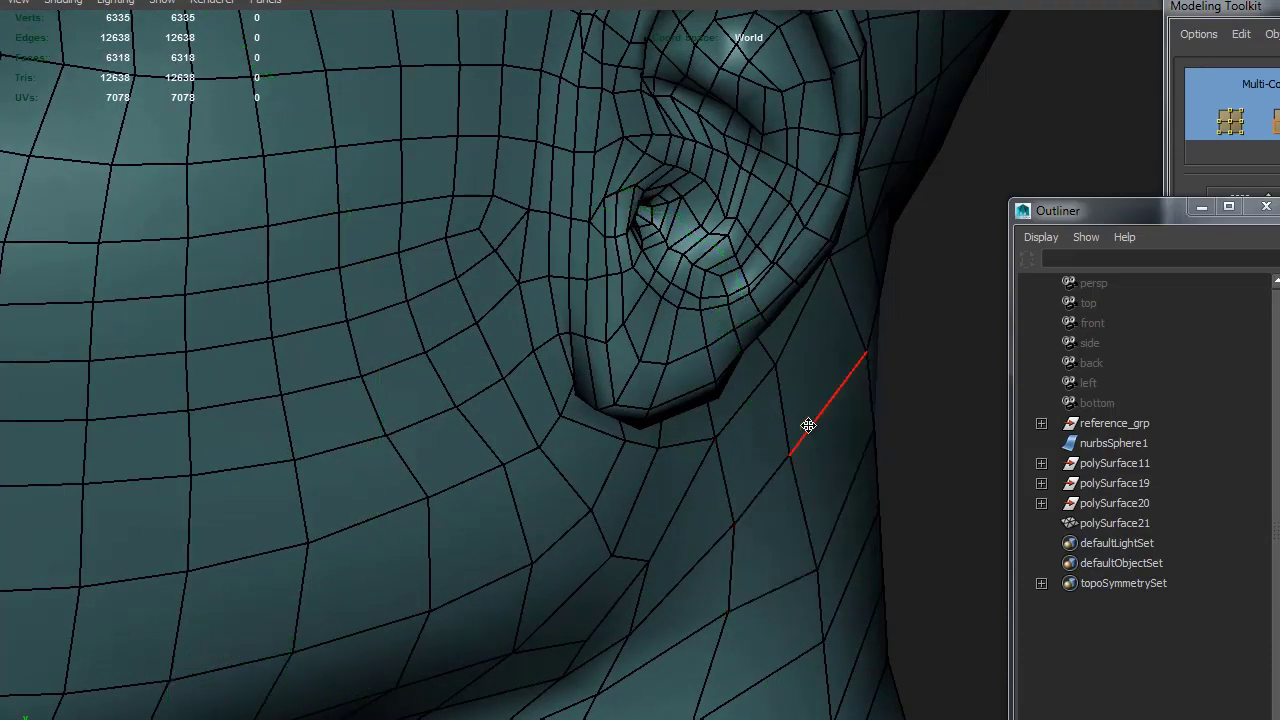
left_click_drag(808, 425, 749, 453, "alt")
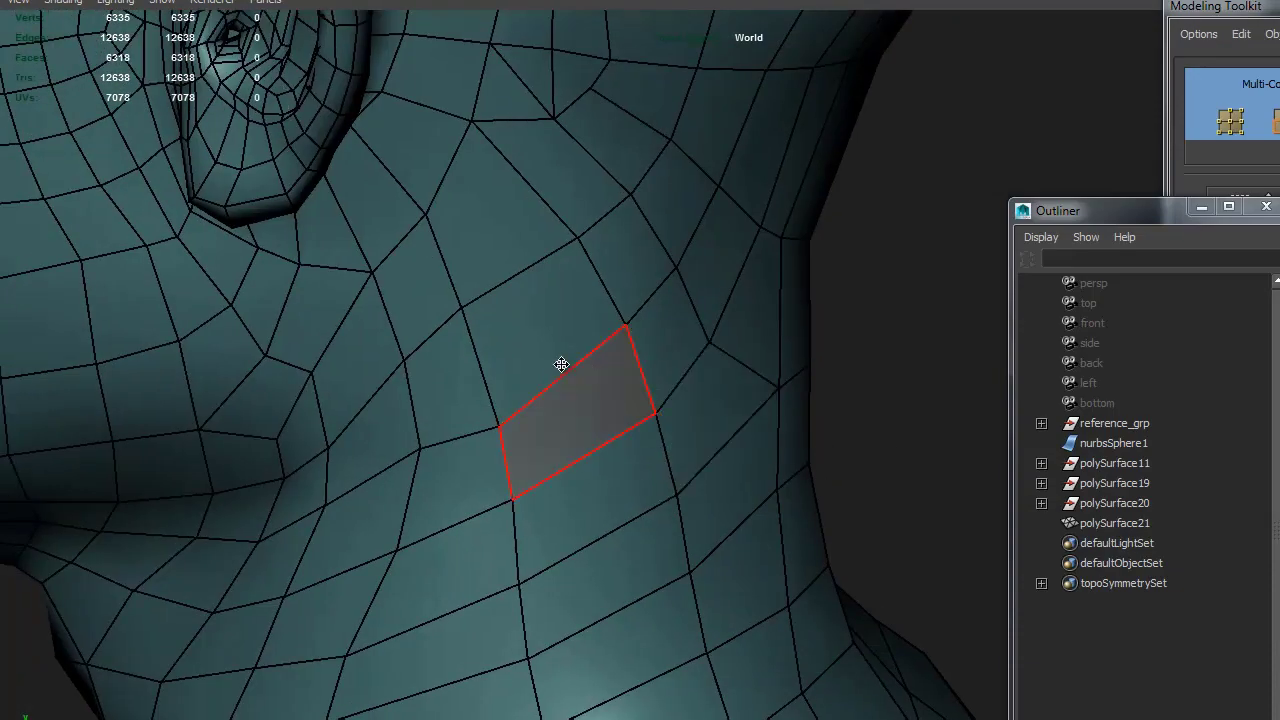
scroll(561, 364, "down", 5)
mouse_move(594, 437)
left_mouse_down("alt")
mouse_move(491, 380)
mouse_move(591, 414)
left_mouse_up("alt")
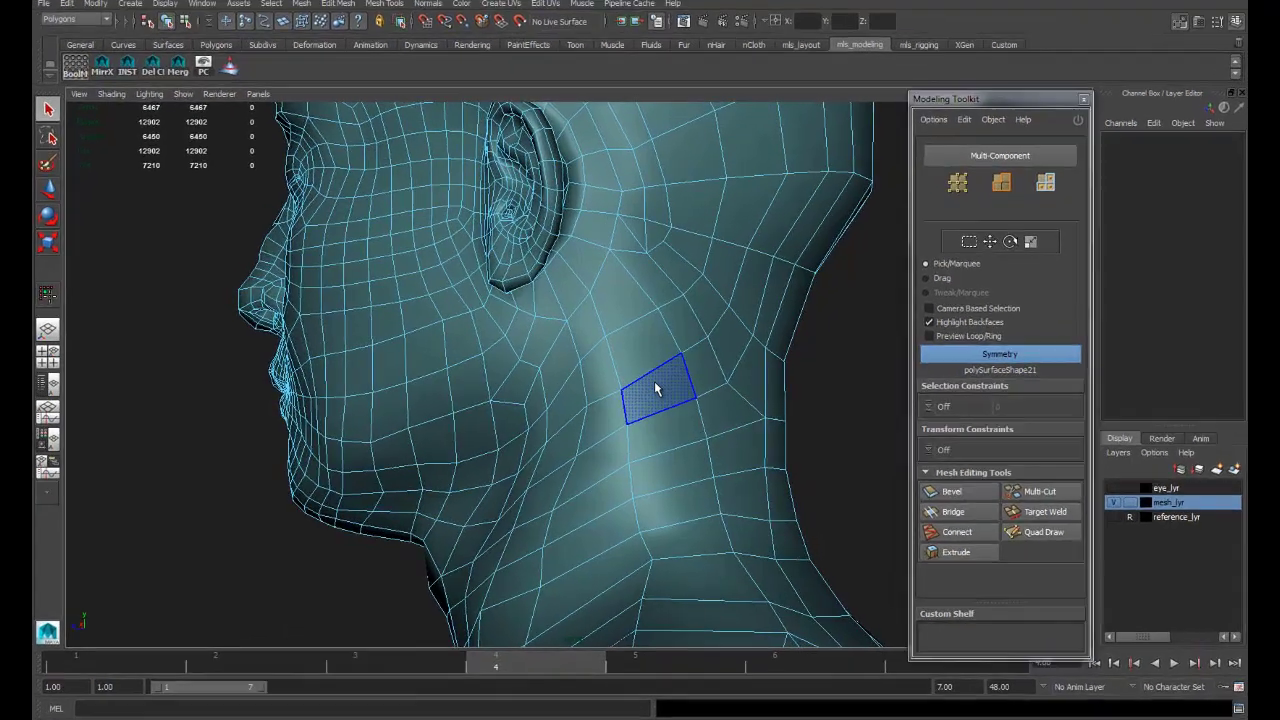
- Select the faces behind and below the earlobe and start a Multi-Cut on the neck below the ear
left_click(469, 250)
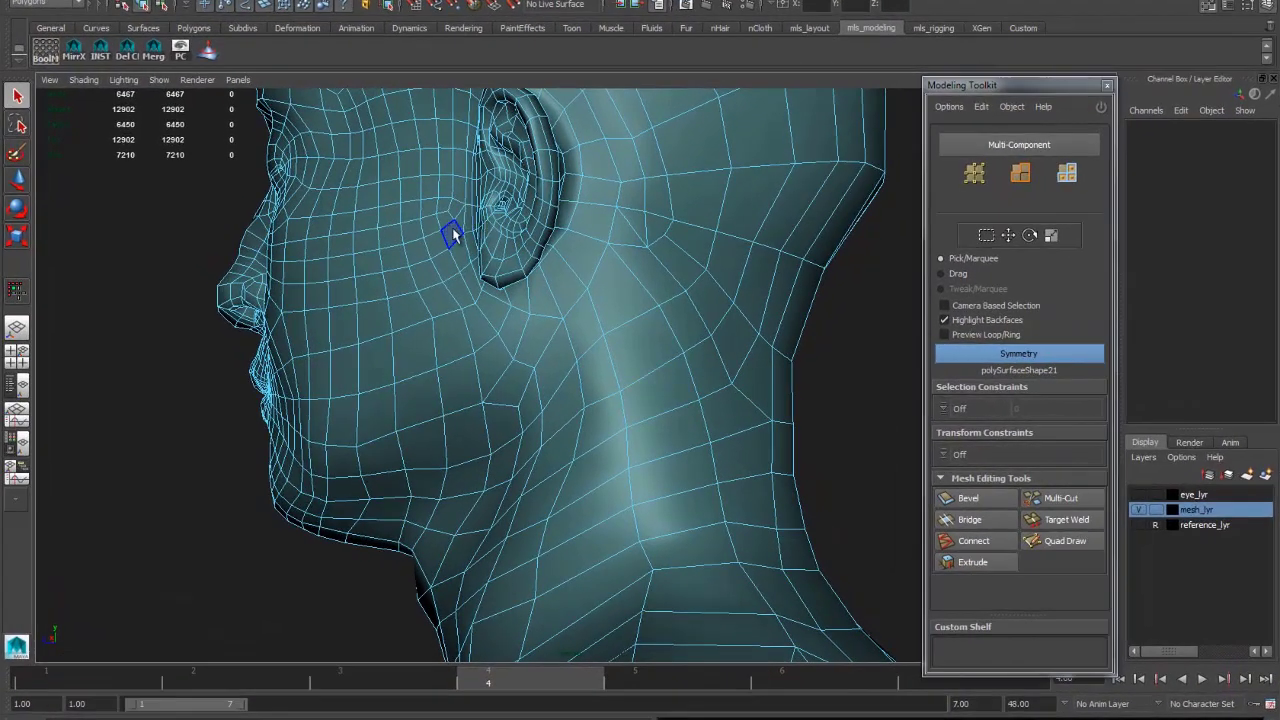
left_click(533, 268)
scroll(740, 268, "up", 4)
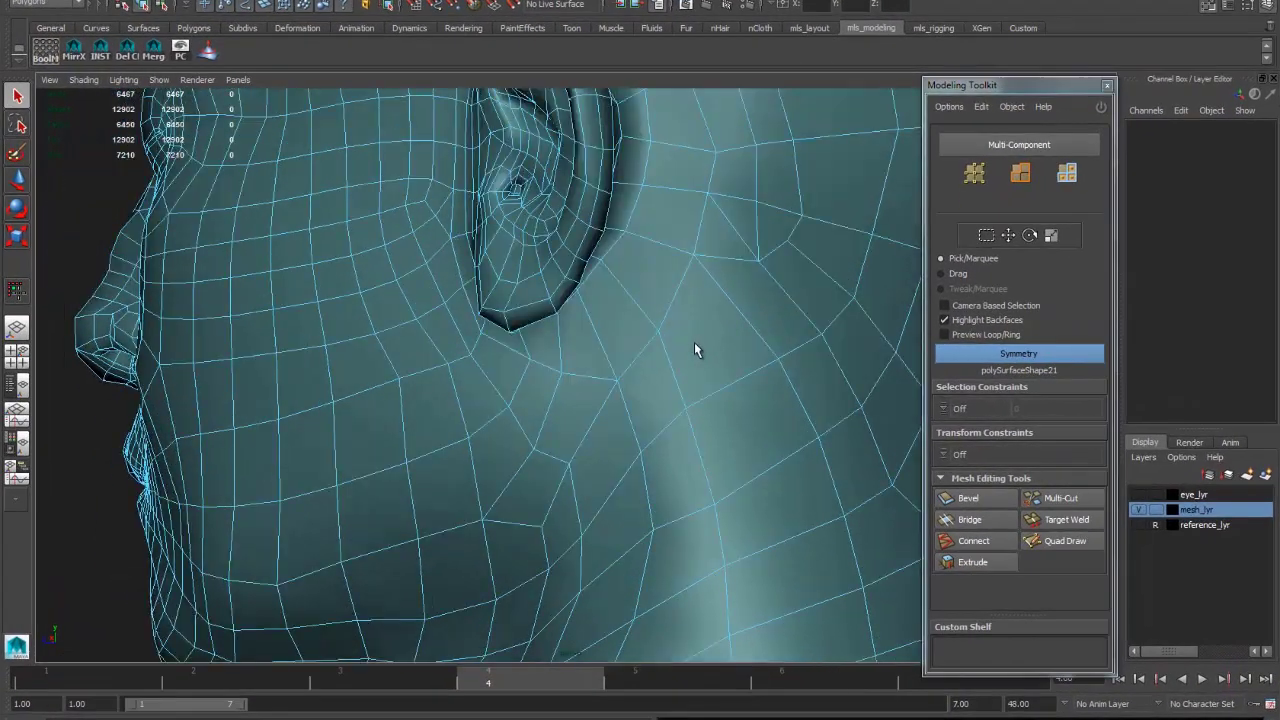
left_click_drag(697, 349, 605, 291, "alt")
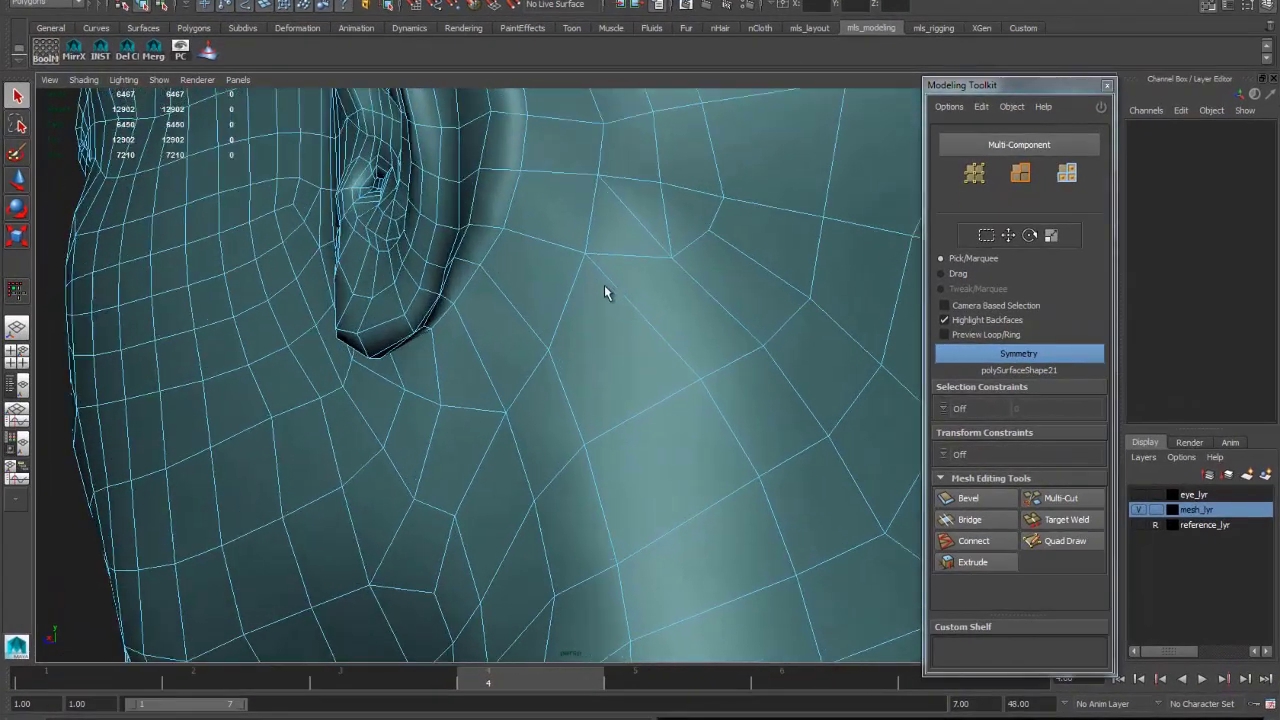
left_click_drag(463, 281, 523, 280, "alt")
left_click(557, 271)
left_click(557, 280)
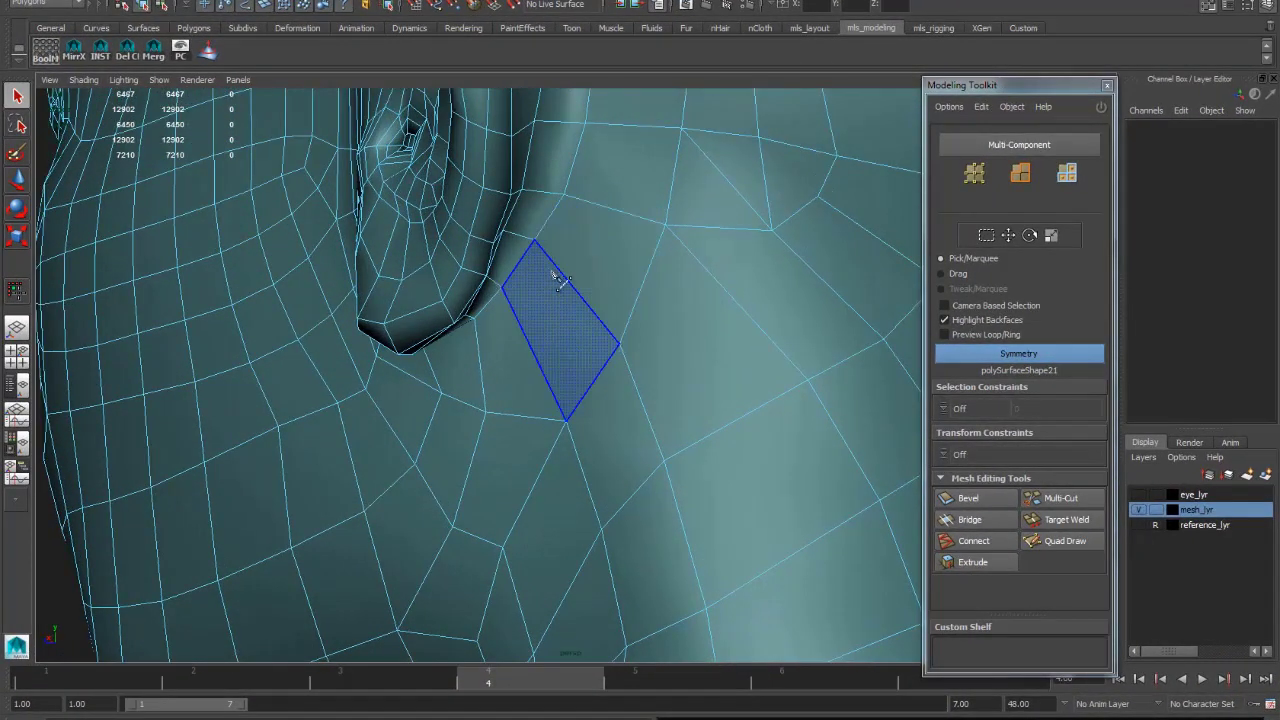
right_click_drag(557, 280, 518, 228, "shift")
left_click_drag(518, 302, 540, 340, "alt")
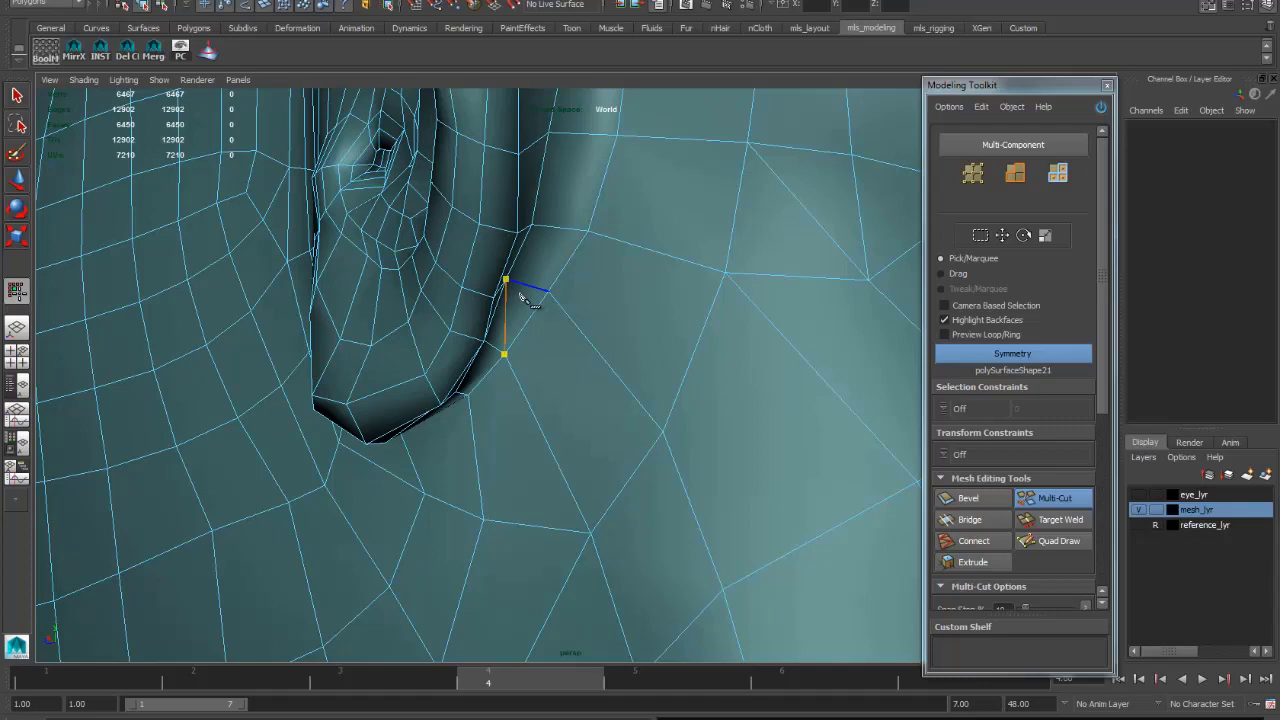
- Commit the cut behind the ear, reselect polySurface21, and make a second cut there
key("Return")
key("q")
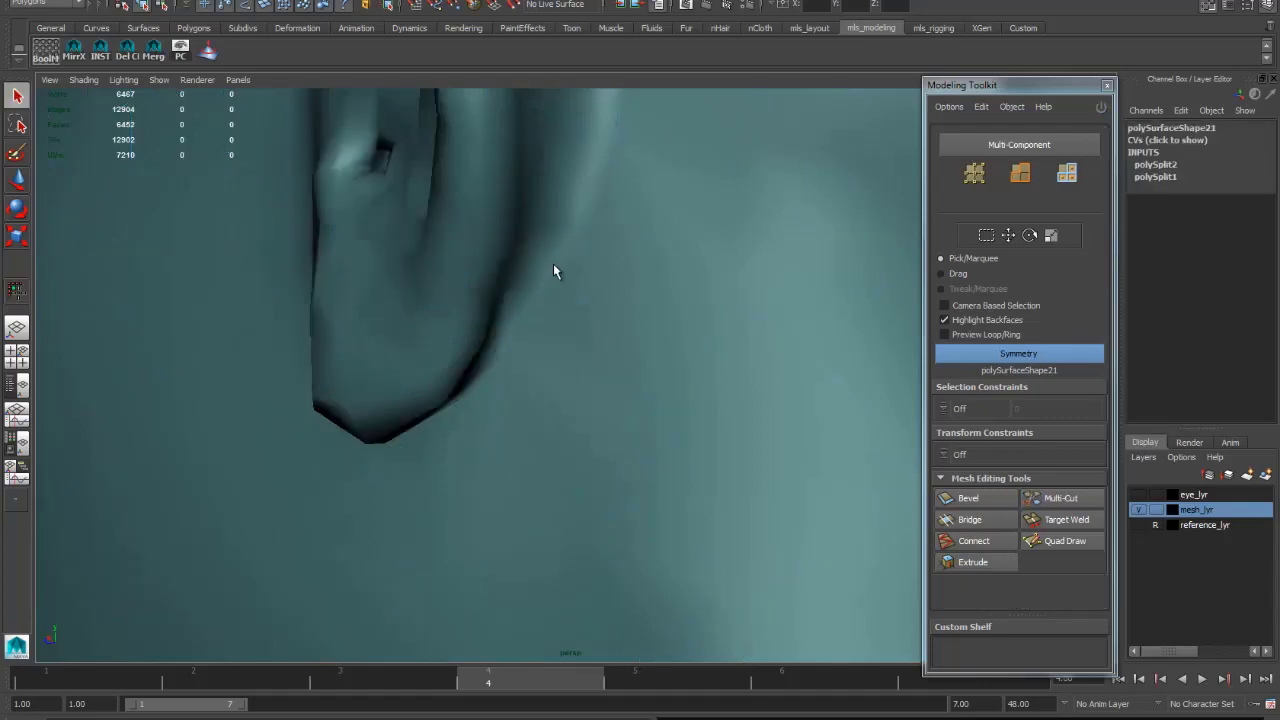
left_click(552, 260)
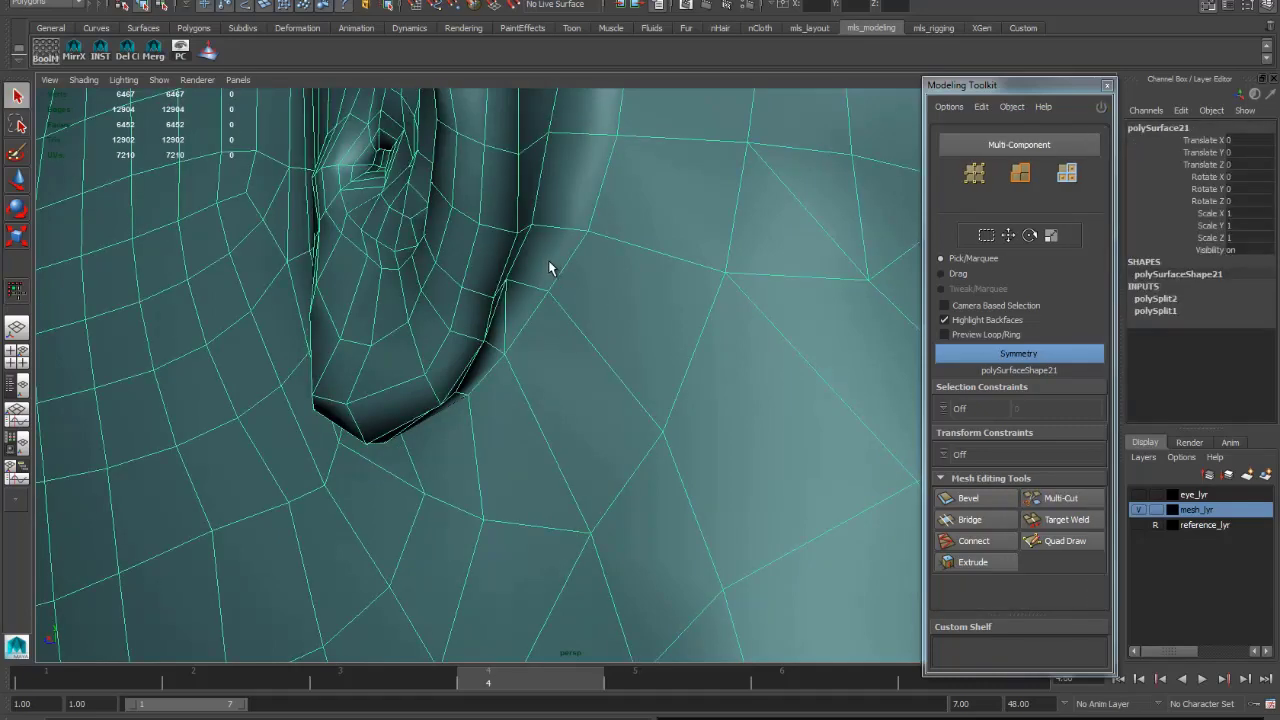
right_click_drag(548, 260, 551, 274, "shift")
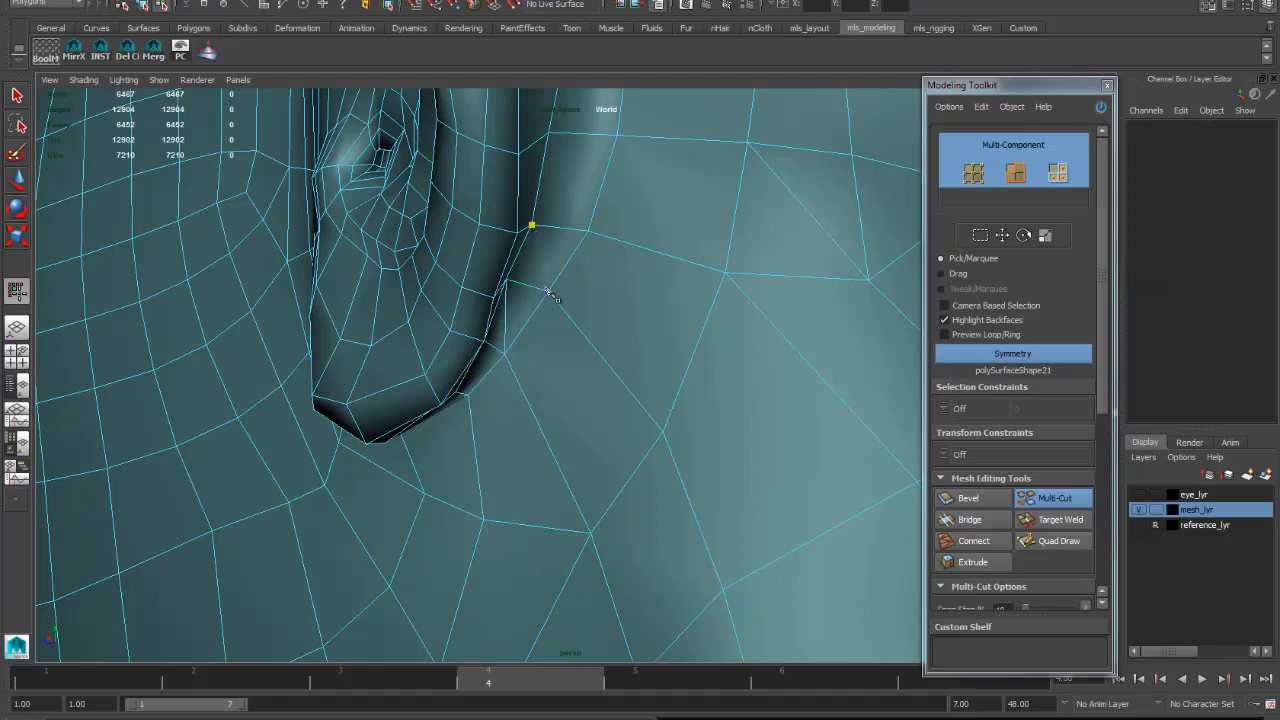
key("Return")
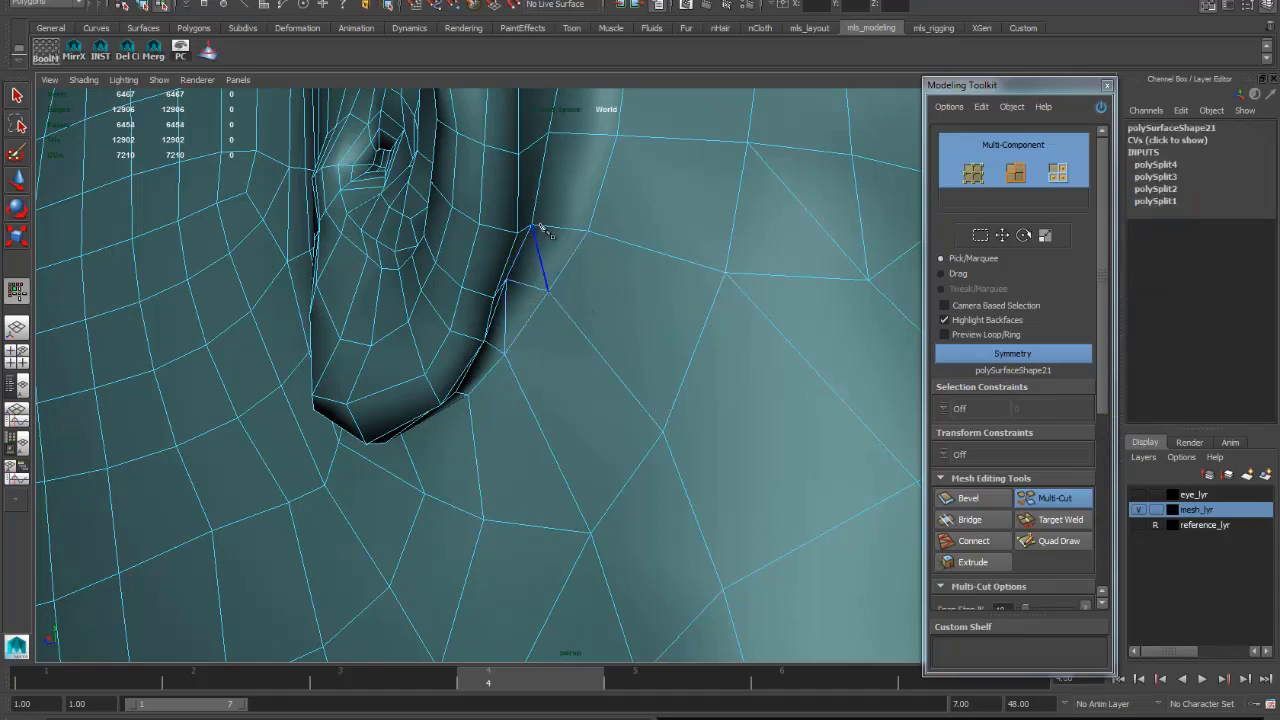
- Activate Quad Draw and frame the head, neck and shoulder in side profile
scroll(713, 296, "down", 5)
left_click_drag(713, 296, 620, 330, "alt")
scroll(598, 318, "down", 2)
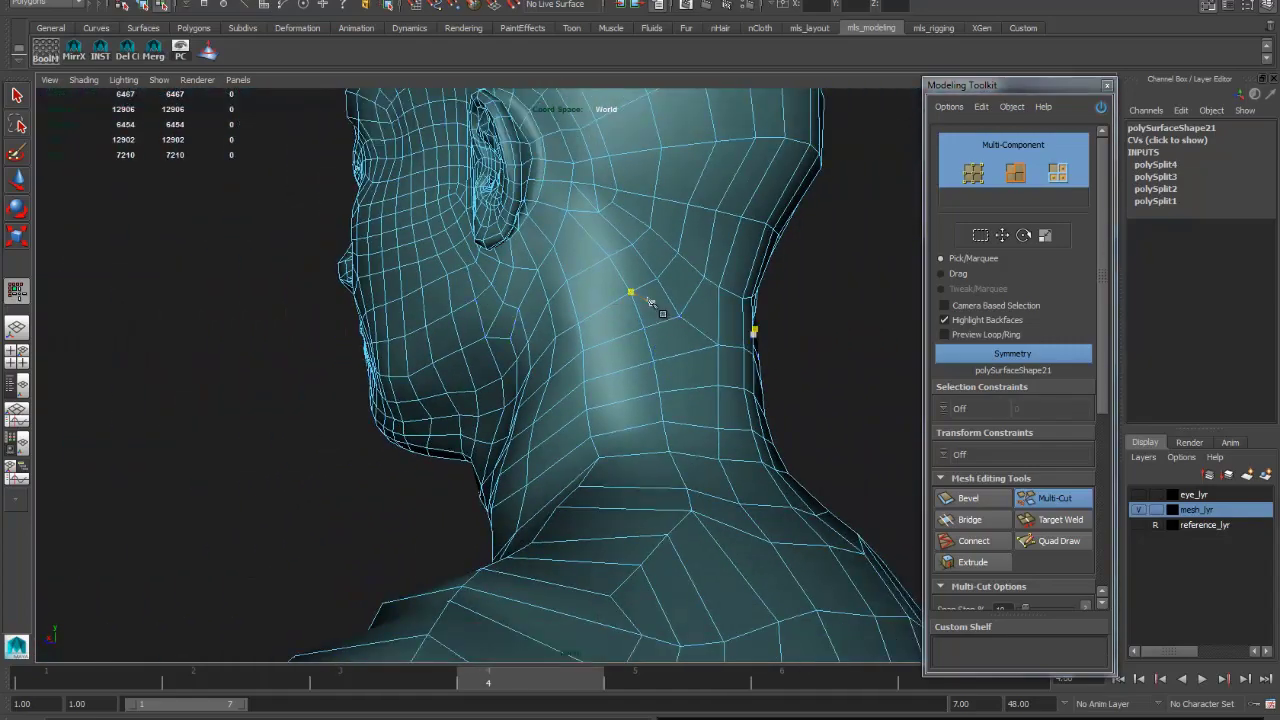
scroll(600, 360, "down", 2)
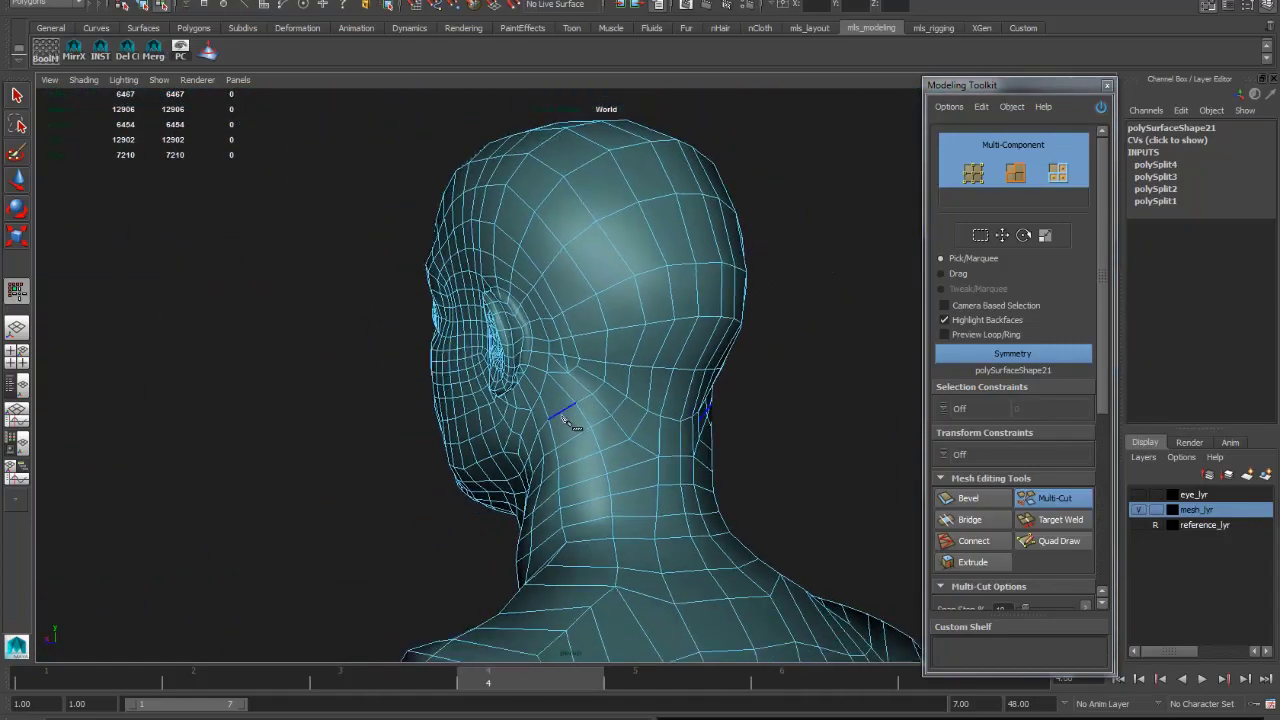
scroll(553, 400, "up", 2)
left_click_drag(553, 400, 603, 371, "alt")
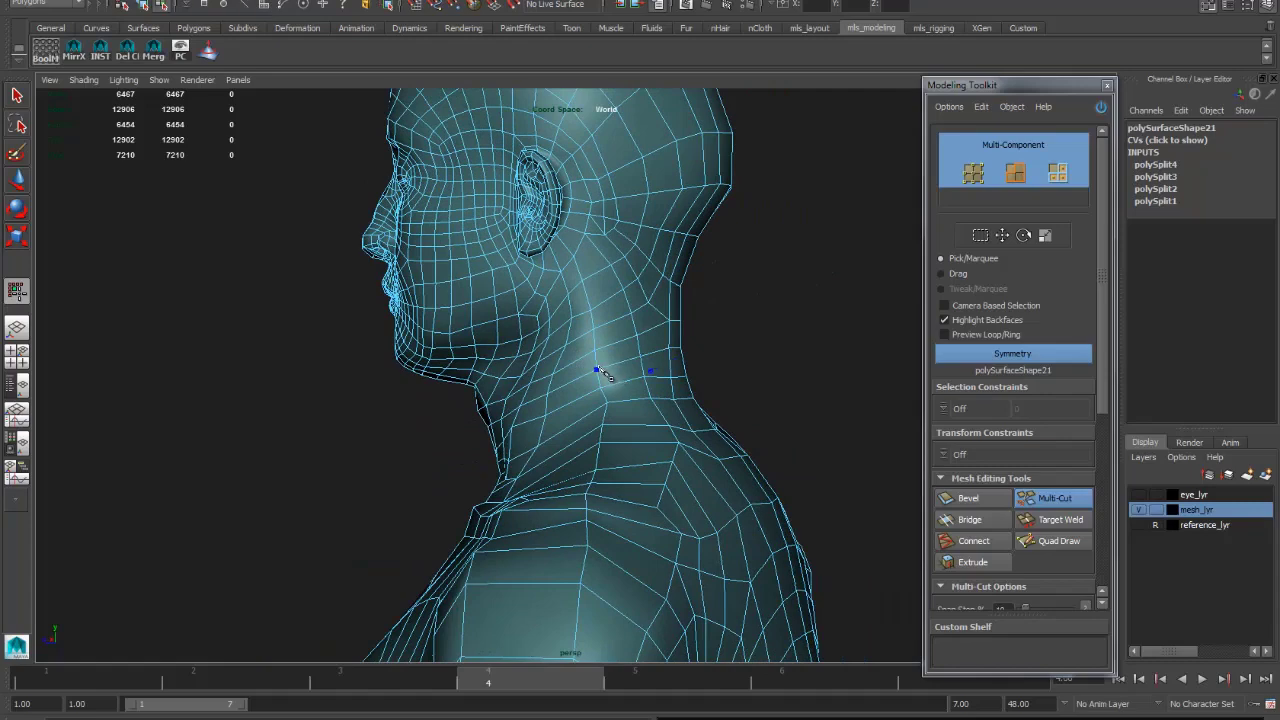
right_click_drag(603, 373, 638, 366, "shift")
scroll(758, 383, "down", 3)
left_click_drag(750, 375, 680, 343, "alt")
scroll(720, 232, "up", 3)
left_click_drag(720, 232, 723, 319, "alt")
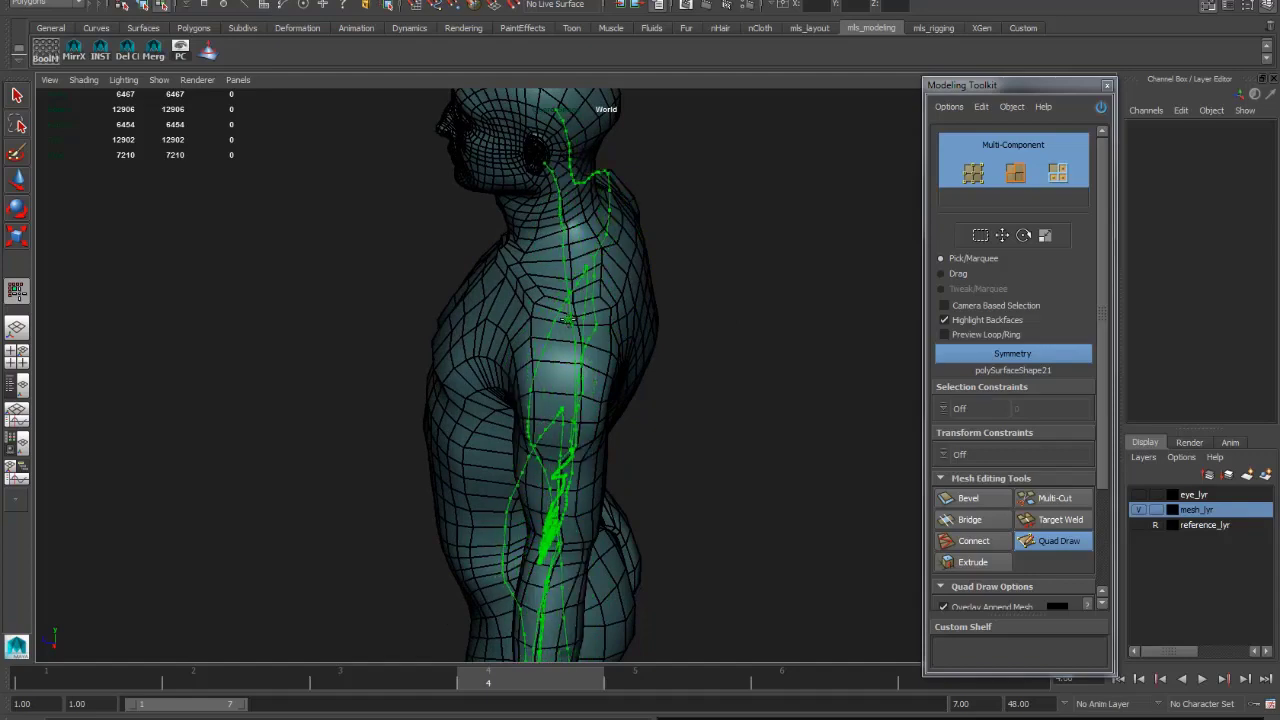
- Frame the shoulder and preview a Quad Draw edge loop wrapping around the whole body
left_click_drag(569, 330, 586, 234, "alt")
scroll(634, 271, "up", 5)
mouse_move(677, 442)
left_mouse_down("alt")
mouse_move(646, 434)
mouse_move(616, 250)
mouse_move(659, 342)
left_mouse_up("alt")
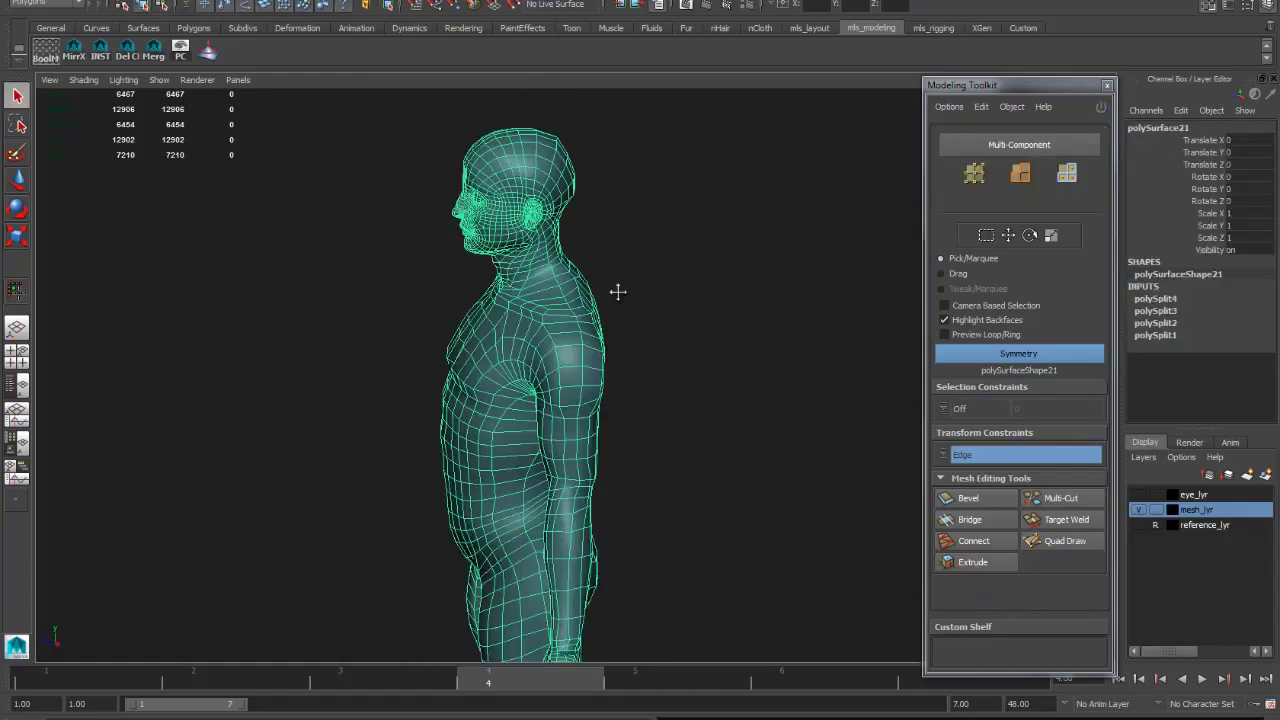
left_click_drag(617, 291, 692, 341, "alt")
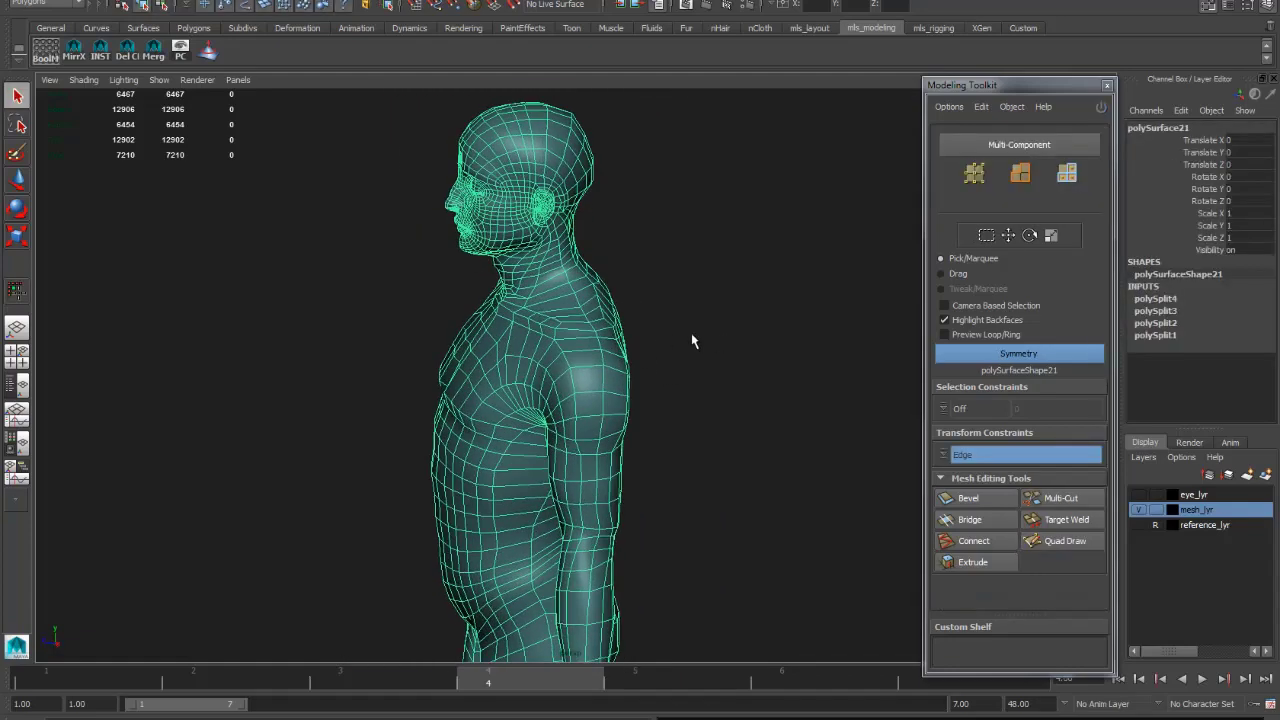
right_click_drag(605, 347, 566, 323, "shift")
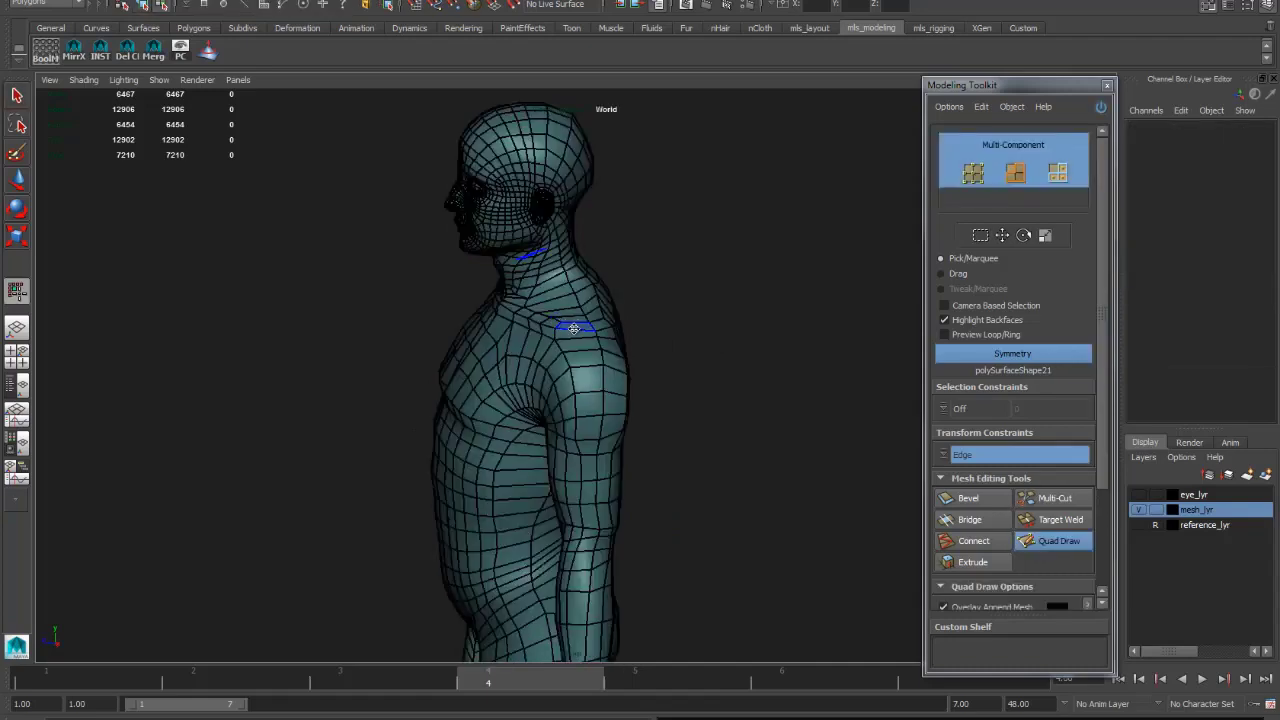
mouse_move(600, 358)
left_mouse_down("alt")
mouse_move(550, 356)
mouse_move(612, 367)
left_mouse_up("alt")
key("Tab")
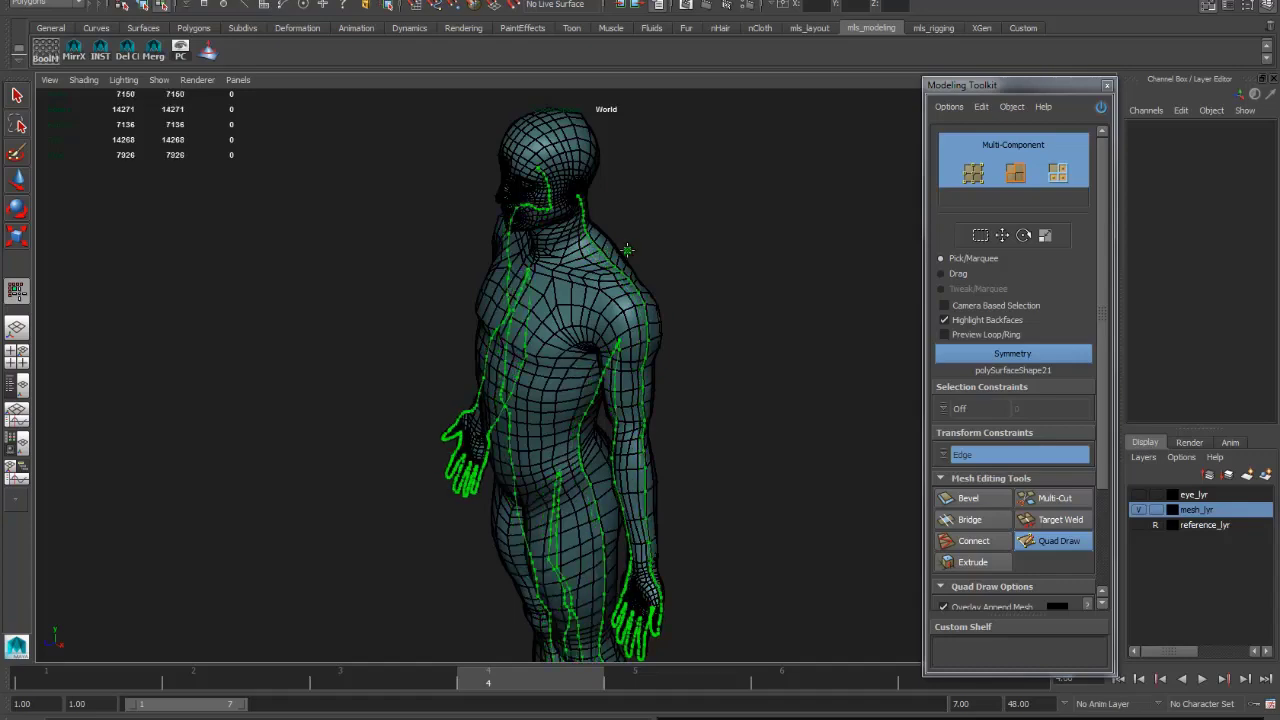
- Insert the edge loop through the shoulder and check it from the profile
left_click(590, 252, "ctrl")
left_click_drag(725, 315, 680, 318, "alt")
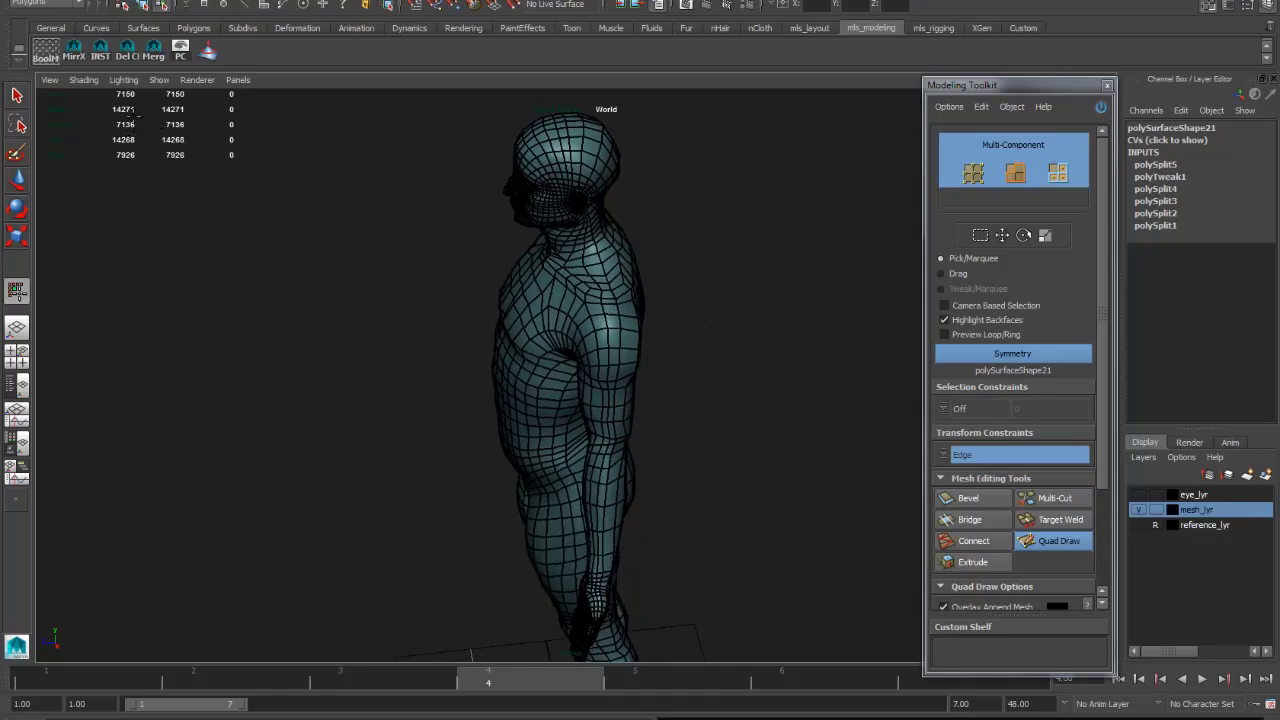
left_click_drag(698, 275, 700, 297, "alt")
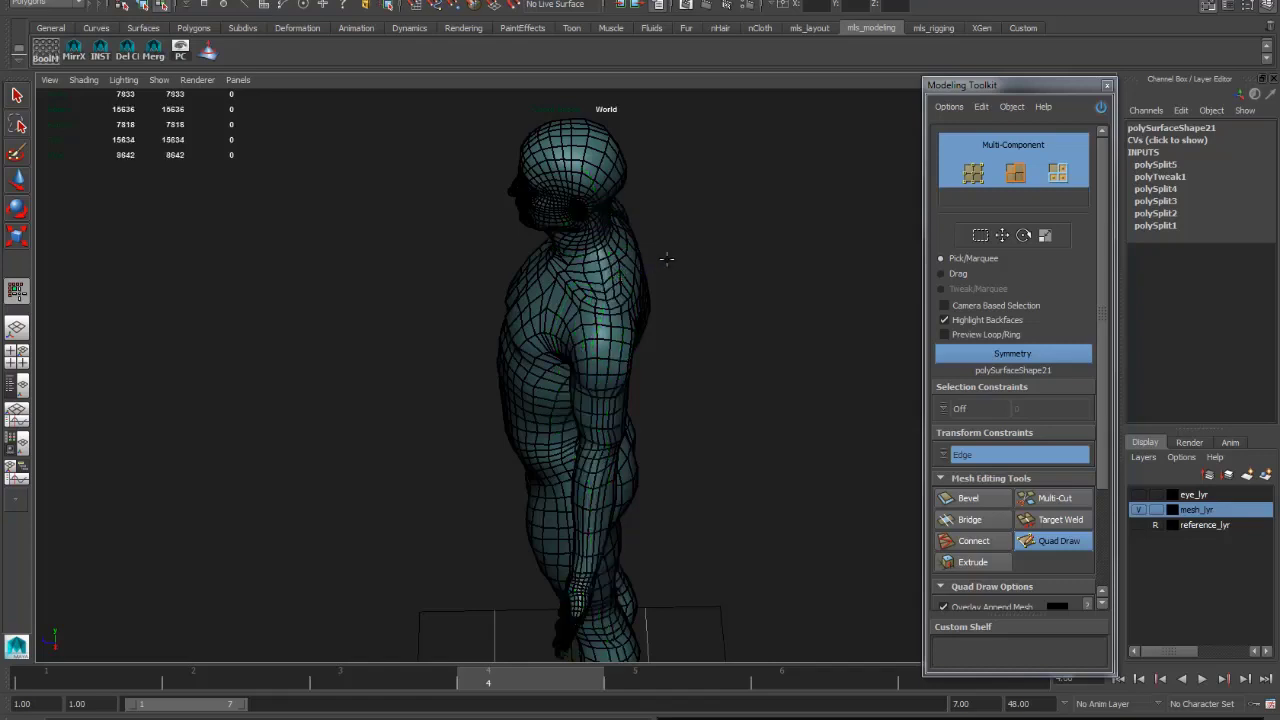
- Add another edge loop around the body, reaching 7818 faces, and bring up Multi-Cut options
key("Return")
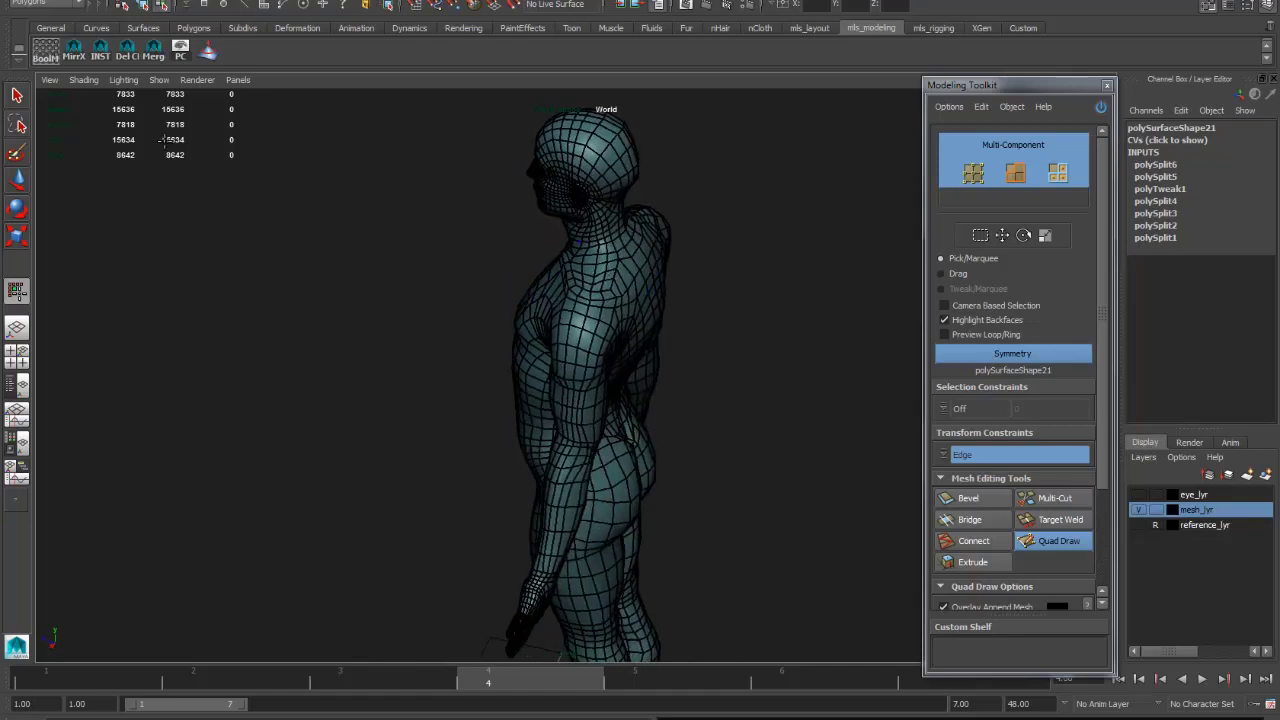
left_click_drag(765, 394, 632, 370, "alt")
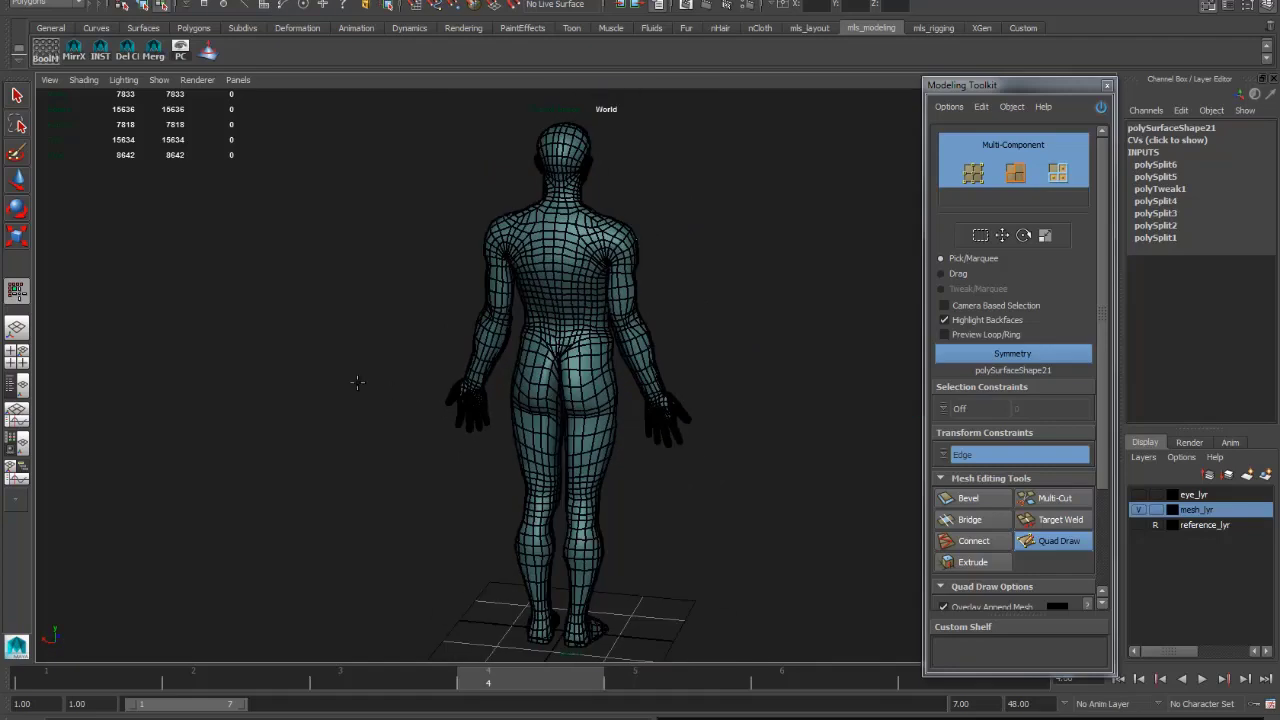
left_click_drag(707, 369, 697, 427, "alt")
right_click_drag(697, 427, 745, 484, "alt")
left_click_drag(745, 484, 680, 529, "alt")
right_click_drag(680, 529, 724, 503, "alt")
left_click_drag(724, 503, 884, 486, "alt")
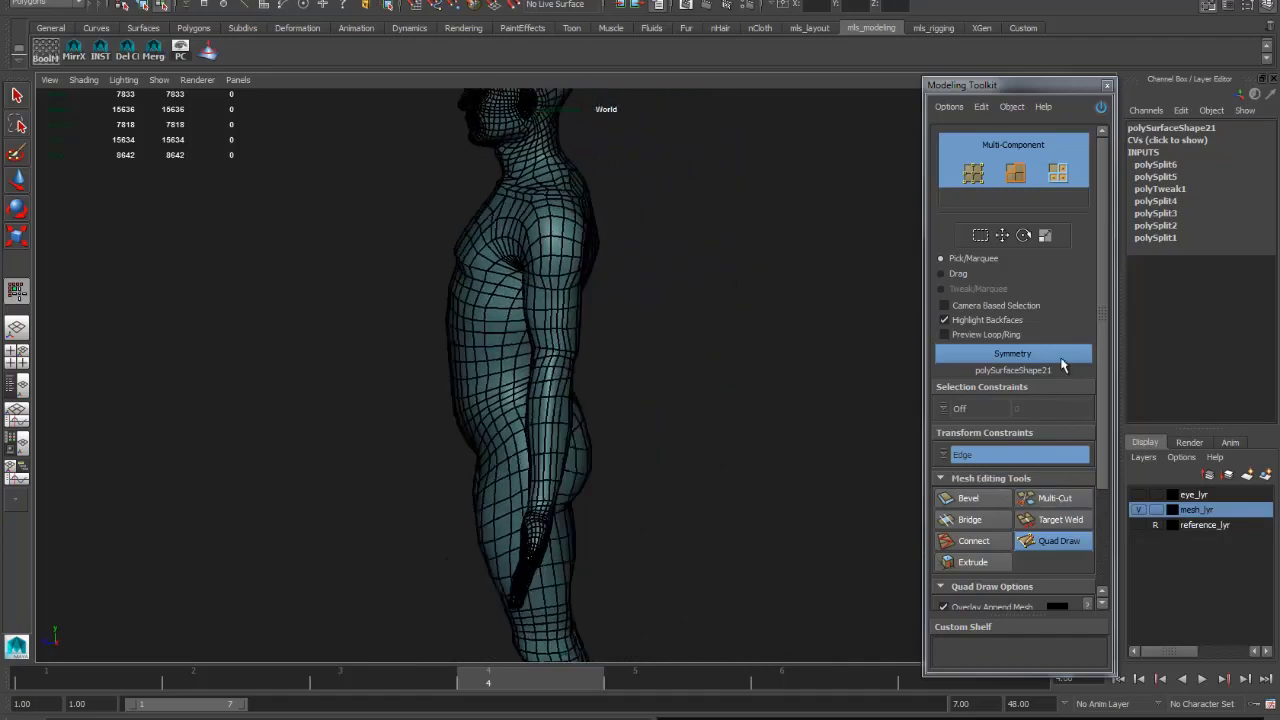
left_click(1055, 497)
scroll(1075, 460, "down", 3)
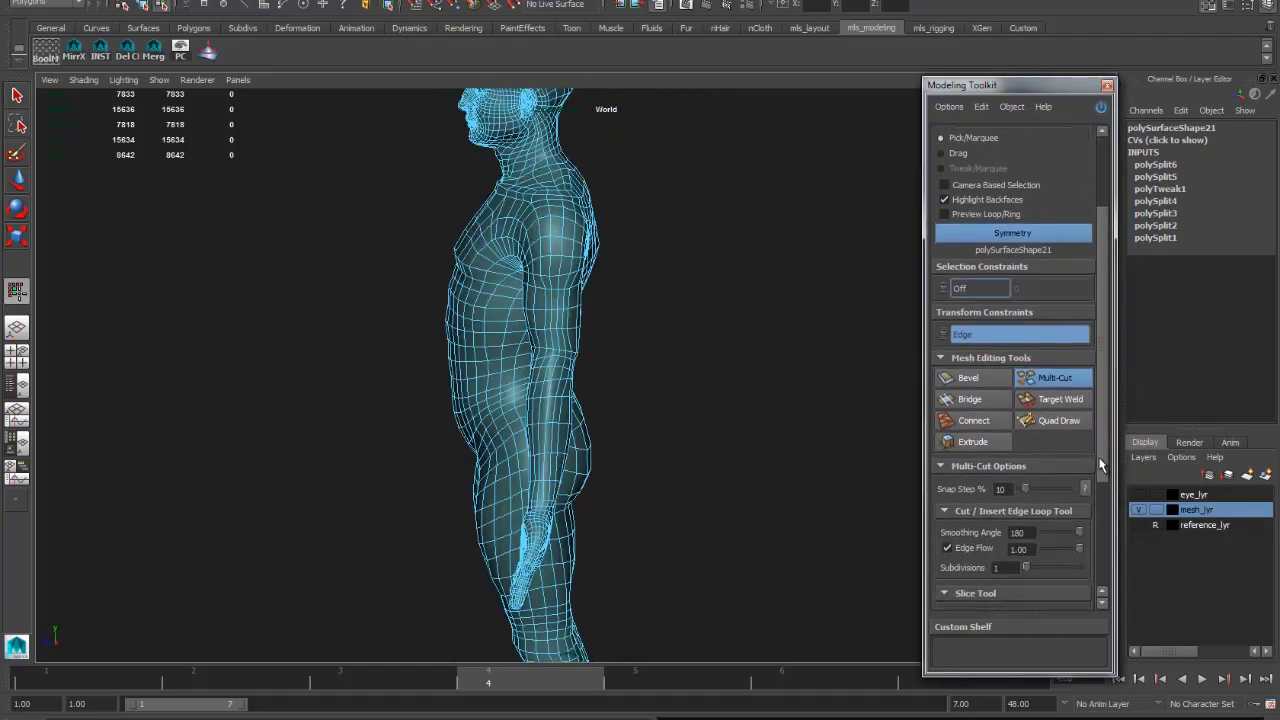
- Leave the cutting tool, orbit around the back, and select polySurface21 to show its wireframe
left_click_drag(639, 403, 600, 426, "alt")
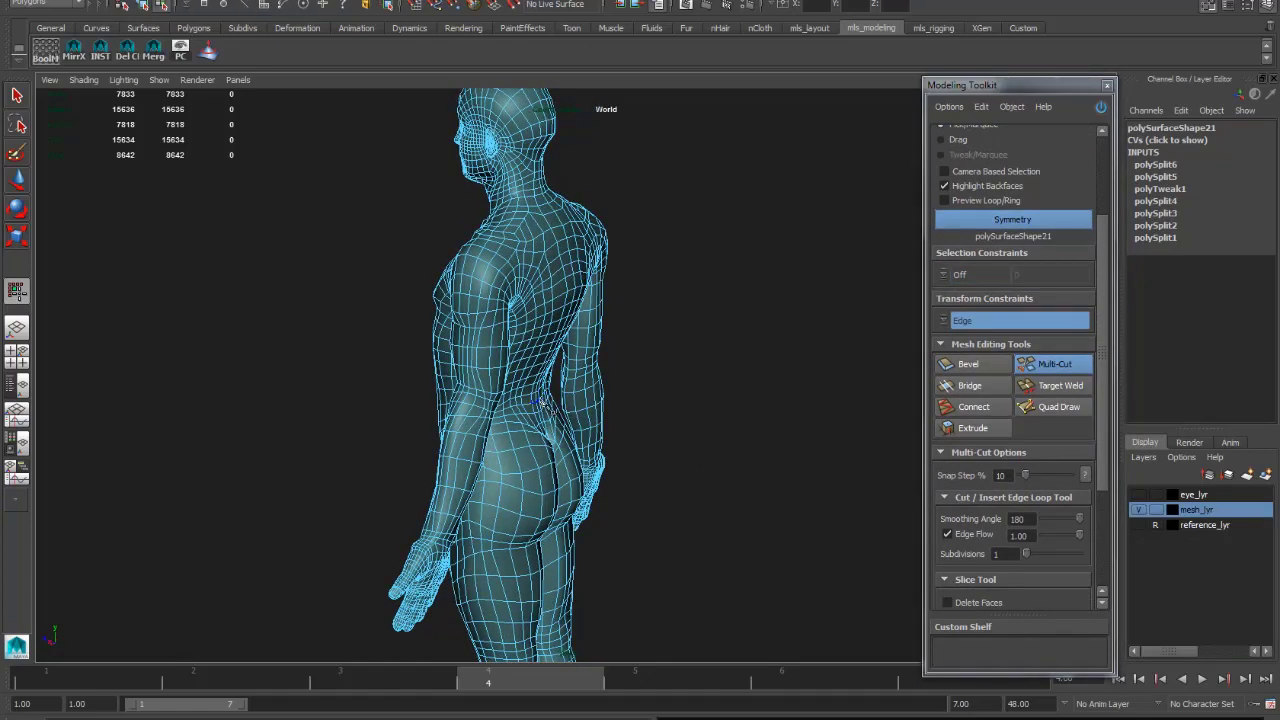
key("q")
left_click_drag(544, 401, 659, 366, "alt")
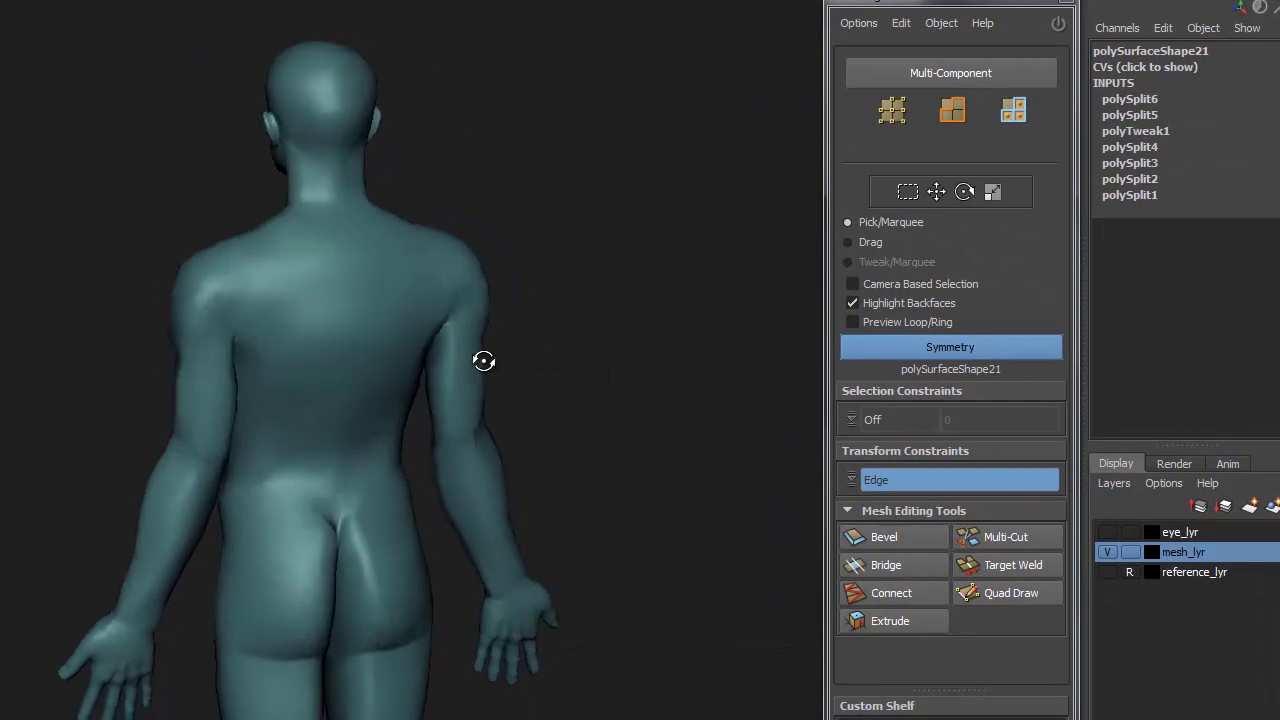
left_click_drag(484, 361, 437, 360, "alt")
scroll(483, 297, "up", 2)
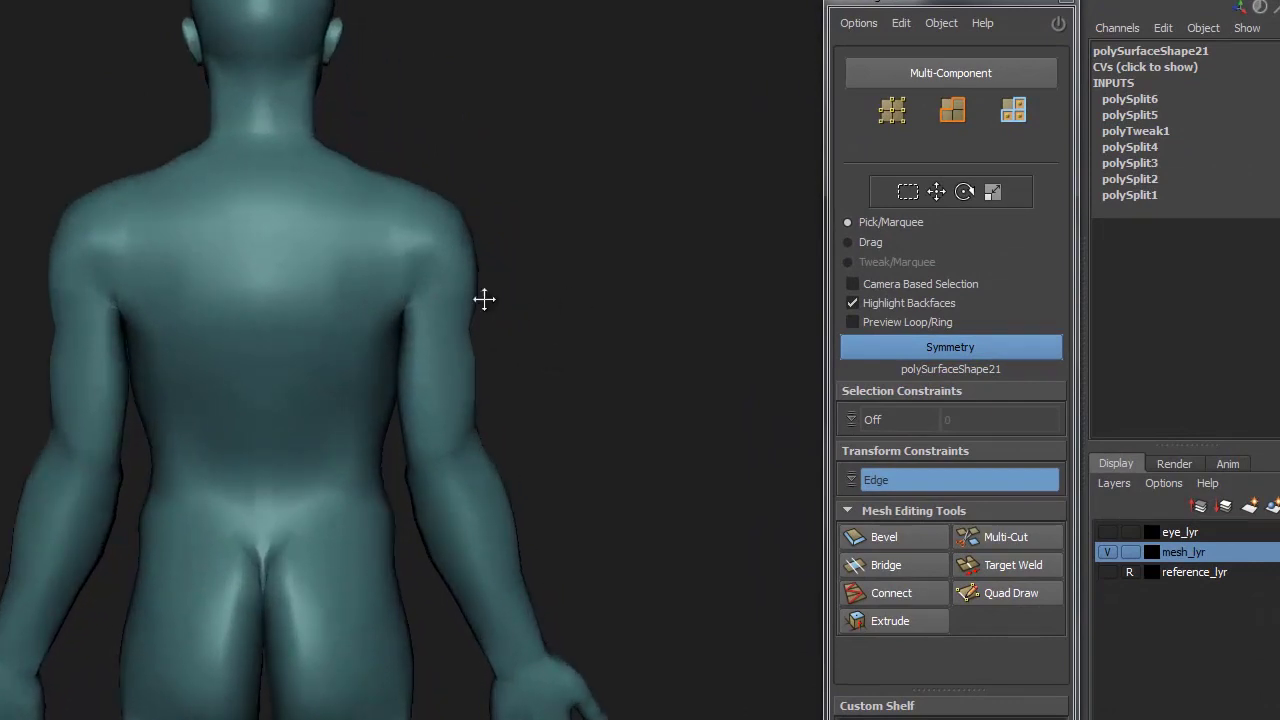
scroll(579, 313, "up", 2)
left_click_drag(580, 305, 679, 312, "alt")
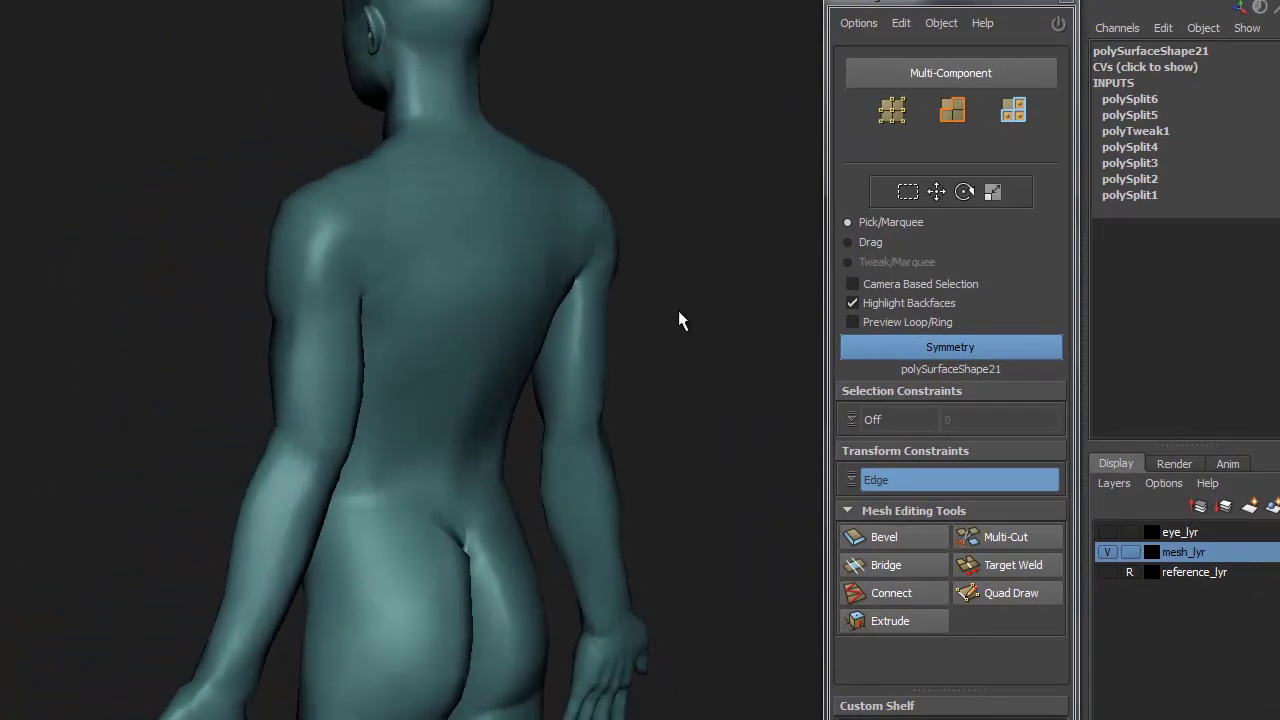
left_click_drag(336, 375, 701, 371, "alt")
left_click_drag(594, 380, 471, 331, "alt")
left_click(359, 442)
right_click_drag(471, 331, 780, 345, "alt")
left_click_drag(780, 345, 597, 403, "alt")
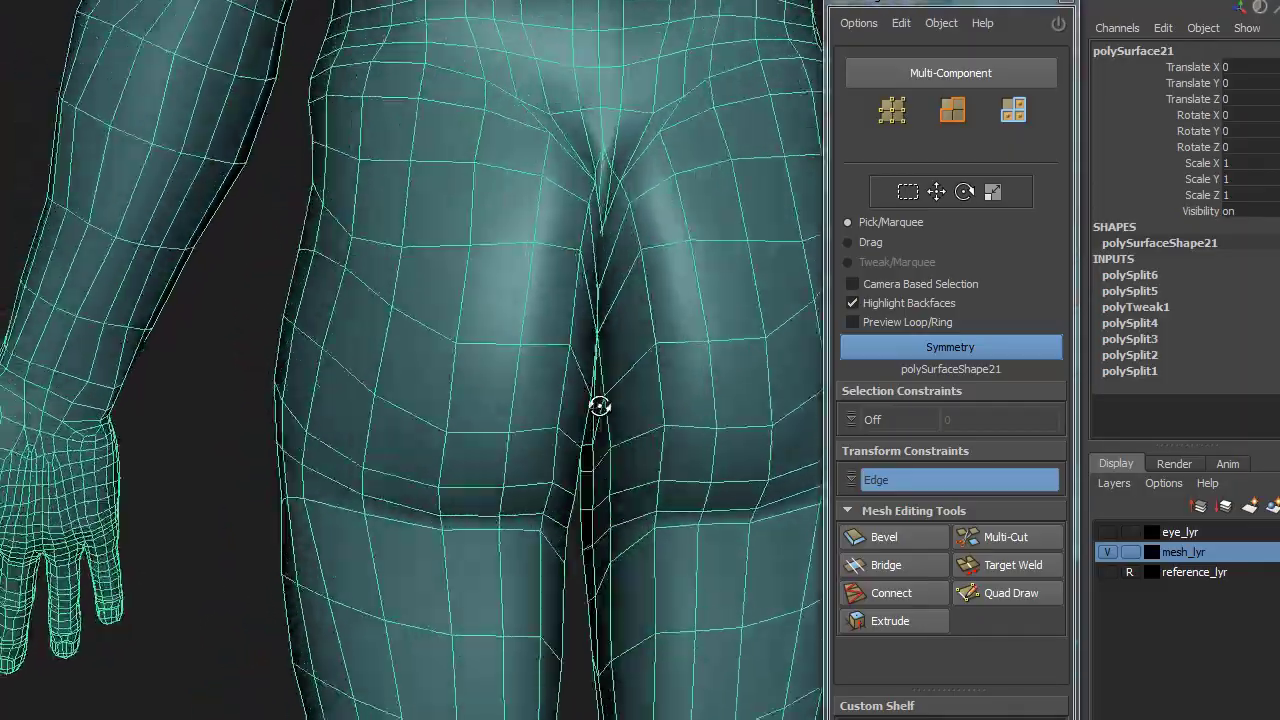
- Orbit around the legs and feet to inspect the lower body's edge flow
middle_click_drag(597, 403, 533, 145, "alt")
middle_click_drag(534, 380, 471, 137, "alt")
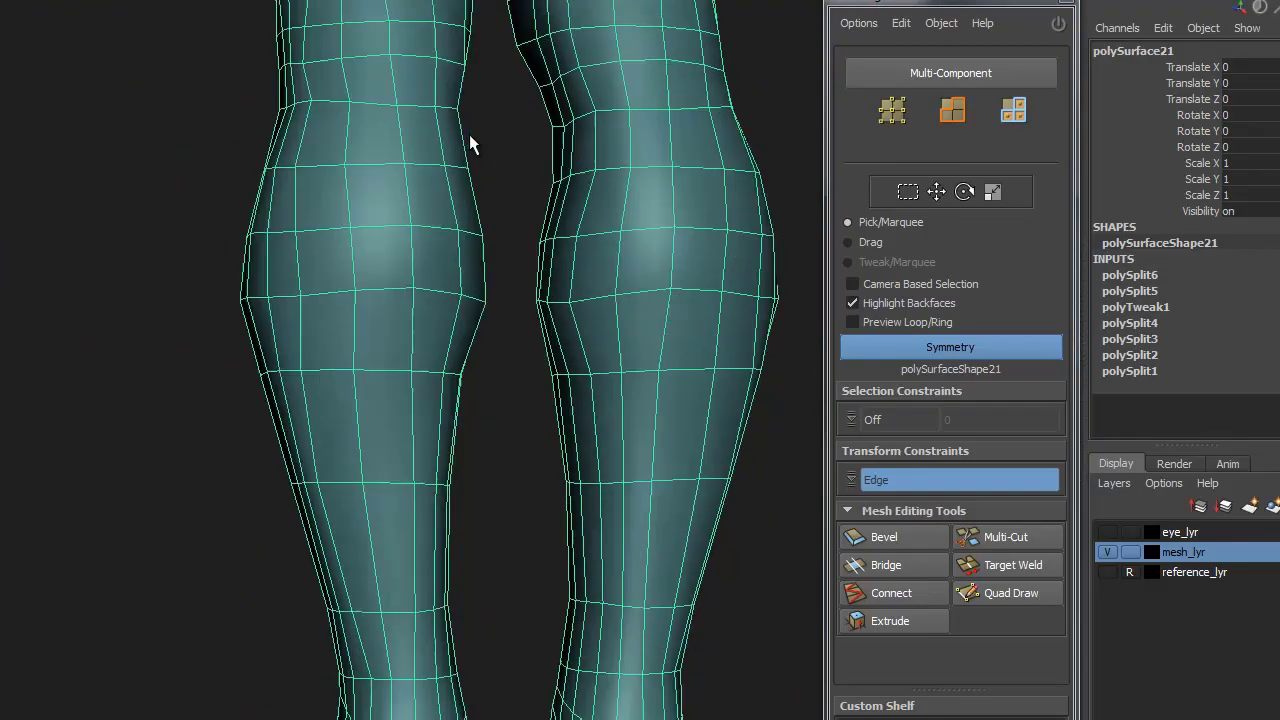
left_click_drag(471, 137, 517, 443, "alt")
middle_click_drag(517, 443, 497, 387, "alt")
left_click_drag(497, 387, 491, 580, "alt")
scroll(522, 358, "up", 3)
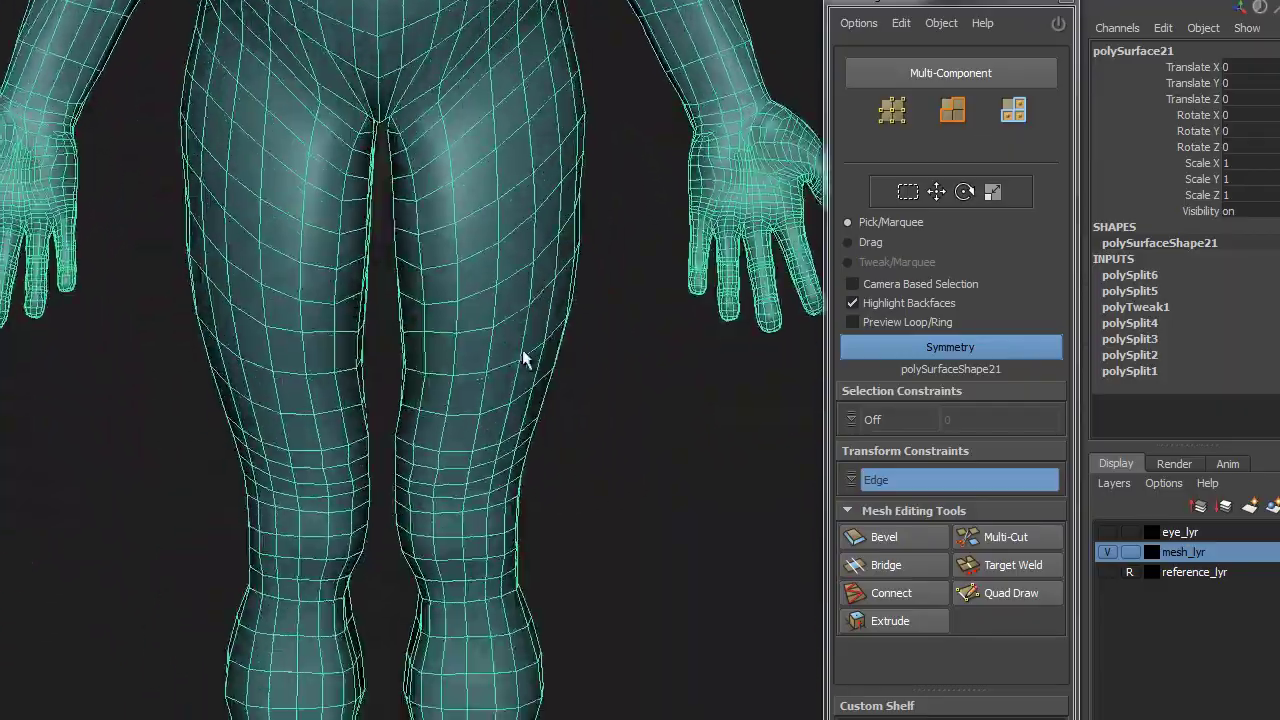
left_click_drag(522, 358, 574, 360, "alt")
scroll(489, 277, "down", 3)
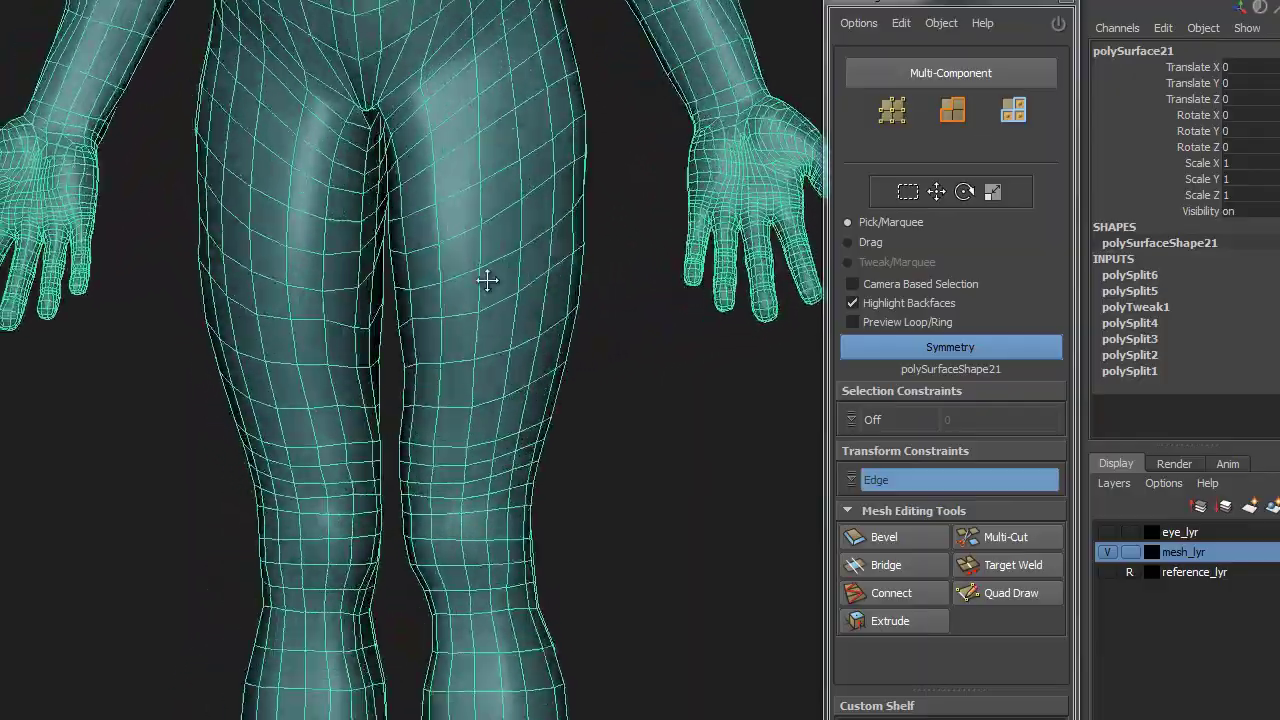
scroll(494, 412, "up", 3)
scroll(494, 412, "down", 3)
left_click_drag(491, 546, 738, 449, "alt")
left_click_drag(557, 418, 586, 374, "alt")
scroll(528, 428, "up", 3)
- Inspect the arms, hands and torso, then deselect polySurface21 to see it plainly shaded
left_click_drag(528, 428, 253, 406, "alt")
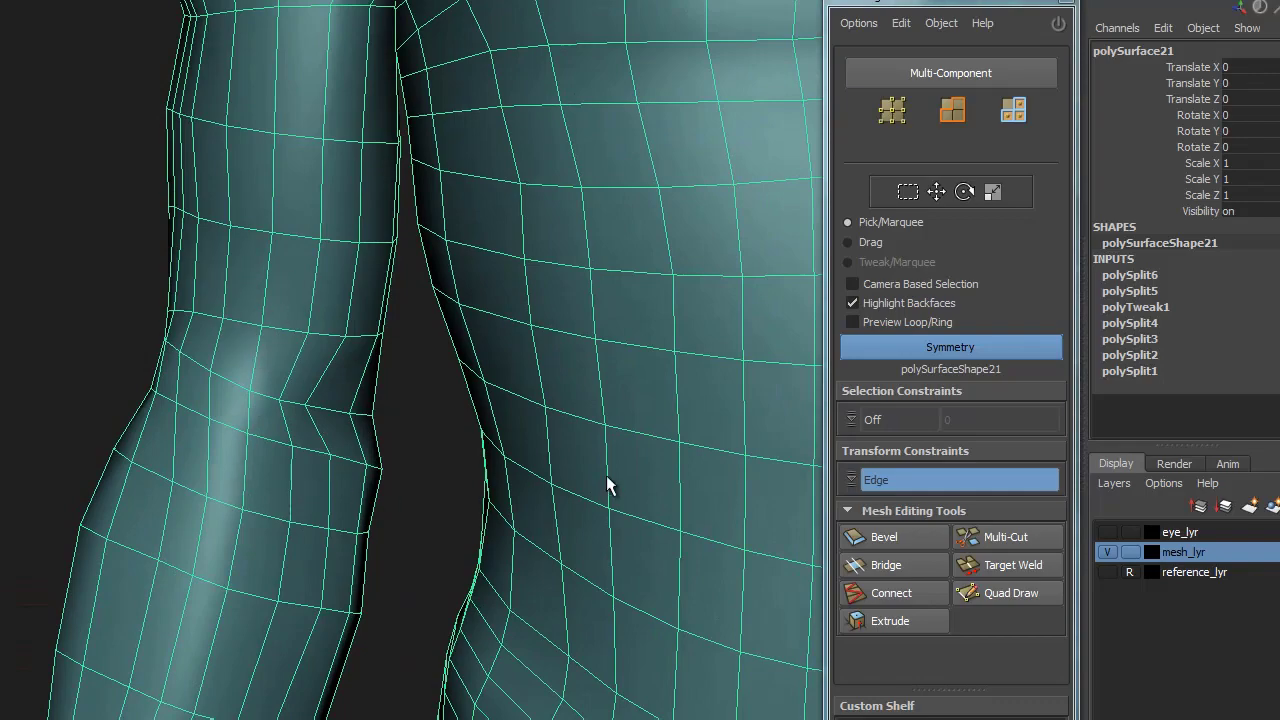
right_click_drag(606, 485, 31, 444, "alt")
middle_click_drag(620, 501, 482, 411, "alt")
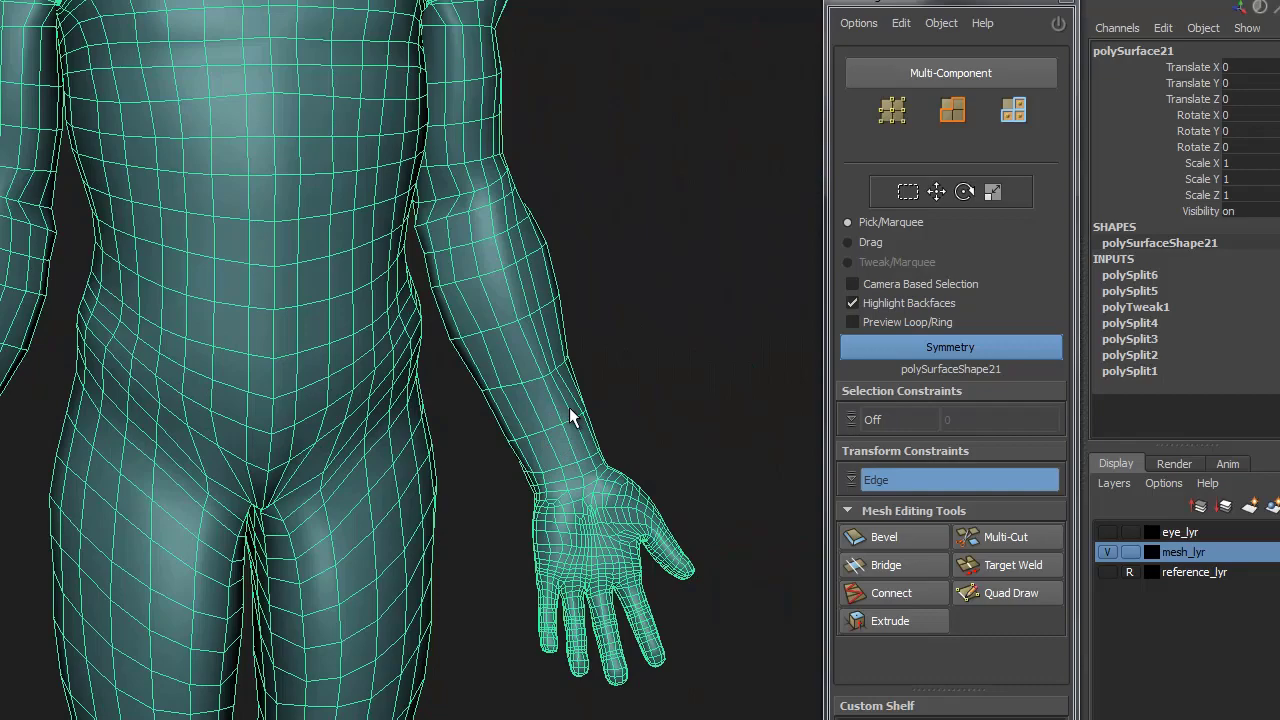
right_click_drag(569, 407, 273, 410, "alt")
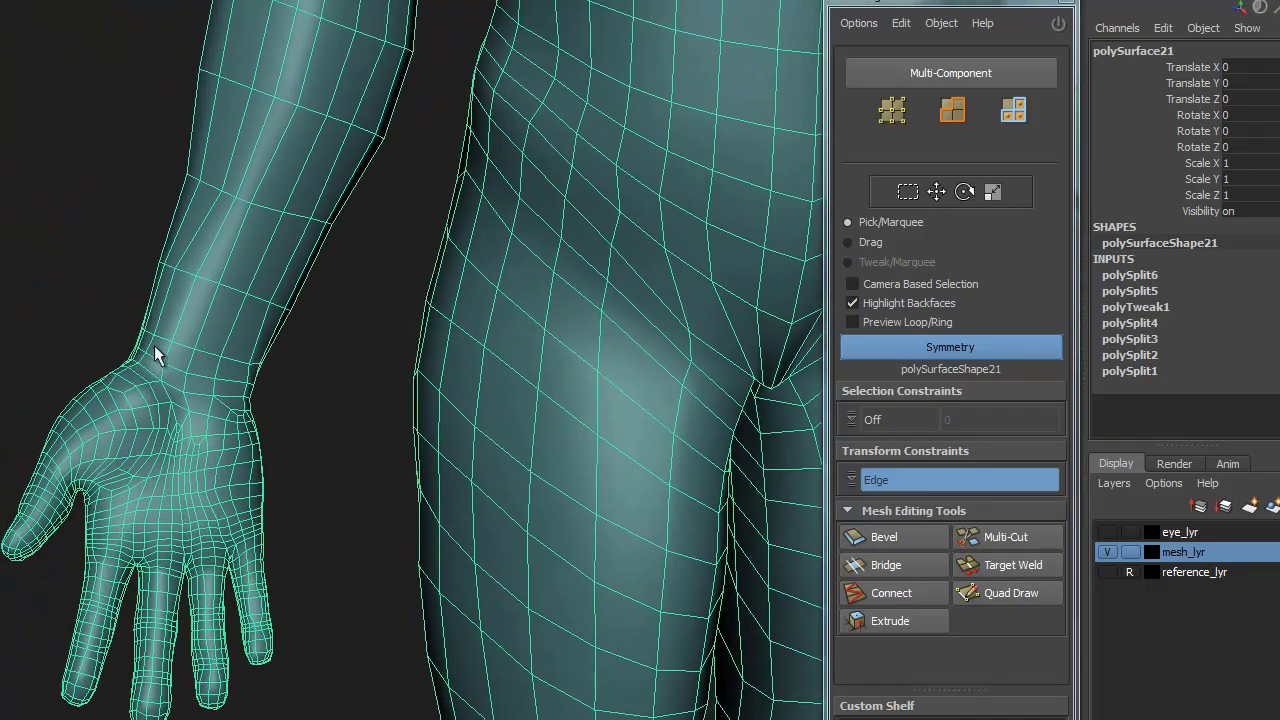
right_click_drag(326, 271, 153, 423, "alt")
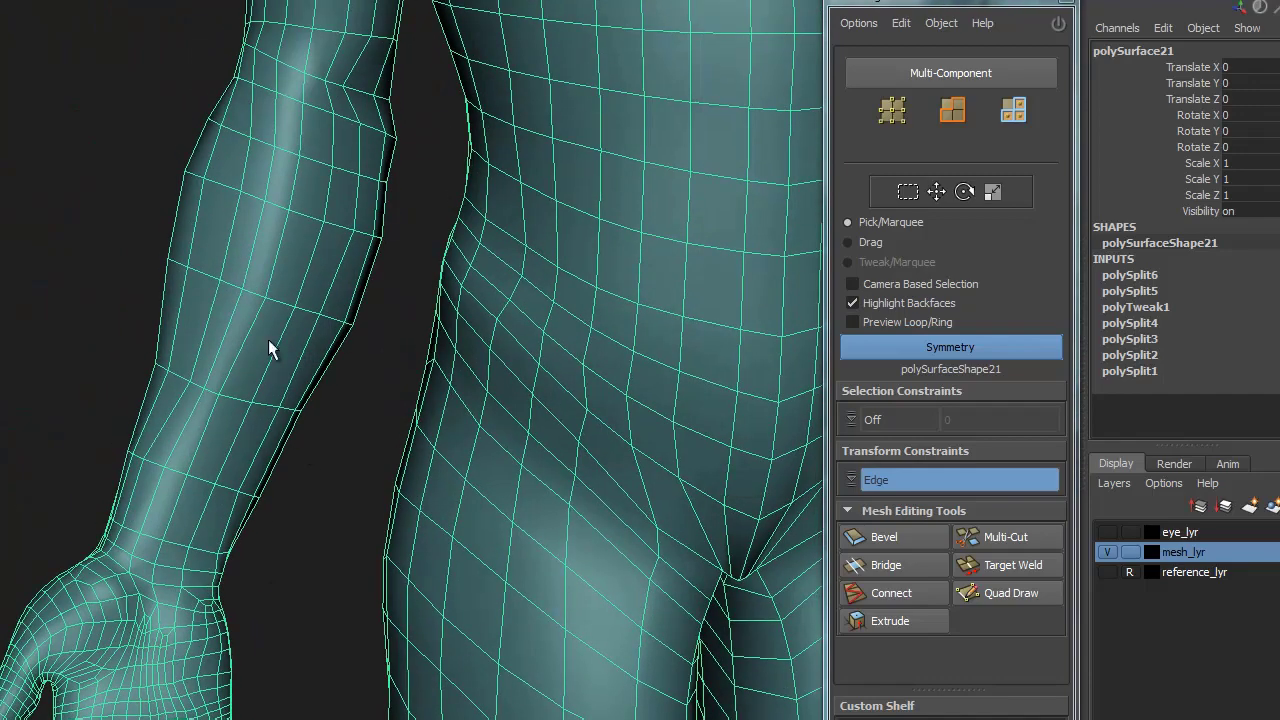
right_click_drag(356, 334, 324, 457, "alt")
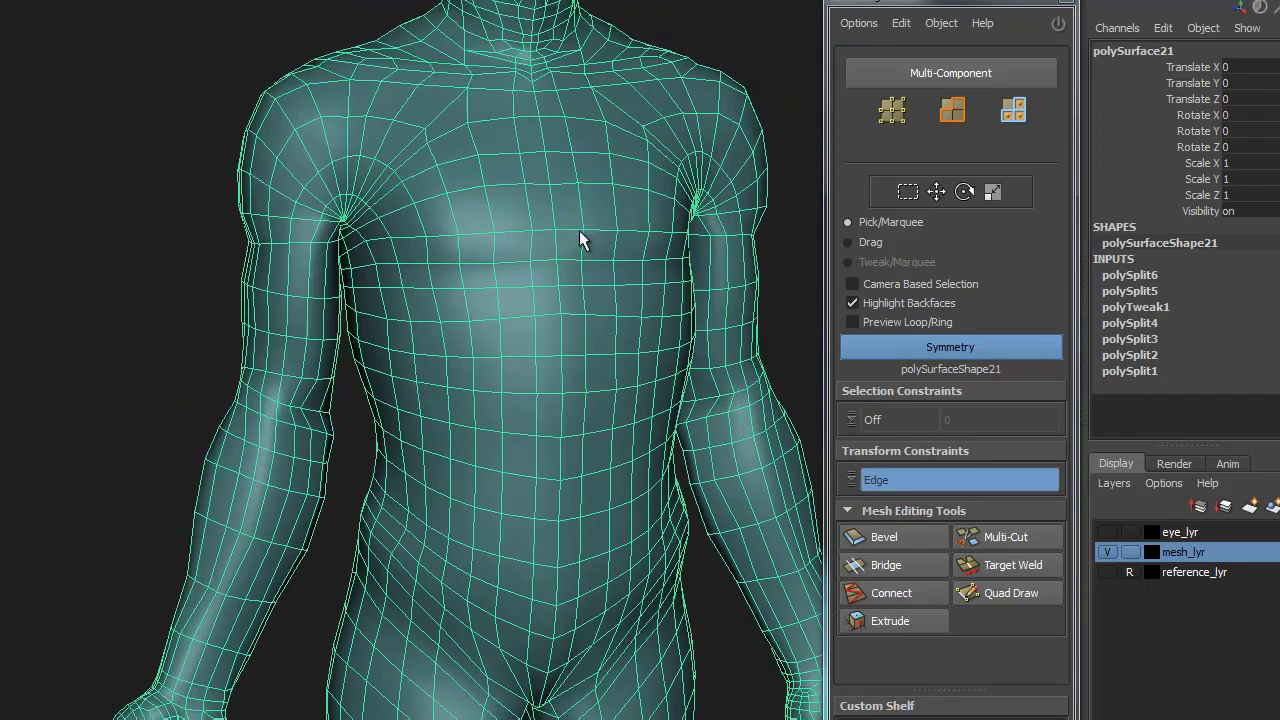
right_click_drag(579, 240, 502, 375, "alt")
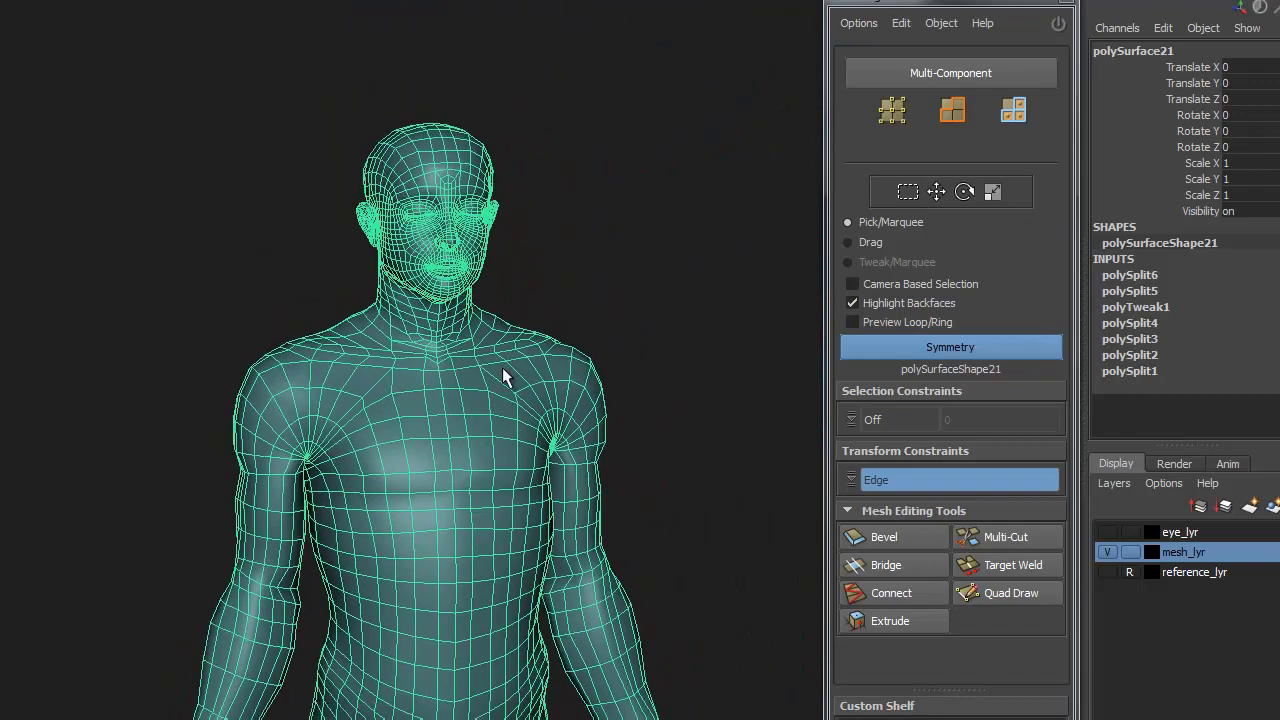
right_click_drag(512, 511, 406, 487, "alt")
left_click(464, 567)
left_click_drag(464, 567, 334, 516, "alt")
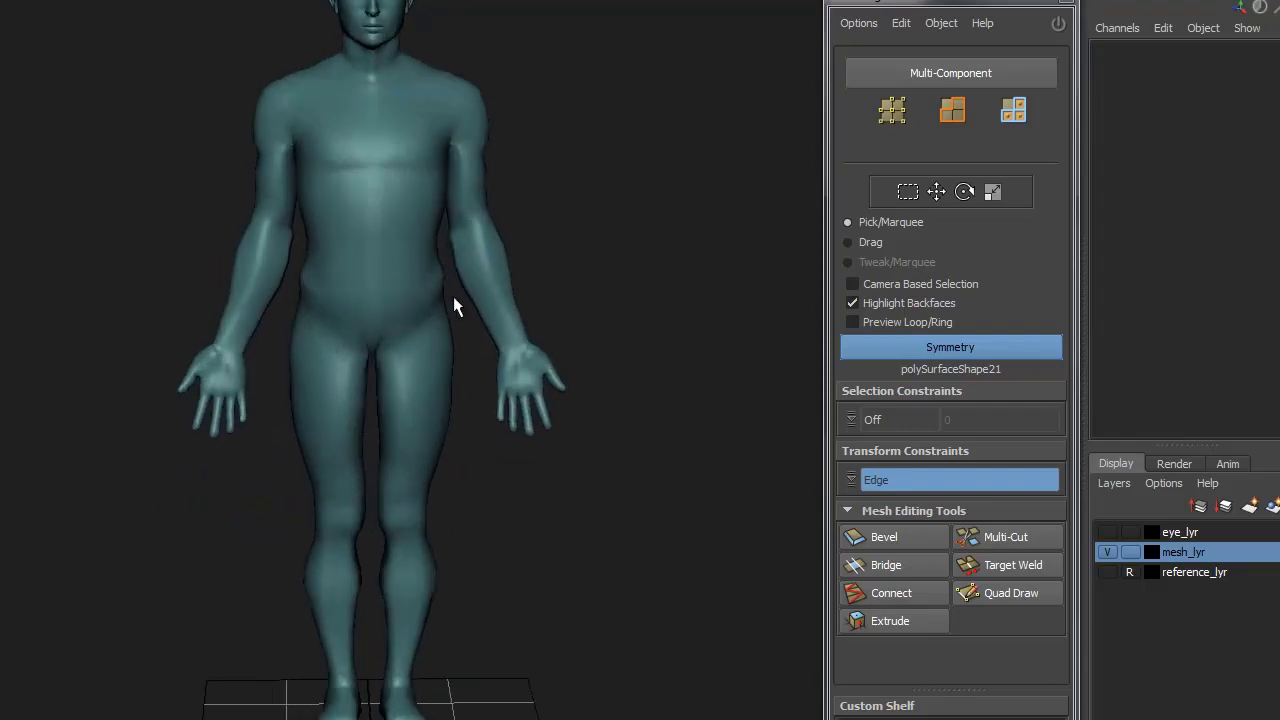
middle_click_drag(453, 306, 487, 390, "alt")
middle_click_drag(574, 409, 583, 434, "alt")
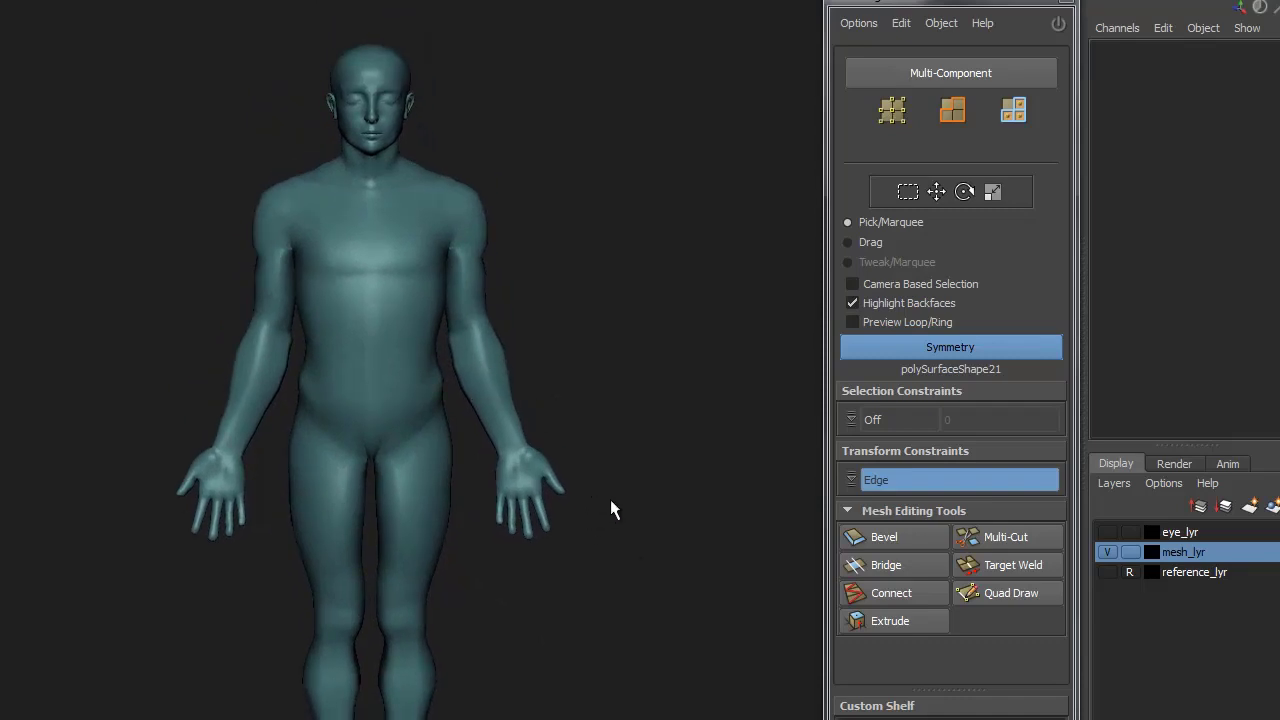
left_click_drag(609, 509, 366, 414, "alt")
middle_click_drag(366, 414, 434, 437, "alt")
scroll(531, 394, "up", 3)
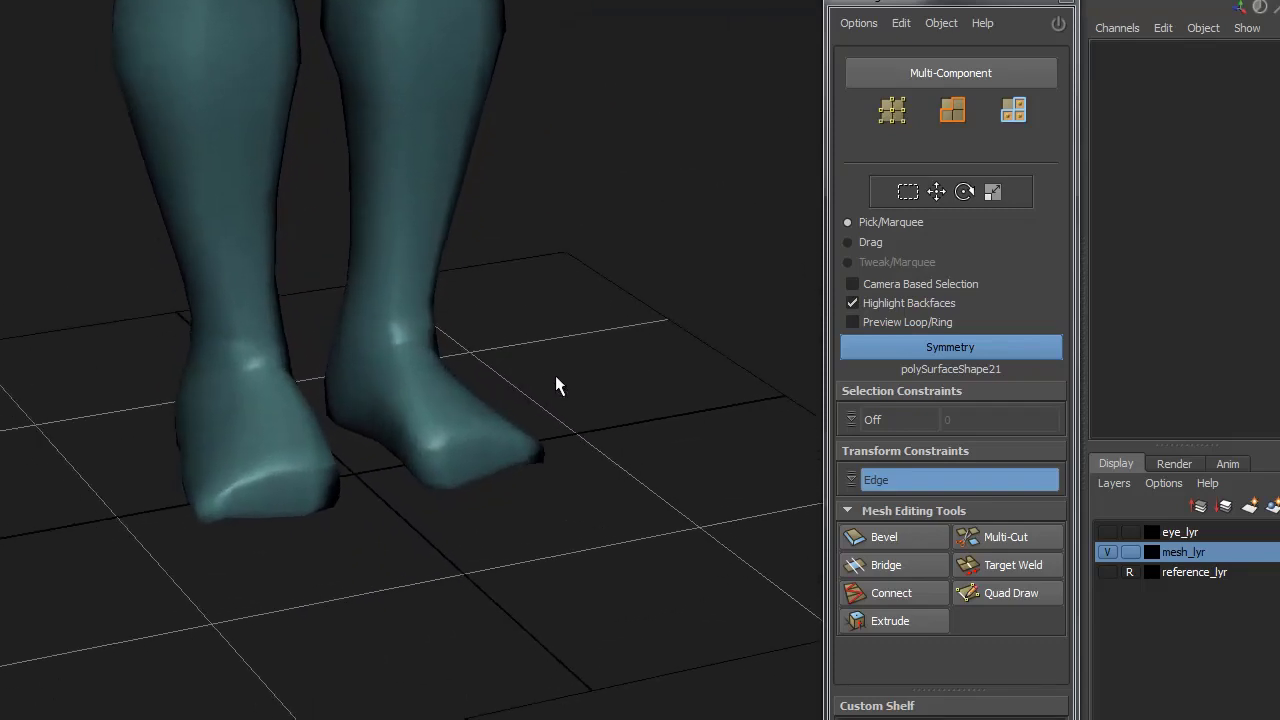
left_click_drag(554, 383, 357, 411, "alt")
middle_click_drag(357, 411, 320, 367, "alt")
left_click_drag(320, 367, 301, 520, "alt")
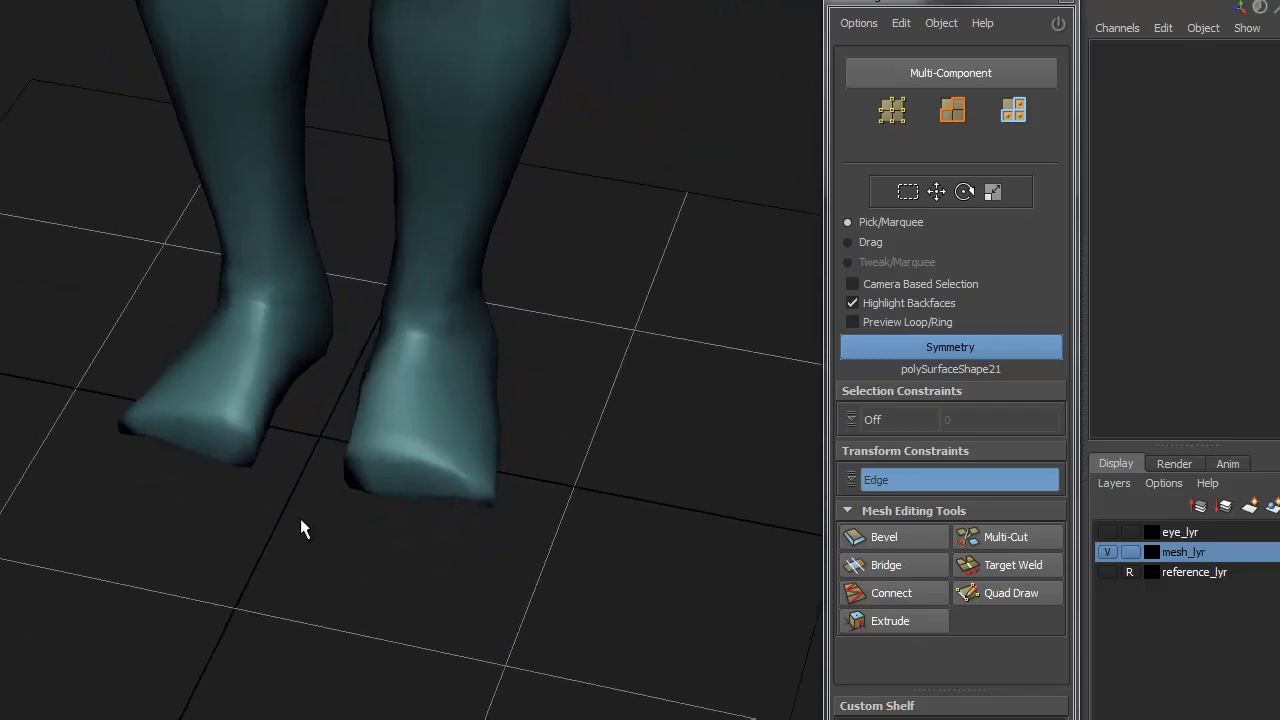
left_click_drag(320, 564, 509, 474, "alt")
middle_click_drag(509, 474, 520, 504, "alt")
left_click_drag(520, 504, 510, 330, "alt")
middle_click_drag(510, 330, 604, 234, "alt")
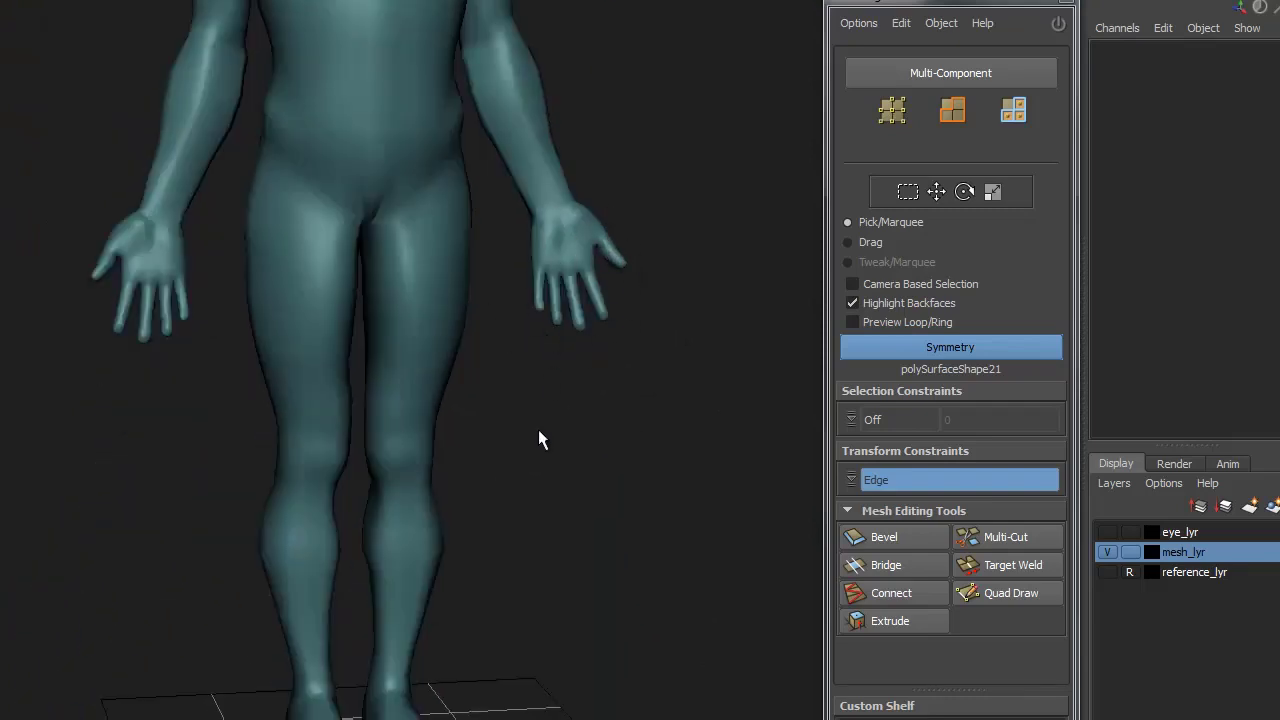
middle_click_drag(538, 440, 557, 337, "alt")
left_click_drag(557, 337, 375, 479, "alt")
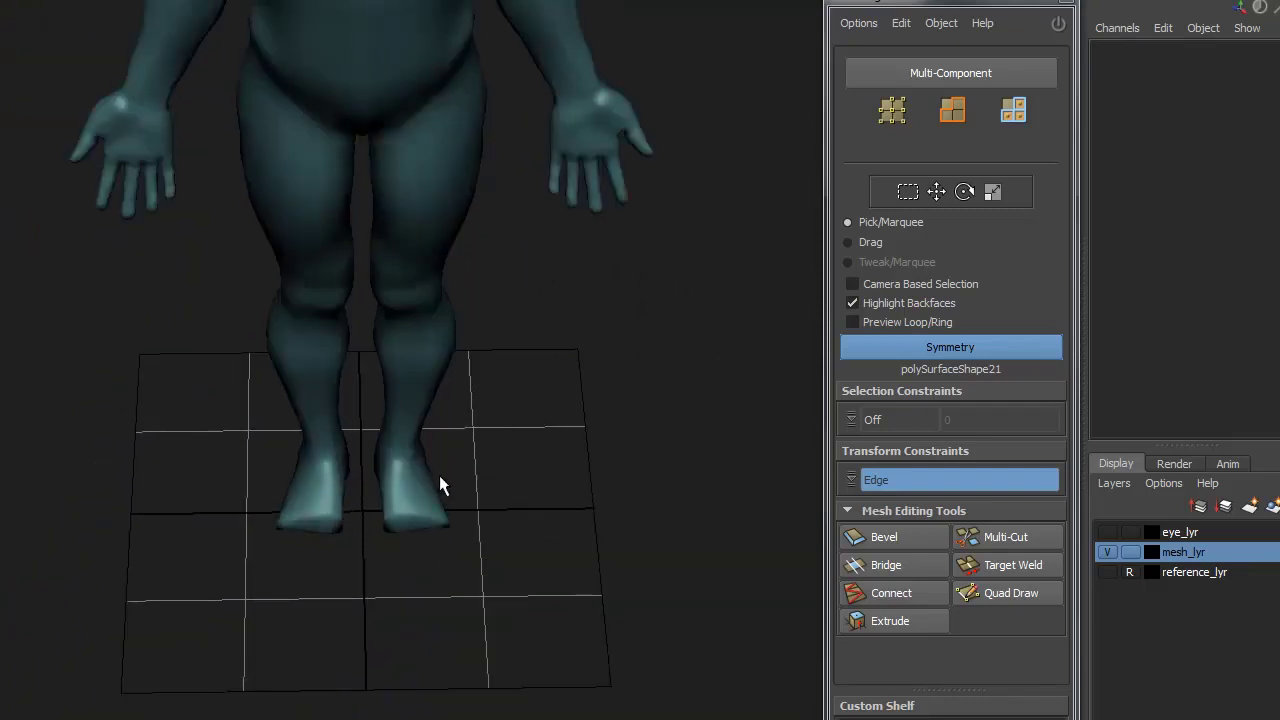
left_click_drag(439, 447, 457, 529, "alt")
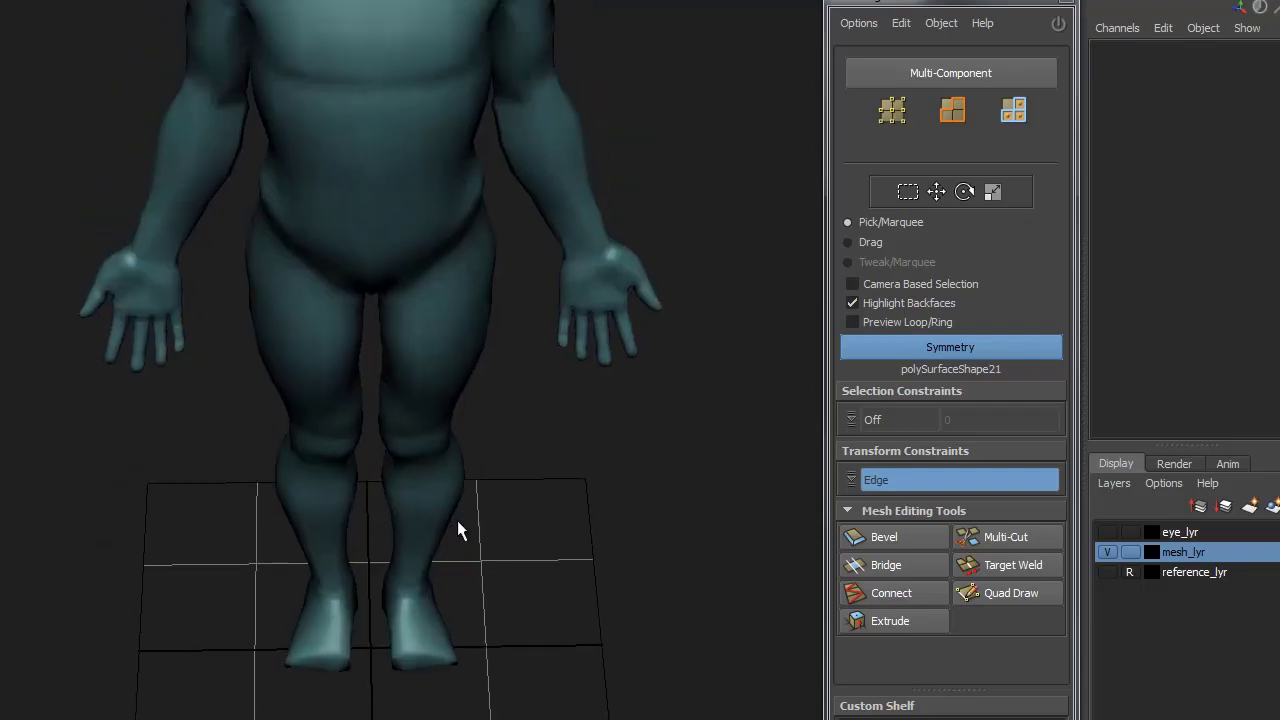
middle_click_drag(457, 529, 457, 380, "alt")
right_click_drag(457, 380, 420, 503, "alt")
left_click_drag(420, 495, 511, 449, "alt")
middle_click_drag(511, 449, 497, 456, "alt")
right_click_drag(497, 456, 511, 408, "alt")
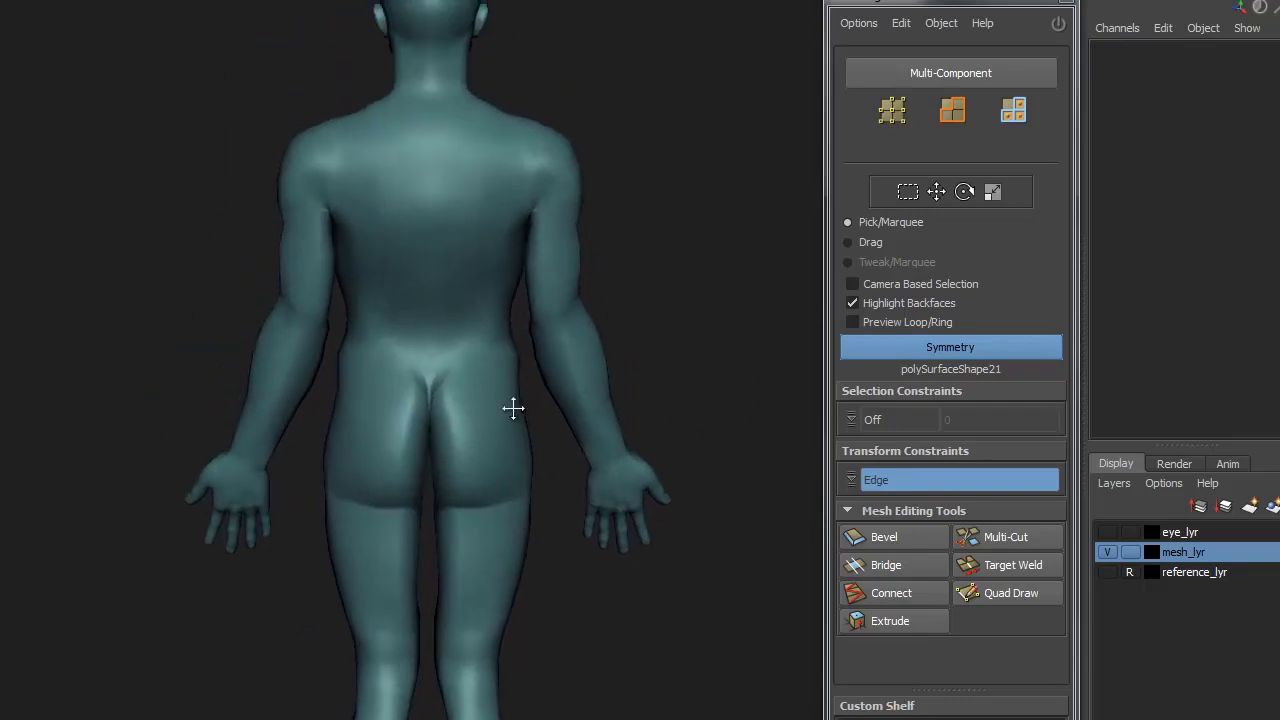
left_click_drag(511, 408, 231, 466, "alt")
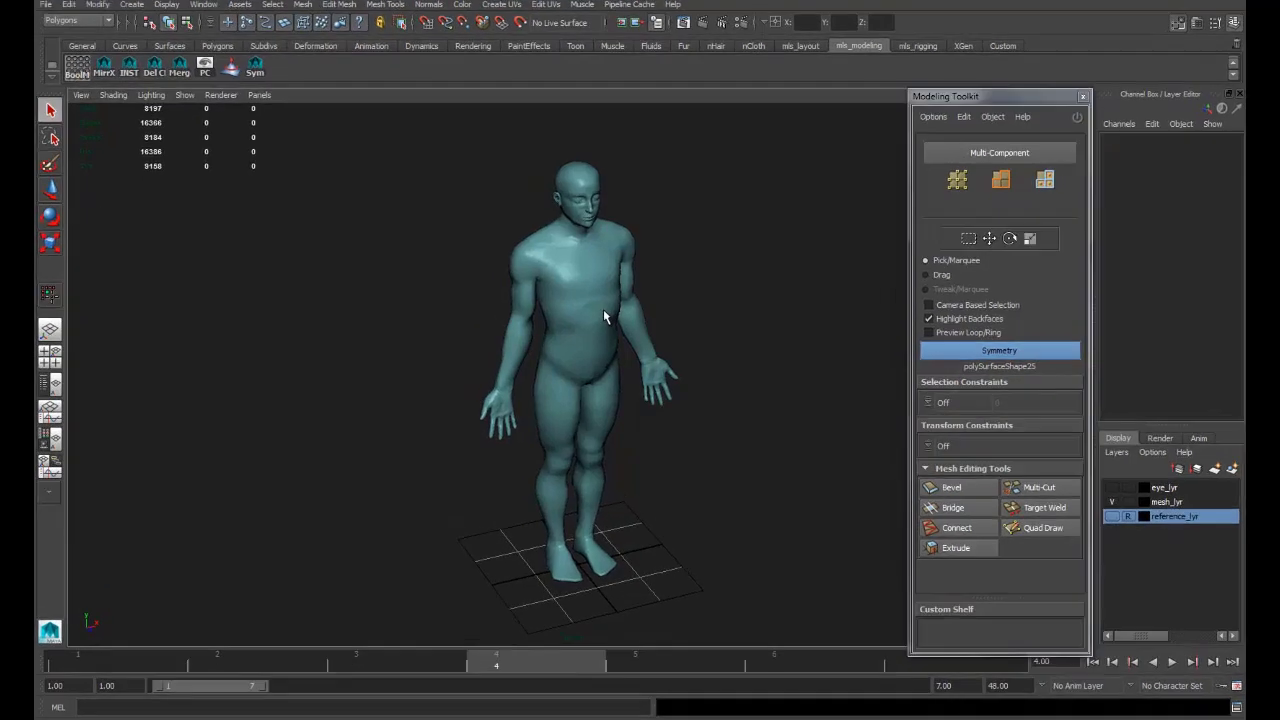
- Orbit around the character and marquee-select the whole body mesh
left_click_drag(690, 449, 737, 448, "alt")
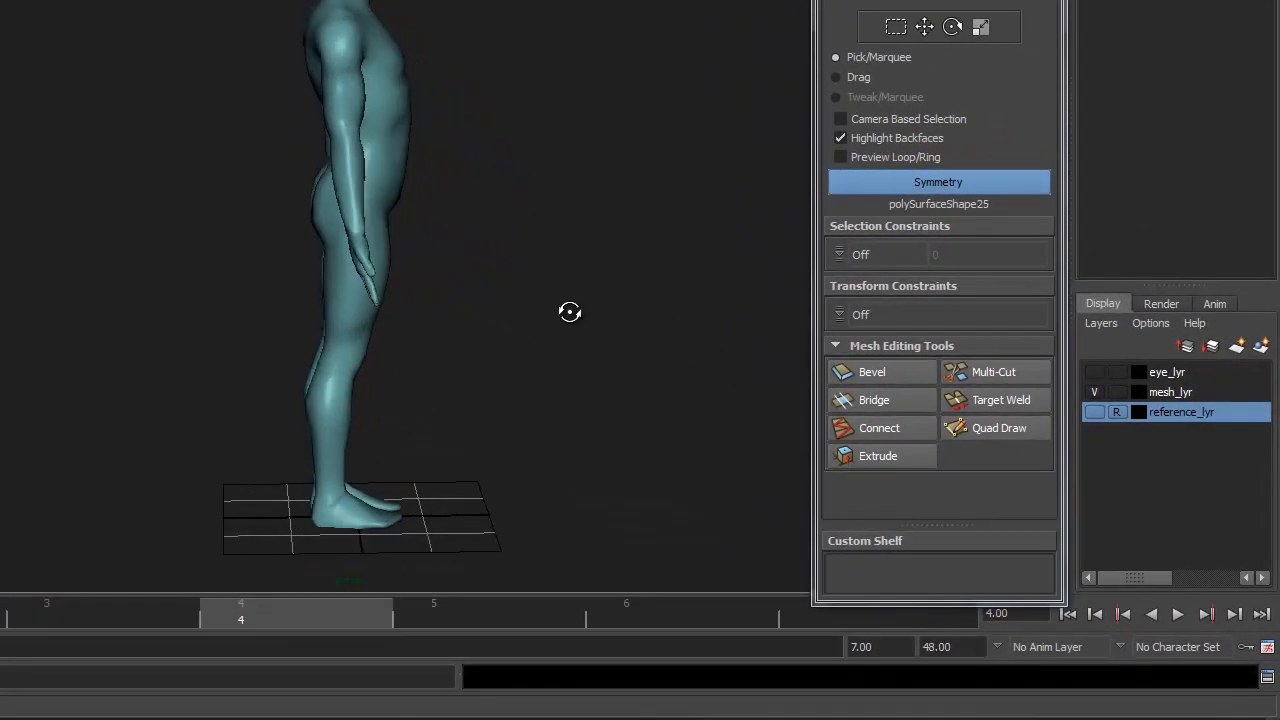
left_click_drag(570, 312, 343, 299, "alt")
left_click_drag(500, 326, 286, 191, "alt")
right_click_drag(286, 191, 467, 130, "alt")
left_click_drag(467, 130, 271, 323, "alt")
scroll(509, 360, "up", 3)
left_click_drag(529, 352, 520, 321, "alt")
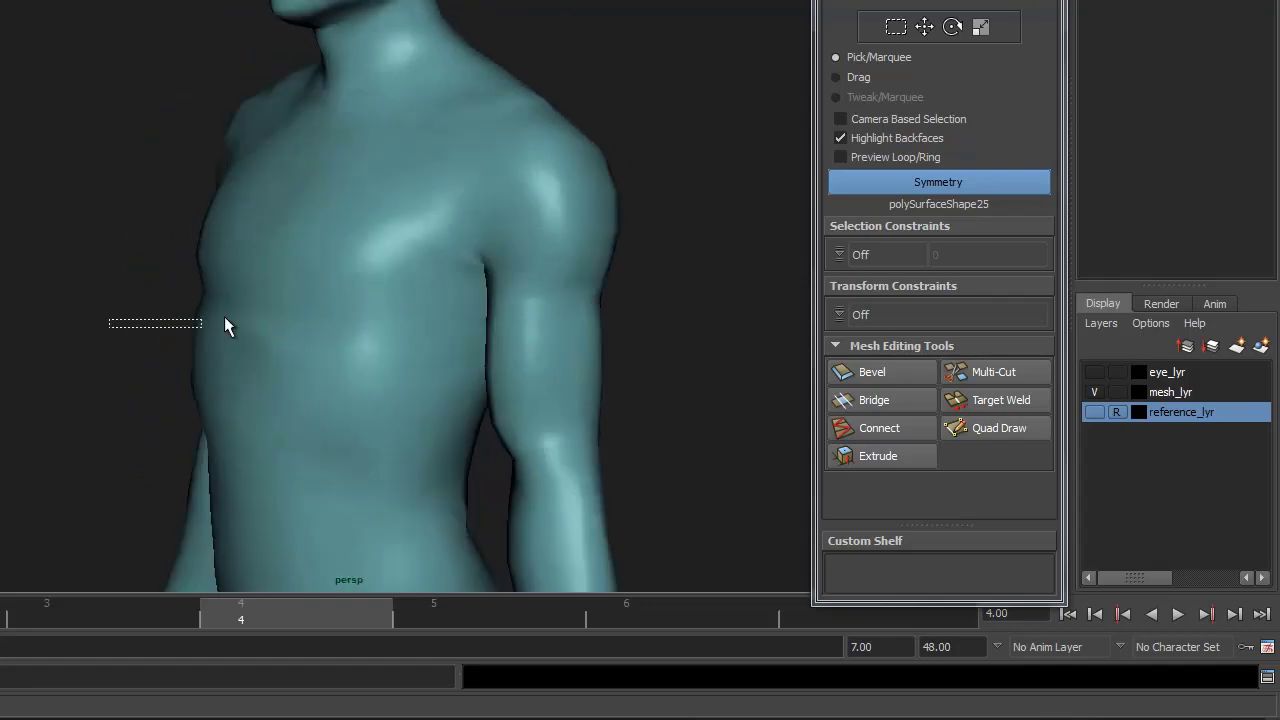
left_click_drag(224, 325, 205, 330)
left_click(94, 340)
left_click_drag(94, 340, 305, 344, "alt")
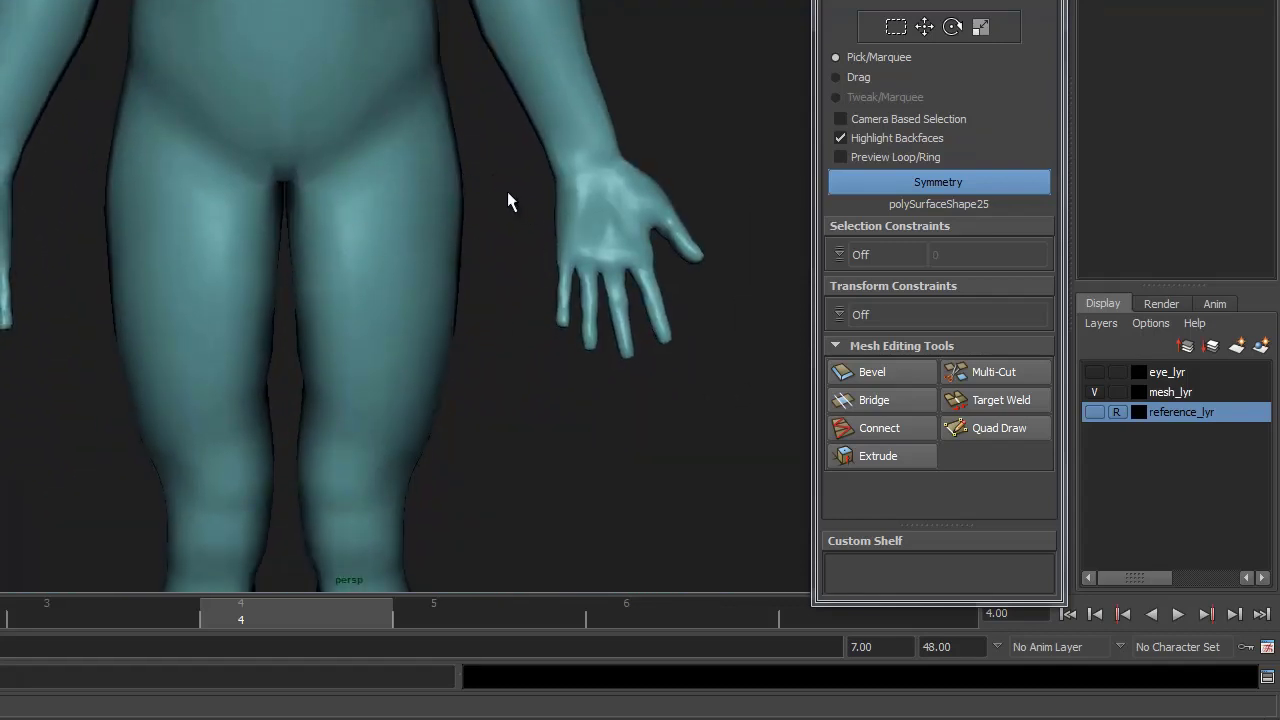
left_click_drag(504, 197, 367, 158)
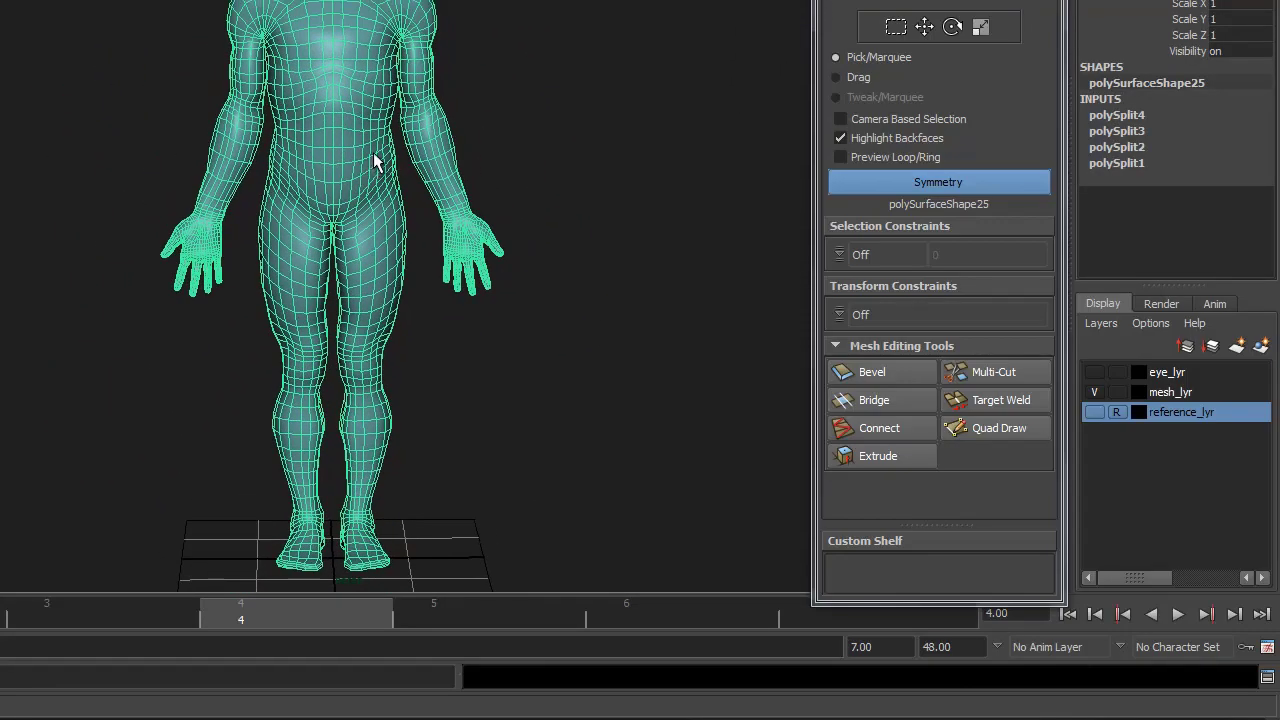
scroll(341, 264, "up", 5)
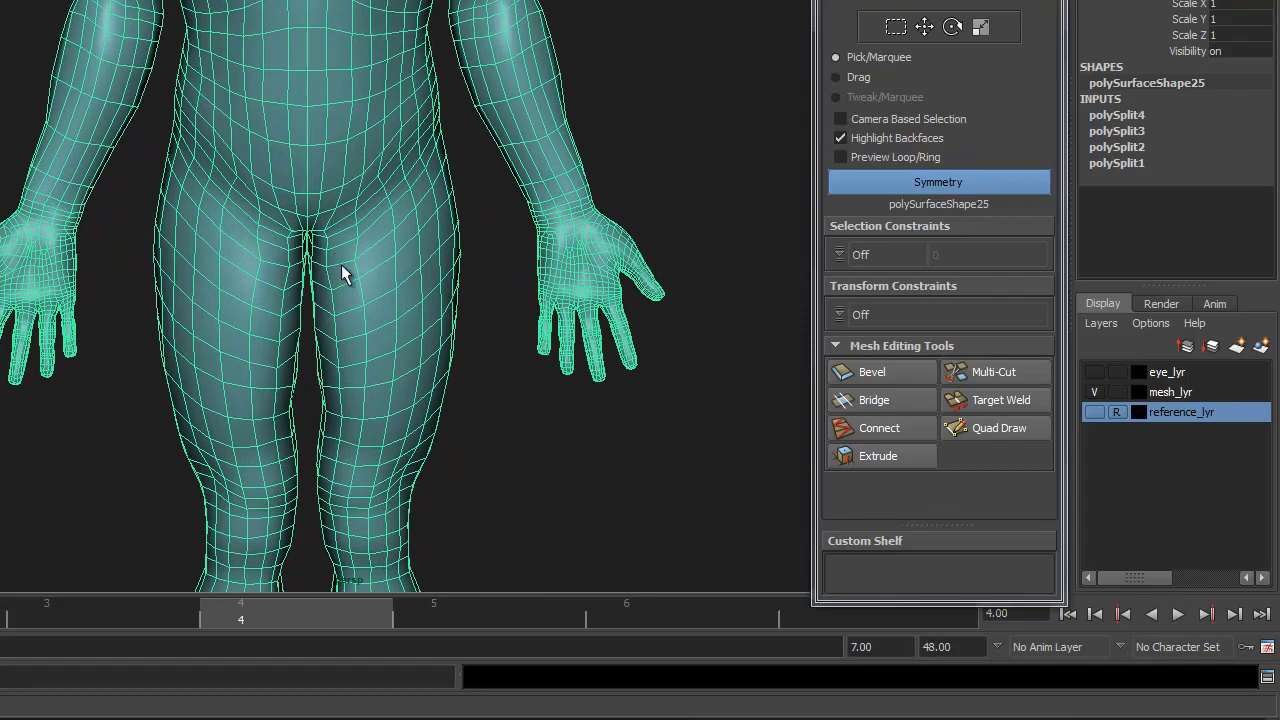
middle_click_drag(341, 264, 277, 177, "alt")
scroll(586, 306, "up", 4)
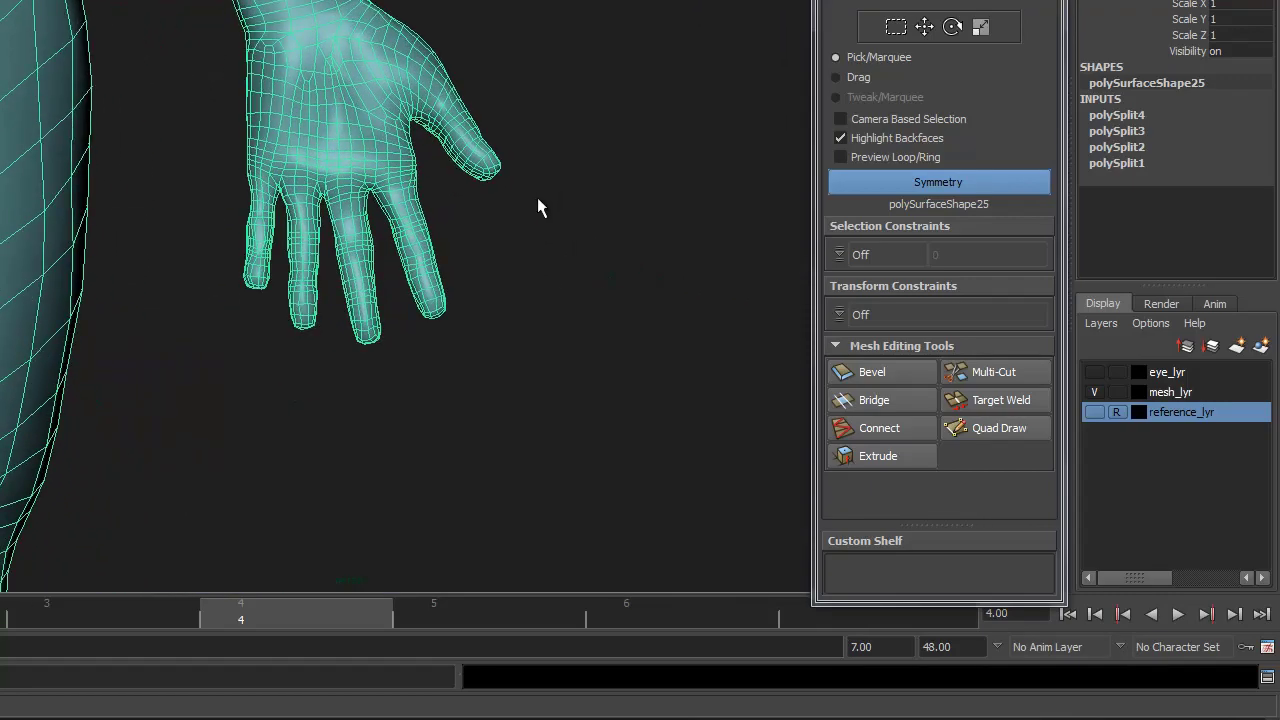
scroll(560, 270, "up", 2)
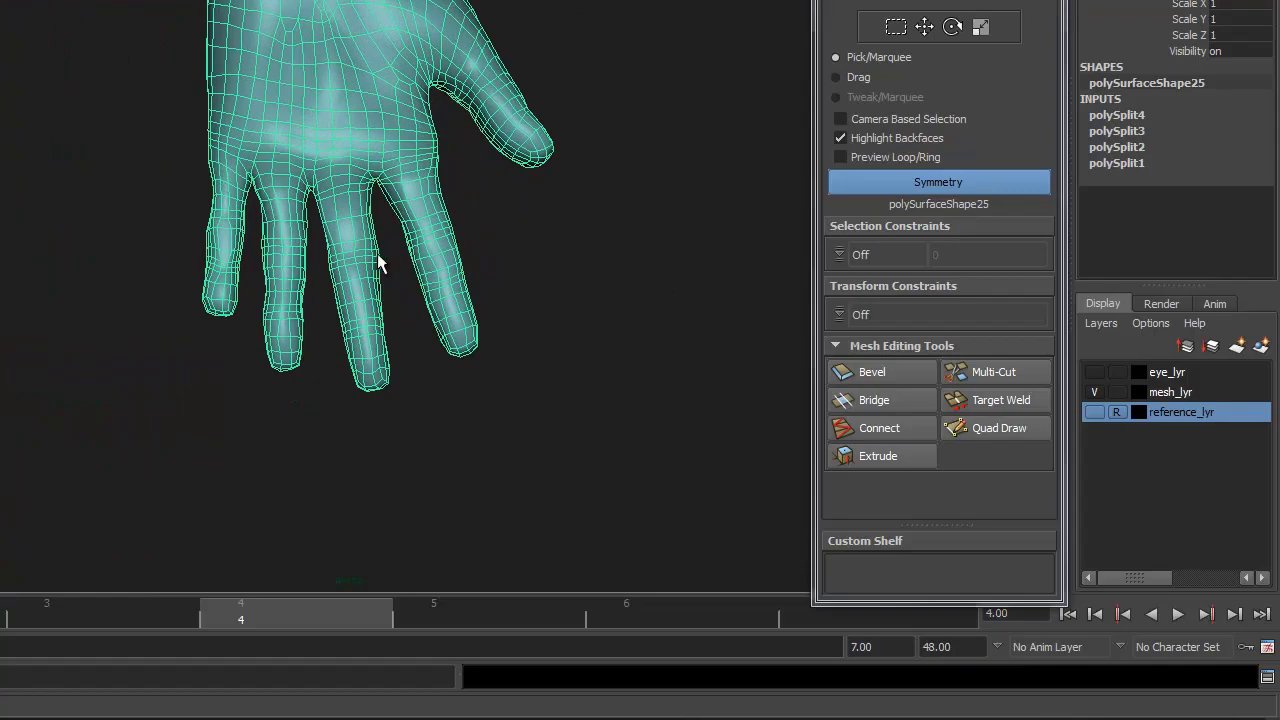
scroll(157, 143, "down", 3)
middle_click_drag(157, 143, 309, 546, "alt")
scroll(313, 506, "up", 5)
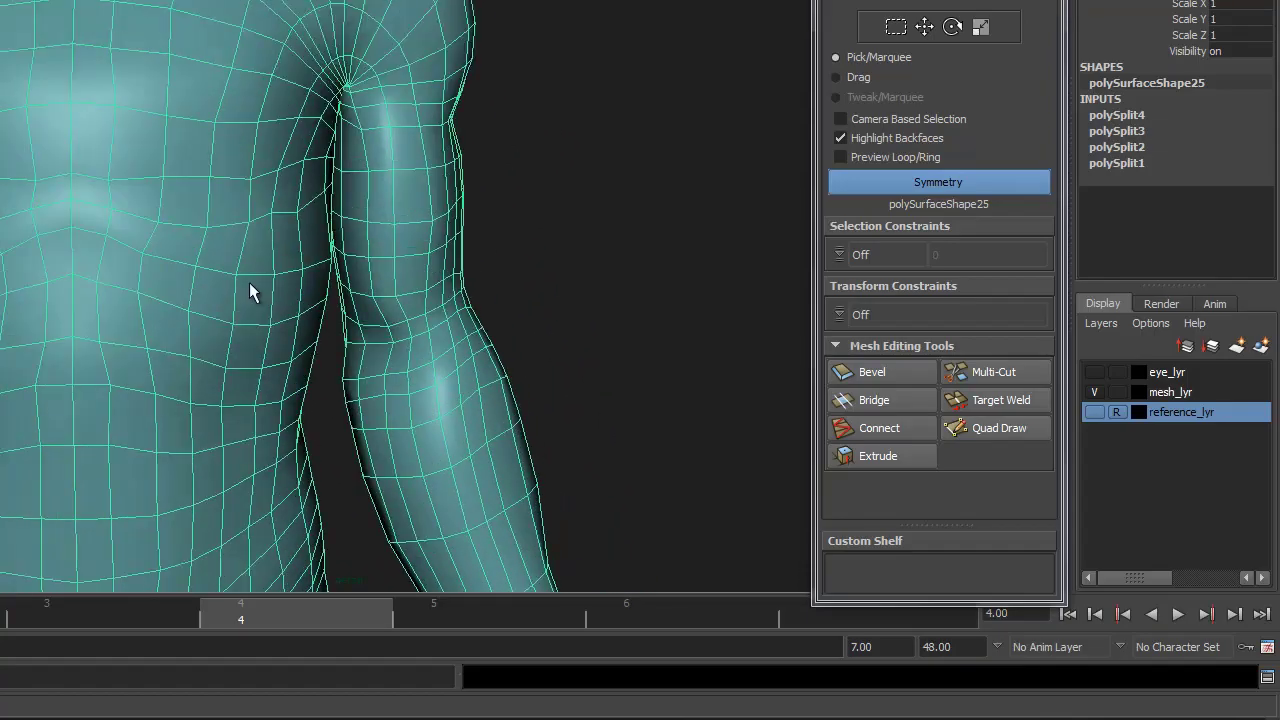
scroll(249, 282, "down", 3)
scroll(457, 229, "up", 2)
left_click_drag(457, 229, 606, 228, "alt")
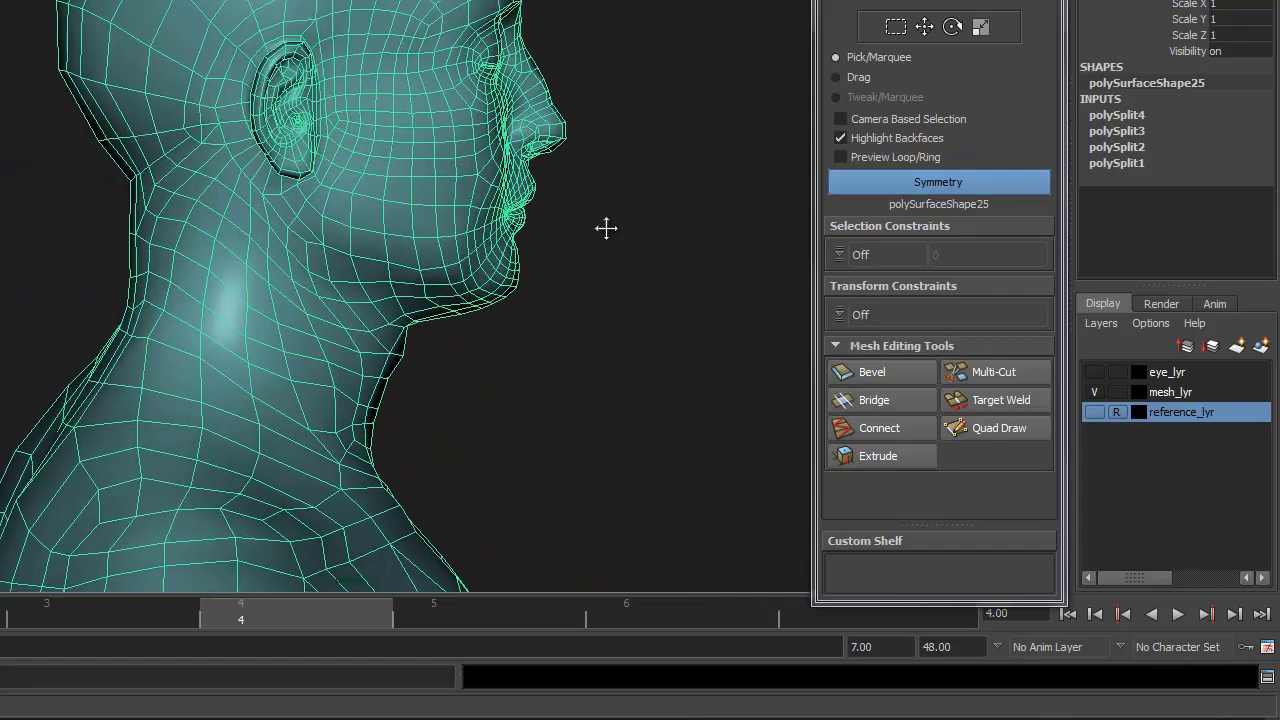
middle_click_drag(606, 228, 591, 301, "alt")
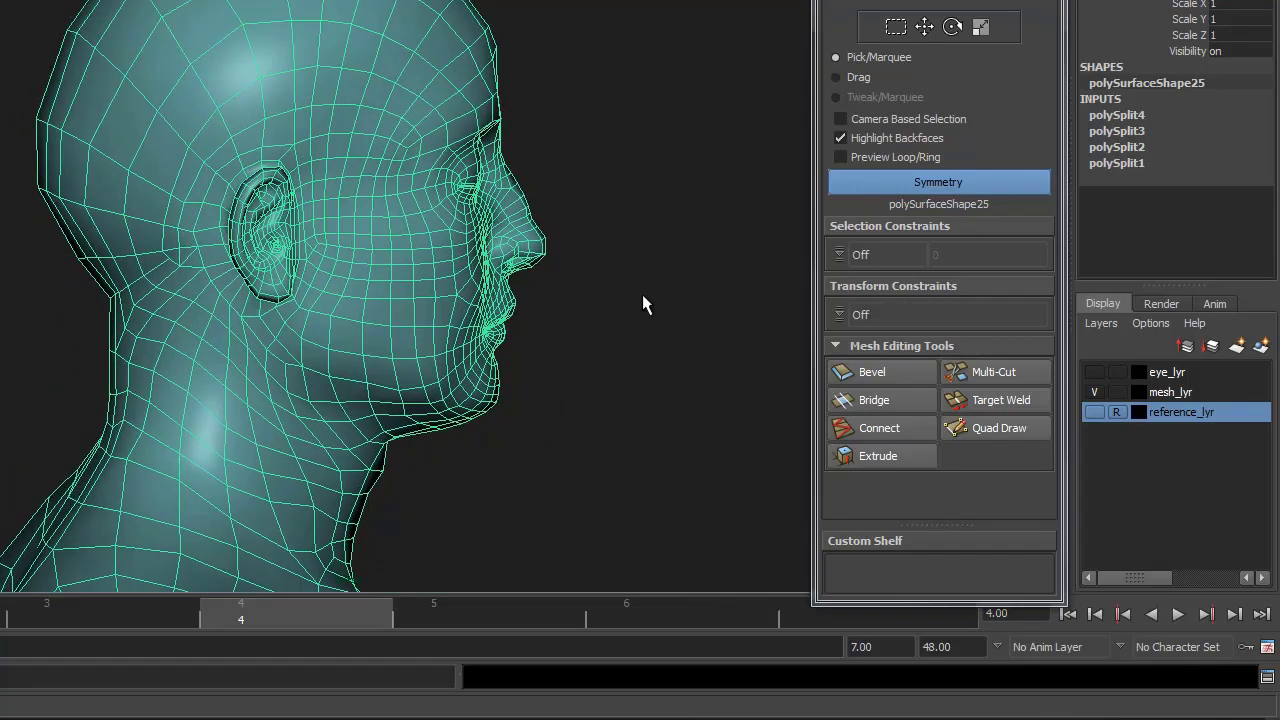
left_click_drag(642, 294, 600, 309, "alt")
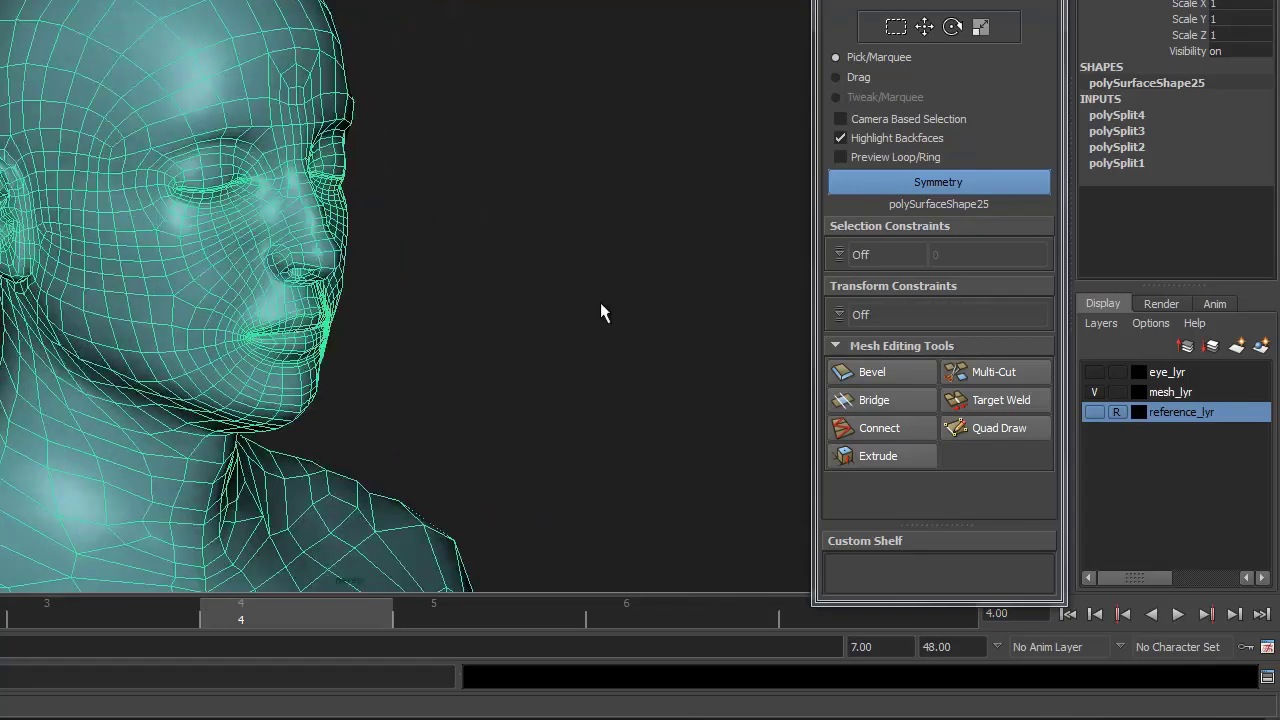
right_click_drag(600, 309, 243, 280, "alt")
right_click_drag(449, 287, 306, 277, "alt")
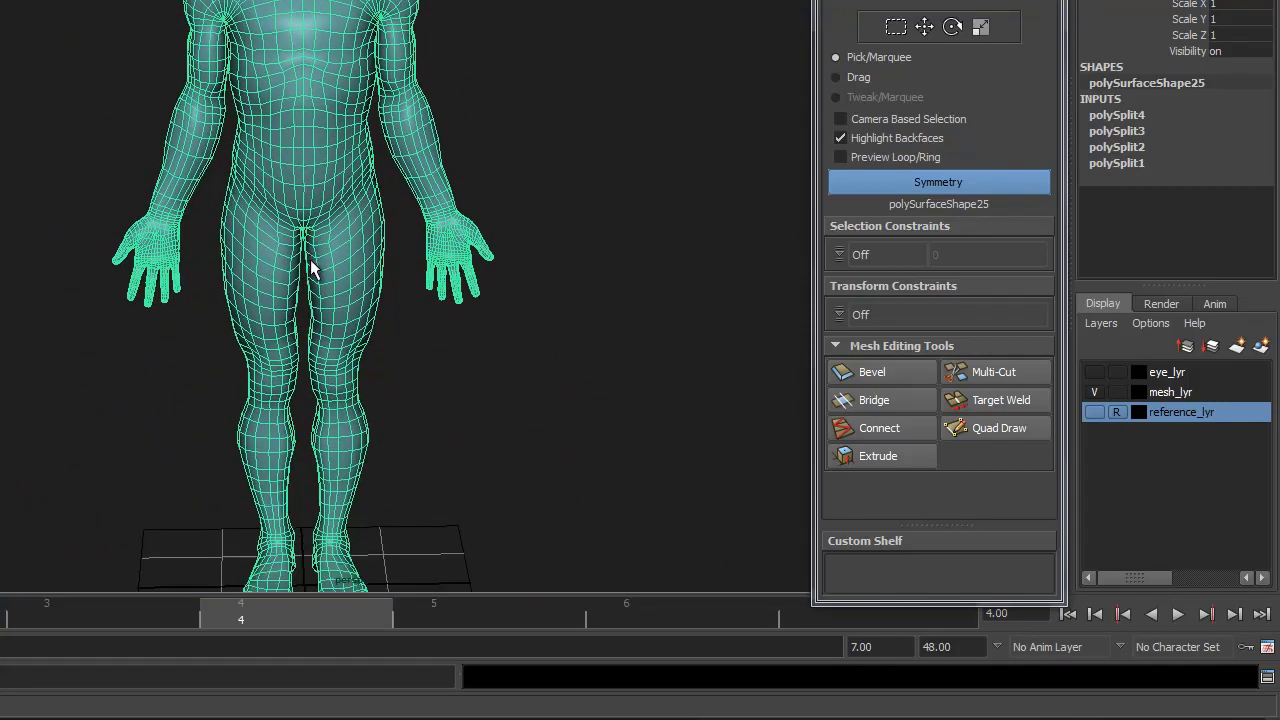
left_click_drag(303, 291, 374, 237, "alt")
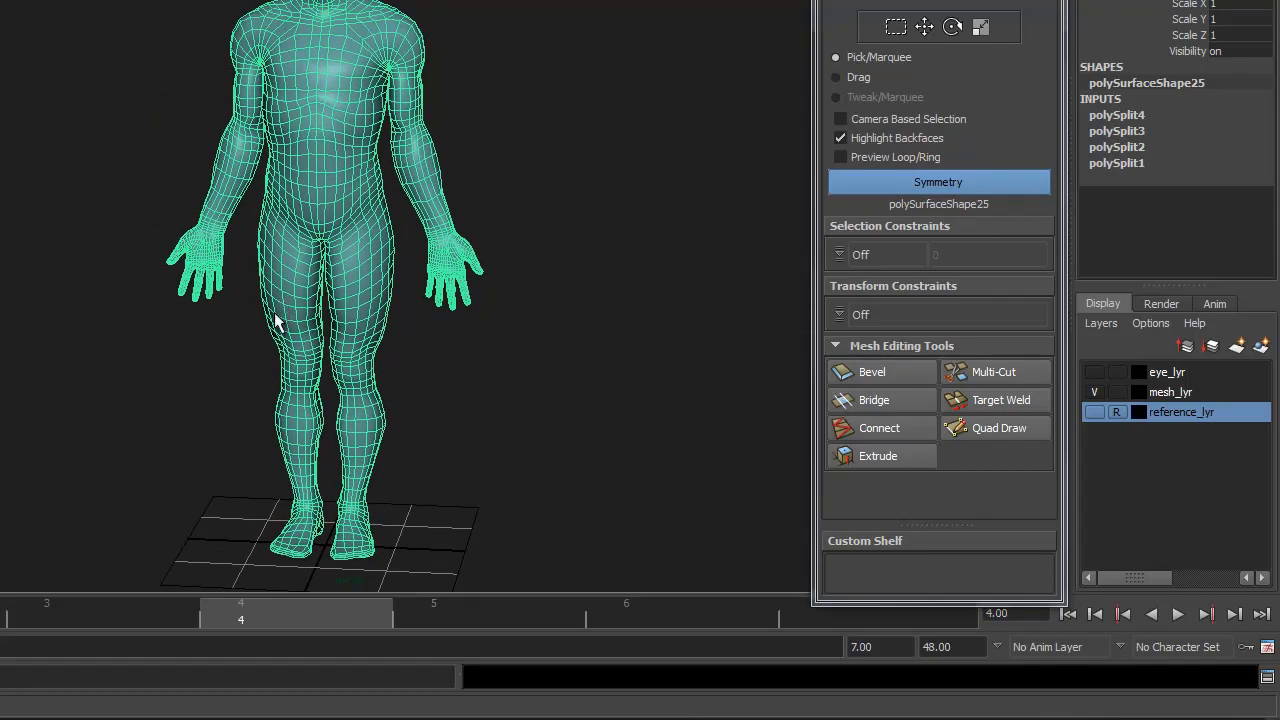
left_click(410, 431)
scroll(557, 154, "up", 5)
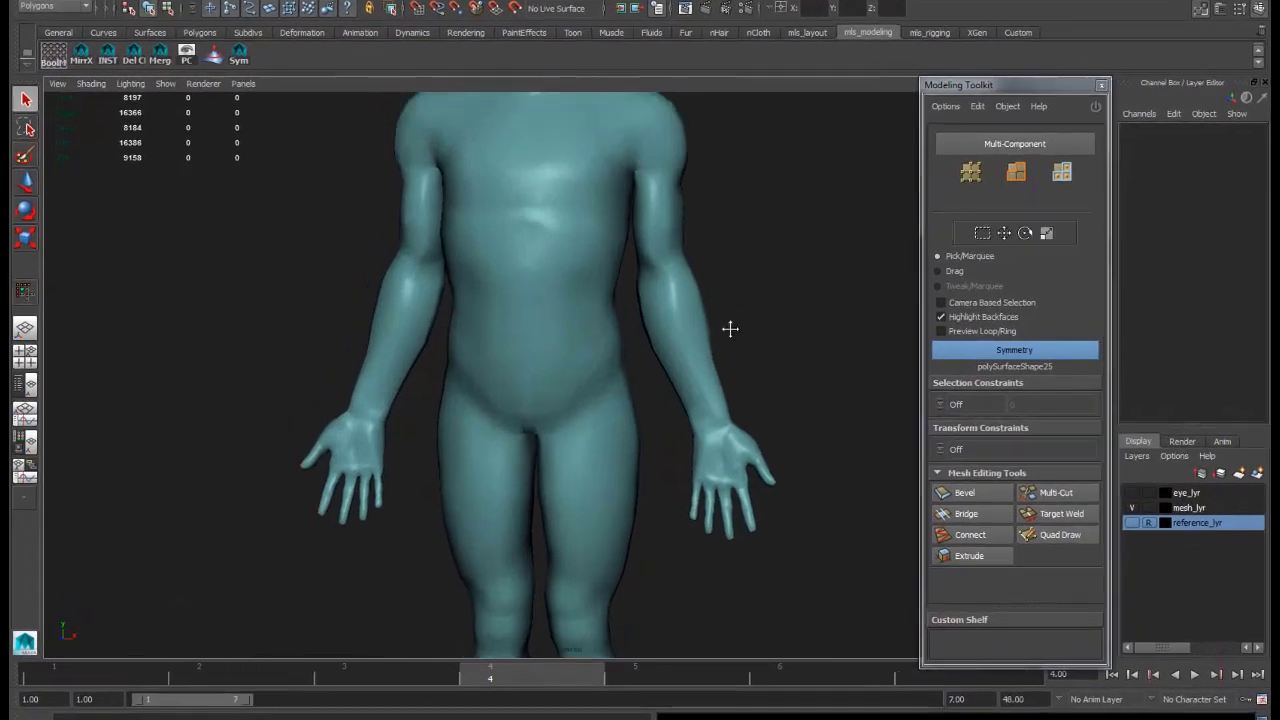
scroll(700, 350, "down", 3)
left_click(661, 374)
scroll(733, 350, "up", 3)
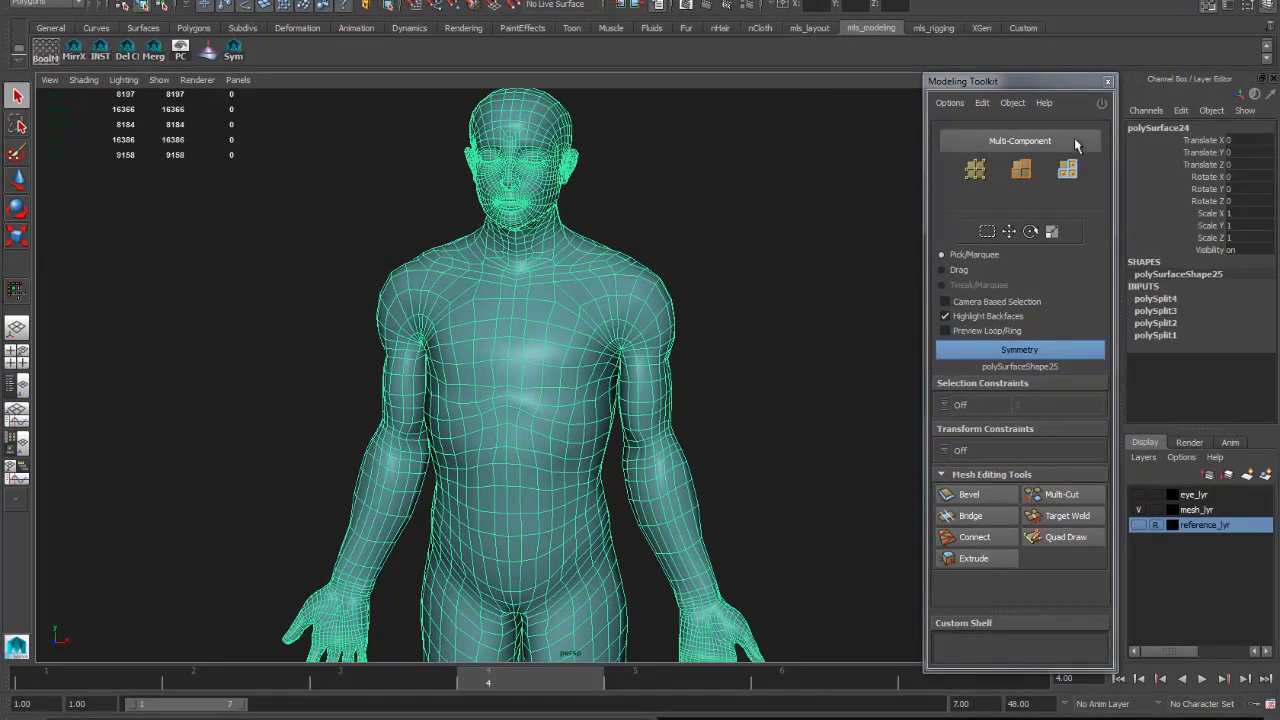
left_click(1076, 145)
scroll(855, 380, "up", 4)
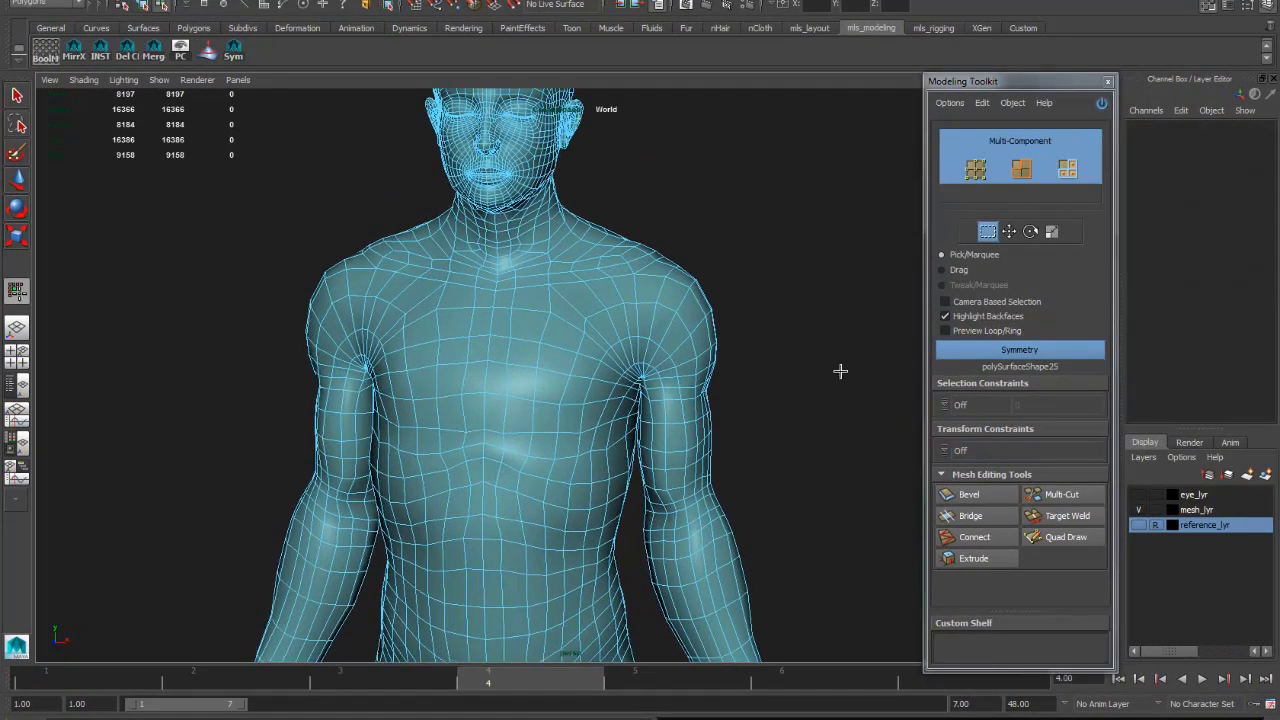
left_click(1008, 232)
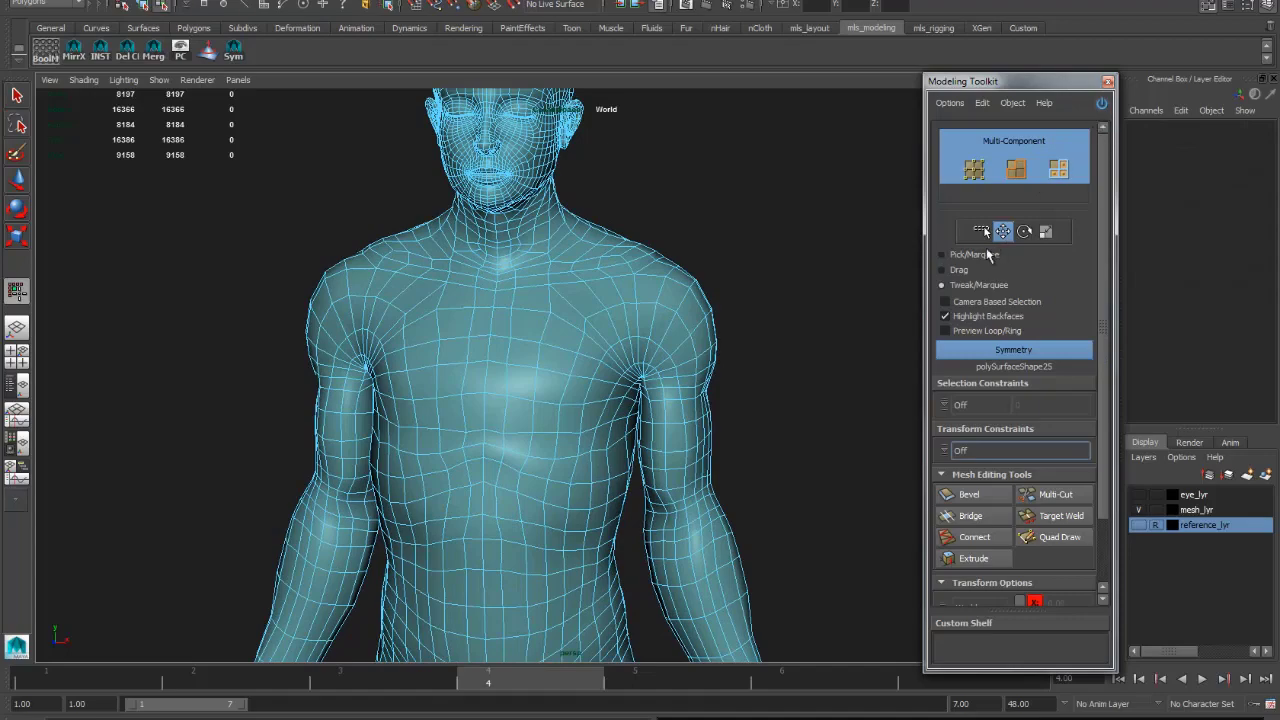
left_click(737, 360)
mouse_move(737, 360)
left_mouse_down("alt")
mouse_move(616, 334)
mouse_move(572, 362)
left_mouse_up("alt")
left_click(616, 334)
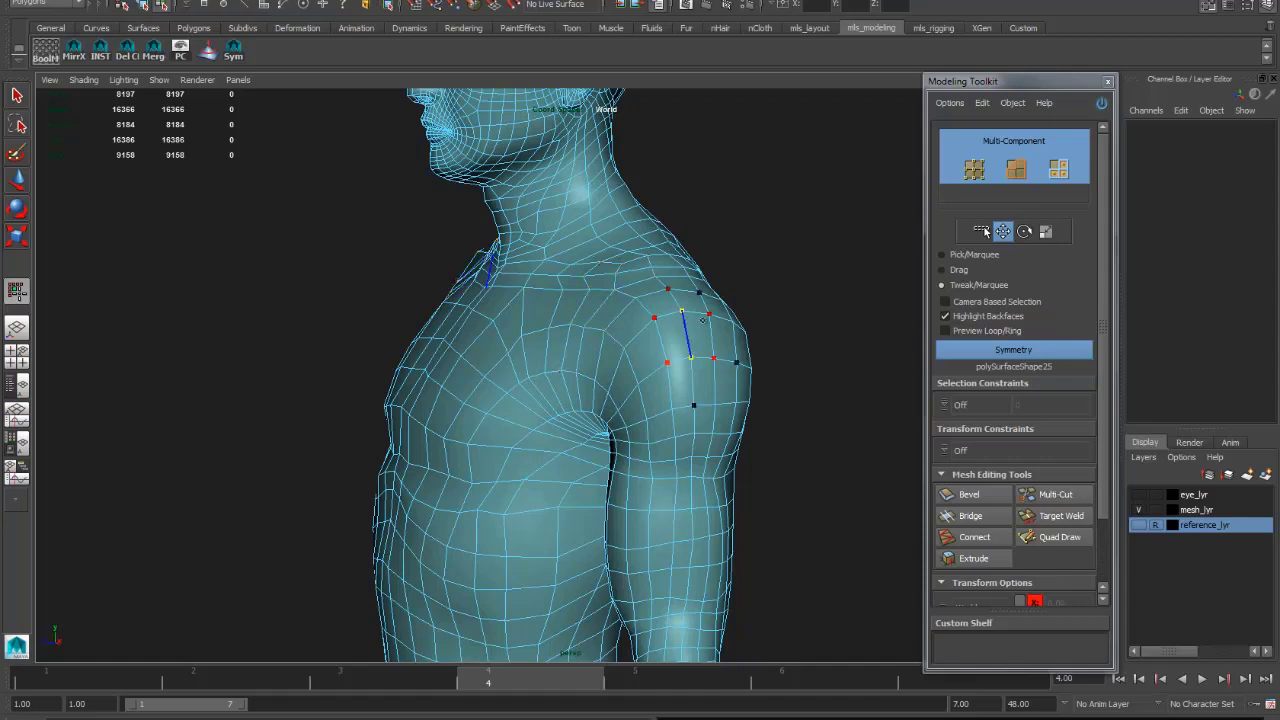
left_click_drag(707, 355, 755, 350, "alt")
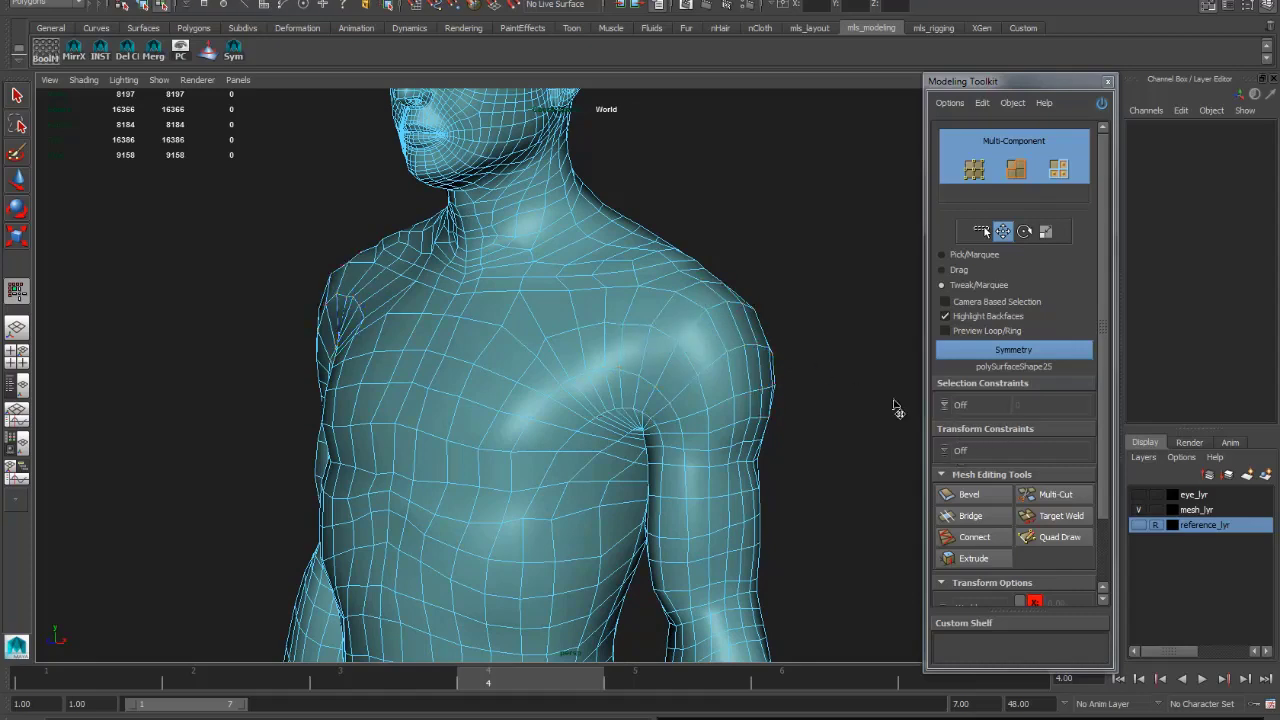
left_click_drag(897, 408, 633, 372, "alt")
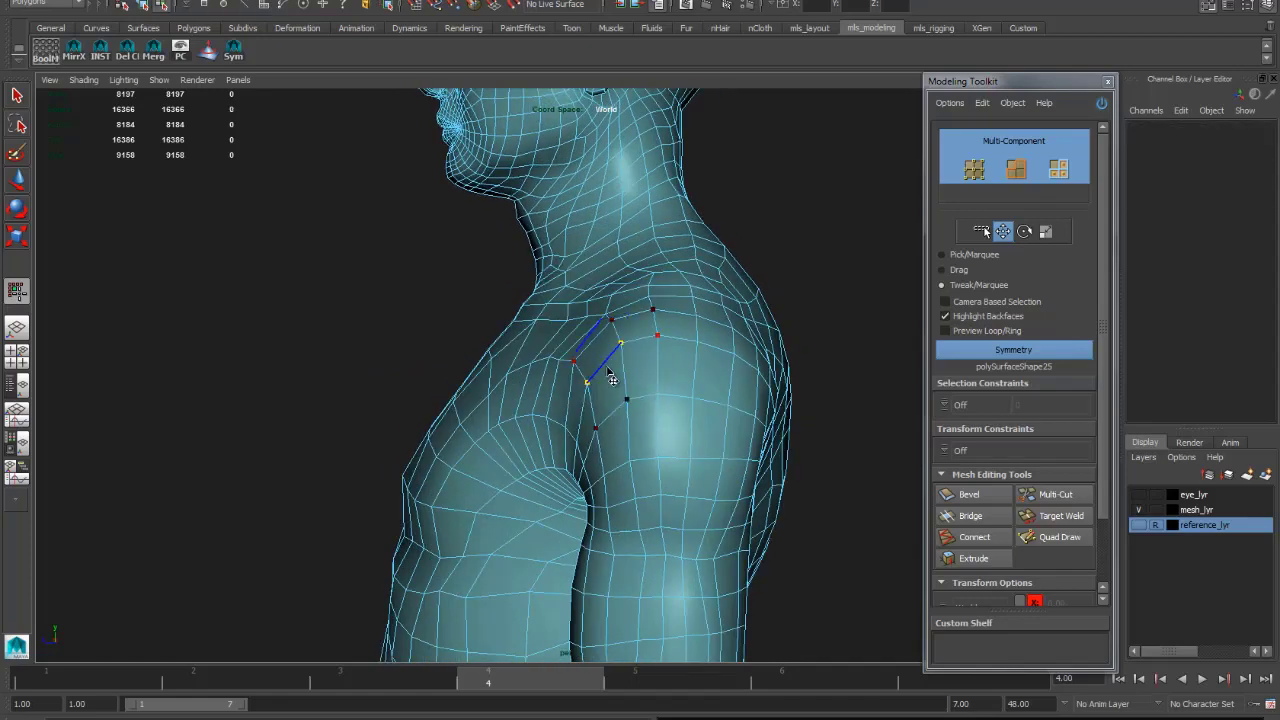
left_click_drag(608, 268, 388, 281, "alt")
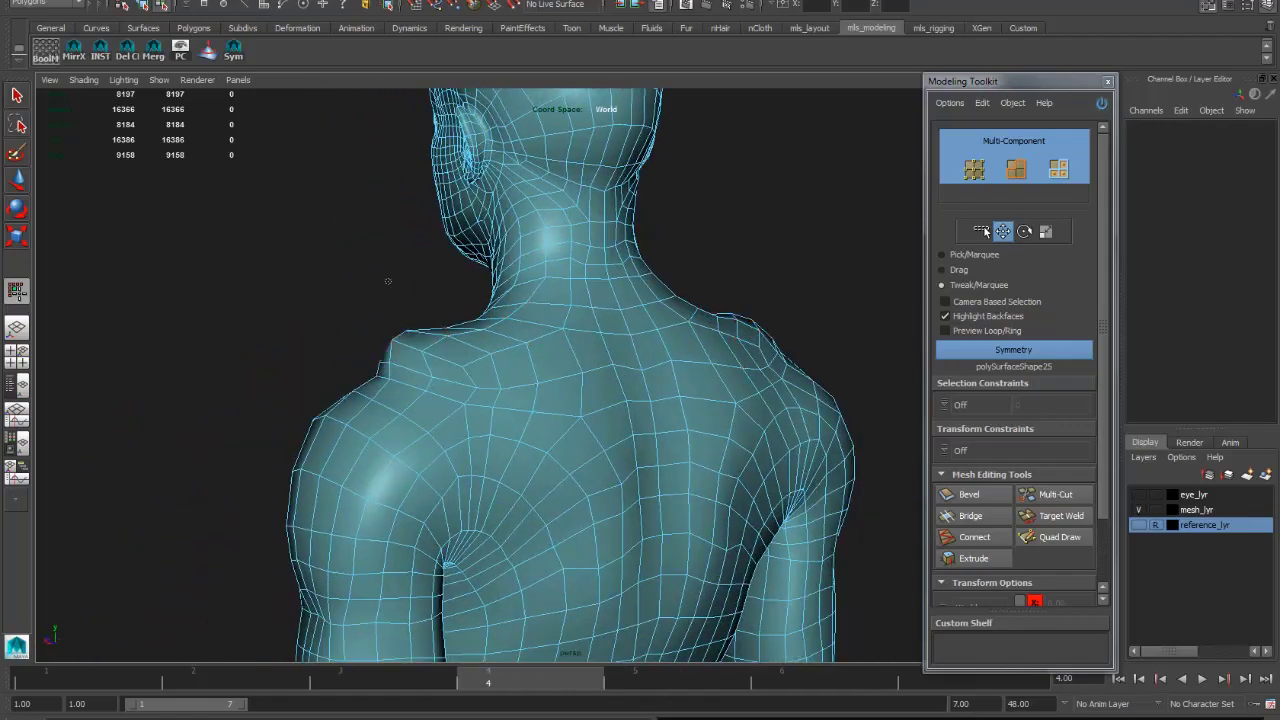
key("F8")
left_click_drag(567, 310, 466, 386, "alt")
mouse_move(565, 427)
left_mouse_down("alt")
mouse_move(651, 427)
mouse_move(614, 357)
mouse_move(591, 420)
mouse_move(629, 383)
mouse_move(573, 283)
mouse_move(575, 384)
mouse_move(537, 355)
mouse_move(543, 425)
mouse_move(568, 434)
mouse_move(529, 363)
mouse_move(535, 455)
mouse_move(514, 480)
mouse_move(597, 420)
mouse_move(577, 363)
mouse_move(508, 376)
mouse_move(534, 390)
mouse_move(543, 435)
mouse_move(450, 476)
mouse_move(466, 434)
mouse_move(544, 438)
left_mouse_up("alt")
- Orbit and pan up to a three-quarter view of the head and shoulder
left_click(508, 497)
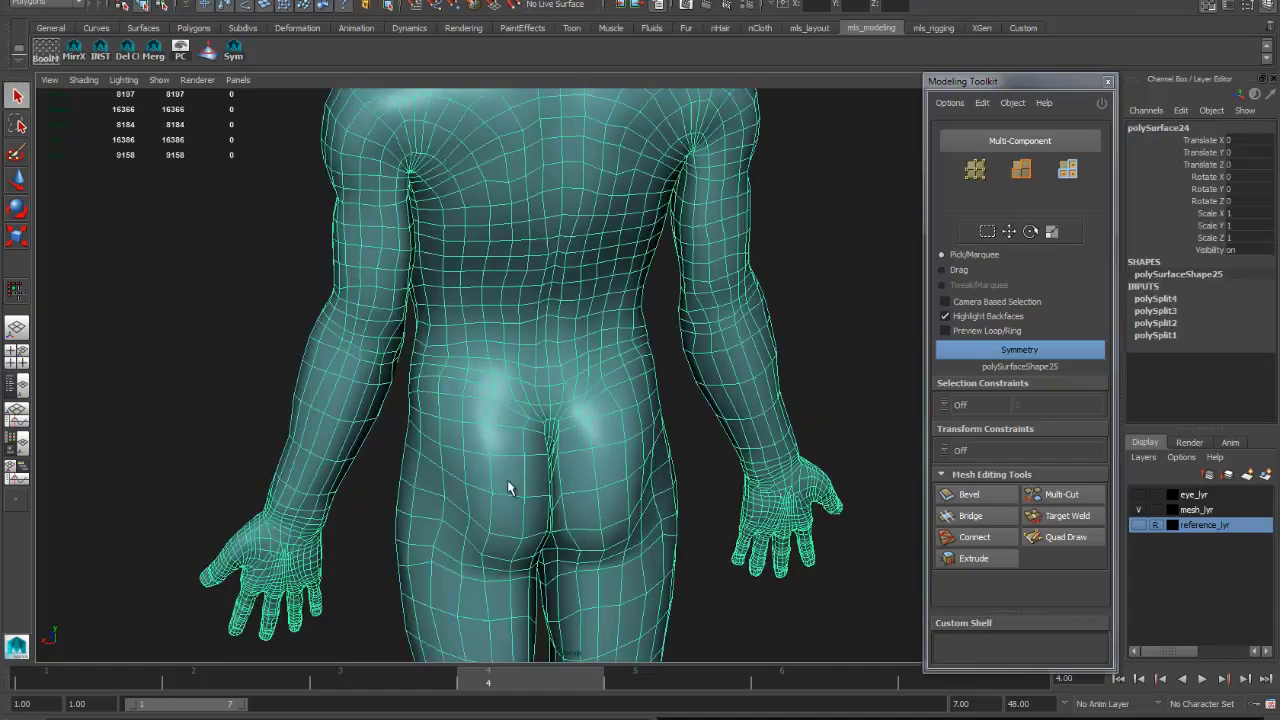
left_click_drag(511, 486, 568, 465, "alt")
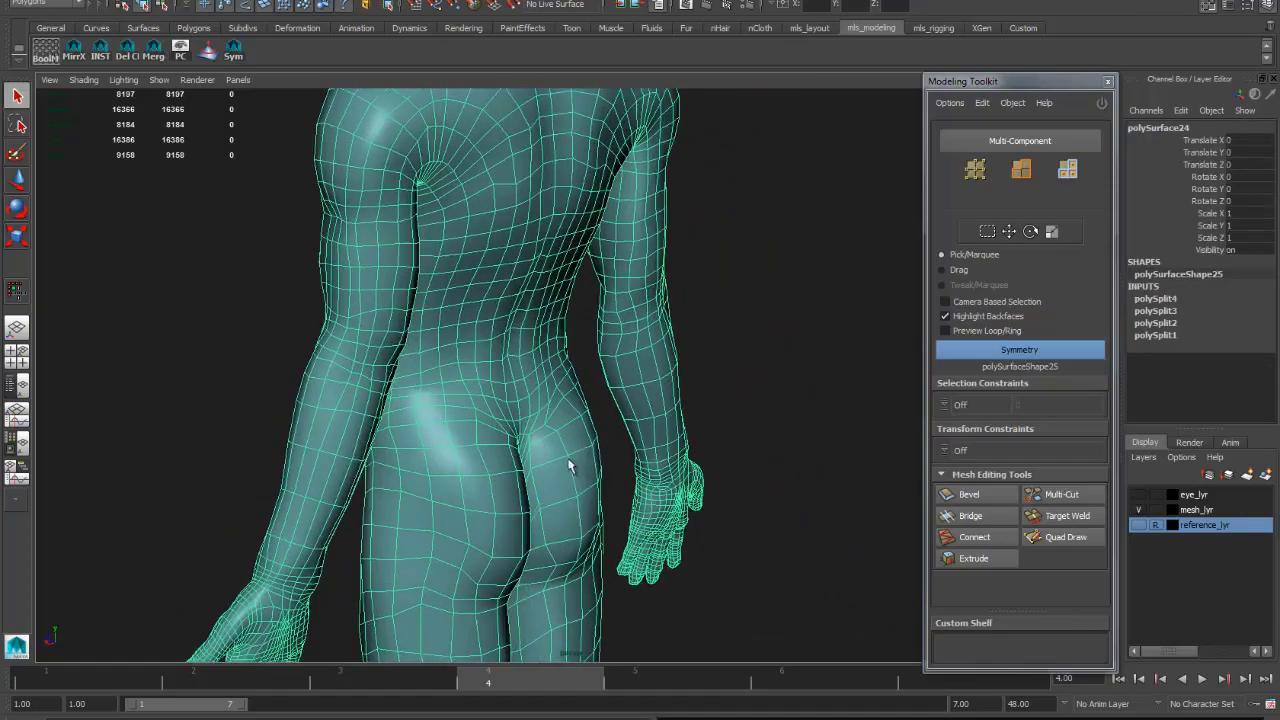
left_click(722, 370)
left_click_drag(748, 329, 684, 341, "alt")
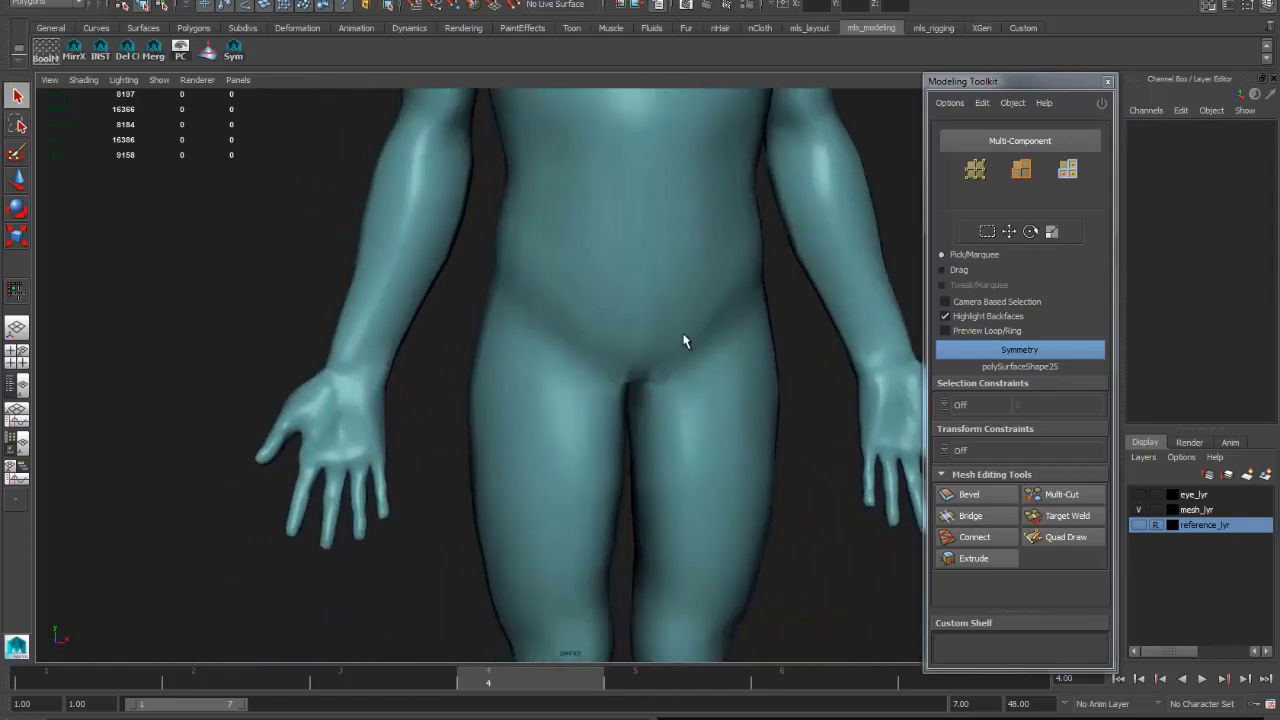
middle_click_drag(737, 231, 635, 432, "alt")
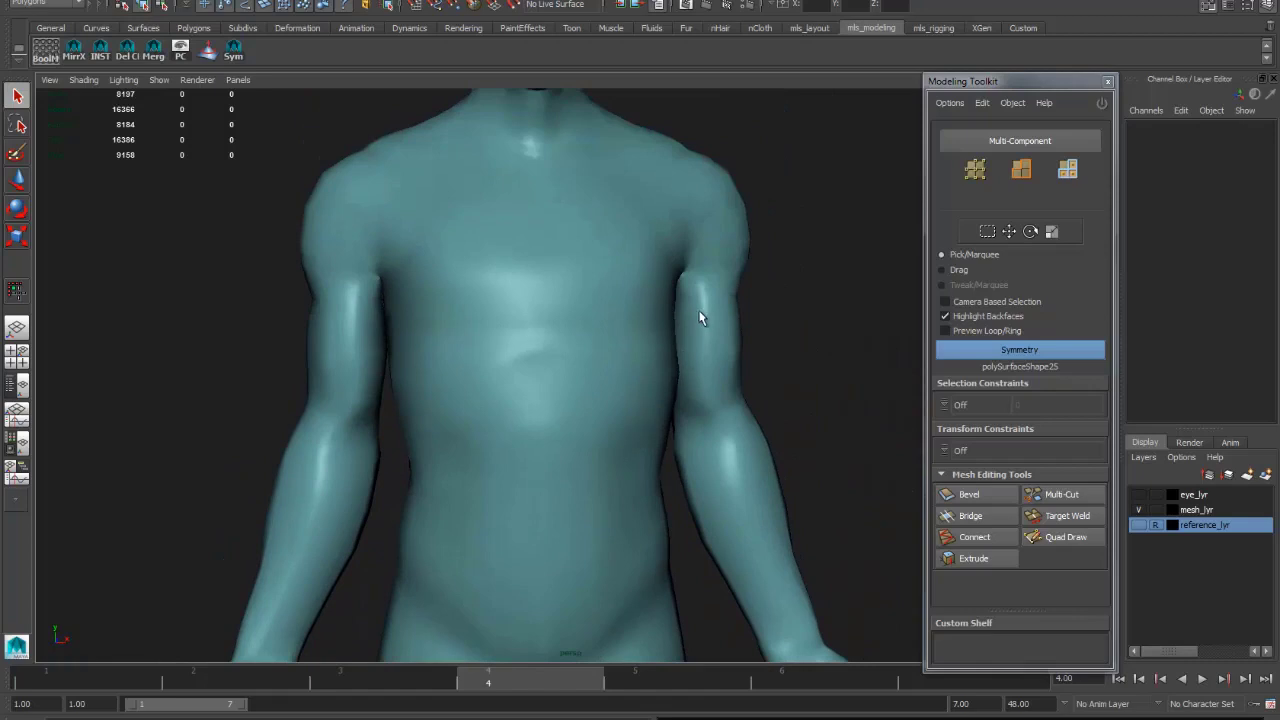
left_click_drag(752, 316, 705, 376, "alt")
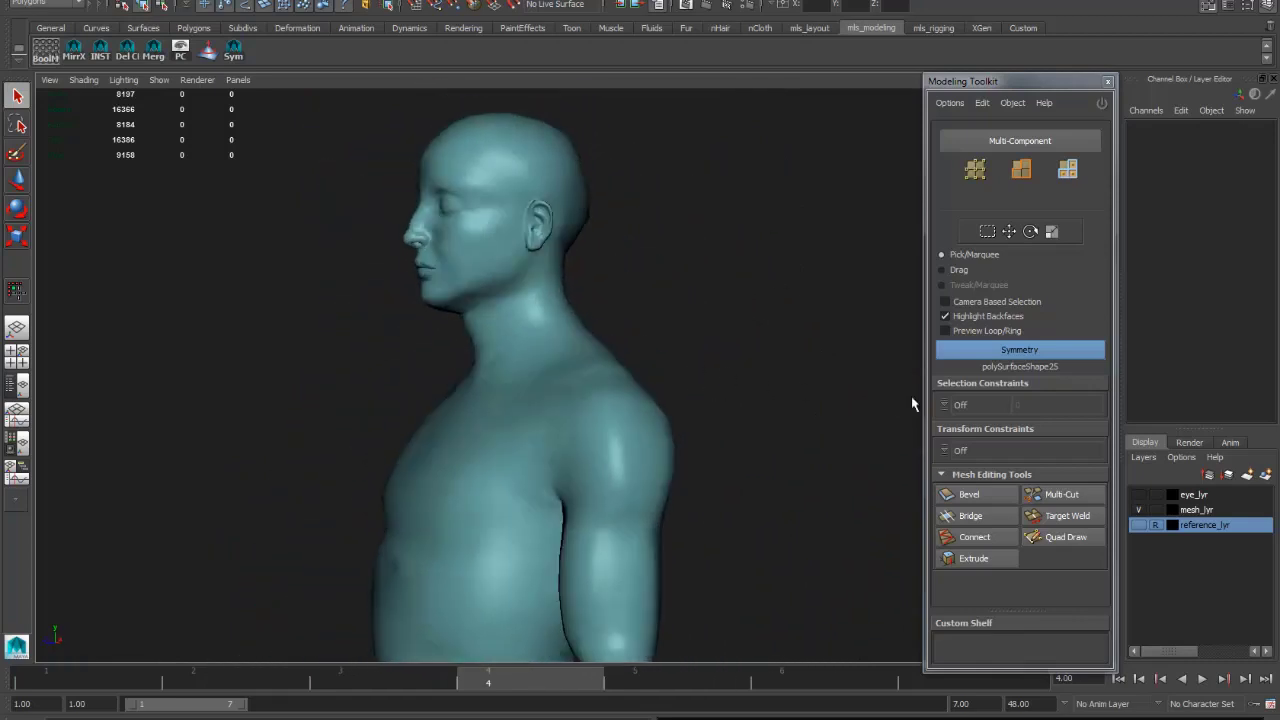
- Enable Modeling Toolkit with Surface transform constraint, then select the mesh in vertex mode (F9)
left_click(1099, 103)
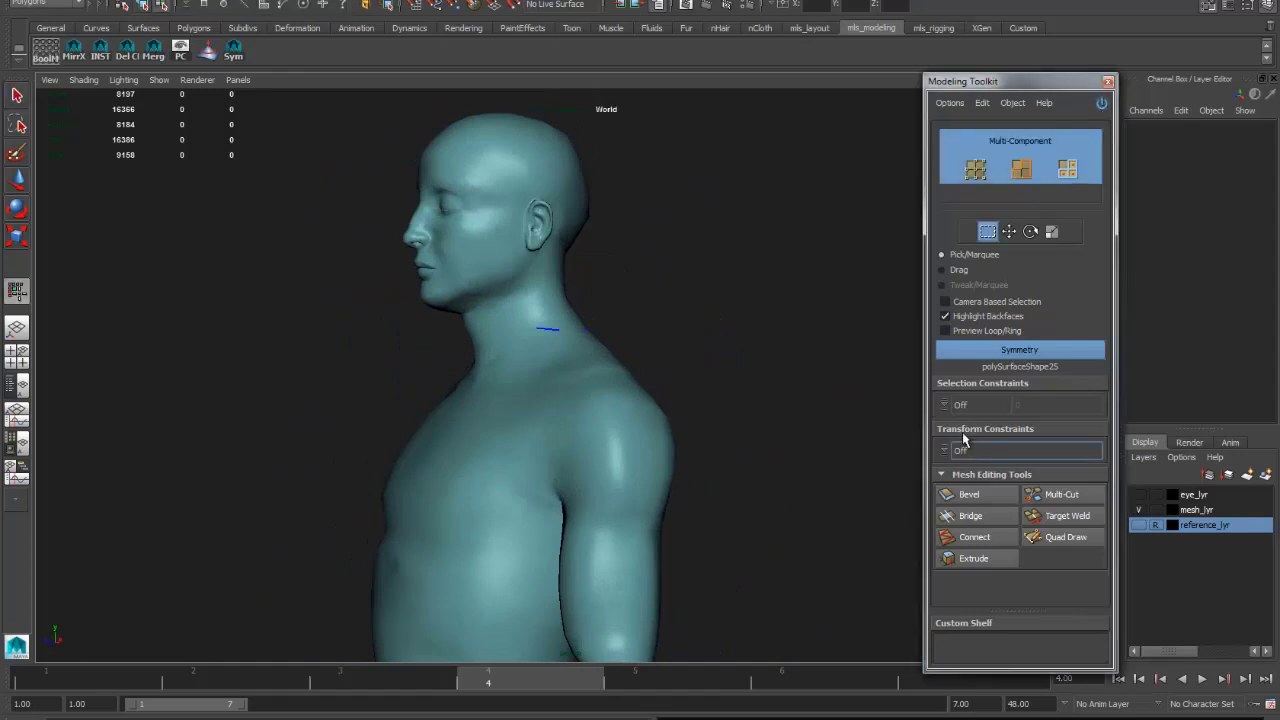
left_click(962, 485)
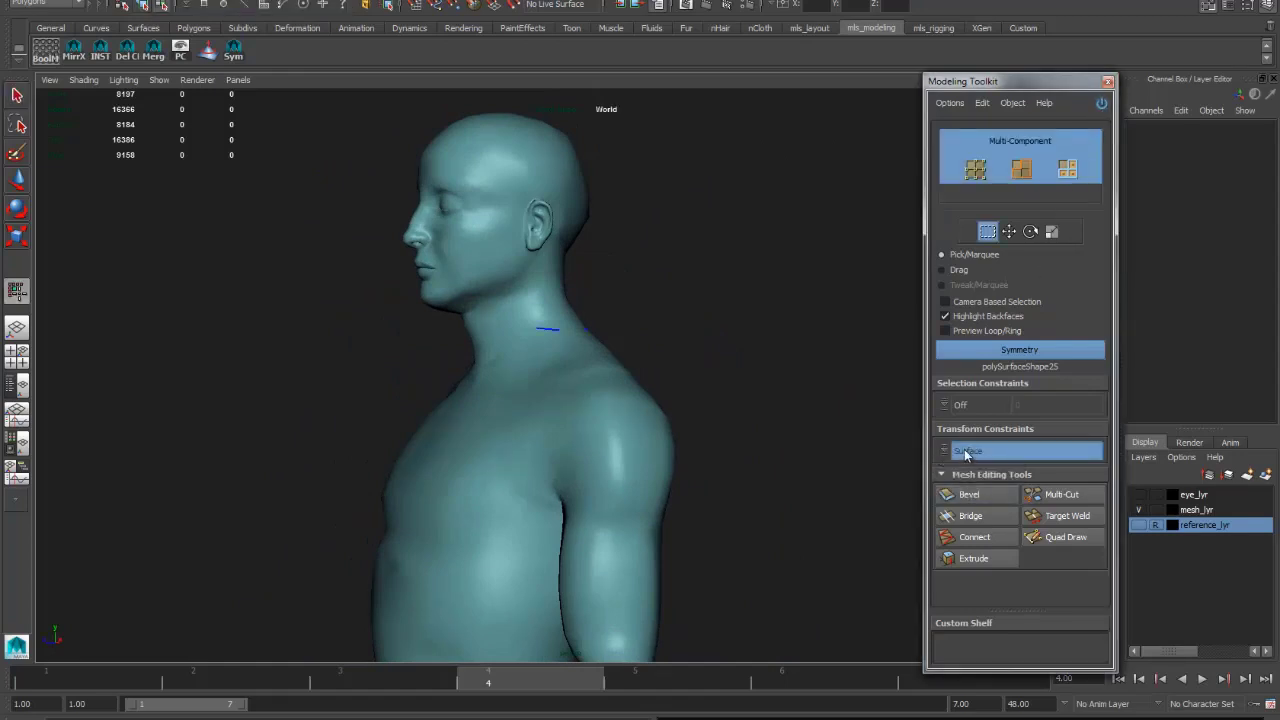
left_click(600, 428)
scroll(823, 425, "up", 2)
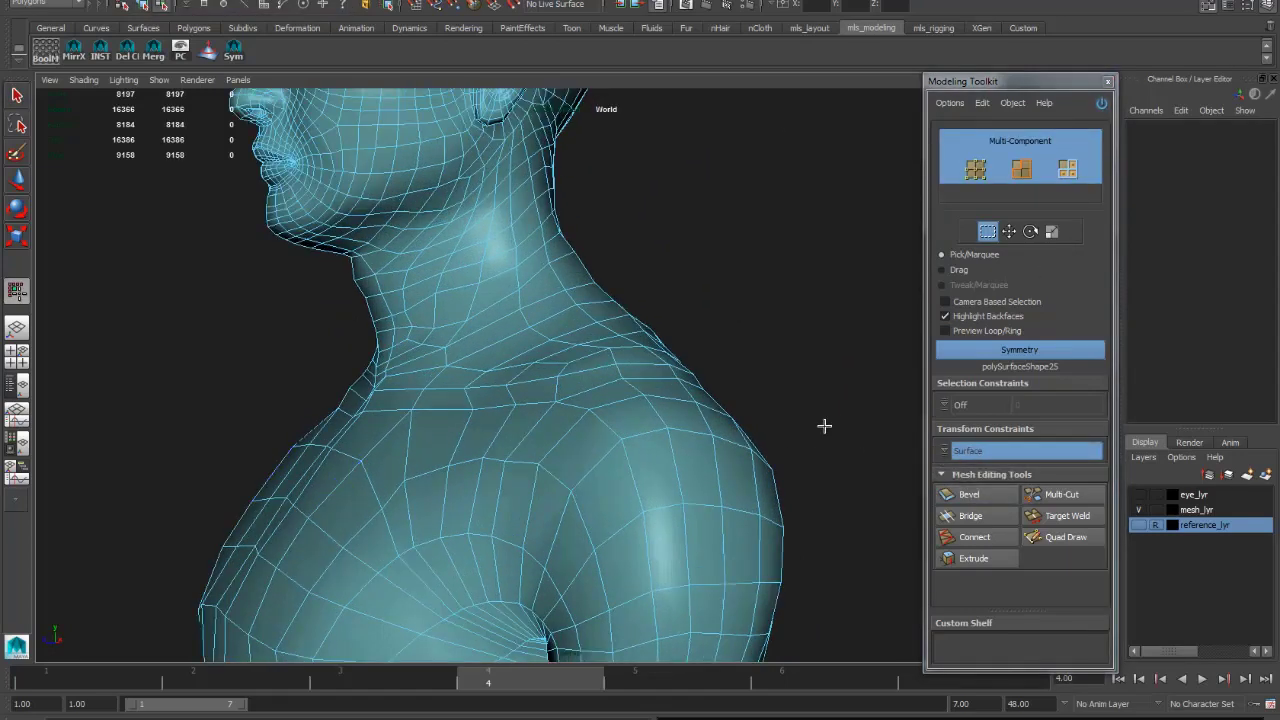
scroll(694, 420, "up", 3)
scroll(657, 377, "up", 2)
key("F9")
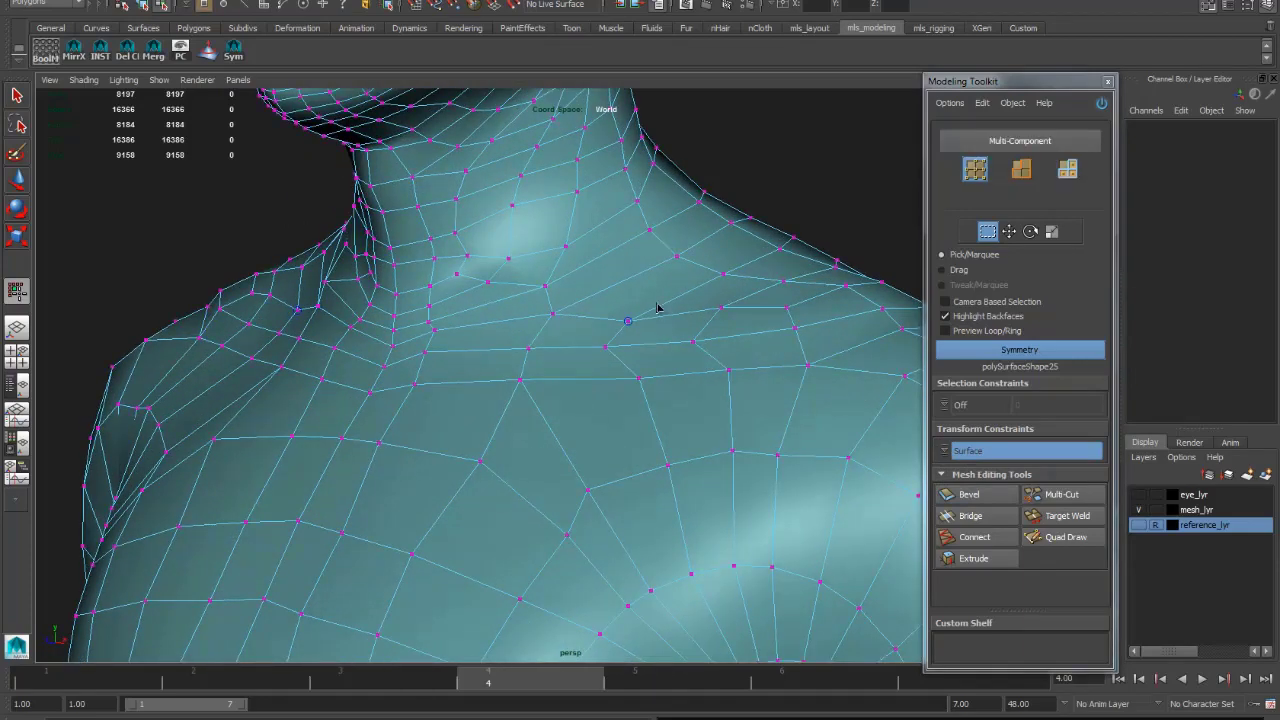
- In Tweak mode, slide chest and neck vertices along the surface using soft selection
left_click(1008, 231)
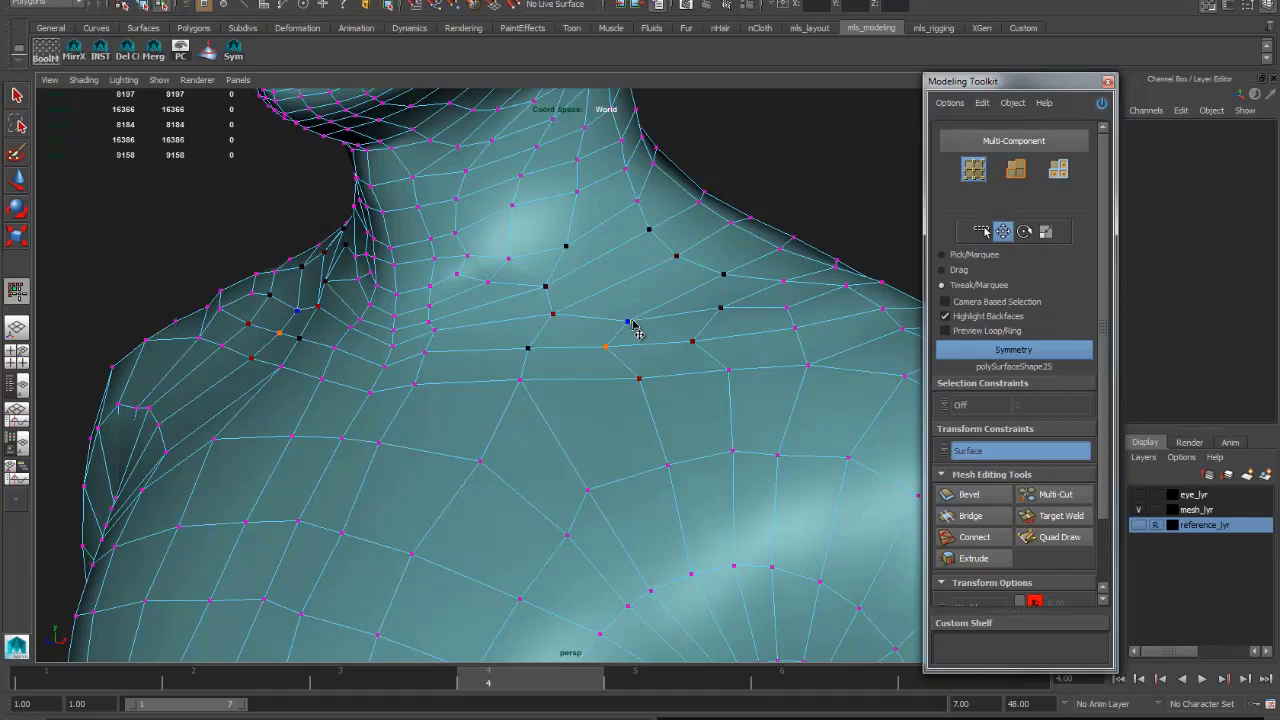
left_click_drag(633, 331, 561, 340)
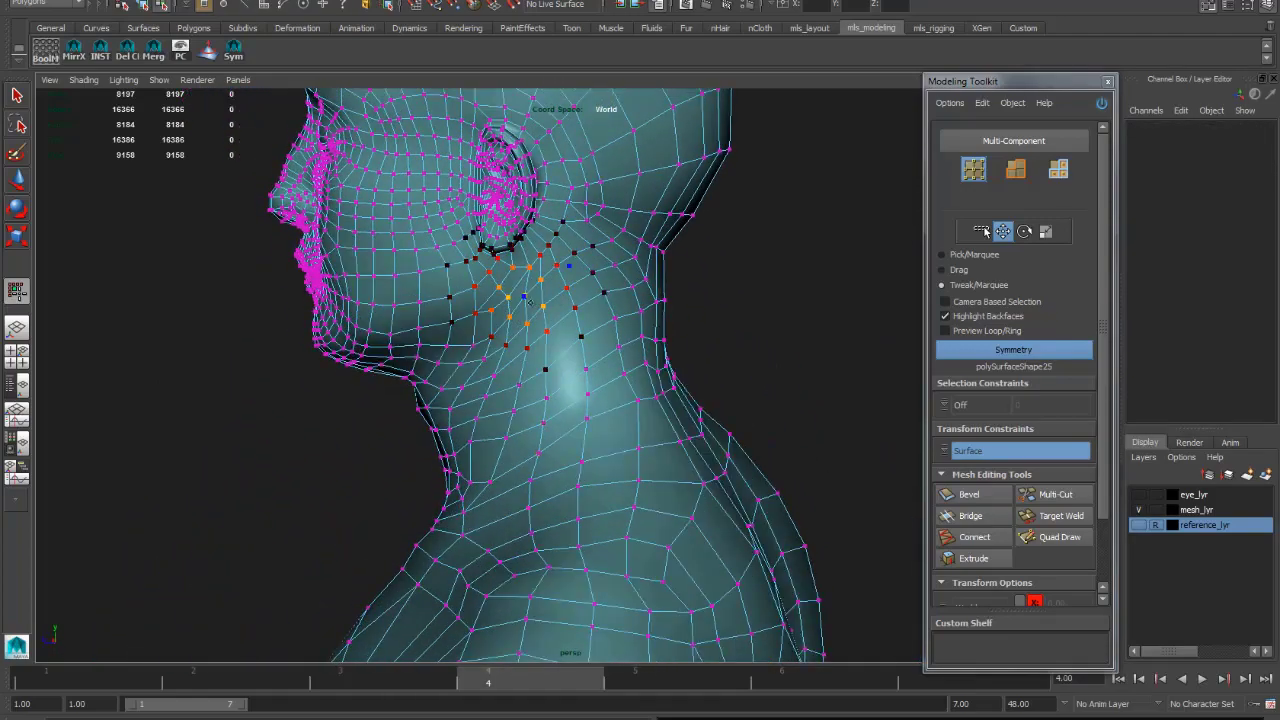
left_click_drag(524, 300, 588, 362)
key("b")
scroll(573, 320, "up", 3)
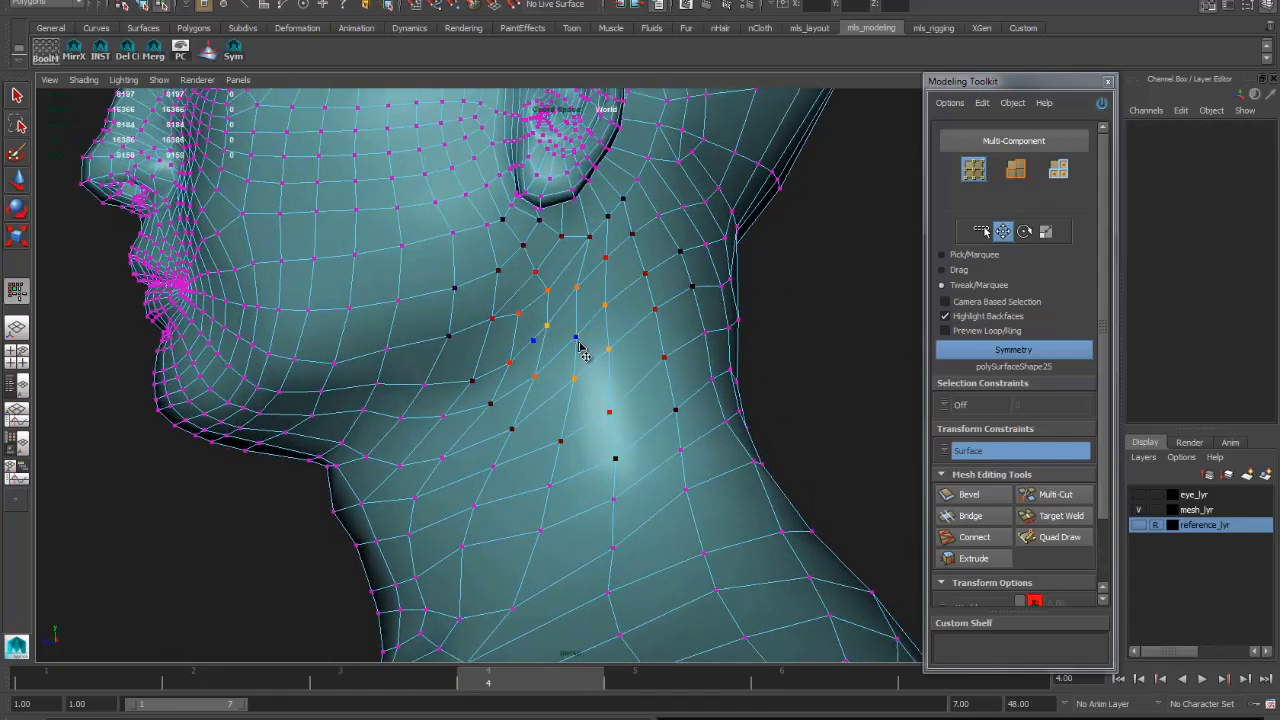
mouse_move(585, 346)
left_mouse_down()
mouse_move(572, 358)
mouse_move(586, 362)
left_mouse_up()
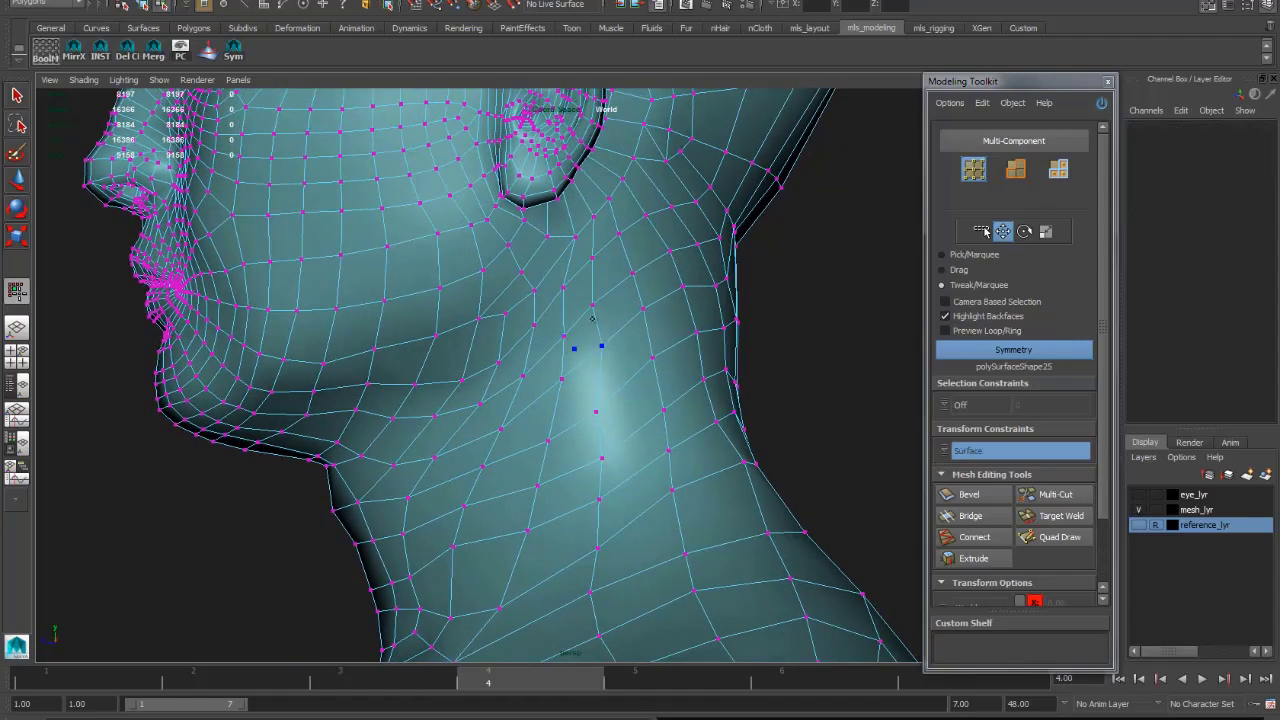
- Slide vertices below the ear and lower on the neck, then check the head and jaw
left_click(591, 234)
left_click_drag(600, 420, 623, 400)
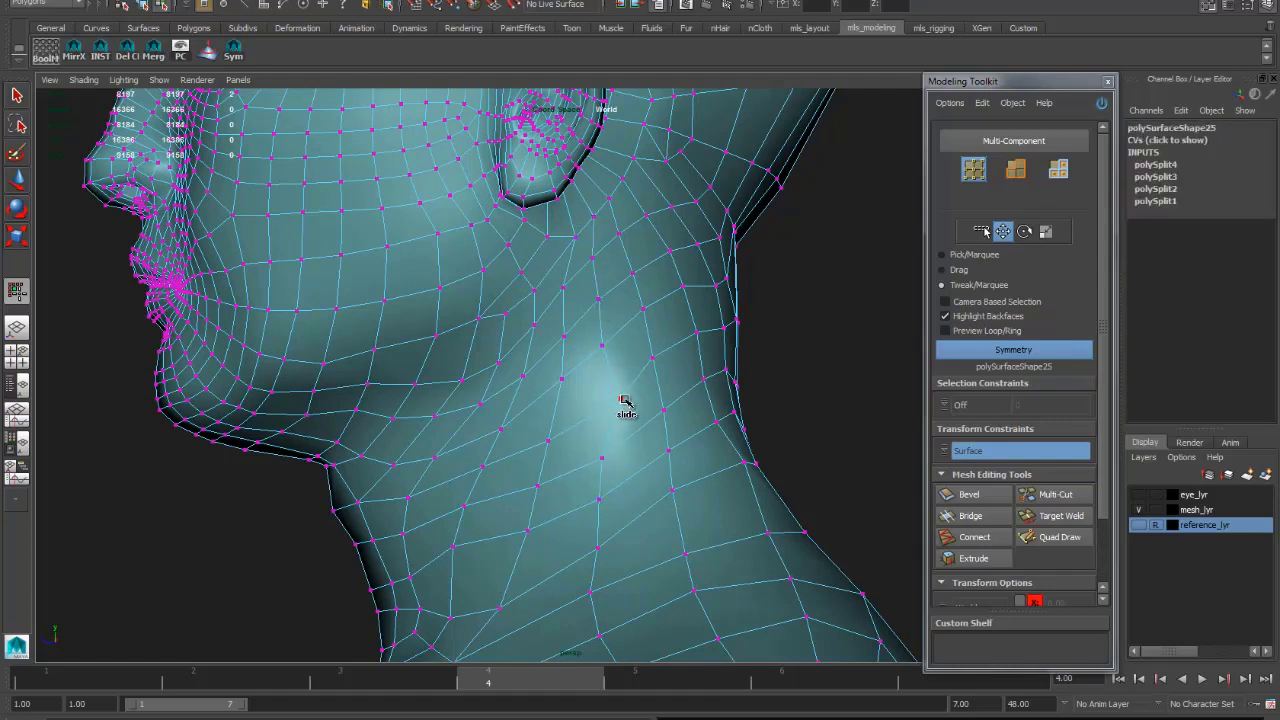
left_click(597, 314)
left_click(614, 520)
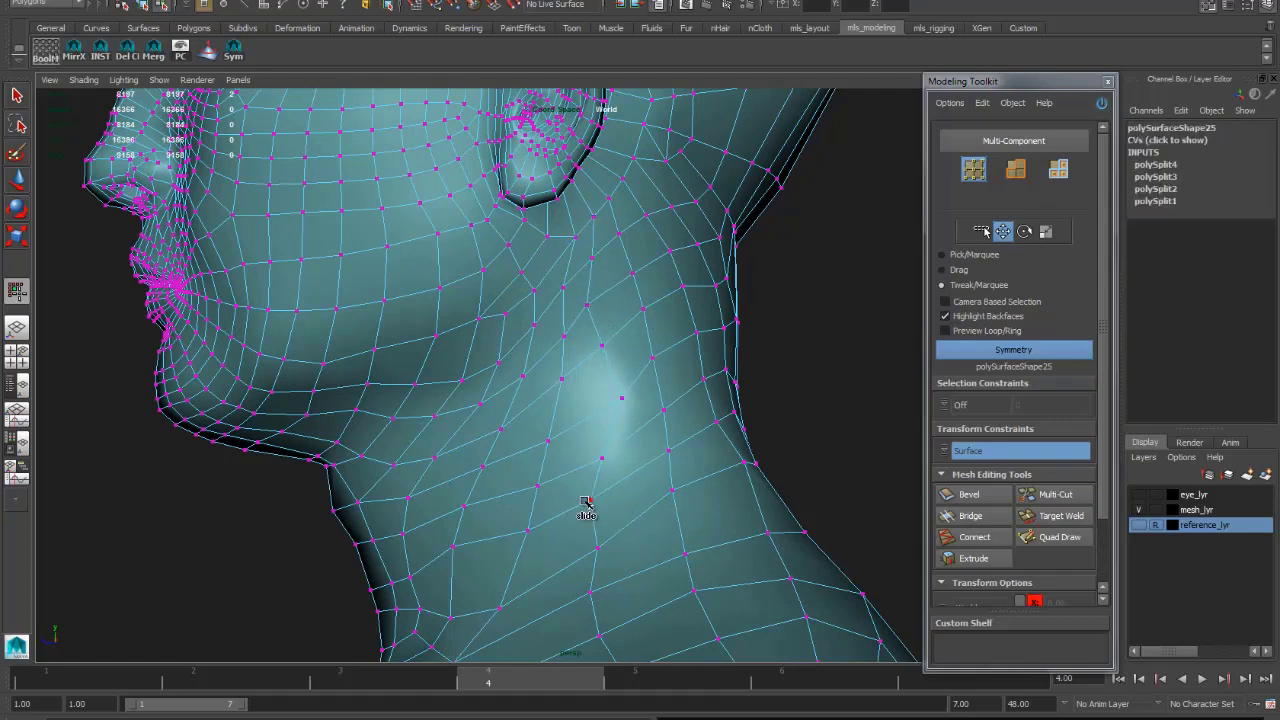
left_click_drag(583, 509, 605, 263, "alt")
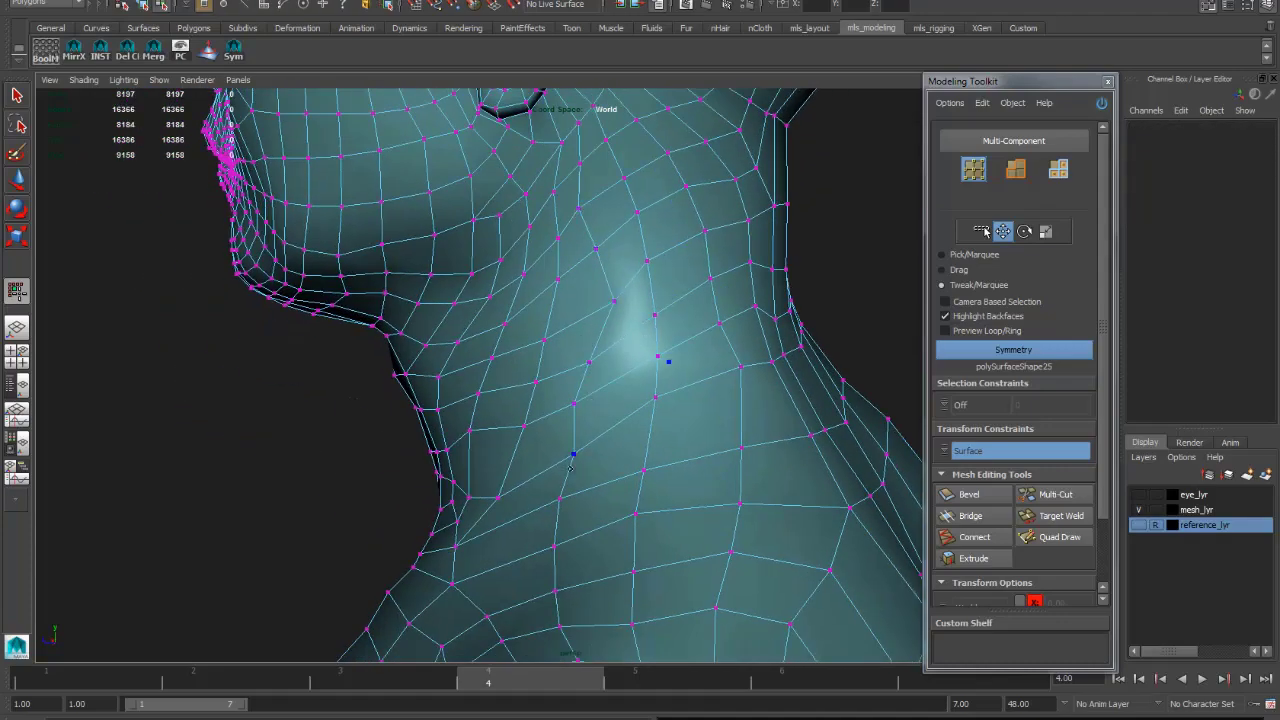
left_click_drag(563, 547, 629, 344, "alt")
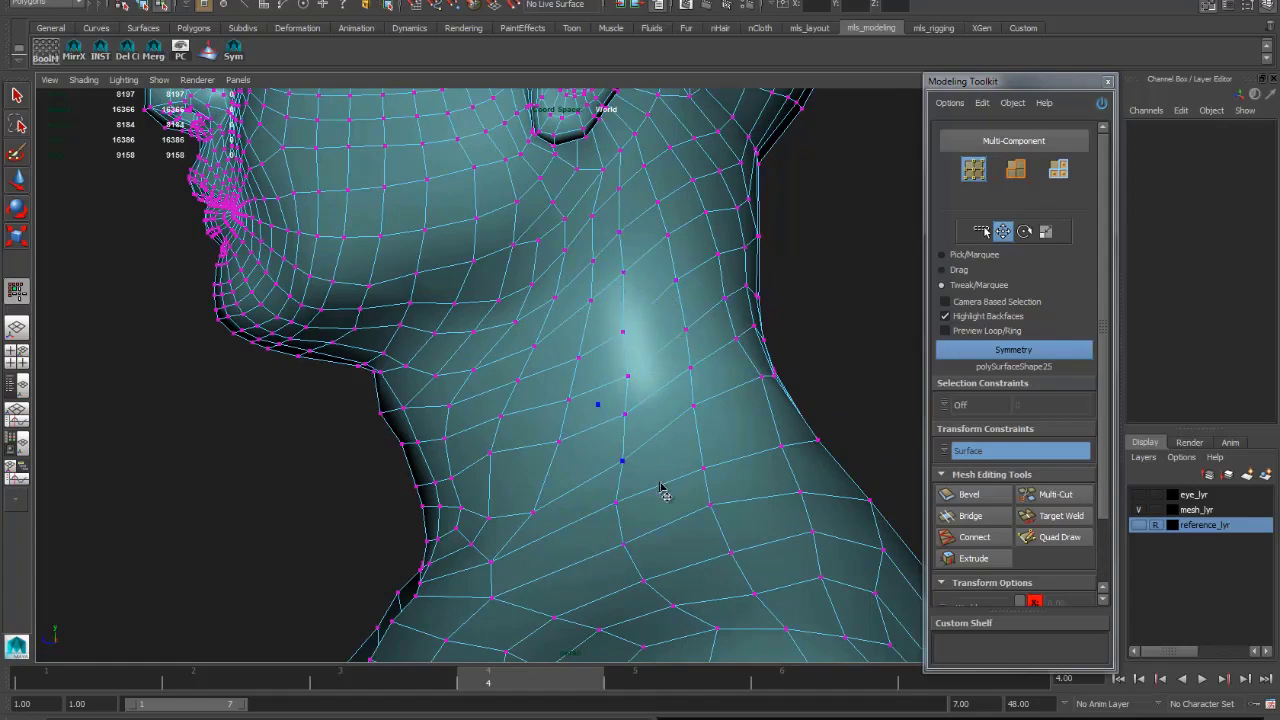
left_click_drag(660, 490, 648, 228, "alt")
left_click_drag(613, 403, 590, 388, "alt")
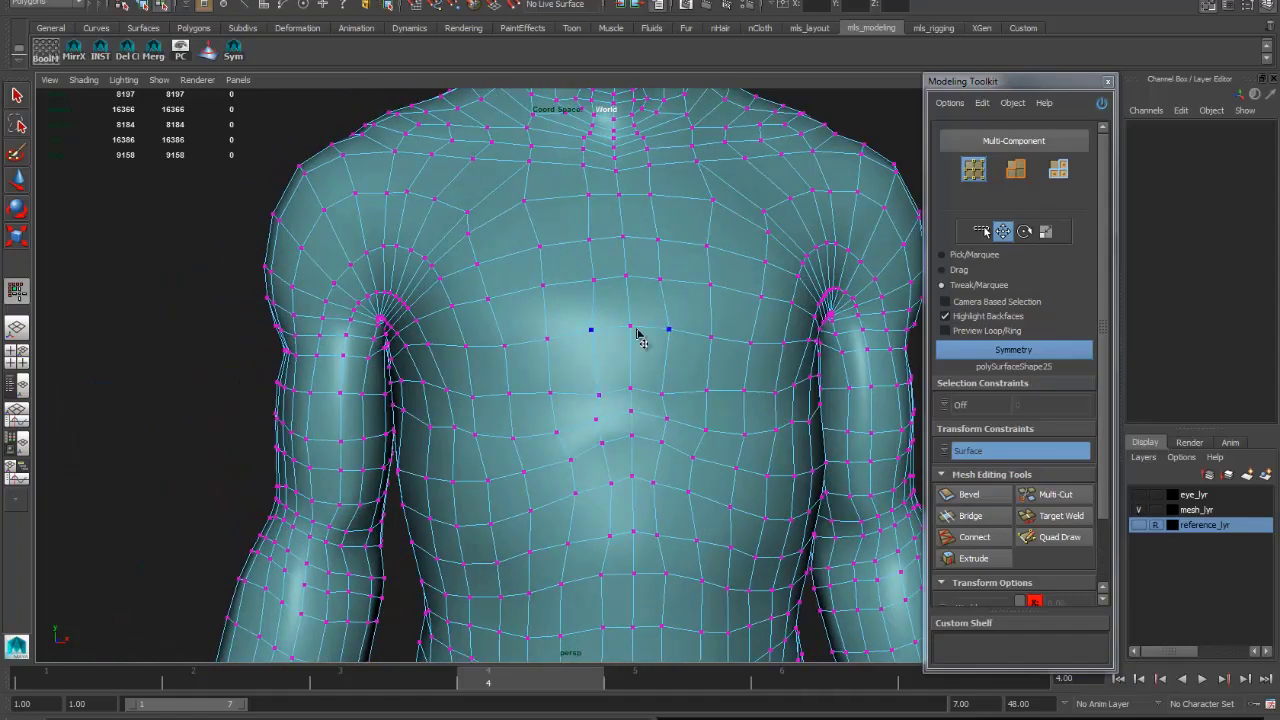
- Orbit around the shoulder, neck and upper arm to inspect the slid vertices
left_click_drag(637, 336, 634, 270, "alt")
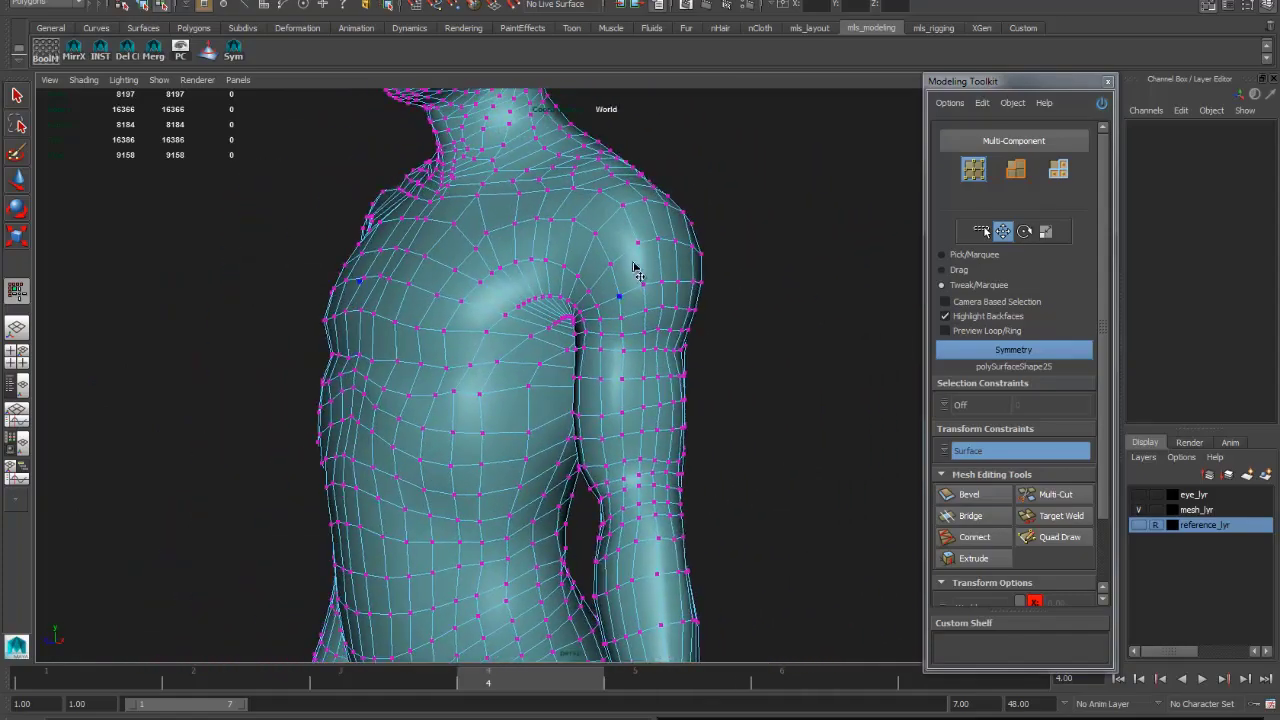
right_click_drag(634, 270, 497, 272, "alt")
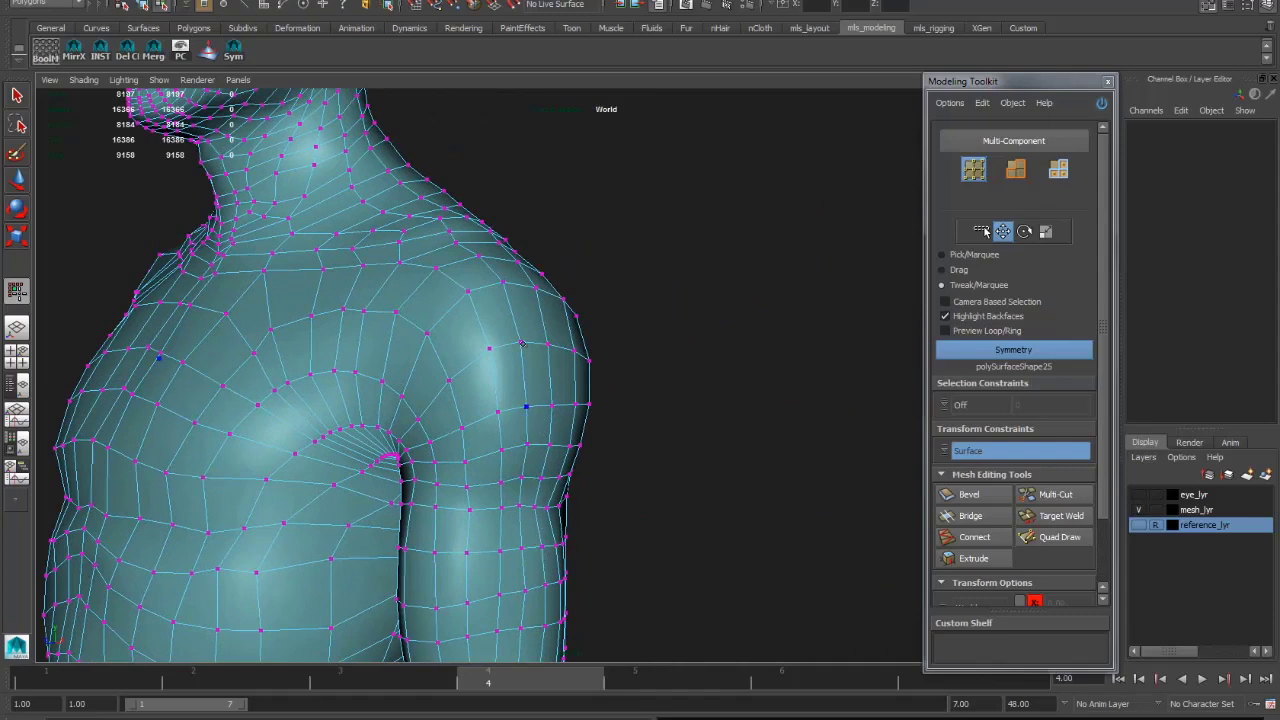
mouse_move(530, 332)
right_mouse_down("alt")
mouse_move(480, 363)
mouse_move(524, 309)
right_mouse_up("alt")
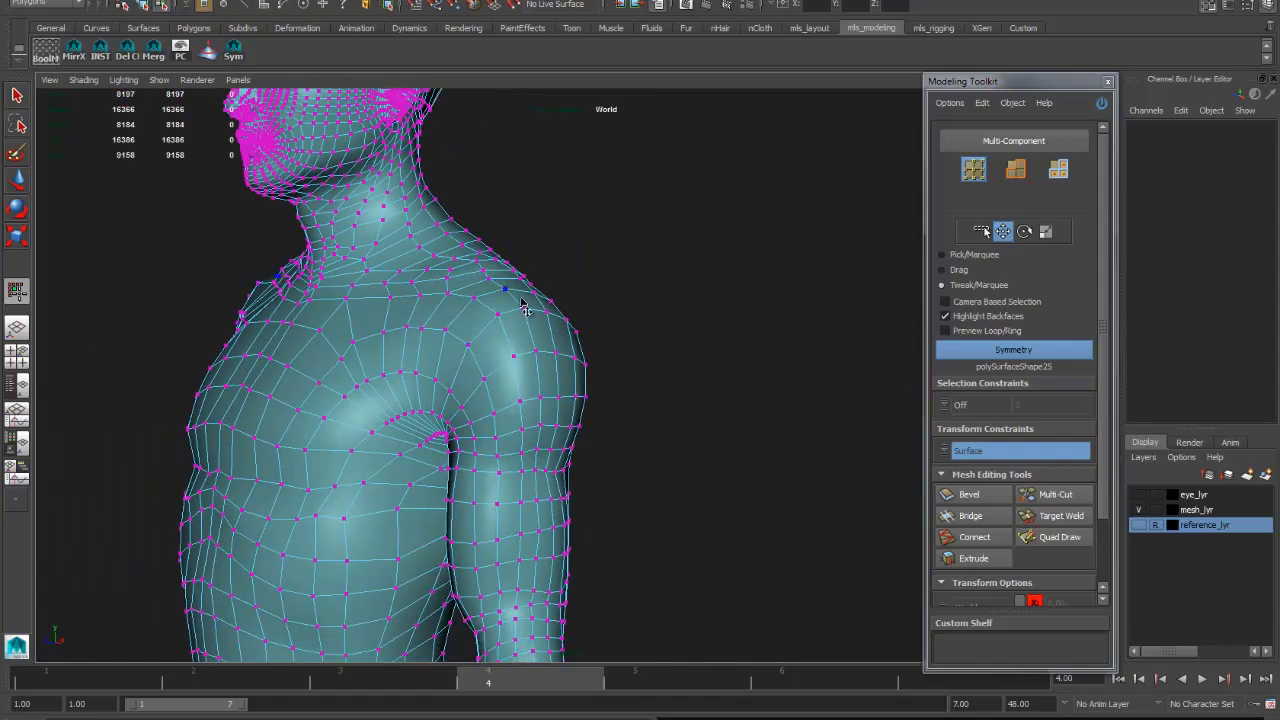
left_click_drag(524, 512, 553, 437, "alt")
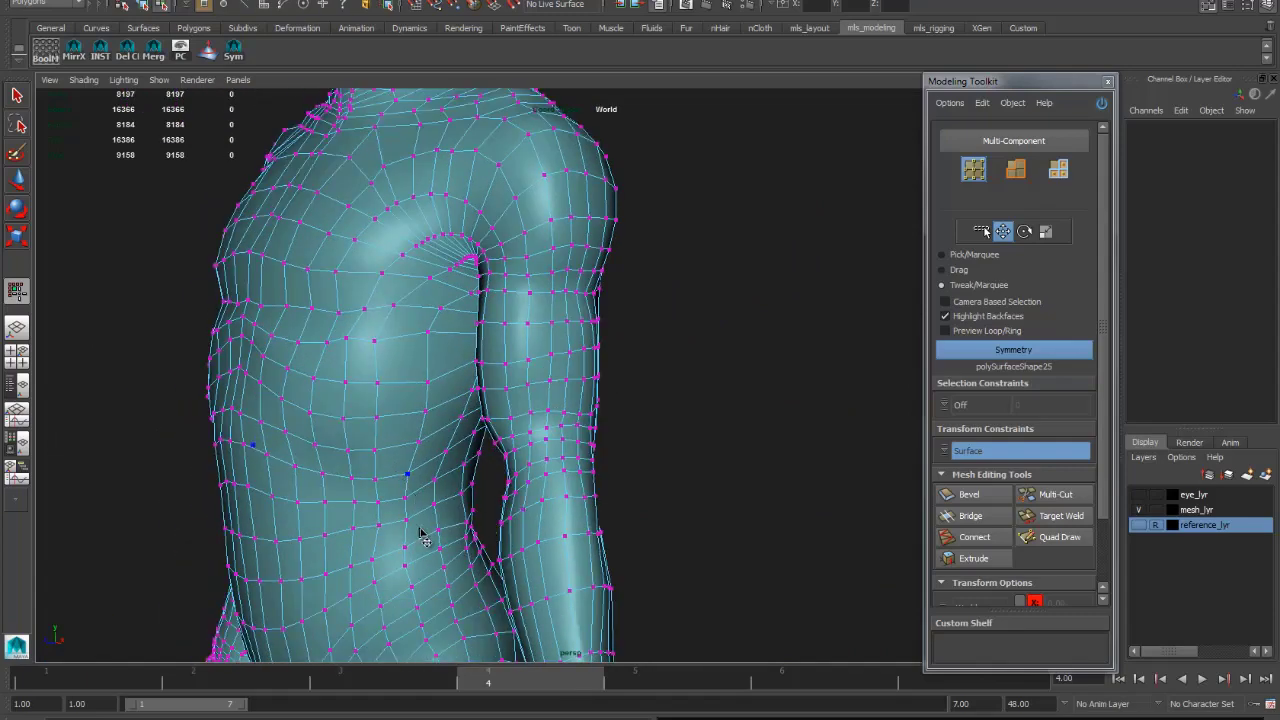
left_click_drag(481, 314, 577, 375, "alt")
left_click_drag(487, 360, 560, 372, "alt")
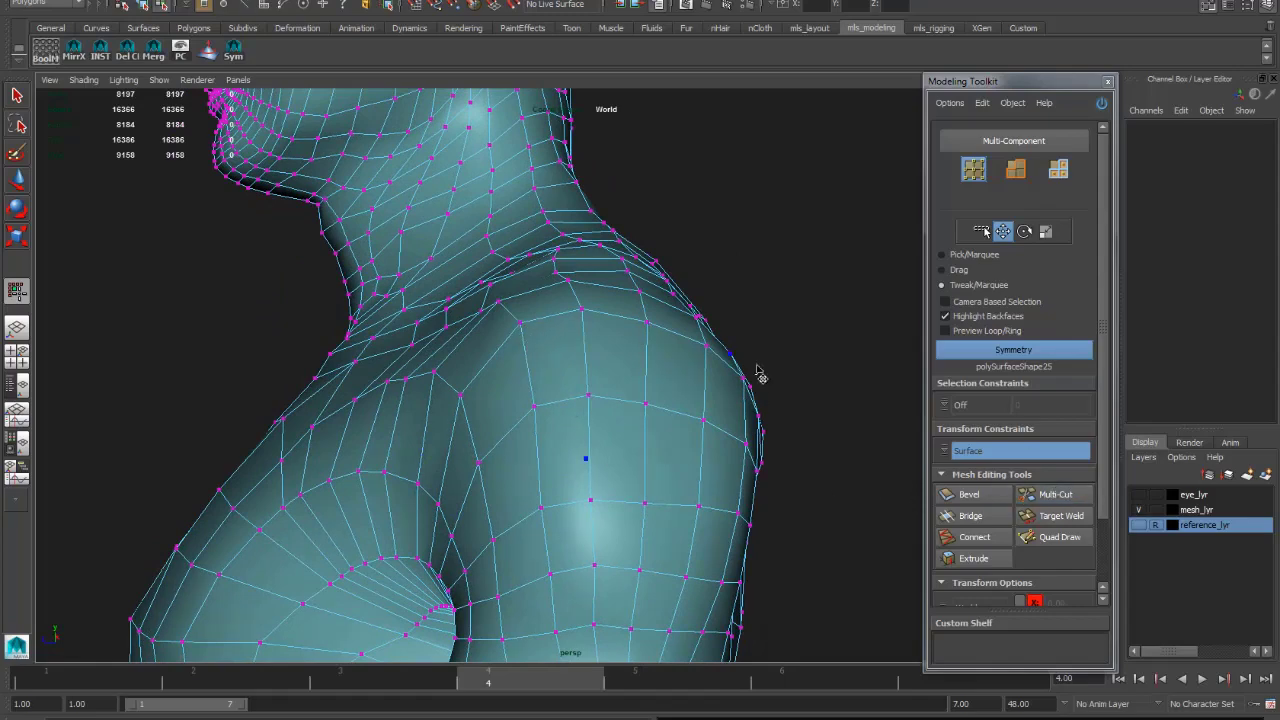
left_click_drag(759, 374, 502, 298, "alt")
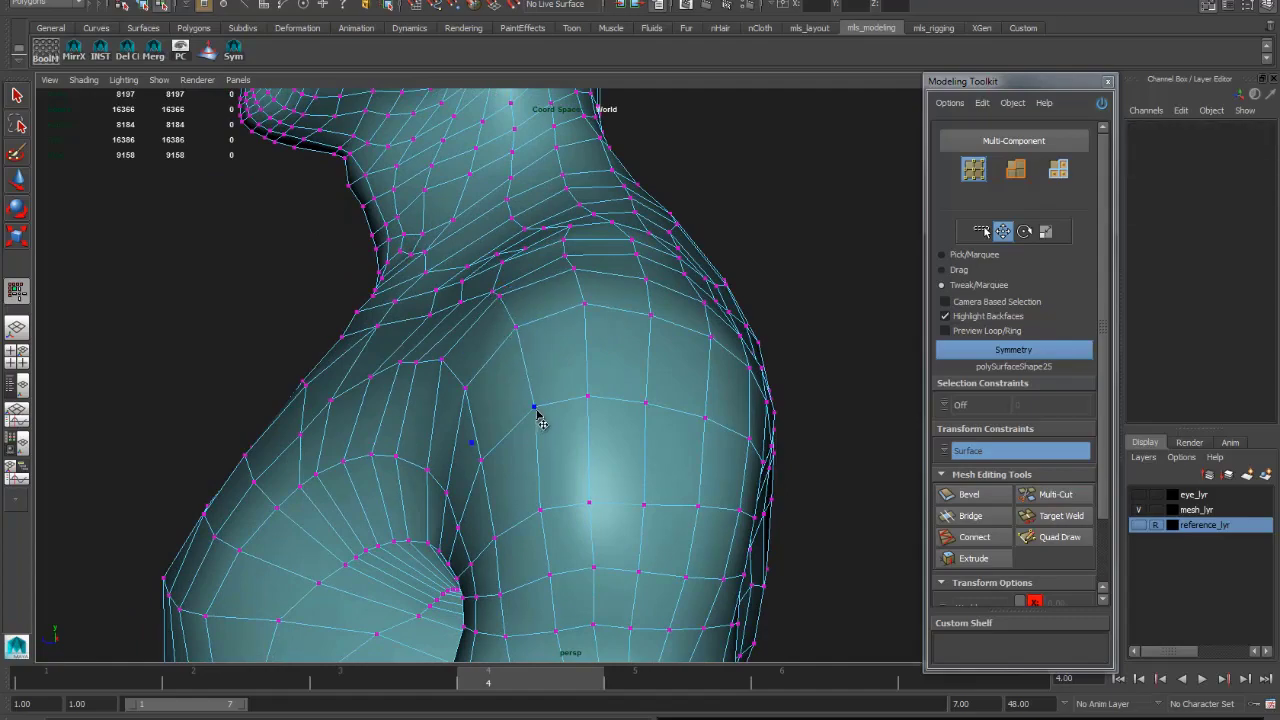
left_click_drag(540, 422, 669, 393, "alt")
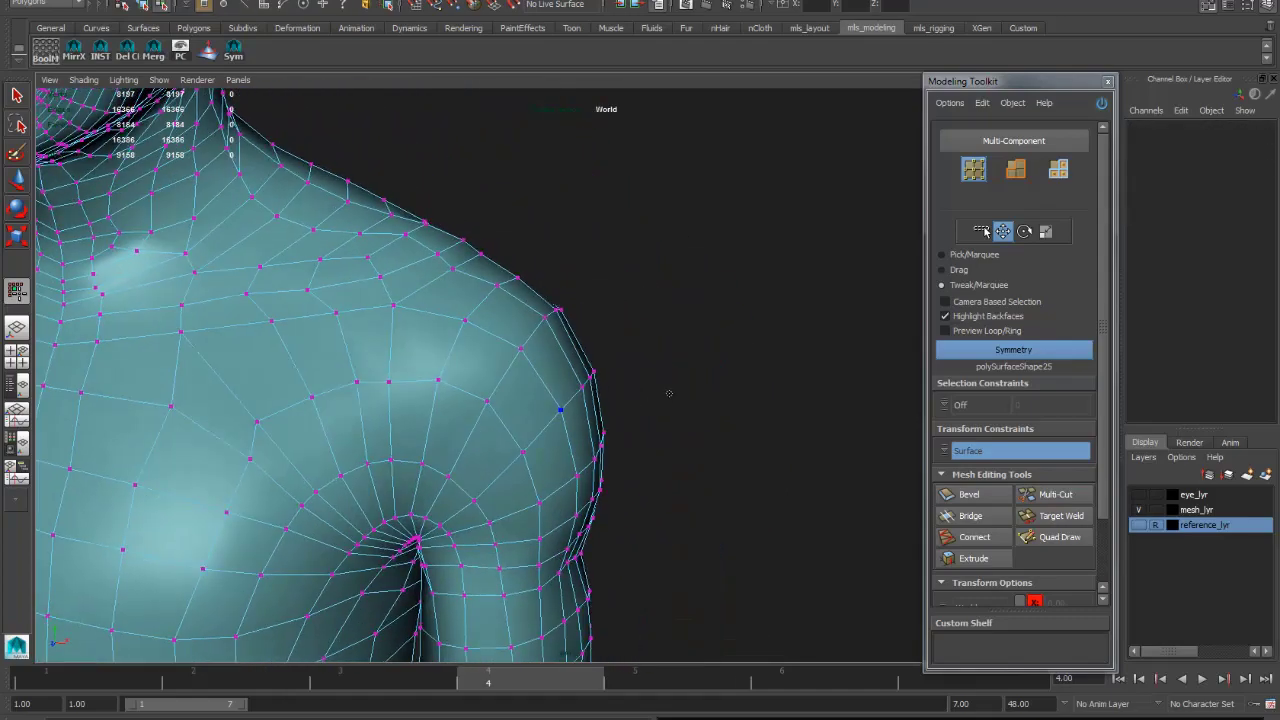
- Return the mesh to Object Mode and zoom out to the full body
right_click_drag(630, 320, 600, 339)
right_click_drag(783, 351, 240, 380, "alt")
left_click_drag(530, 340, 617, 331, "alt")
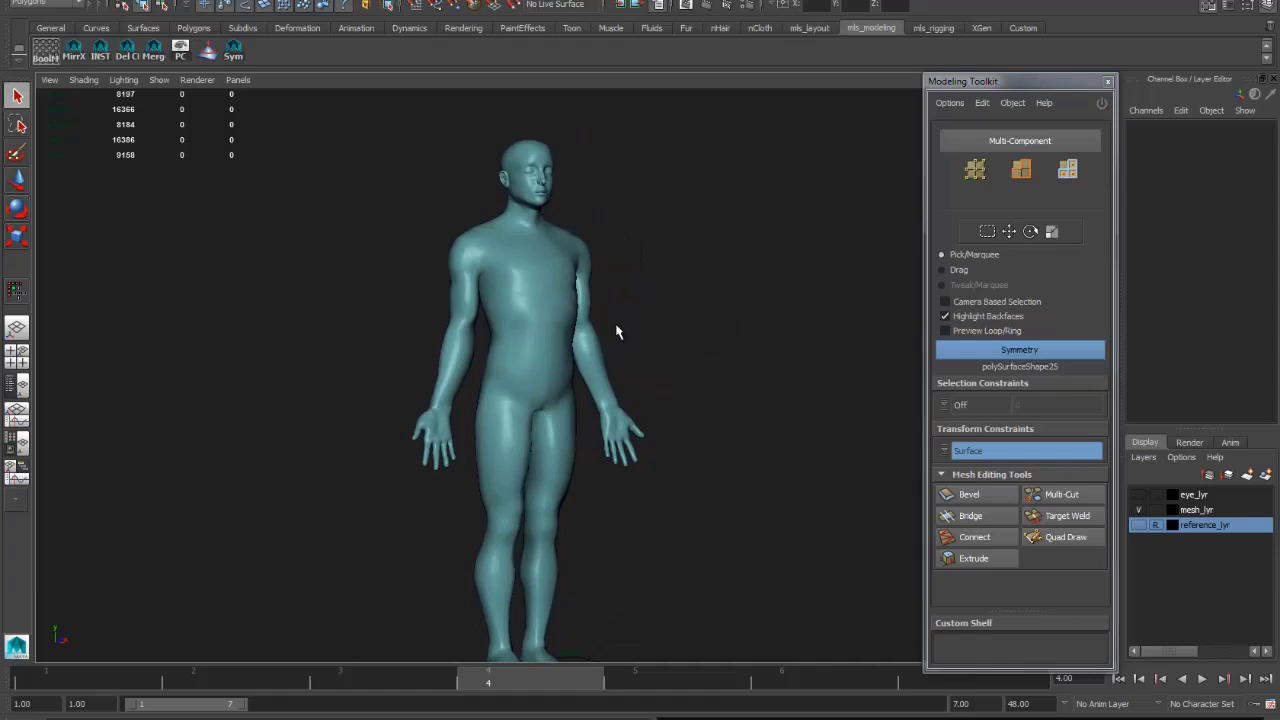
left_click_drag(674, 365, 298, 378, "alt")
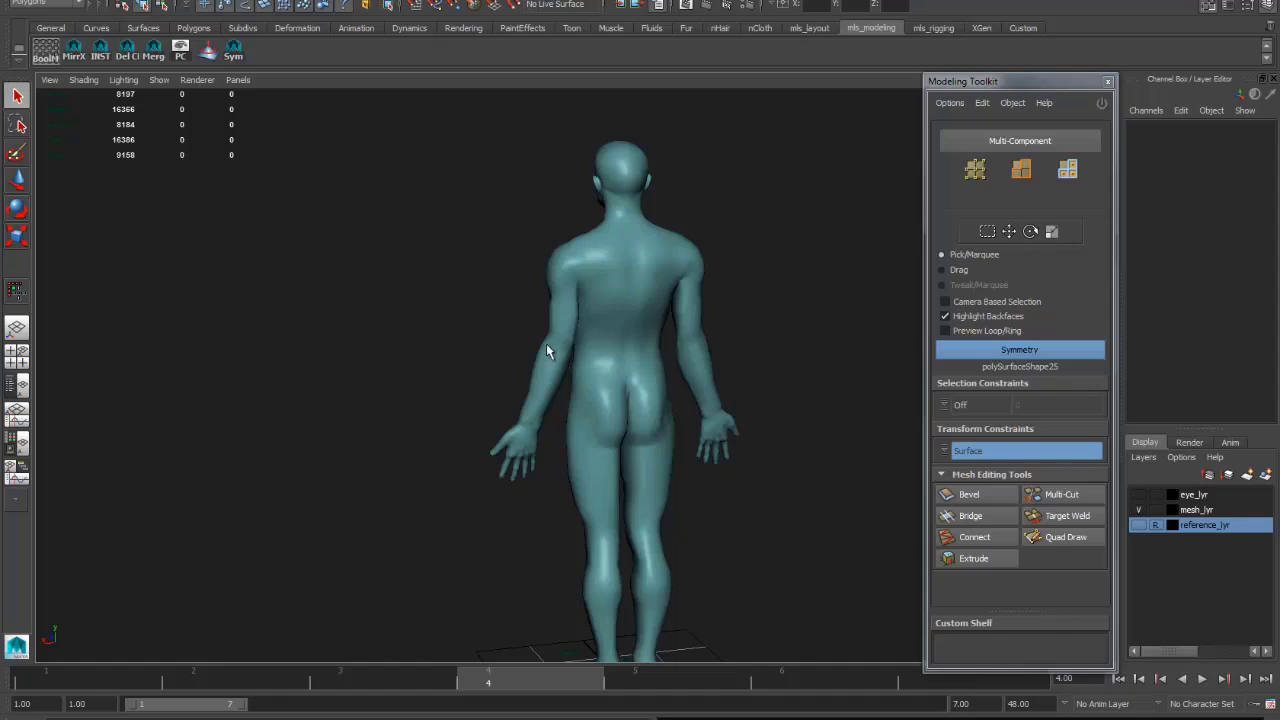
left_click_drag(546, 345, 786, 310, "alt")
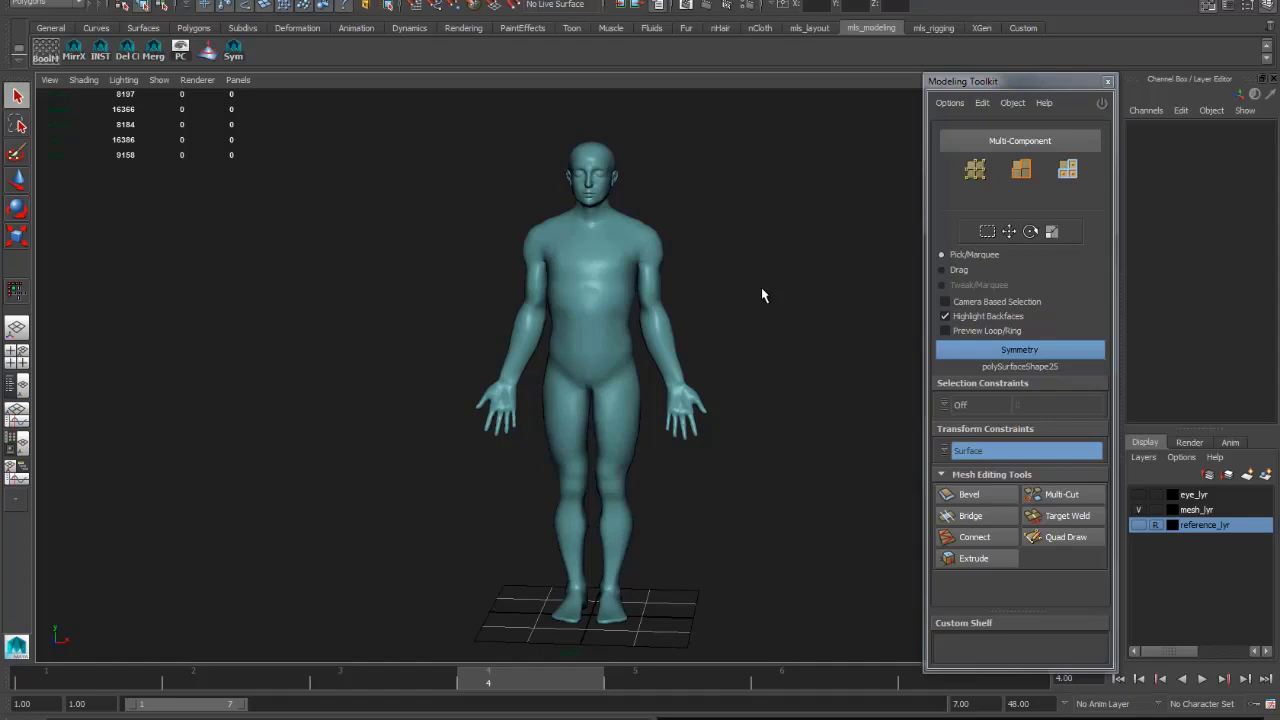
scroll(761, 287, "up", 5)
left_click_drag(834, 337, 737, 343, "alt")
scroll(650, 387, "up", 4)
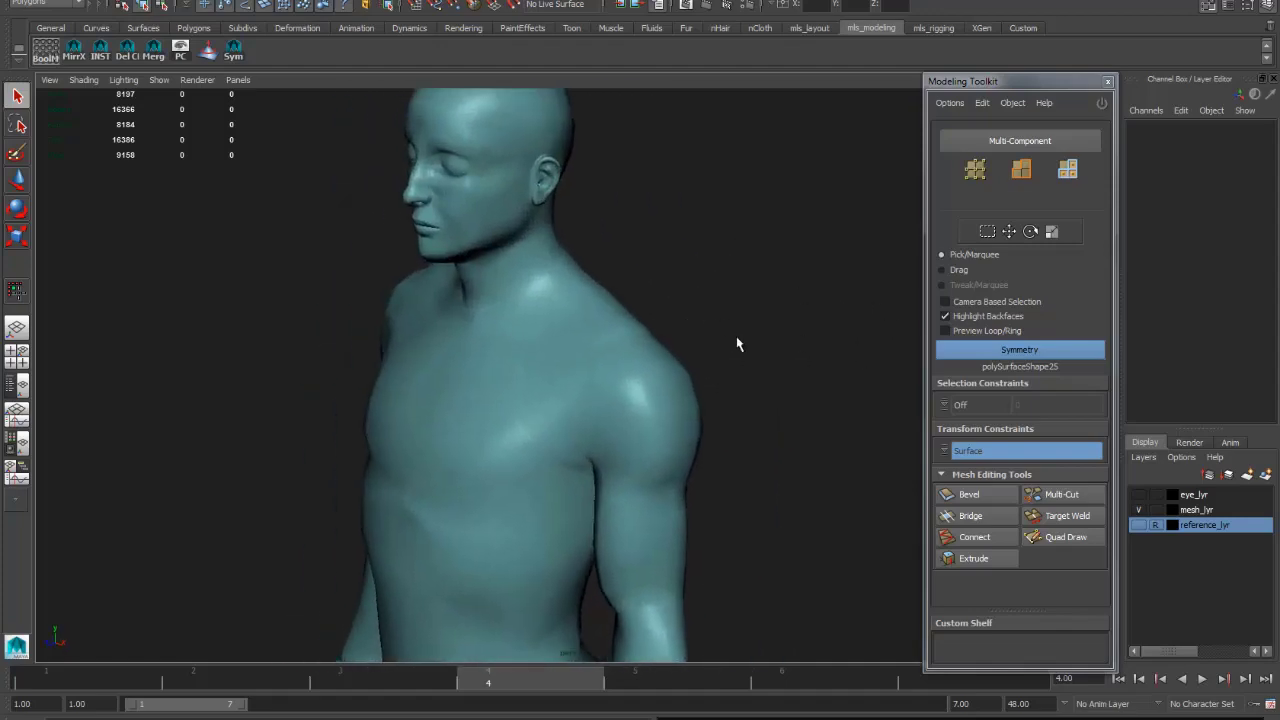
left_click(604, 343)
left_click_drag(604, 343, 745, 370, "alt")
left_click(745, 370)
right_click_drag(837, 374, 505, 373, "alt")
left_click_drag(505, 373, 640, 408, "alt")
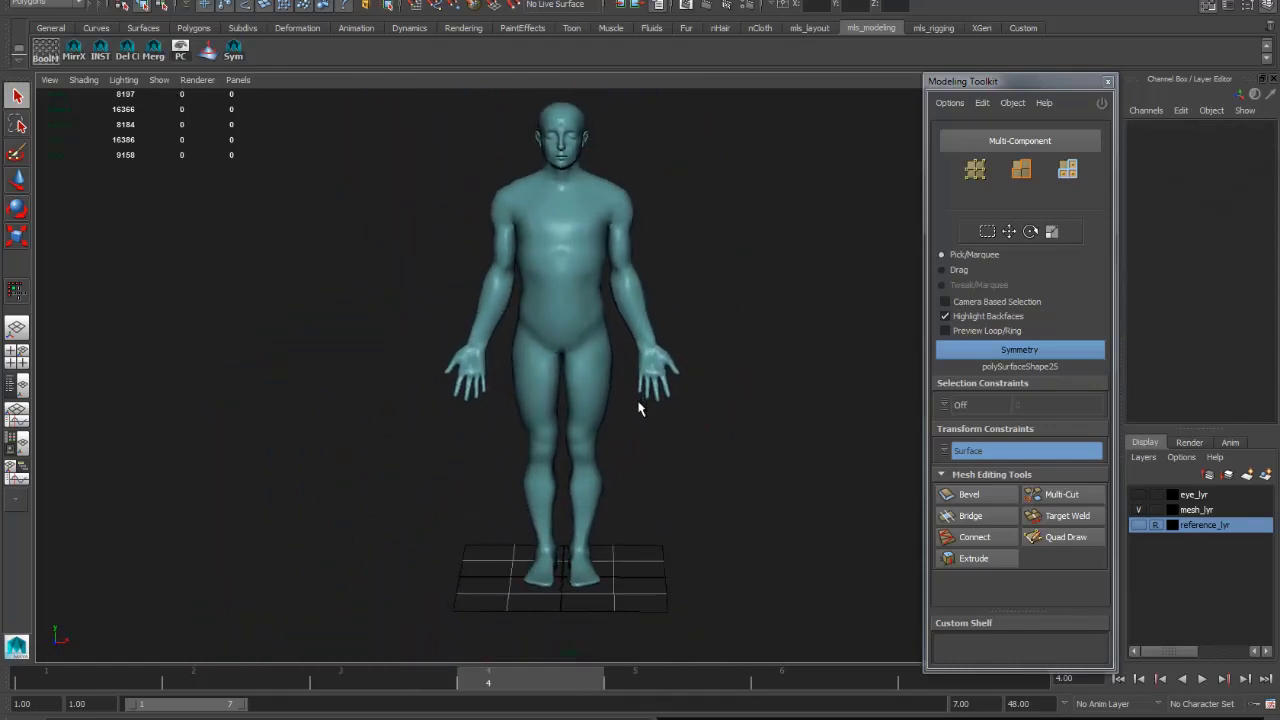
left_click_drag(660, 455, 606, 451, "alt")
right_click_drag(606, 451, 642, 383, "alt")
left_click_drag(642, 383, 430, 328, "alt")
left_click(339, 347)
scroll(531, 371, "up", 5)
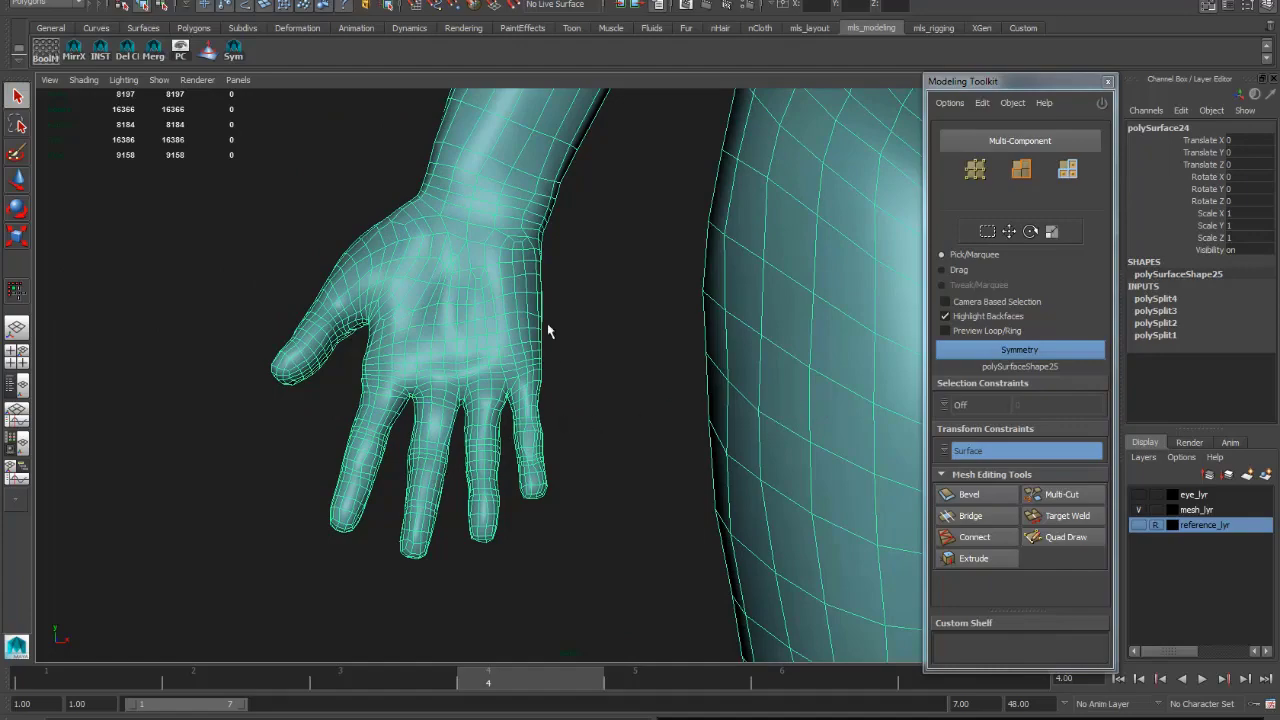
scroll(688, 372, "down", 6)
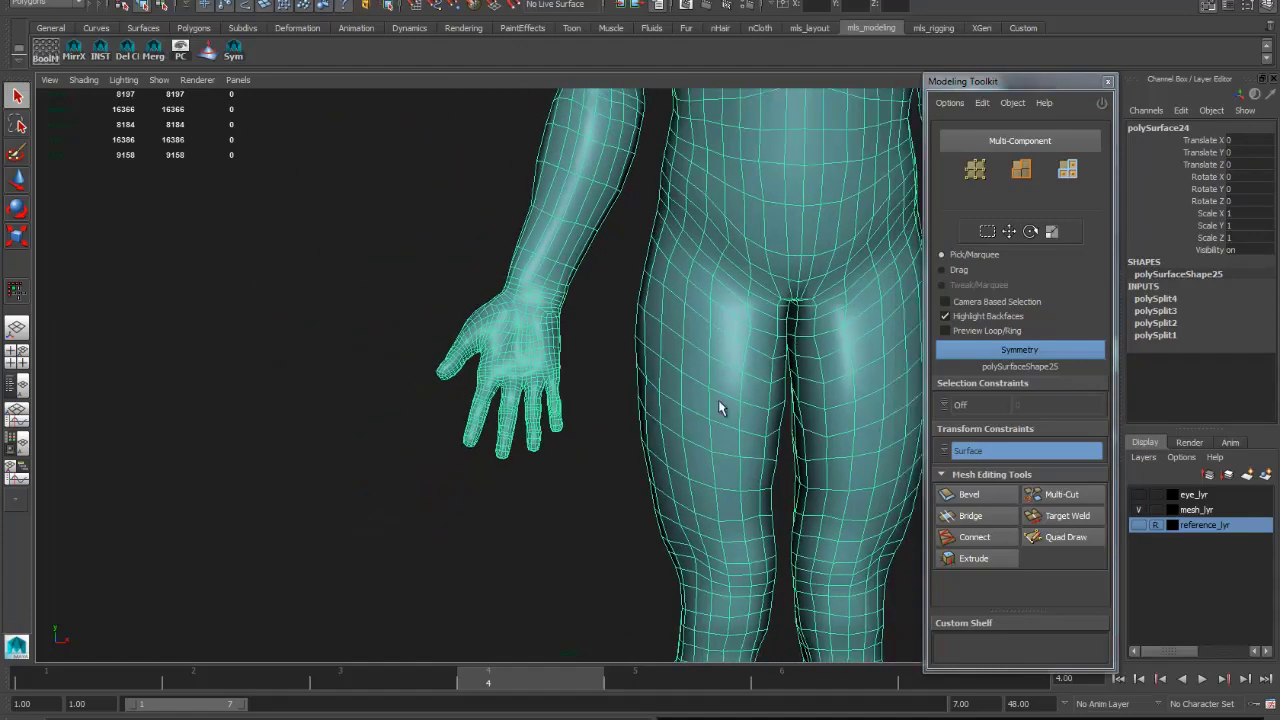
middle_click_drag(597, 497, 609, 441, "alt")
left_click_drag(609, 441, 307, 424, "alt")
left_click_drag(536, 424, 632, 417, "alt")
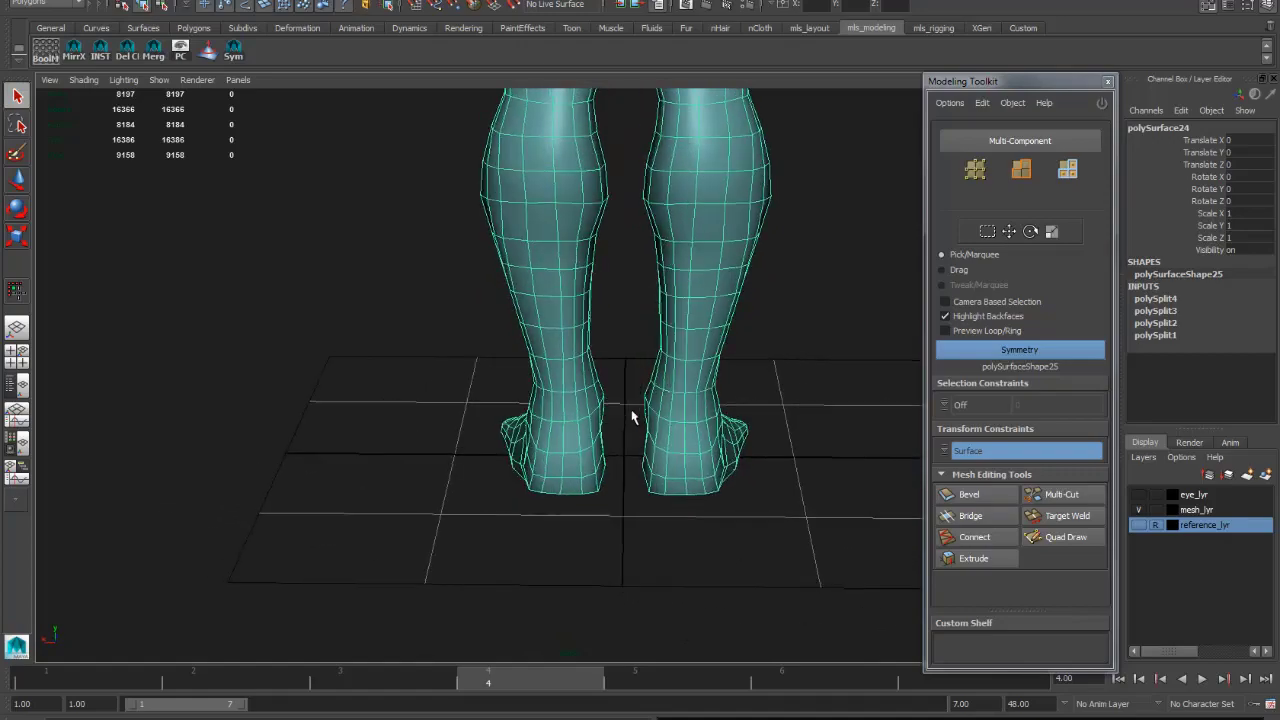
left_click_drag(529, 425, 748, 383, "alt")
right_click_drag(748, 383, 500, 300, "alt")
middle_click_drag(500, 300, 580, 430, "alt")
left_click_drag(580, 430, 490, 376, "alt")
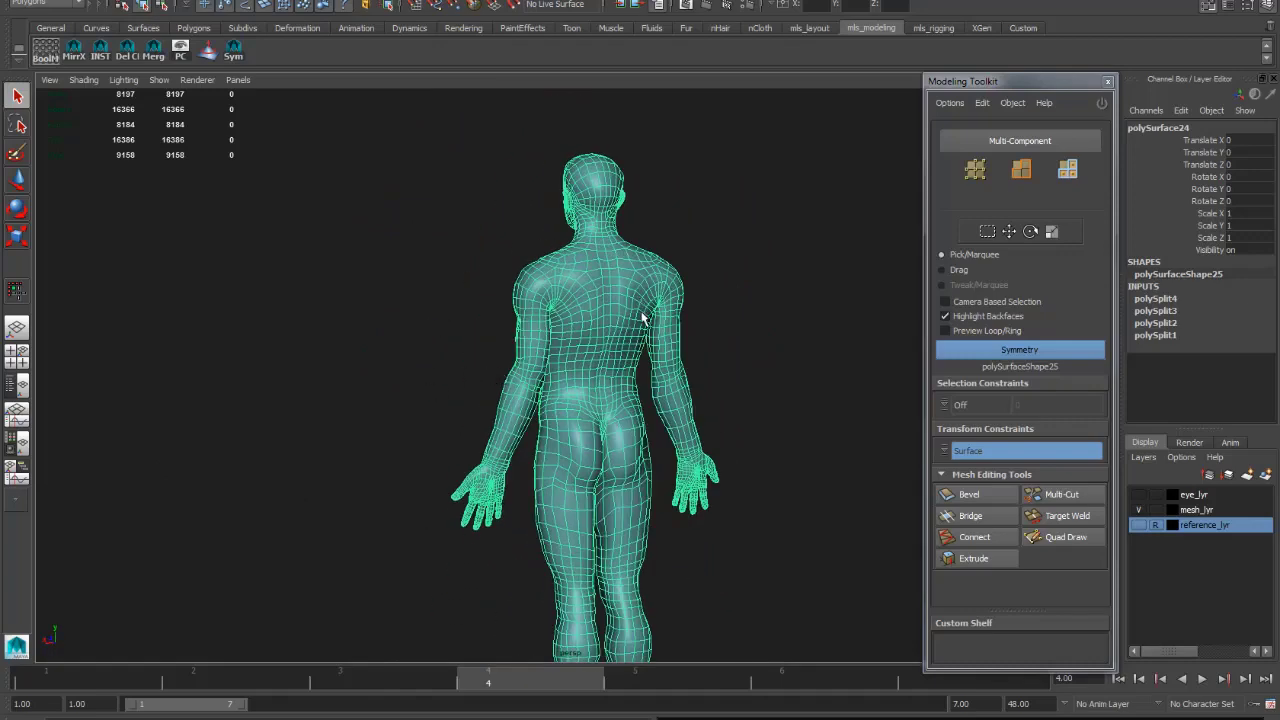
left_click_drag(643, 318, 588, 395, "alt")
left_click(829, 305)
scroll(829, 305, "down", 3)
left_click_drag(511, 403, 768, 405, "alt")
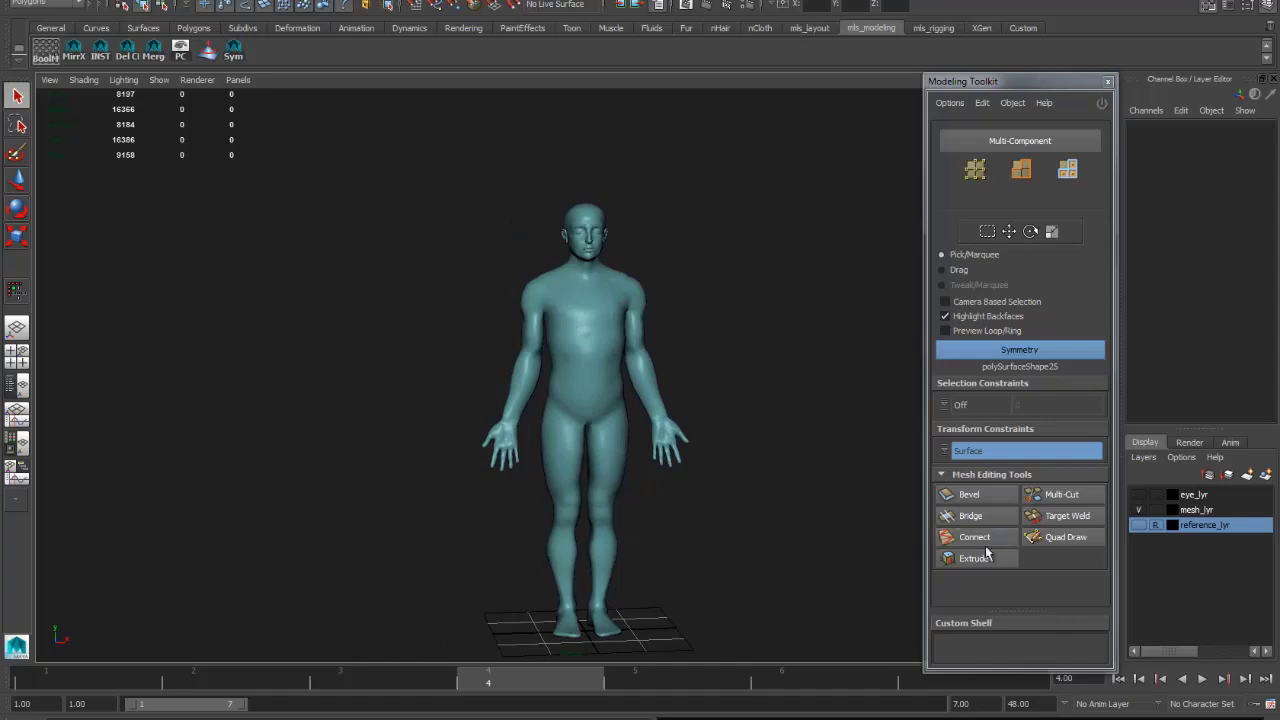
- Toggle reference_lyr visibility on and off to compare the body against the reference
left_click(1137, 525)
left_click_drag(734, 472, 556, 504, "alt")
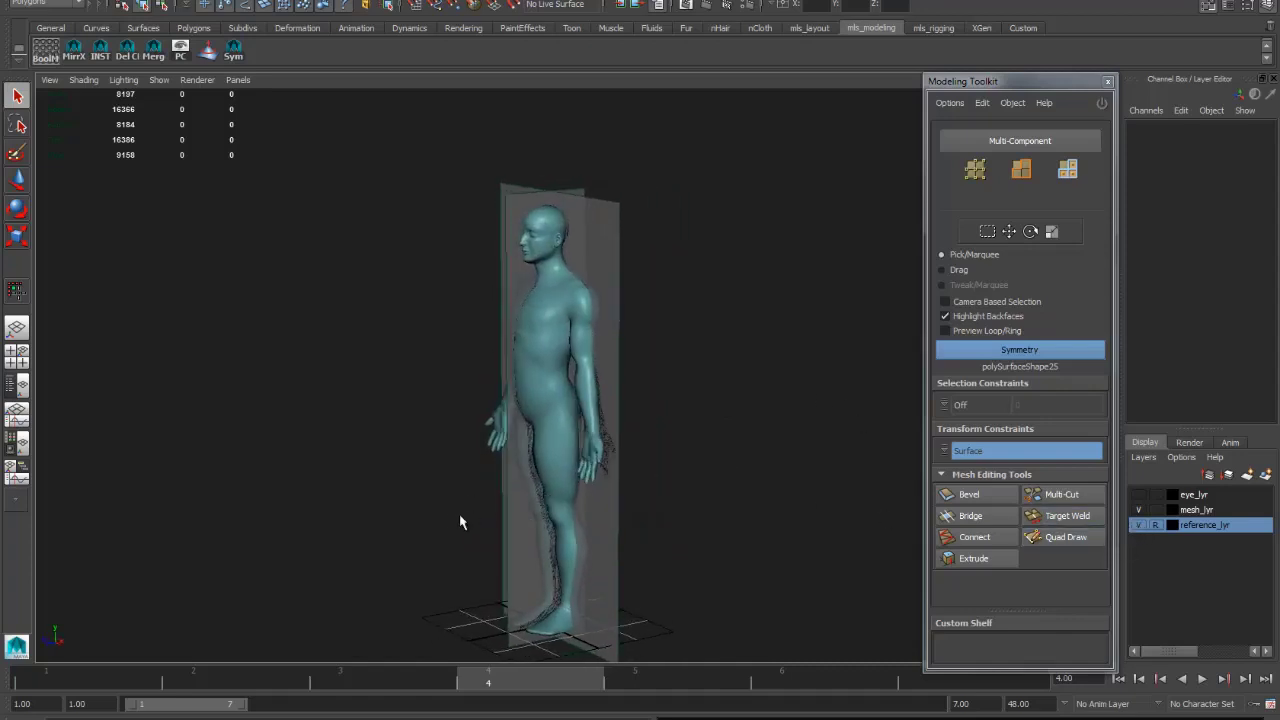
left_click(1138, 525)
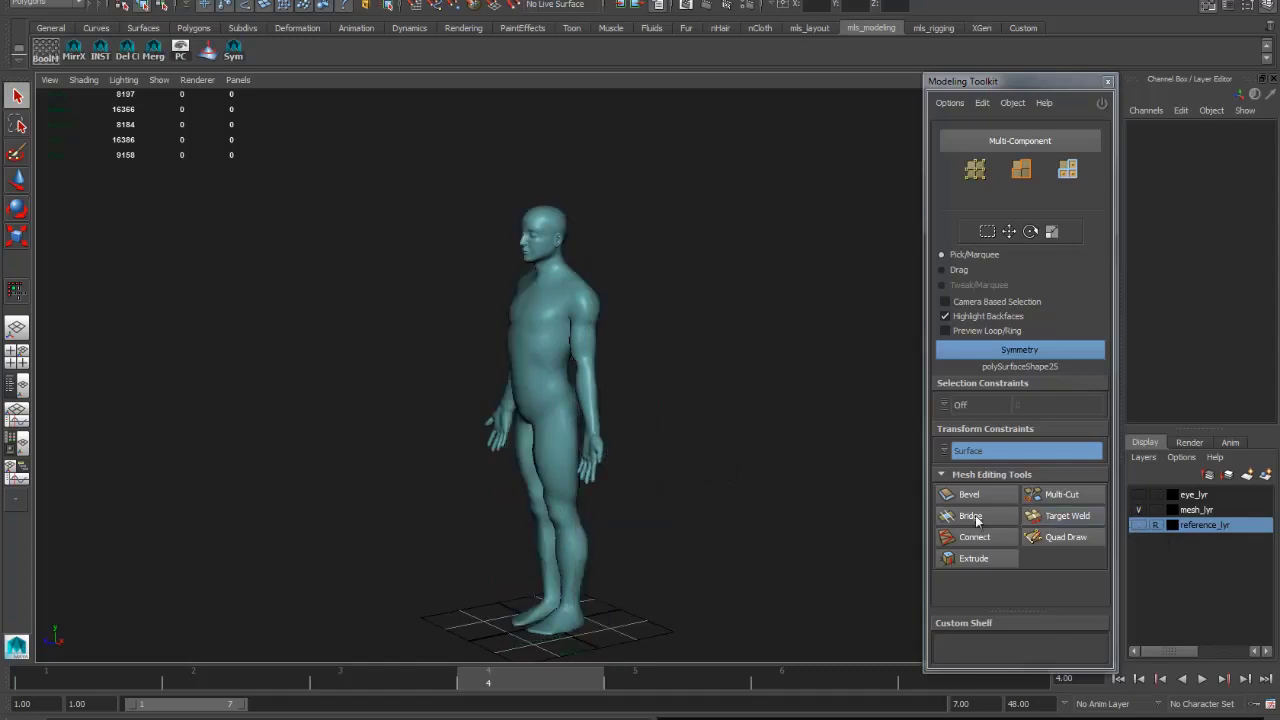
left_click_drag(556, 443, 563, 404, "alt")
scroll(726, 343, "up", 5)
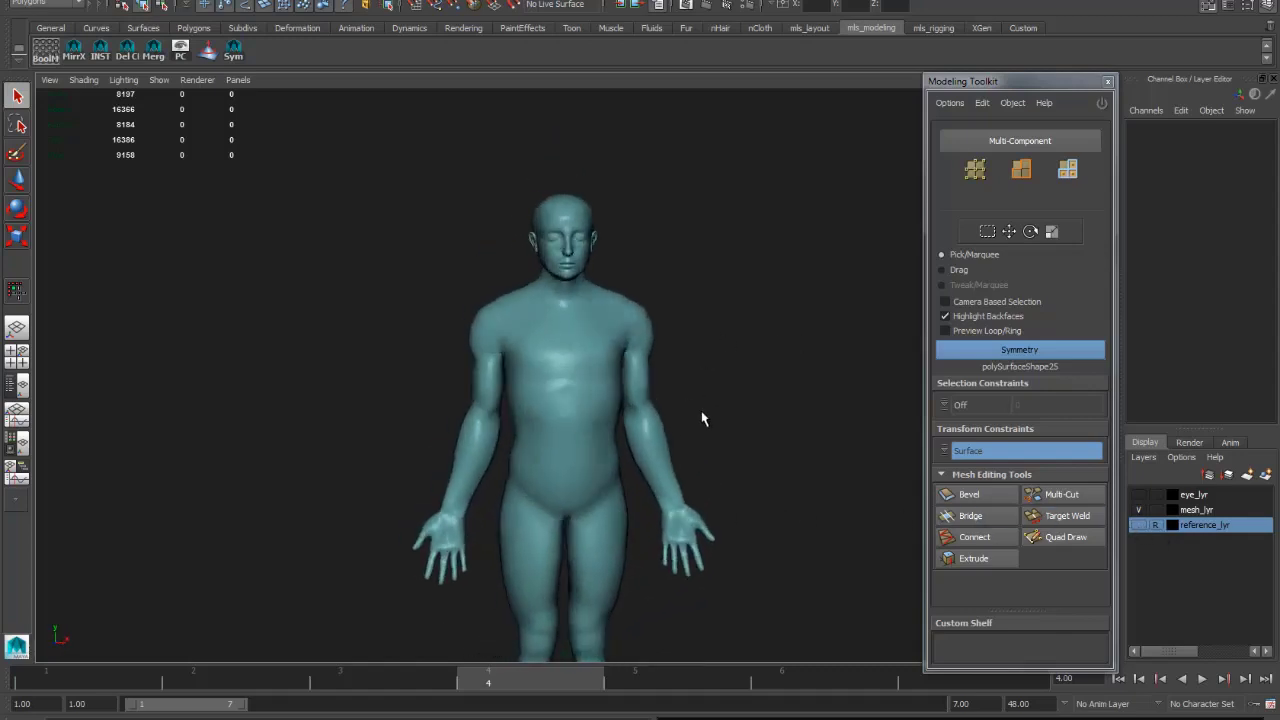
mouse_move(773, 381)
left_mouse_down("alt")
mouse_move(731, 414)
mouse_move(805, 390)
mouse_move(790, 388)
left_mouse_up("alt")
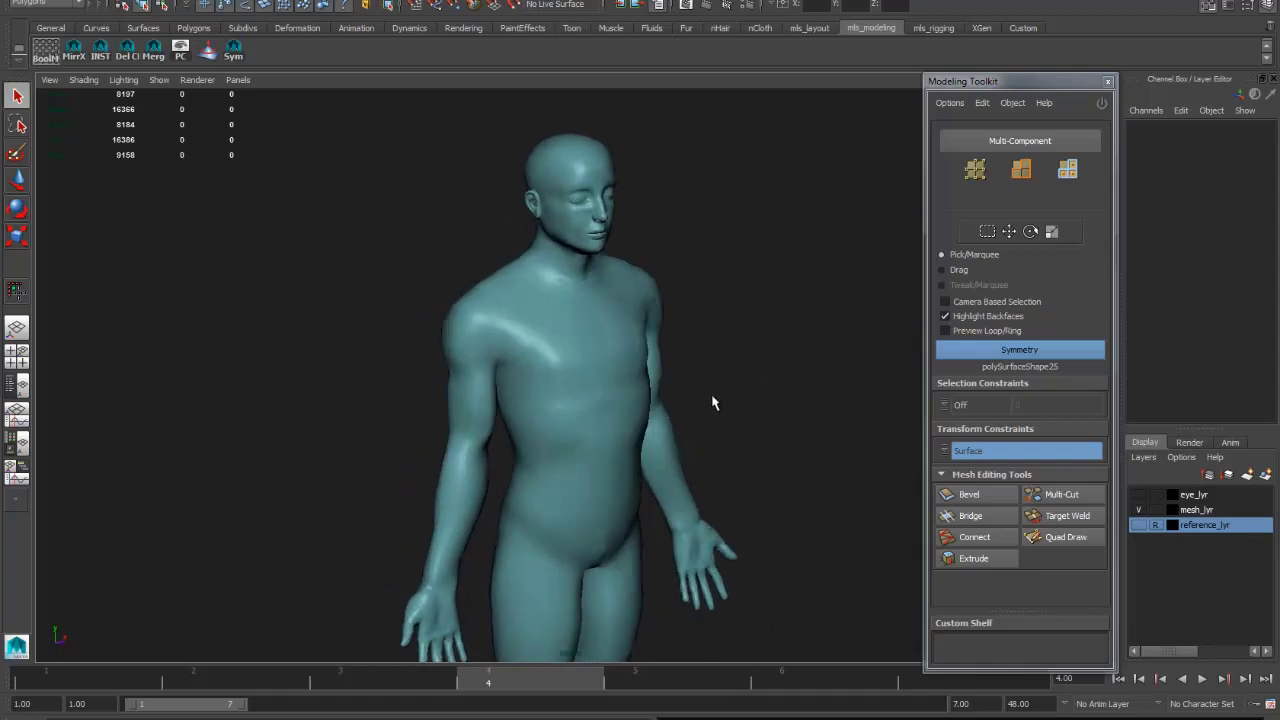
- Show reference_lyr again and compare the torso, arms and legs against the reference planes
left_click(1139, 525)
left_click_drag(802, 460, 537, 402, "alt")
right_click_drag(537, 402, 788, 425, "alt")
left_click_drag(788, 426, 447, 287, "alt")
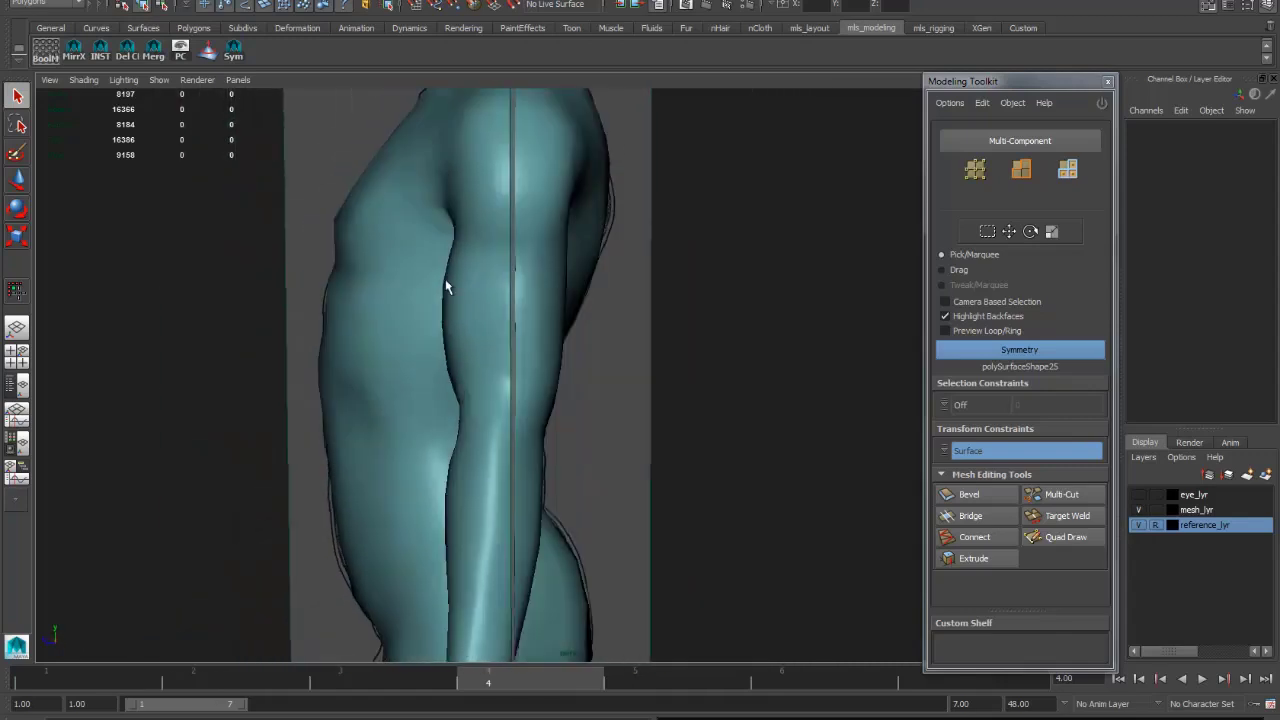
mouse_move(456, 402)
left_mouse_down("alt")
mouse_move(446, 420)
mouse_move(594, 397)
mouse_move(569, 367)
mouse_move(511, 382)
left_mouse_up("alt")
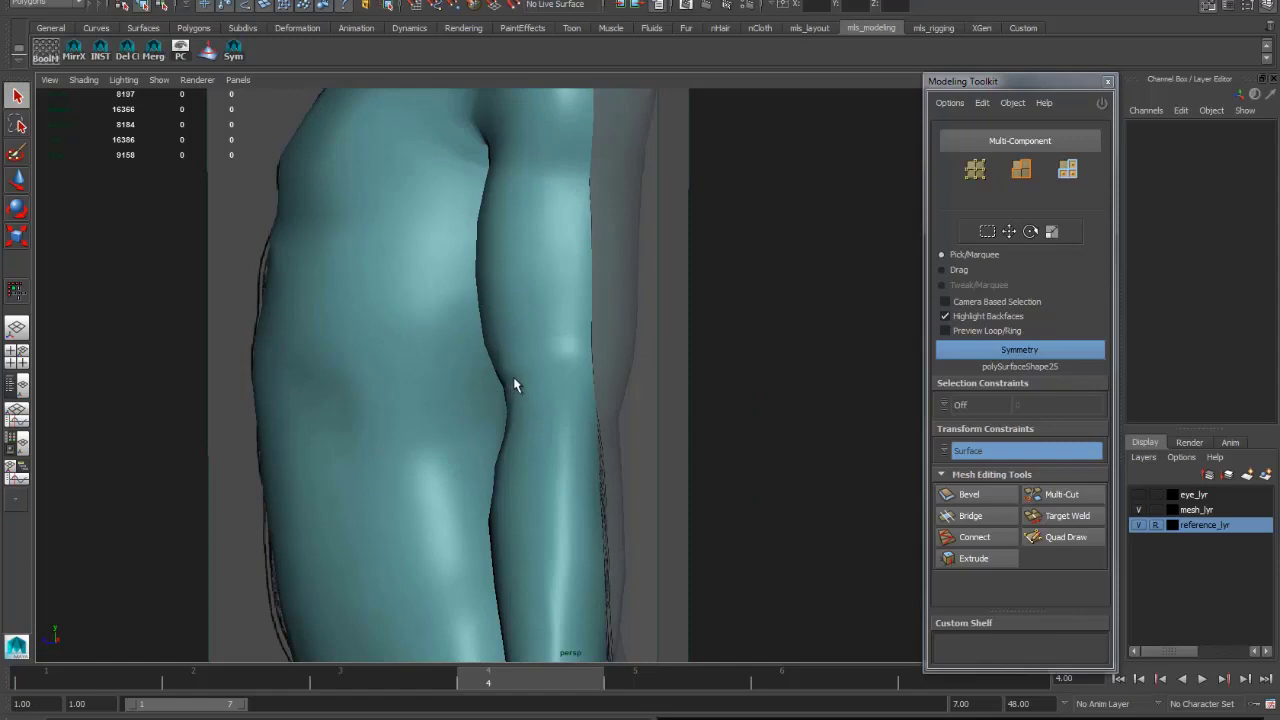
left_click_drag(499, 312, 688, 380, "alt")
right_click_drag(688, 380, 476, 348, "alt")
left_click_drag(476, 348, 516, 347, "alt")
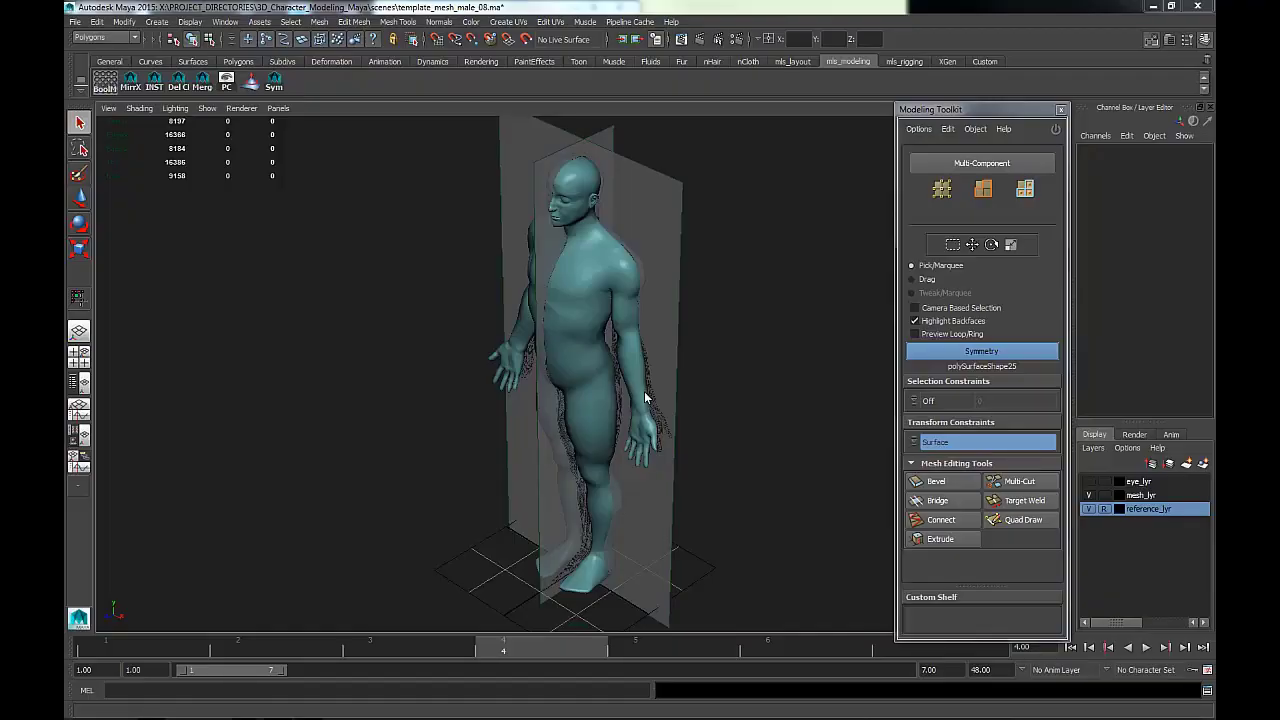
left_click_drag(690, 405, 776, 422, "alt")
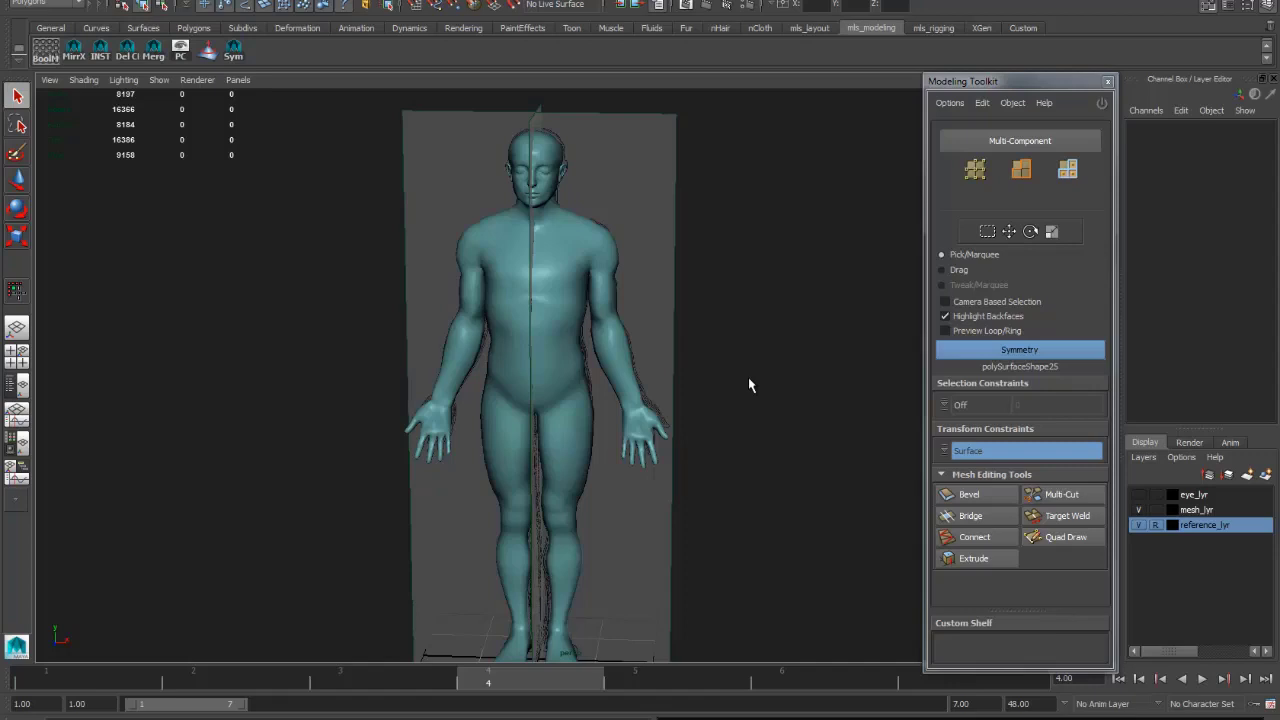
right_click_drag(749, 379, 677, 304, "alt")
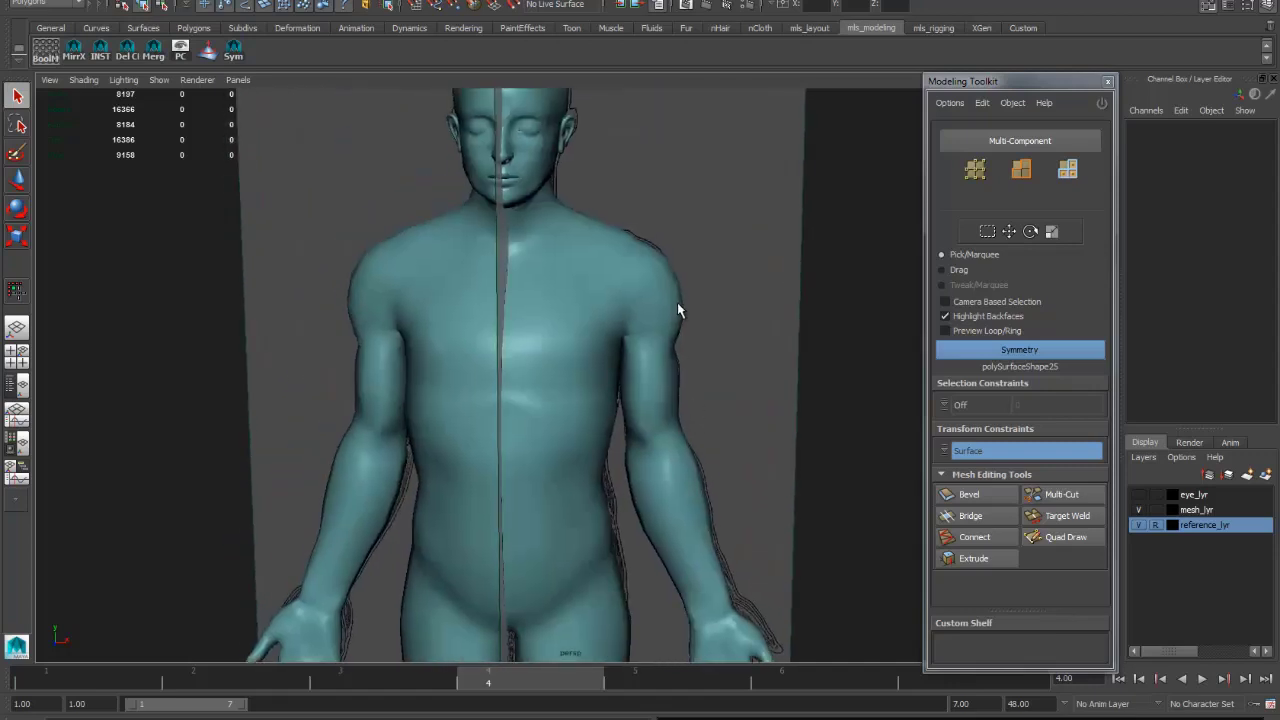
- Activate the Sculpt Geometry Tool on the reselected body mesh with its settings showing
left_click(207, 54)
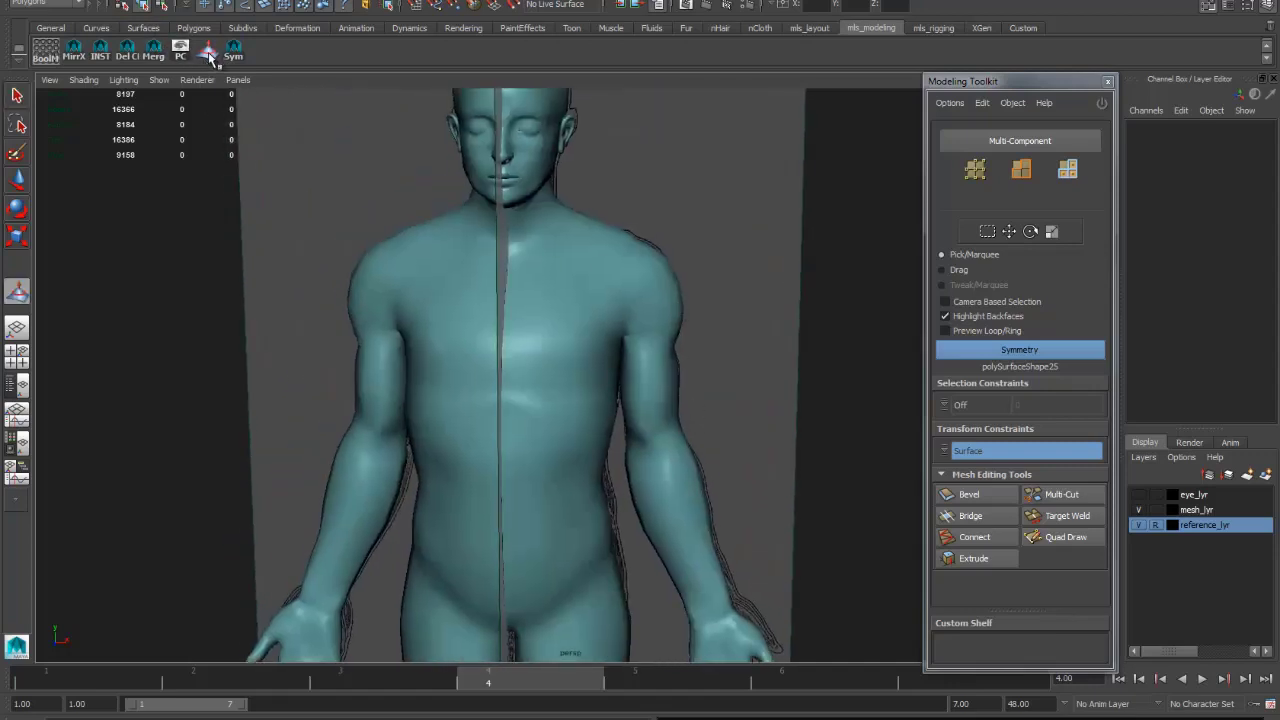
left_click(1248, 8)
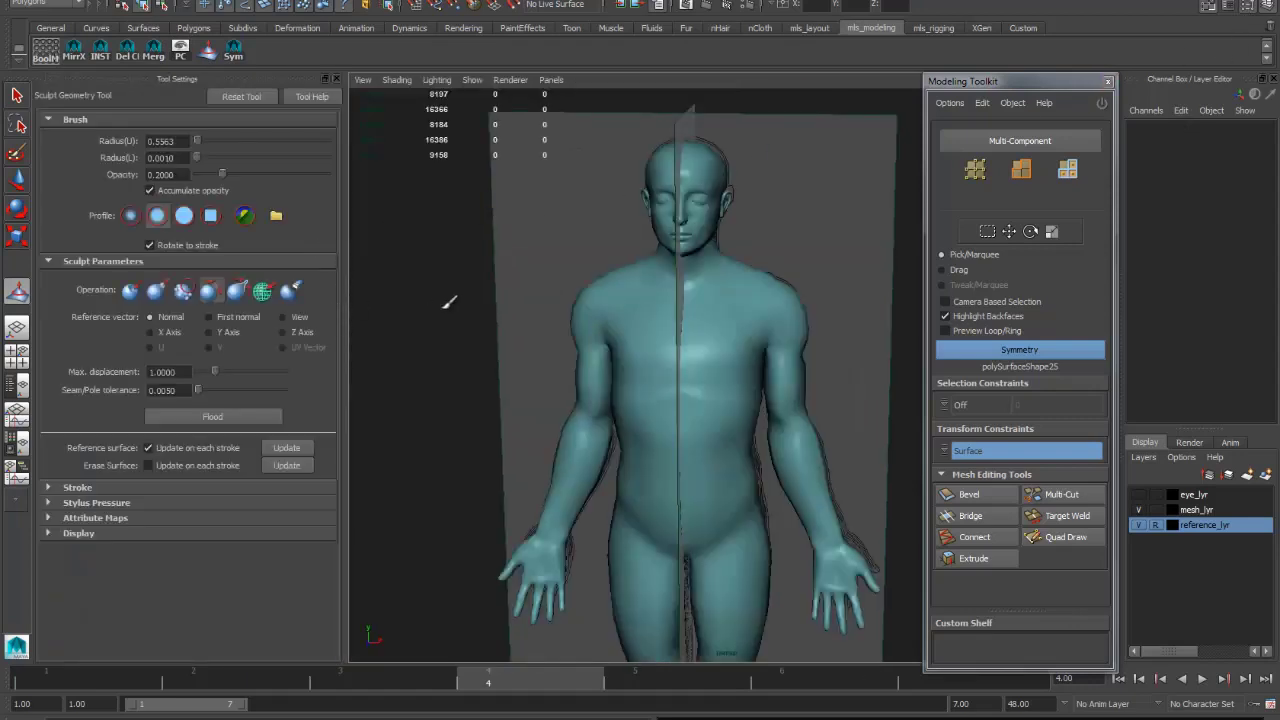
scroll(686, 334, "up", 4)
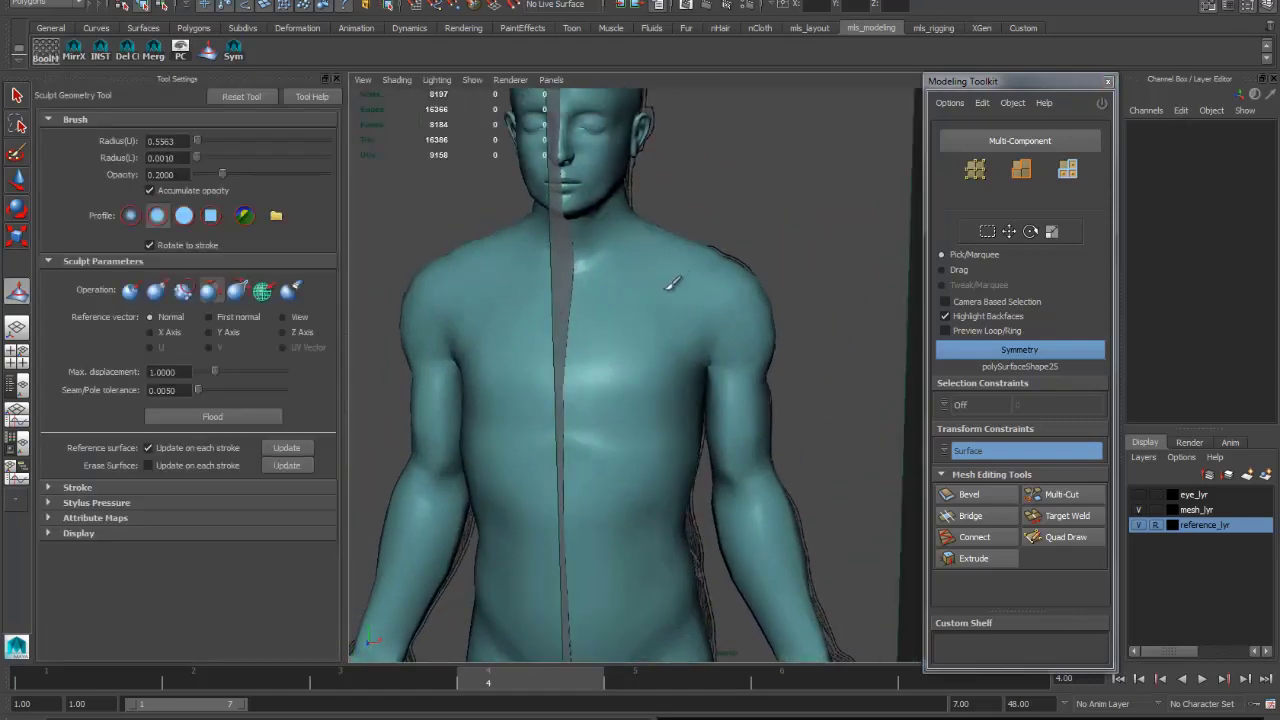
key("q")
left_click(714, 292)
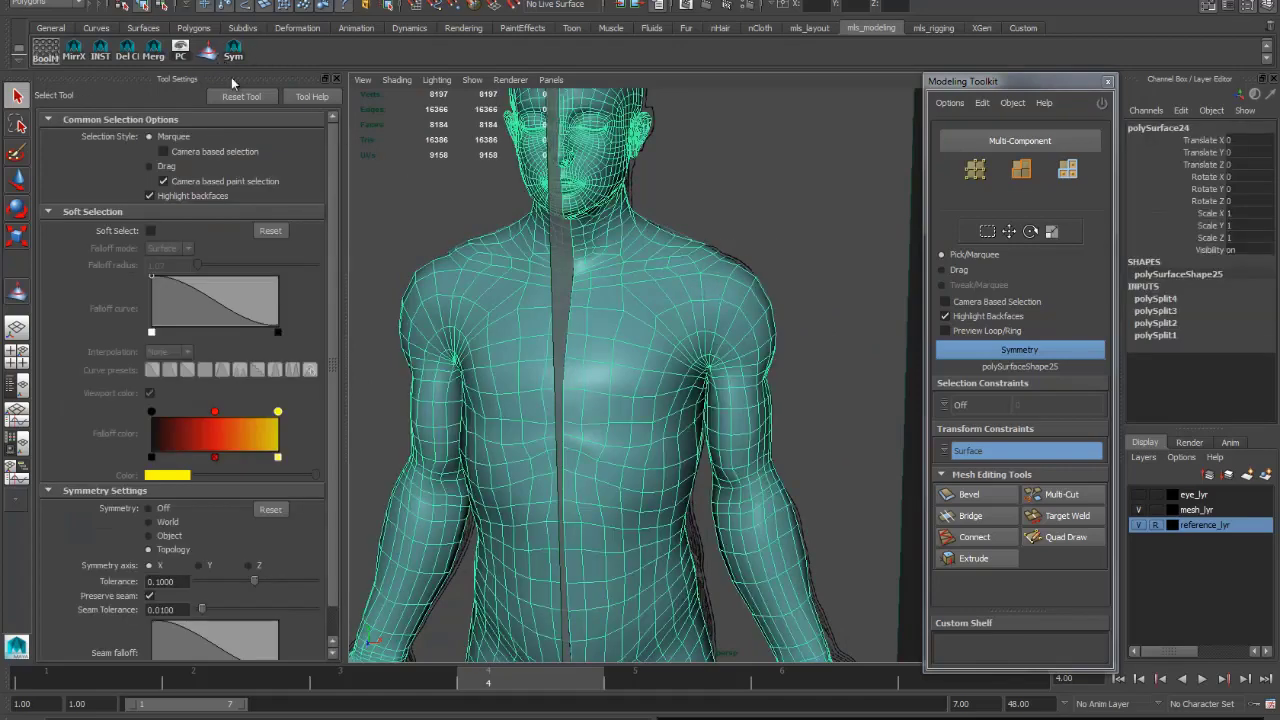
key("y")
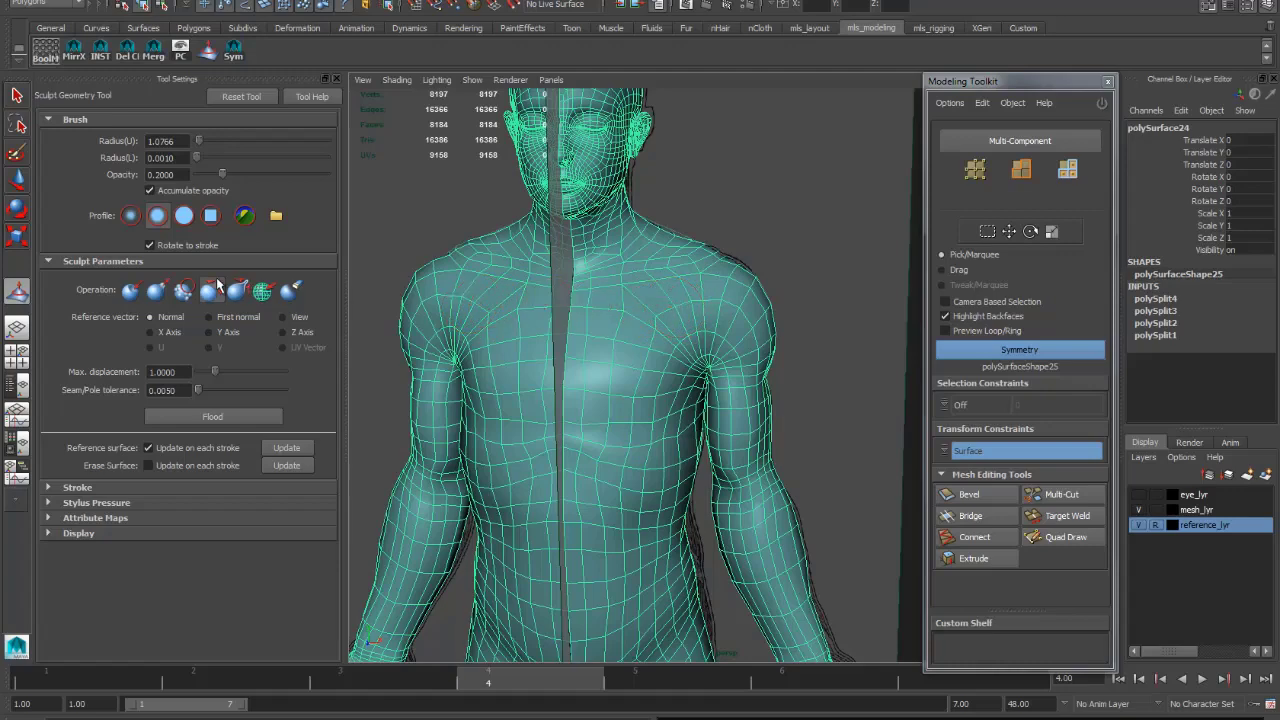
scroll(707, 290, "up", 2)
scroll(707, 290, "down", 2)
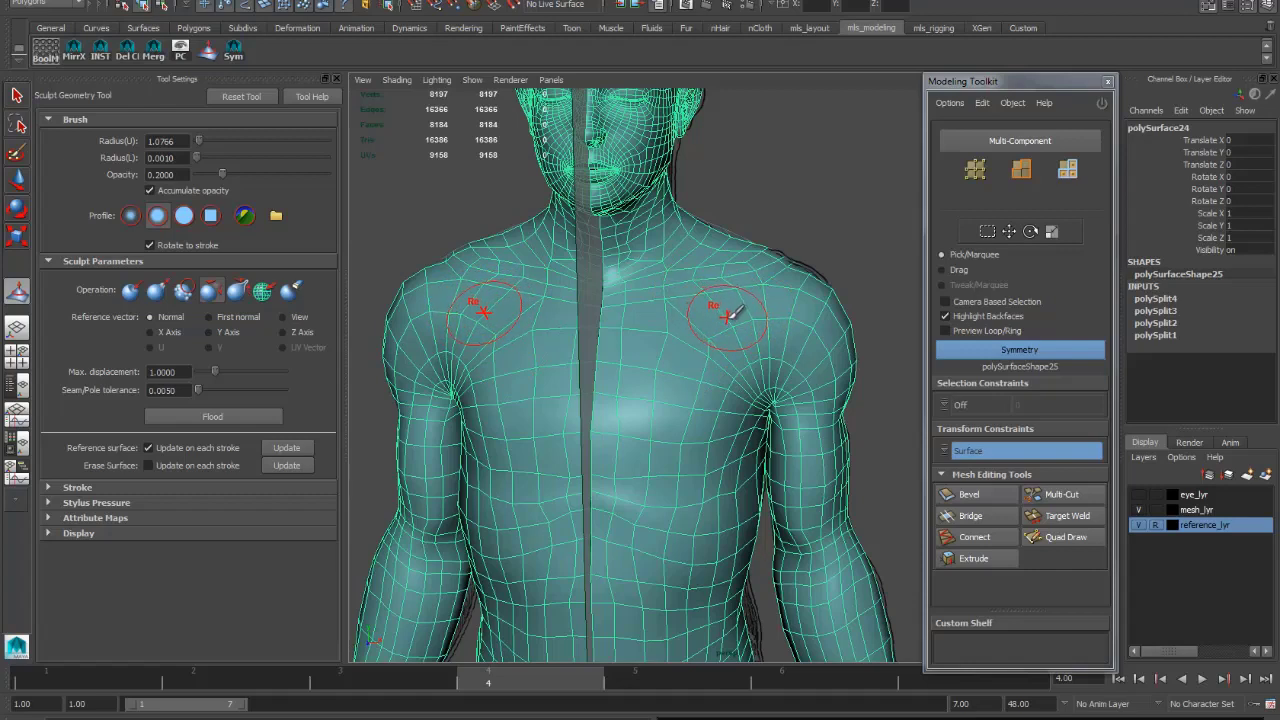
middle_click_drag(729, 311, 727, 355, "alt")
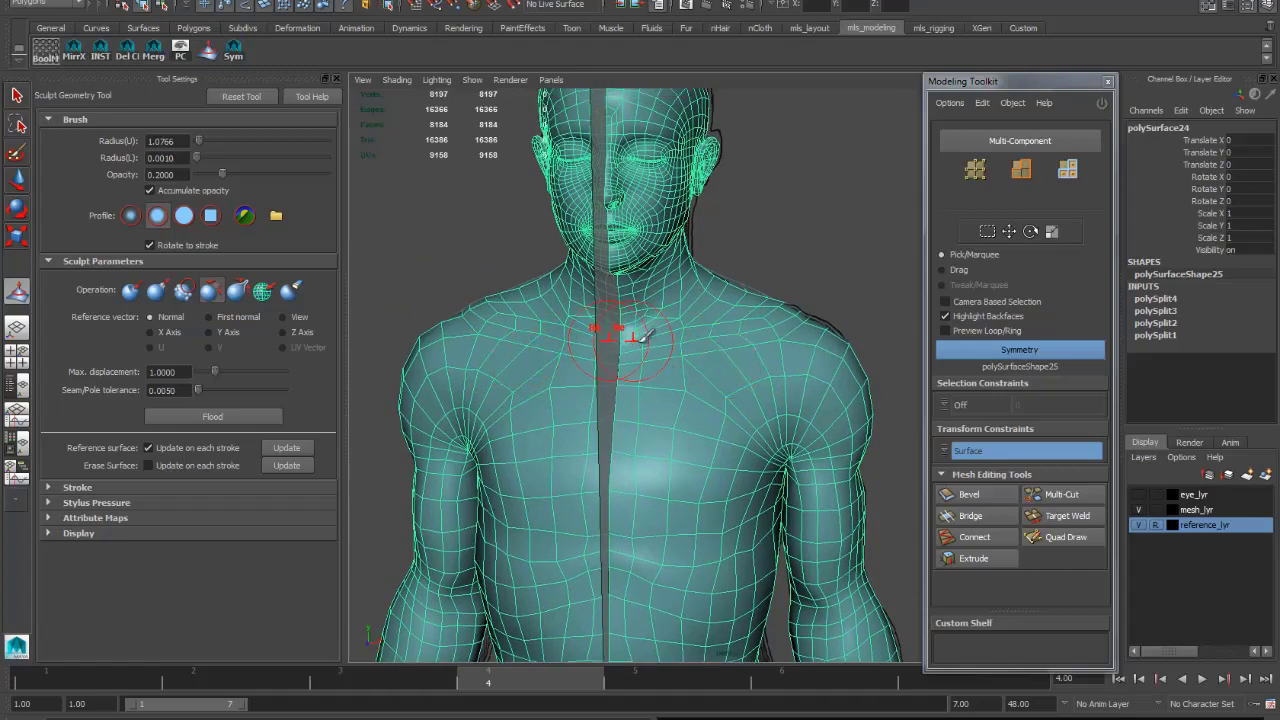
scroll(700, 390, "up", 3)
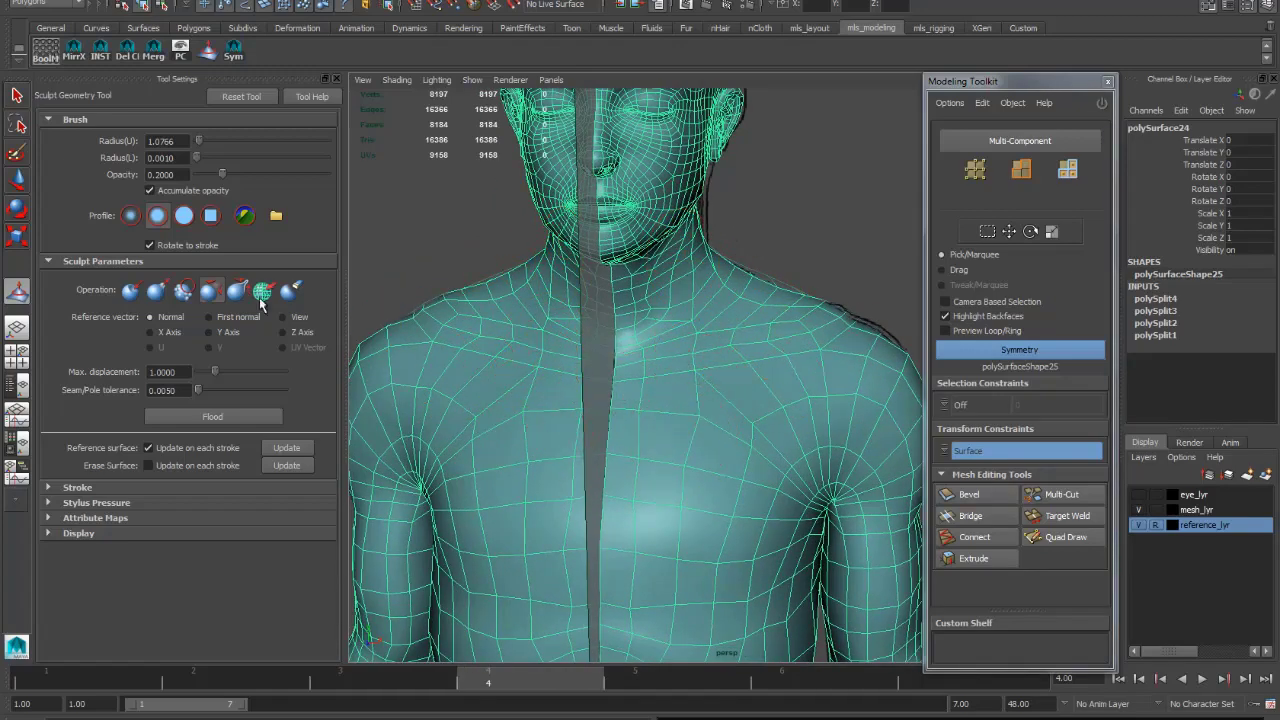
- Smooth the shoulders and neck symmetrically with the Smooth brush (radius 1.0766, opacity 0.2)
left_click(157, 289)
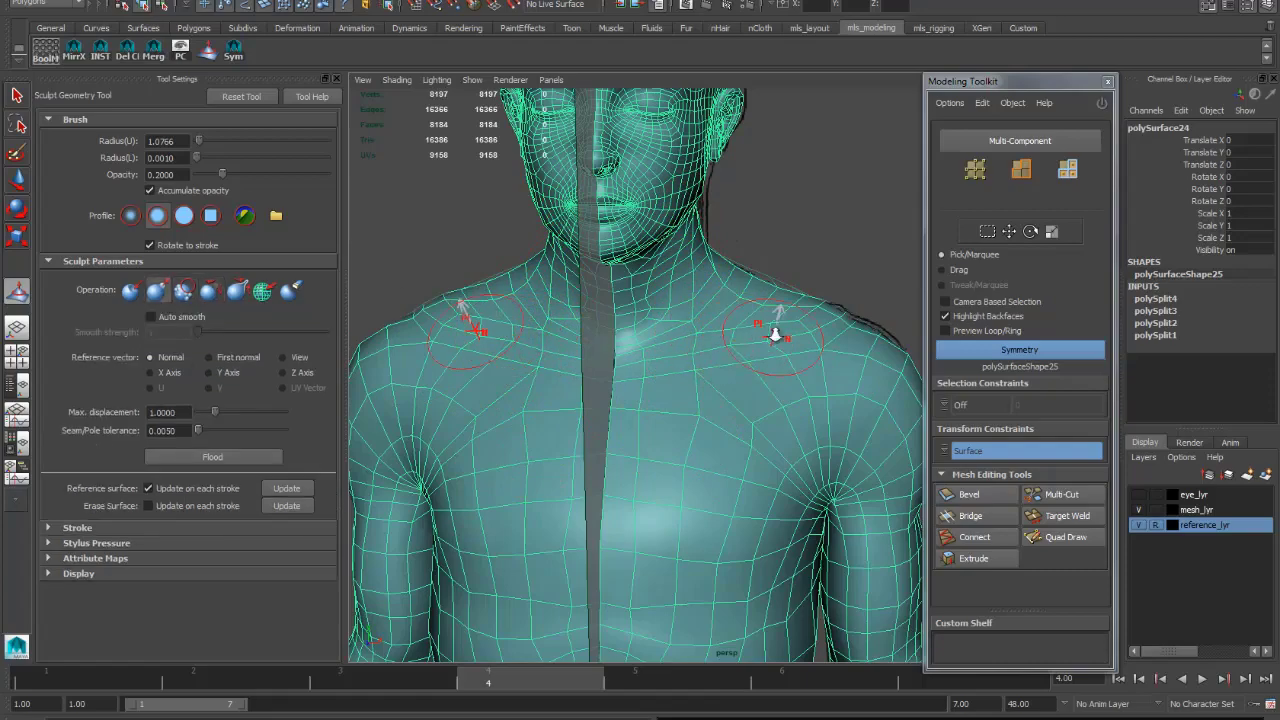
mouse_move(766, 331)
left_mouse_down("alt")
mouse_move(720, 354)
mouse_move(536, 319)
mouse_move(615, 287)
left_mouse_up("alt")
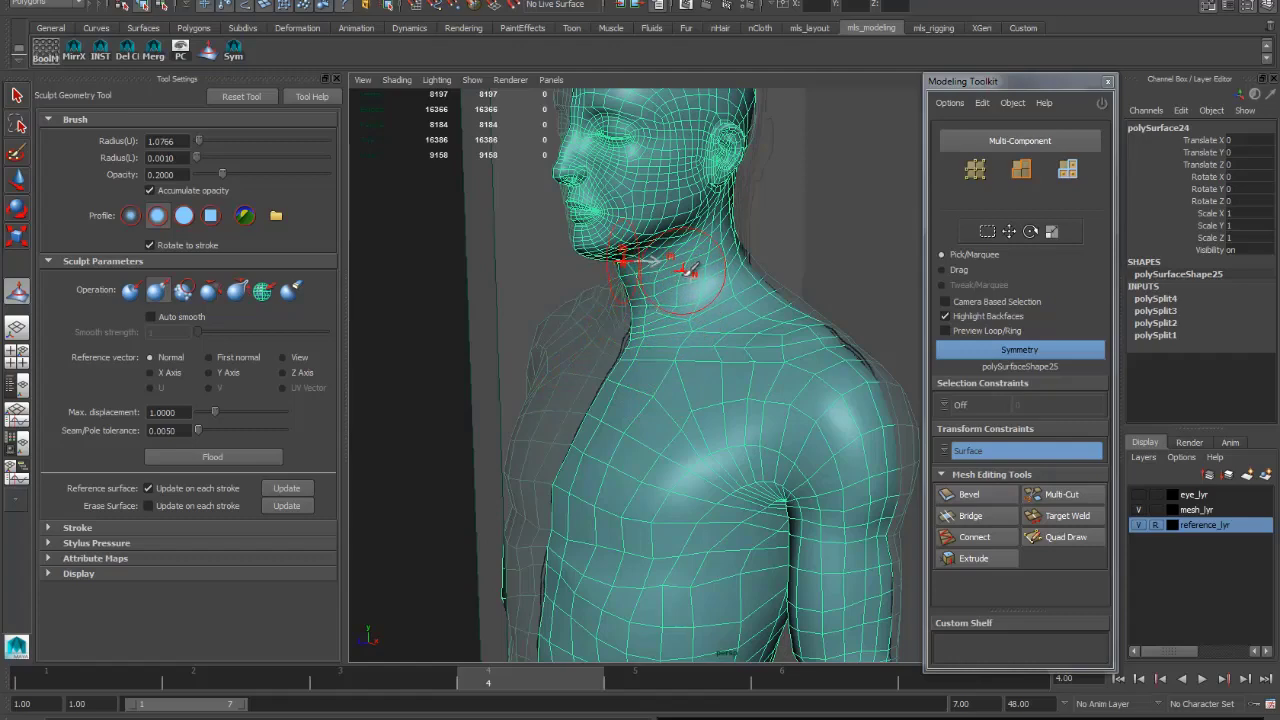
mouse_move(688, 270)
left_mouse_down("alt")
mouse_move(731, 267)
mouse_move(685, 269)
left_mouse_up("alt")
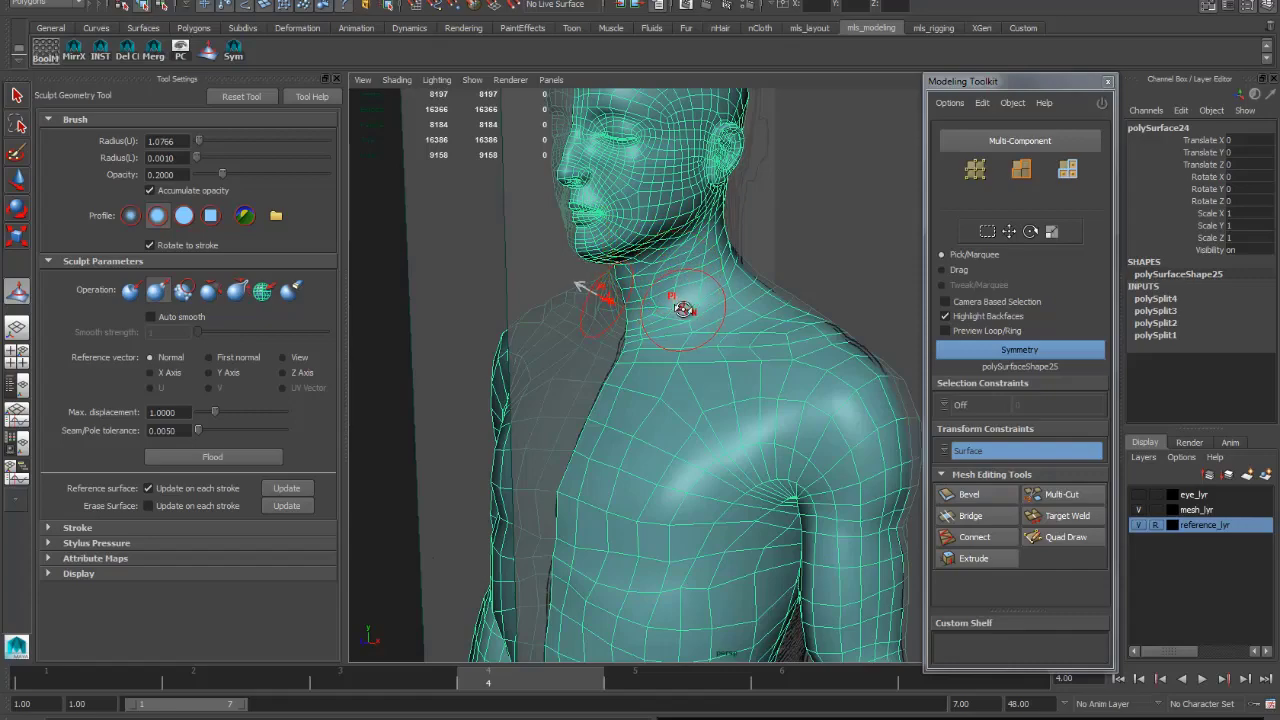
left_click_drag(684, 309, 744, 306, "alt")
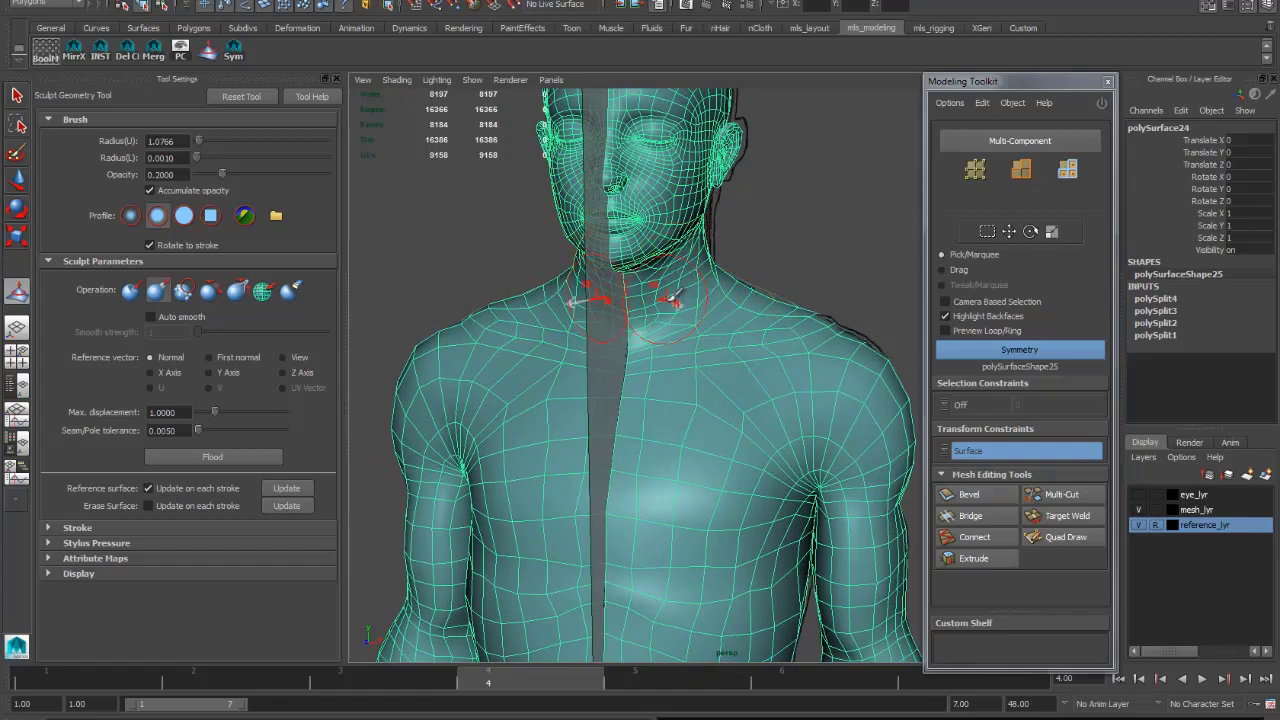
mouse_move(768, 342)
right_mouse_down("alt")
mouse_move(662, 340)
mouse_move(718, 348)
right_mouse_up("alt")
left_click_drag(720, 358, 685, 350, "alt")
mouse_move(685, 350)
right_mouse_down("alt")
mouse_move(765, 345)
mouse_move(715, 345)
right_mouse_up("alt")
mouse_move(715, 345)
left_mouse_down("alt")
mouse_move(640, 340)
mouse_move(666, 350)
left_mouse_up("alt")
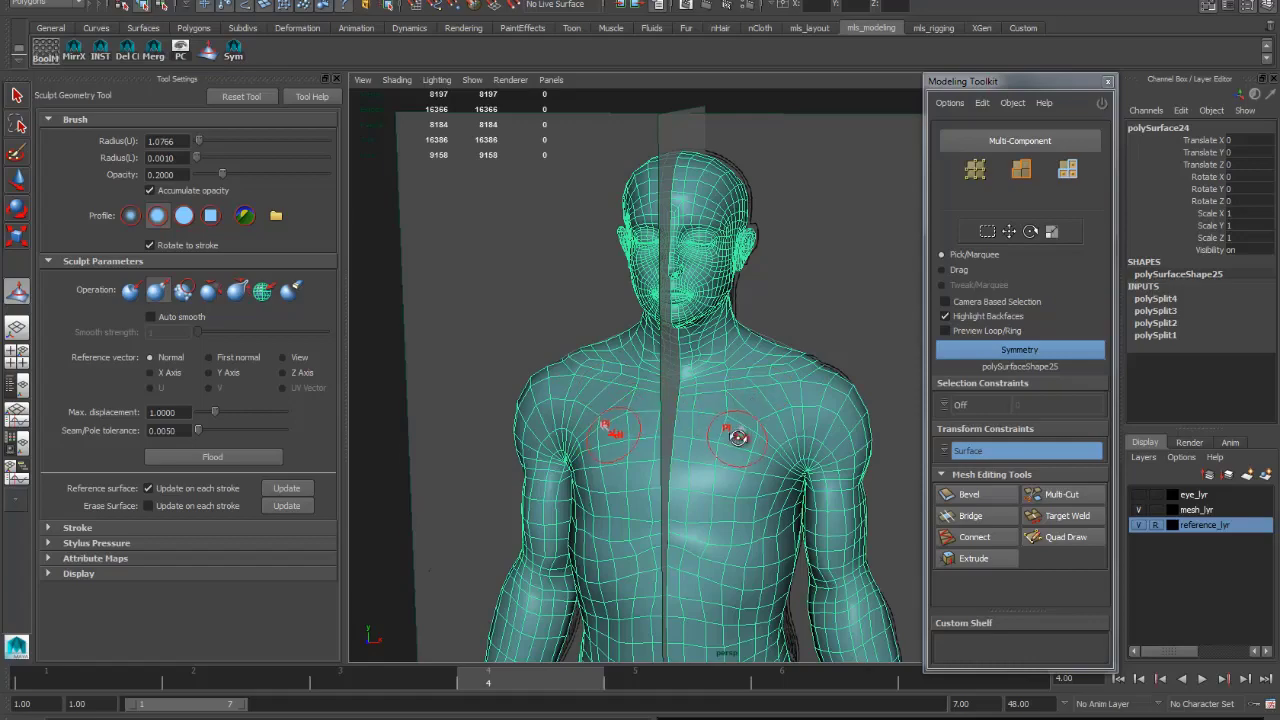
- Leave sculpting for the Select Tool and close the Tool Settings panel
mouse_move(737, 430)
left_mouse_down("alt")
mouse_move(742, 375)
mouse_move(694, 366)
left_mouse_up("alt")
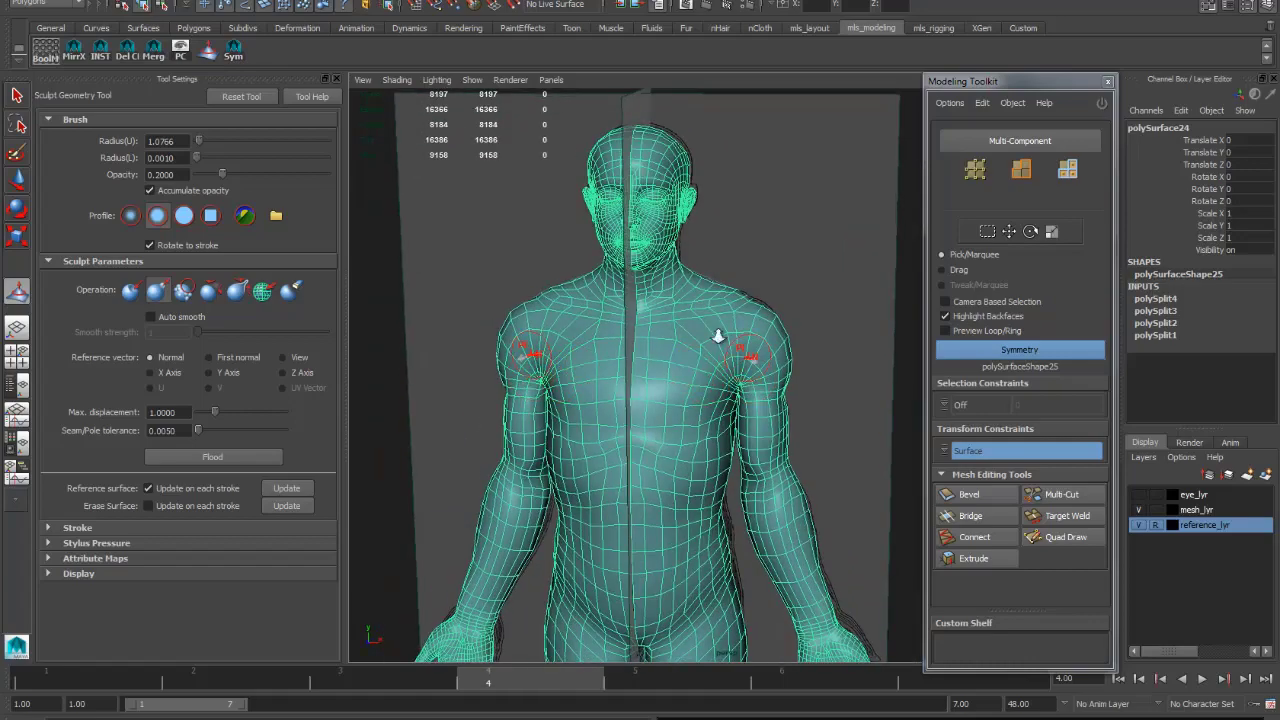
scroll(700, 330, "down", 5)
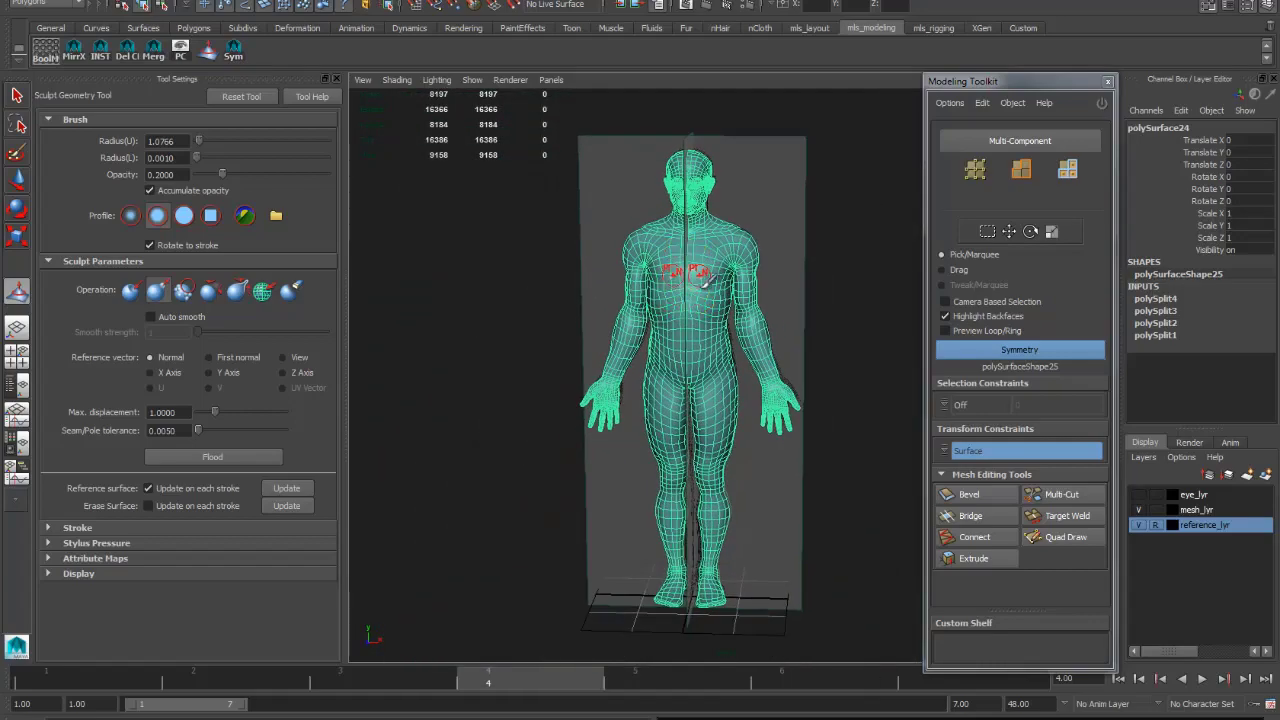
scroll(705, 270, "up", 3)
scroll(708, 268, "up", 1)
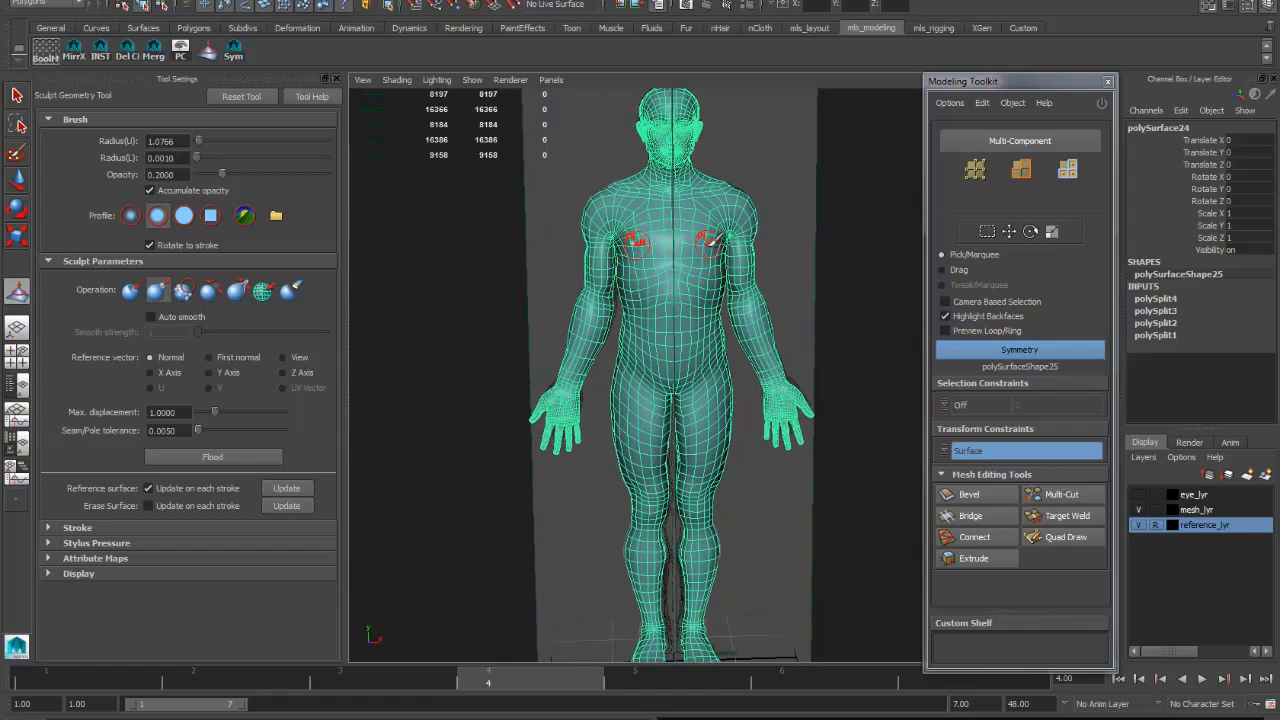
key("q")
left_click(340, 77)
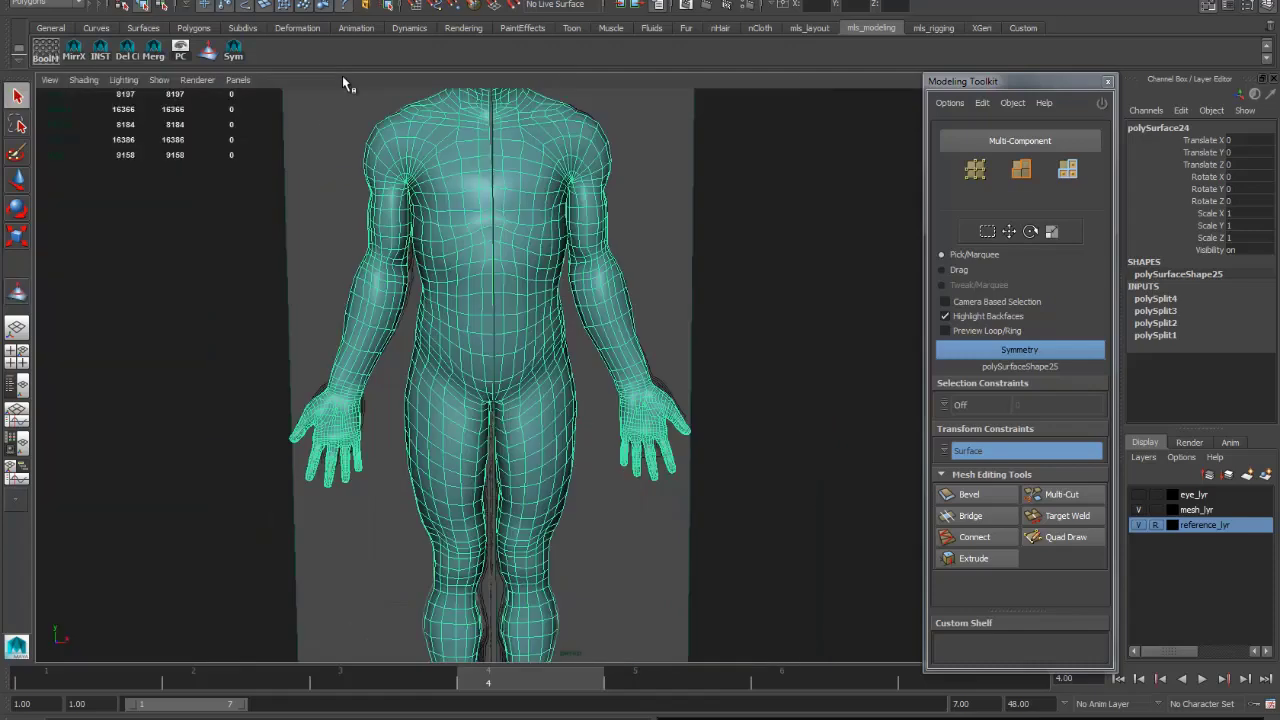
- Hide the reference_lyr image planes and switch to the front orthographic view
left_click(1139, 524)
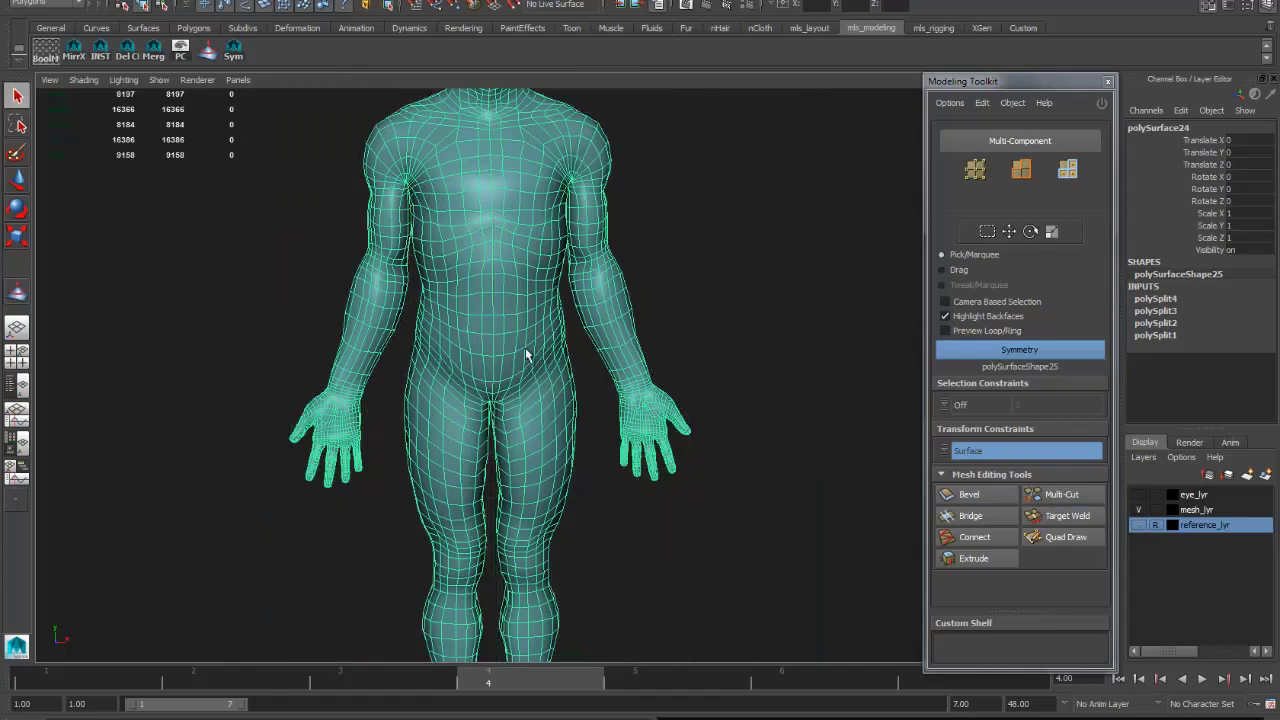
key("space")
left_click_drag(524, 357, 527, 390)
scroll(528, 315, "up", 6)
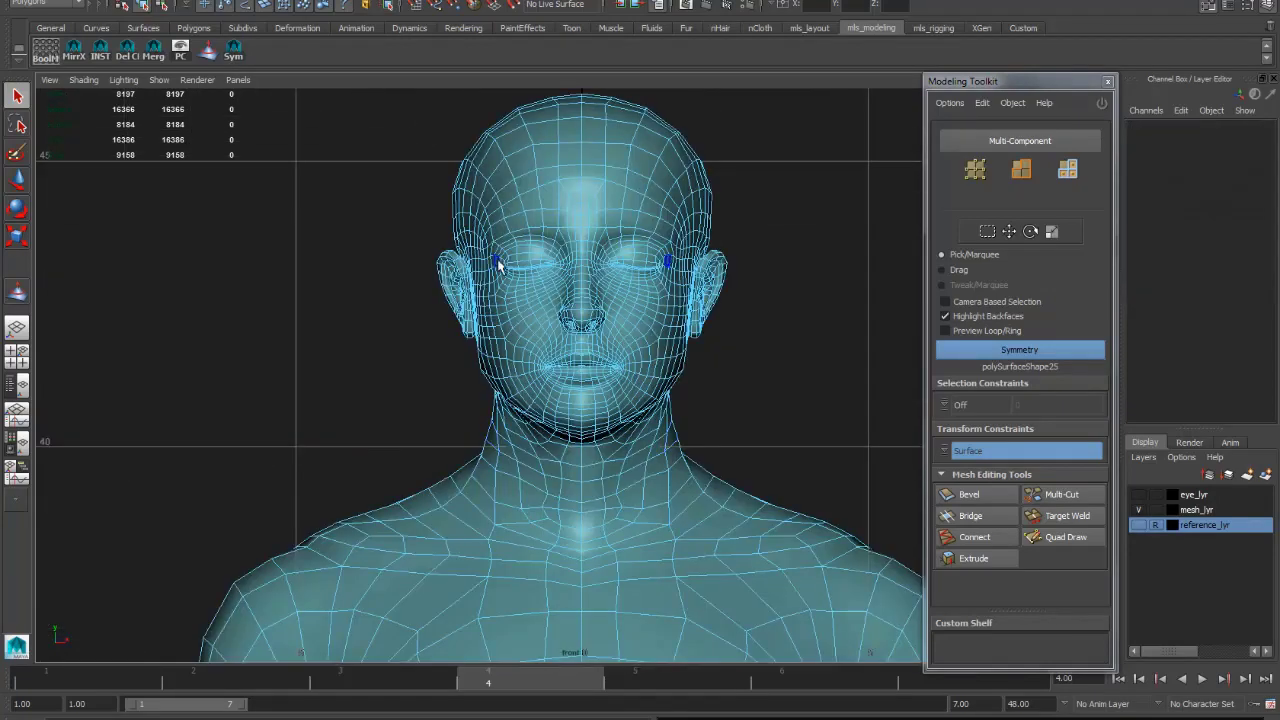
- Marquee-select the faces of the head's left half down to the shoulders
scroll(548, 335, "down", 2)
scroll(548, 335, "up", 2)
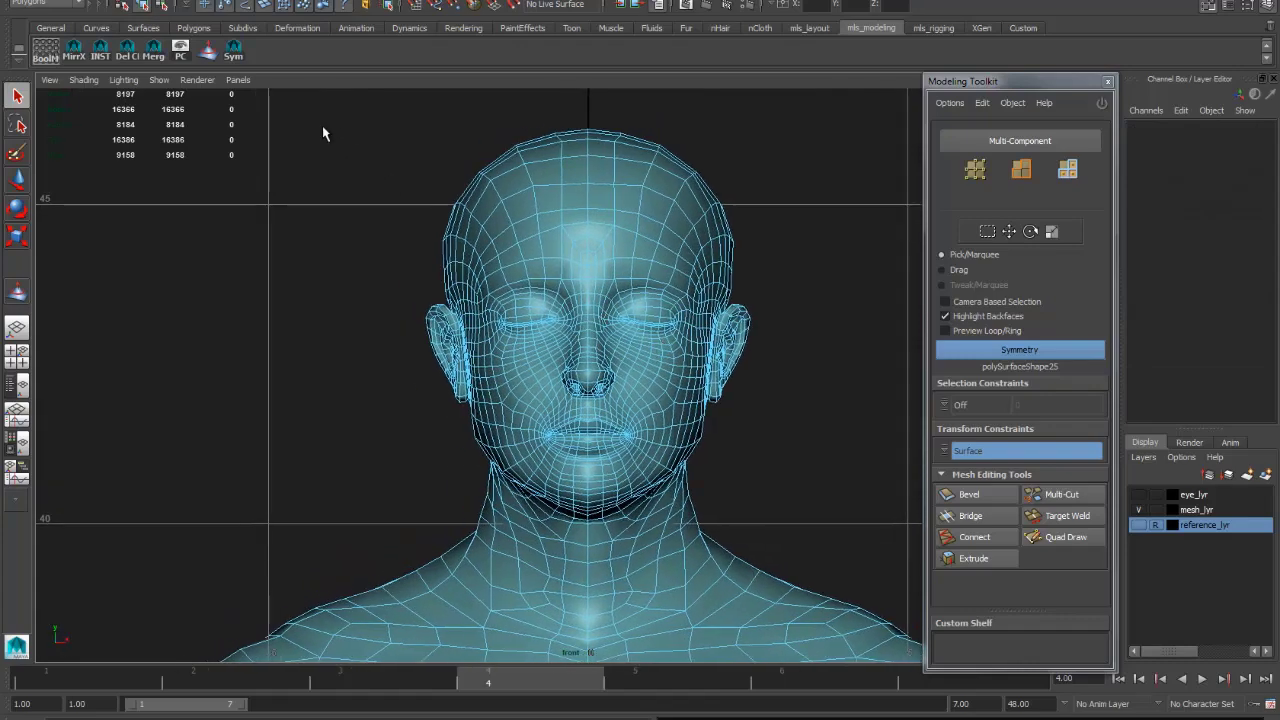
left_click_drag(269, 102, 361, 140)
left_click_drag(591, 351, 585, 601)
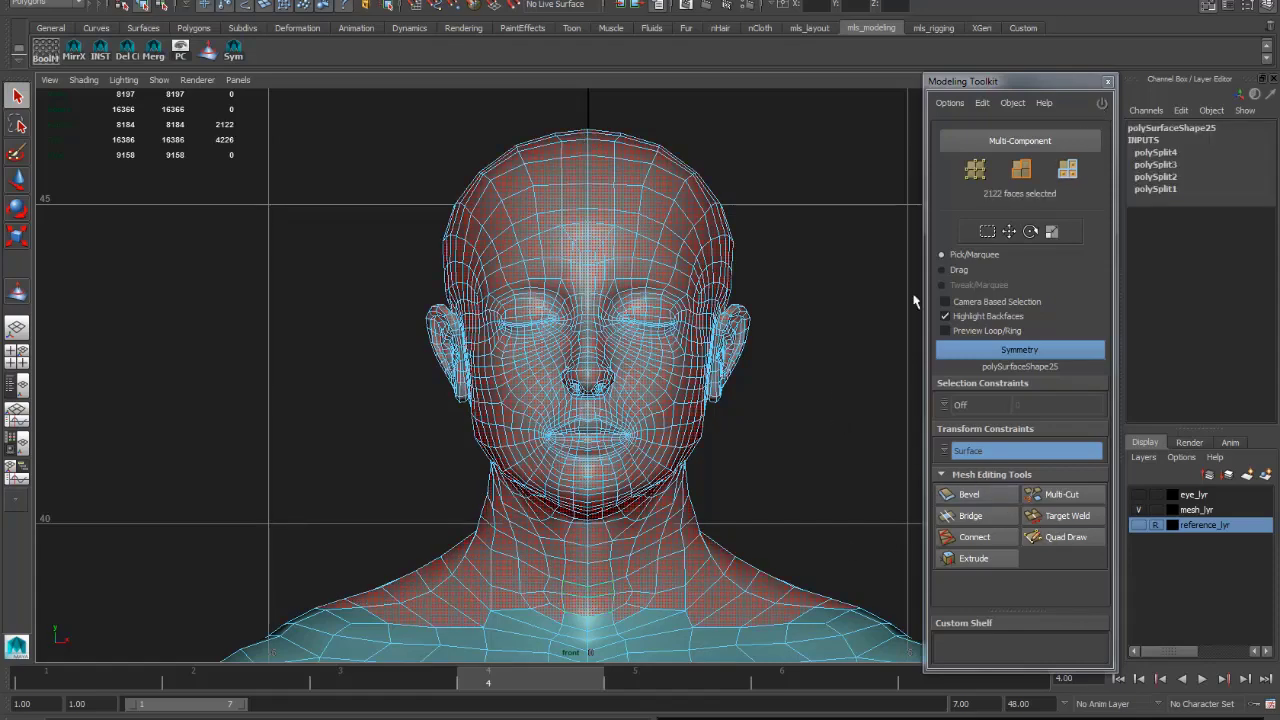
- Turn off symmetric selection and reselect only the head's left-half faces
left_click(845, 367)
key("w")
left_click_drag(800, 428, 808, 358)
left_click_drag(337, 108, 580, 608)
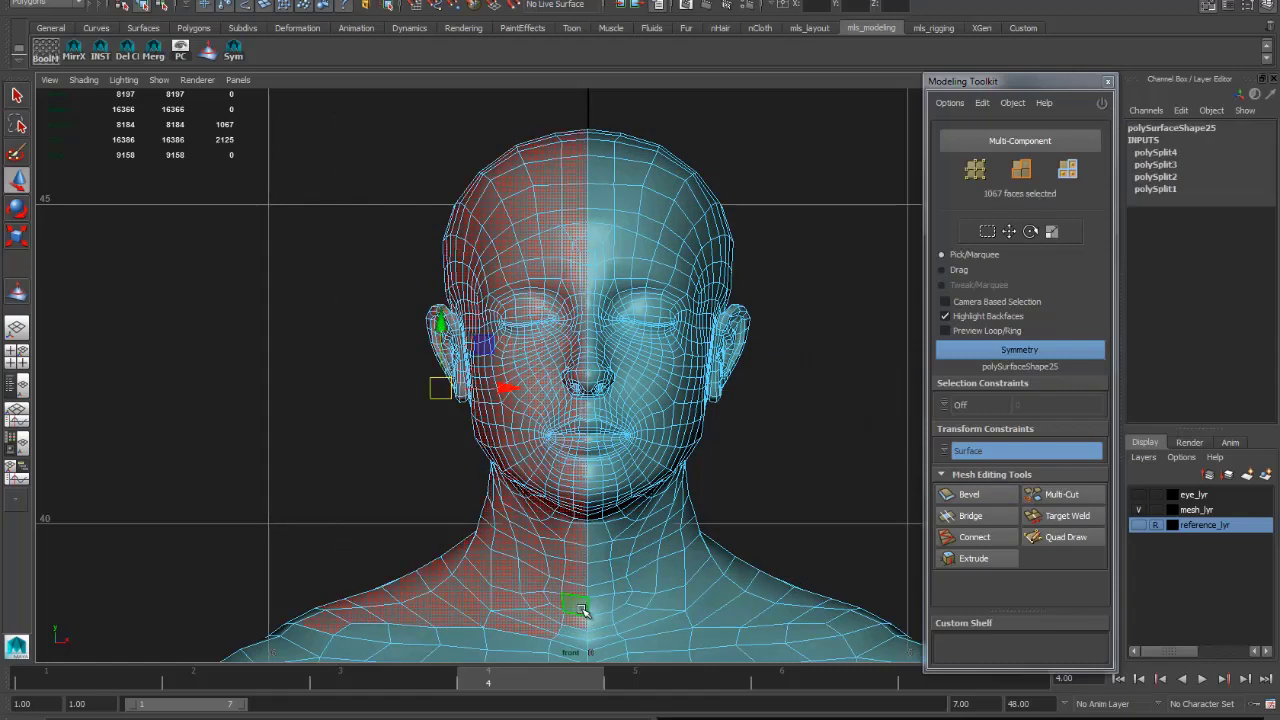
- Delete the selected left half of the head and frame the body from head to feet
key("Delete")
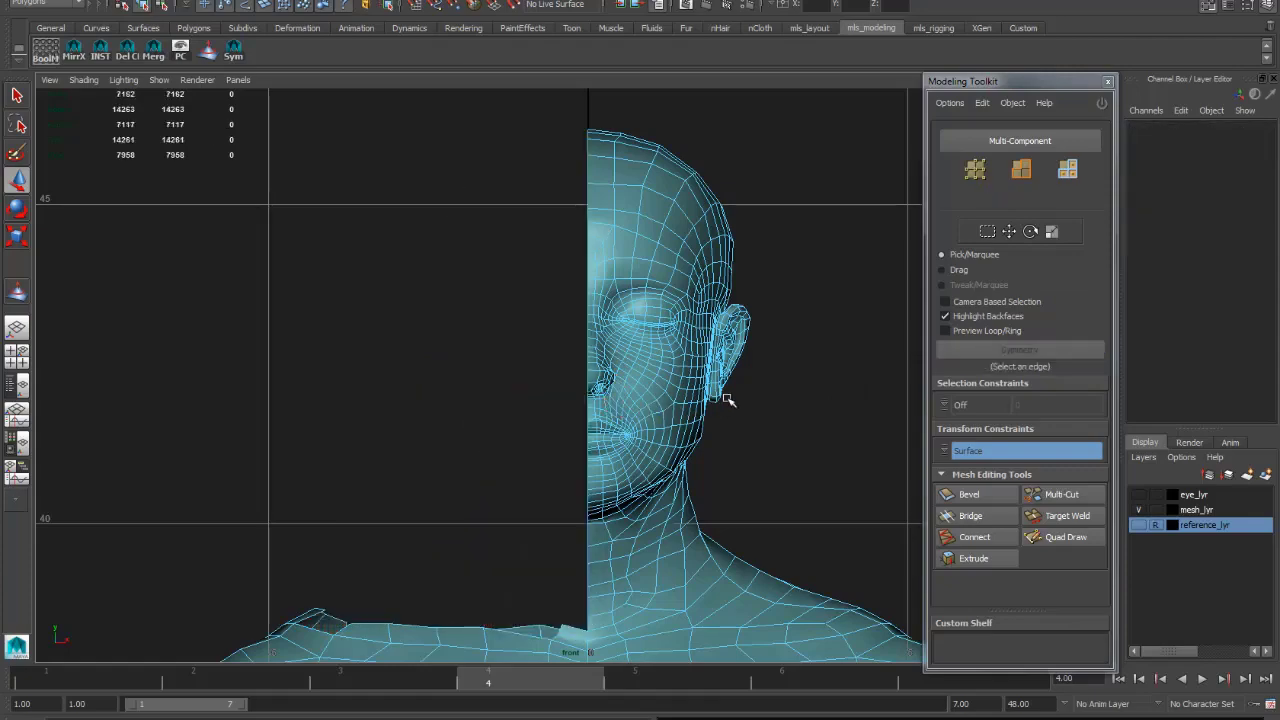
middle_click_drag(675, 550, 740, 434, "alt")
right_click_drag(740, 434, 606, 463, "alt")
middle_click_drag(606, 463, 419, 293, "alt")
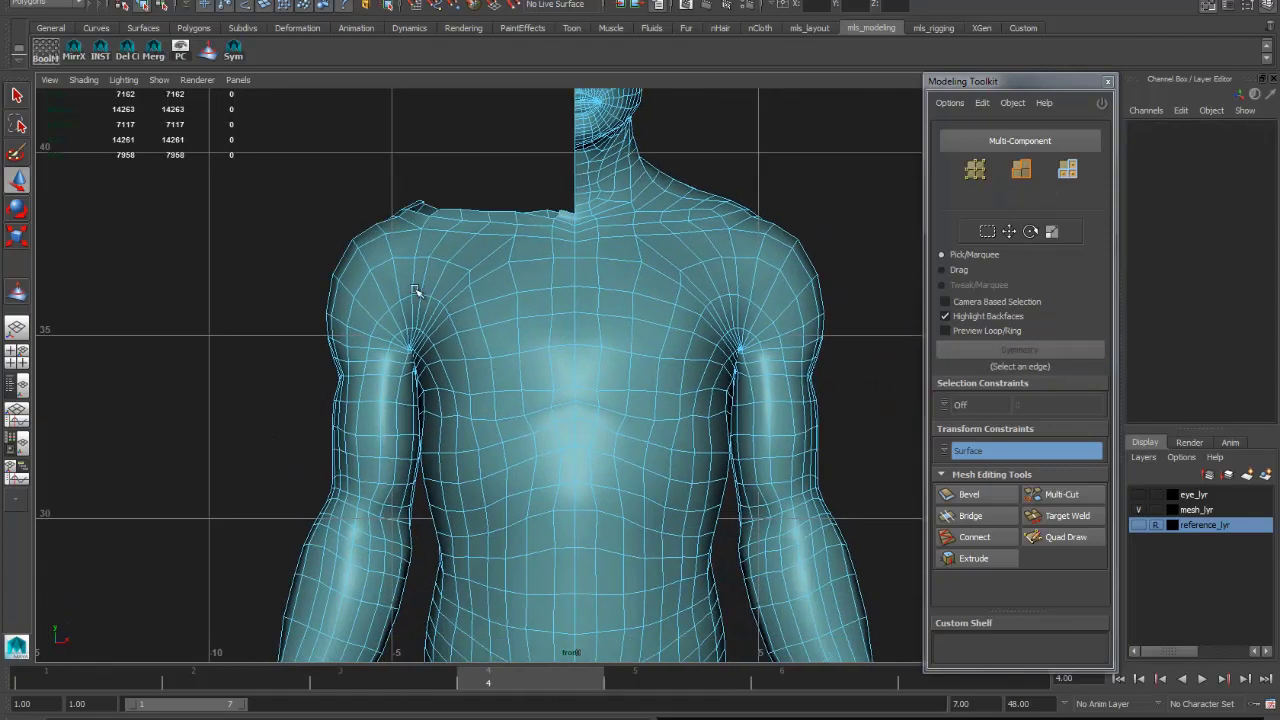
right_click_drag(623, 374, 243, 343, "alt")
middle_click_drag(243, 343, 566, 308, "alt")
right_click_drag(566, 308, 391, 223, "alt")
right_click_drag(405, 285, 417, 178, "alt")
- Marquee-select the left half of the body's faces from shoulders to feet
left_click_drag(382, 137, 561, 646)
scroll(434, 372, "up", 6)
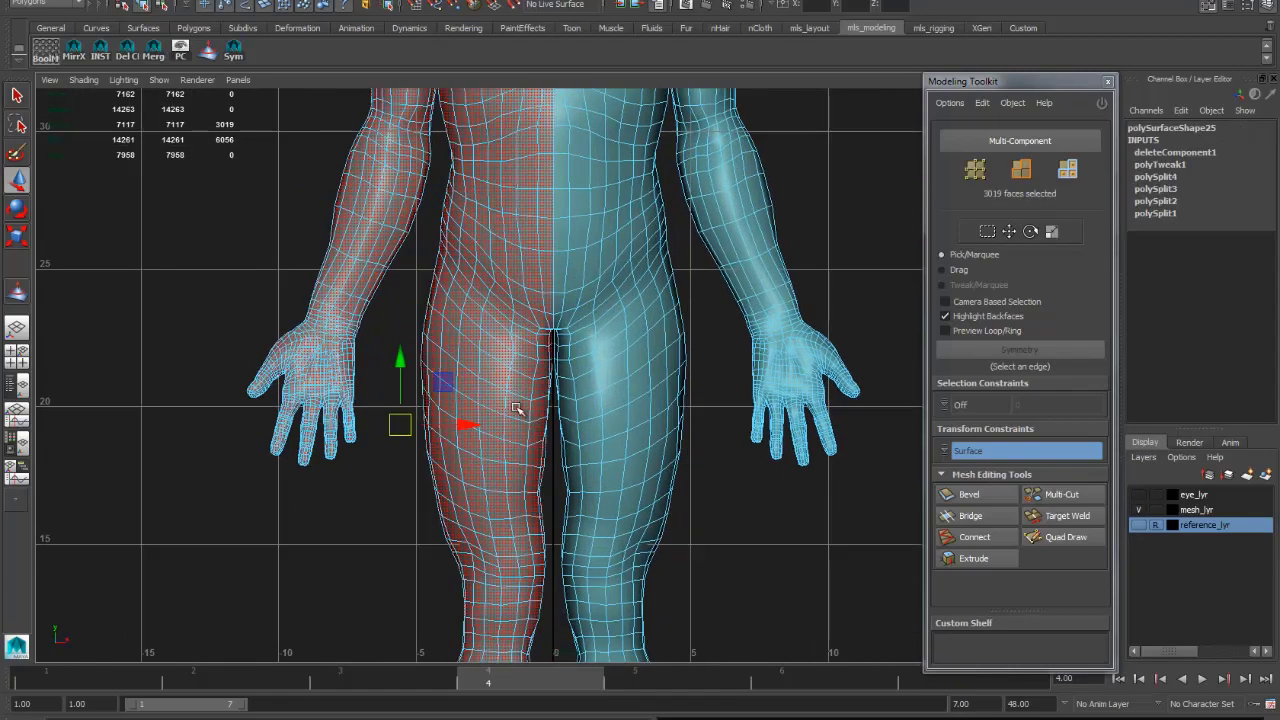
scroll(610, 312, "up", 2)
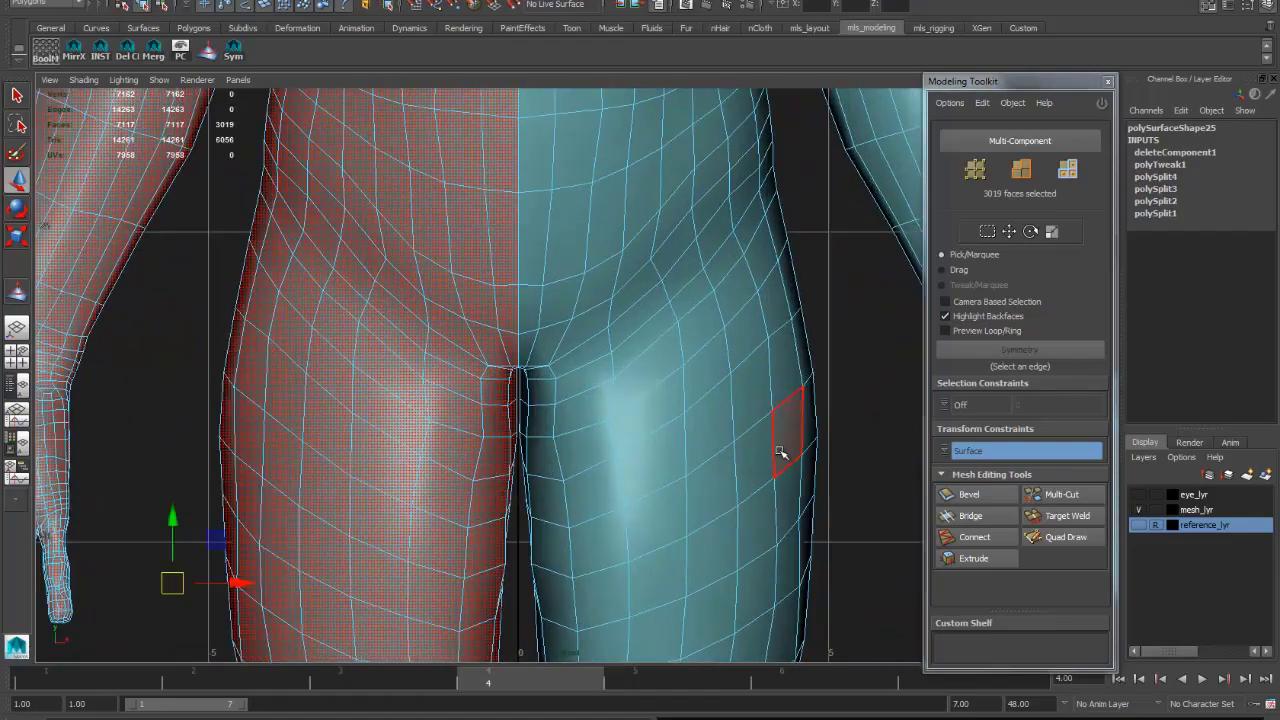
key("space")
key("a")
left_click_drag(737, 420, 500, 437, "alt")
scroll(500, 437, "up", 4)
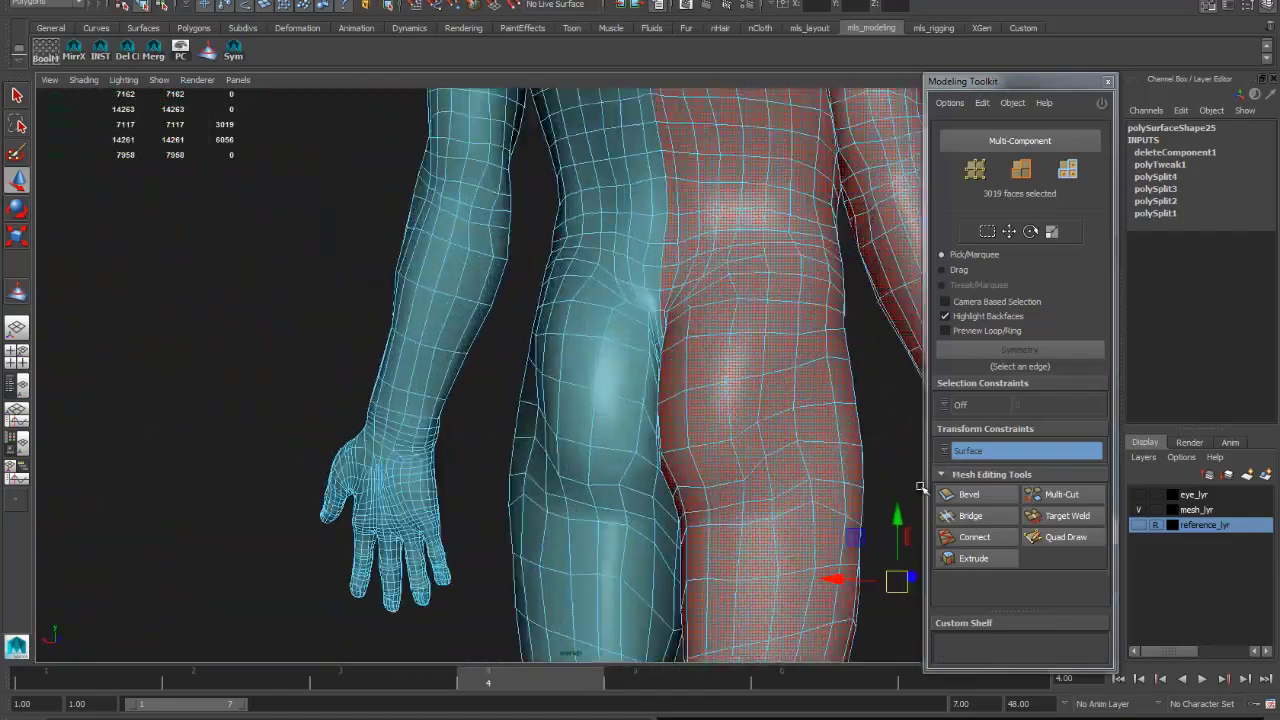
scroll(500, 437, "down", 1)
scroll(809, 400, "up", 4)
scroll(731, 486, "up", 6)
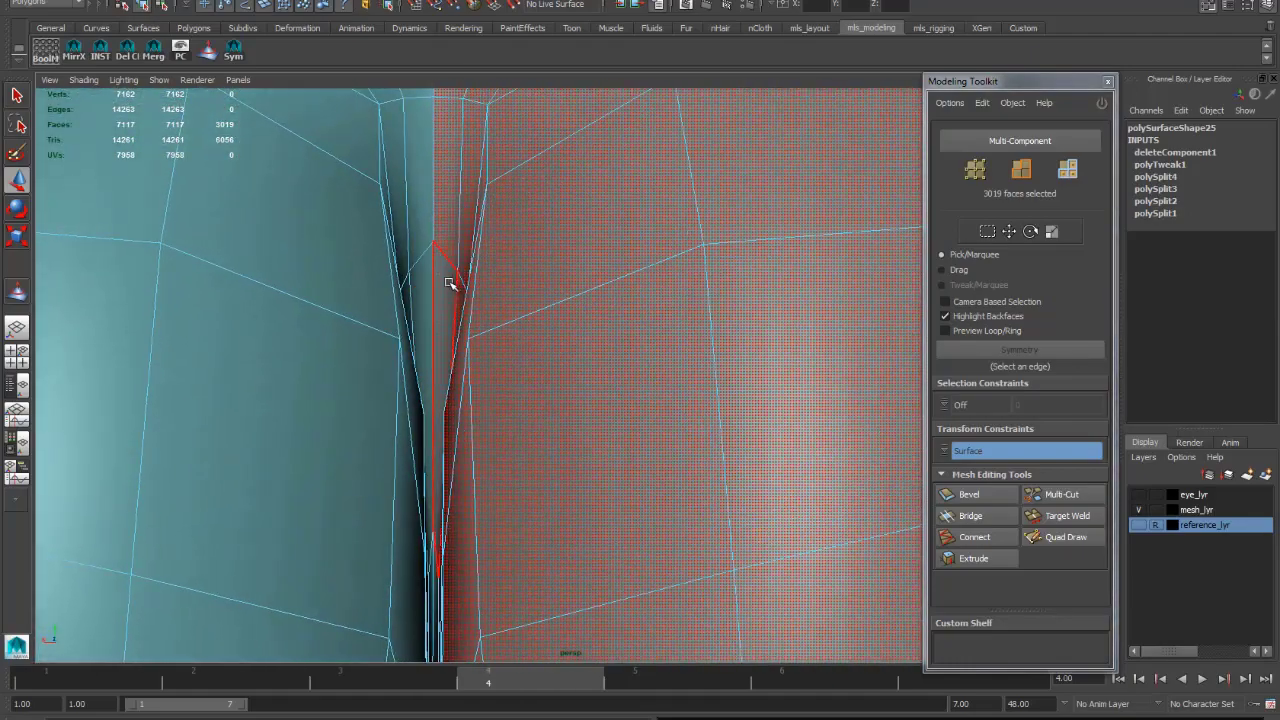
scroll(829, 380, "down", 10)
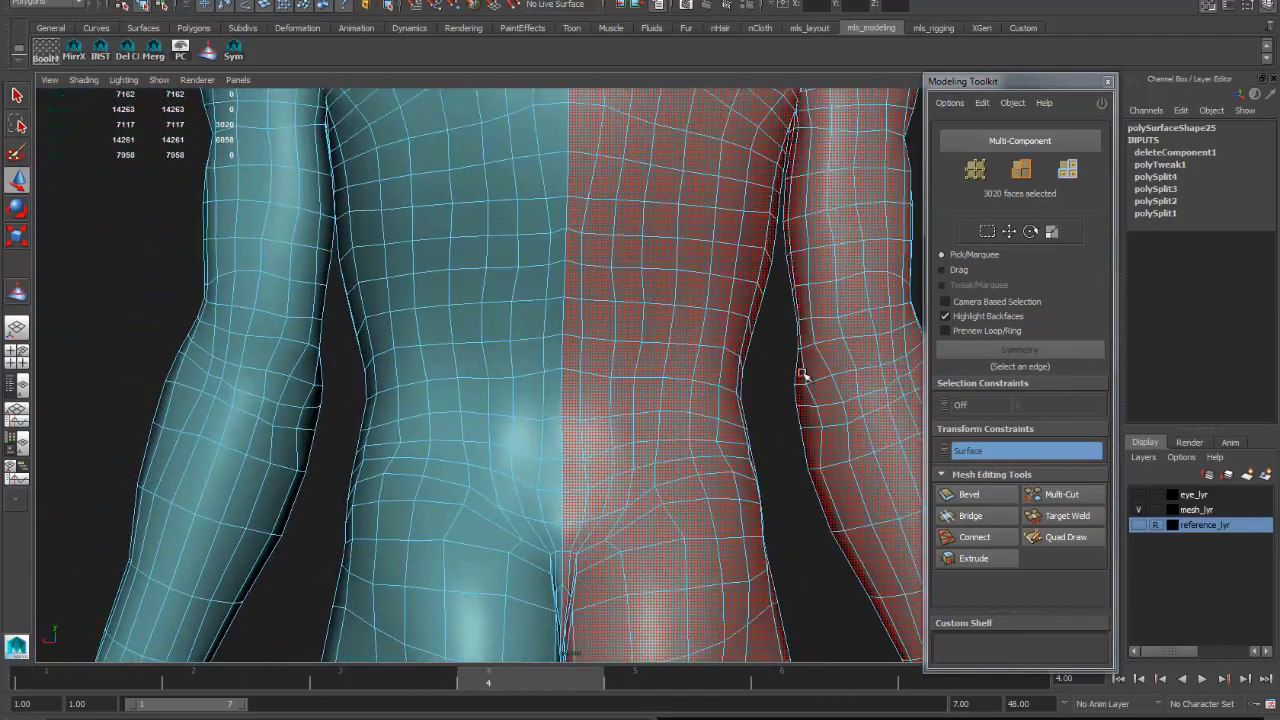
- Delete the selected body half and three stray faces along the crotch seam
key("Delete")
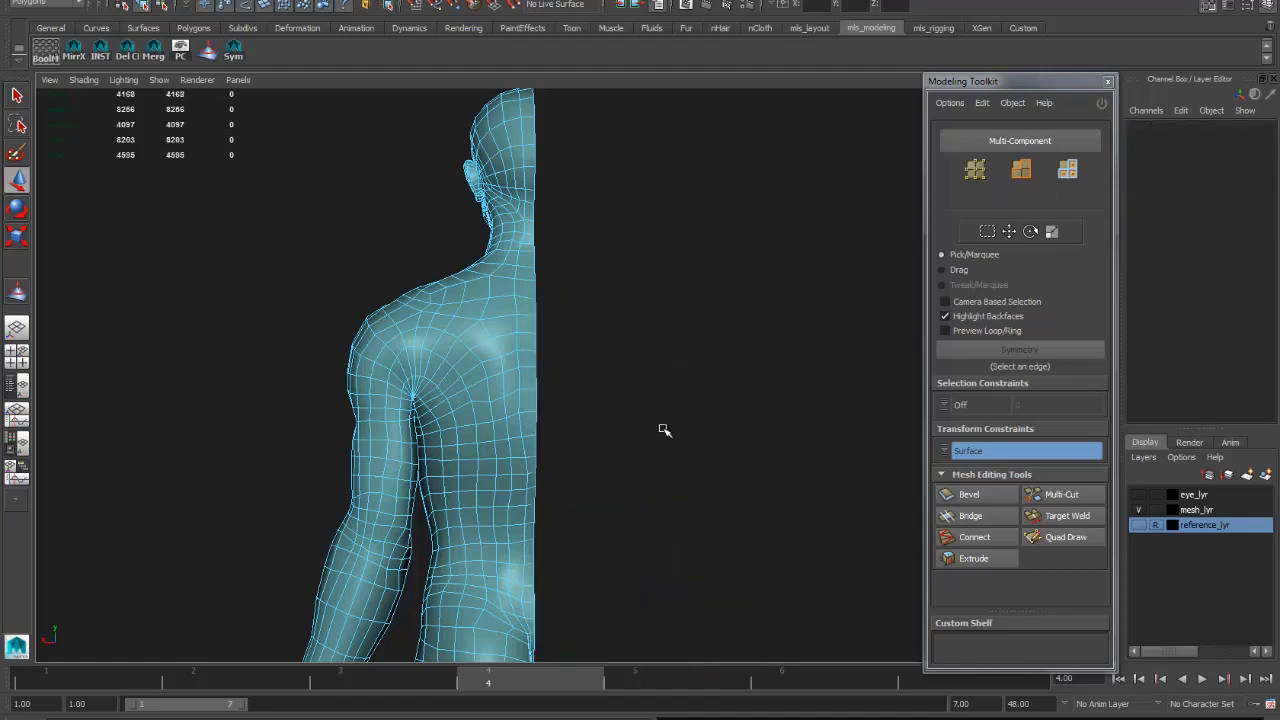
left_click_drag(660, 429, 569, 351, "alt")
scroll(558, 413, "up", 4)
left_click_drag(558, 413, 505, 443, "alt")
left_click(606, 462)
key("Delete")
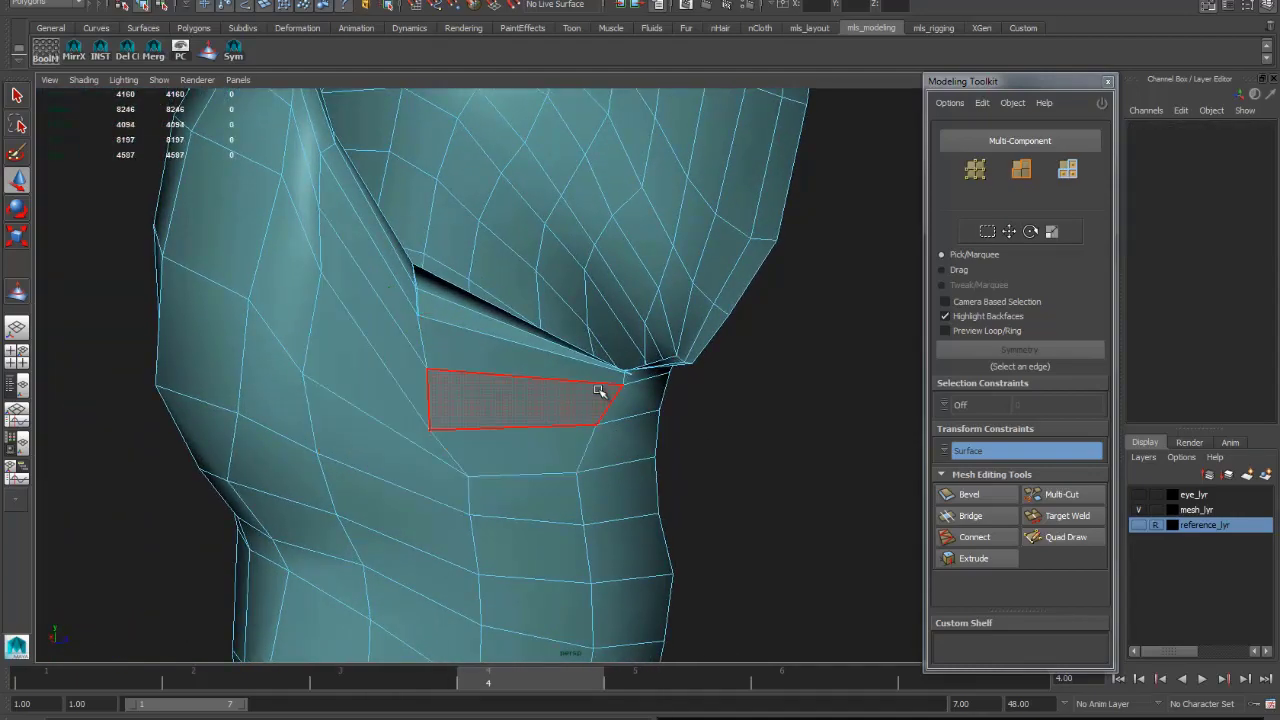
- Delete two leftover faces at the thigh edge
left_click_drag(606, 391, 666, 424, "alt")
left_click(598, 392)
key("Delete")
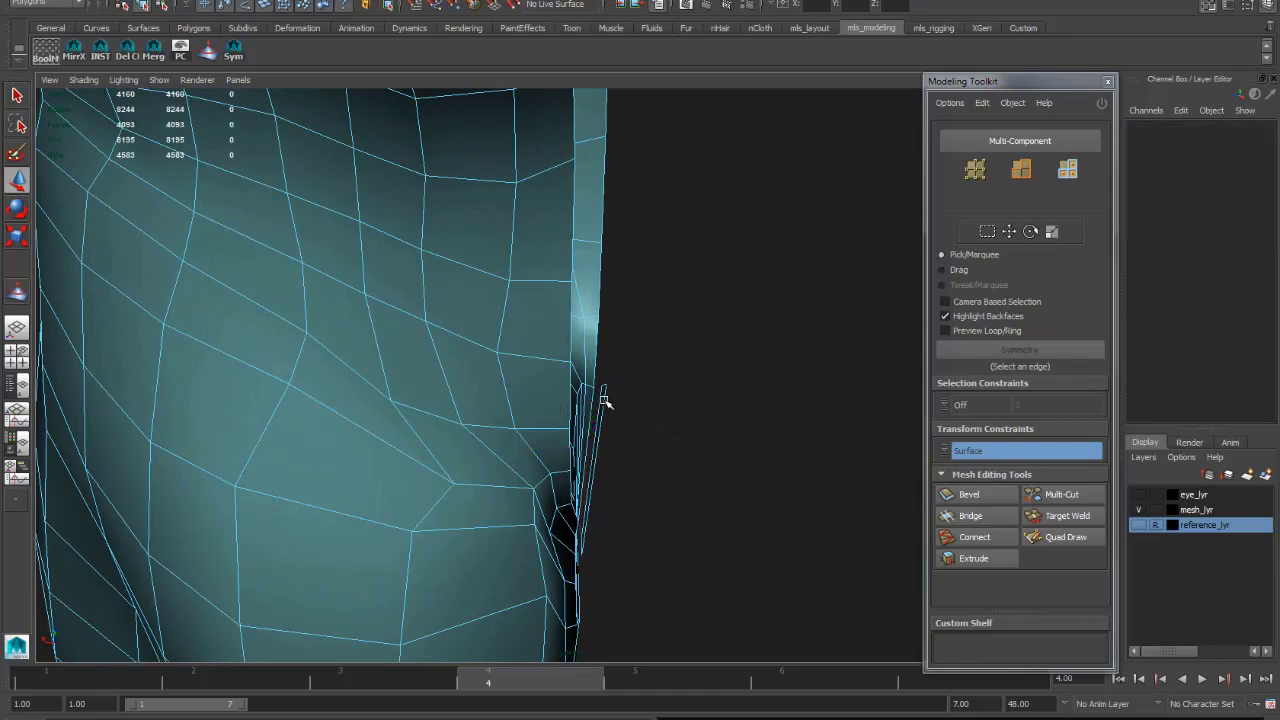
left_click(606, 391)
key("Delete")
- Select the whole open centre-line border edge loop of the half body
left_click_drag(715, 457, 623, 417, "alt")
double_click(629, 323)
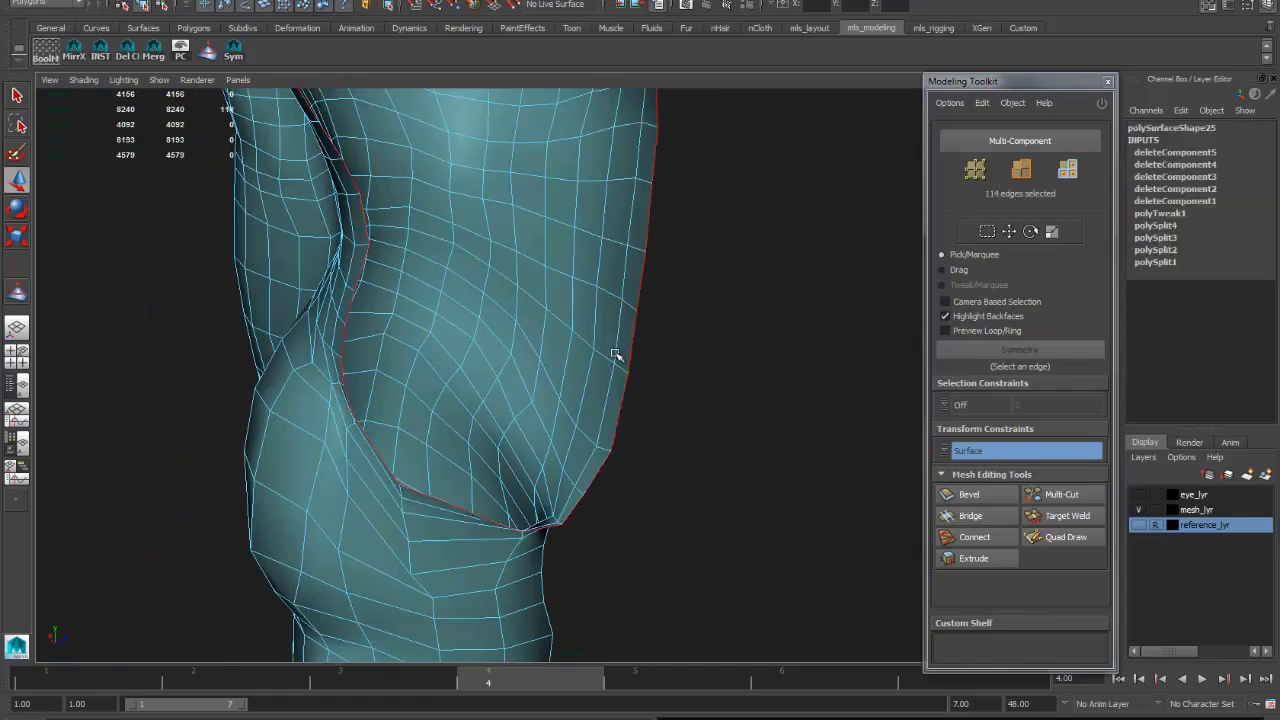
left_click_drag(616, 355, 686, 363, "alt")
left_click(763, 349)
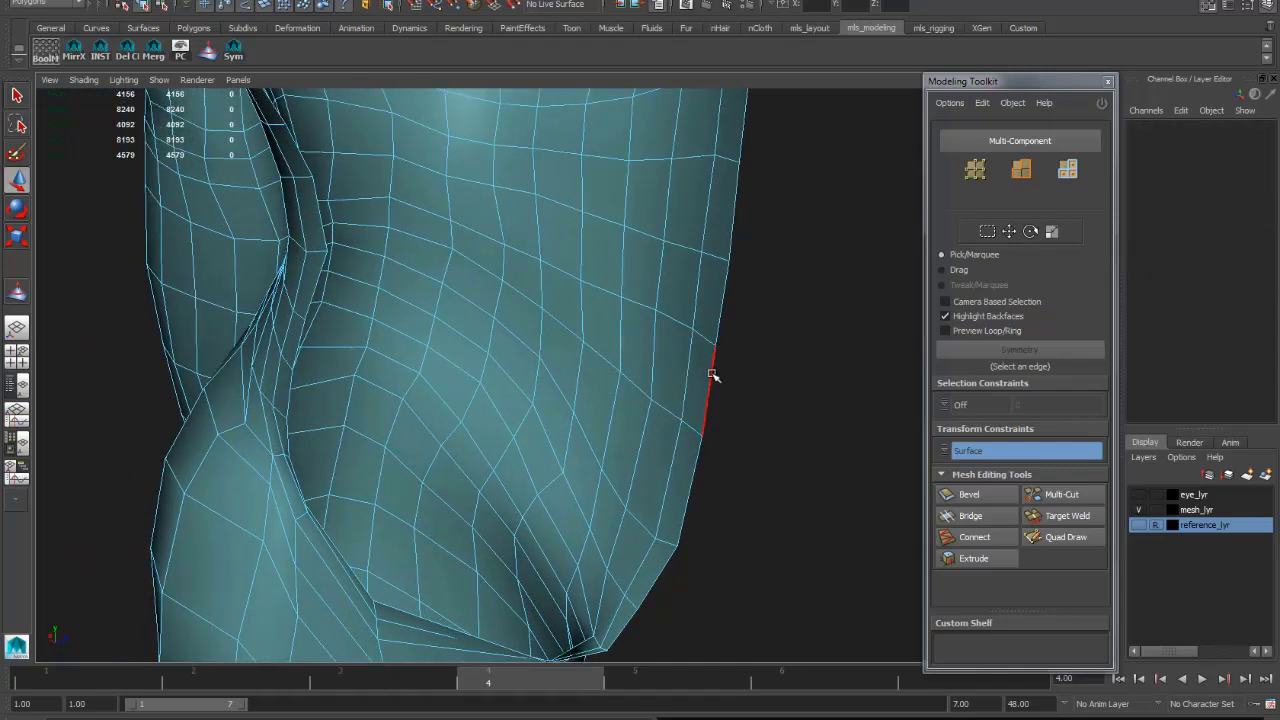
double_click(712, 373)
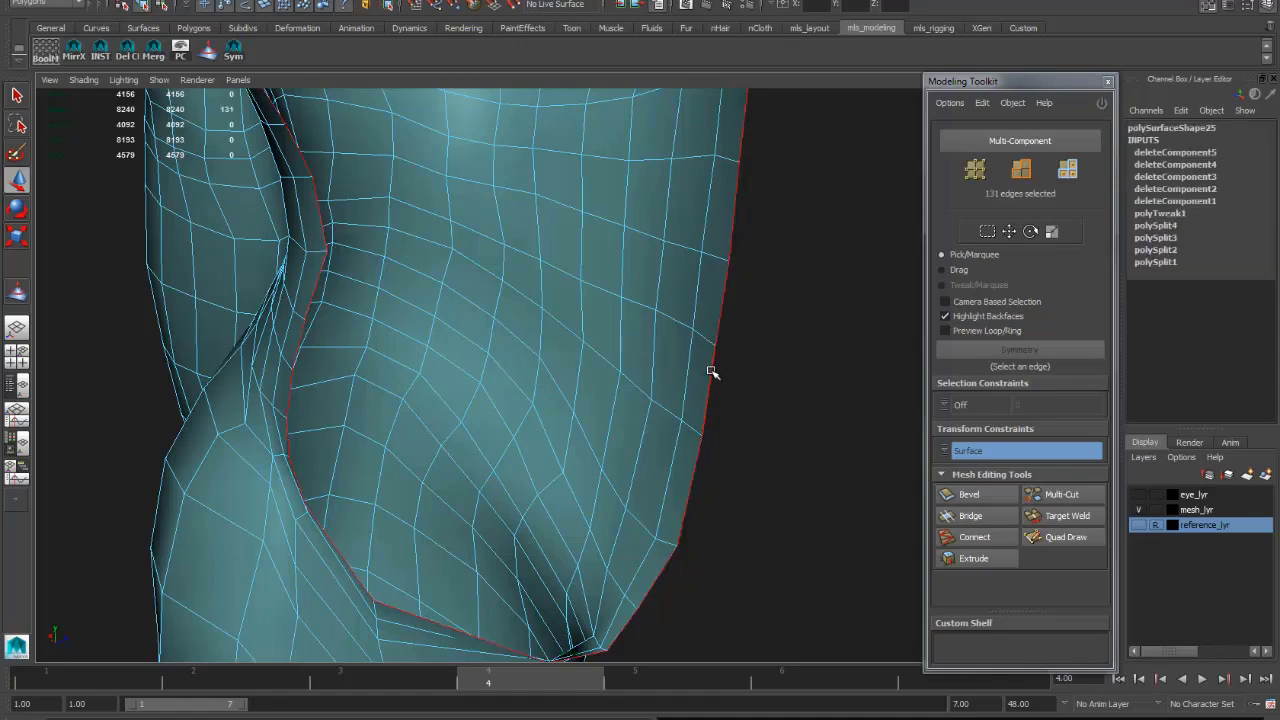
- Deselect the lip-corner edges, reducing the border selection from 131 to 112 edges
left_click_drag(814, 303, 592, 409, "alt")
right_click_drag(592, 409, 757, 380, "alt")
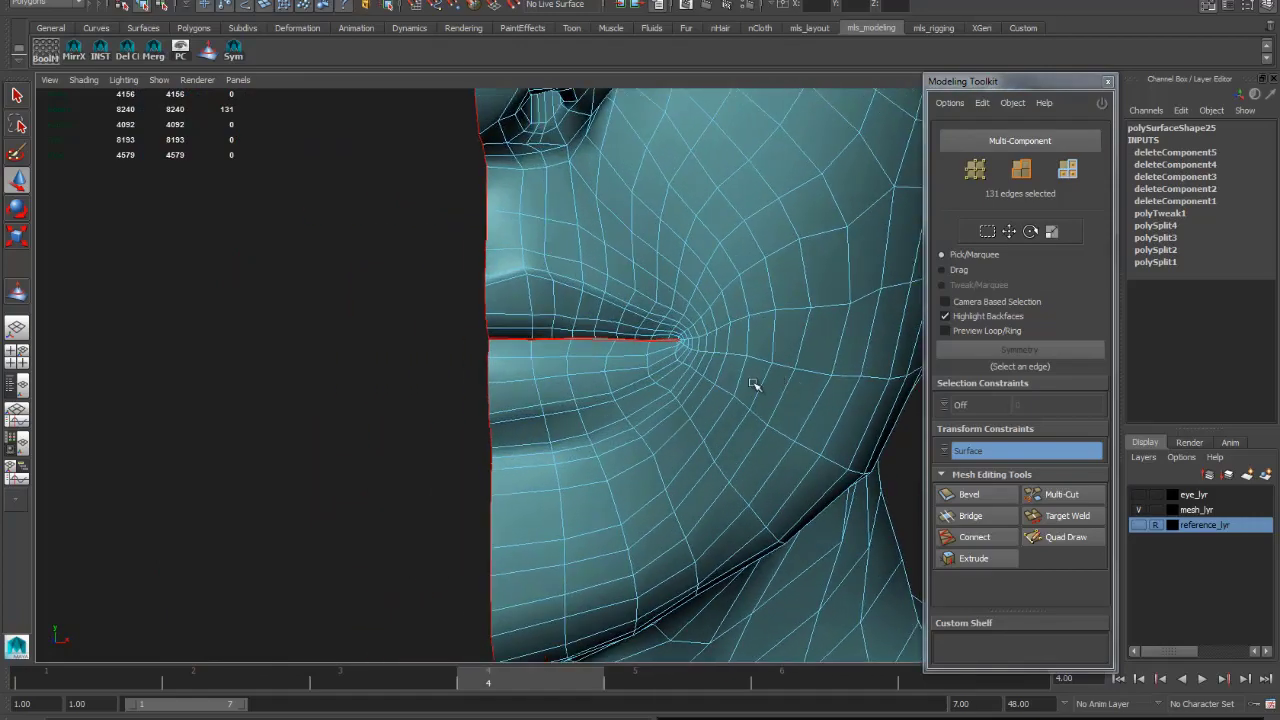
left_click_drag(674, 363, 565, 373, "alt")
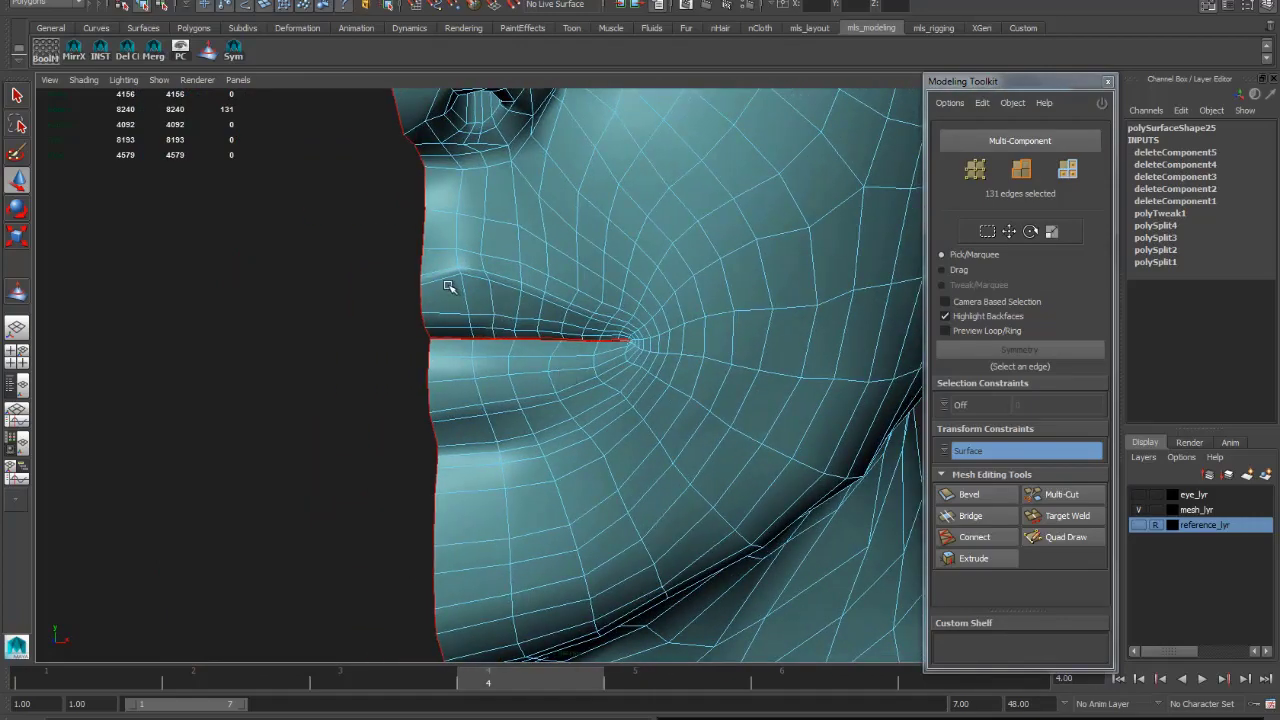
left_click_drag(445, 298, 662, 381)
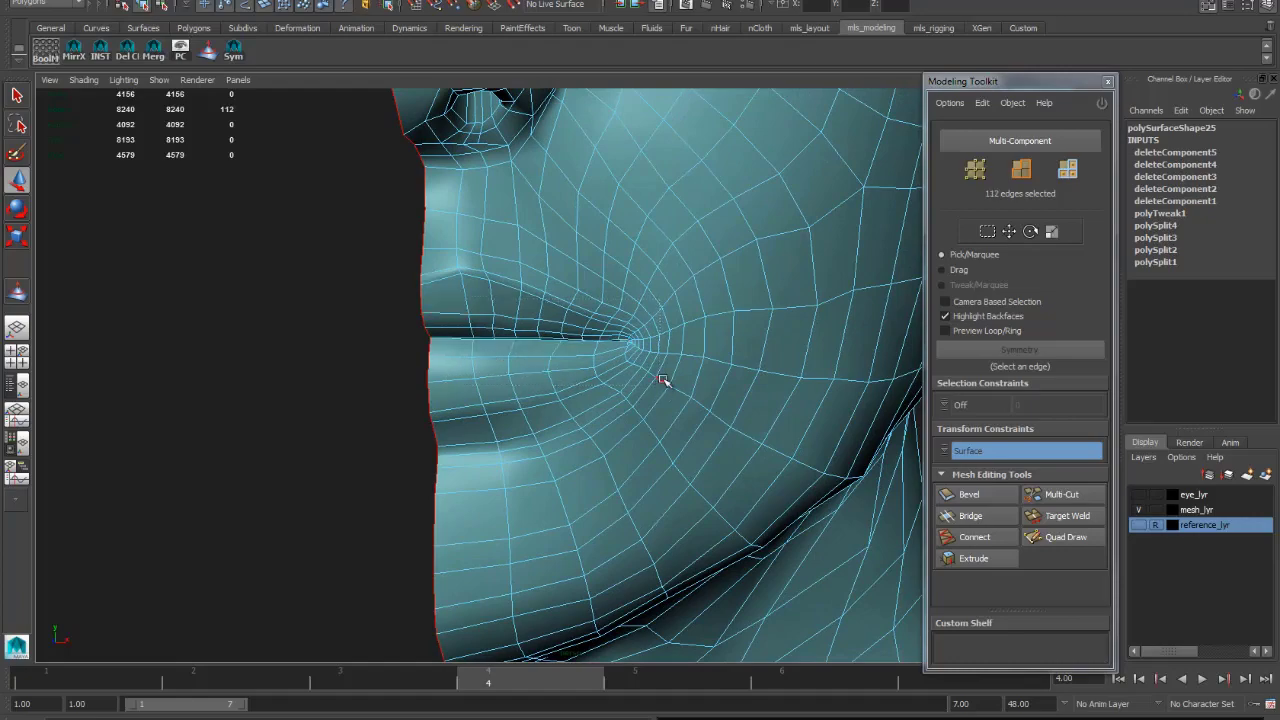
right_click_drag(874, 354, 414, 443, "alt")
- In wireframe and object selection mode, select the whole half-body mesh polySurface24
key("4")
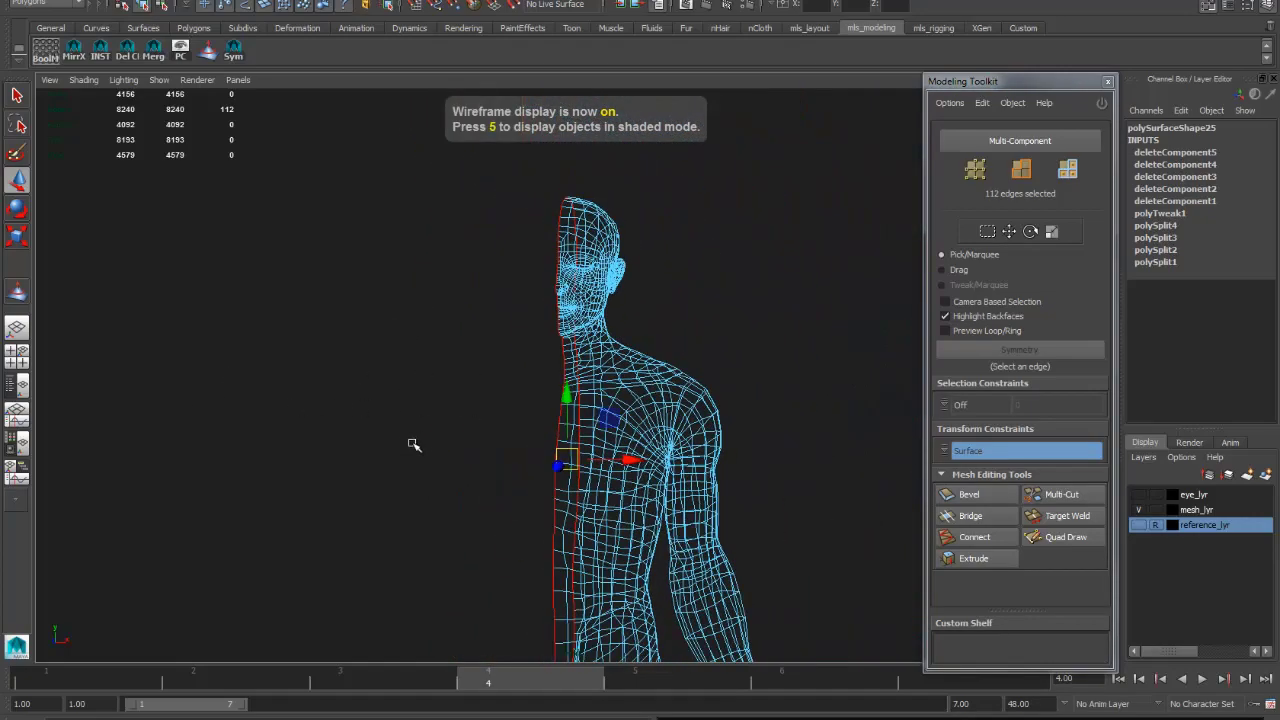
left_click_drag(414, 443, 354, 383, "alt")
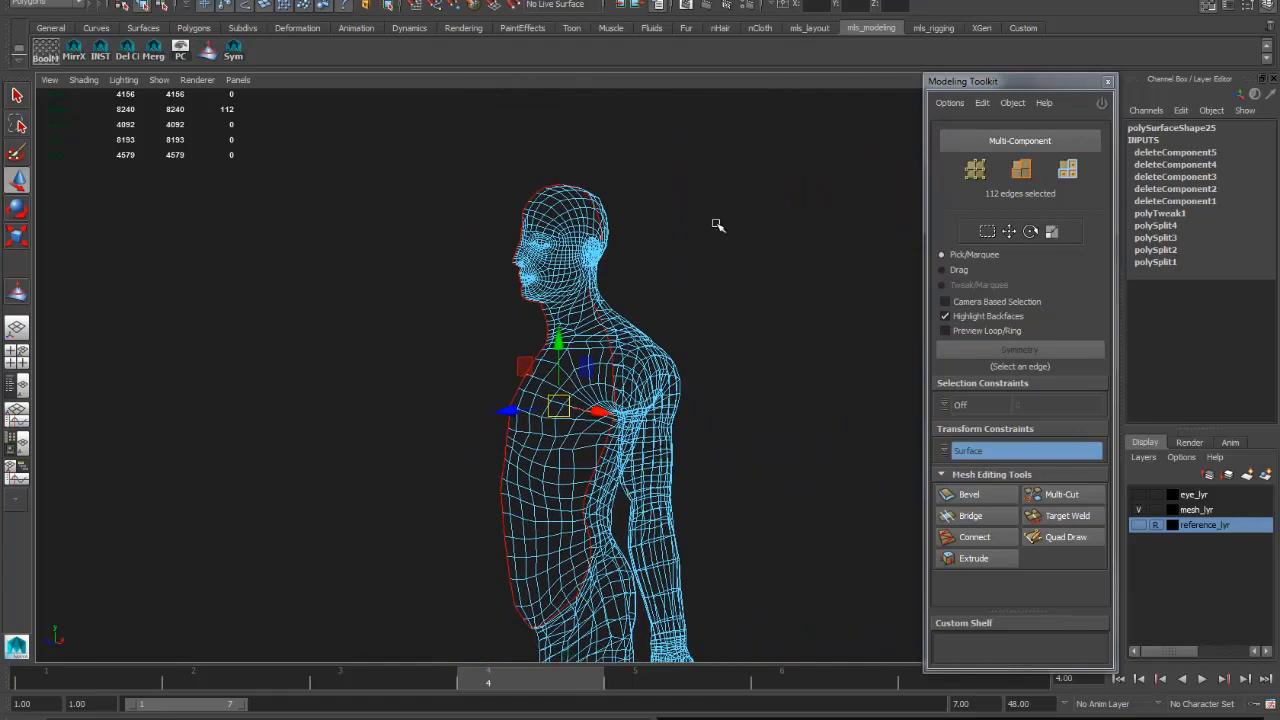
left_click(781, 8)
left_click(808, 16)
left_click(737, 320)
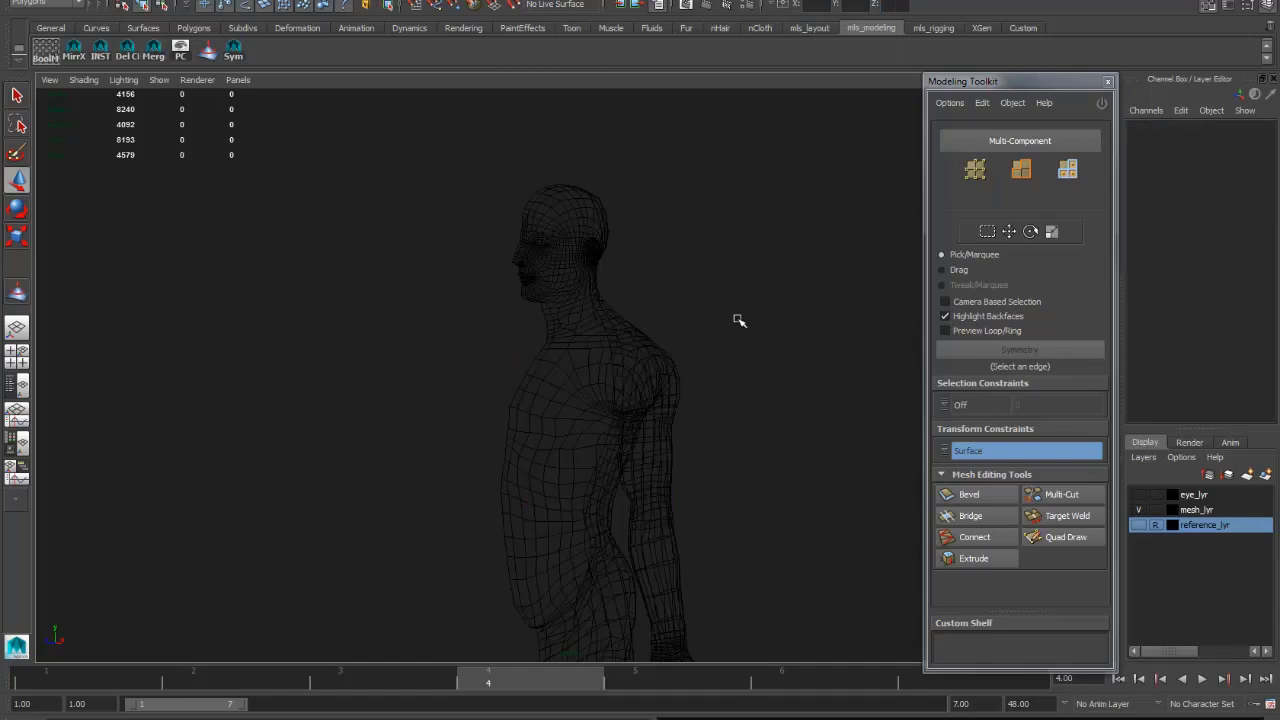
left_click(666, 394)
left_click_drag(666, 394, 638, 385, "alt")
- Return the mesh to shaded display and view it from a steep three-quarter angle
left_click_drag(737, 320, 760, 376, "alt")
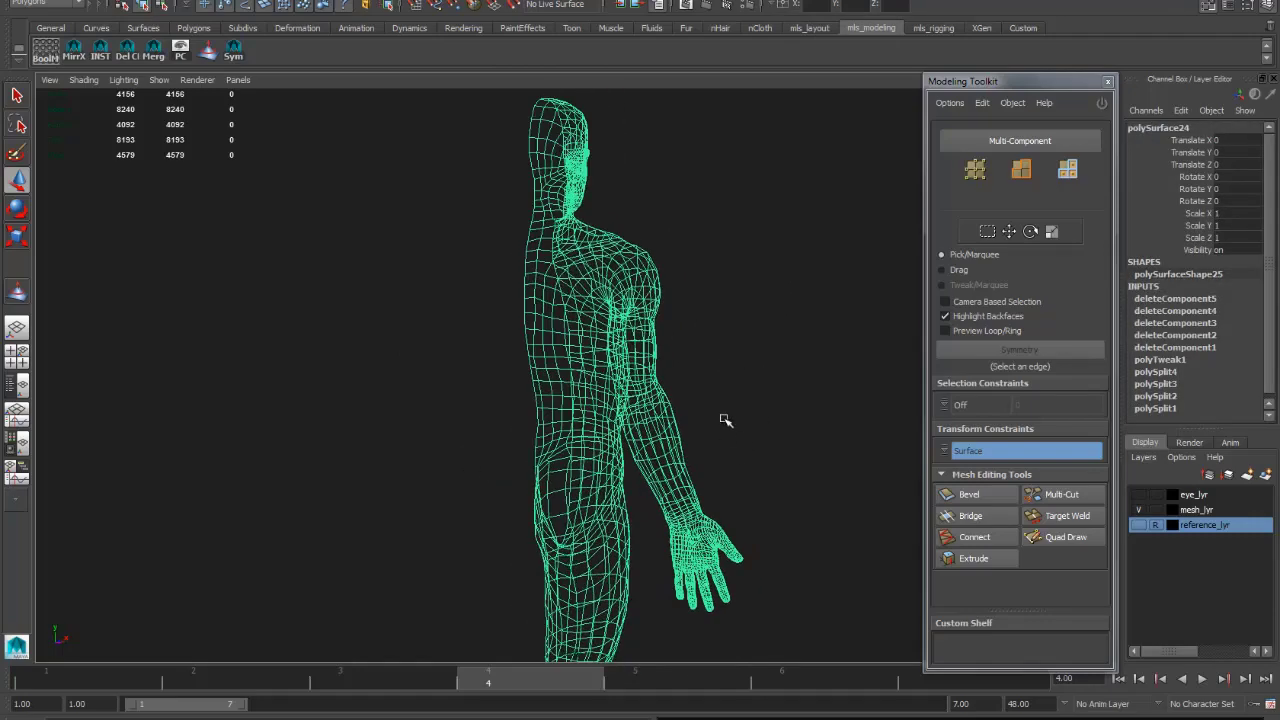
left_click_drag(729, 449, 670, 393, "alt")
key("5")
mouse_move(746, 380)
left_mouse_down("alt")
mouse_move(586, 391)
mouse_move(717, 343)
mouse_move(593, 328)
mouse_move(594, 360)
left_mouse_up("alt")
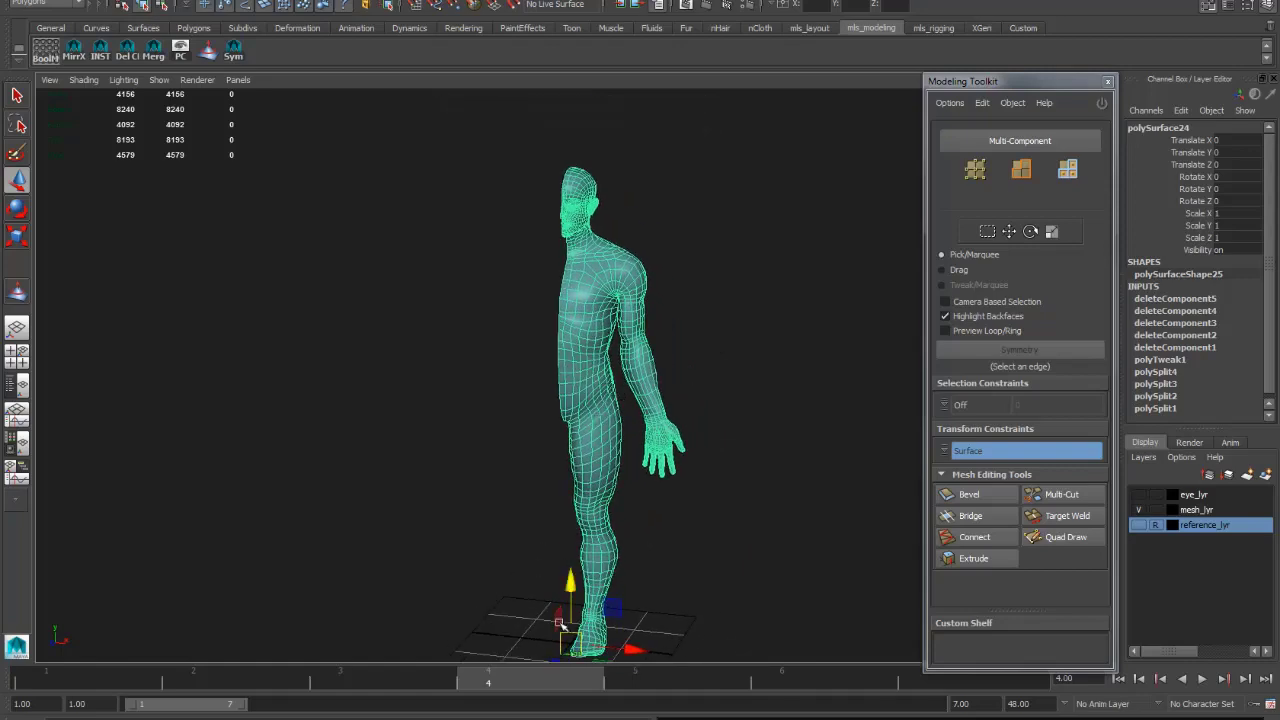
left_click_drag(551, 543, 513, 380, "alt")
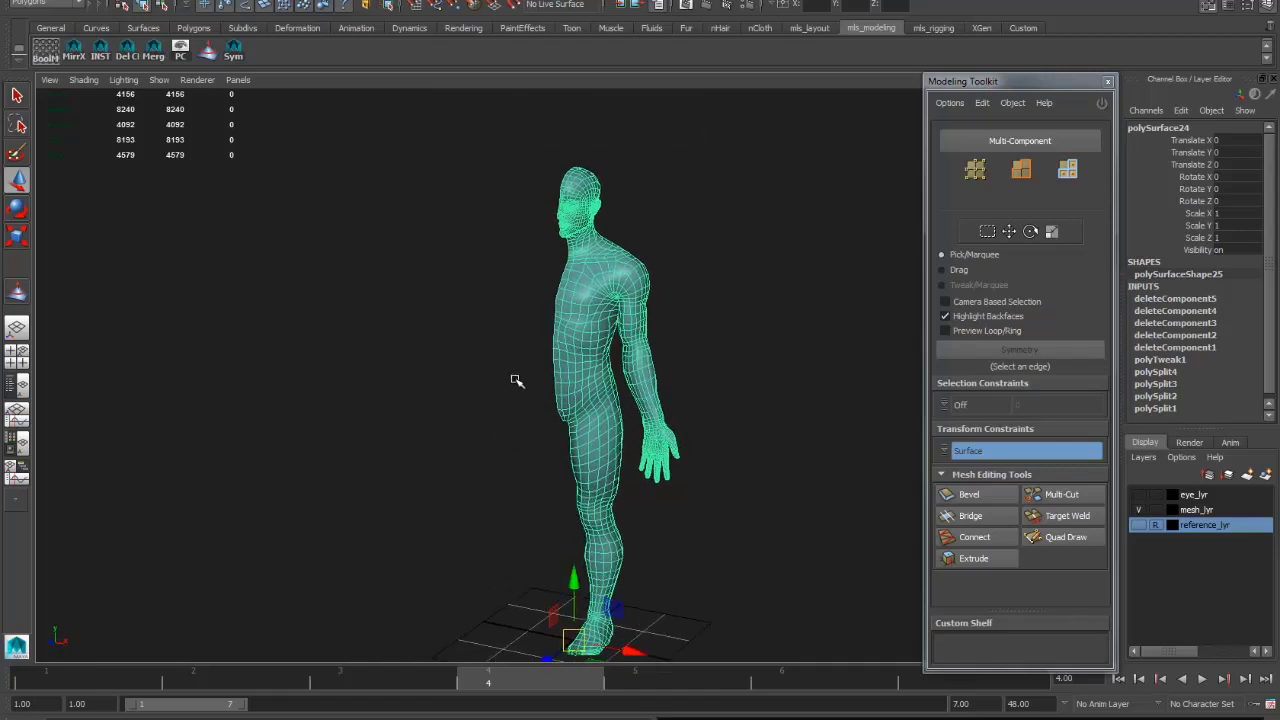
- Reselect the half mesh and mirror it with the Sym shelf button into polySurface27
left_click(664, 272)
left_click(563, 303)
left_click(233, 52)
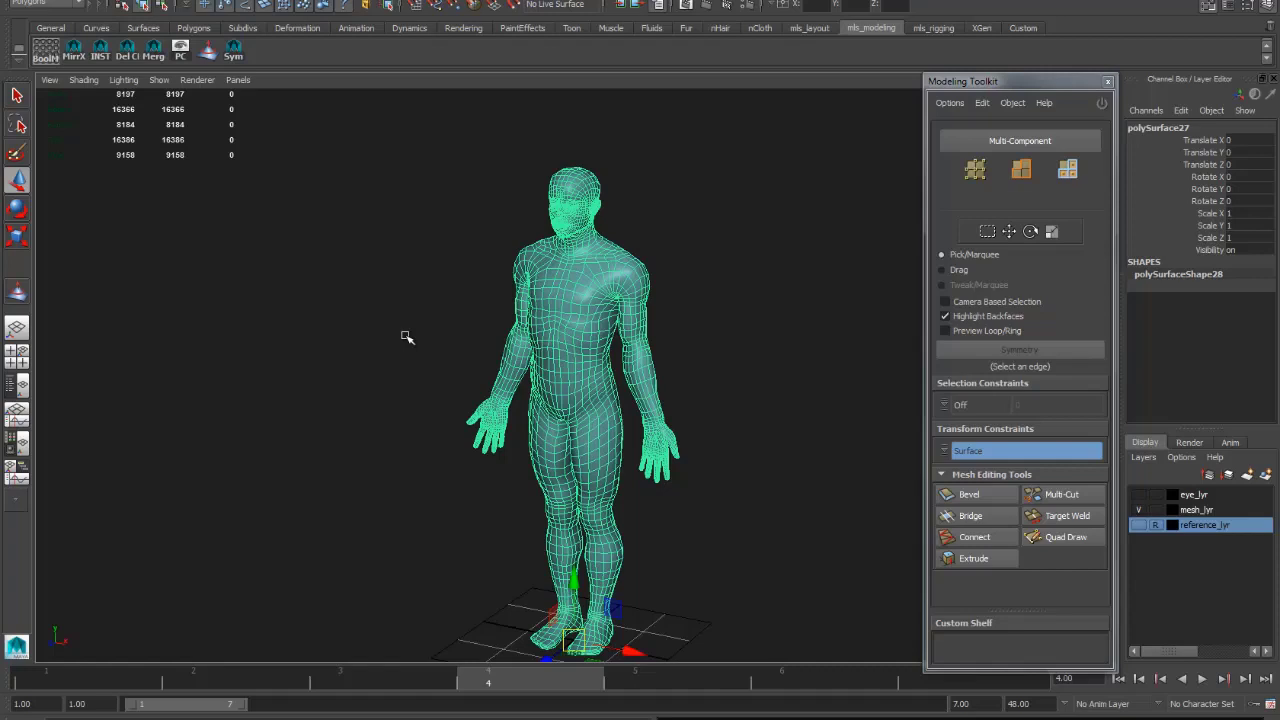
- Deselect the mirrored body and frame it from the front, zoomed in
left_click(726, 305)
left_click_drag(726, 309, 751, 326, "alt")
right_click_drag(676, 324, 740, 360, "alt")
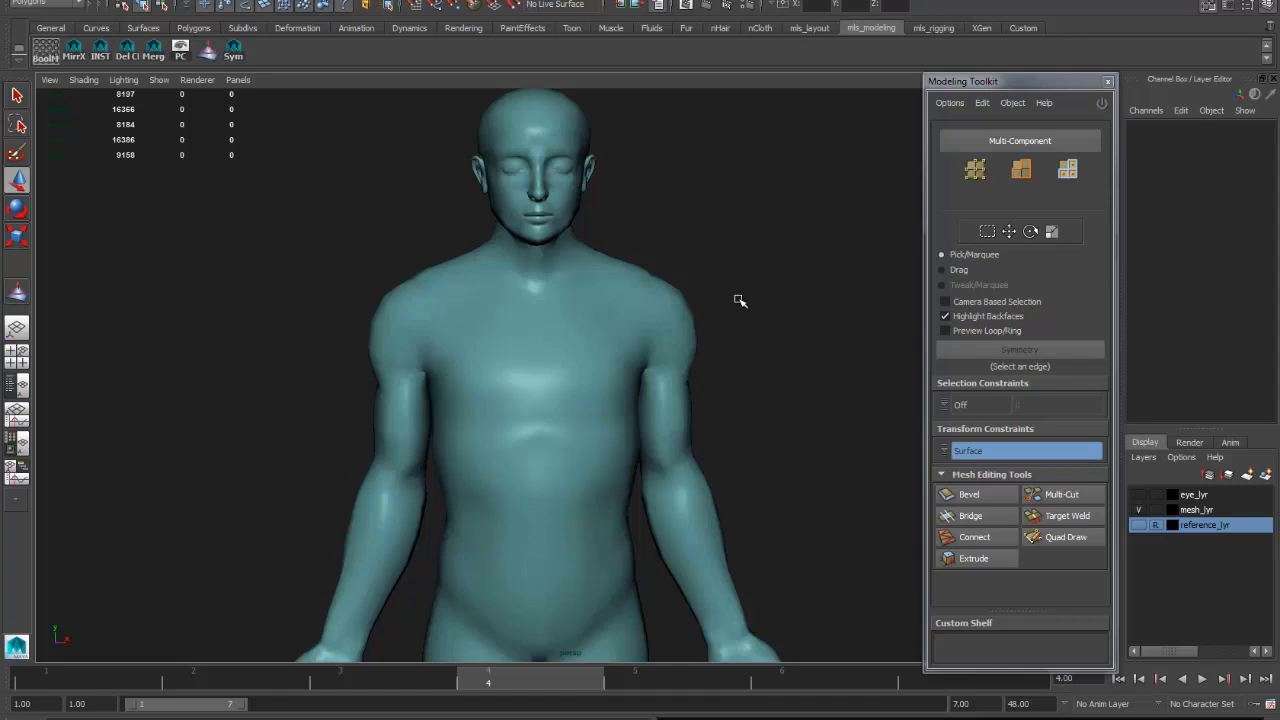
scroll(740, 300, "up", 5)
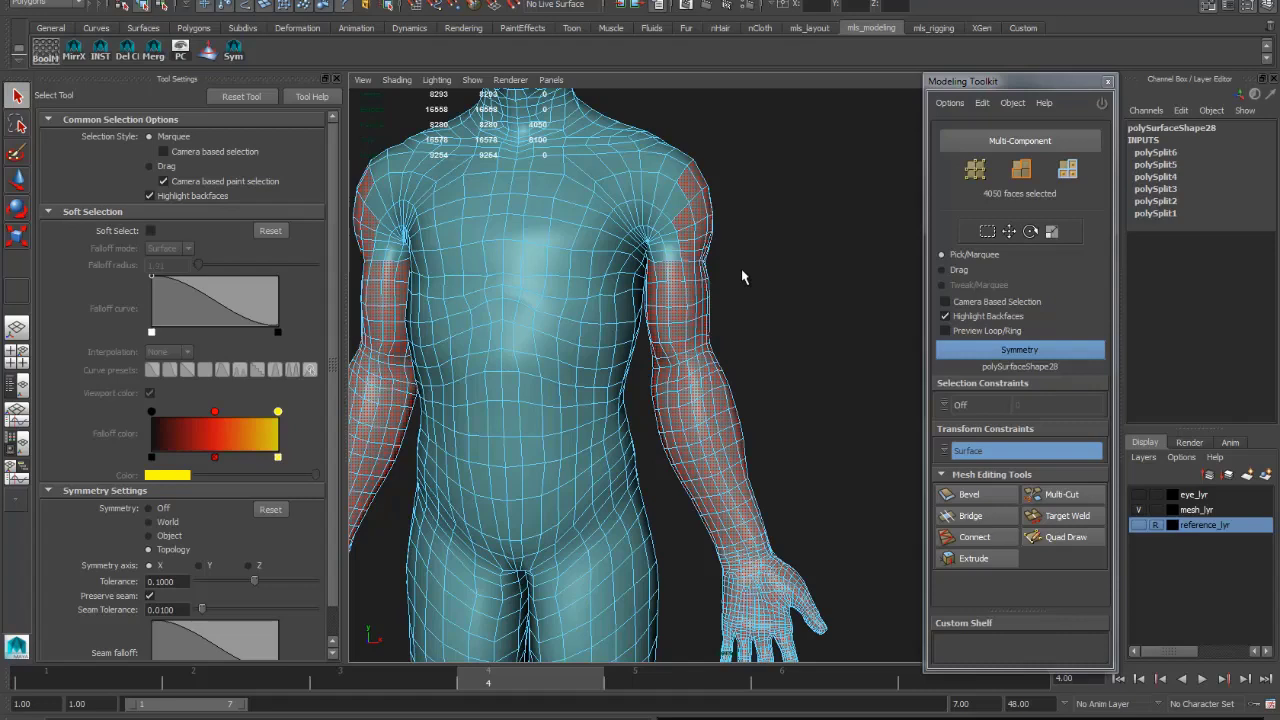
- Inspect the arm selection from the front, then the shoulder and upper arm from behind
scroll(742, 277, "down", 3)
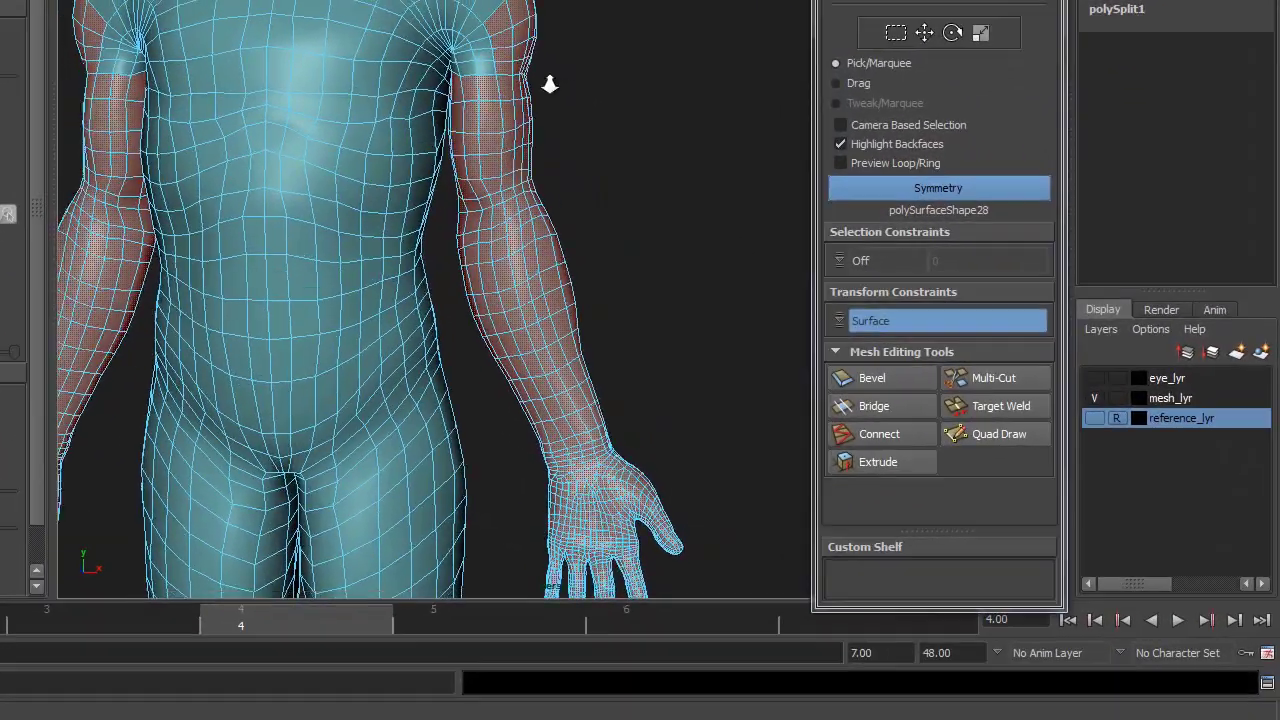
middle_click_drag(545, 370, 590, 324, "alt")
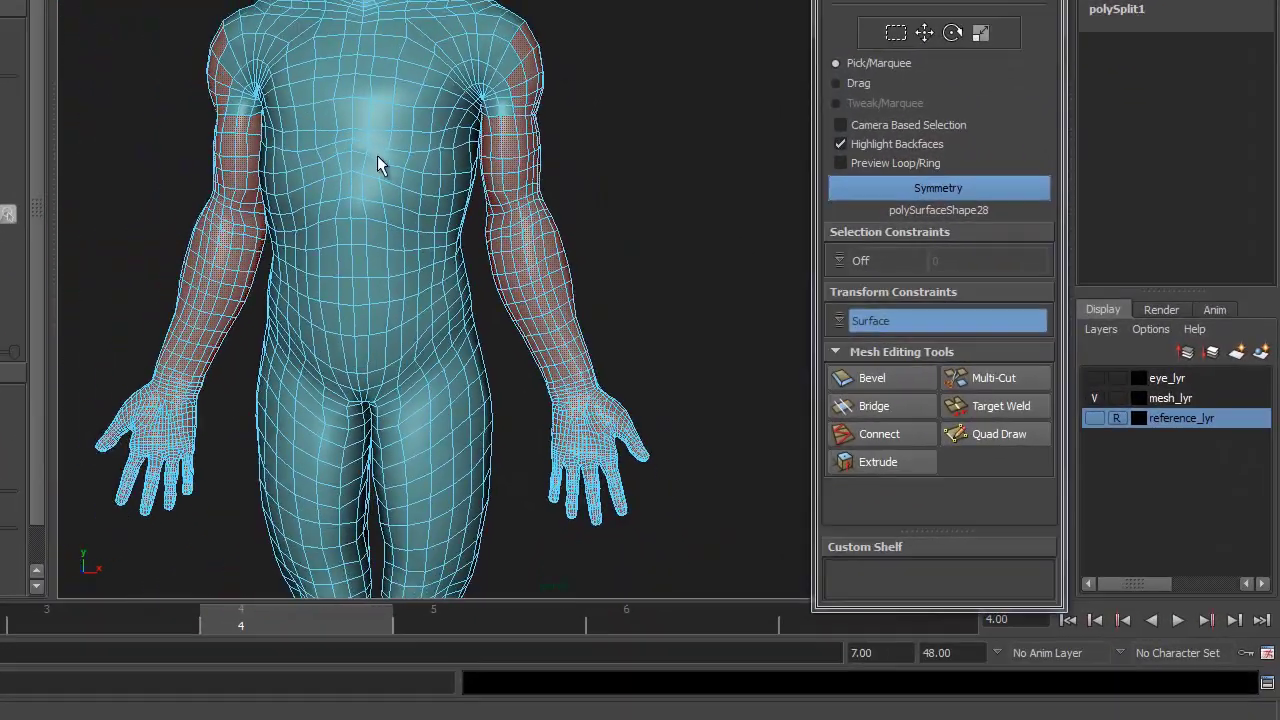
scroll(491, 123, "up", 3)
middle_click_drag(480, 171, 680, 118, "alt")
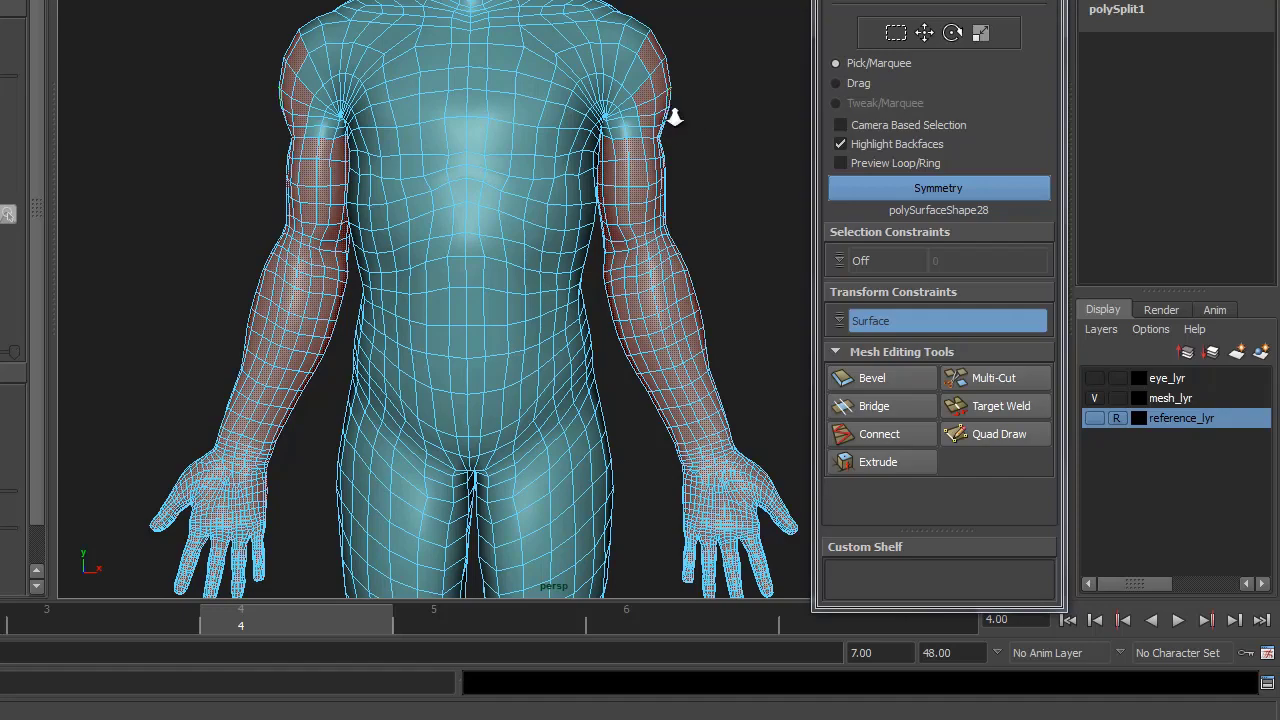
right_click_drag(674, 114, 625, 149, "alt")
key("space")
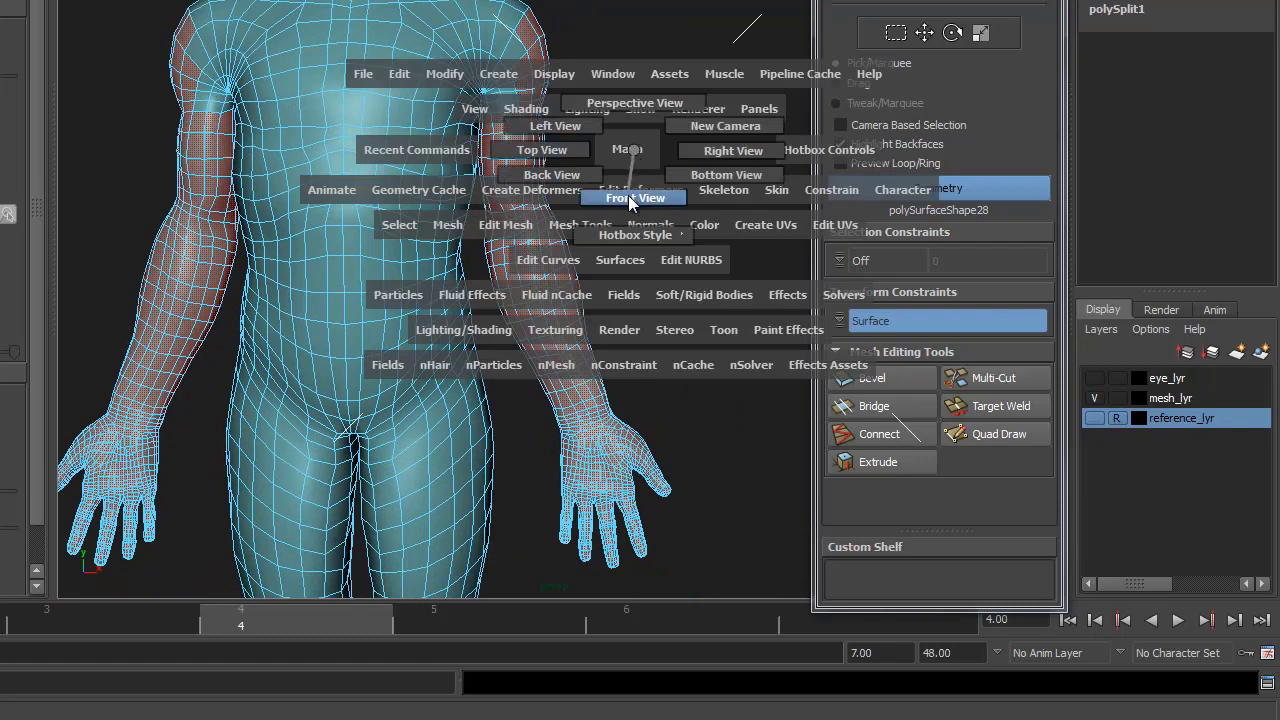
left_click_drag(630, 203, 585, 190)
middle_click_drag(522, 212, 544, 181, "alt")
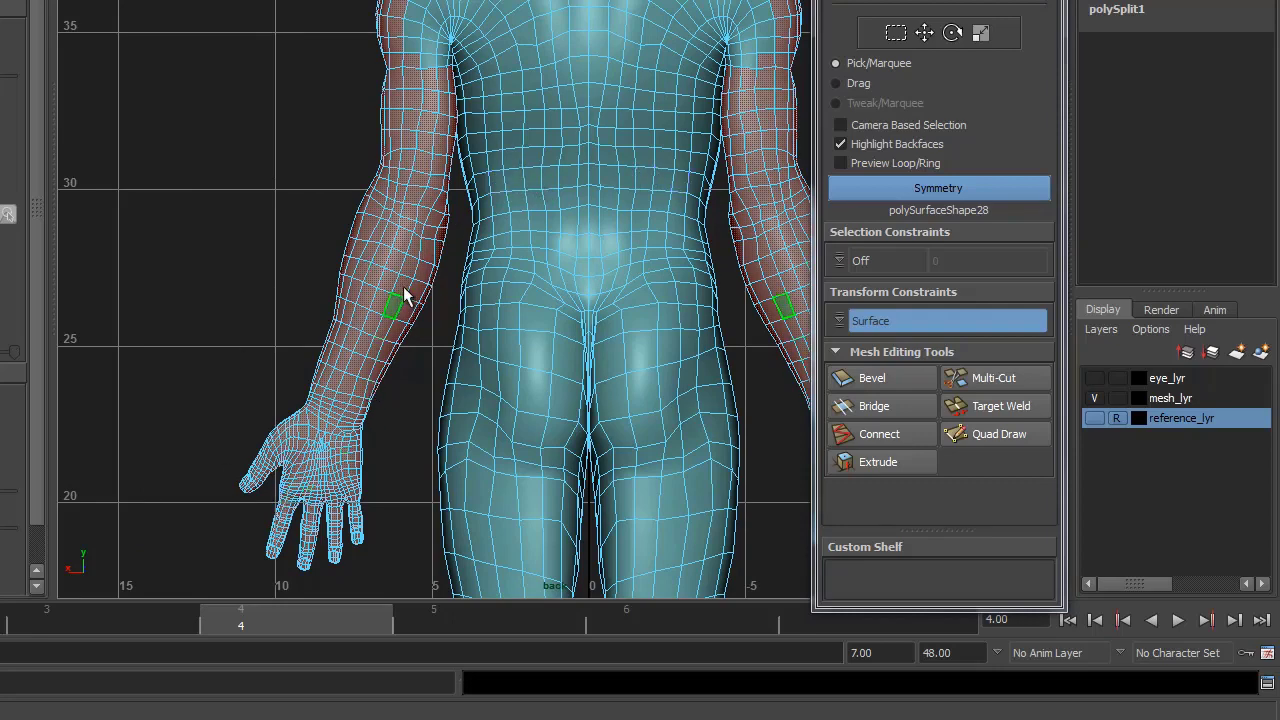
right_click_drag(432, 64, 786, 140, "alt")
middle_click_drag(786, 130, 479, 350, "alt")
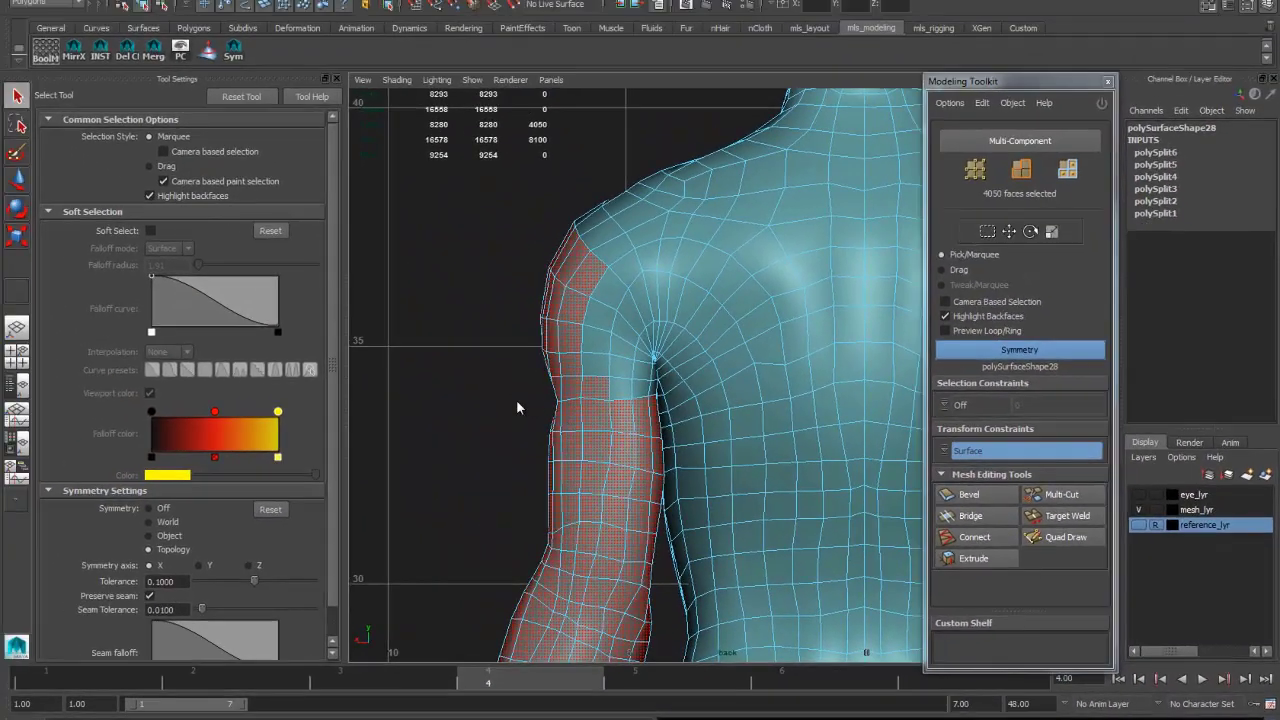
- Return to the front view and turn on soft selection for the arm faces
left_click_drag(516, 401, 518, 448)
scroll(607, 333, "up", 2)
scroll(607, 333, "up", 3)
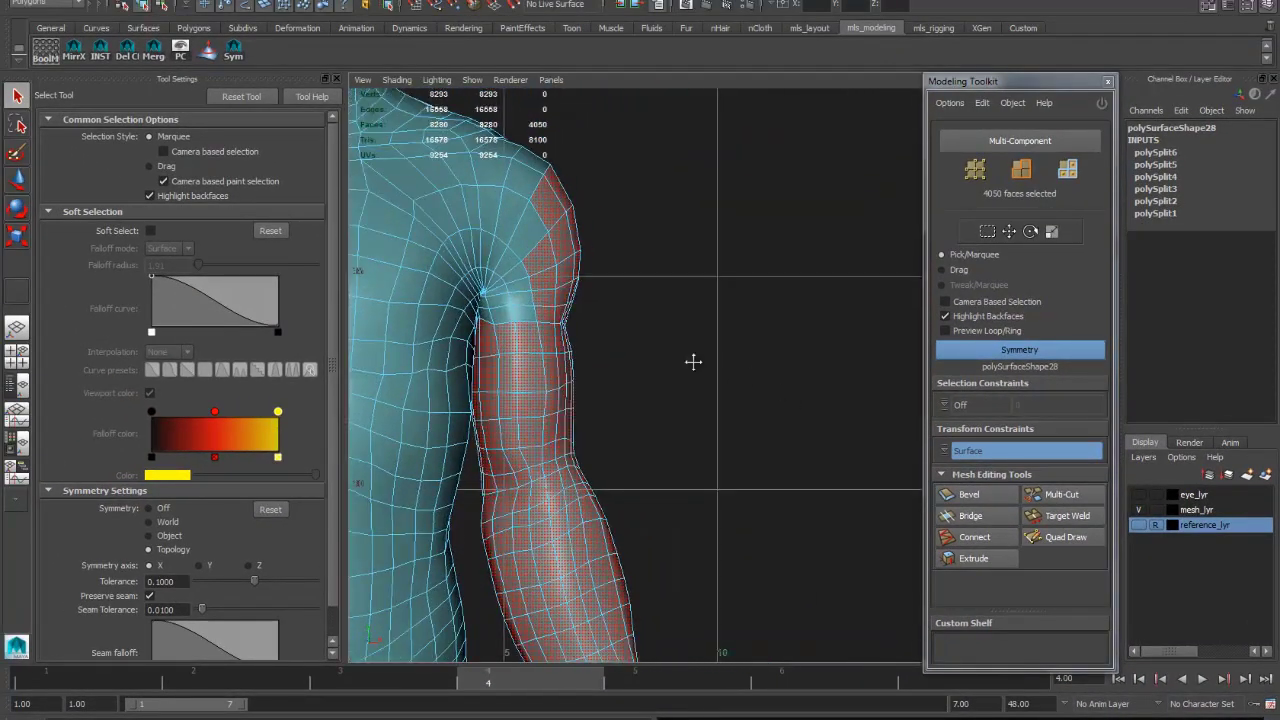
scroll(691, 360, "down", 1)
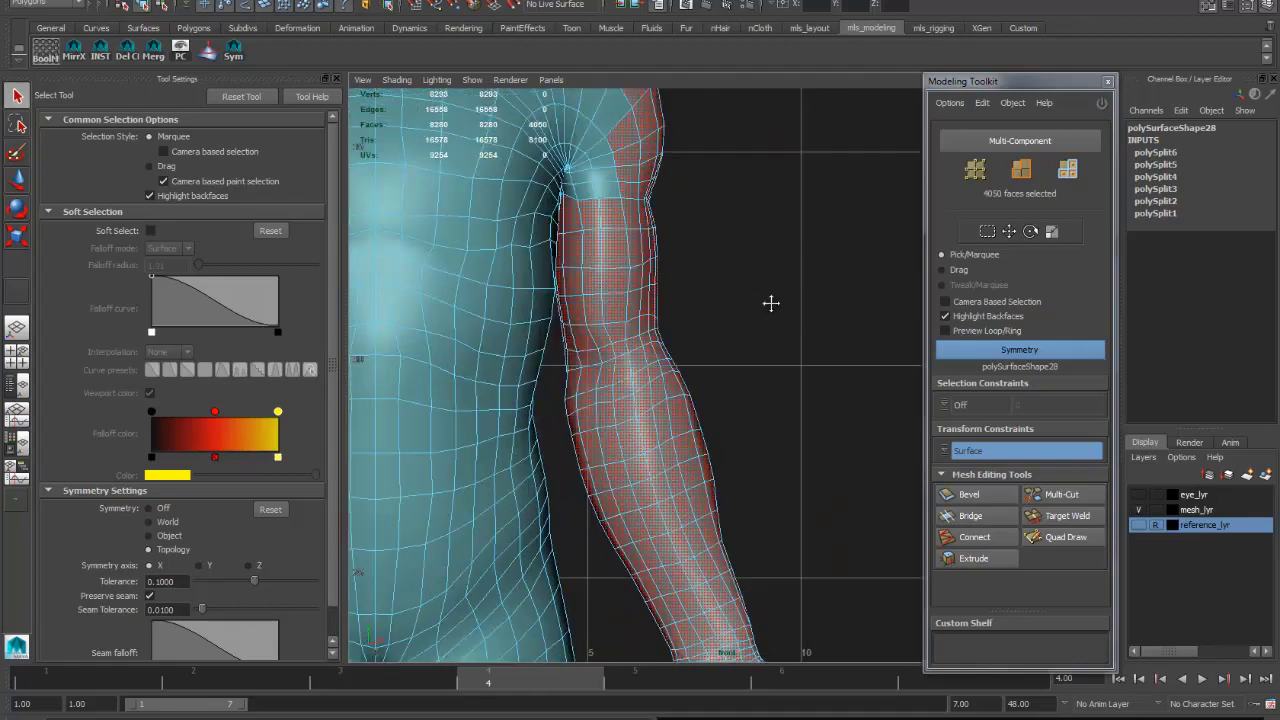
scroll(771, 300, "down", 3)
scroll(771, 300, "up", 4)
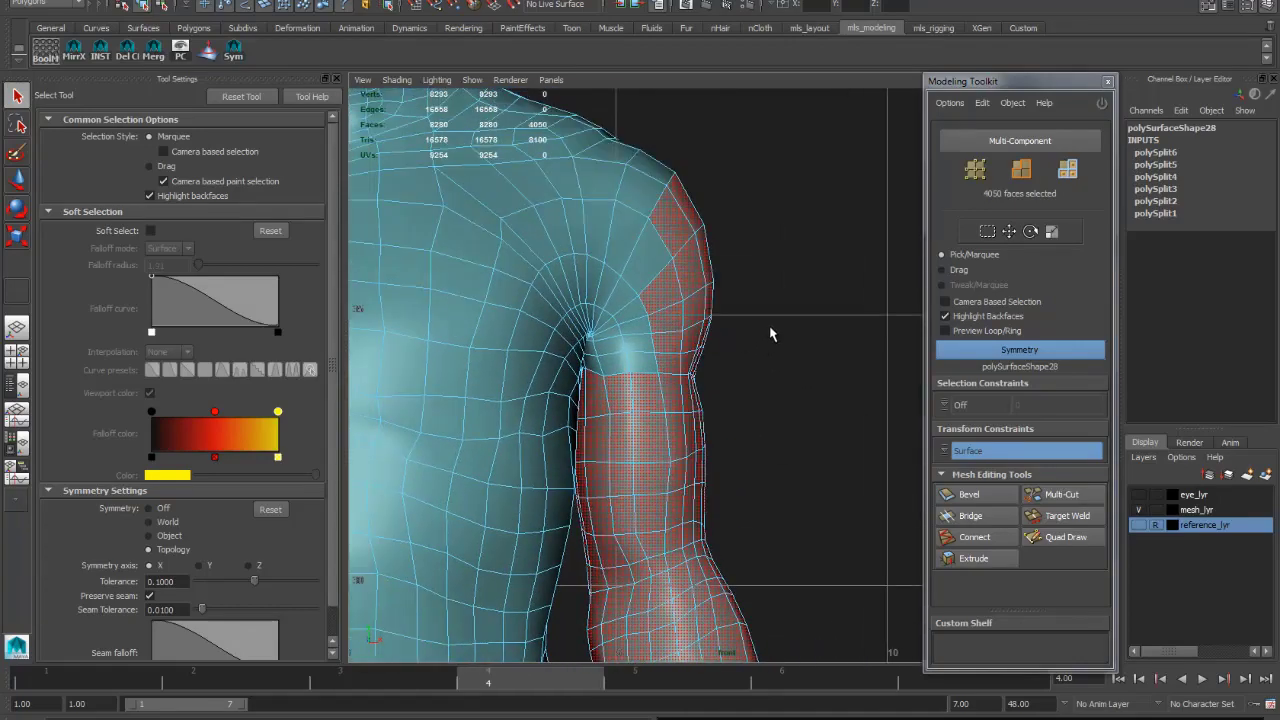
key("b")
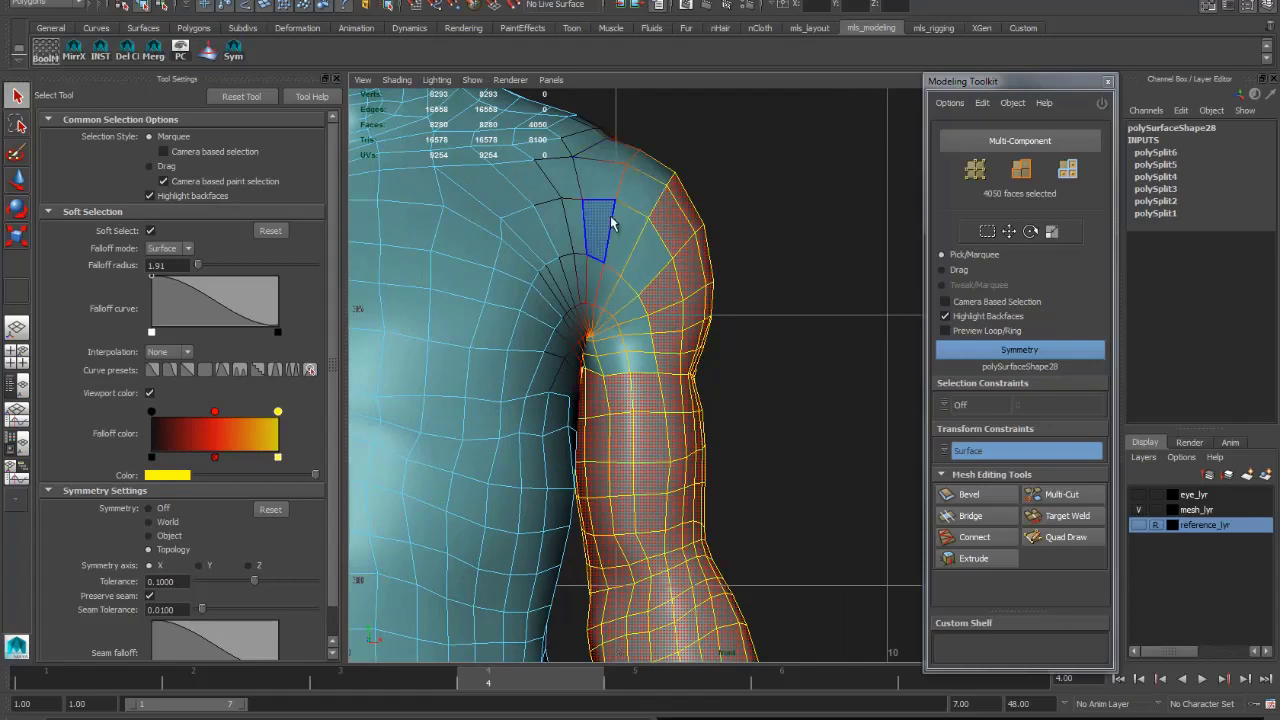
- Keep the soft-select falloff mode on Surface and frame the whole body
left_click(177, 249)
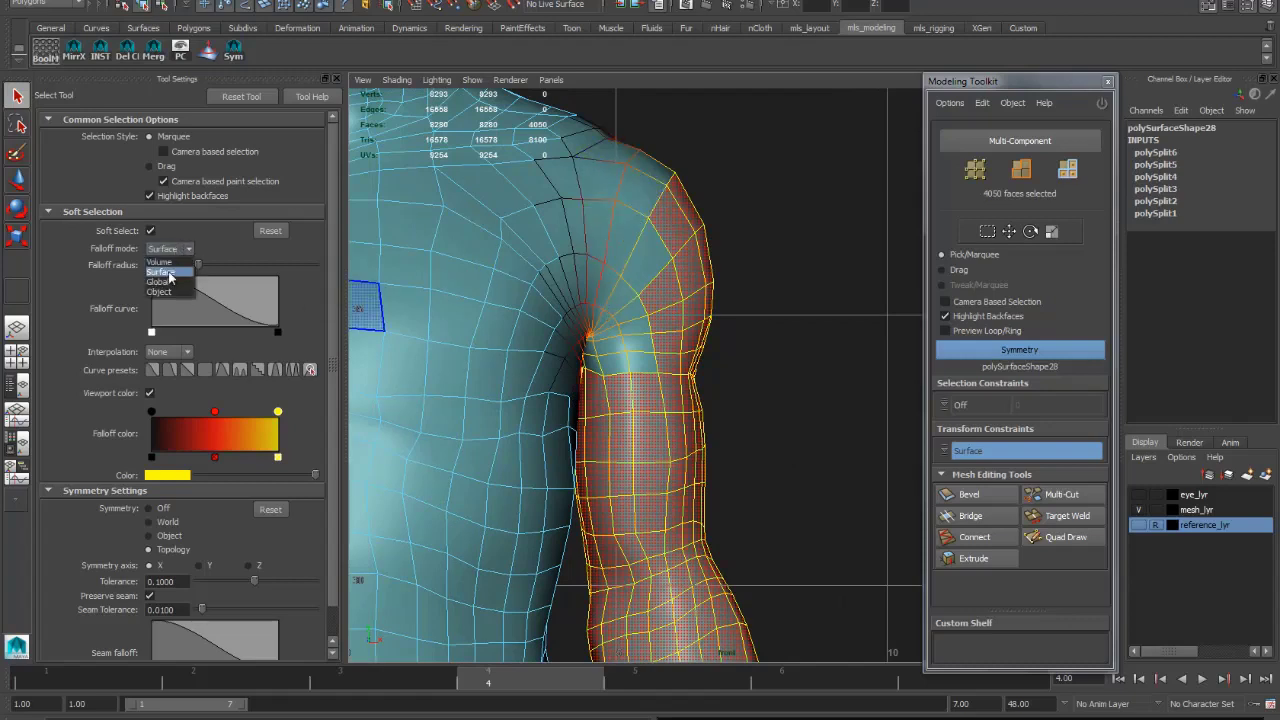
left_click(170, 272)
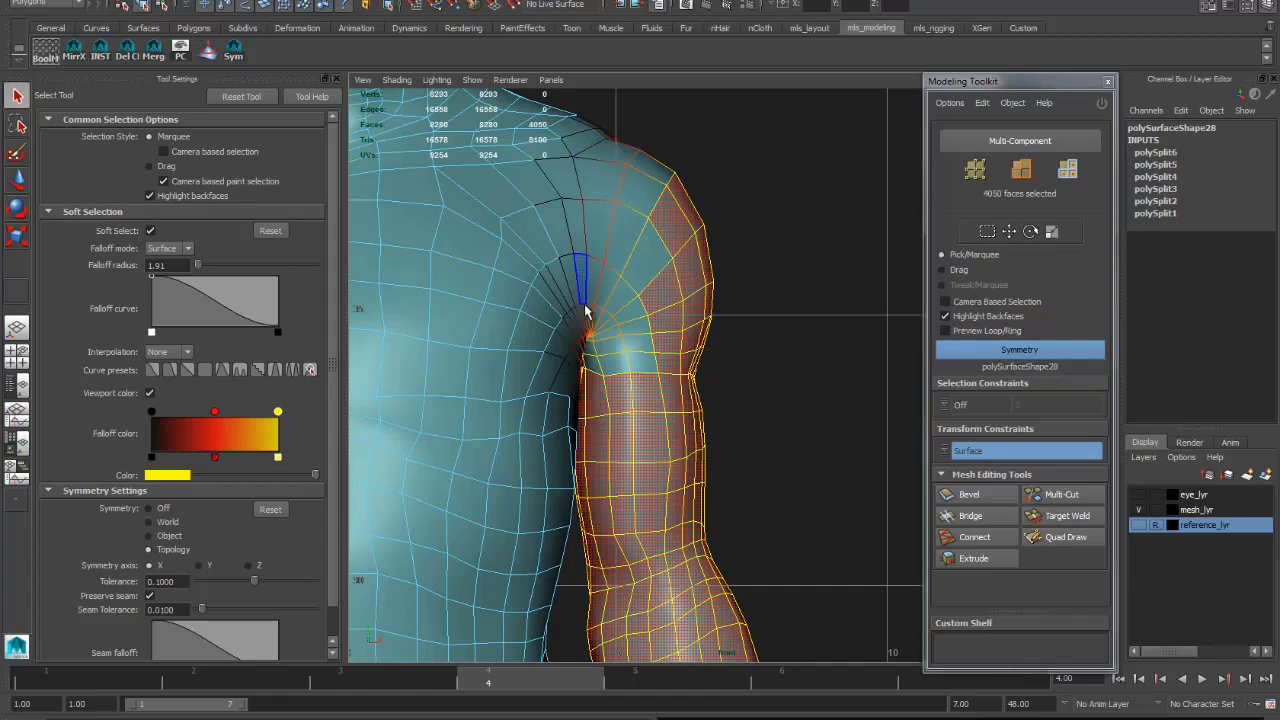
scroll(540, 345, "up", 2)
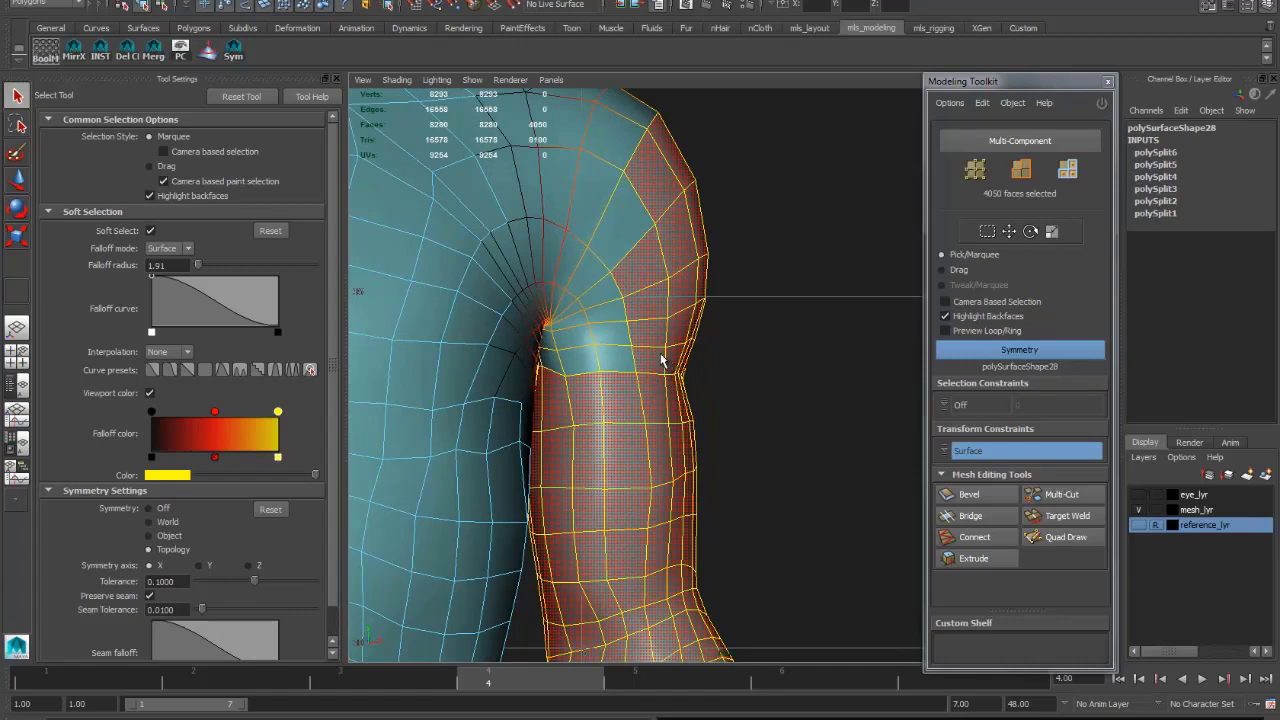
scroll(660, 360, "down", 3)
left_click_drag(736, 328, 688, 348, "alt")
key("space")
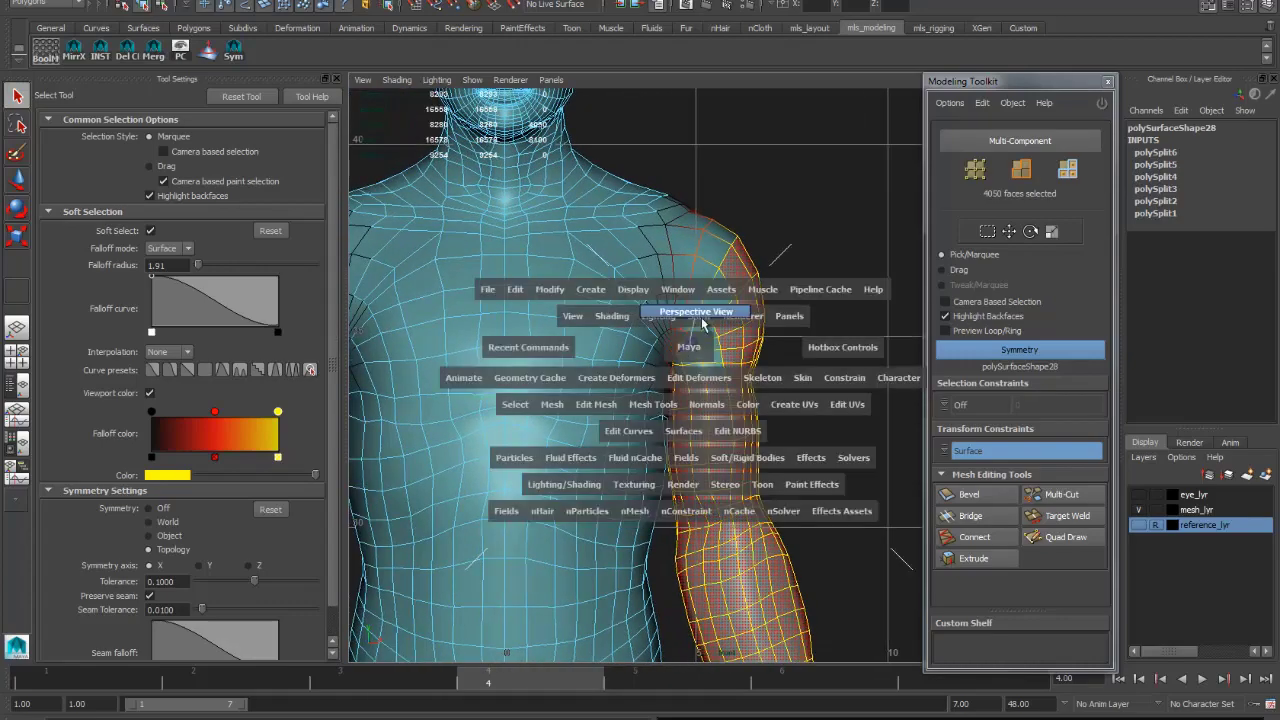
key("f")
- Orbit around the torso, neck and shoulders to inspect the soft selection
left_click_drag(794, 323, 414, 329, "alt")
scroll(830, 243, "up", 5)
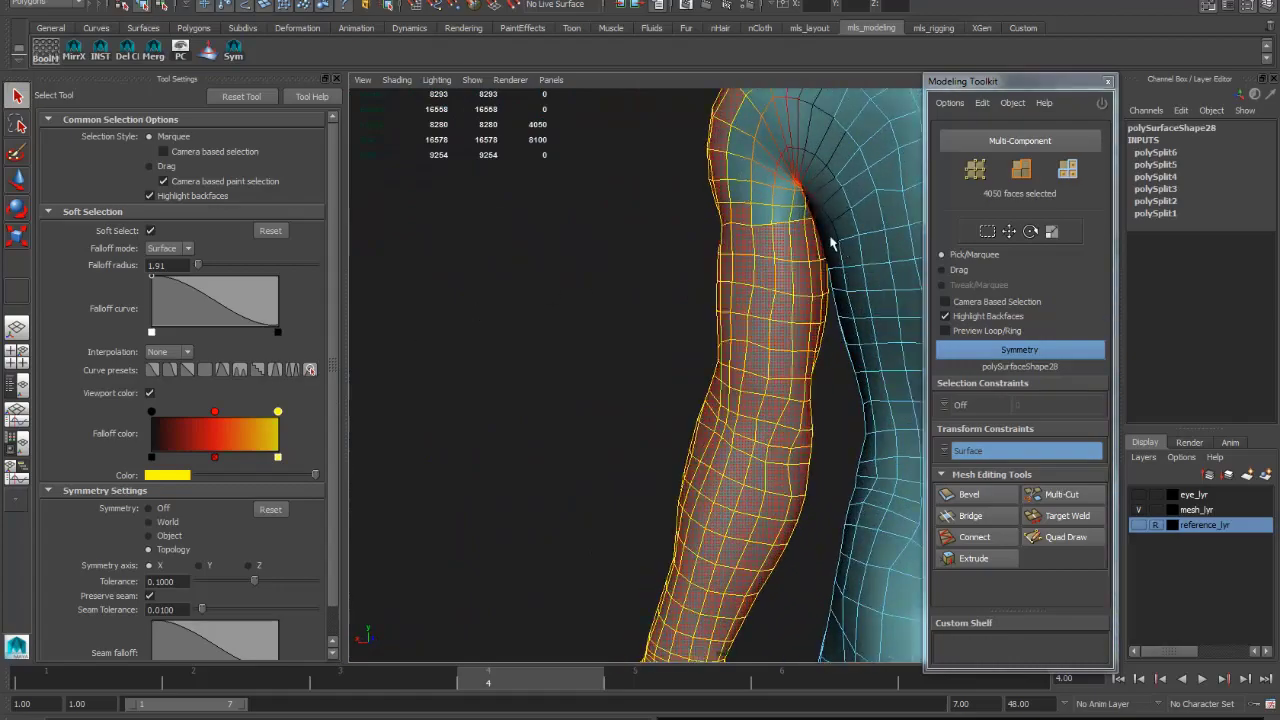
left_click_drag(830, 243, 623, 374, "alt")
scroll(623, 371, "up", 5)
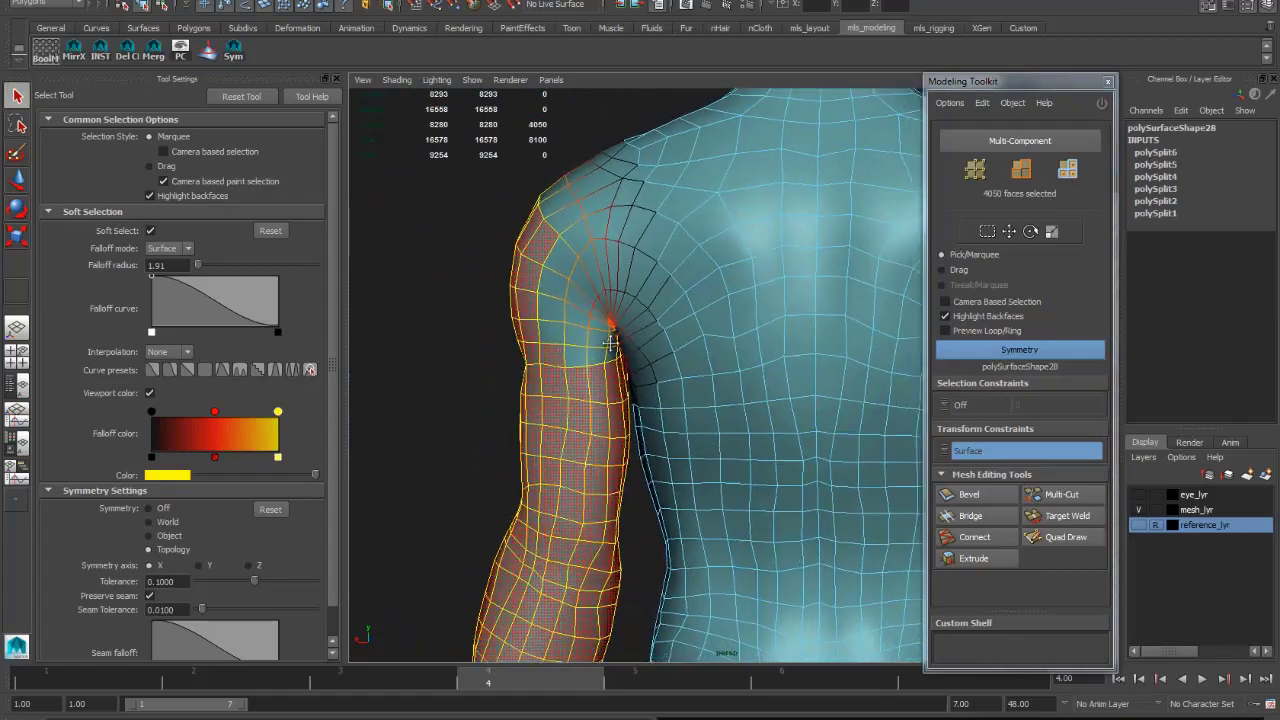
scroll(610, 343, "down", 6)
middle_click_drag(584, 309, 519, 376, "alt")
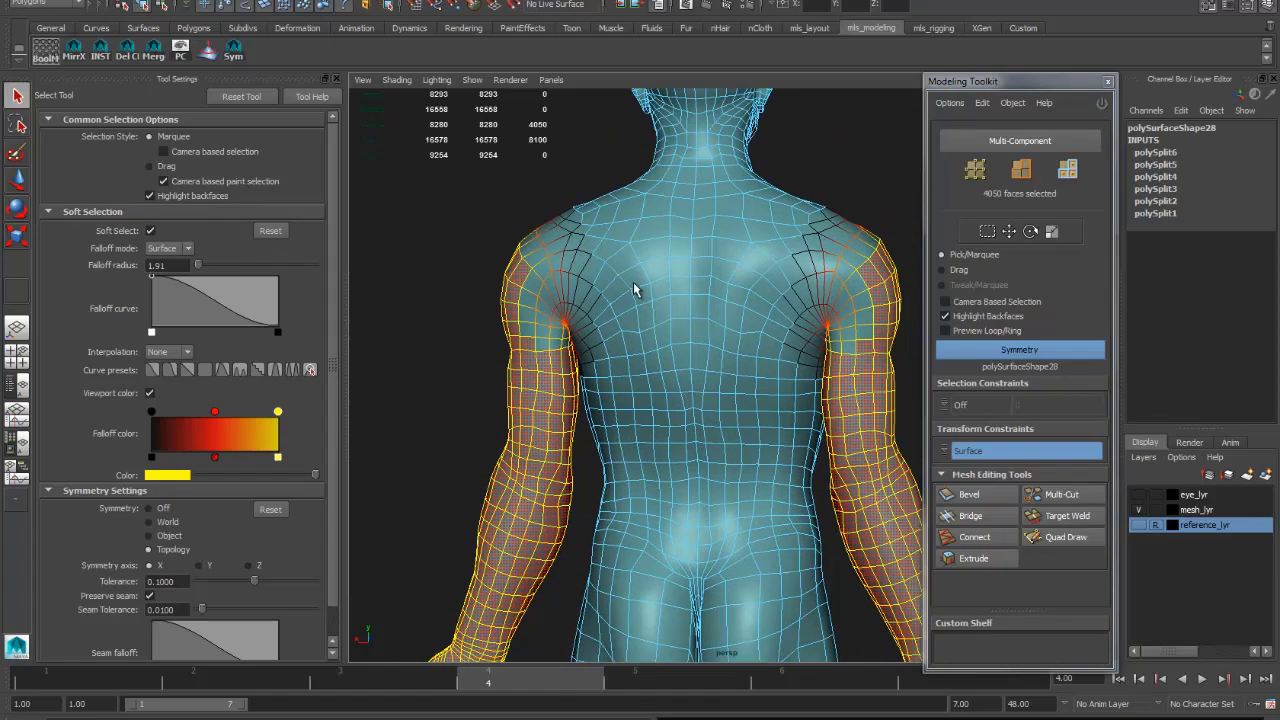
left_click_drag(640, 294, 638, 270, "alt")
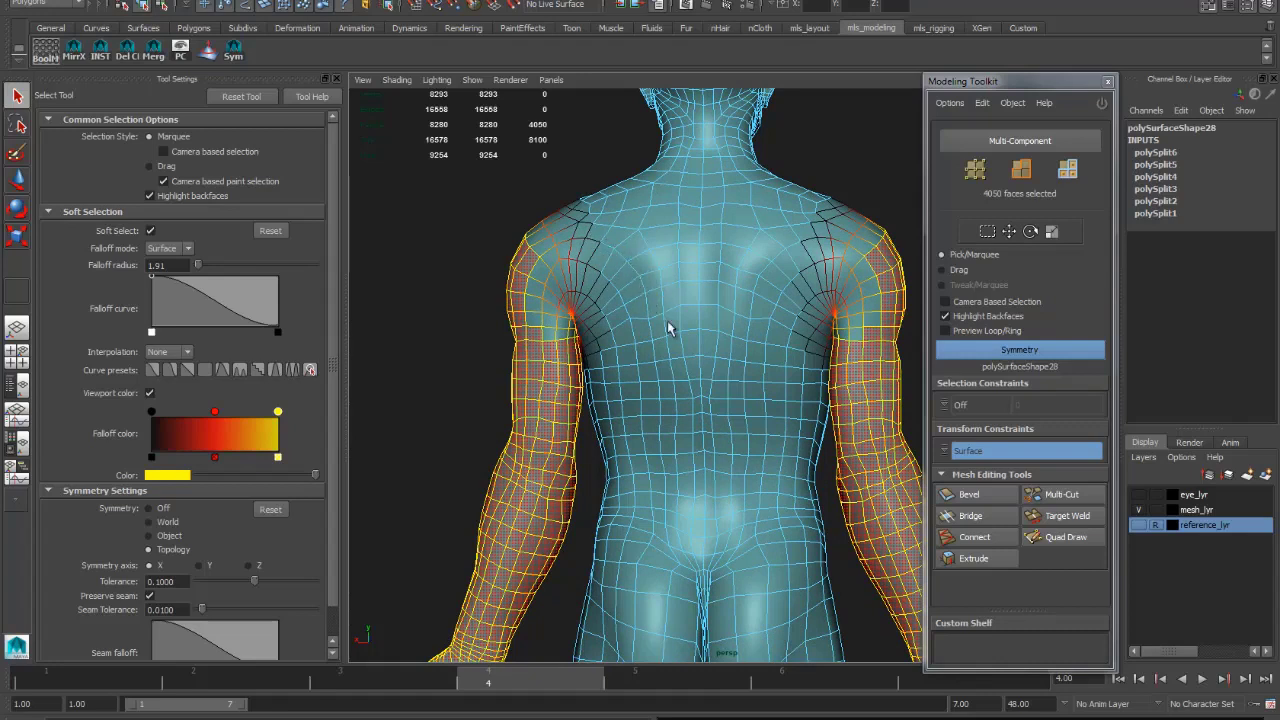
left_click_drag(659, 310, 757, 420, "alt")
- Switch to a straight front view and activate the Rotate tool on the arm faces
key("space")
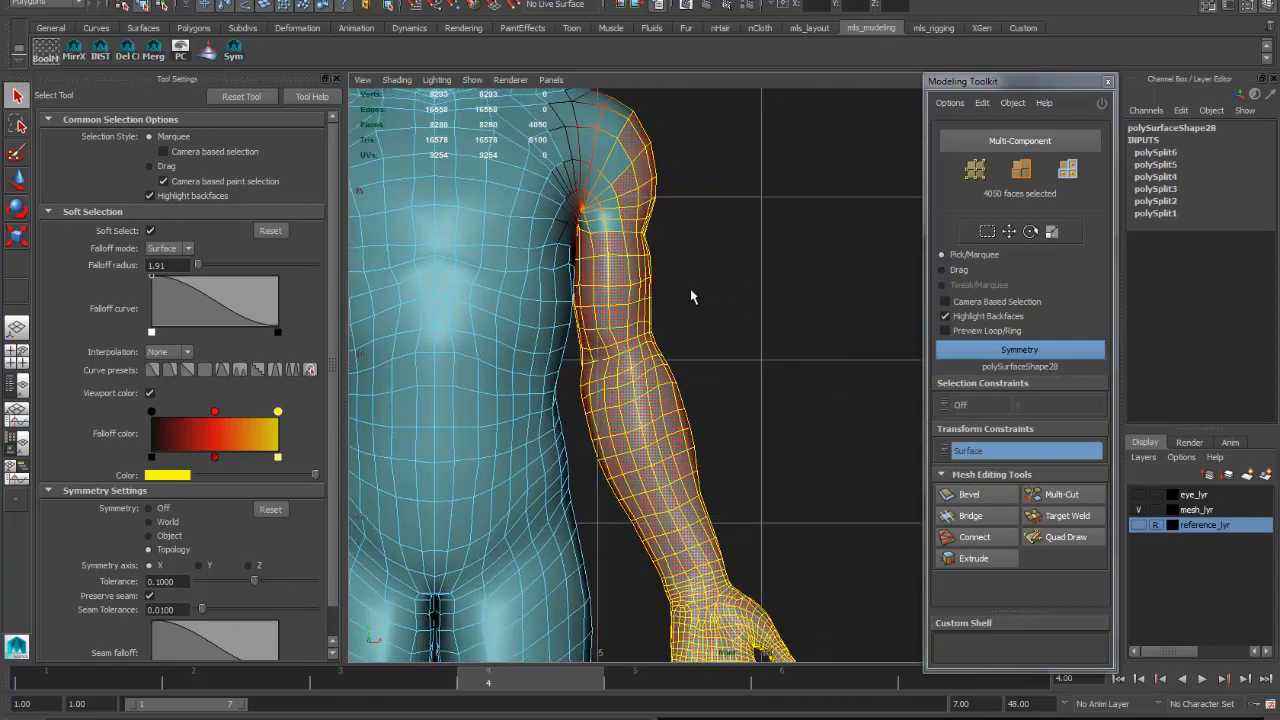
key("e")
right_click_drag(727, 294, 712, 235, "alt")
middle_click_drag(712, 235, 738, 310, "alt")
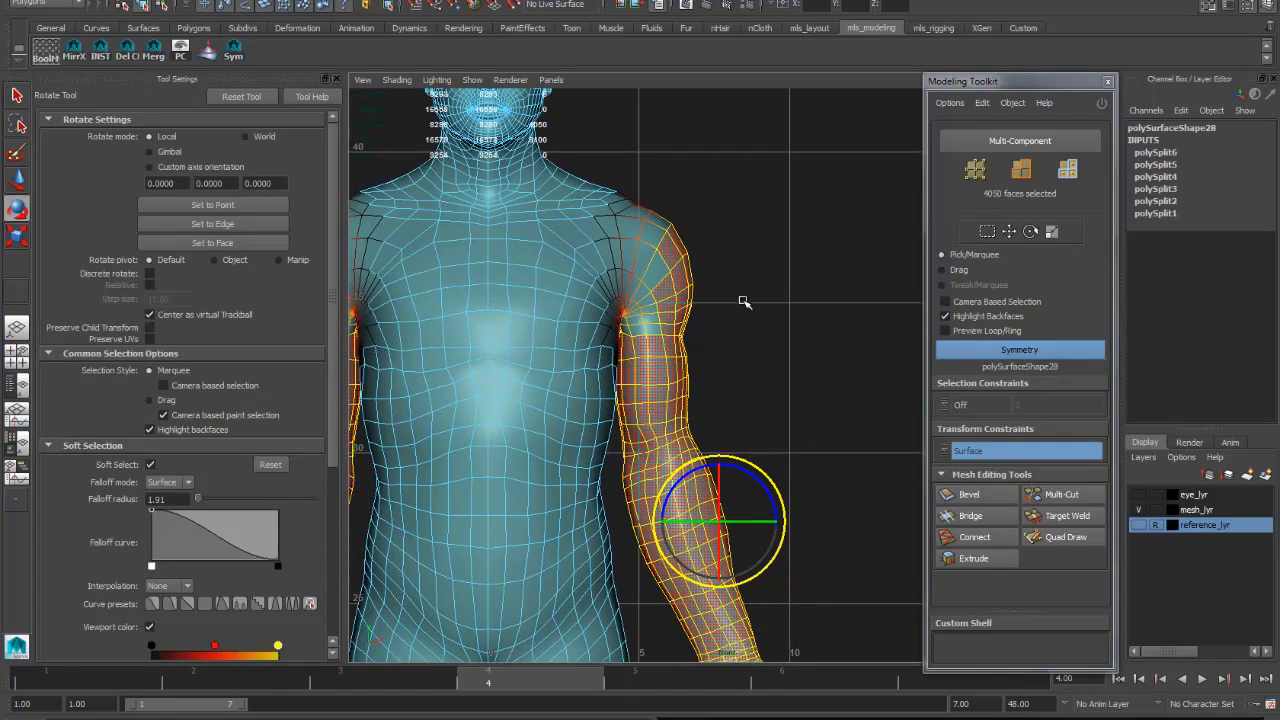
- Move the rotation pivot up to the shoulder and re-centre the front view
key("Insert")
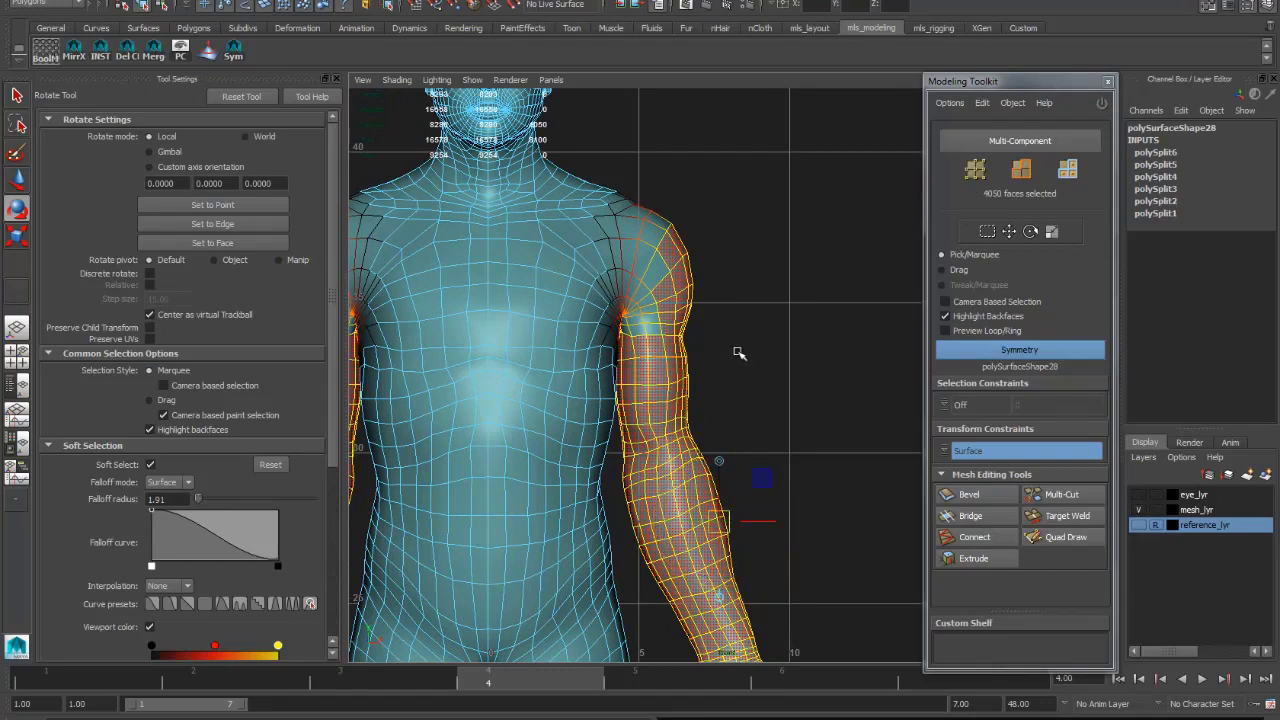
left_click_drag(716, 512, 643, 255)
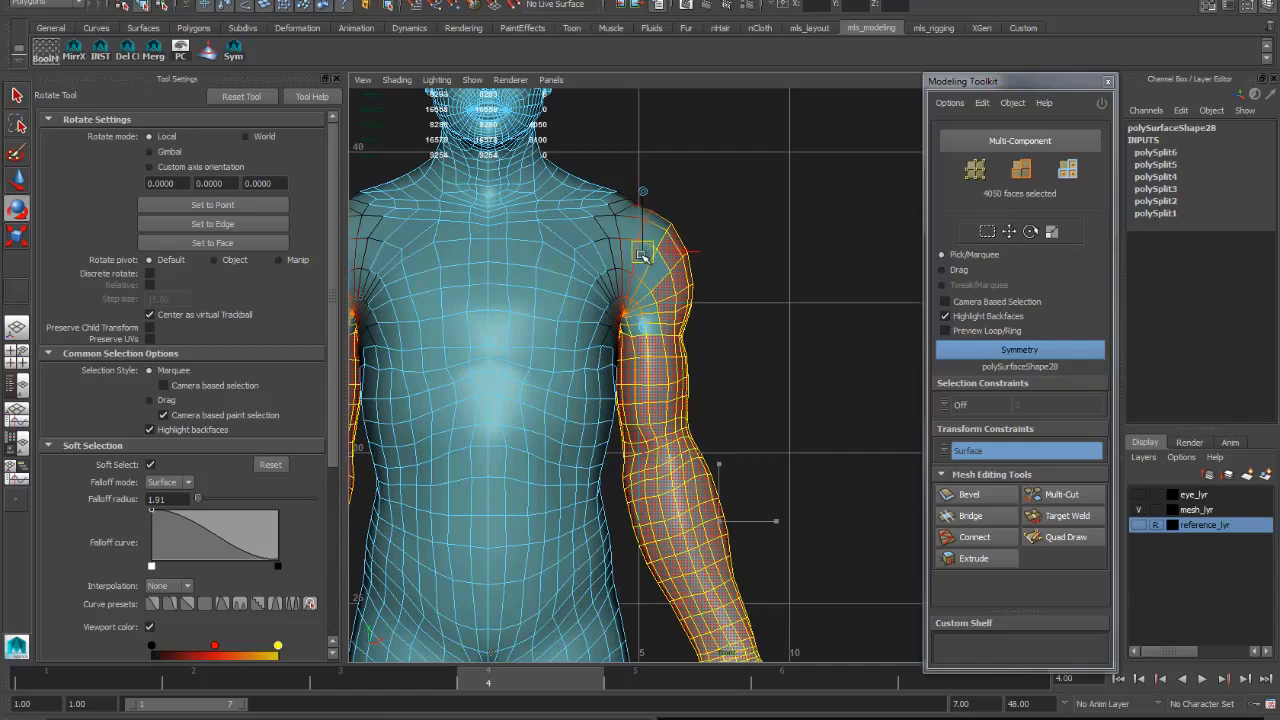
key("Insert")
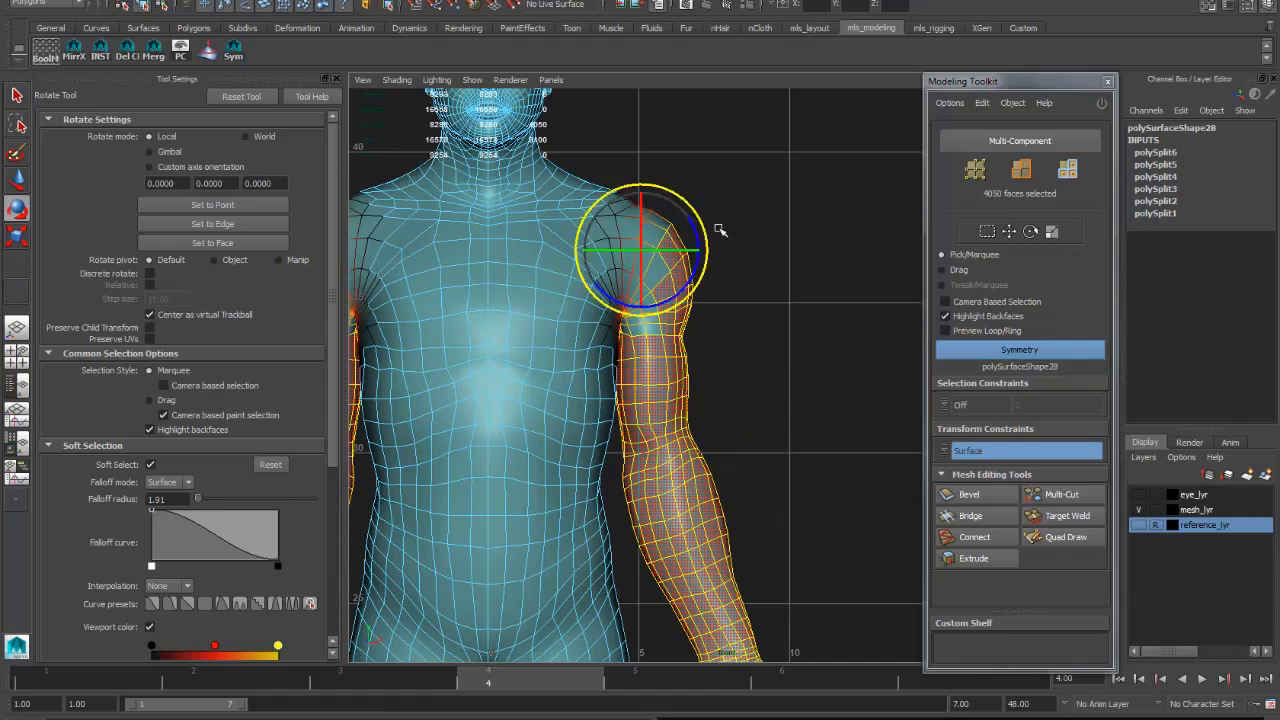
mouse_move(748, 211)
left_mouse_down("alt")
mouse_move(857, 214)
mouse_move(737, 216)
left_mouse_up("alt")
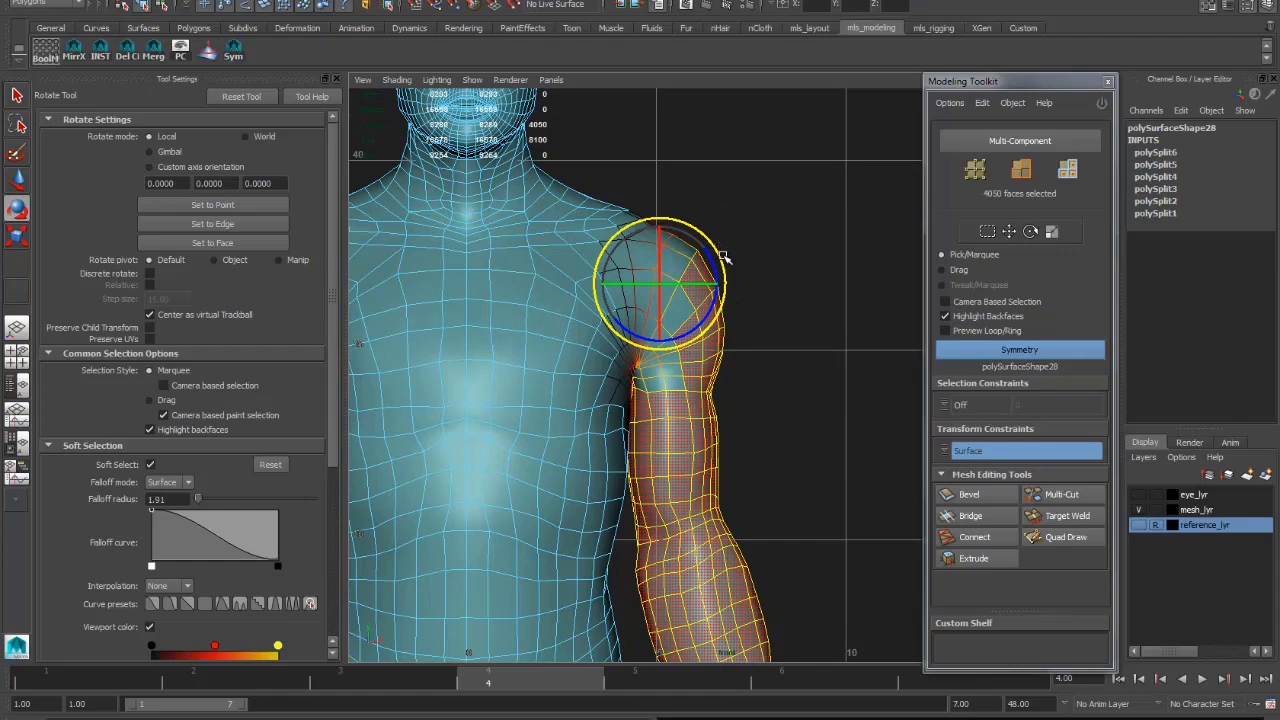
right_click_drag(724, 261, 449, 343, "alt")
middle_click_drag(449, 343, 727, 312, "alt")
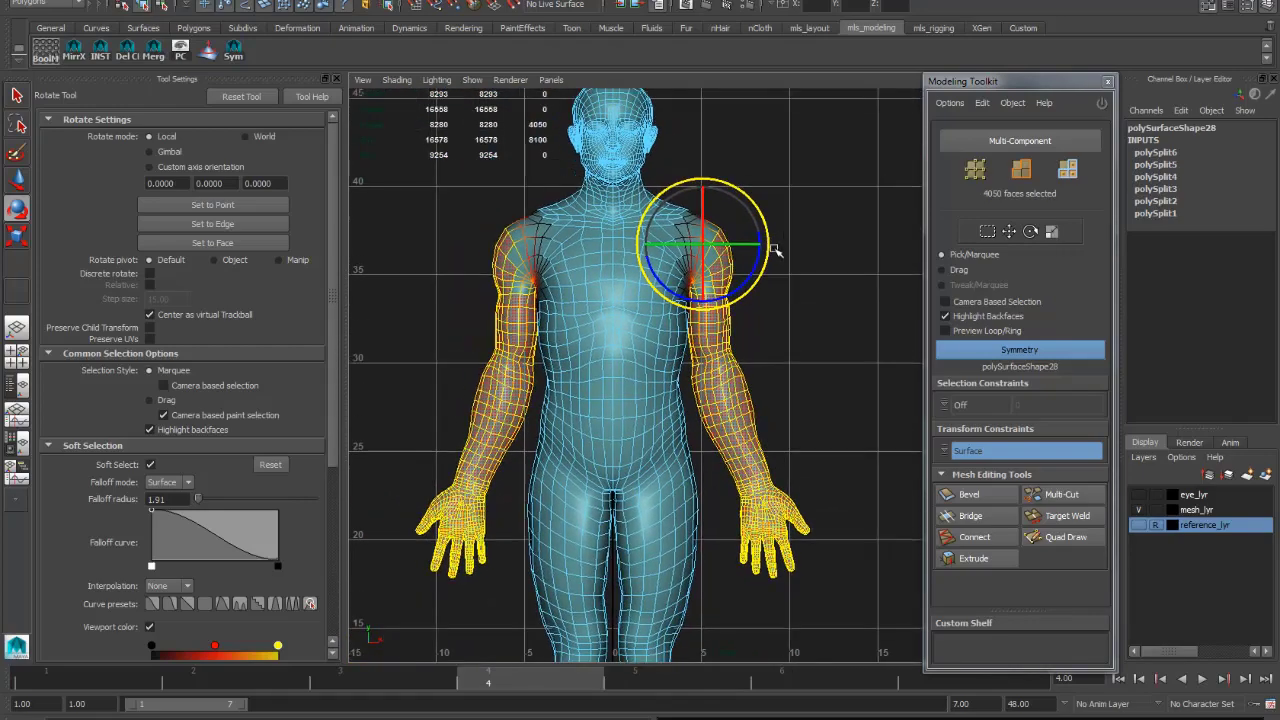
middle_click_drag(845, 228, 793, 218, "alt")
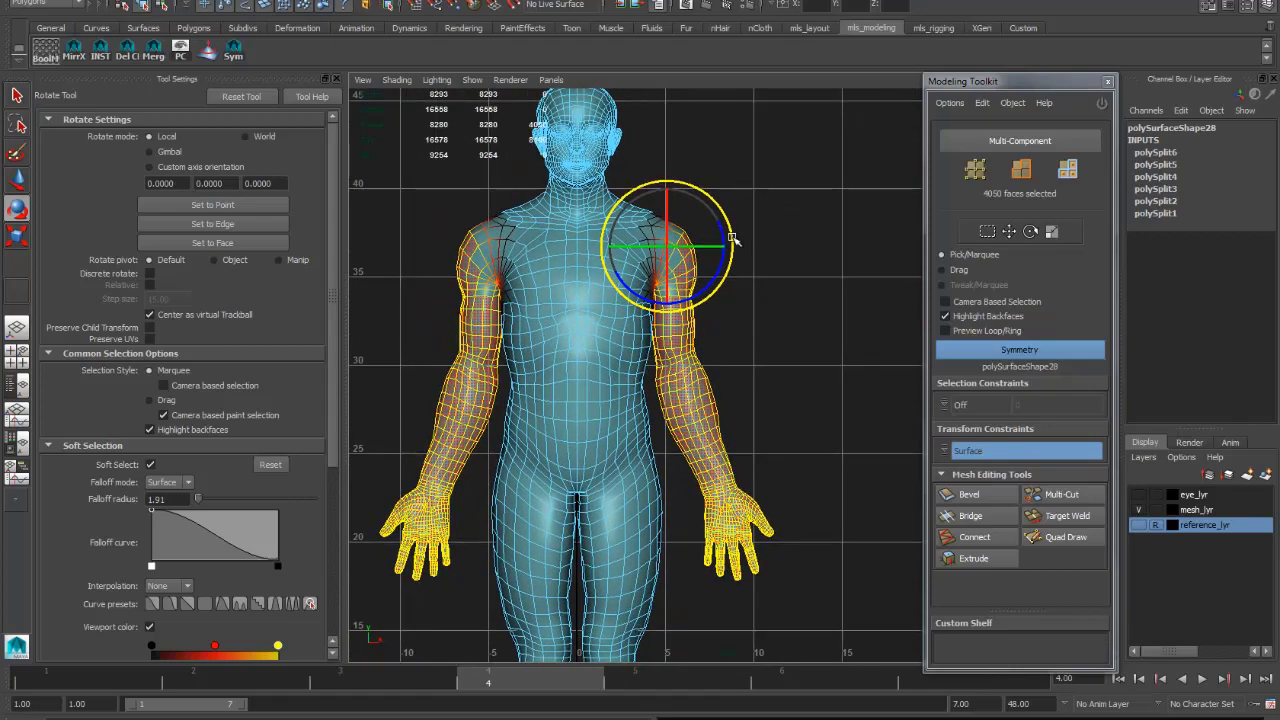
- Rotate both soft-selected arms outward around the shoulders on the Z ring
left_click_drag(733, 240, 683, 242)
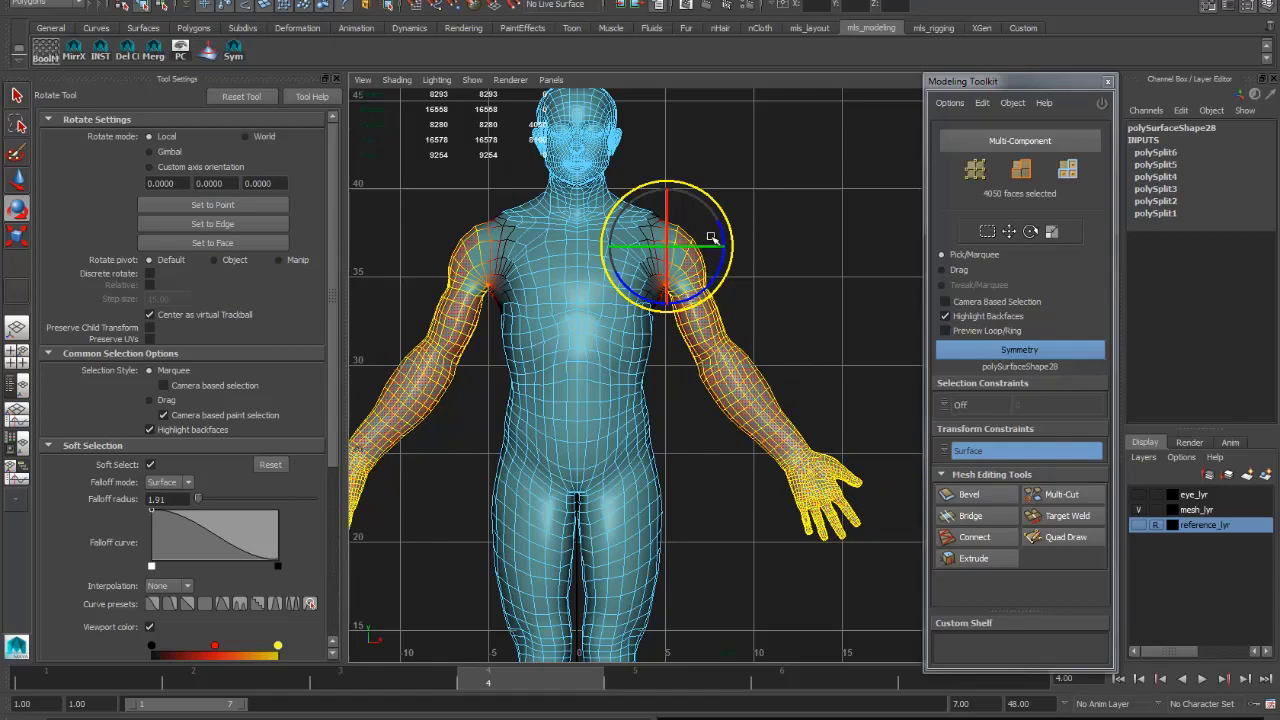
scroll(811, 206, "down", 1)
middle_click_drag(811, 206, 817, 251, "alt")
scroll(894, 240, "down", 1)
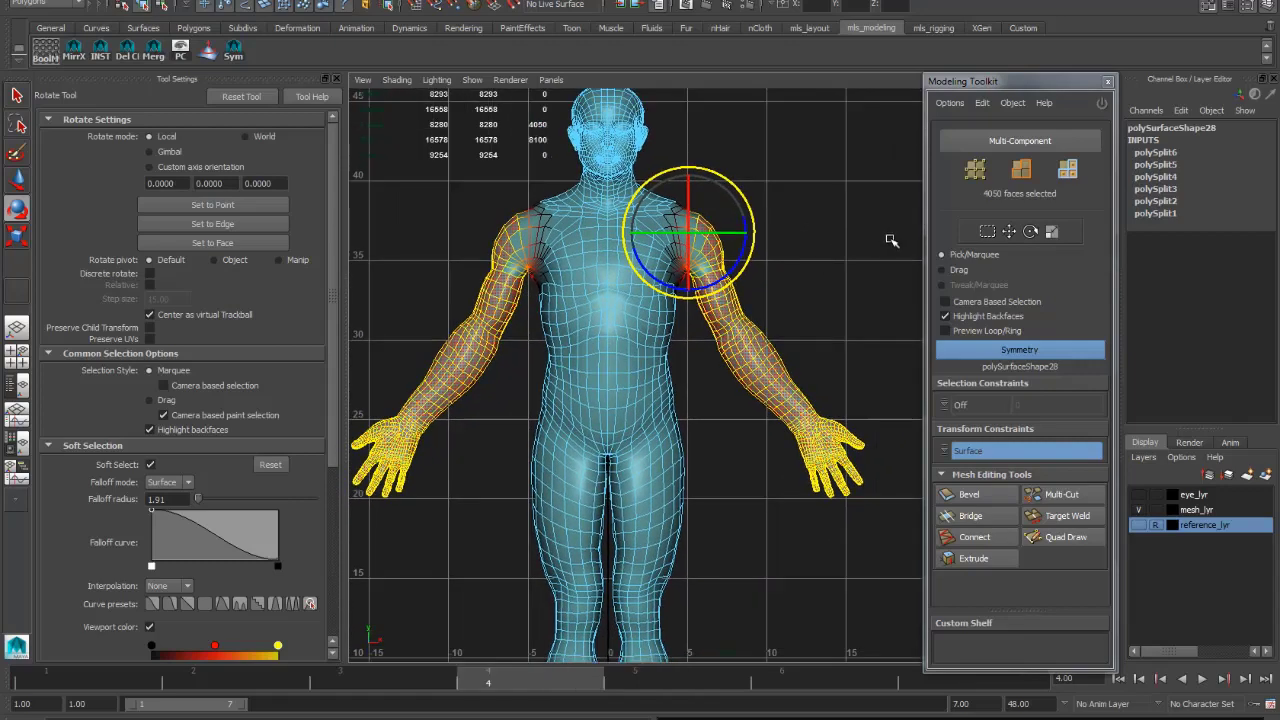
scroll(425, 298, "down", 2)
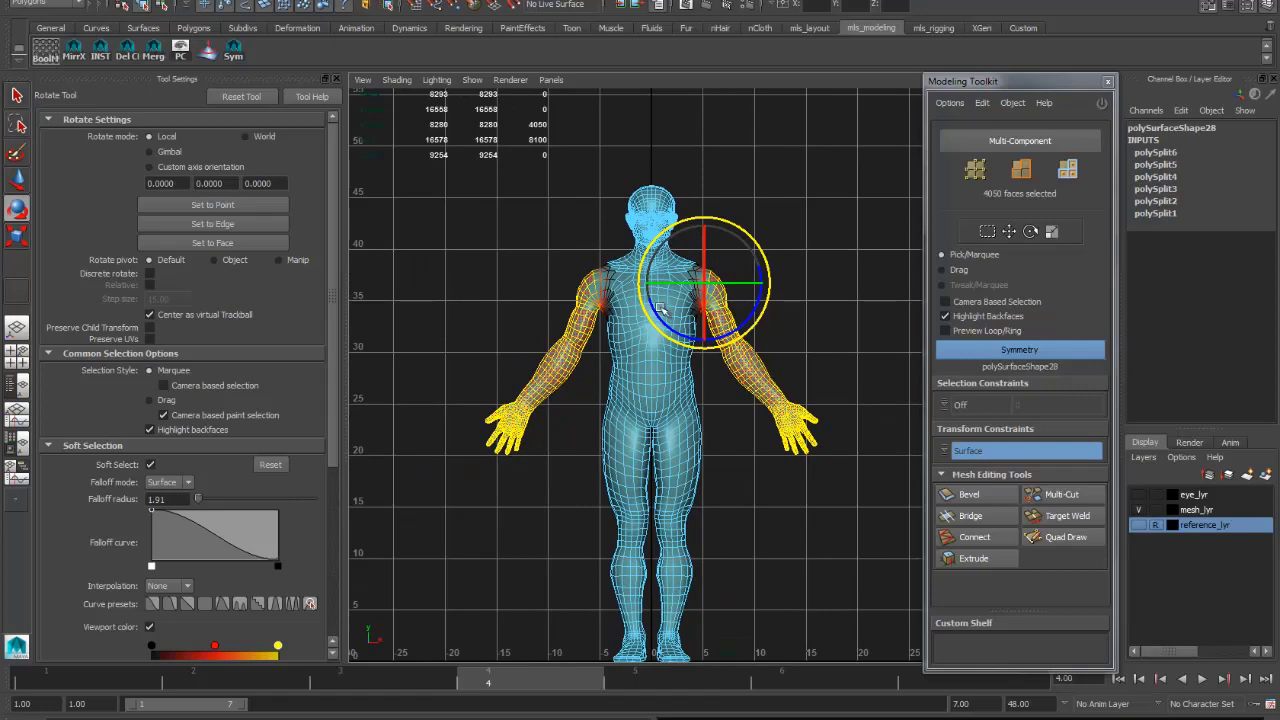
scroll(820, 285, "up", 4)
middle_click_drag(798, 330, 800, 315, "alt")
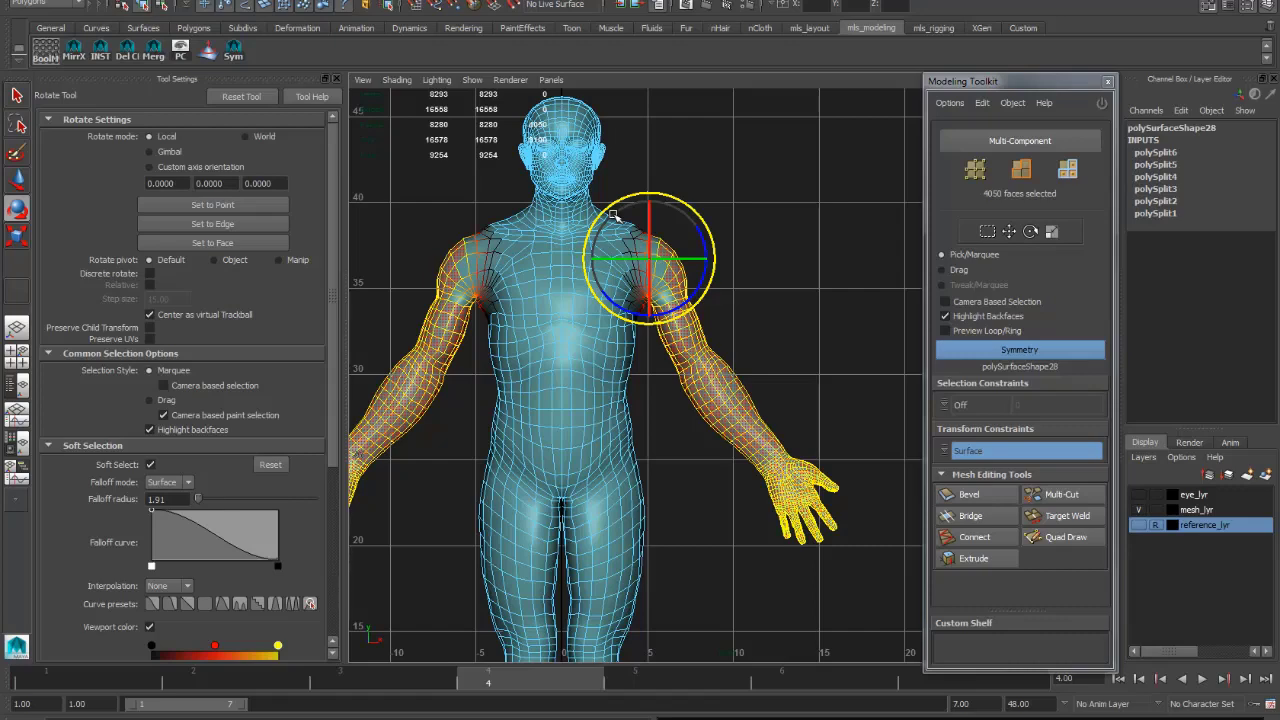
middle_click_drag(727, 289, 812, 174, "alt")
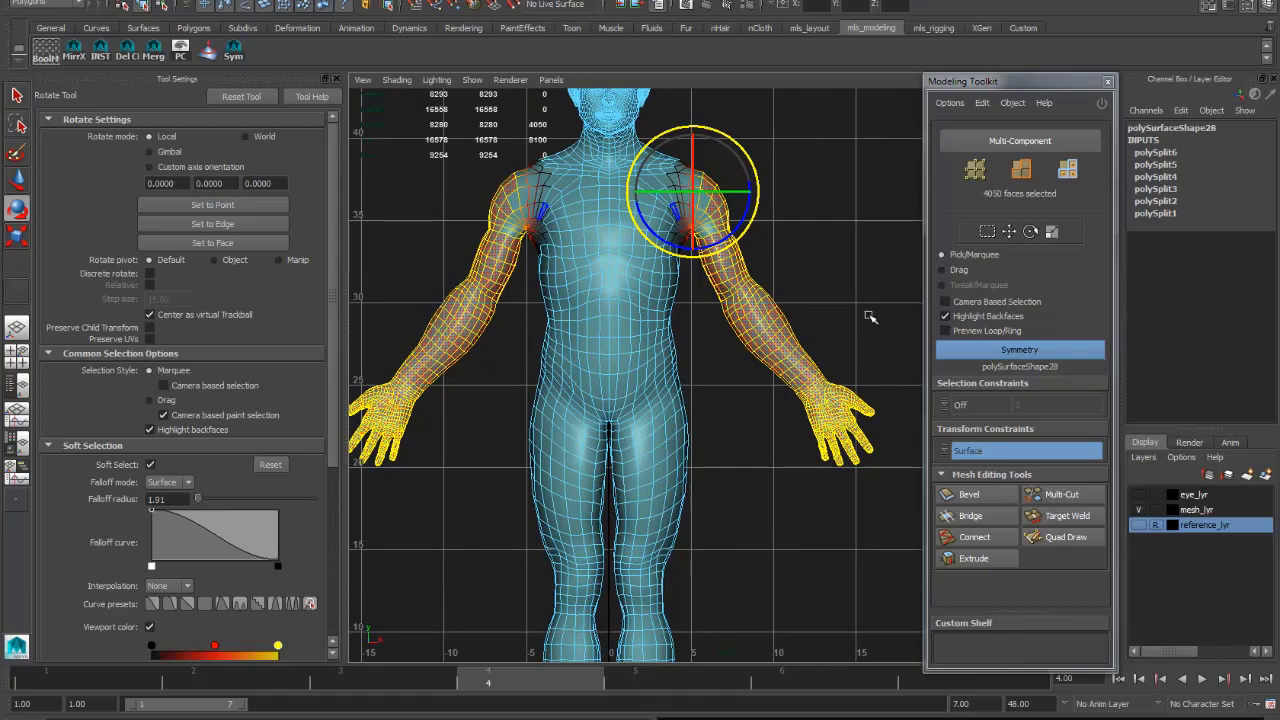
key("f")
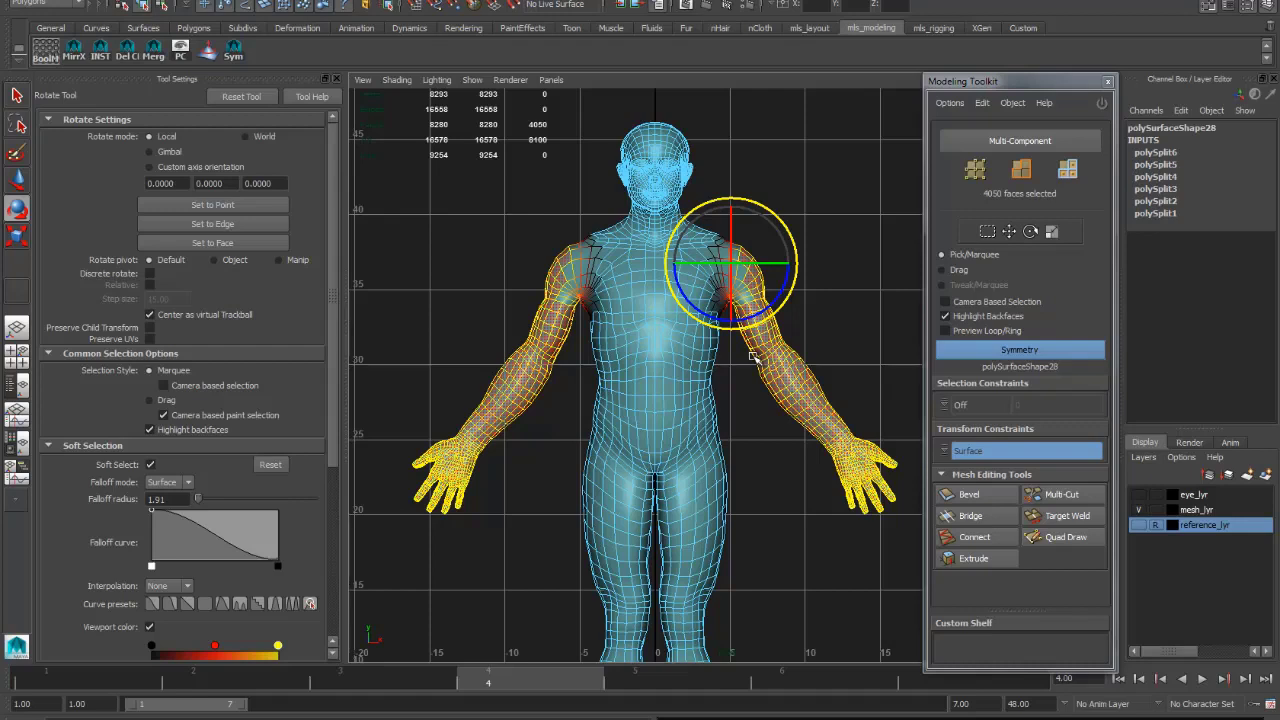
left_click_drag(747, 290, 667, 326, "alt")
key("space")
right_click_drag(783, 348, 848, 355, "alt")
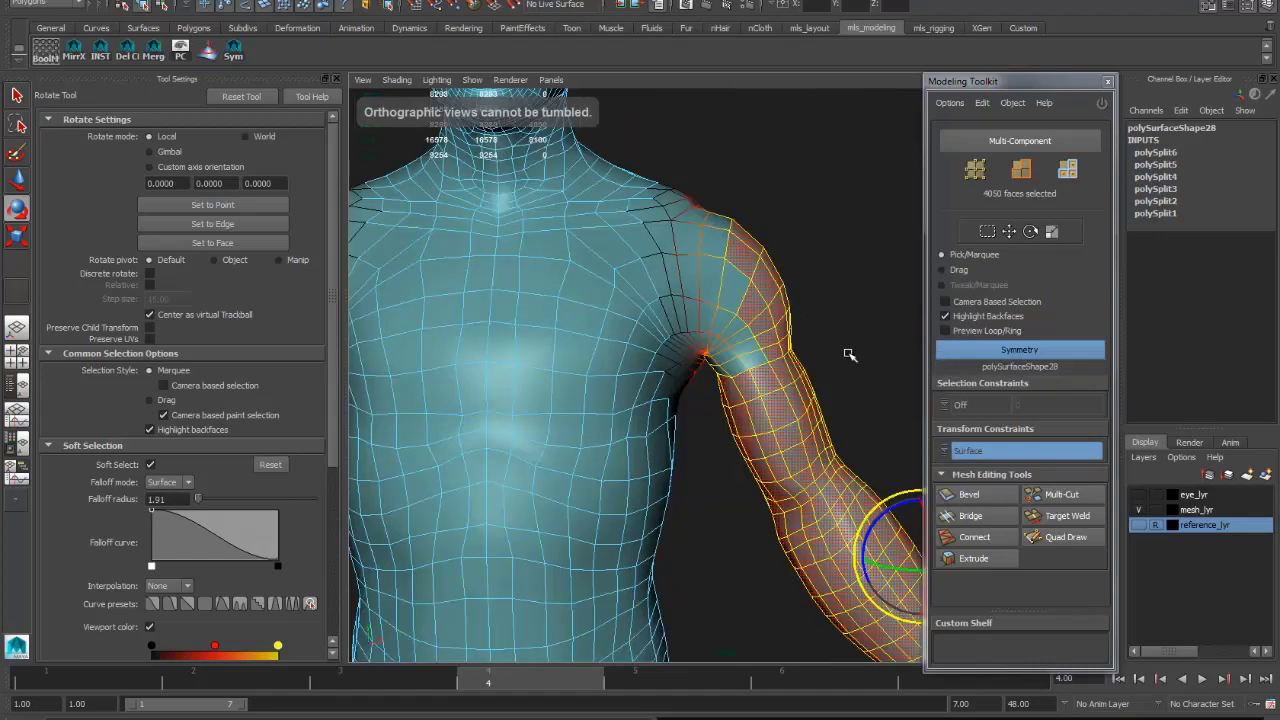
left_click_drag(848, 355, 588, 407, "alt")
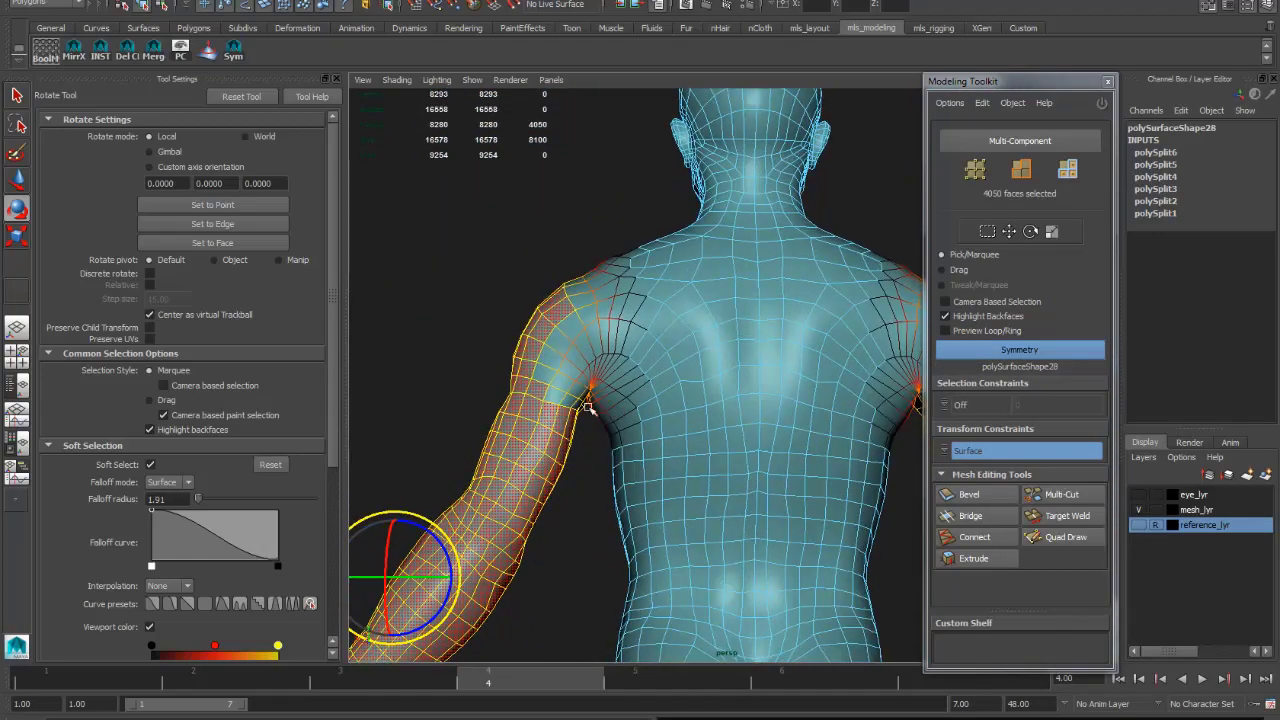
scroll(588, 407, "up", 5)
middle_click_drag(449, 480, 651, 386, "alt")
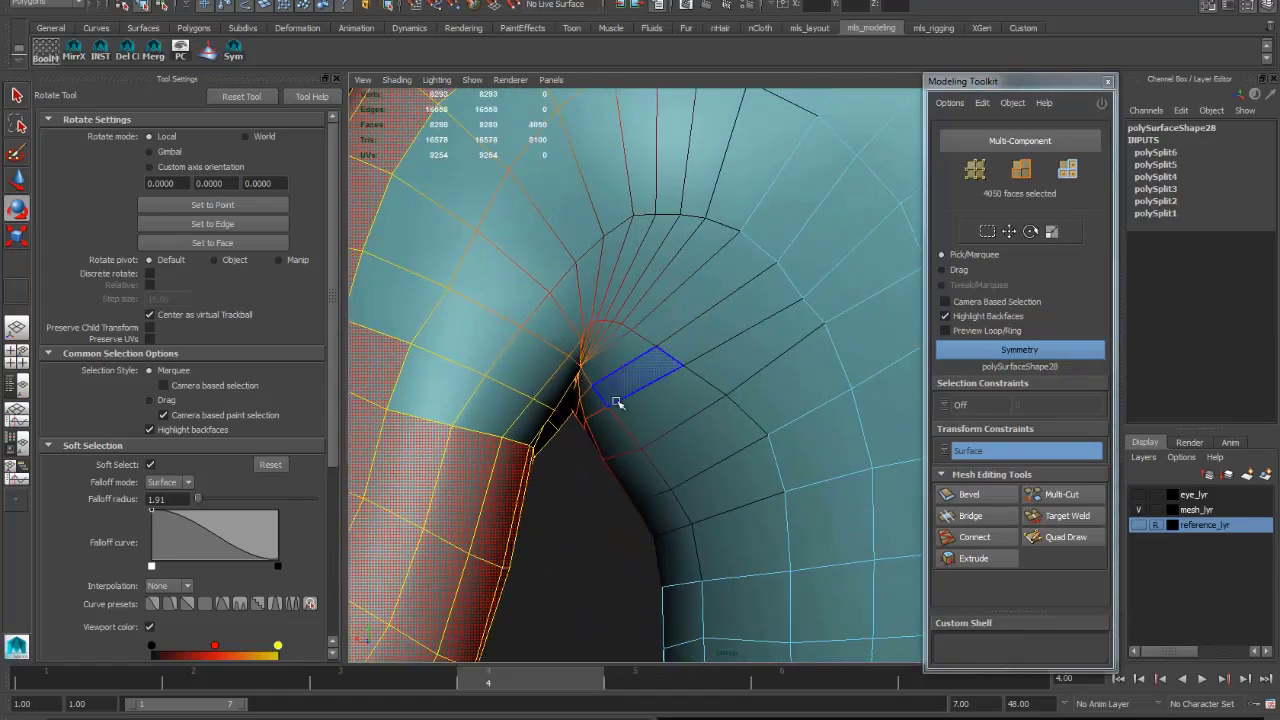
scroll(729, 414, "down", 3)
mouse_move(729, 414)
left_mouse_down("alt")
mouse_move(530, 362)
mouse_move(737, 423)
mouse_move(929, 529)
mouse_move(720, 391)
mouse_move(762, 400)
mouse_move(733, 432)
left_mouse_up("alt")
key("space")
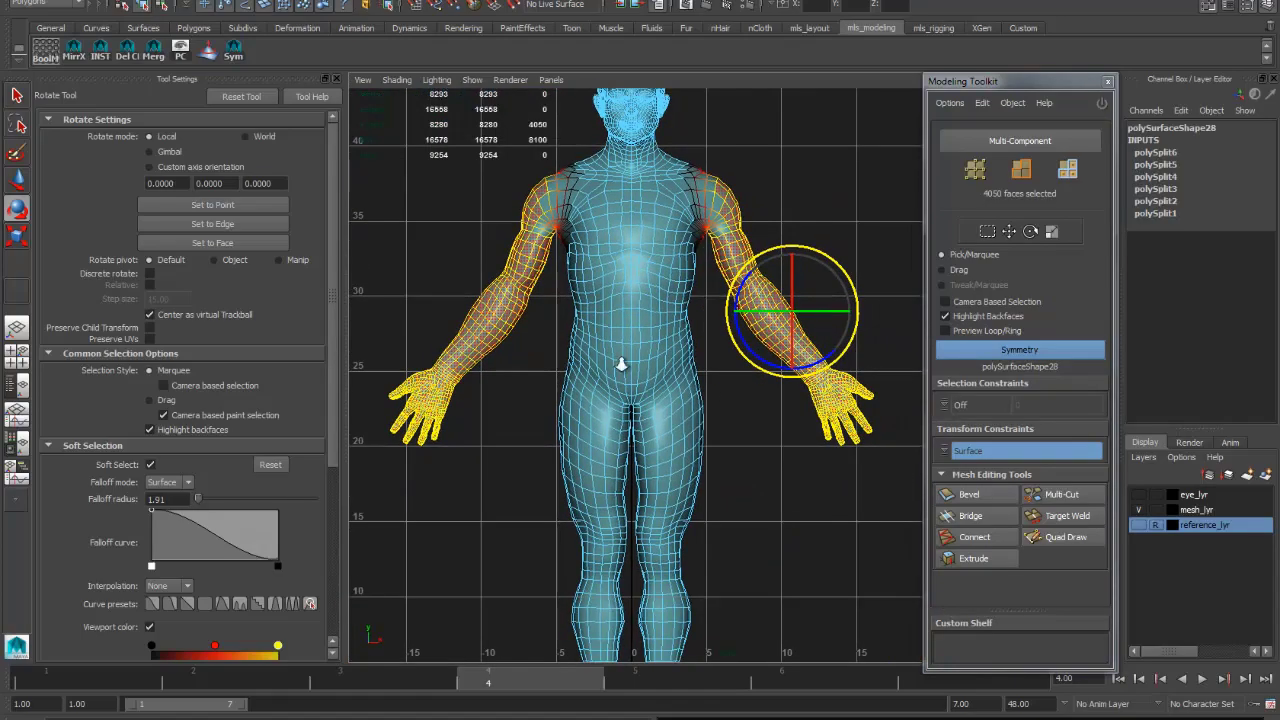
right_click_drag(621, 365, 855, 505, "alt")
- Show reference_lyr and display the mesh in wireframe, zooming in on the armpit
left_click(1138, 525)
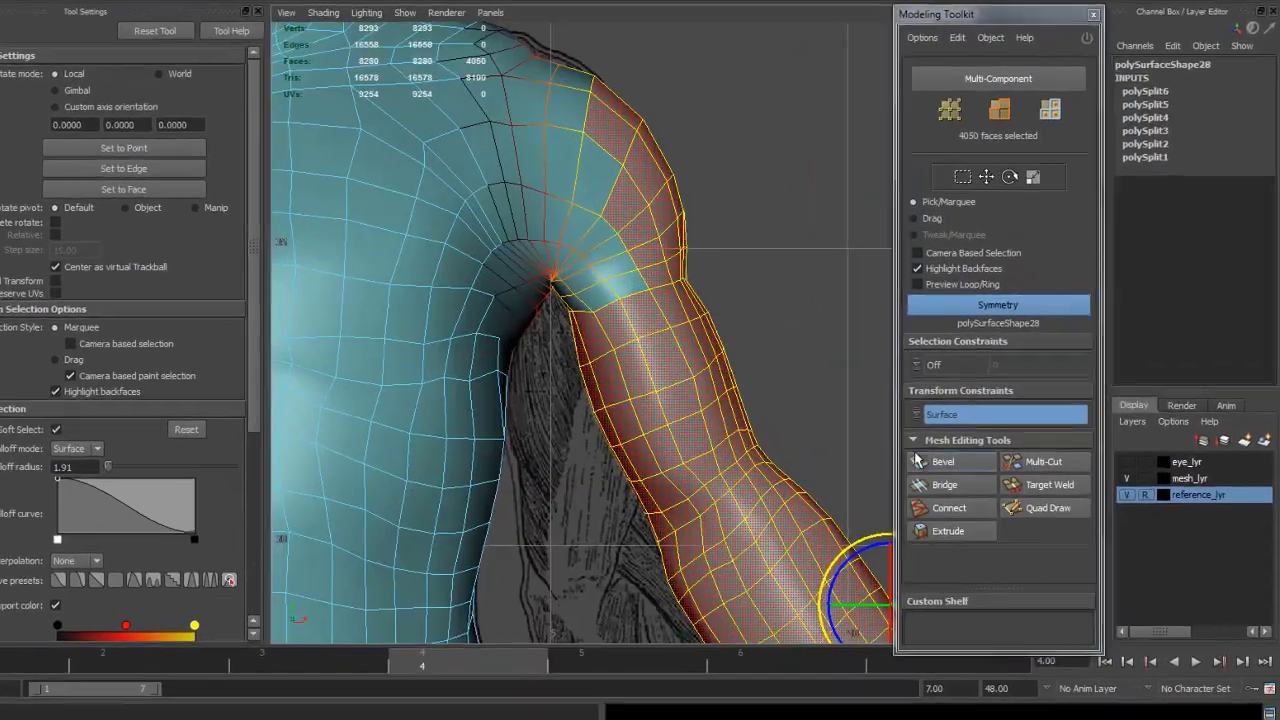
key("4")
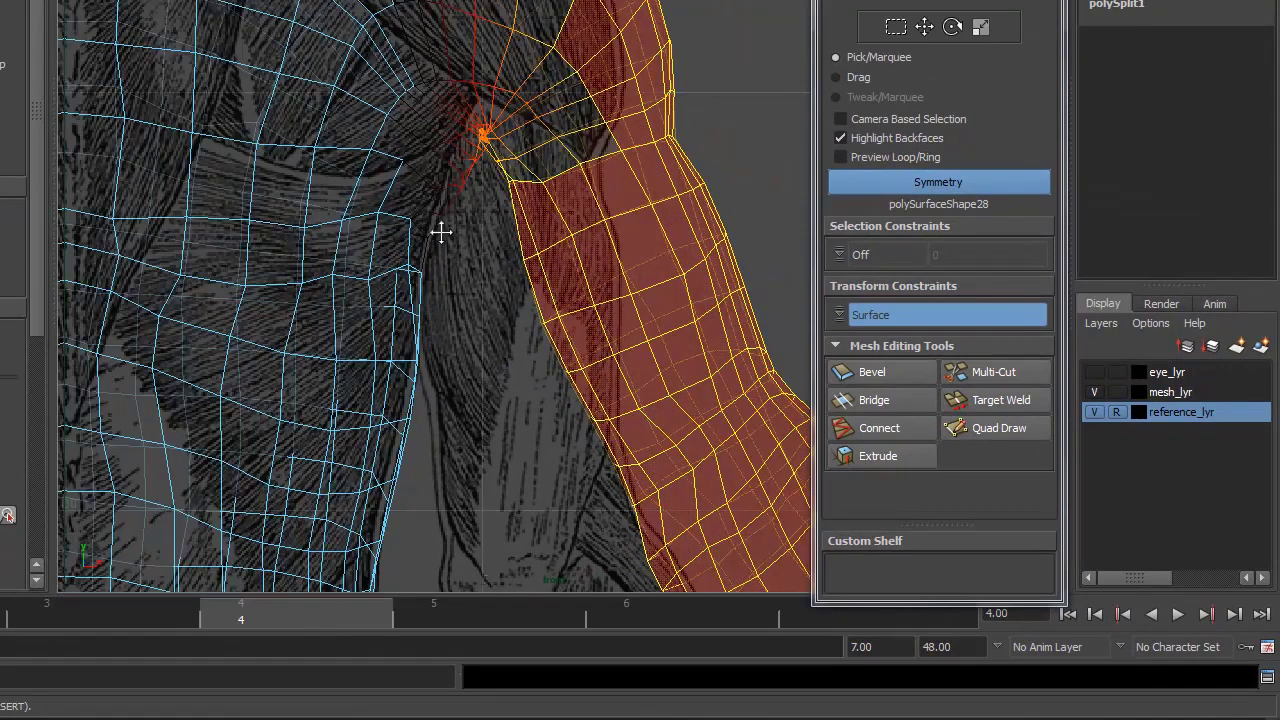
right_click_drag(443, 229, 620, 334, "alt")
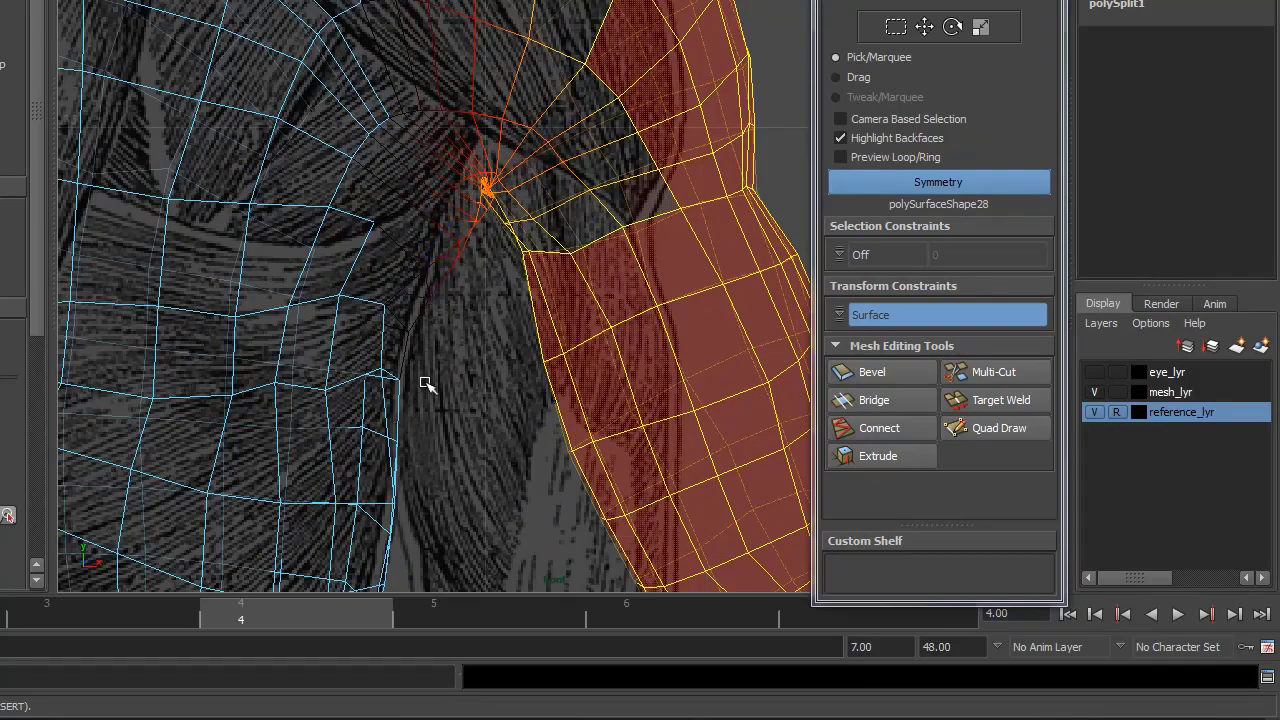
scroll(678, 258, "down", 10)
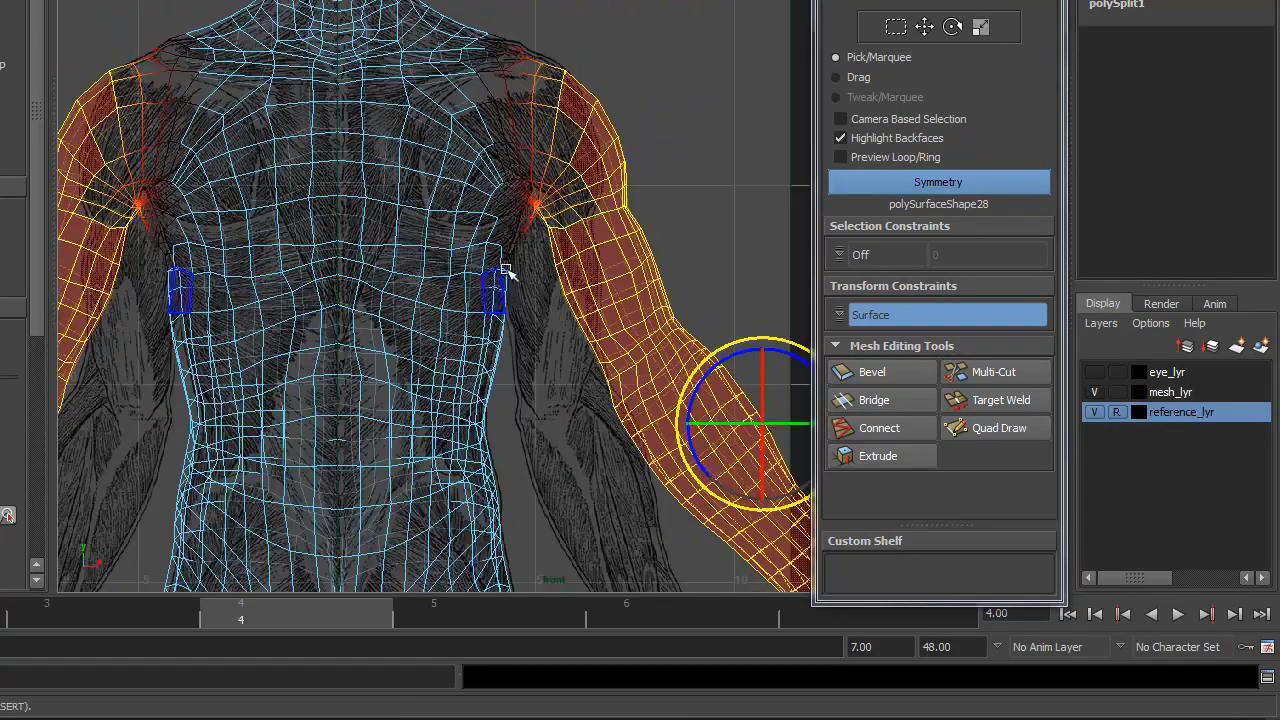
scroll(694, 380, "up", 10)
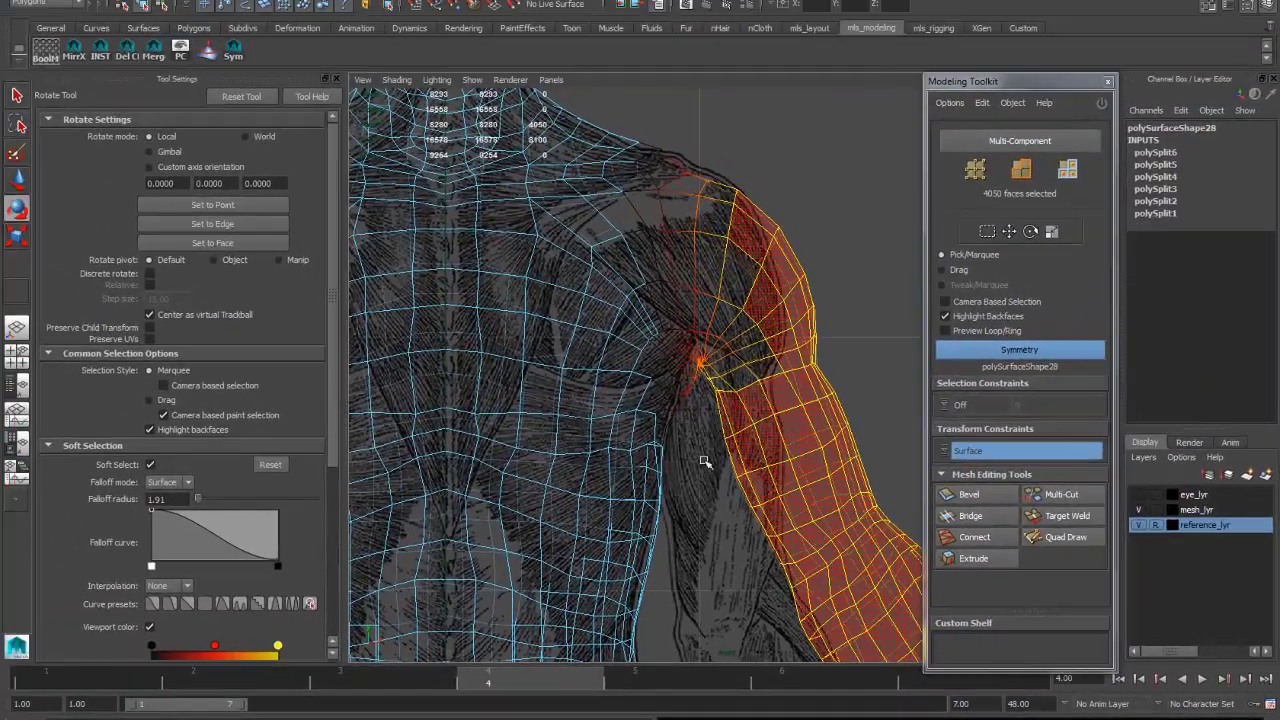
- In perspective, orbit back to front and frame the arms from slightly above
key("space")
left_click_drag(703, 418, 627, 374, "alt")
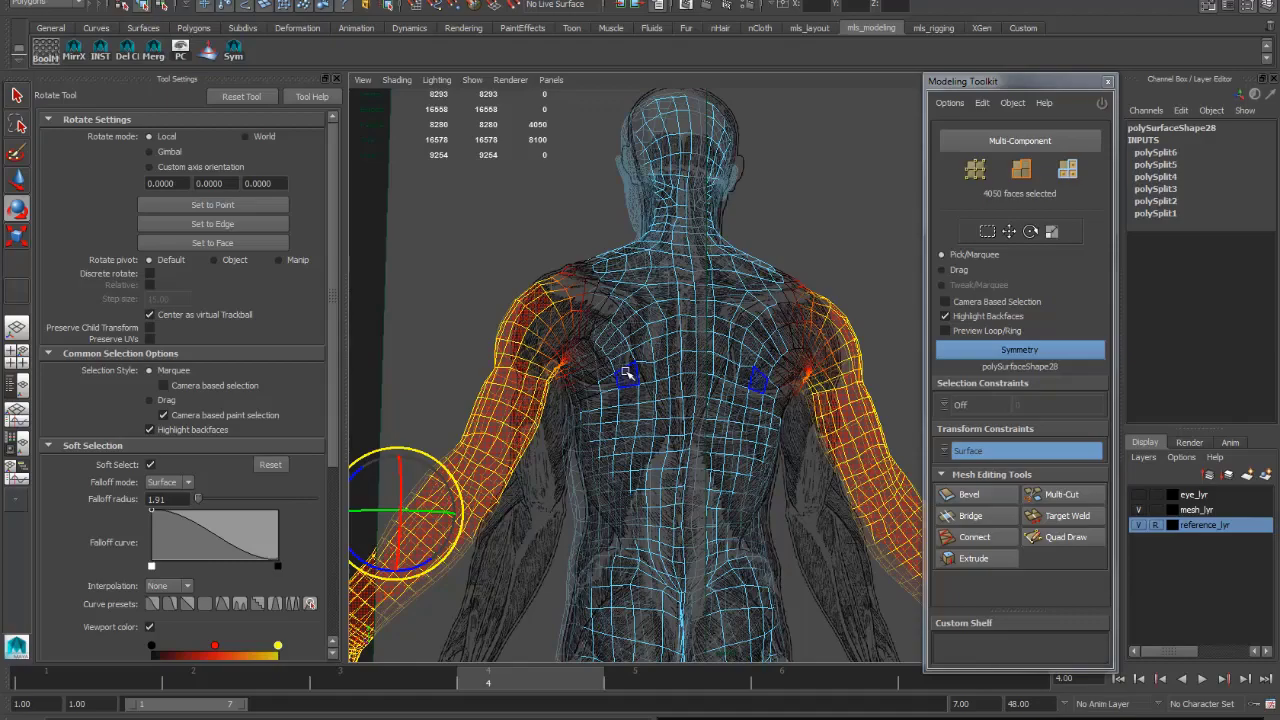
left_click_drag(625, 373, 576, 367, "alt")
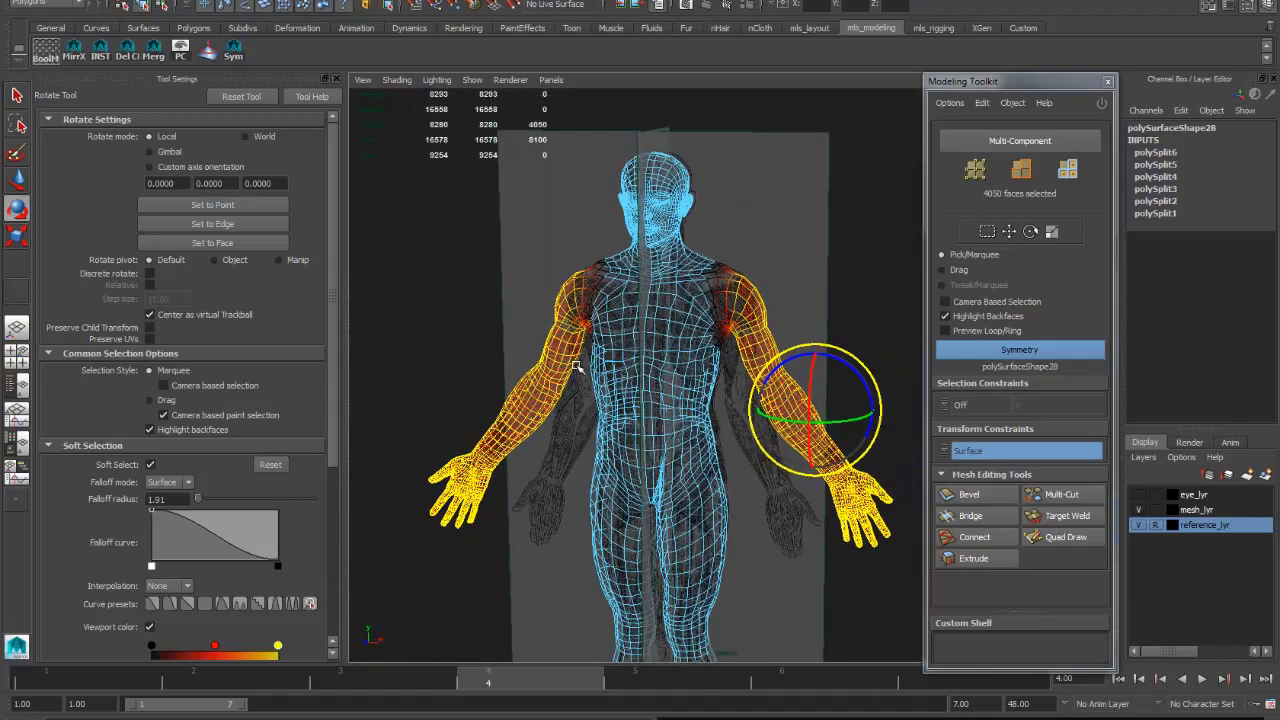
key("f")
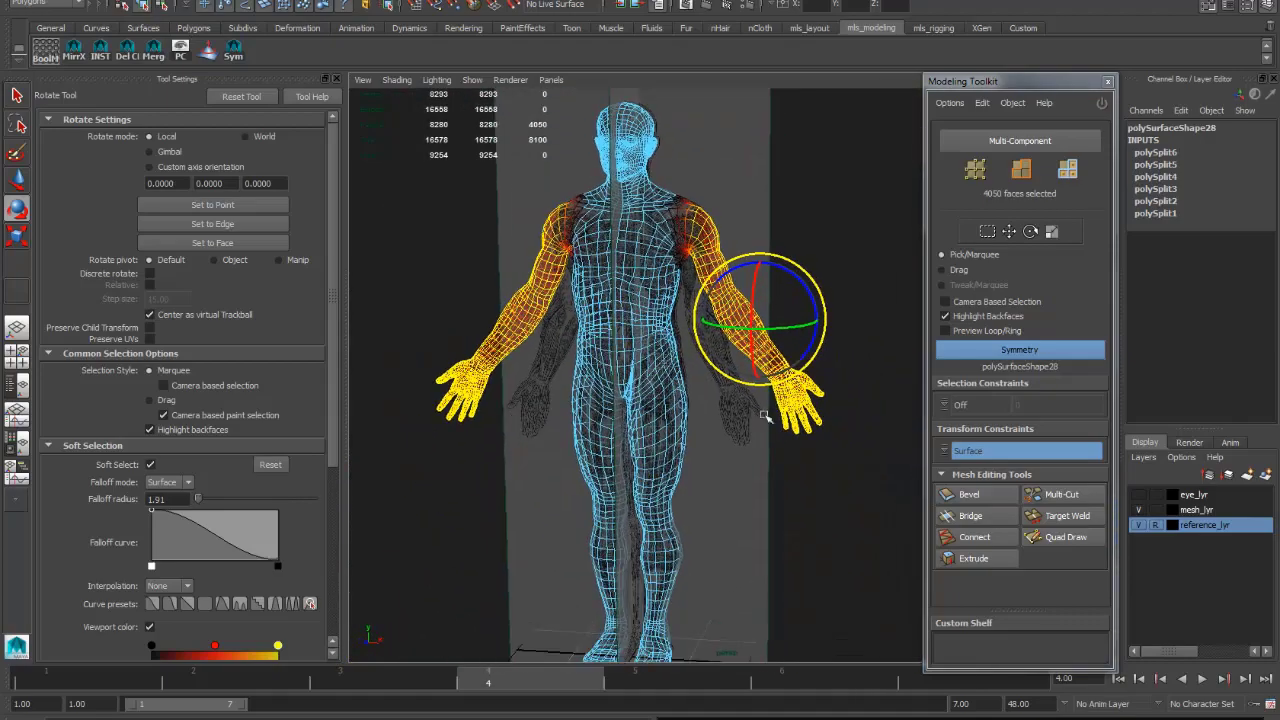
mouse_move(757, 410)
left_mouse_down("alt")
mouse_move(737, 423)
mouse_move(766, 449)
mouse_move(757, 428)
left_mouse_up("alt")
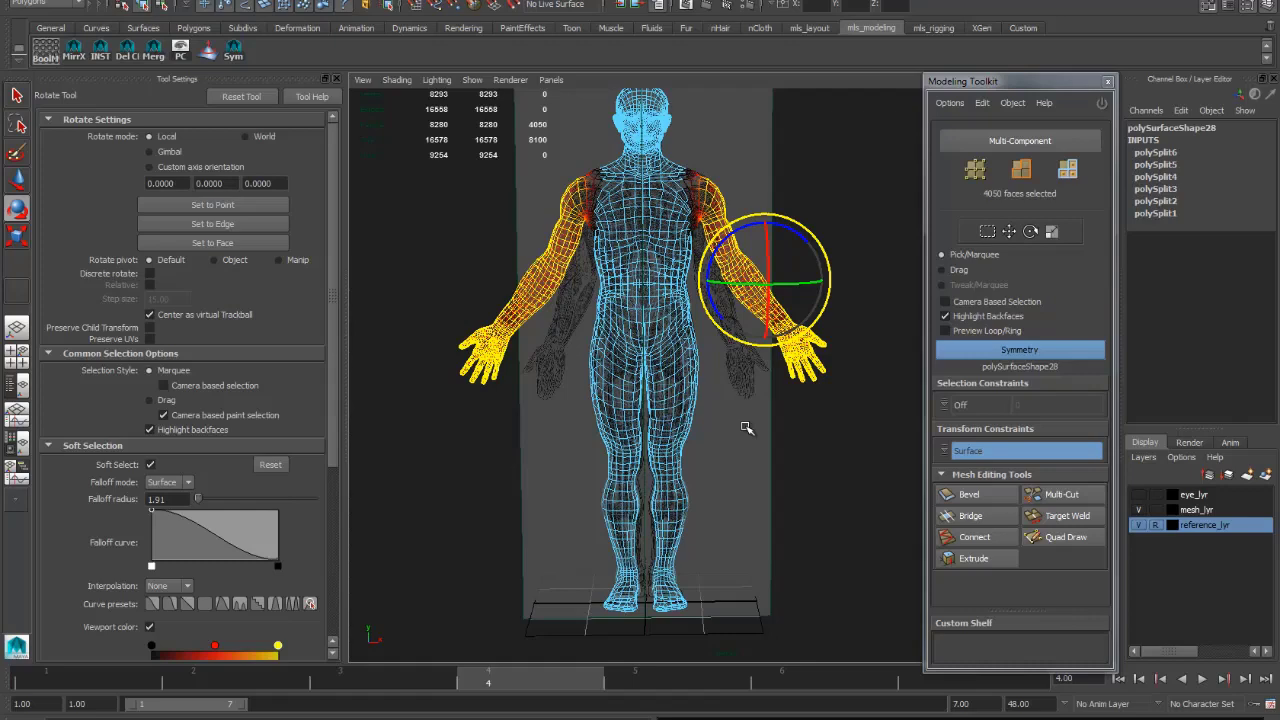
- Zoom and track the perspective view in on the arm and armpit loops
scroll(690, 250, "up", 6)
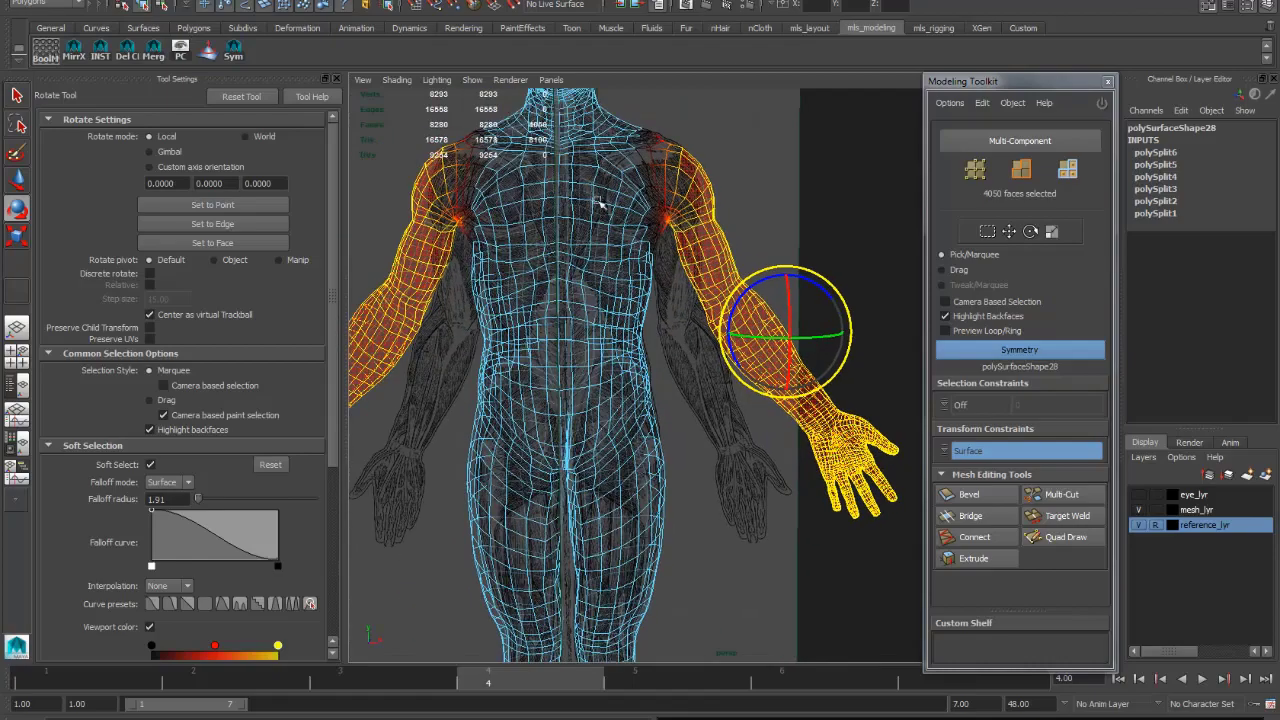
middle_click_drag(735, 290, 747, 352, "alt")
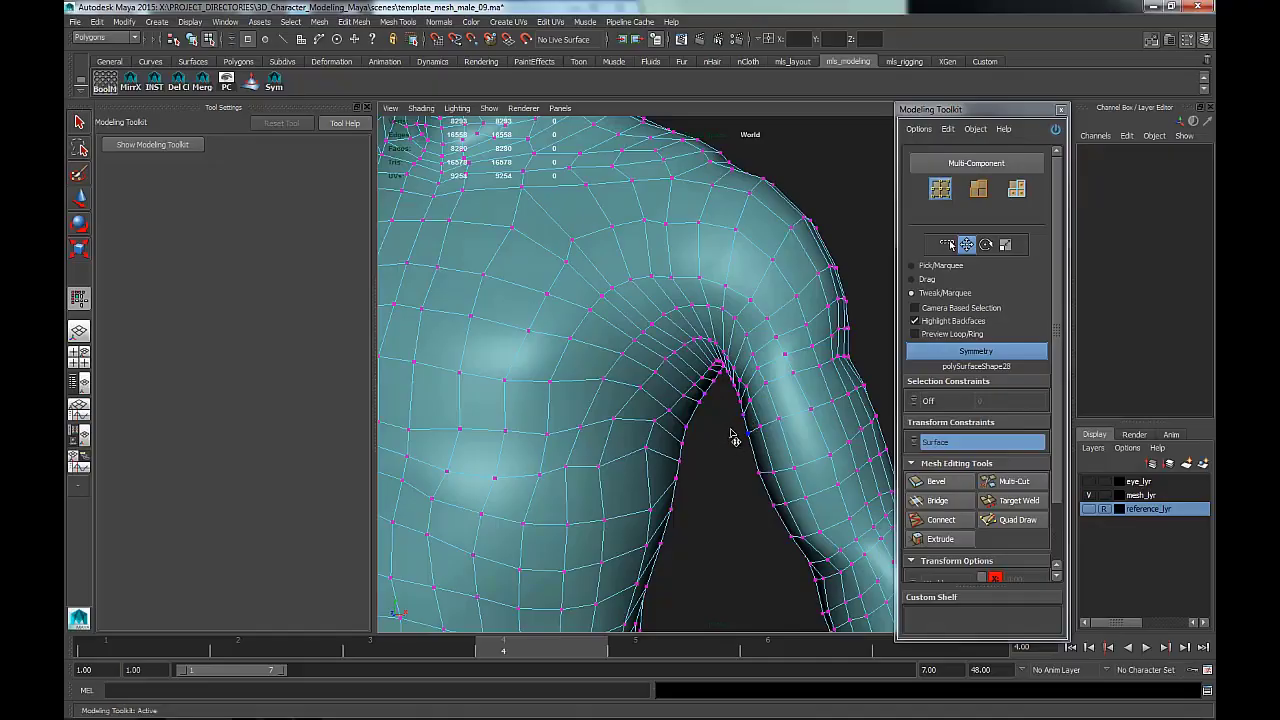
- Orbit in close on the armpit and select a vertex near its tip
middle_click_drag(733, 437, 745, 425, "alt")
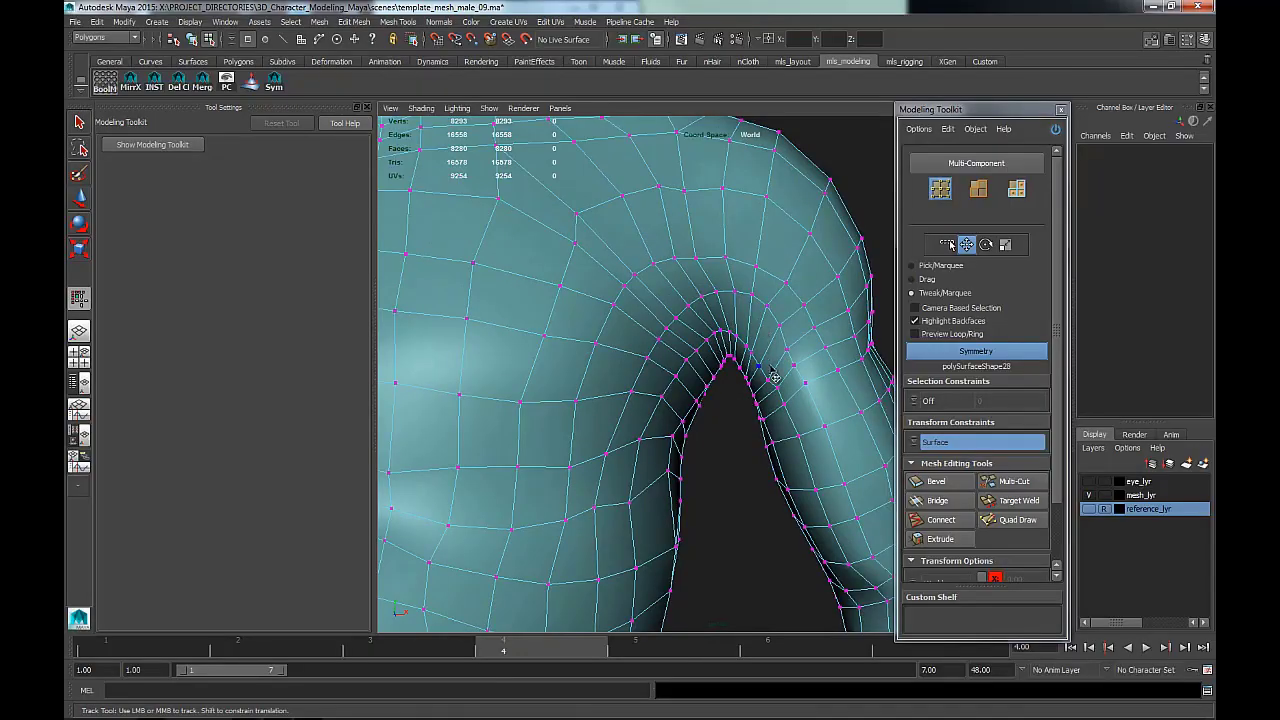
left_click_drag(773, 376, 668, 349, "alt")
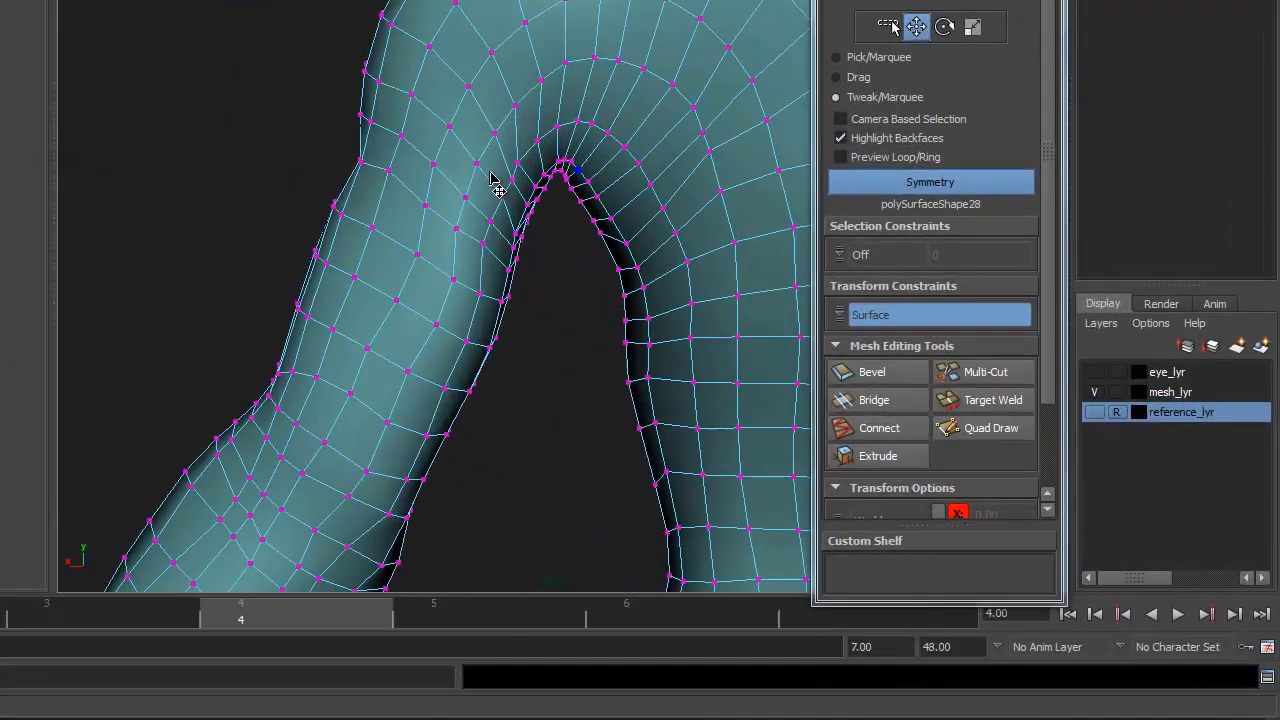
left_click_drag(490, 175, 617, 252, "alt")
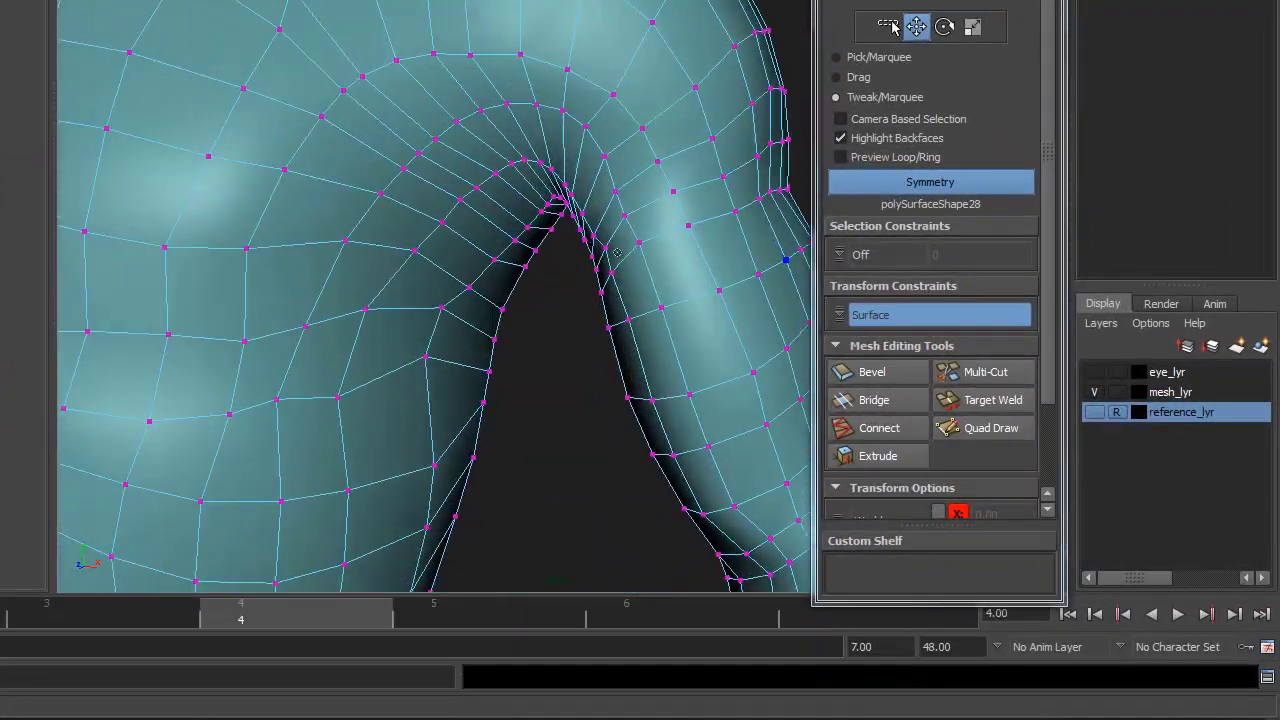
left_click_drag(551, 225, 672, 207, "alt")
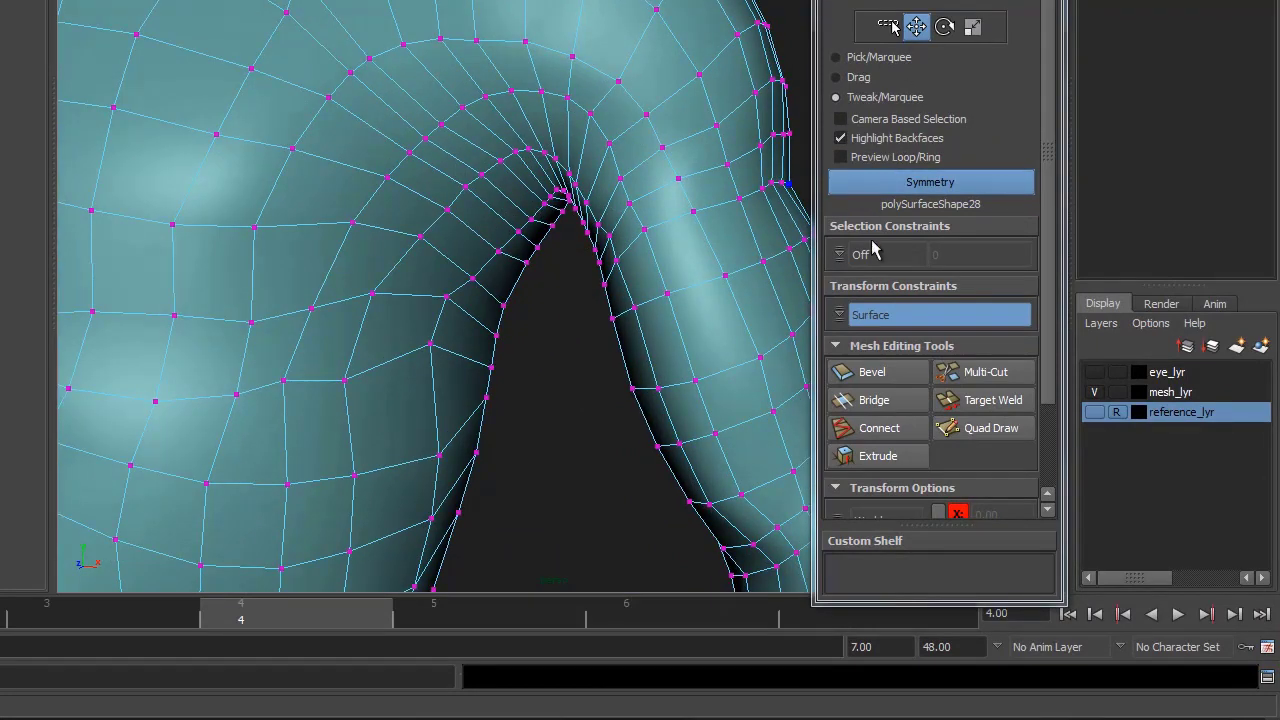
left_click_drag(600, 315, 500, 289, "alt")
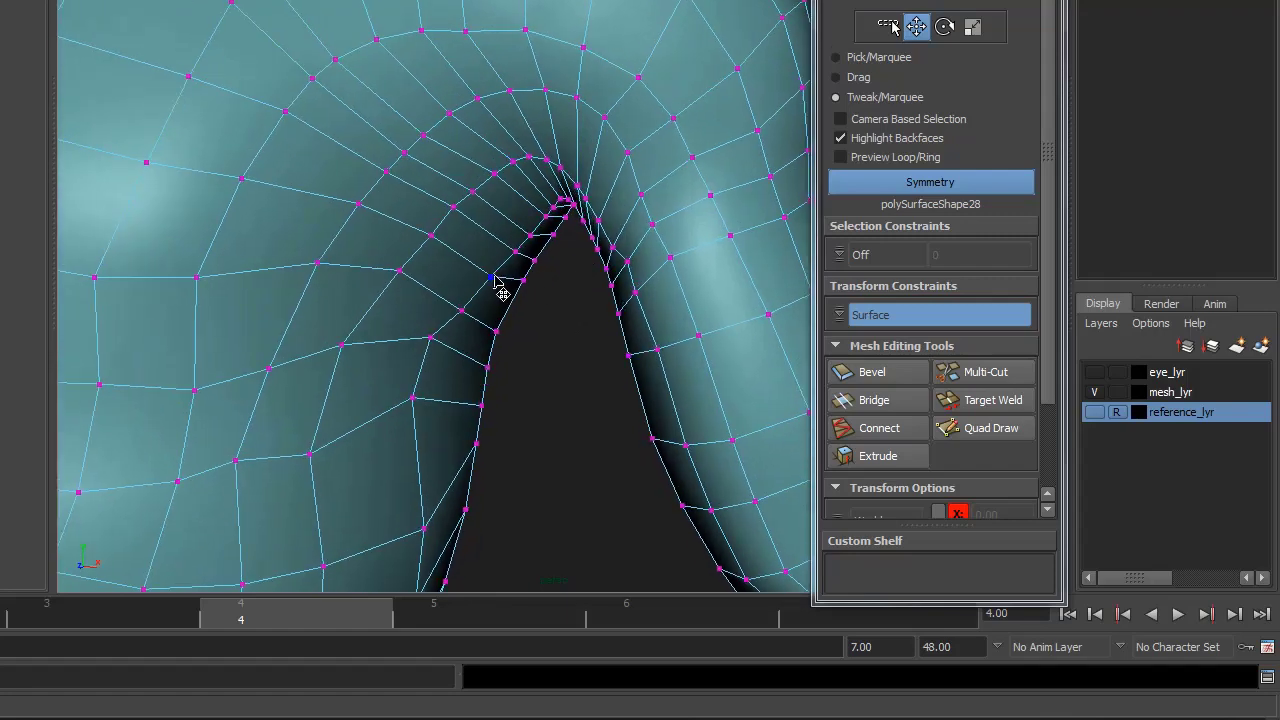
left_click(491, 277)
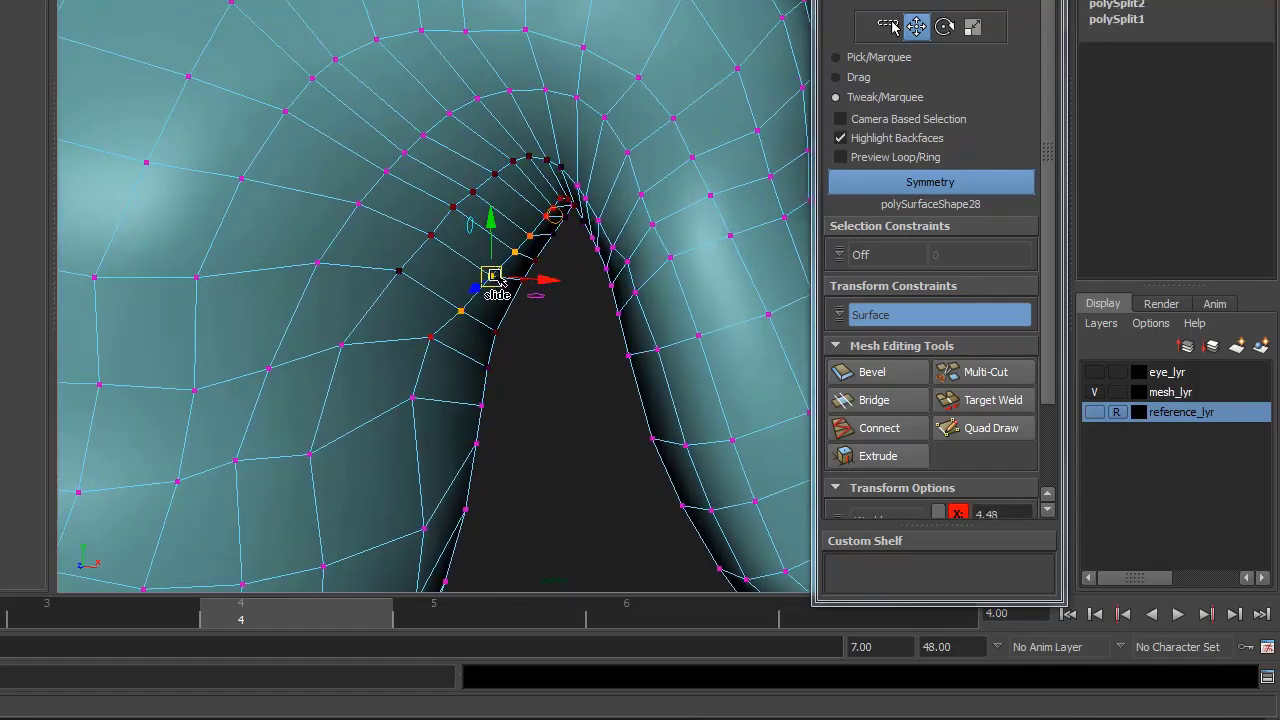
- Slide the soft-selected armpit-tip vertices up along the surface and inspect the arch
left_click_drag(513, 284, 562, 212, "alt")
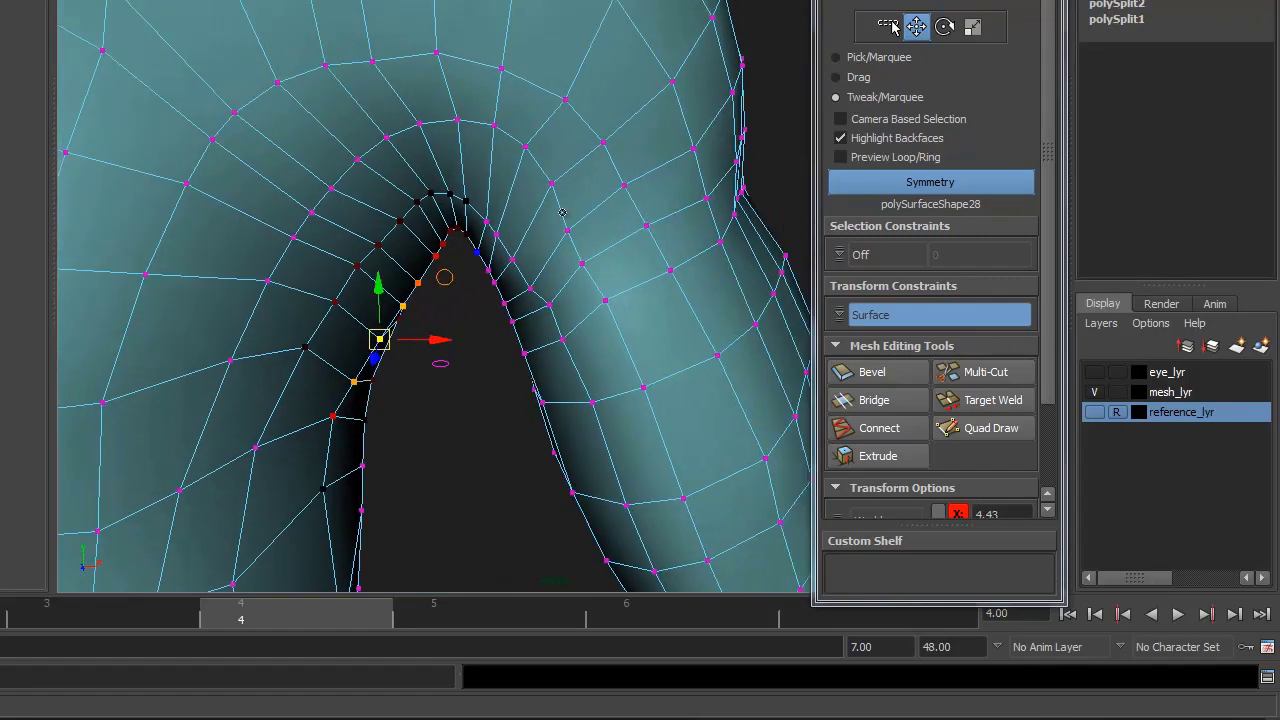
left_click(500, 242)
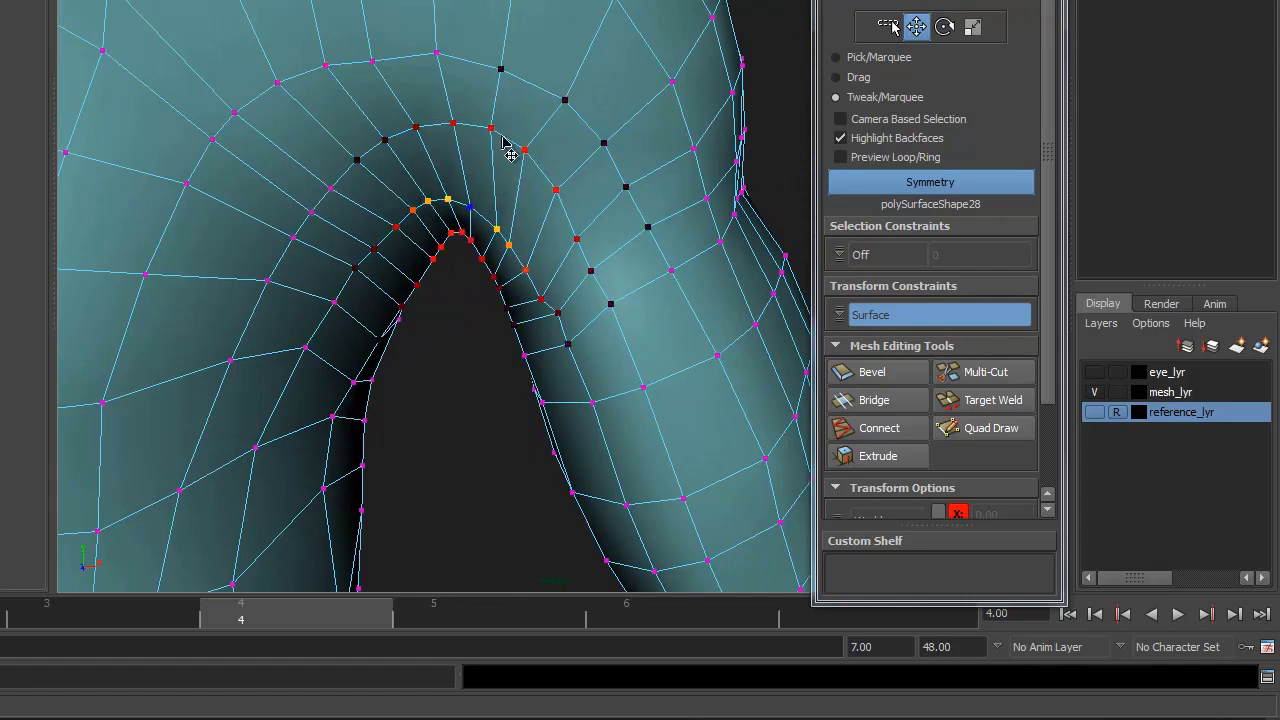
left_click_drag(520, 200, 570, 203, "alt")
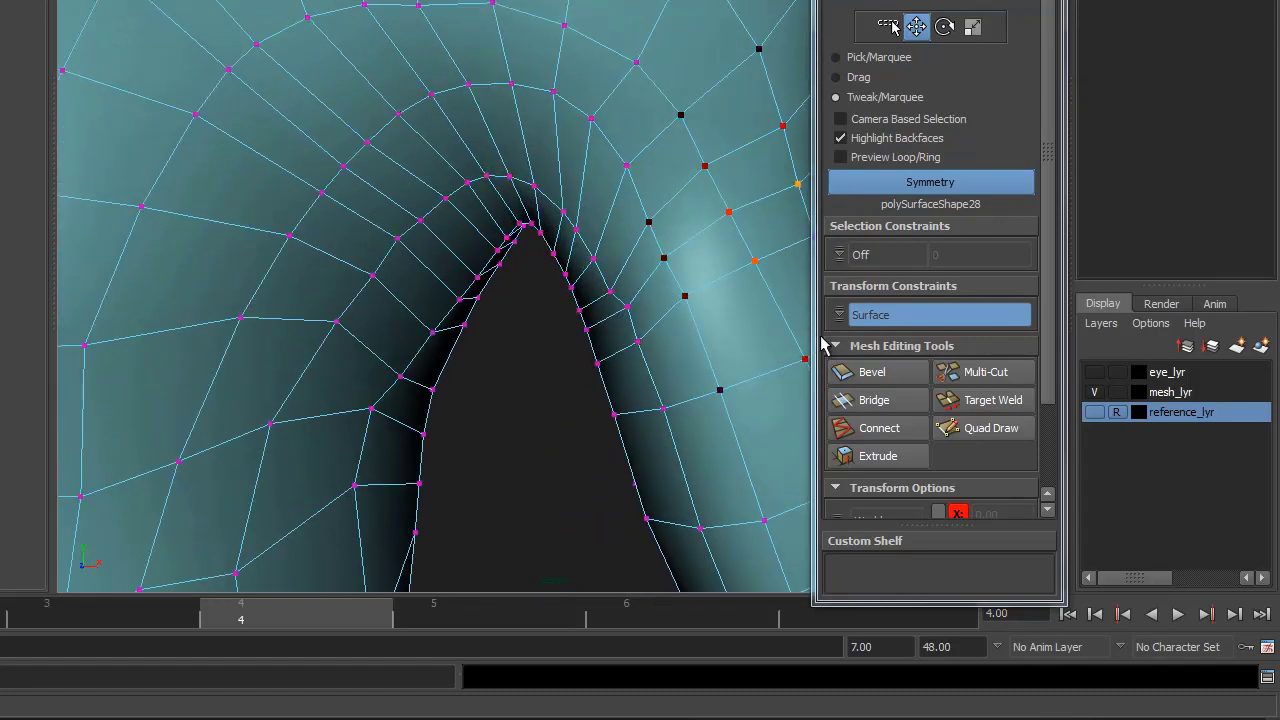
left_click_drag(512, 258, 493, 242)
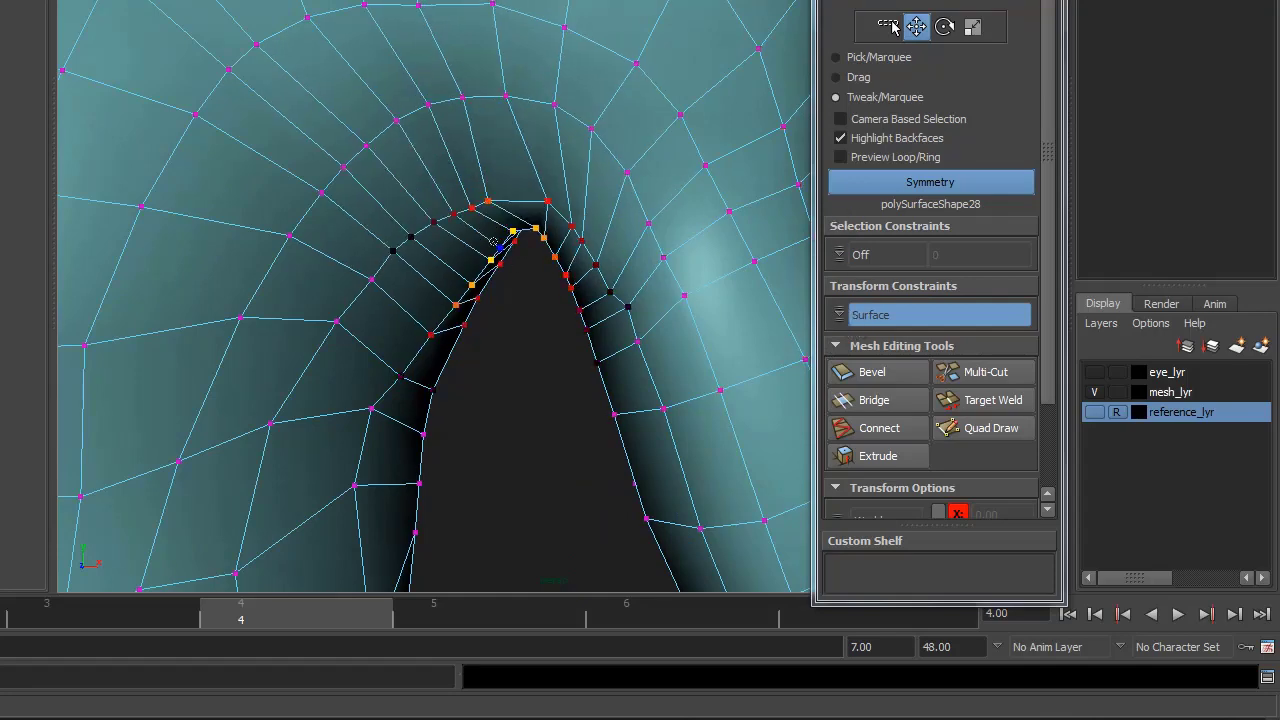
left_click_drag(557, 185, 465, 203, "alt")
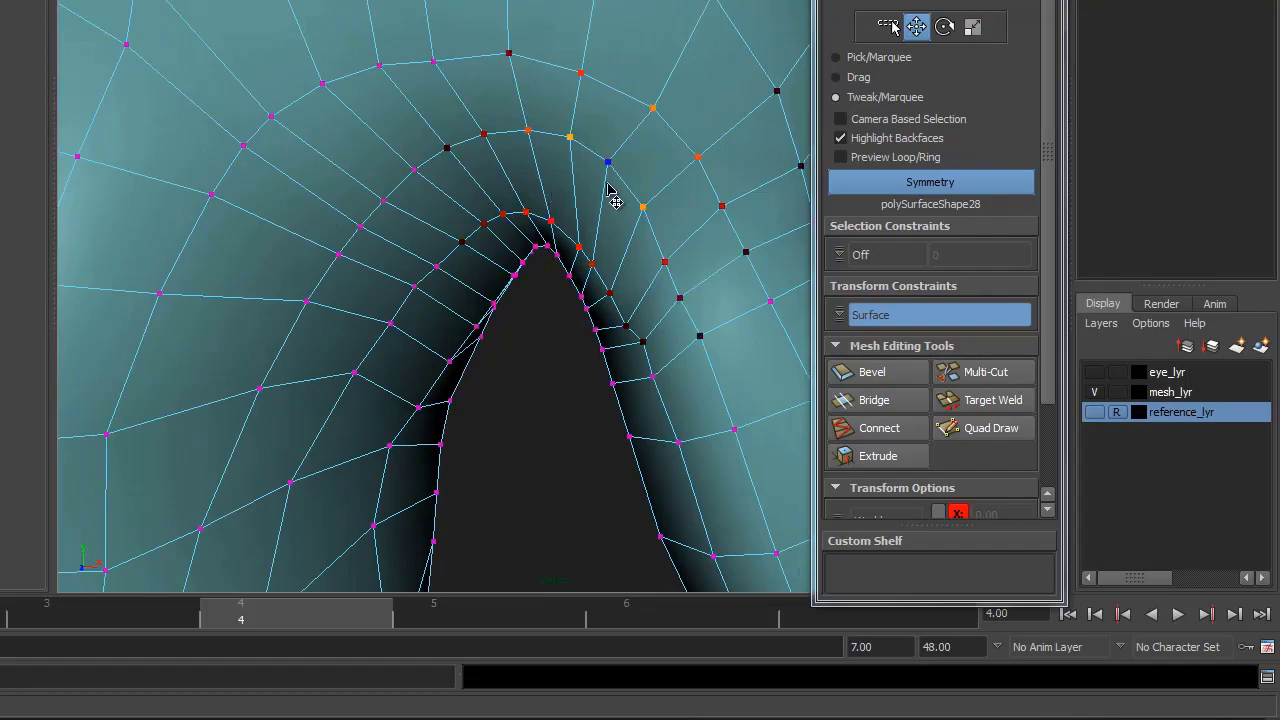
left_click_drag(614, 201, 520, 94, "alt")
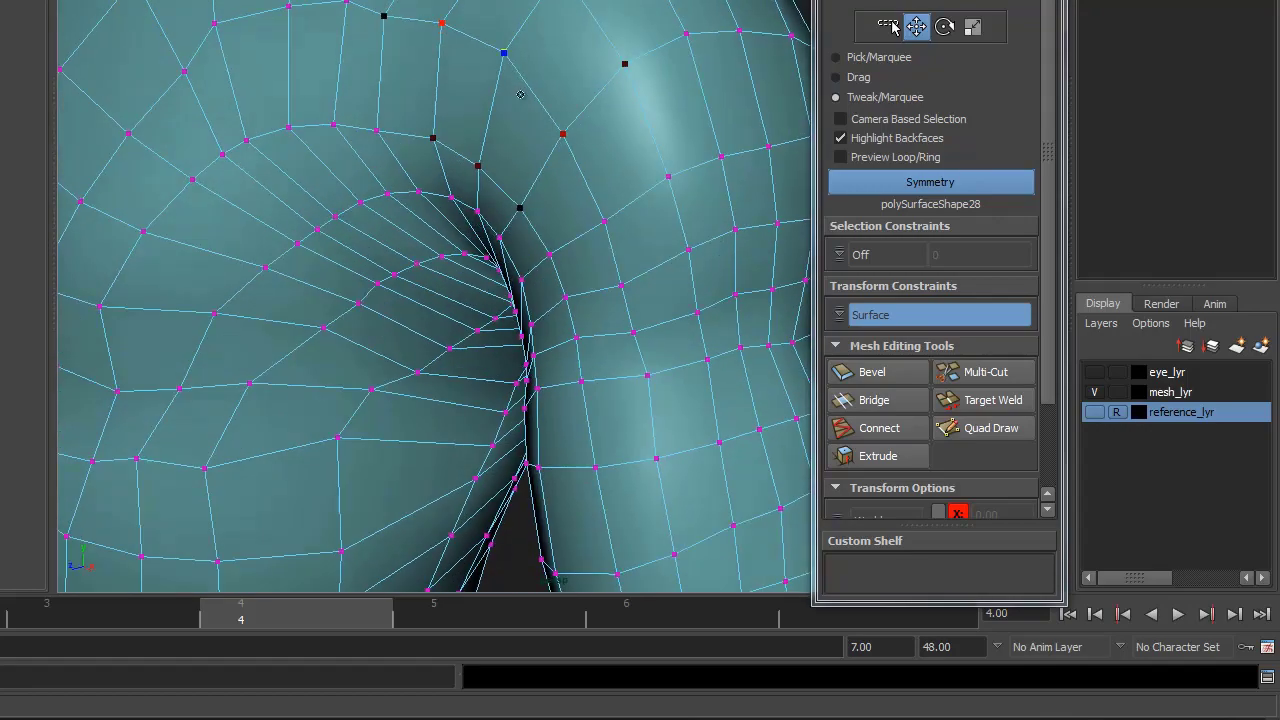
left_click_drag(512, 236, 480, 220, "alt")
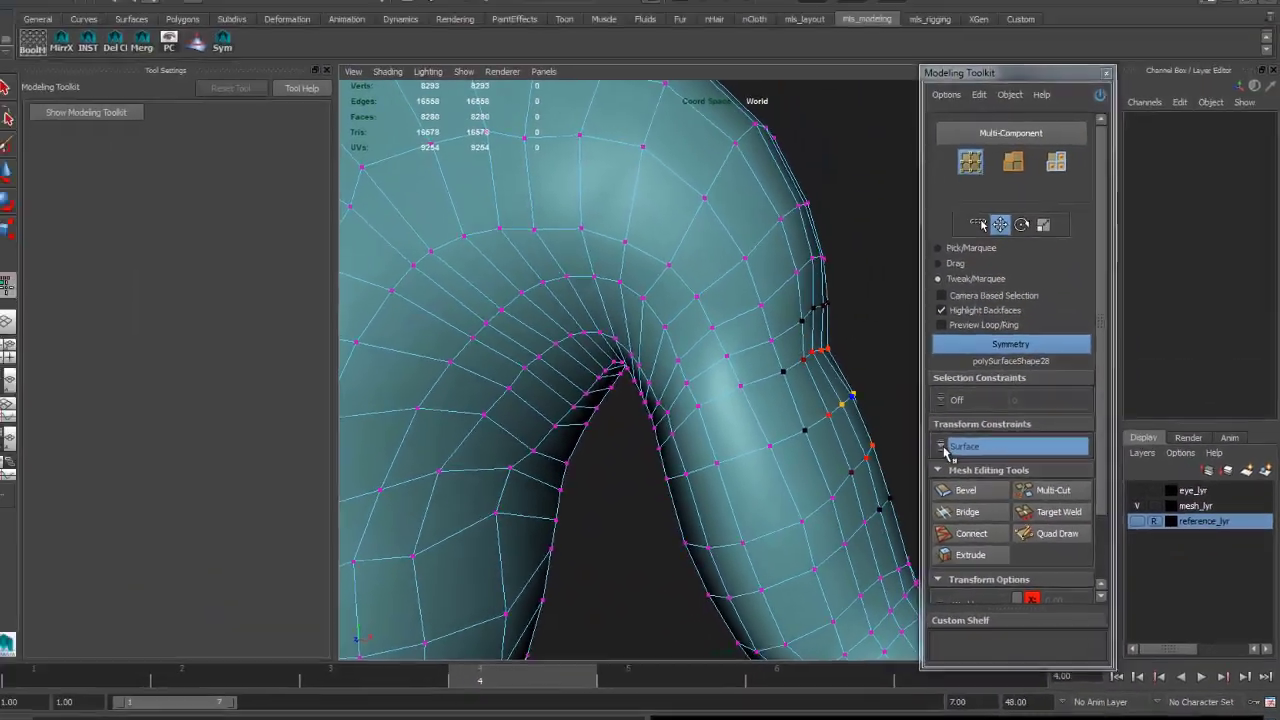
- Turn the transform constraint off and select a vertex at the armpit arch tip
left_click(890, 315)
left_click_drag(800, 420, 565, 355, "alt")
left_click(701, 320)
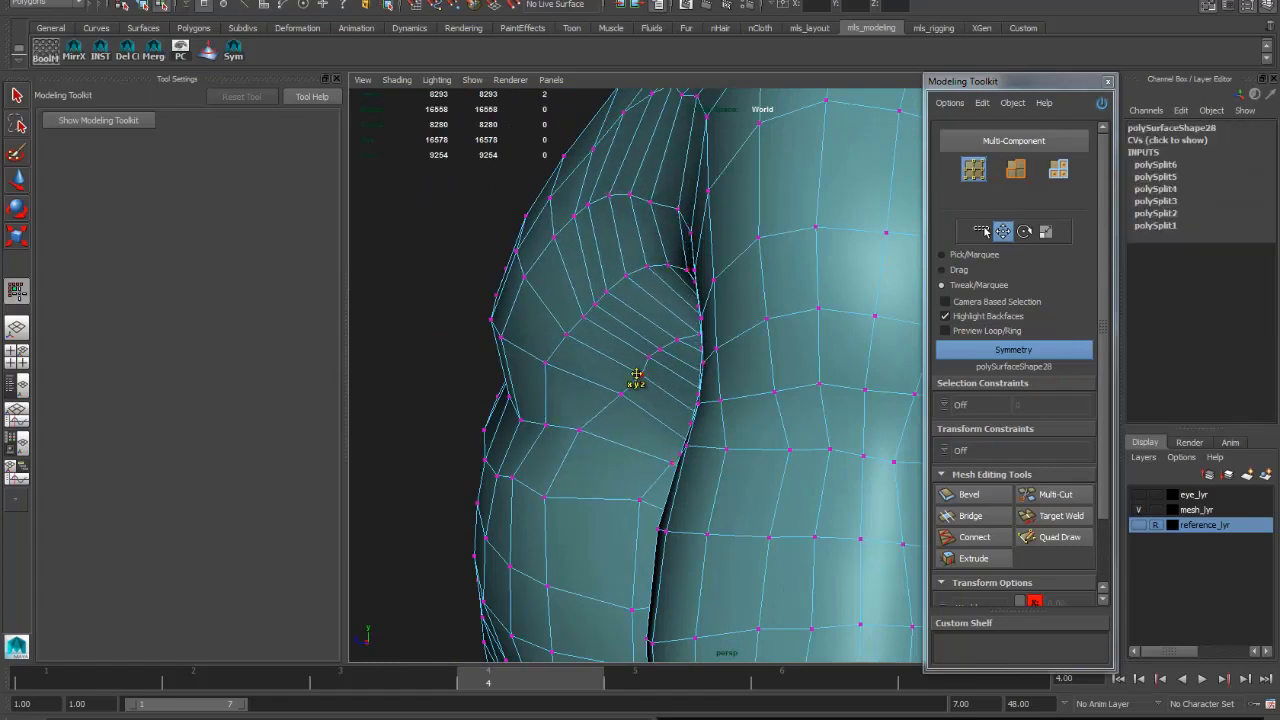
left_click_drag(637, 371, 700, 320, "alt")
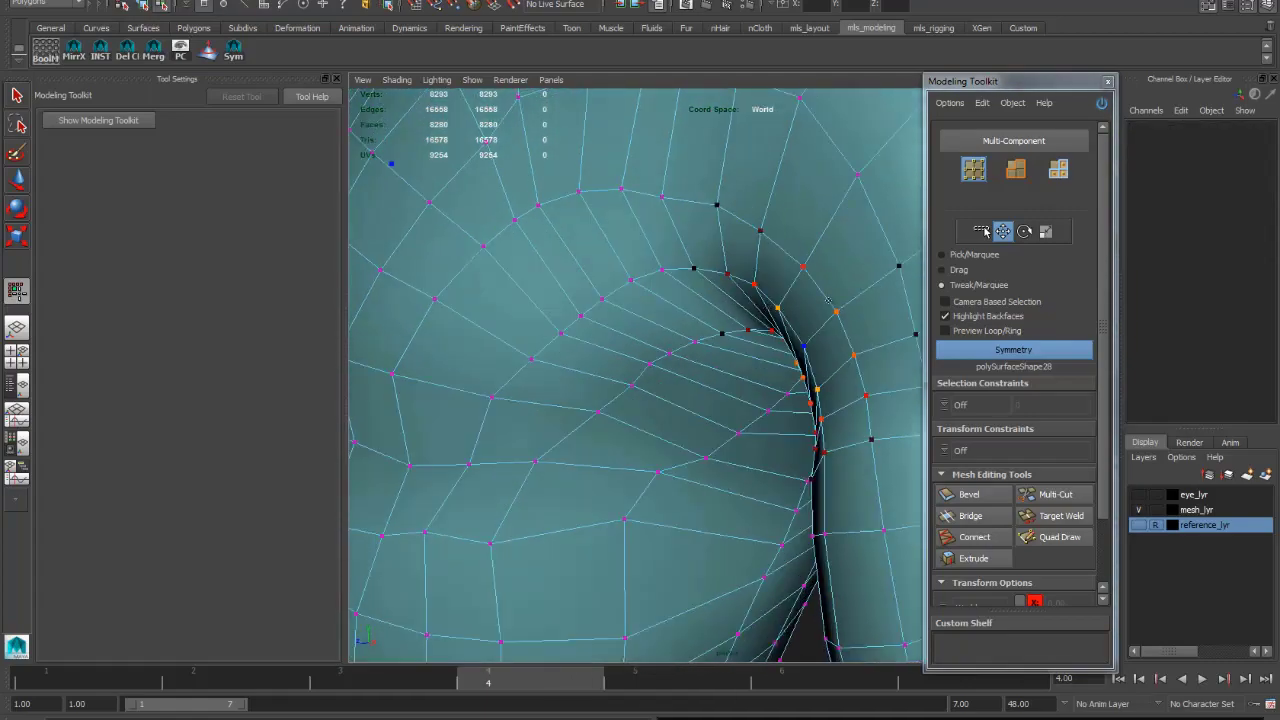
scroll(662, 314, "down", 3)
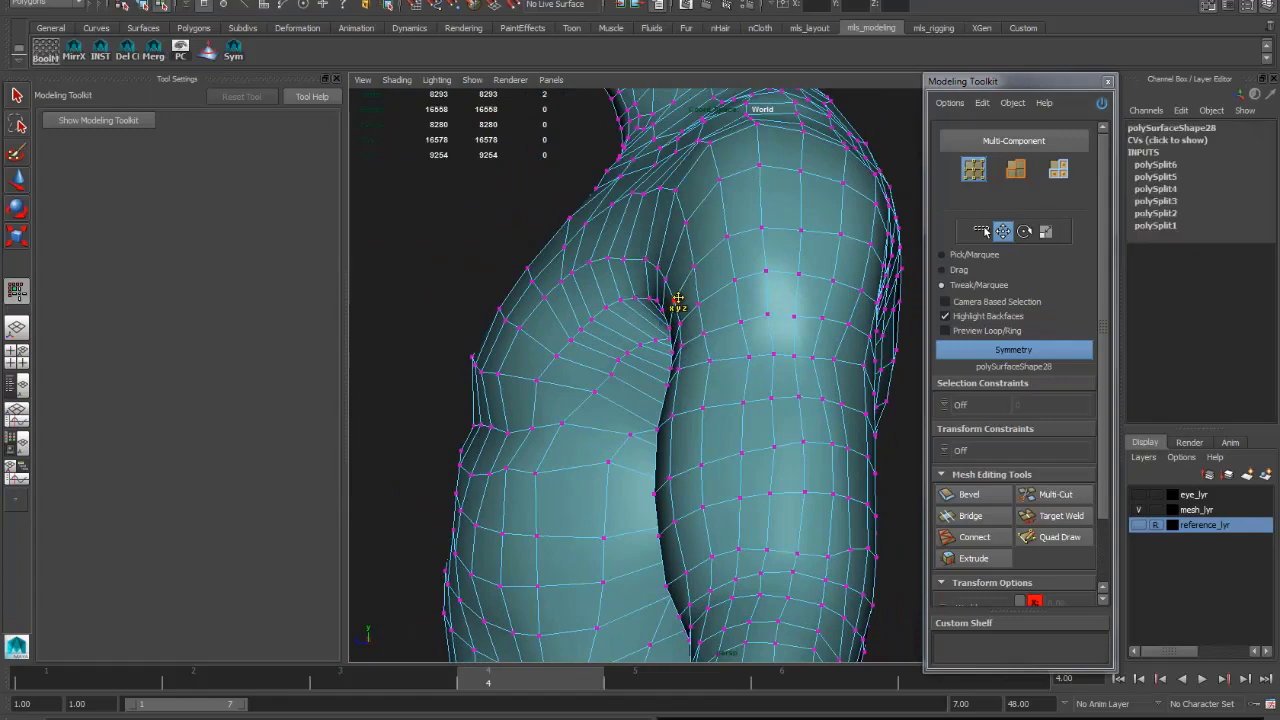
- Inspect upper-arm vertices and select the arm-crease vertex loop, then a single crease vertex
left_click(770, 268)
left_click_drag(770, 268, 671, 388, "alt")
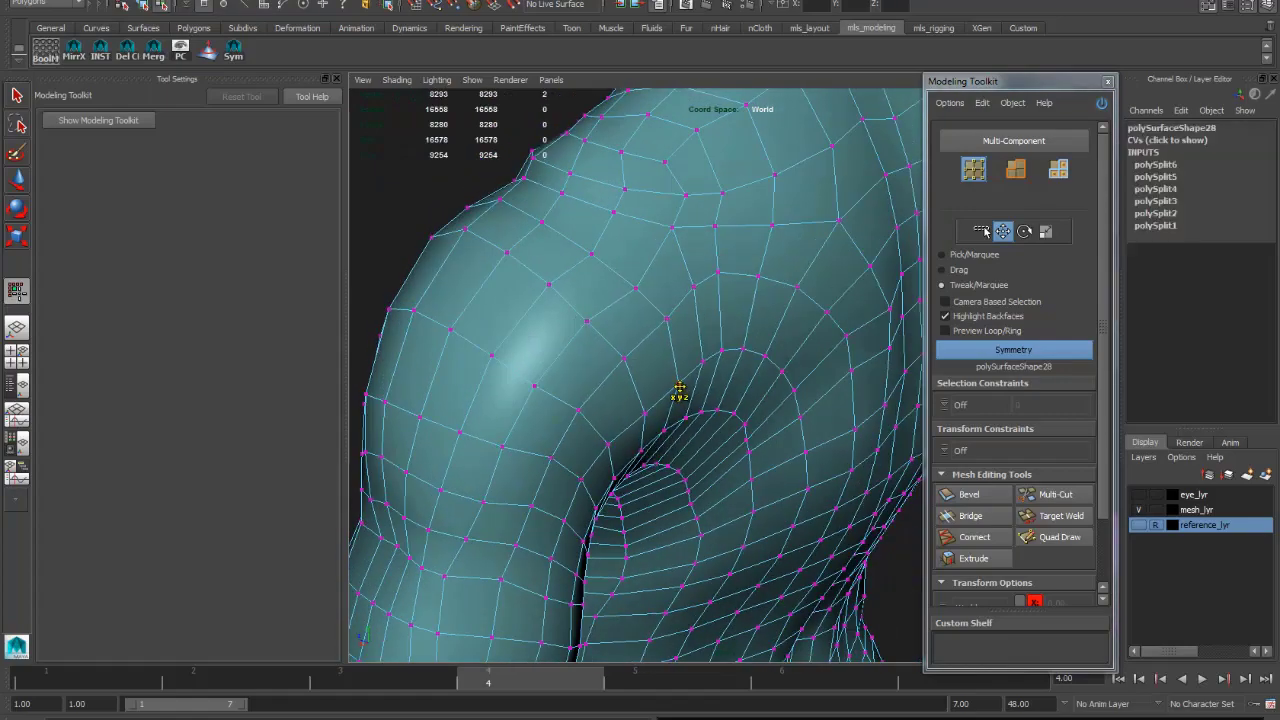
left_click_drag(746, 423, 760, 372, "alt")
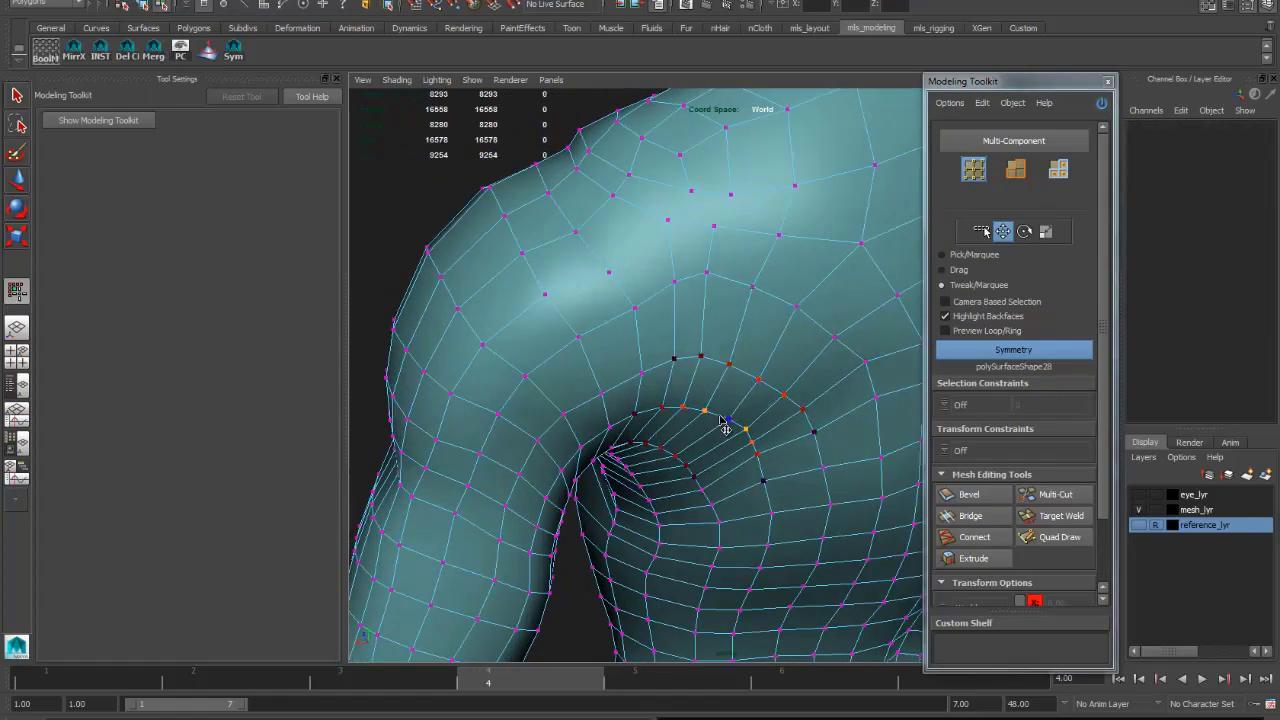
left_click_drag(725, 427, 738, 369, "alt")
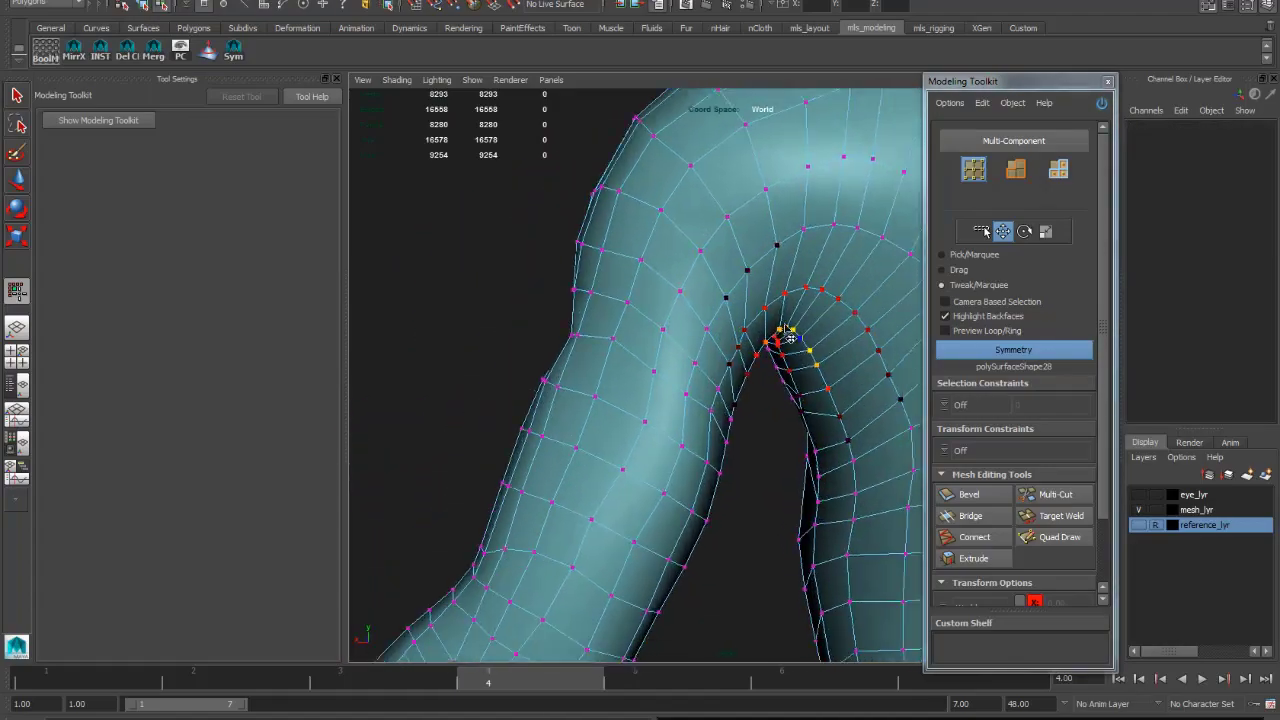
left_click_drag(752, 414, 750, 408, "alt")
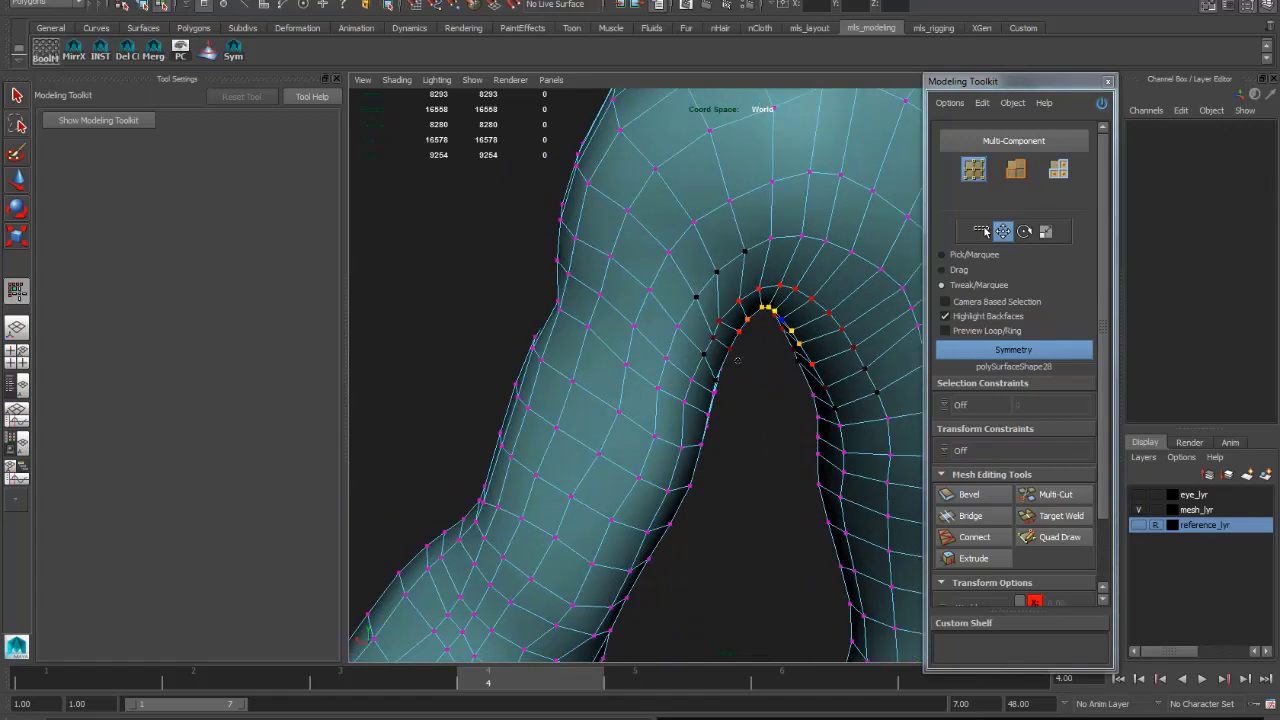
double_click(713, 388)
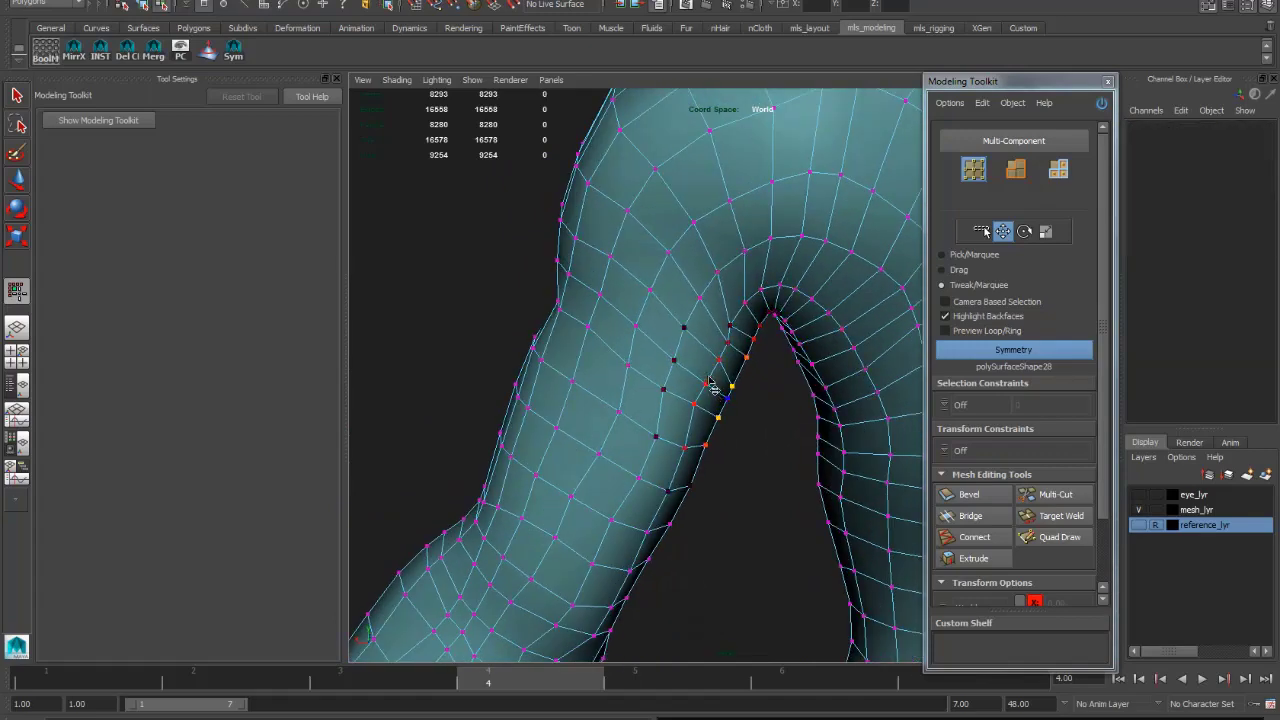
left_click(713, 388)
mouse_move(680, 380)
left_mouse_down("alt")
mouse_move(628, 371)
mouse_move(701, 375)
left_mouse_up("alt")
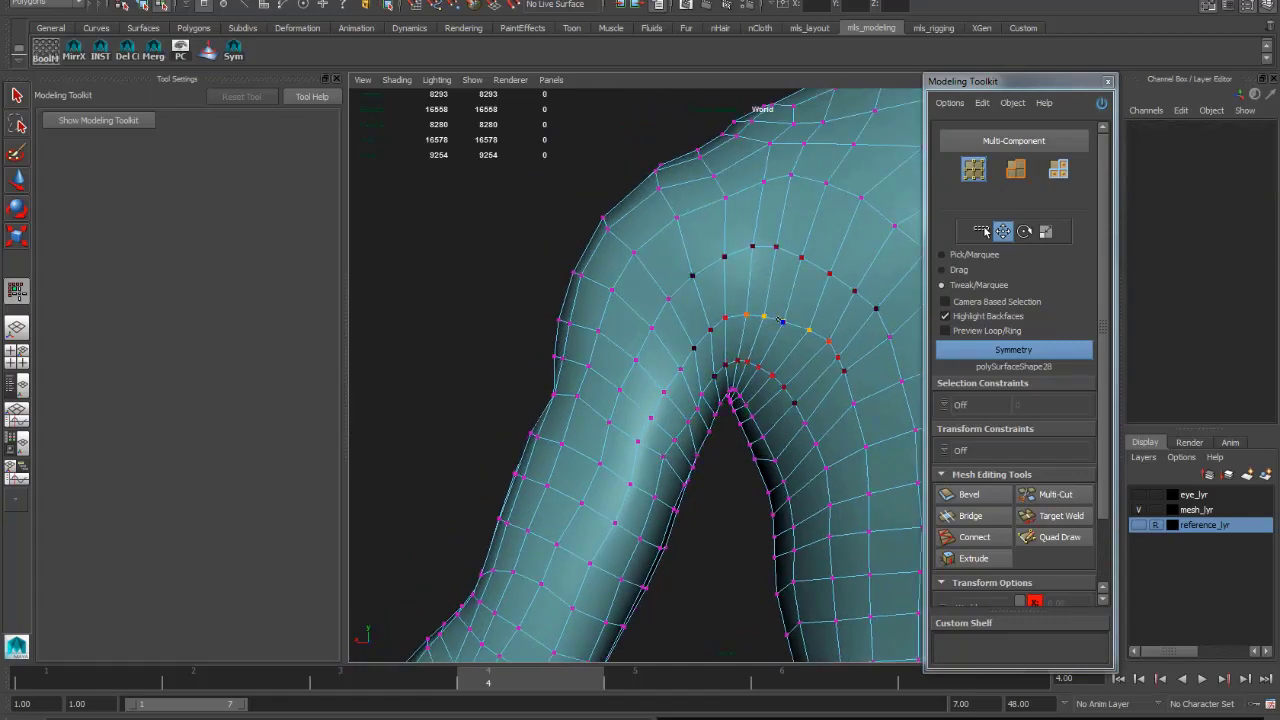
- Pull back to a front view of the chest and leave component editing
left_click_drag(782, 321, 742, 373, "alt")
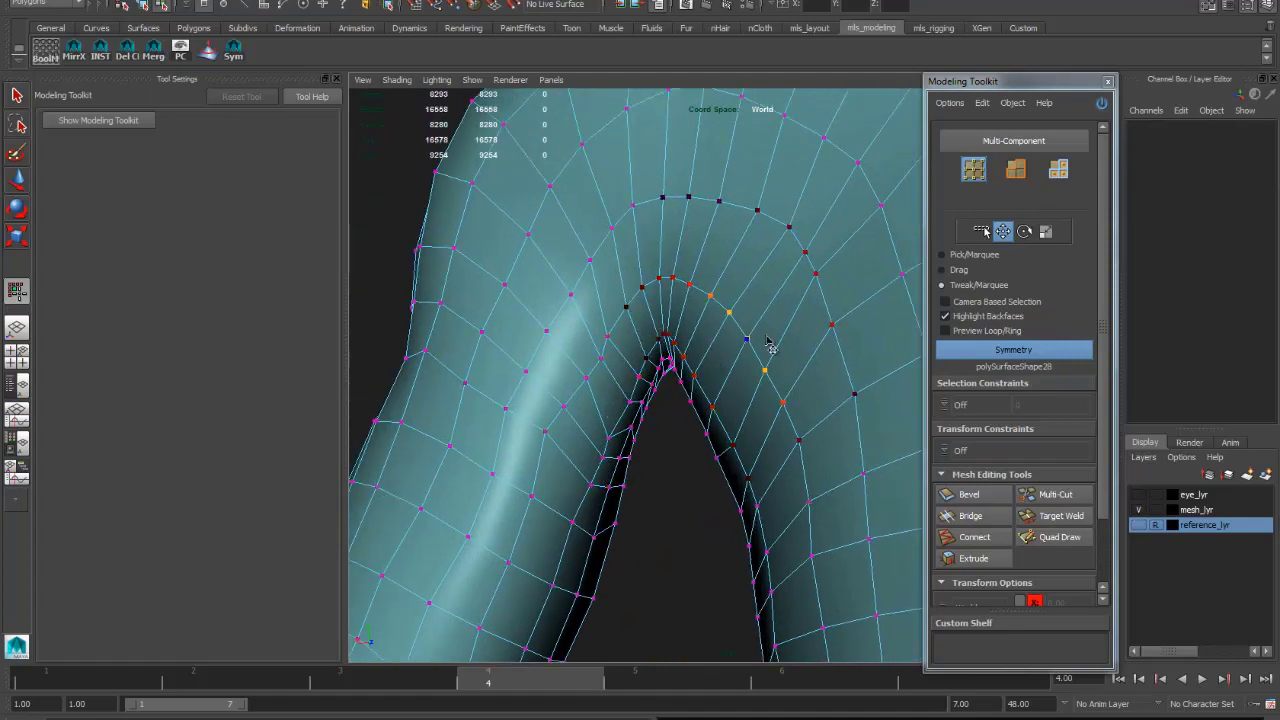
right_click_drag(769, 344, 402, 440, "alt")
left_click_drag(688, 192, 848, 390, "alt")
left_click(982, 231)
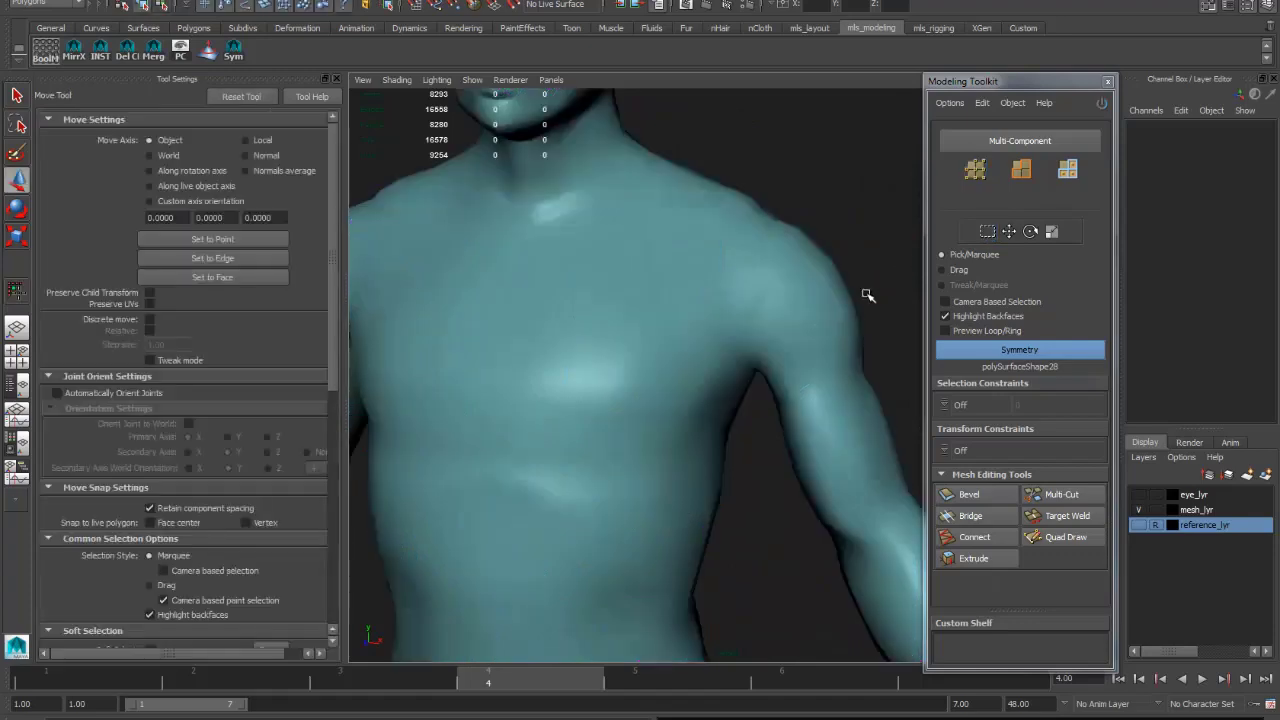
- Orbit out to the full body, select polySurface27, and zoom to the shoulder's side profile
left_click_drag(863, 294, 716, 371, "alt")
right_click_drag(716, 371, 636, 347, "alt")
left_click_drag(636, 347, 675, 335, "alt")
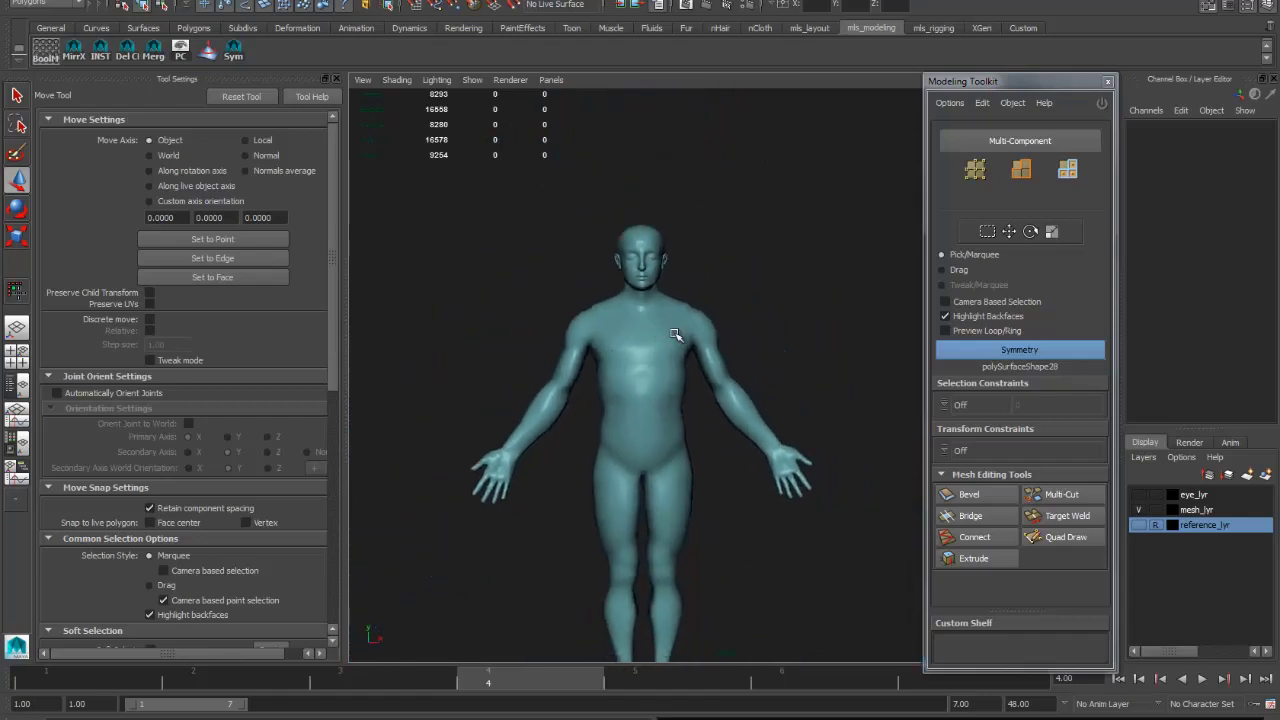
right_click_drag(727, 361, 751, 466, "alt")
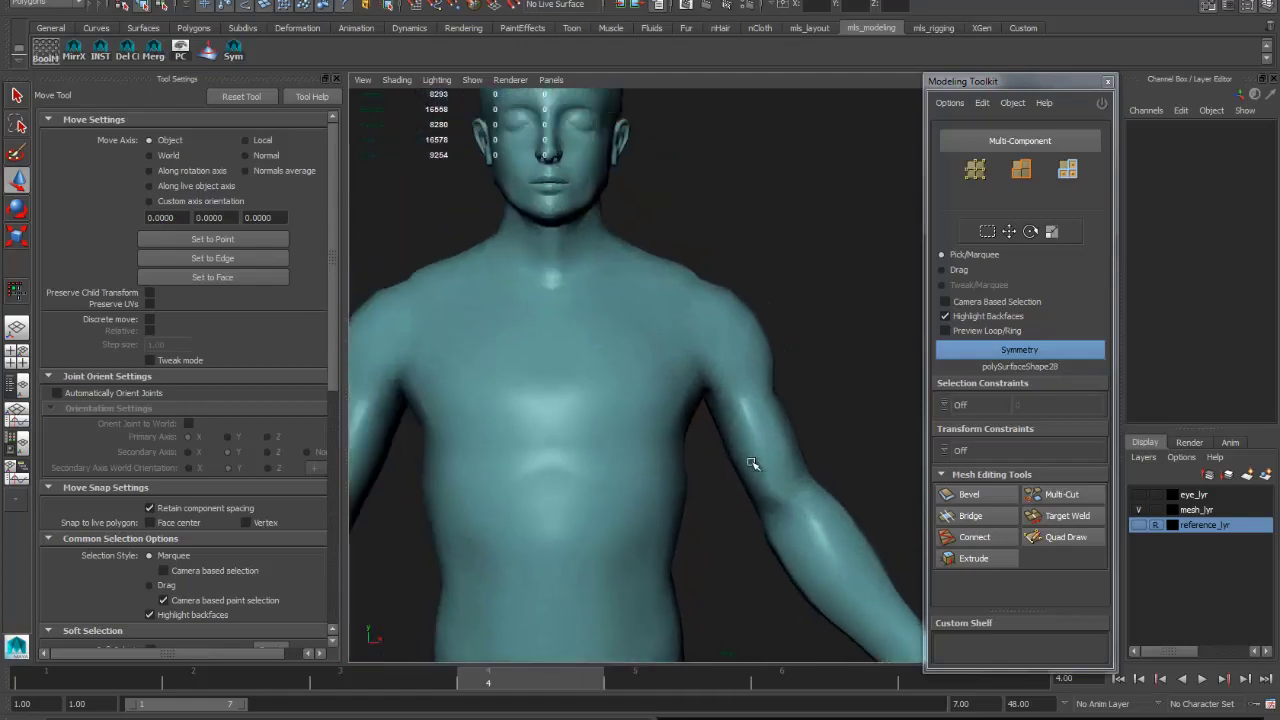
left_click(749, 371)
right_click_drag(749, 371, 755, 410, "alt")
left_click_drag(753, 410, 610, 420, "alt")
right_click_drag(610, 420, 715, 366, "alt")
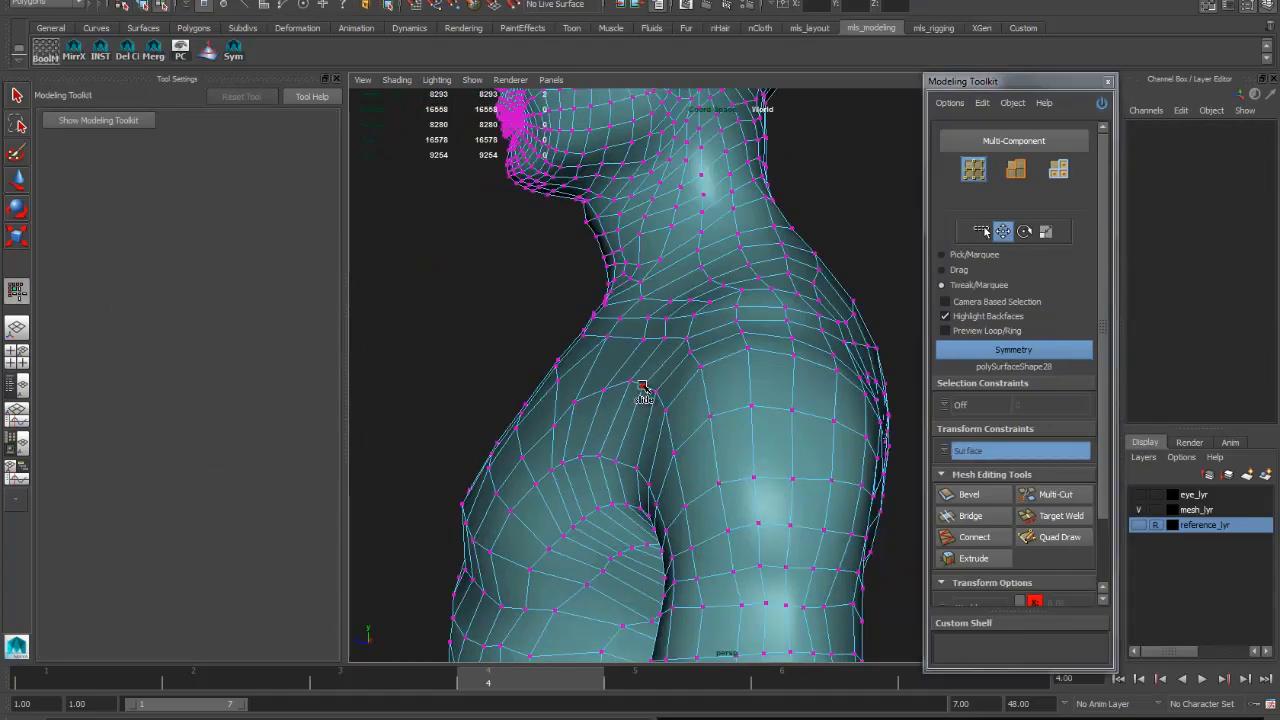
- Move a shoulder vertex to reshape the shoulder edge loop and check the armpit hole
right_click_drag(660, 388, 703, 383, "alt")
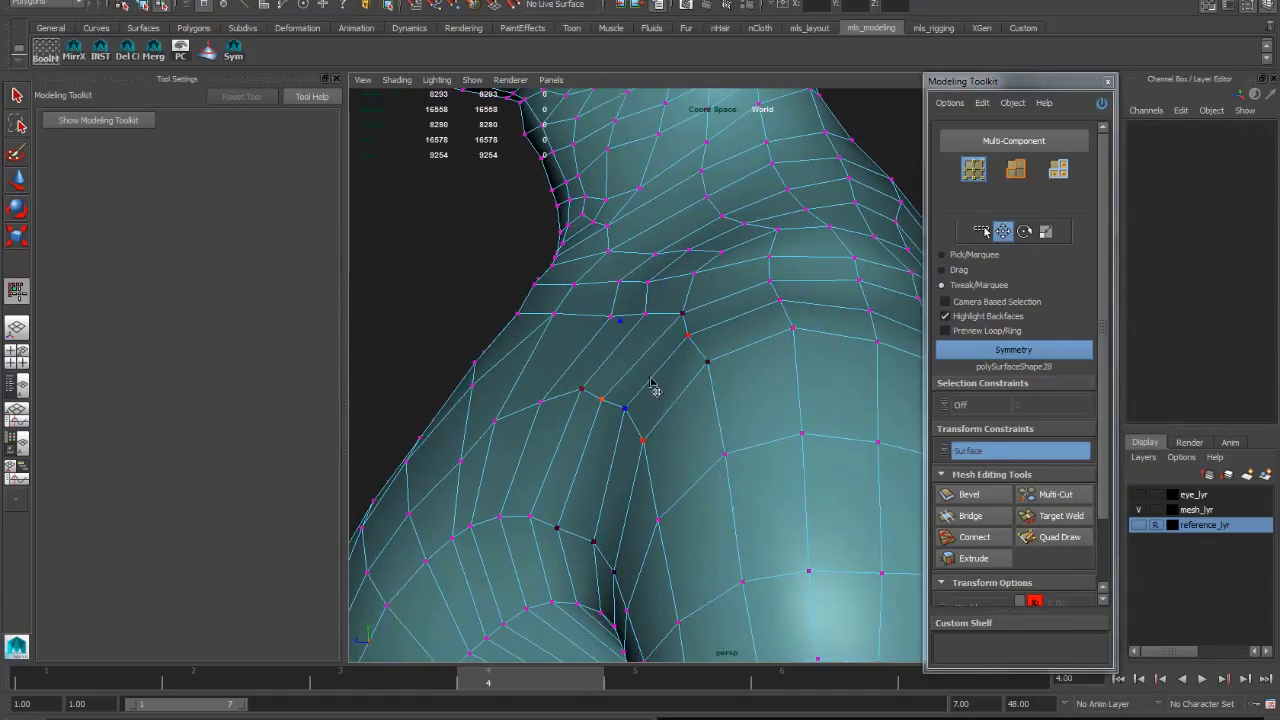
mouse_move(593, 400)
left_mouse_down()
mouse_move(545, 416)
mouse_move(571, 400)
mouse_move(608, 410)
left_mouse_up()
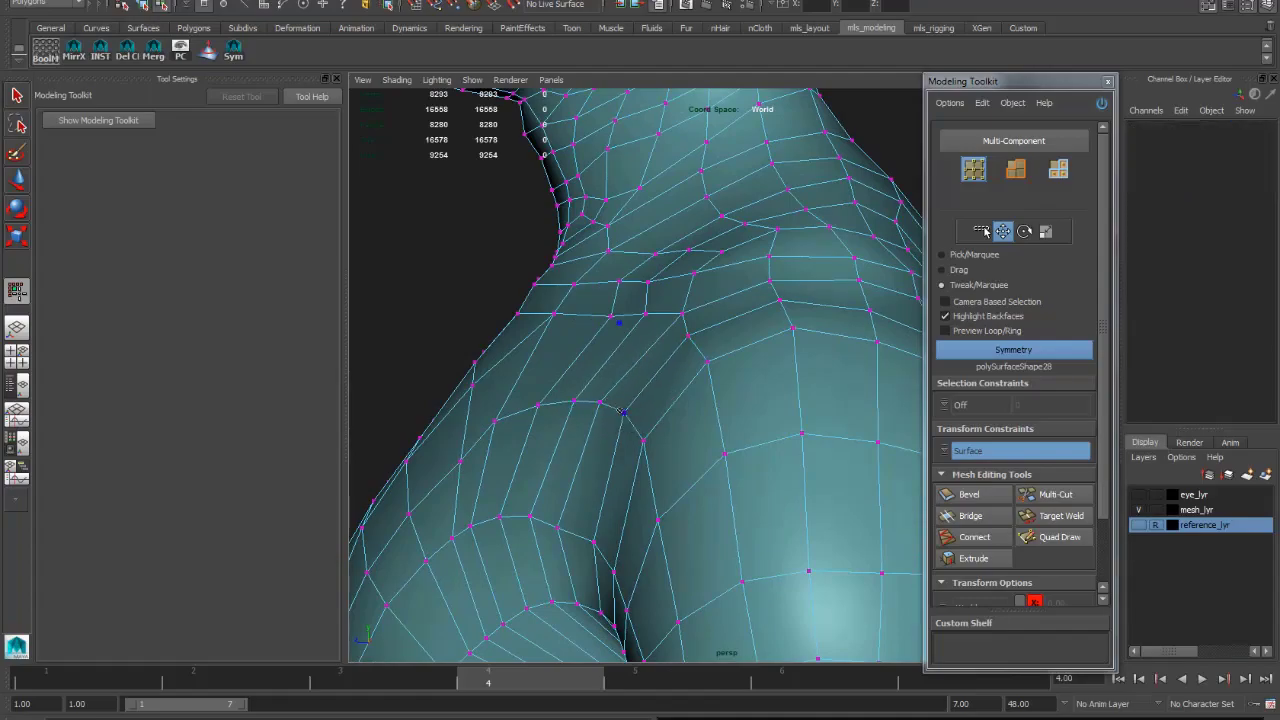
key("space")
key("space")
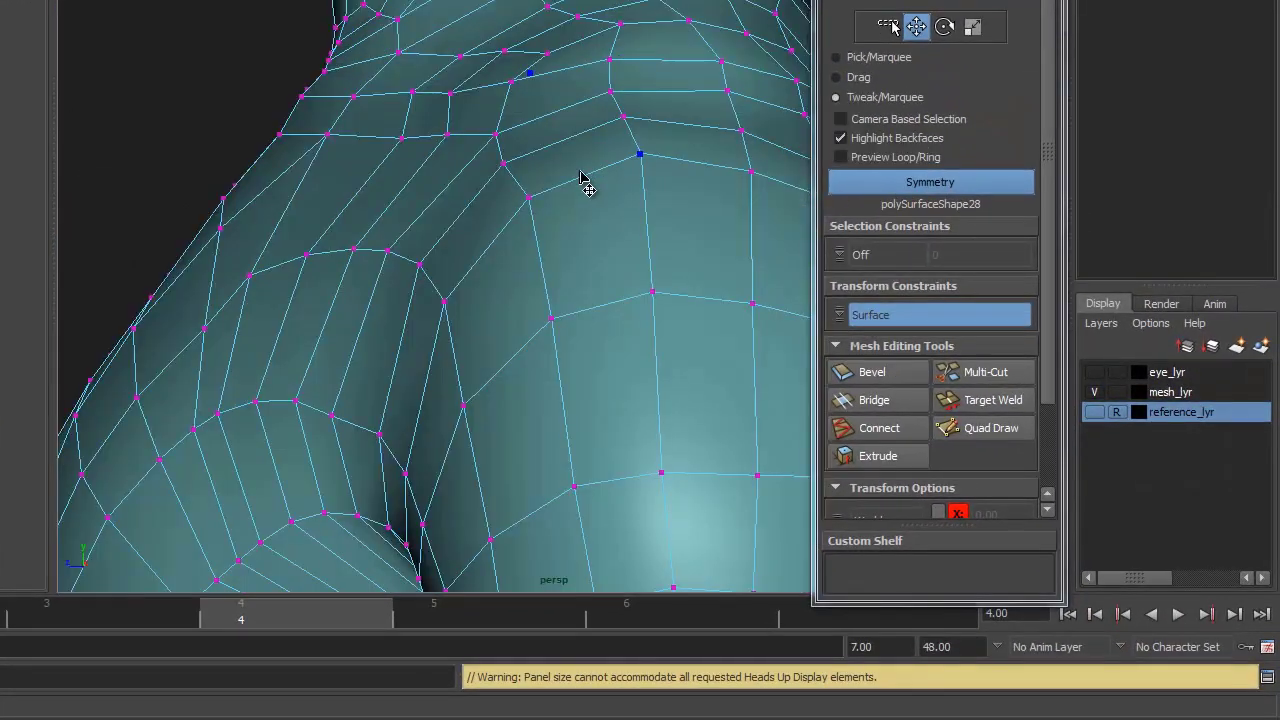
scroll(585, 183, "up", 5)
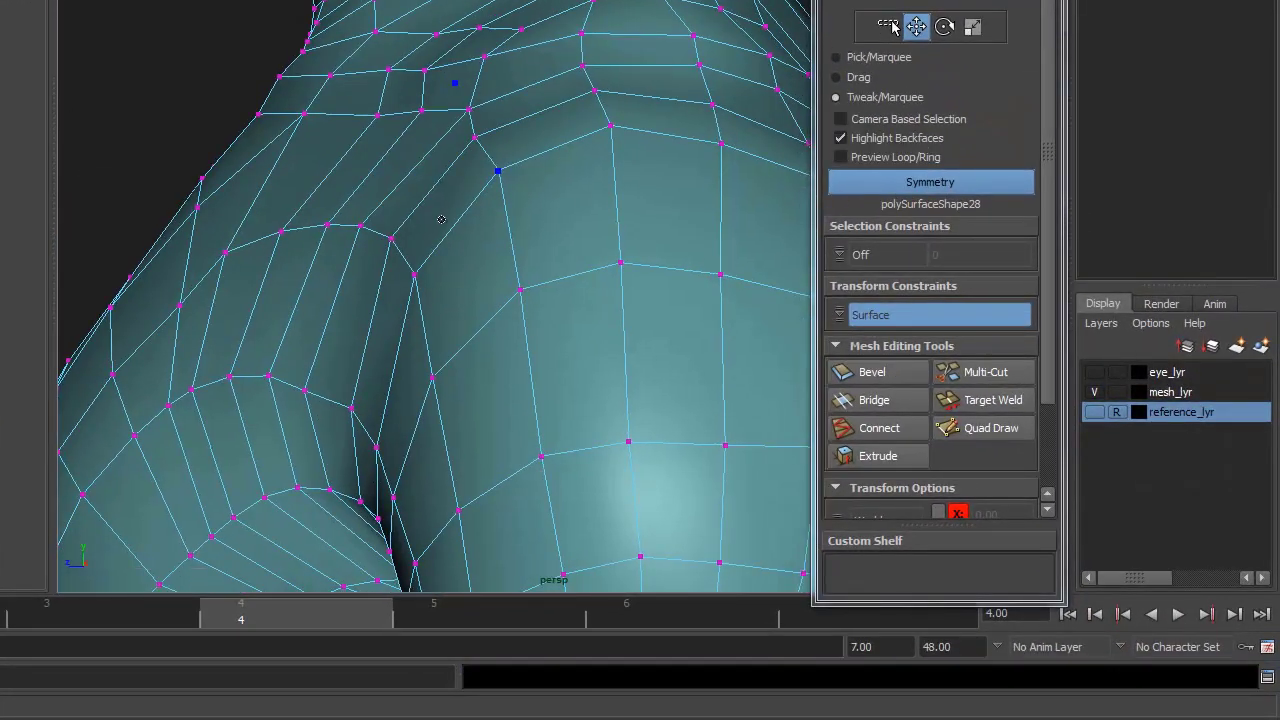
middle_click_drag(681, 233, 561, 234, "alt")
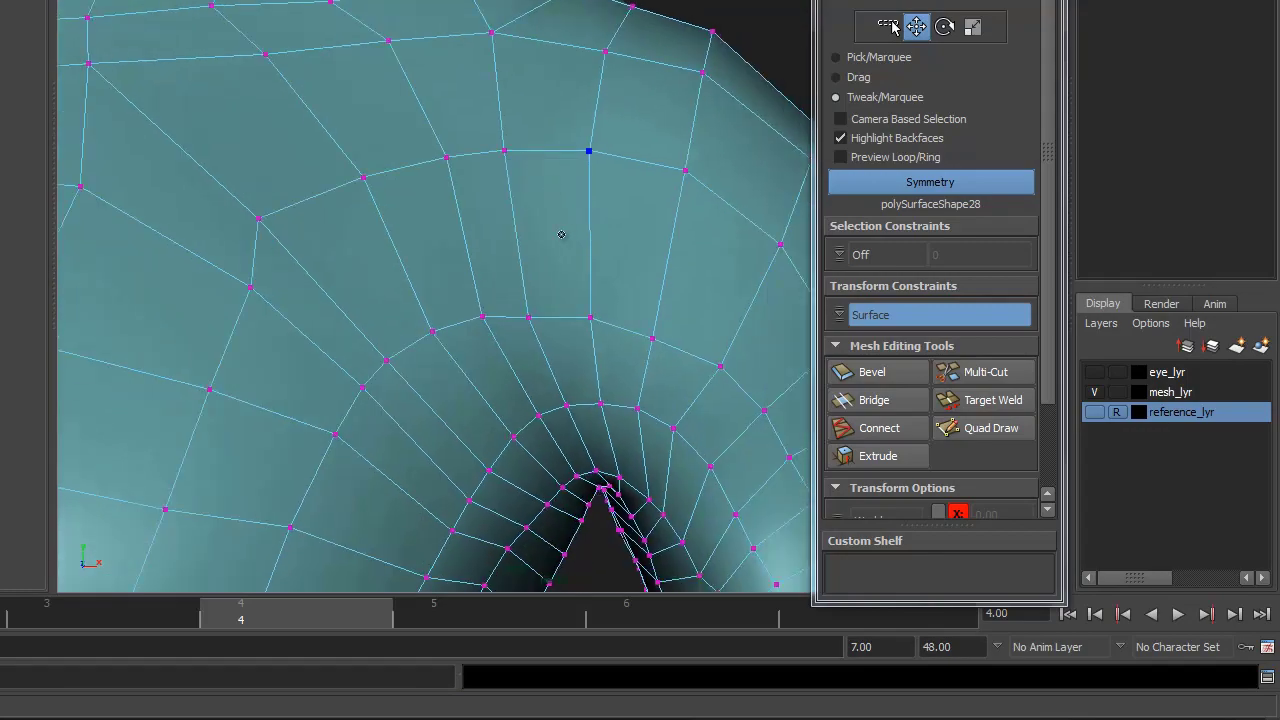
middle_click_drag(263, 265, 413, 270, "alt")
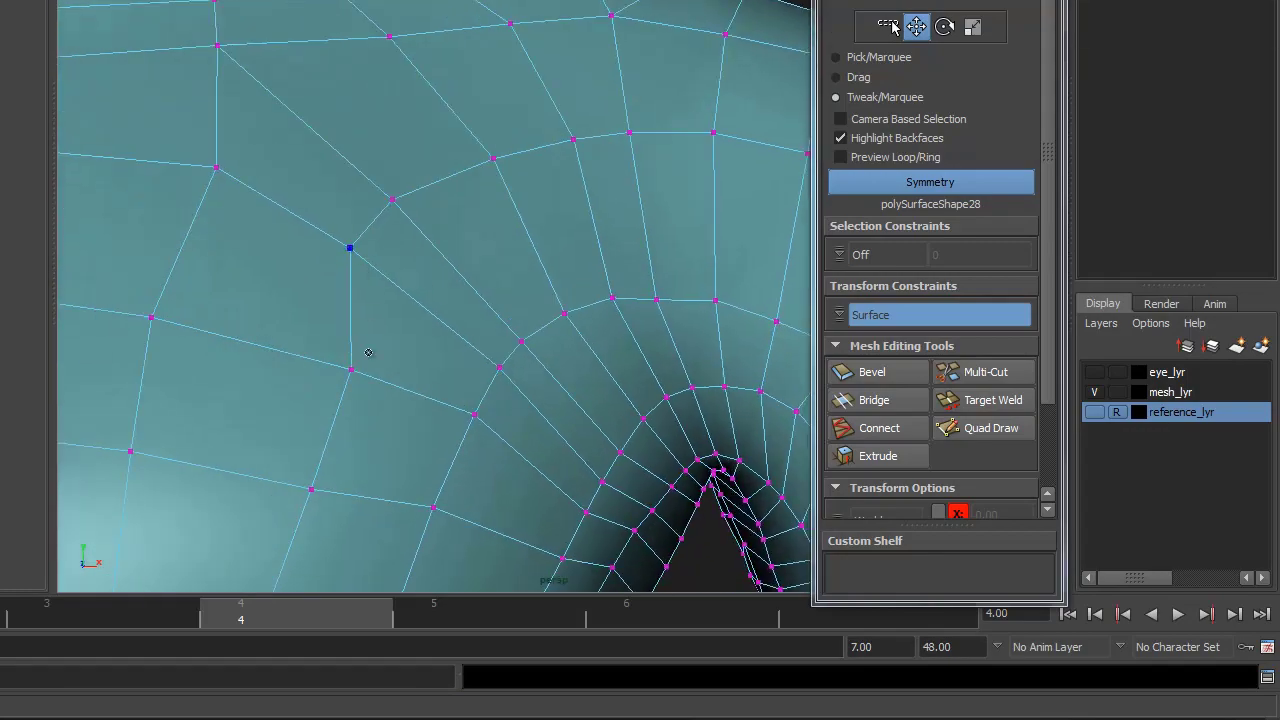
scroll(497, 318, "down", 3)
left_click_drag(497, 318, 520, 197, "alt")
scroll(440, 243, "up", 3)
- Reselect the retopology mesh and slide the armpit-edge vertices into place
key("F8")
left_click(545, 225)
scroll(536, 246, "up", 5)
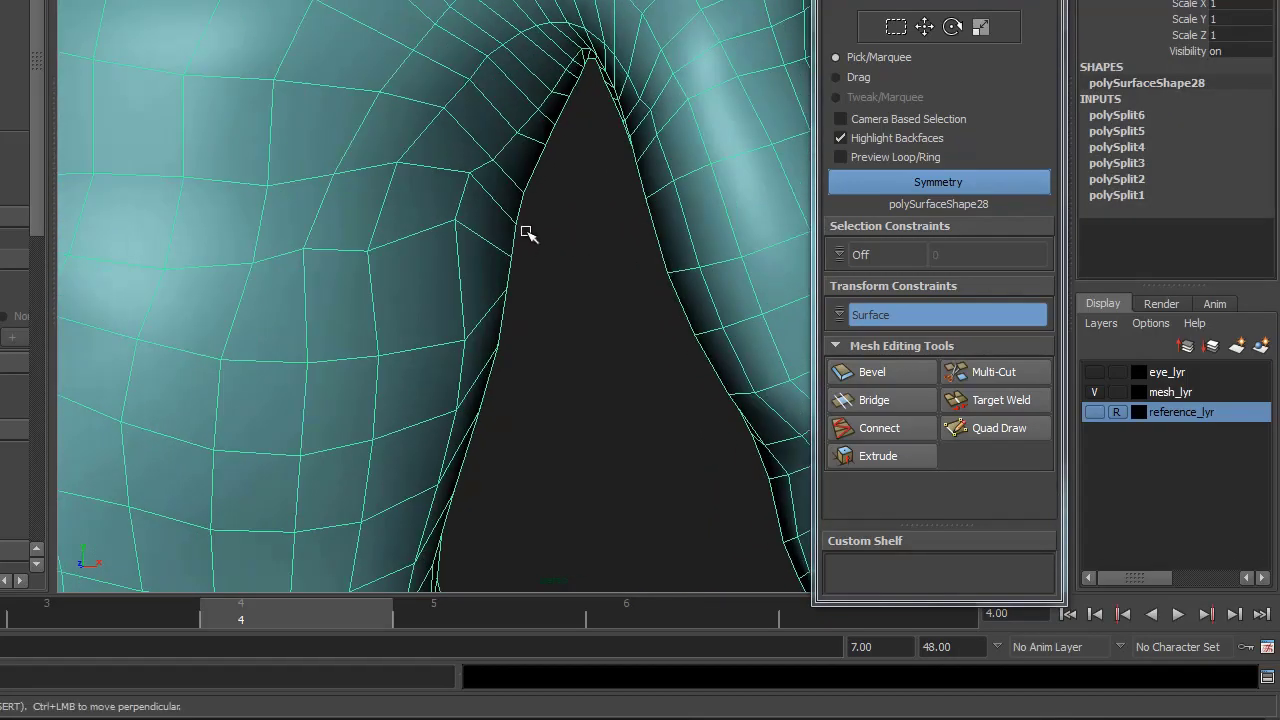
scroll(565, 255, "down", 3)
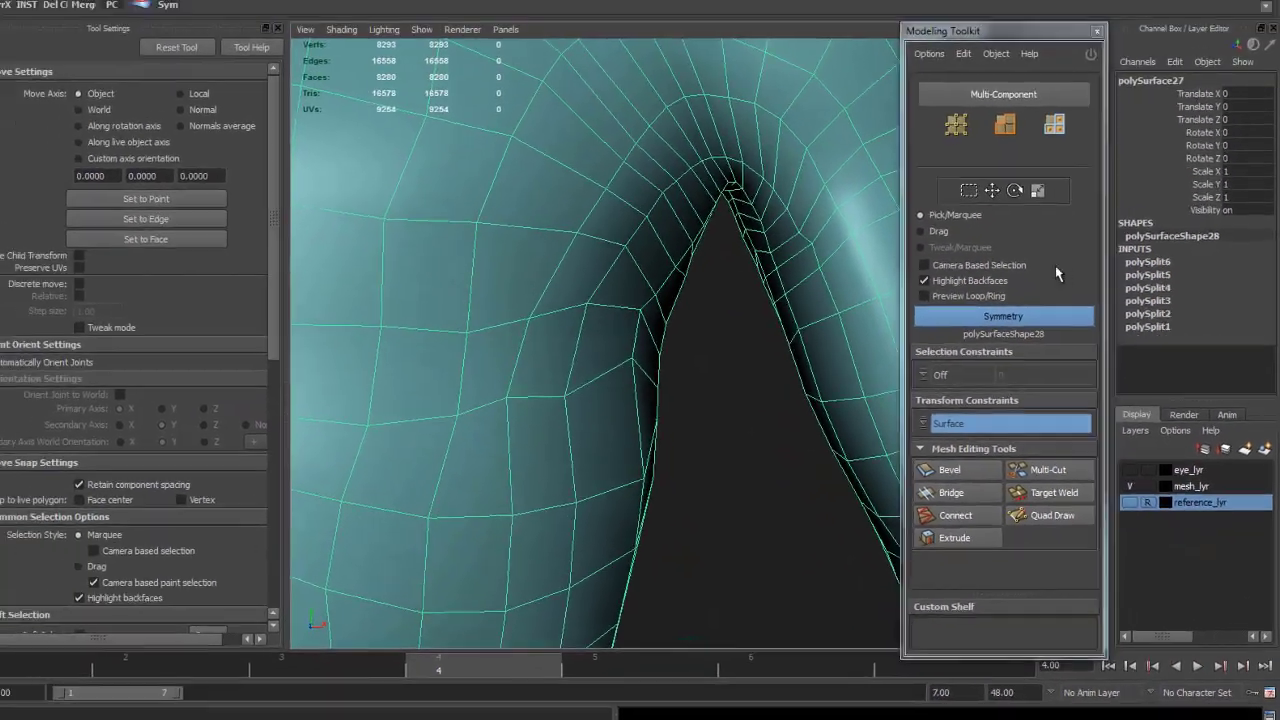
key("w")
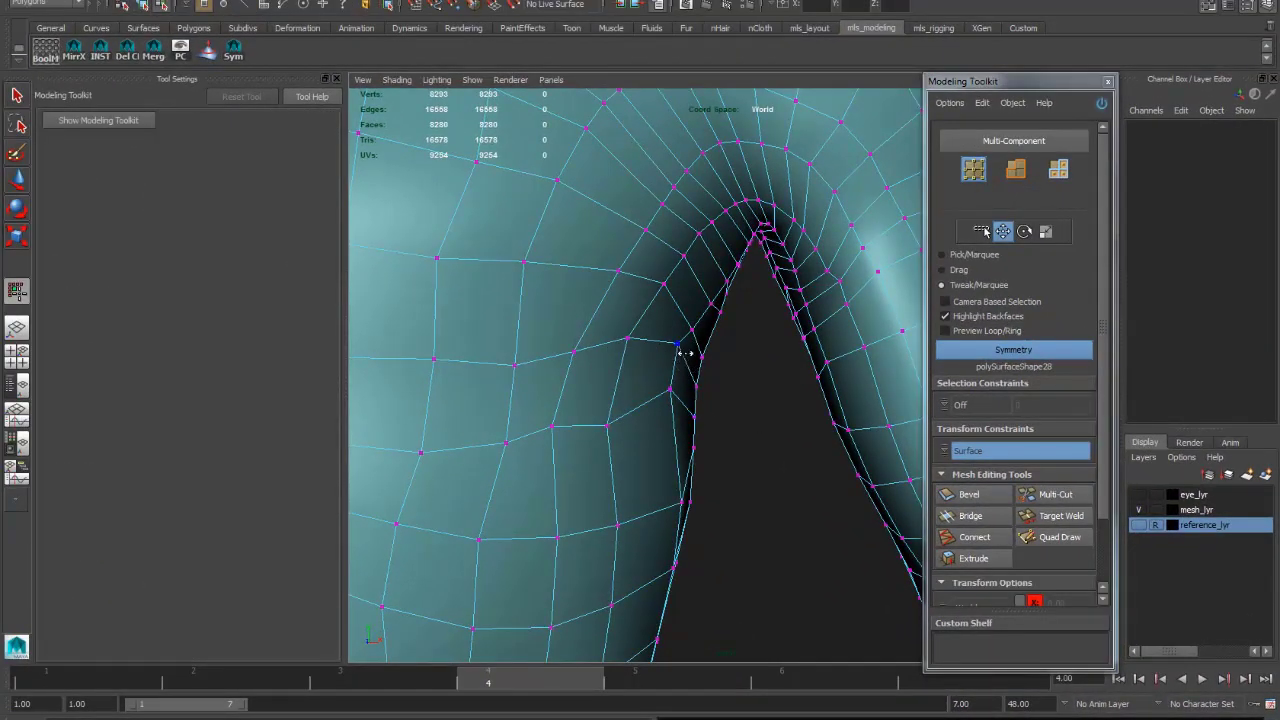
left_click_drag(688, 364, 680, 355)
- Switch the transform constraint off and orbit around the armpit opening
left_click(965, 450)
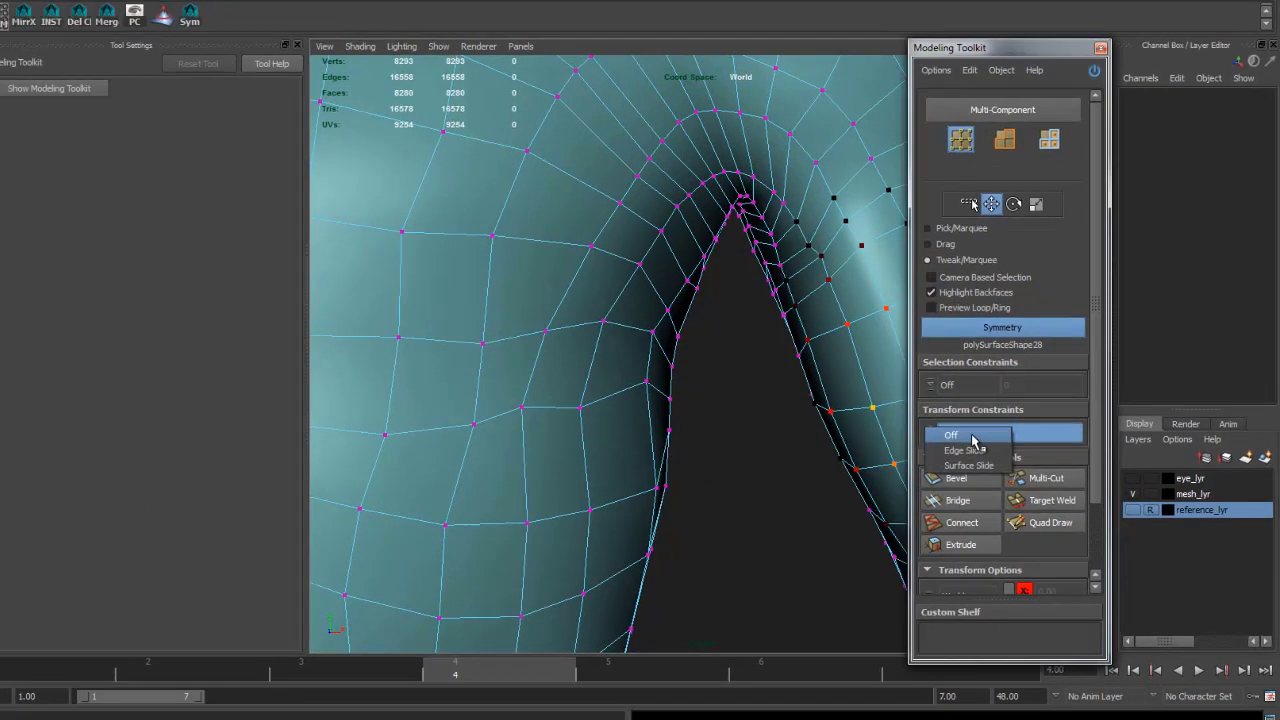
left_click(965, 440)
left_click_drag(503, 200, 388, 258, "alt")
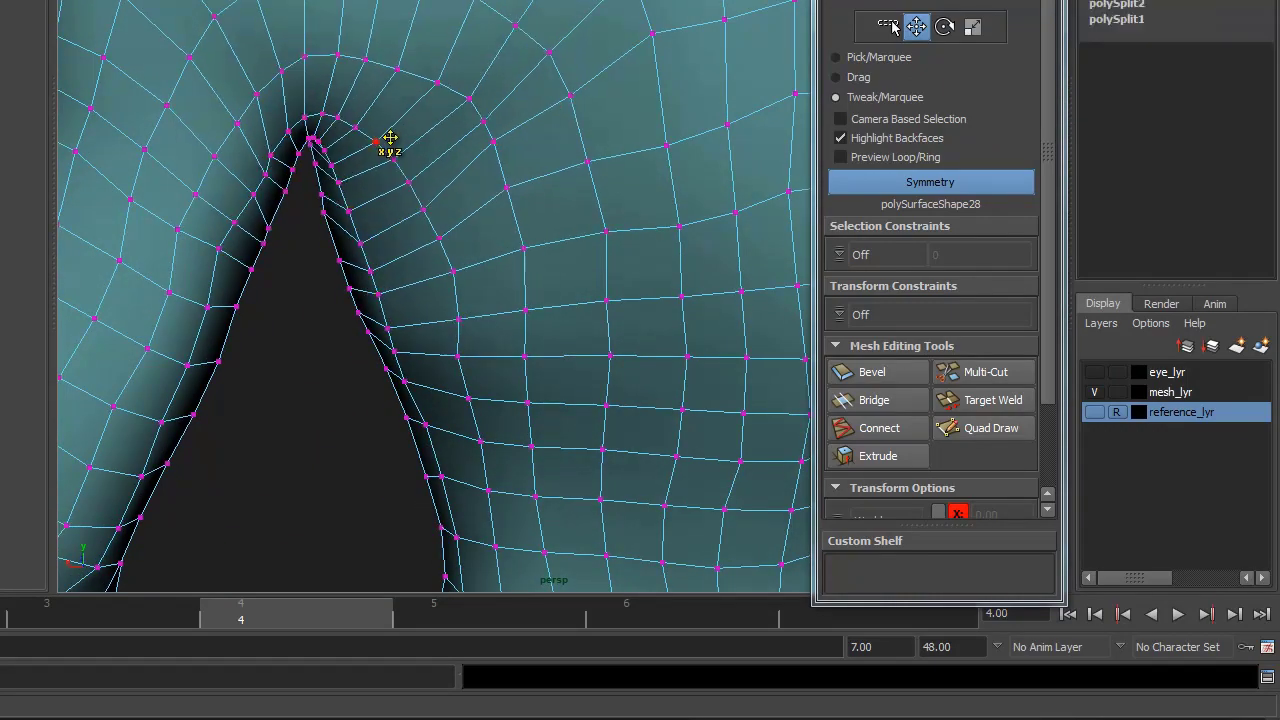
left_click_drag(449, 129, 550, 175, "alt")
scroll(550, 175, "down", 5)
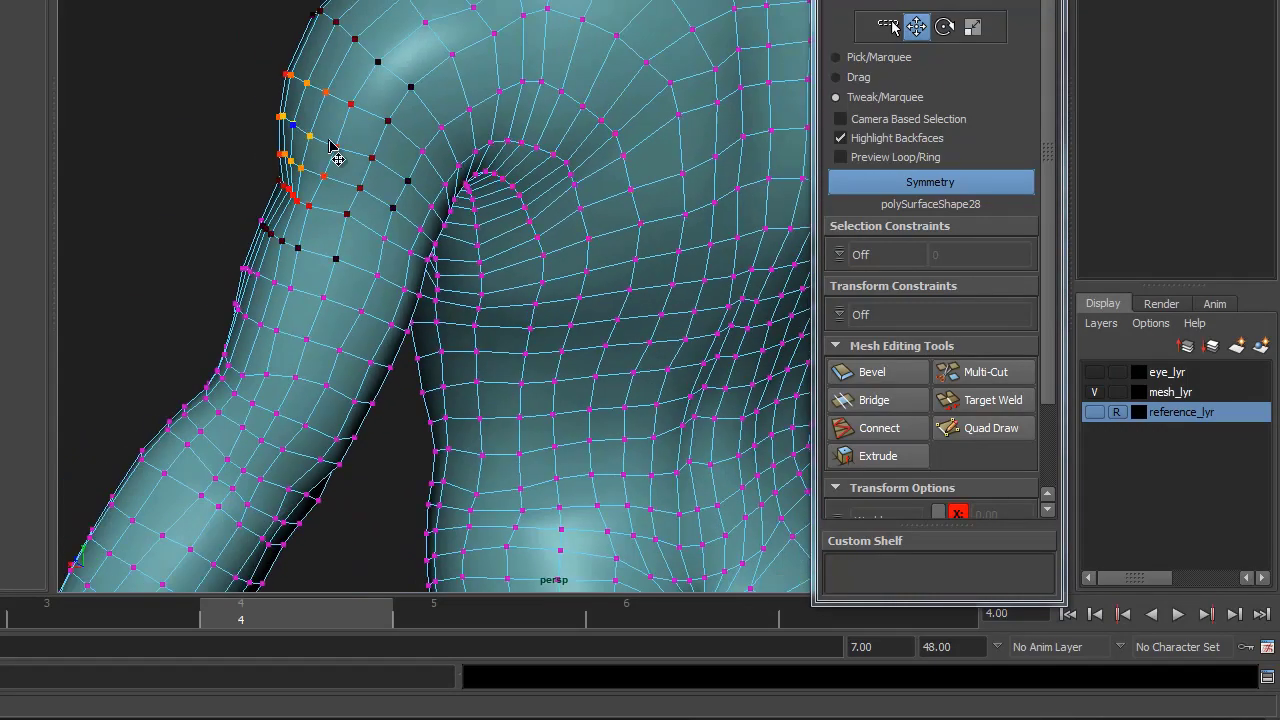
left_click_drag(334, 149, 423, 143, "alt")
- Select the retopology mesh, display it as wireframe, and frame the whole body
key("q")
scroll(465, 96, "up", 3)
scroll(531, 146, "down", 3)
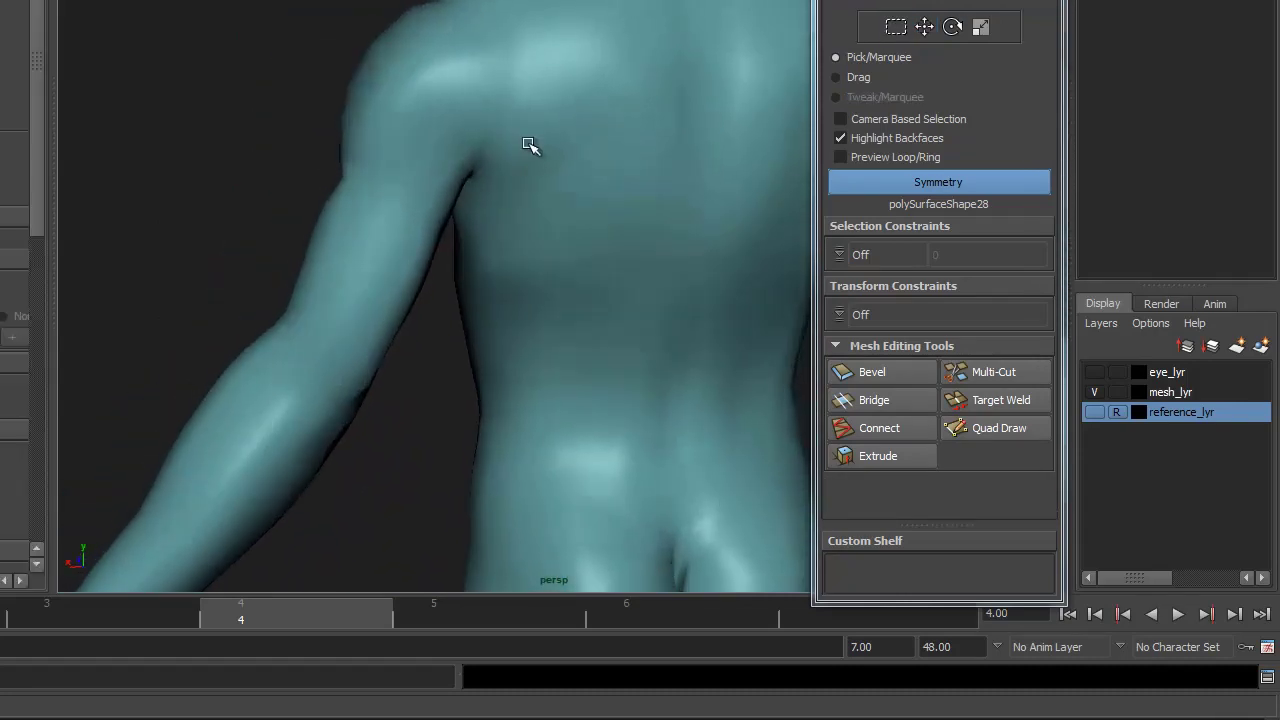
left_click_drag(531, 146, 631, 134, "alt")
scroll(511, 169, "up", 3)
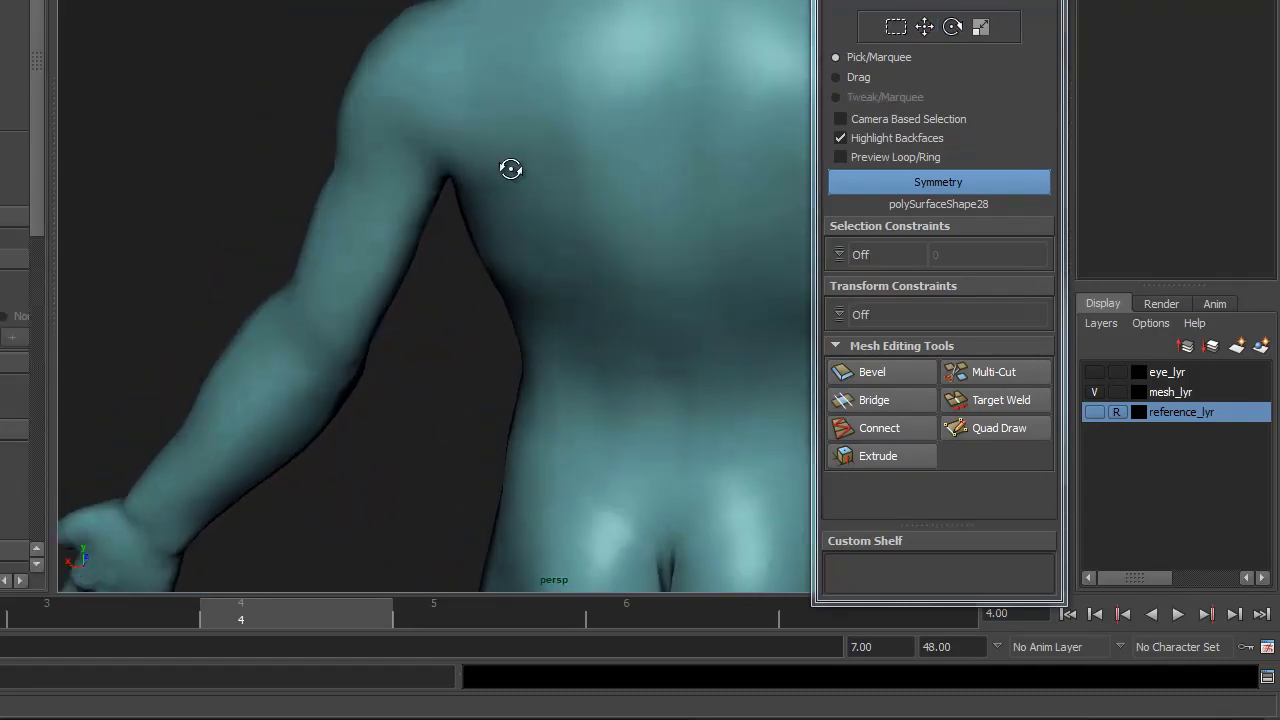
left_click_drag(511, 169, 462, 179, "alt")
left_click_drag(484, 196, 714, 220, "alt")
left_click(663, 200)
key("4")
key("f")
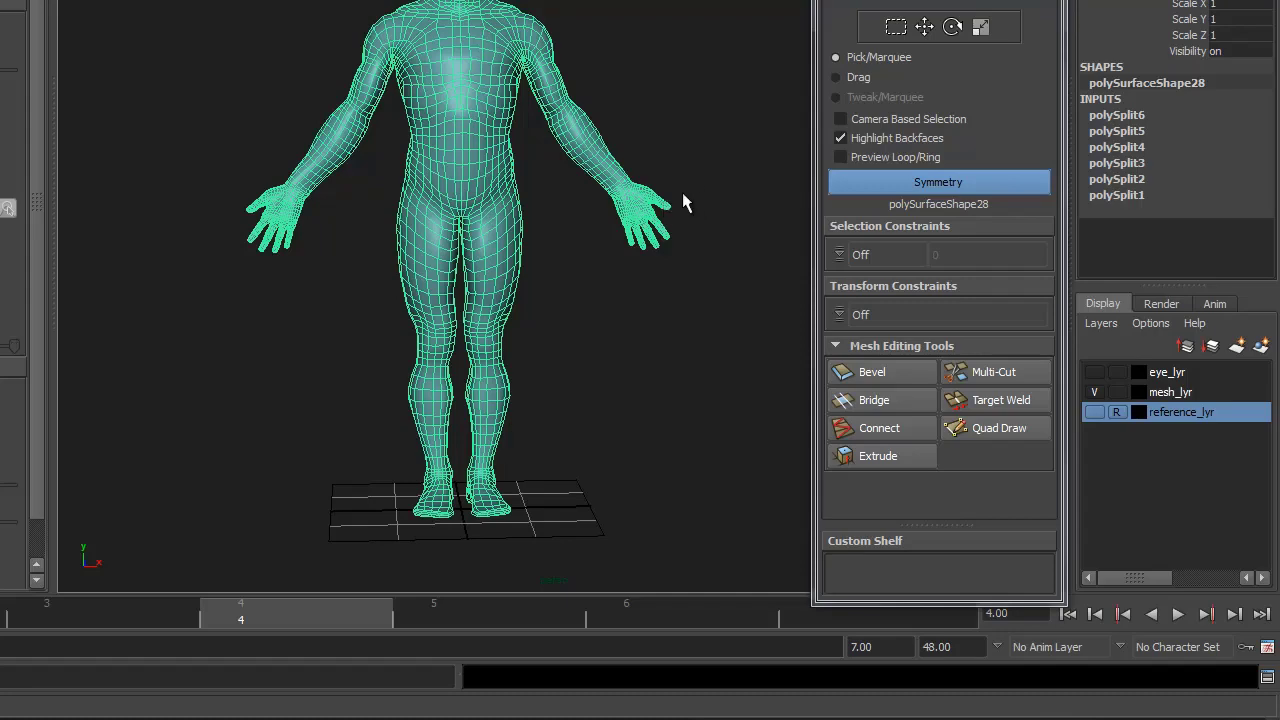
- Orbit around the full body from back to front to check the mesh
left_click_drag(682, 203, 617, 170, "alt")
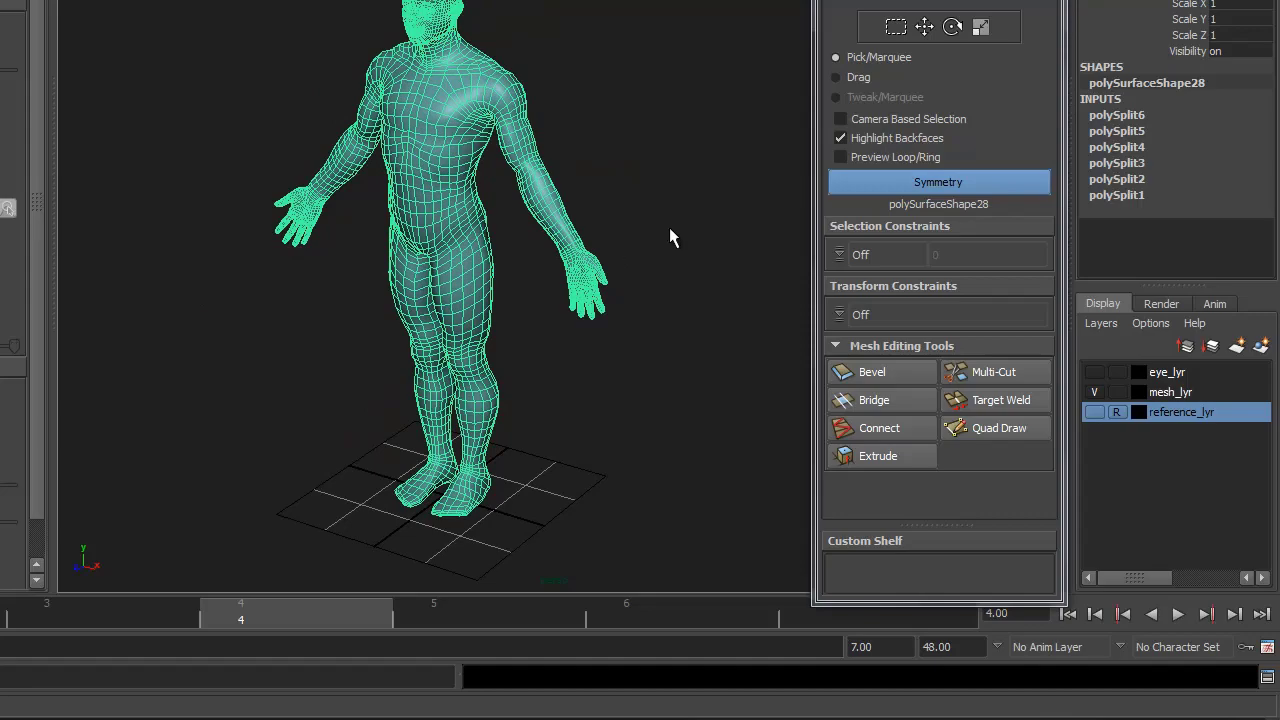
left_click_drag(680, 234, 577, 168, "alt")
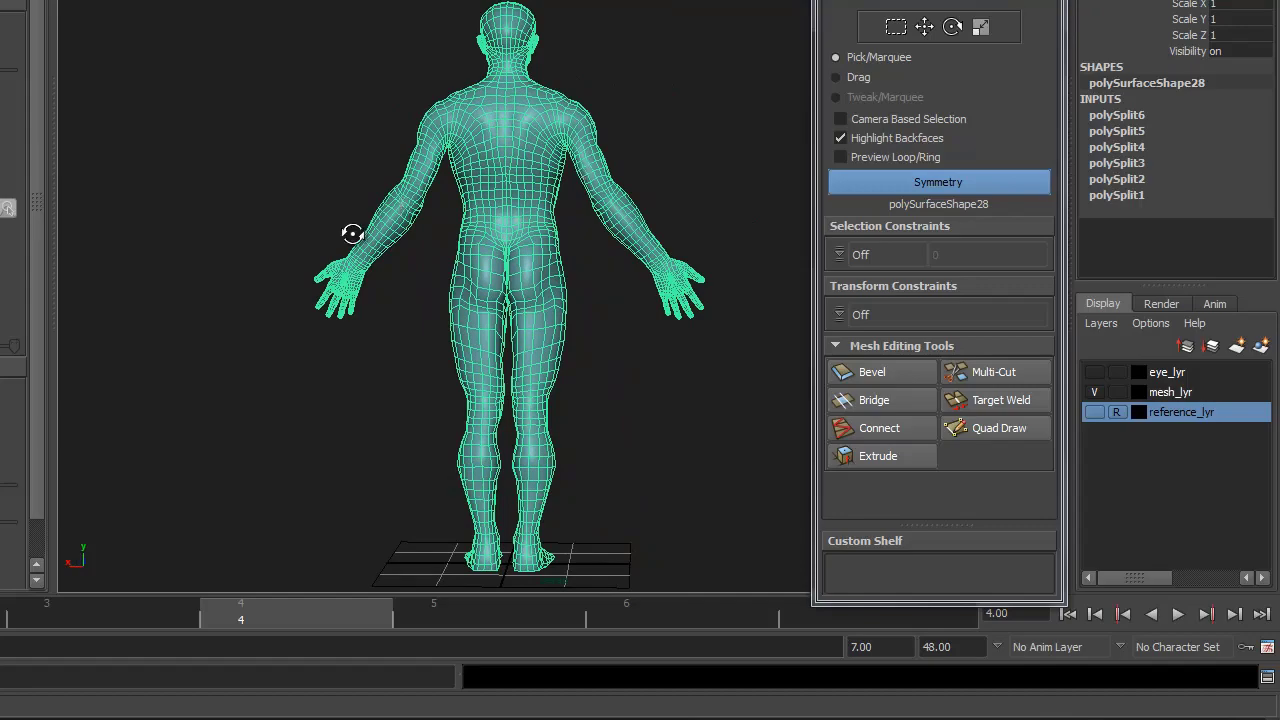
left_click_drag(351, 234, 586, 246, "alt")
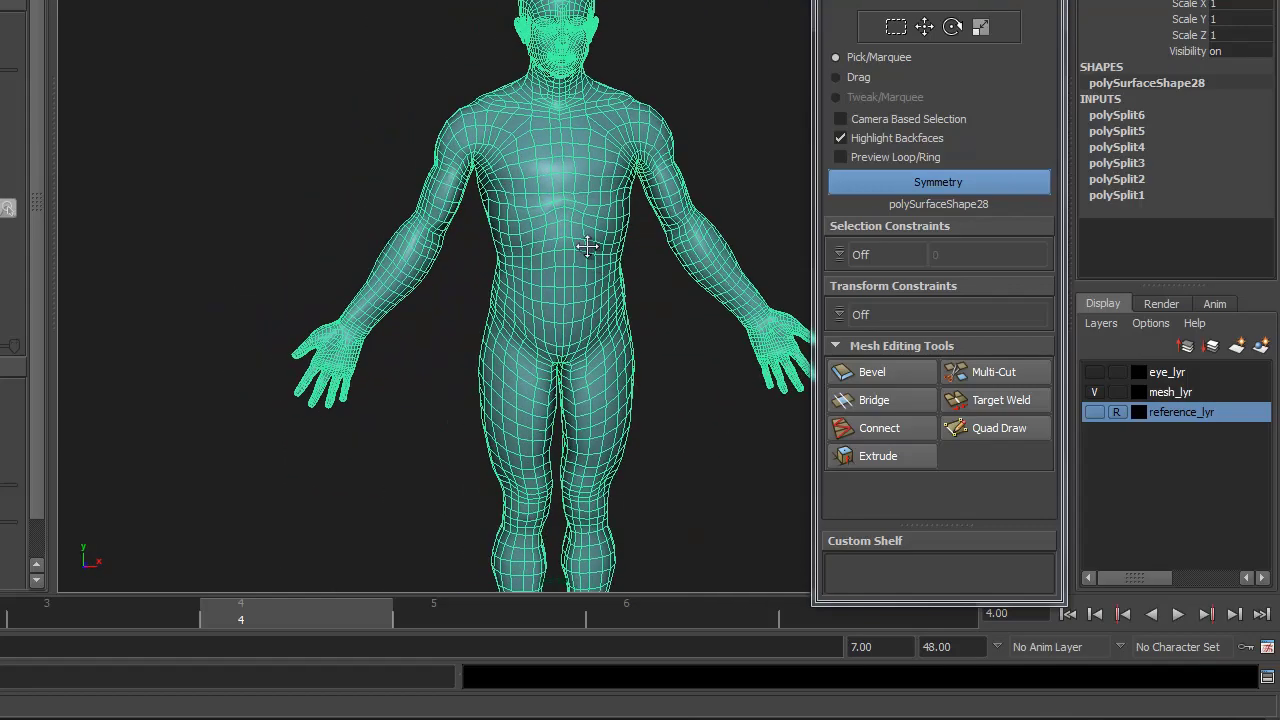
right_click_drag(586, 246, 791, 200, "alt")
middle_click_drag(791, 200, 634, 234, "alt")
right_click_drag(560, 110, 592, 176)
right_click_drag(625, 134, 443, 209, "alt")
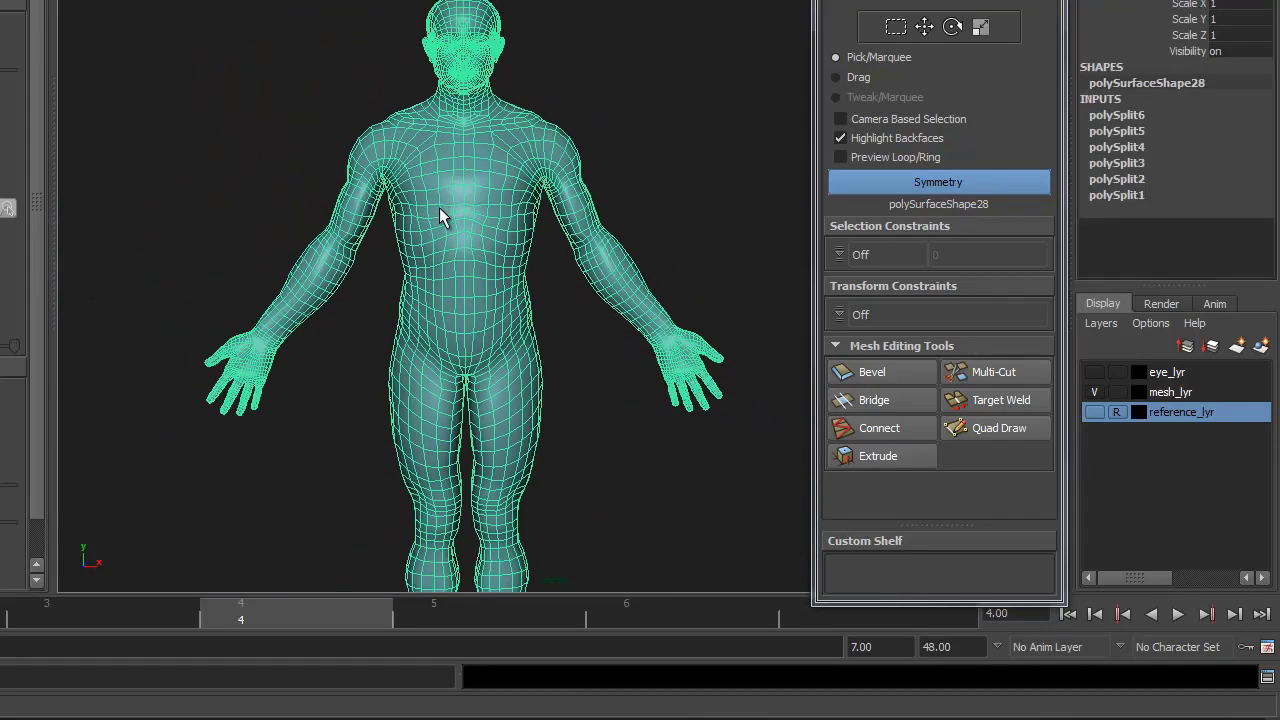
middle_click_drag(443, 209, 575, 212, "alt")
right_click_drag(579, 205, 505, 429, "alt")
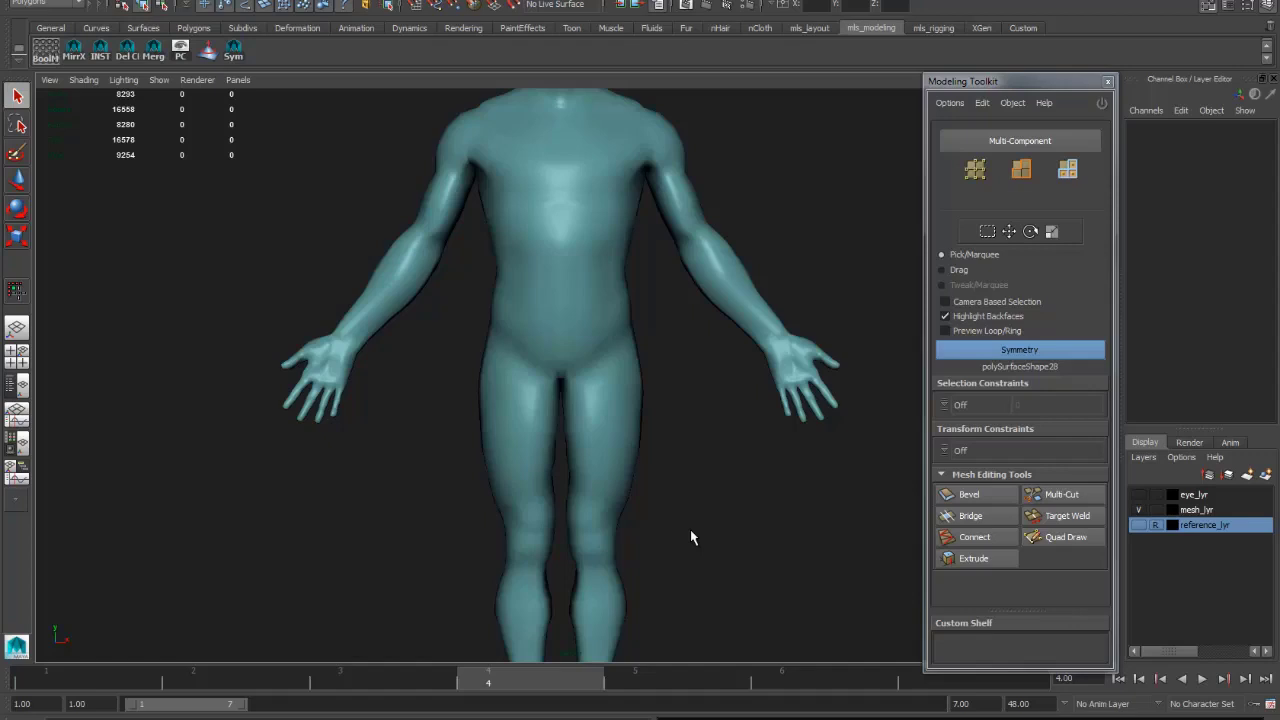
- Frame the whole body, select the reference mesh polySurface27, and make it live
middle_click_drag(690, 537, 698, 367, "alt")
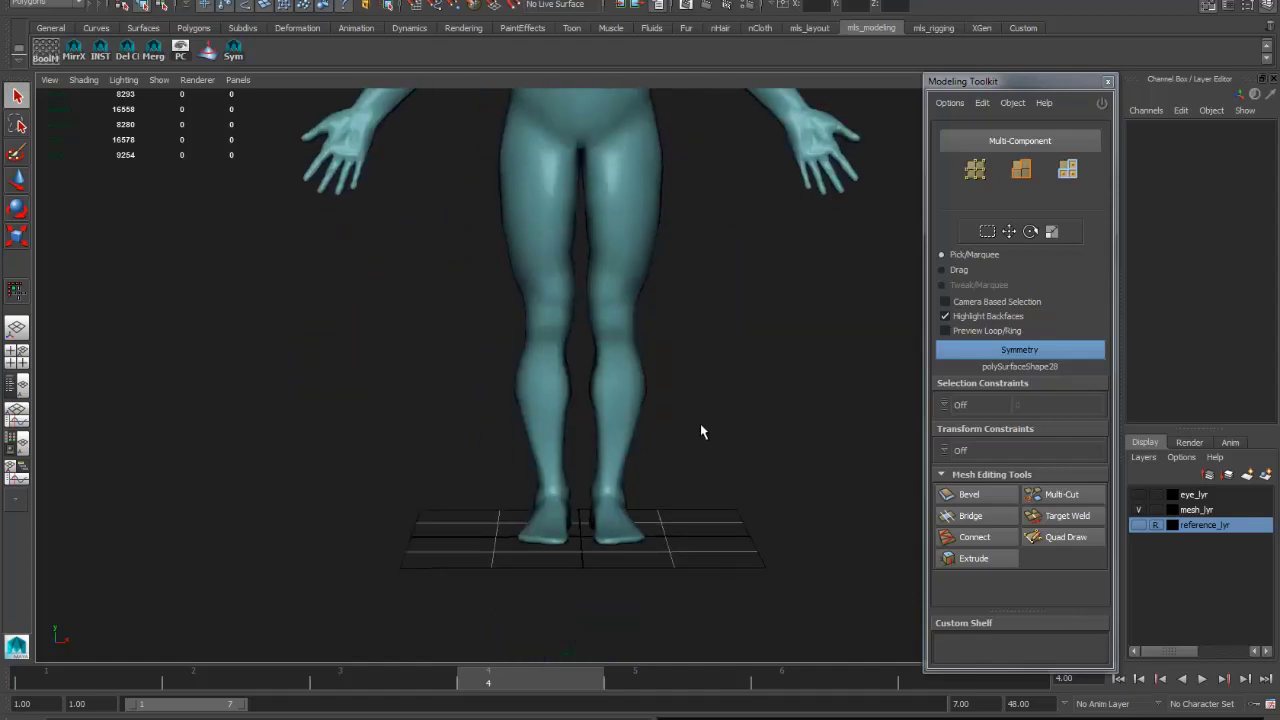
left_click_drag(700, 432, 743, 457, "alt")
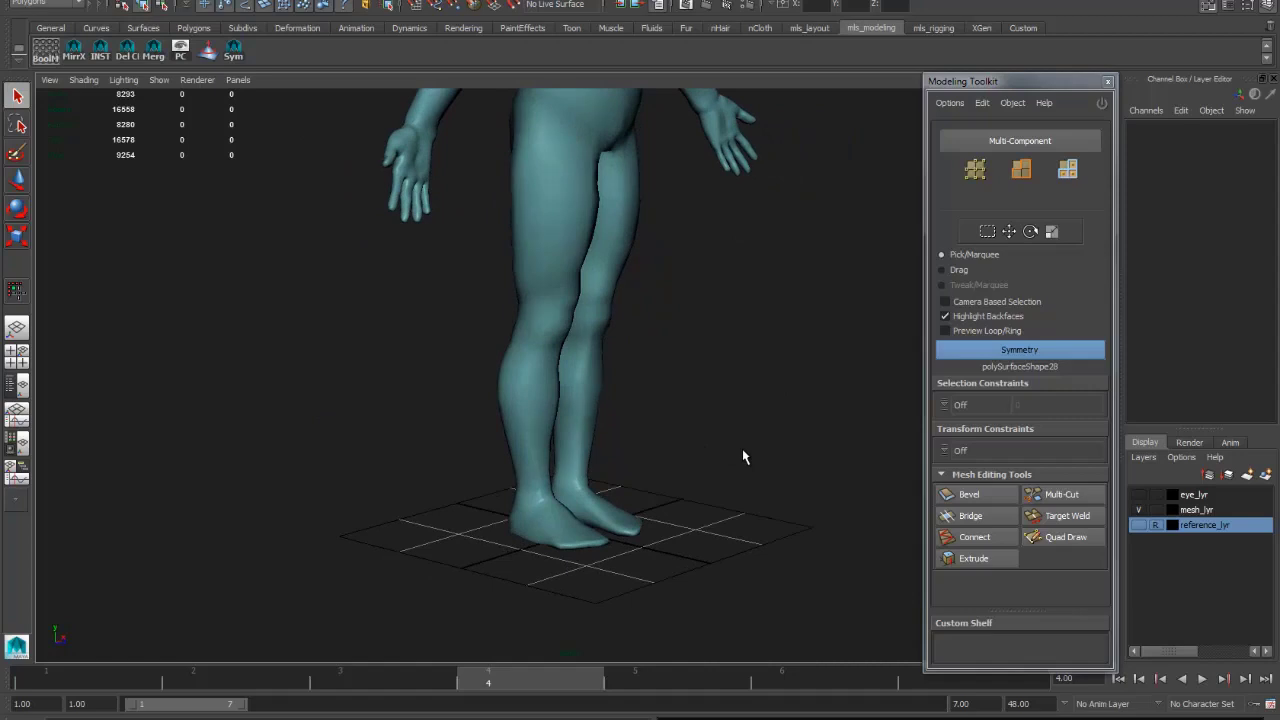
left_click_drag(761, 375, 674, 306, "alt")
middle_click_drag(674, 306, 723, 449, "alt")
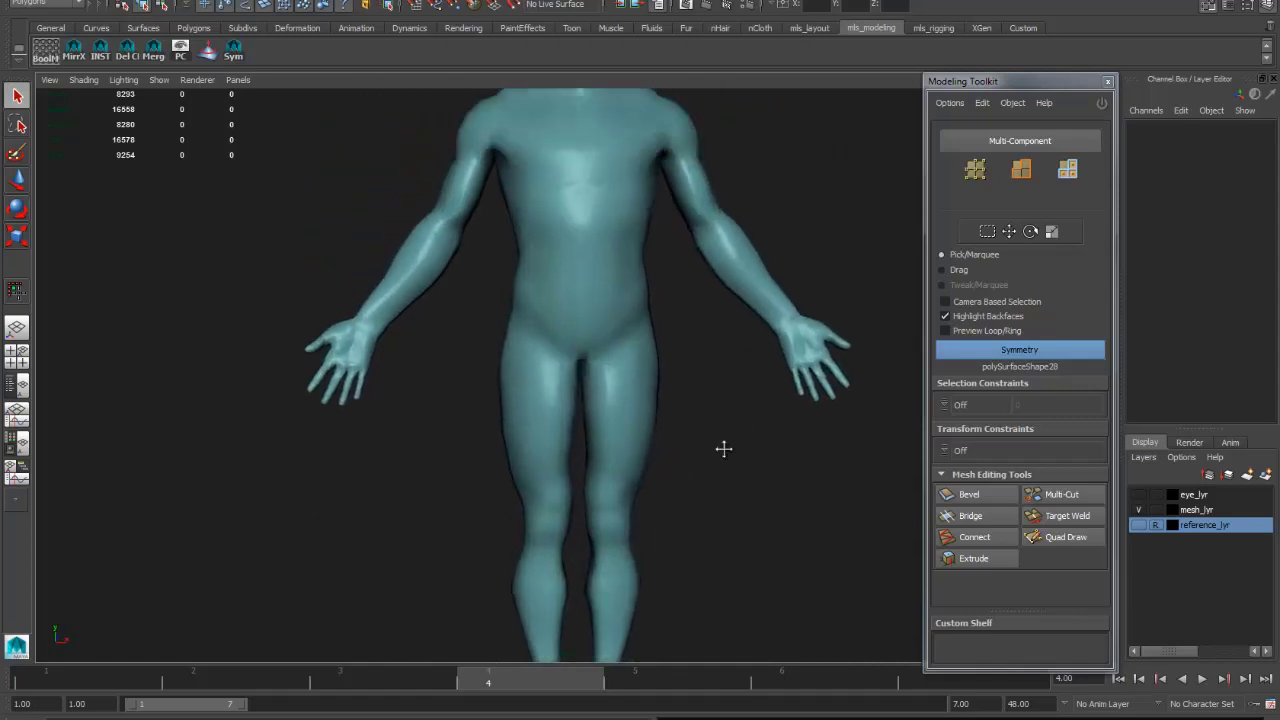
right_click_drag(723, 449, 716, 467, "alt")
middle_click_drag(716, 467, 545, 285, "alt")
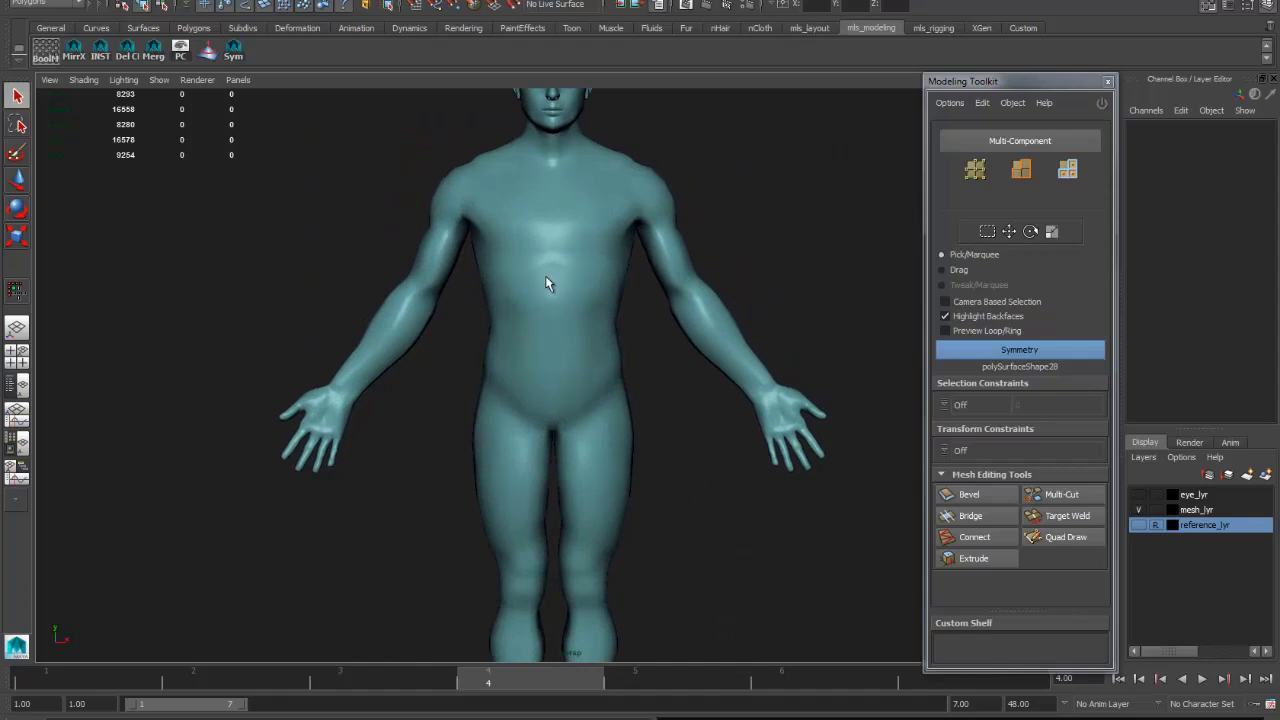
left_click(703, 360)
right_click_drag(703, 360, 740, 467, "alt")
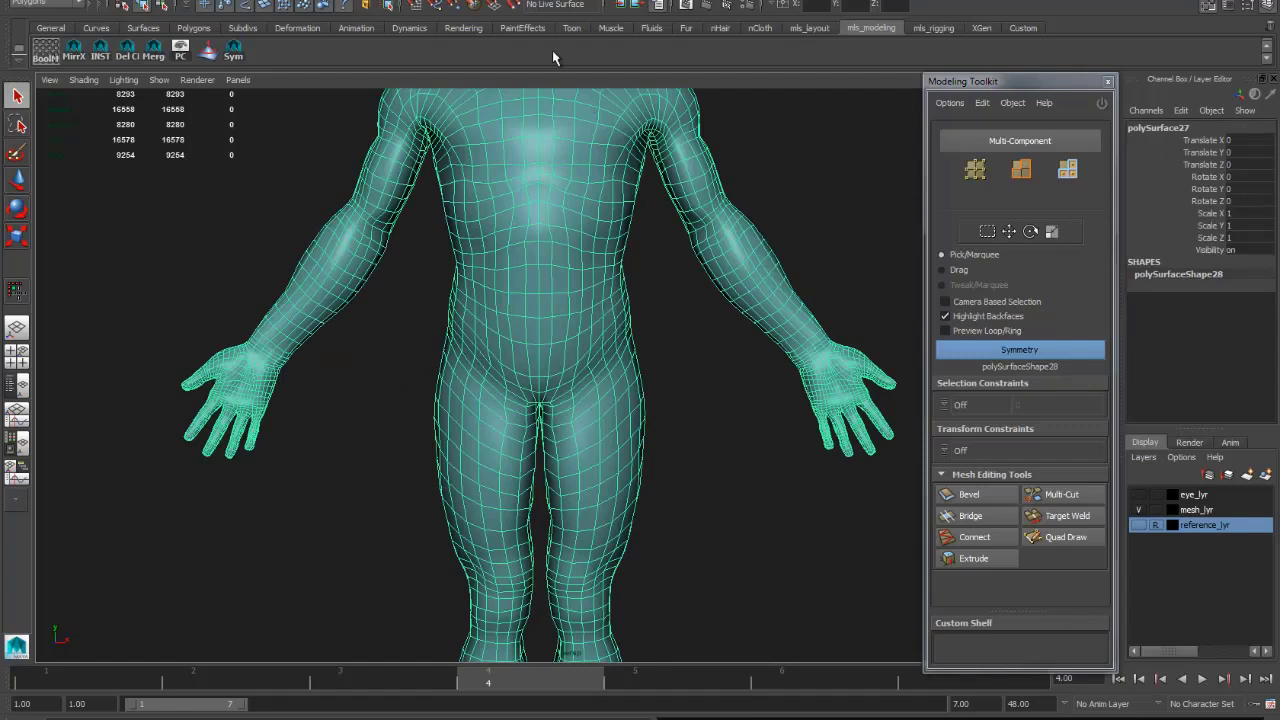
left_click(513, 5)
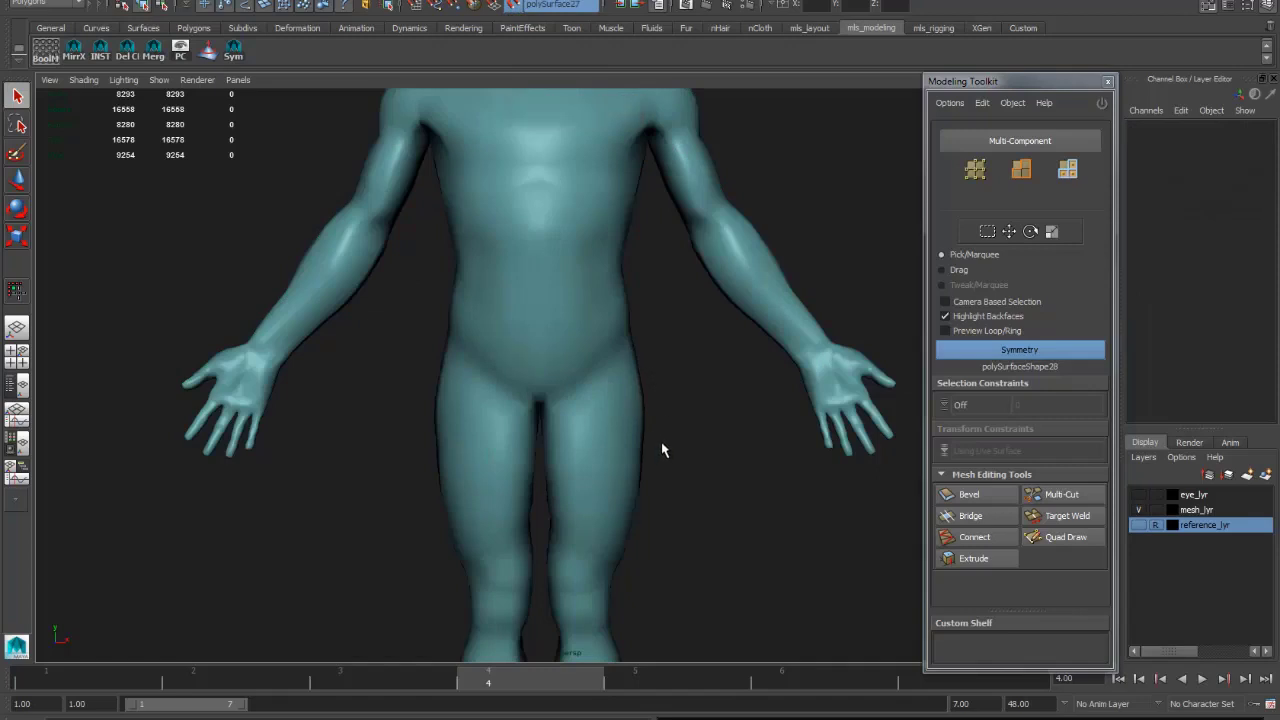
scroll(667, 447, "up", 5)
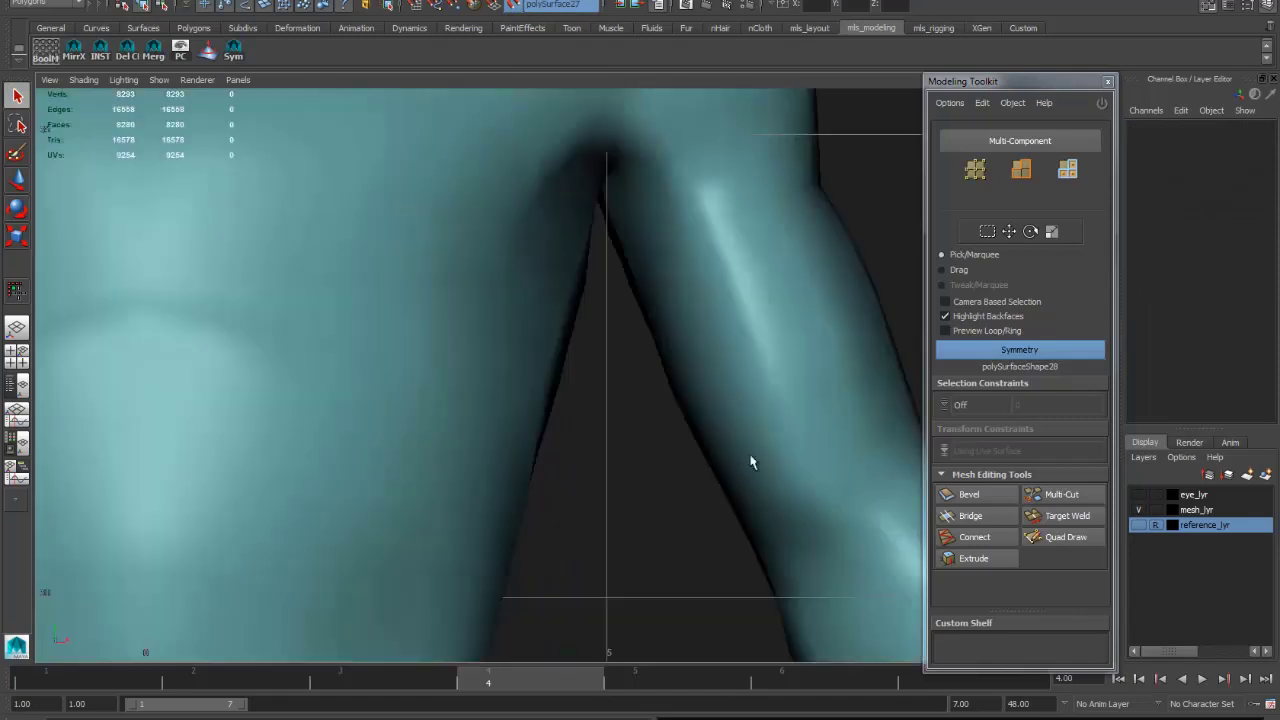
scroll(571, 334, "down", 8)
scroll(626, 434, "up", 6)
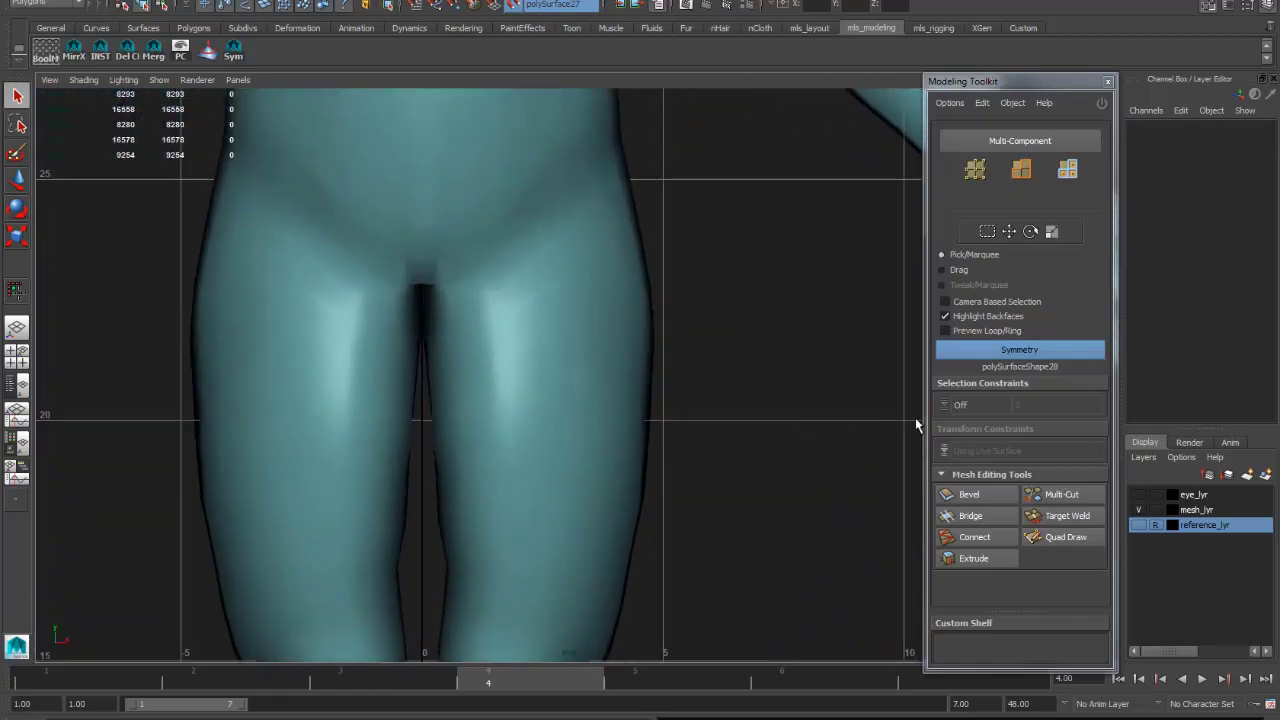
- Activate Quad Draw and set viewport shading to Wireframe on Shaded, framed on the crotch
left_click(1065, 536)
middle_click_drag(740, 255, 750, 444, "alt")
left_click(83, 79)
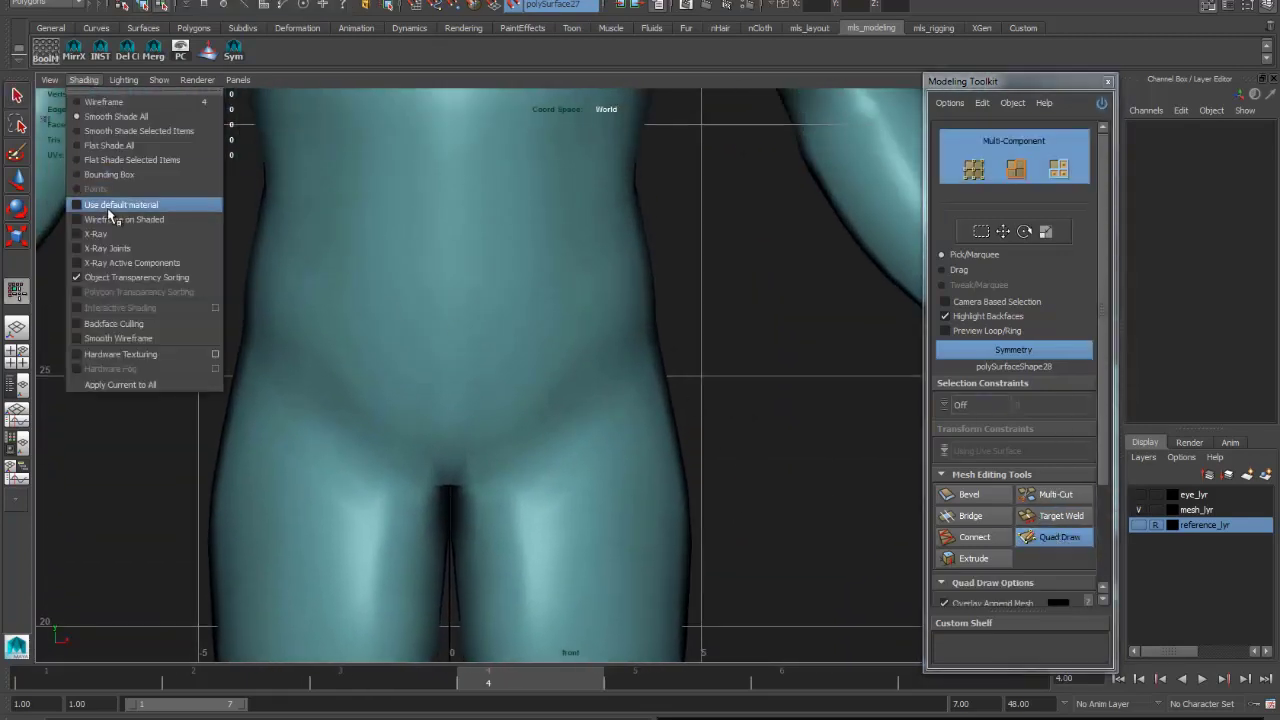
left_click(112, 206)
middle_click_drag(717, 395, 683, 317, "alt")
right_click_drag(683, 317, 799, 330, "alt")
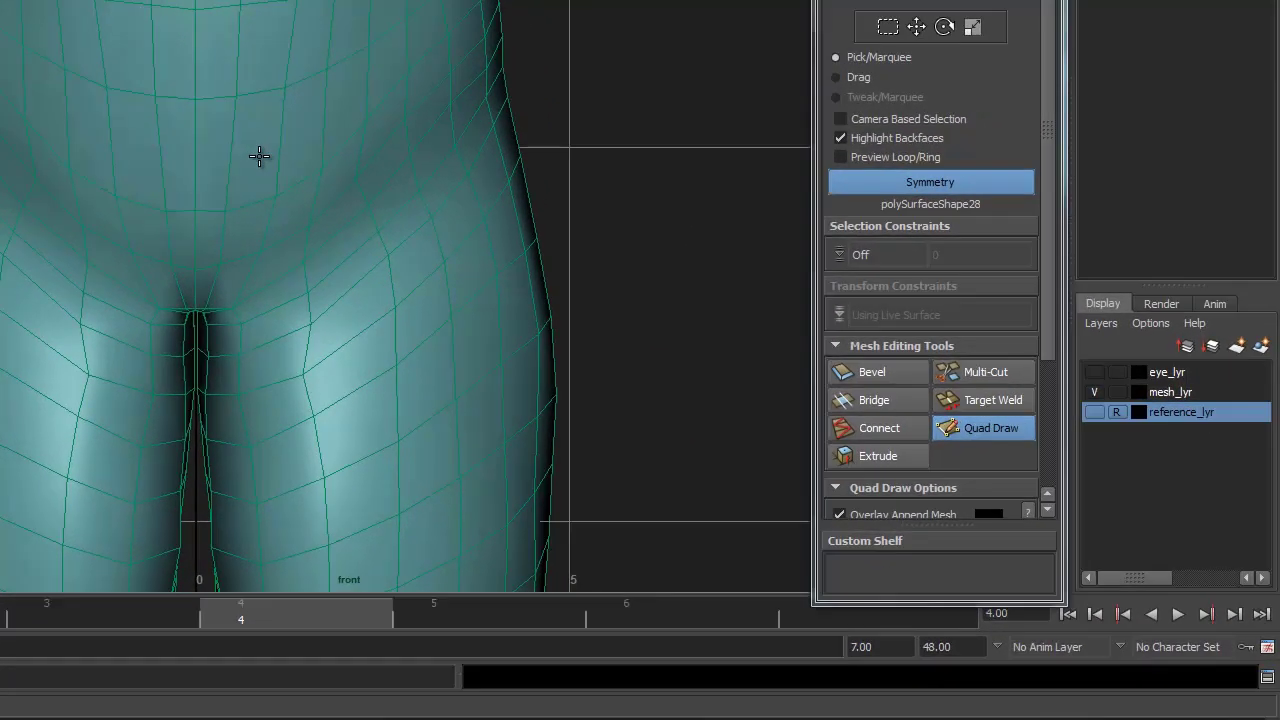
- Place vertices on the lower abdomen and fill the first two quads of the hip strip
left_click(500, 330)
left_click(258, 230)
left_click(324, 154)
left_click(324, 227)
left_click(295, 182, "shift")
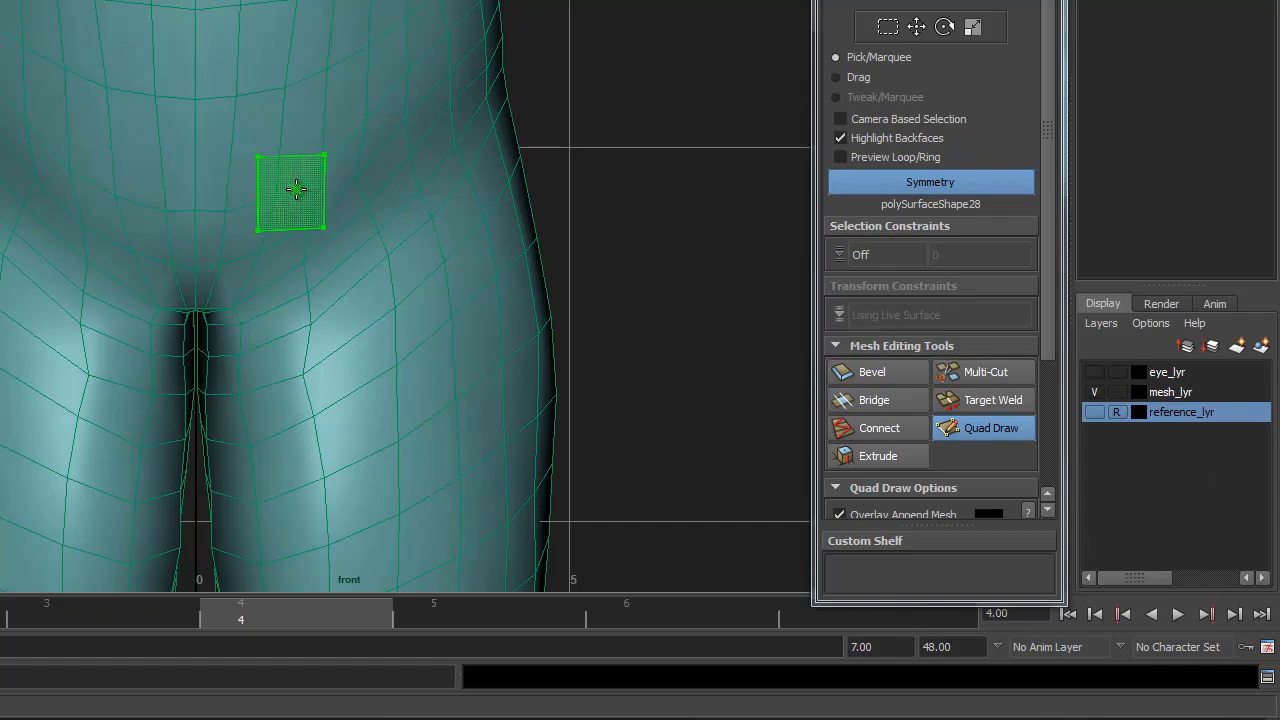
left_click(375, 145)
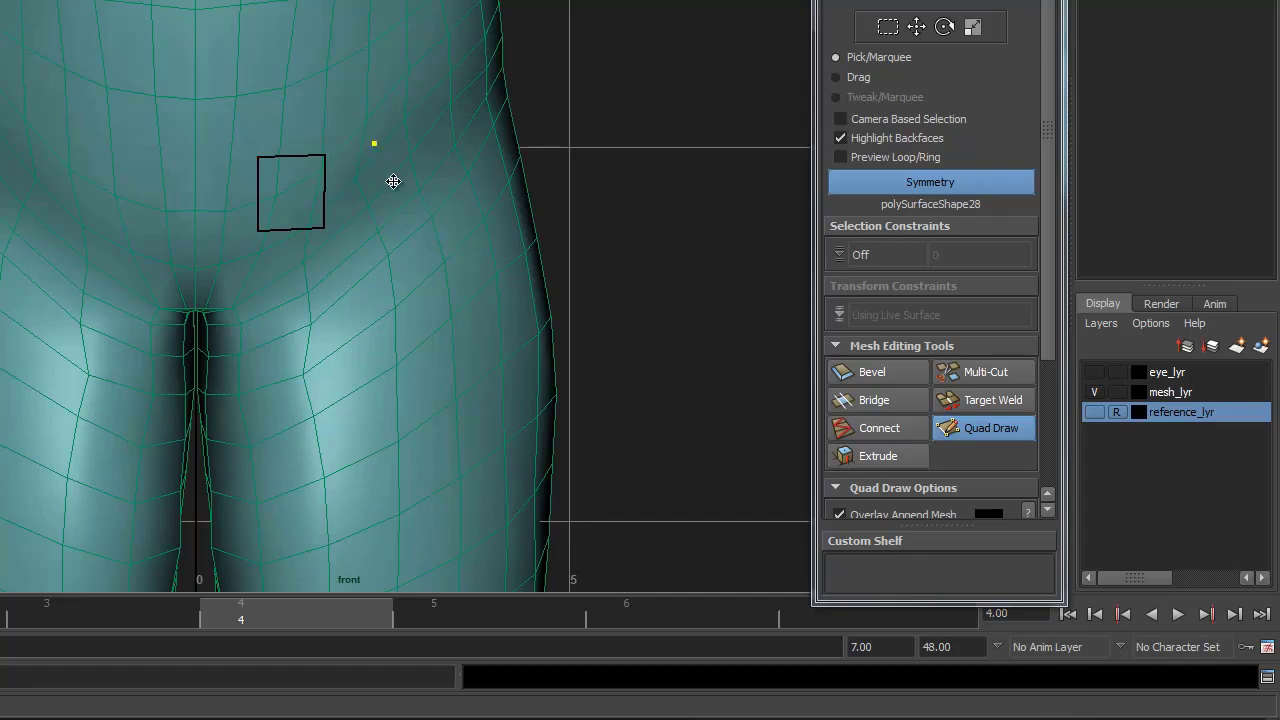
left_click(381, 223)
left_click(355, 186, "shift")
- Extend the strip with three more quads along the front hip to its outer edge
left_click(415, 133)
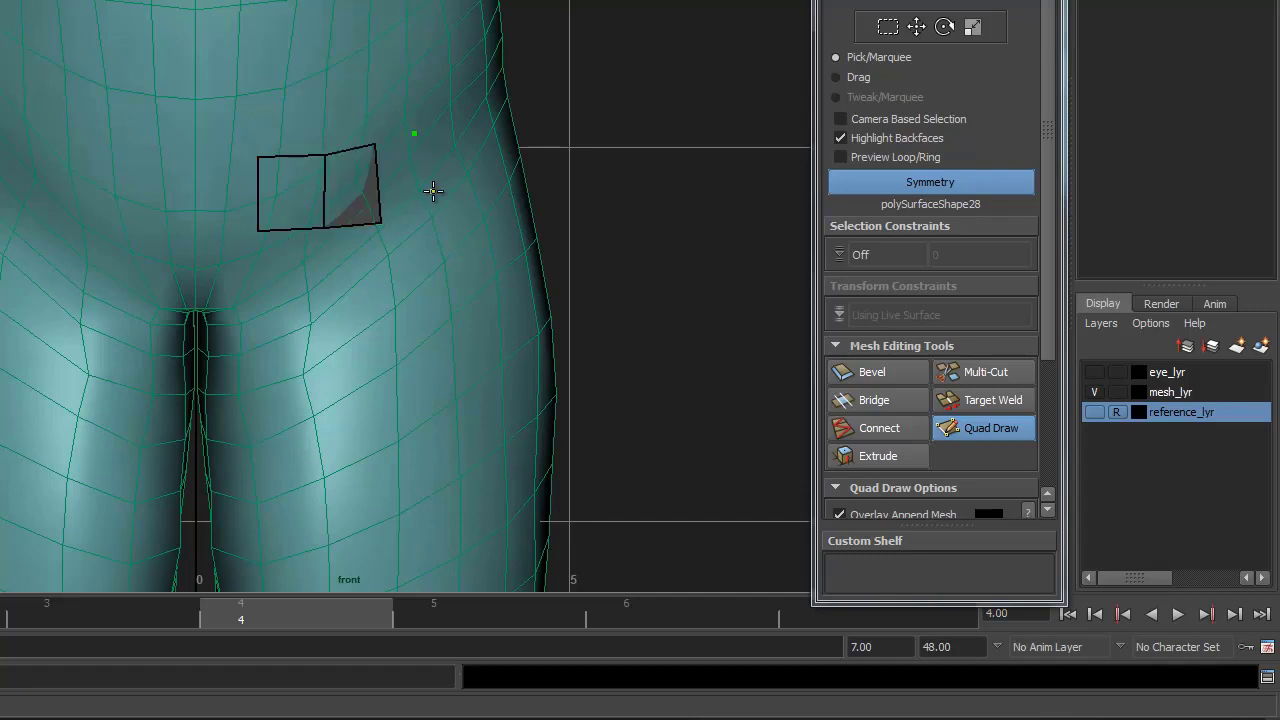
left_click(432, 193)
left_click(405, 180, "shift")
left_click(480, 172)
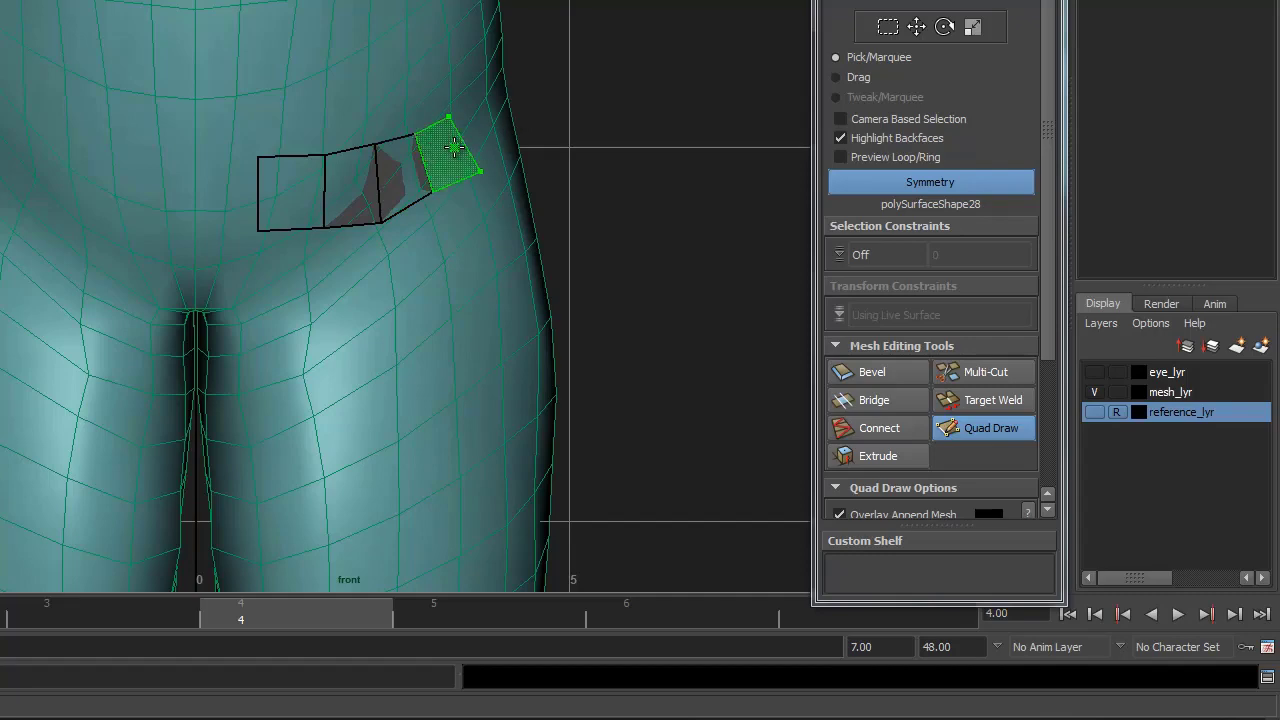
left_click(452, 150, "shift")
left_click(491, 129, "shift")
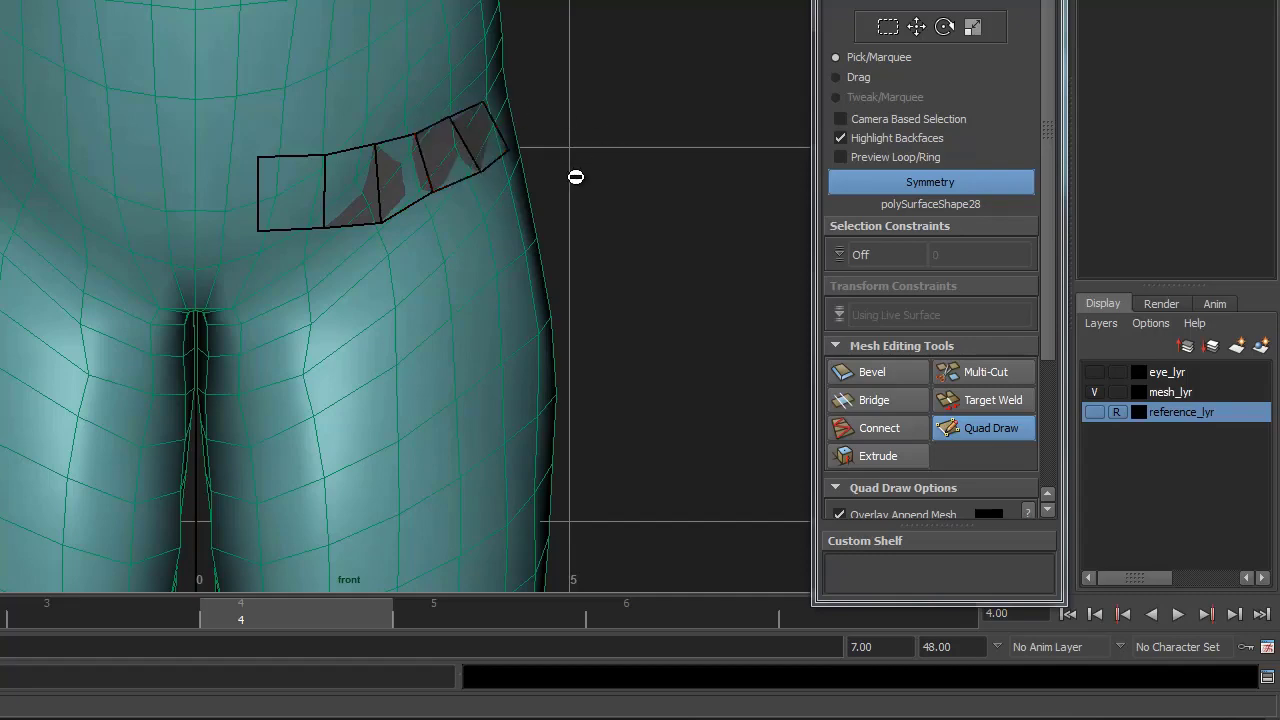
- Switch to the perspective view and add two quads wrapping around the back of the hip
key("space")
mouse_move(517, 186)
left_mouse_down()
mouse_move(551, 179)
mouse_move(483, 194)
mouse_move(434, 169)
mouse_move(355, 200)
mouse_move(366, 180)
left_mouse_up()
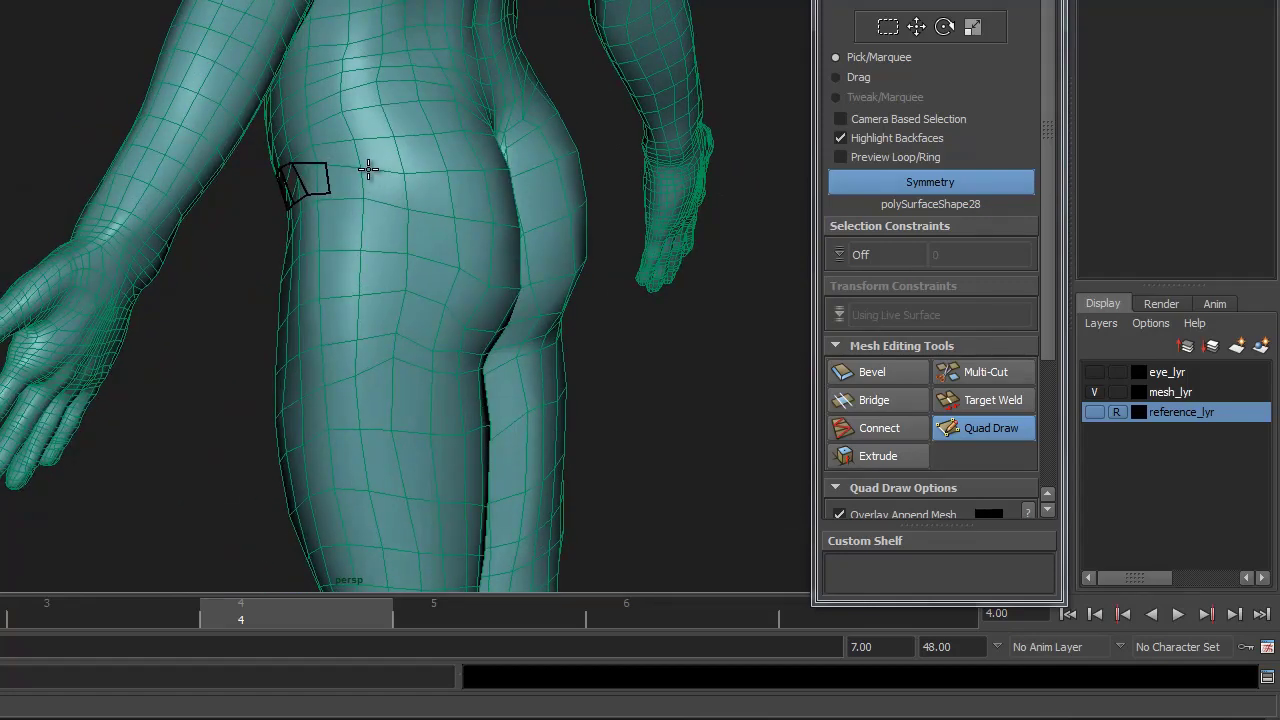
left_click(349, 181, "shift")
left_click_drag(435, 173, 362, 177, "alt")
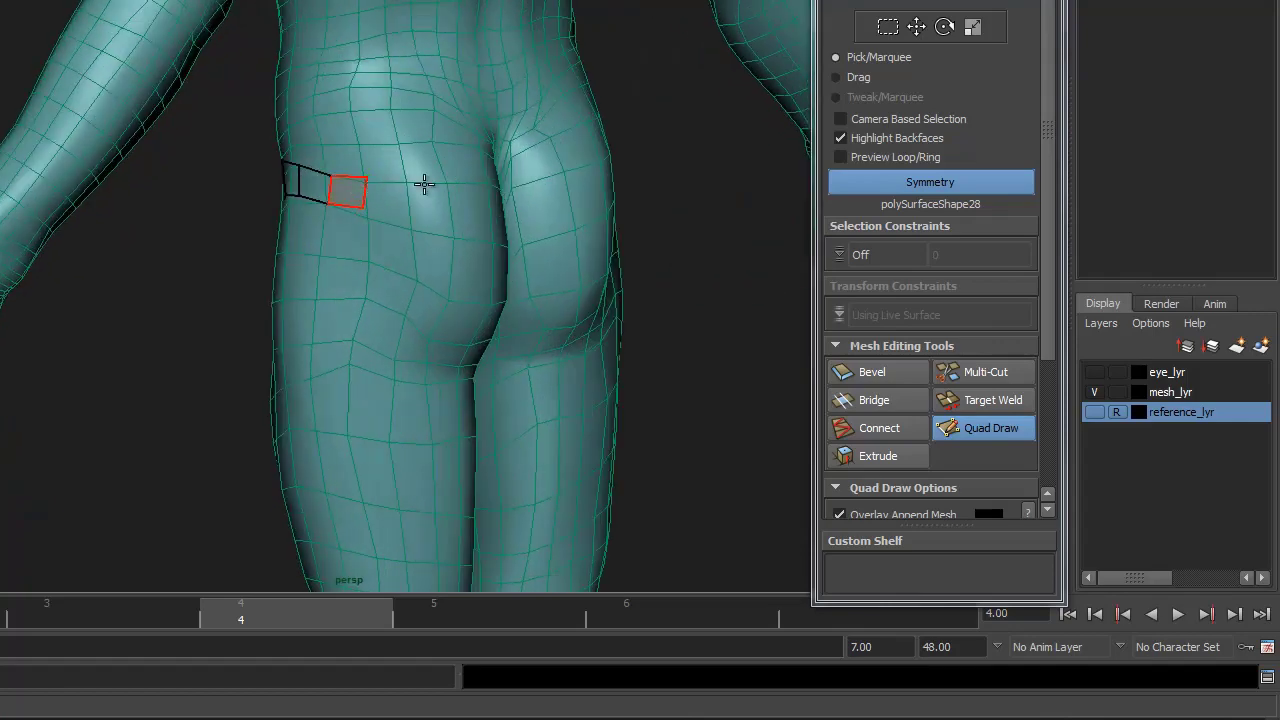
left_click(388, 194, "shift")
left_click_drag(457, 180, 390, 190, "alt")
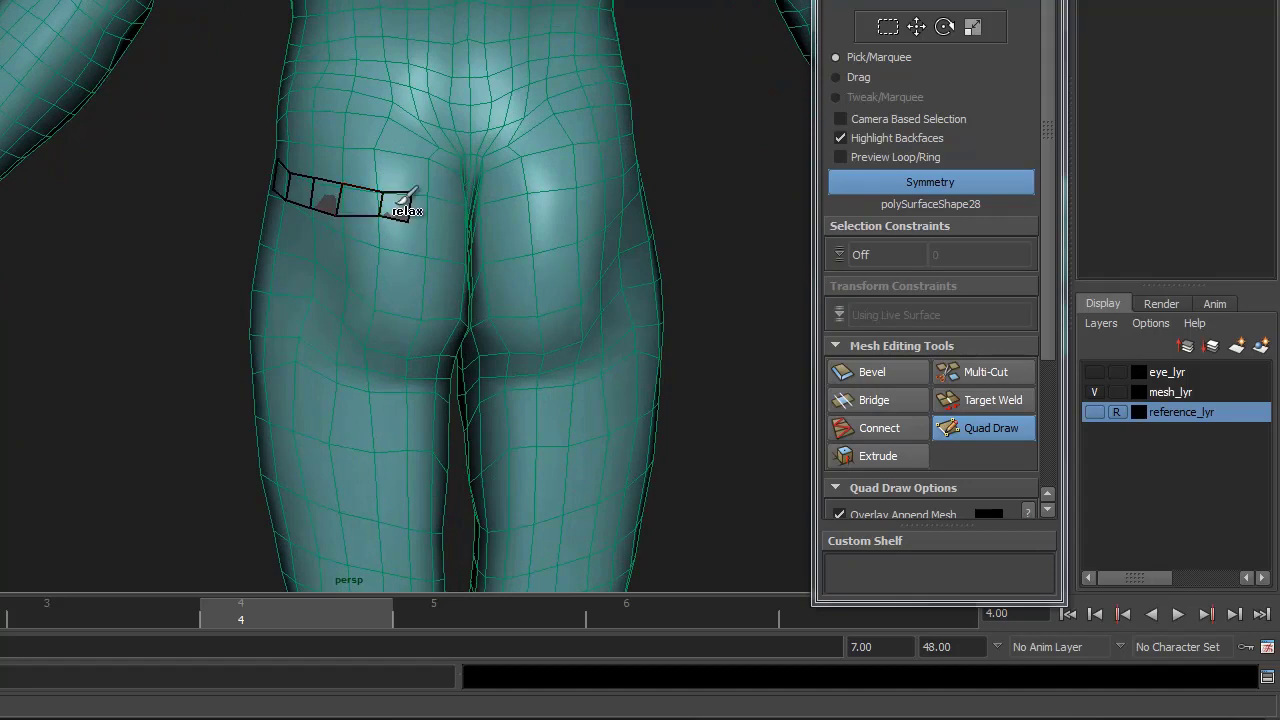
- Orbit around the legs to inspect the hip strip, then exit Quad Draw with Q
mouse_move(490, 206)
left_mouse_down("alt")
mouse_move(438, 188)
mouse_move(594, 189)
mouse_move(449, 231)
mouse_move(594, 209)
mouse_move(463, 214)
mouse_move(626, 197)
mouse_move(323, 229)
mouse_move(290, 220)
mouse_move(658, 218)
mouse_move(671, 174)
mouse_move(527, 187)
left_mouse_up("alt")
right_click_drag(548, 188, 378, 240, "alt")
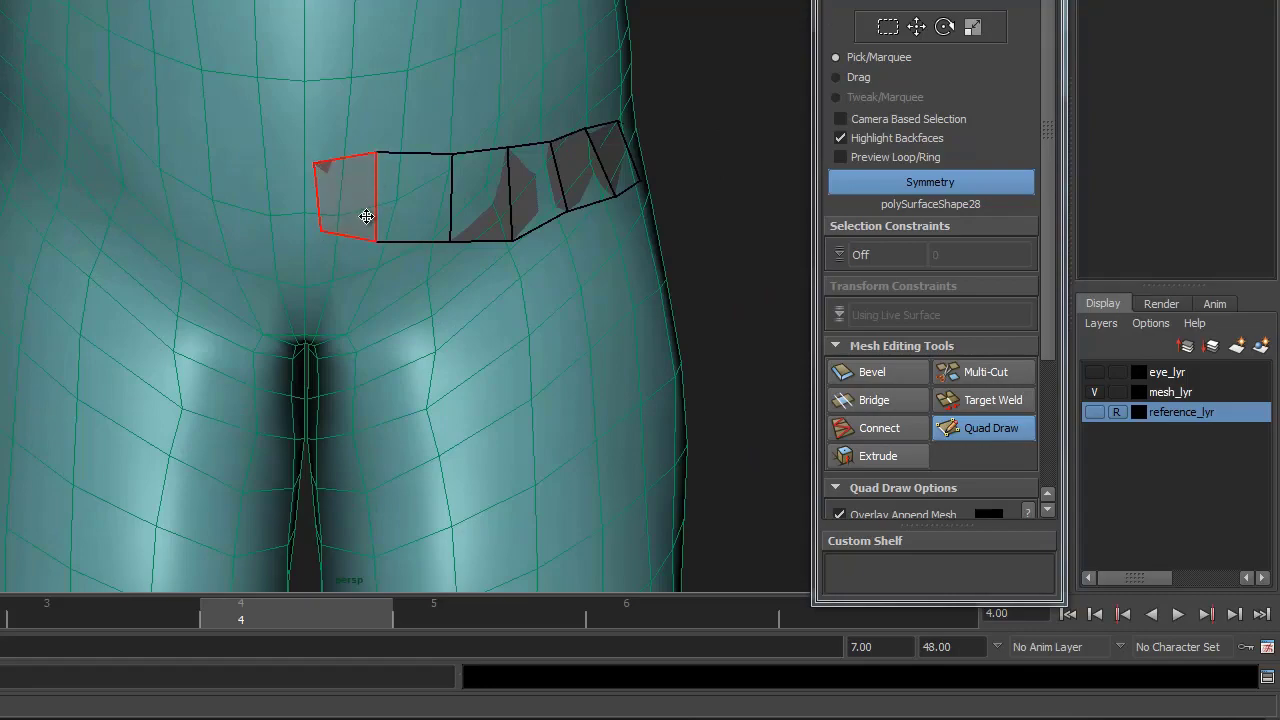
mouse_move(366, 216)
left_mouse_down("alt")
mouse_move(434, 306)
mouse_move(417, 277)
mouse_move(286, 294)
mouse_move(329, 374)
mouse_move(323, 317)
mouse_move(326, 346)
mouse_move(385, 352)
mouse_move(354, 286)
mouse_move(366, 318)
mouse_move(359, 210)
left_mouse_up("alt")
mouse_move(345, 282)
left_mouse_down("alt")
mouse_move(300, 271)
mouse_move(420, 186)
mouse_move(446, 213)
mouse_move(339, 247)
mouse_move(471, 243)
mouse_move(446, 211)
mouse_move(465, 231)
mouse_move(309, 217)
mouse_move(320, 176)
left_mouse_up("alt")
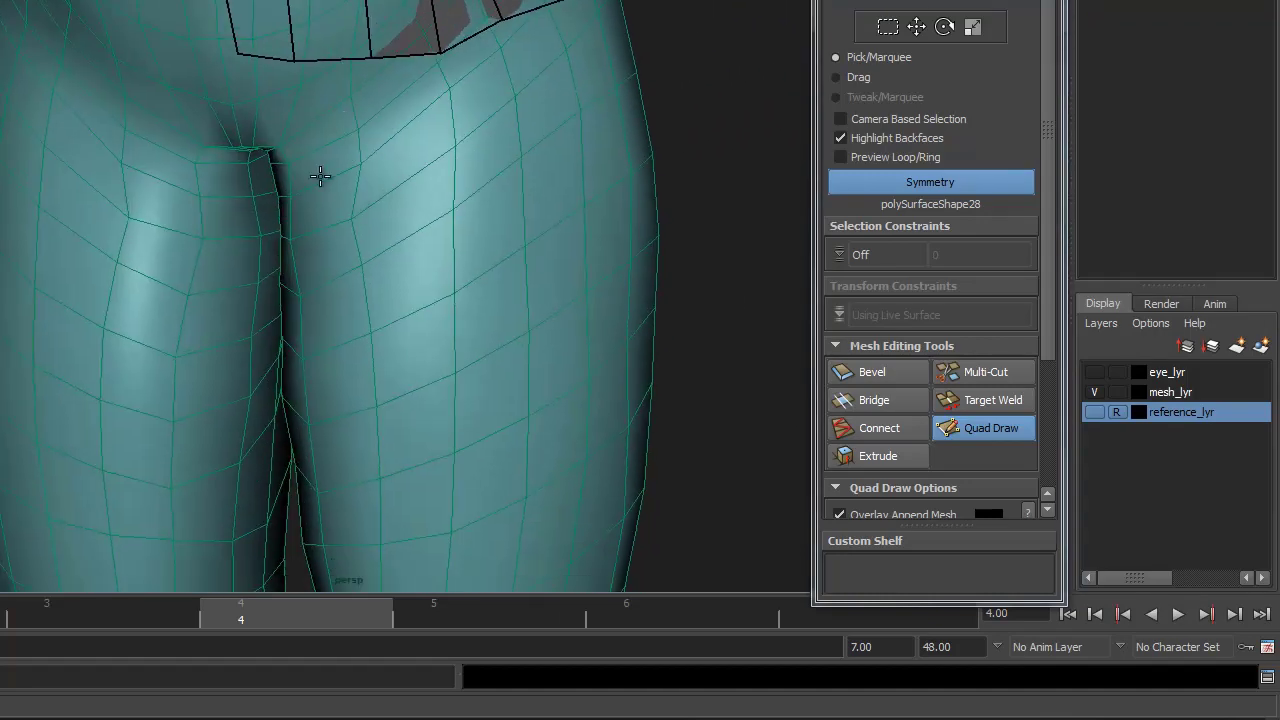
right_click_drag(517, 249, 390, 216, "alt")
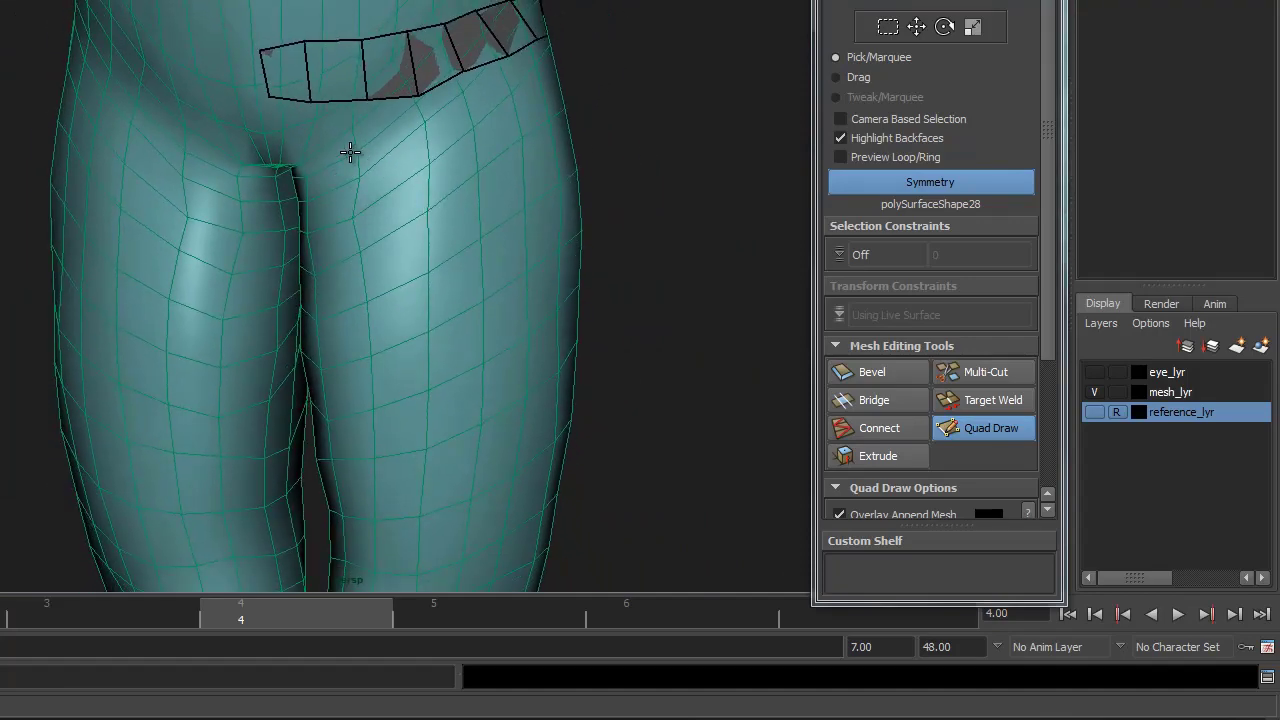
right_click_drag(350, 152, 403, 251, "alt")
left_click_drag(403, 251, 286, 191, "alt")
key("q")
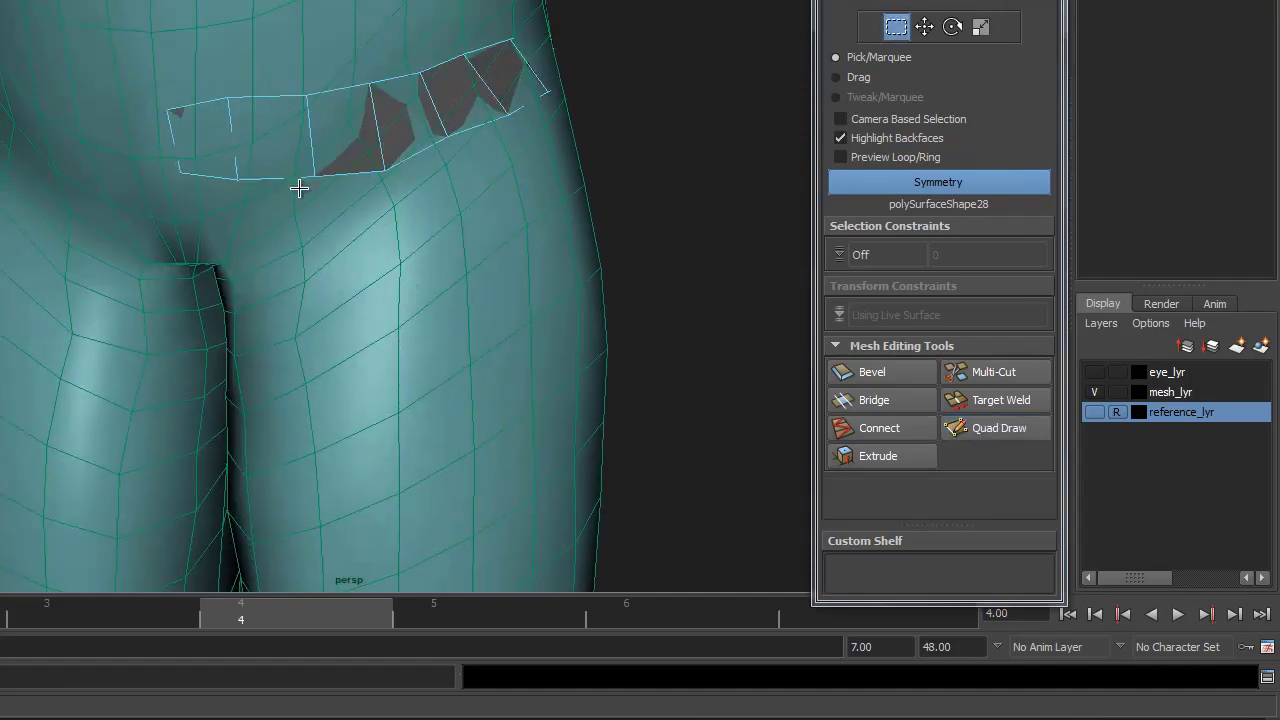
- Reactivate Quad Draw and relax the hip strip's bottom vertices and left-side quads
left_click(963, 427)
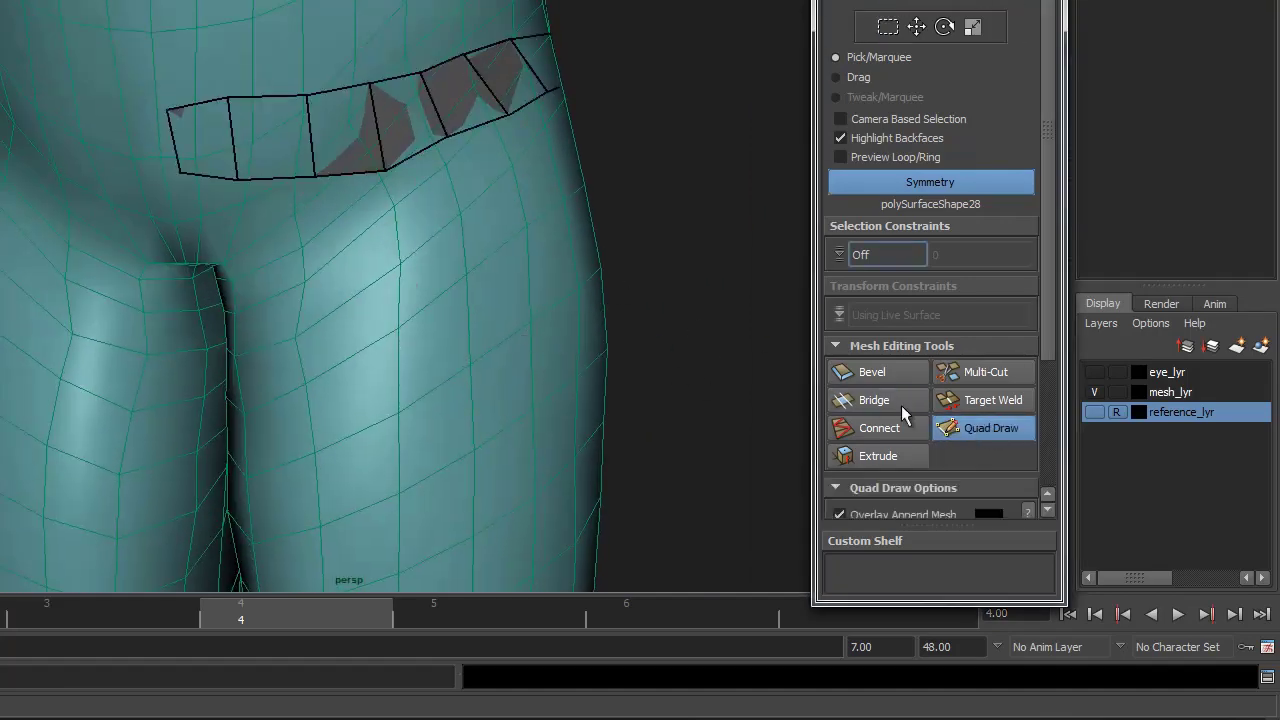
scroll(673, 245, "up", 2)
mouse_move(360, 214)
left_mouse_down("shift")
mouse_move(440, 110)
mouse_move(476, 139)
left_mouse_up("shift")
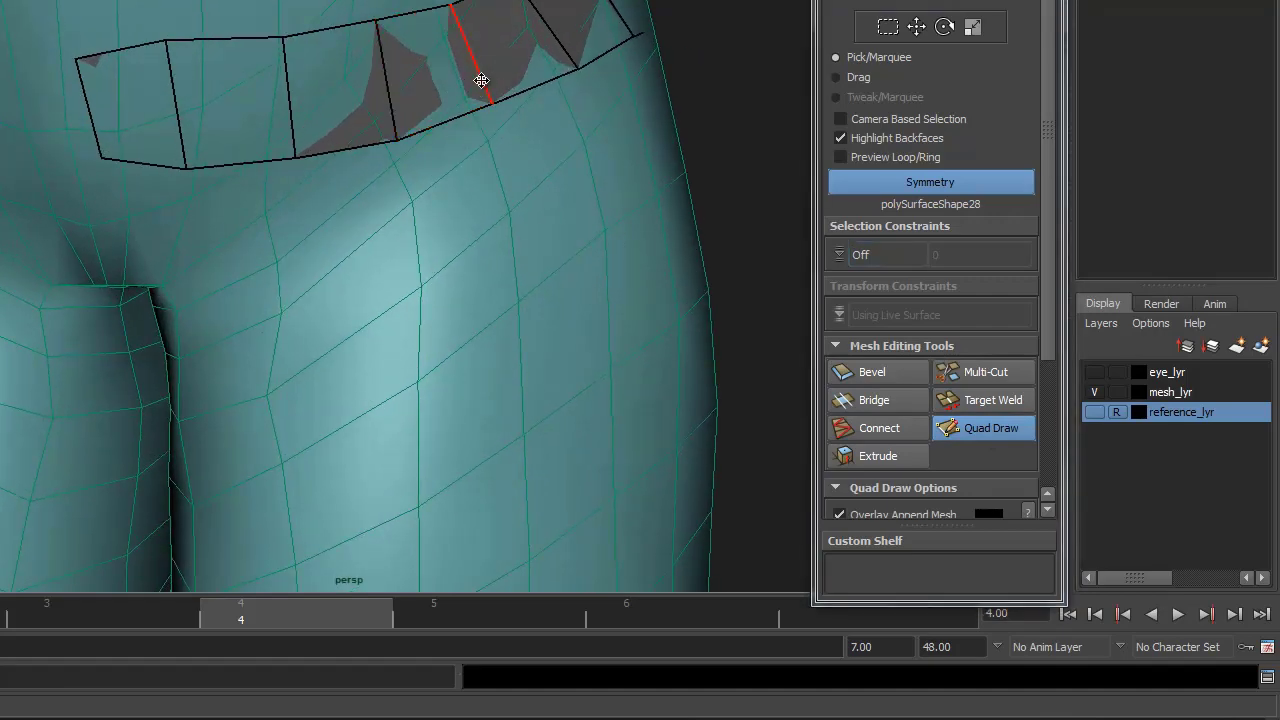
mouse_move(481, 80)
left_mouse_down("alt")
mouse_move(471, 220)
mouse_move(480, 205)
left_mouse_up("alt")
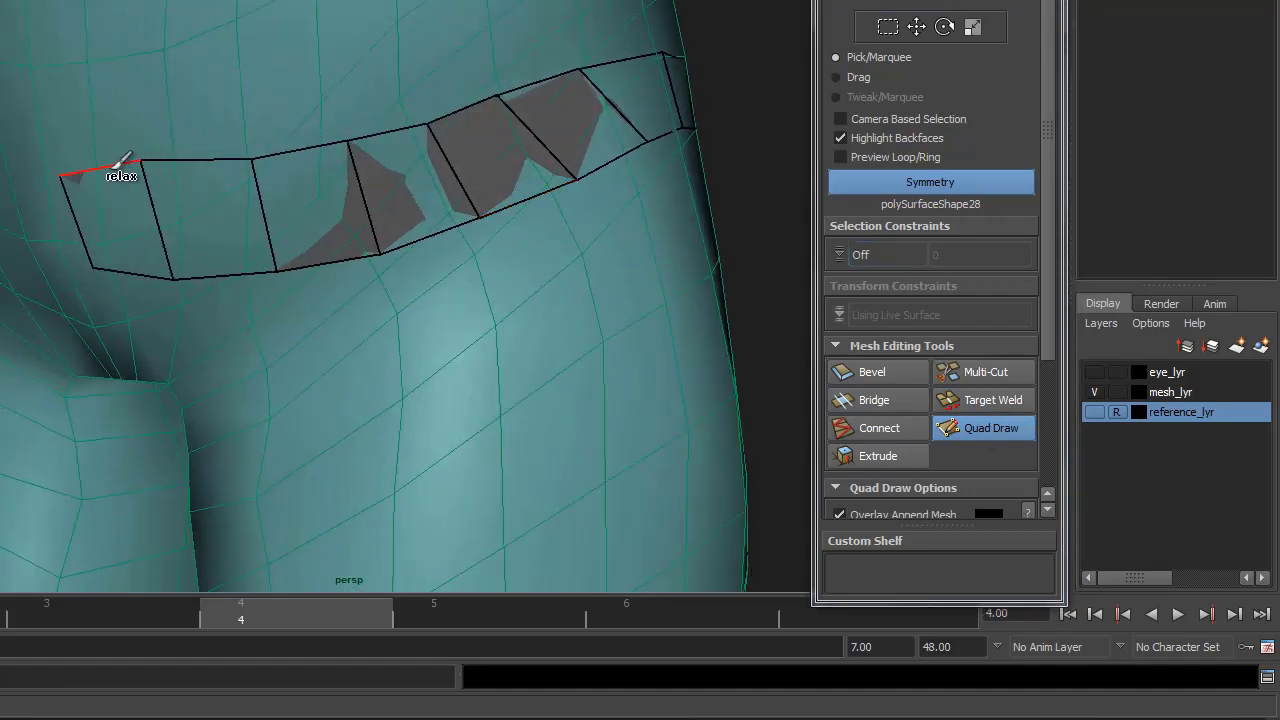
mouse_move(128, 156)
left_mouse_down("shift")
mouse_move(352, 140)
mouse_move(232, 172)
mouse_move(570, 73)
mouse_move(390, 134)
mouse_move(532, 93)
mouse_move(415, 131)
mouse_move(525, 96)
mouse_move(323, 154)
mouse_move(373, 131)
mouse_move(250, 156)
mouse_move(561, 106)
mouse_move(428, 133)
mouse_move(386, 168)
mouse_move(446, 198)
mouse_move(212, 262)
mouse_move(504, 191)
mouse_move(326, 245)
mouse_move(180, 272)
mouse_move(360, 234)
mouse_move(139, 261)
mouse_move(215, 232)
left_mouse_up("shift")
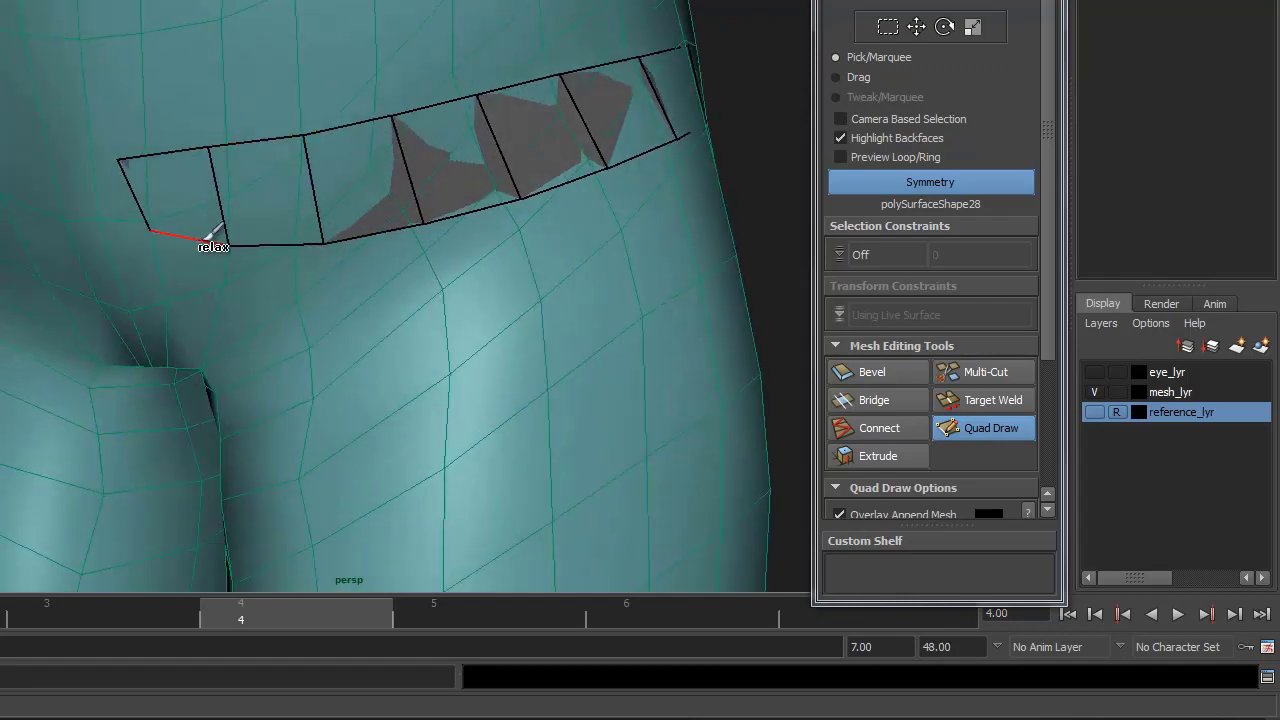
- Relax the strip's faces across the back of the hip and over the buttock
mouse_move(606, 157)
left_mouse_down("alt")
mouse_move(343, 186)
mouse_move(103, 129)
left_mouse_up("alt")
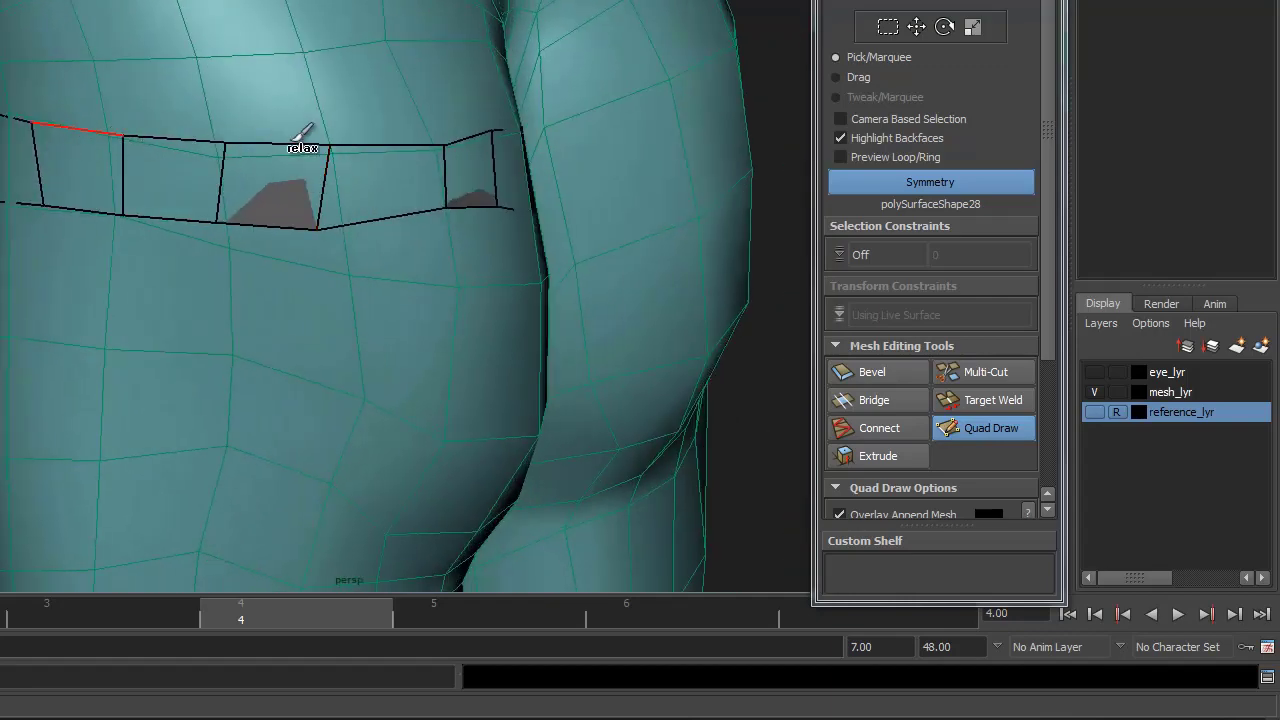
mouse_move(280, 143)
left_mouse_down("shift")
mouse_move(366, 146)
mouse_move(193, 139)
mouse_move(413, 147)
mouse_move(481, 136)
mouse_move(430, 161)
left_mouse_up("shift")
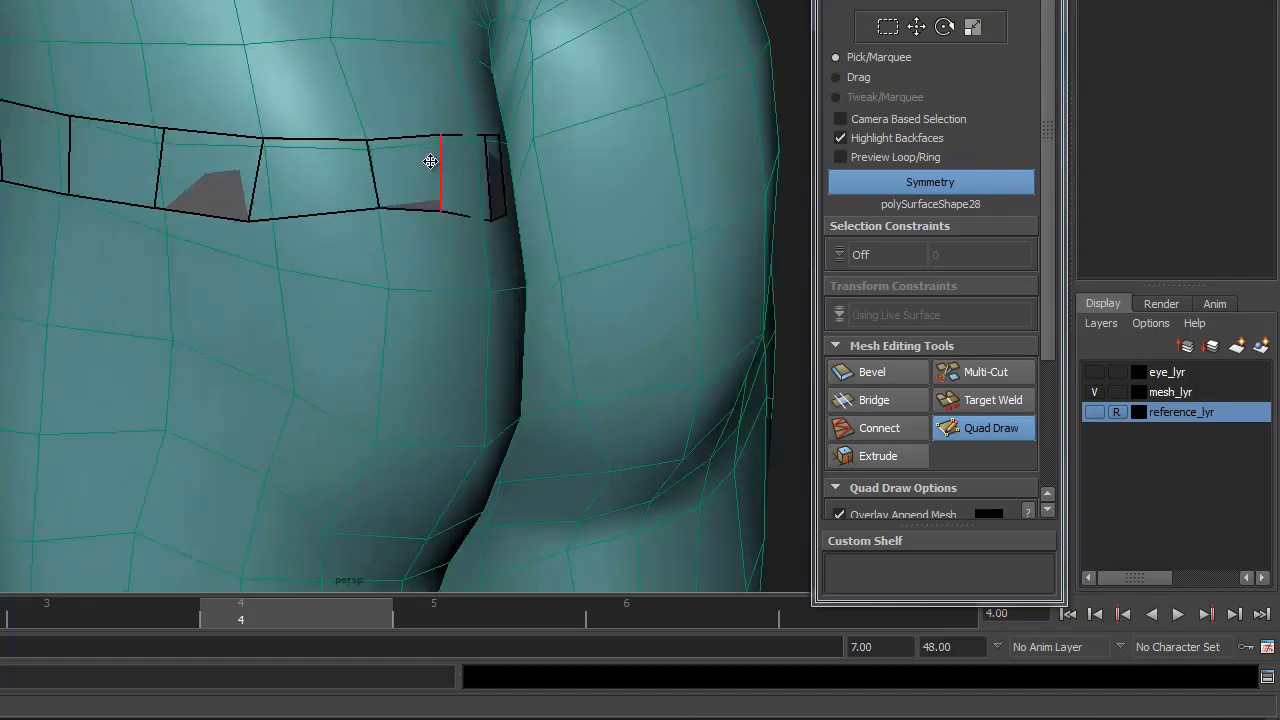
left_click_drag(150, 205, 280, 206, "alt")
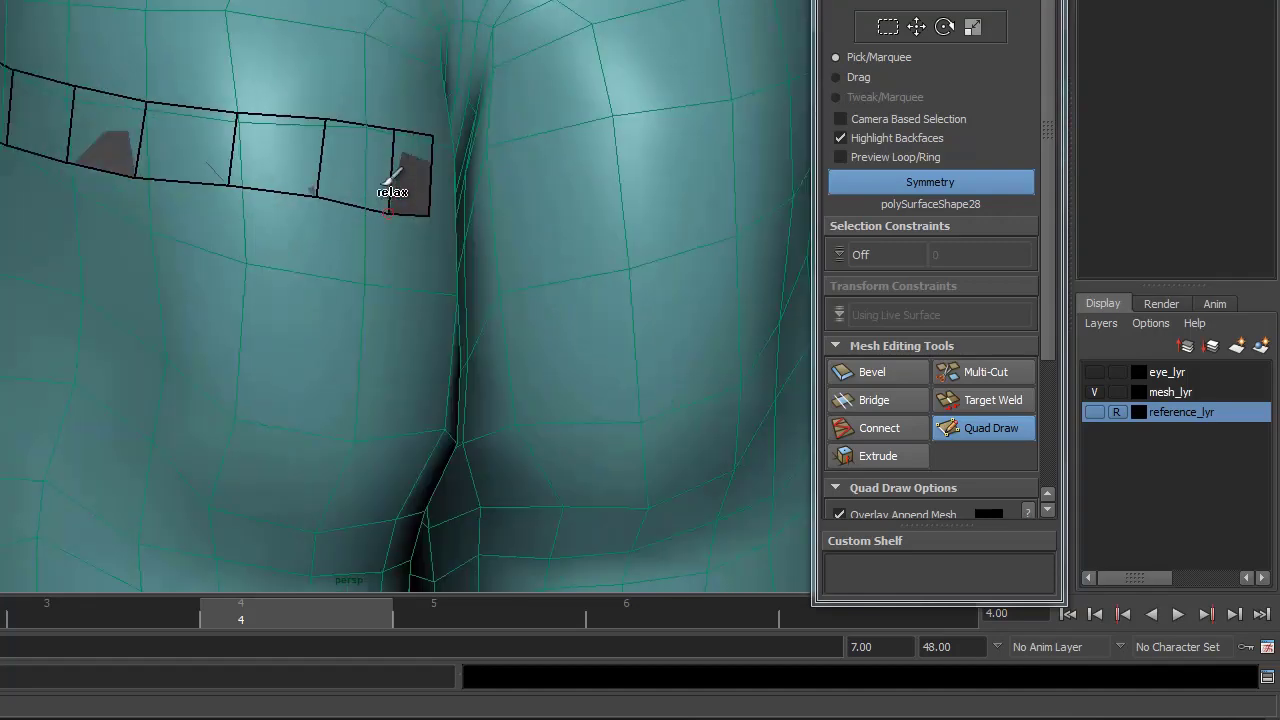
mouse_move(388, 180)
left_mouse_down("shift")
mouse_move(280, 126)
mouse_move(240, 194)
mouse_move(271, 206)
mouse_move(143, 180)
mouse_move(120, 194)
mouse_move(451, 177)
mouse_move(490, 200)
mouse_move(190, 195)
mouse_move(165, 88)
left_mouse_up("shift")
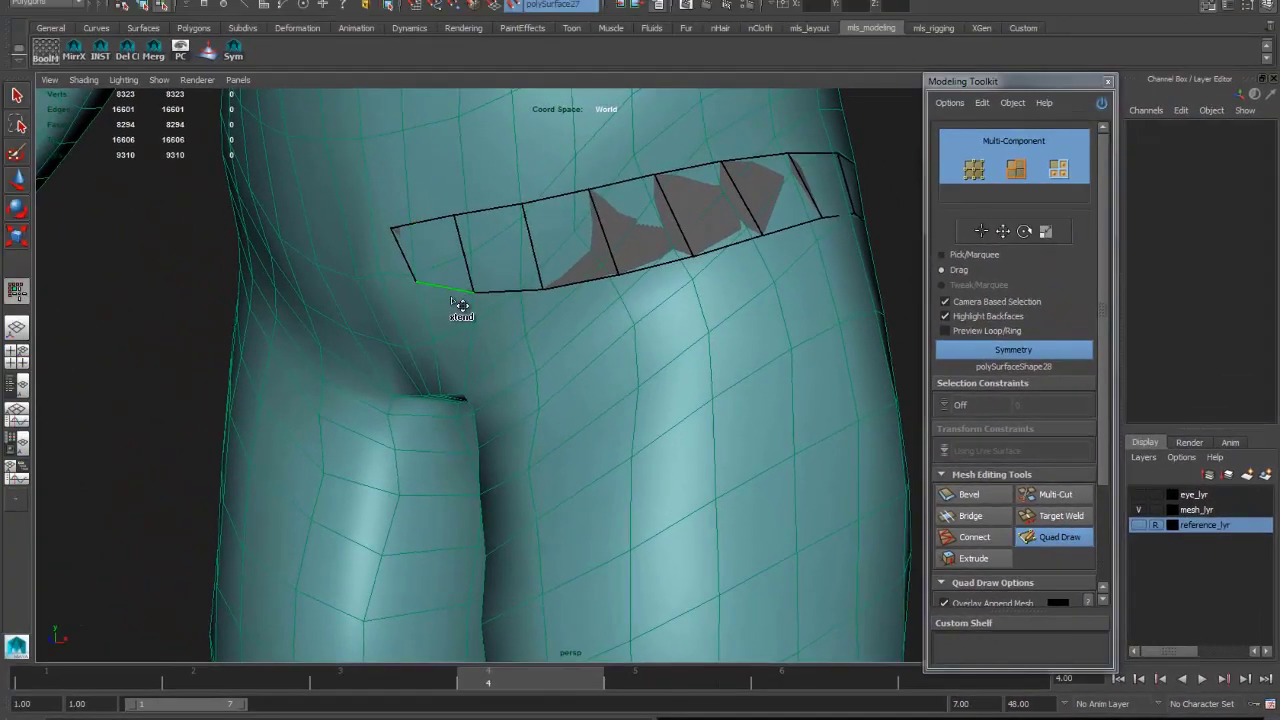
- Extend the hip strip downward and fill a lower row of quads around the hip
left_click_drag(463, 306, 468, 364)
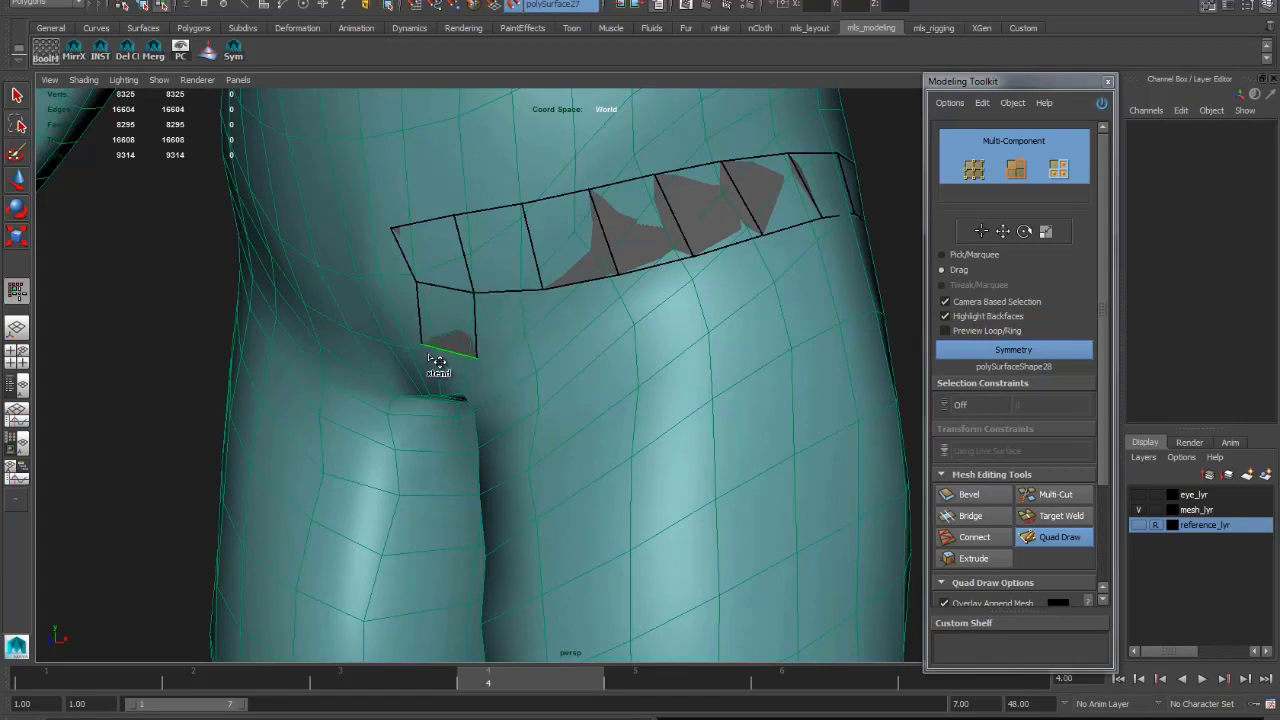
key("q")
left_click(540, 350, "shift")
left_click(620, 340, "shift")
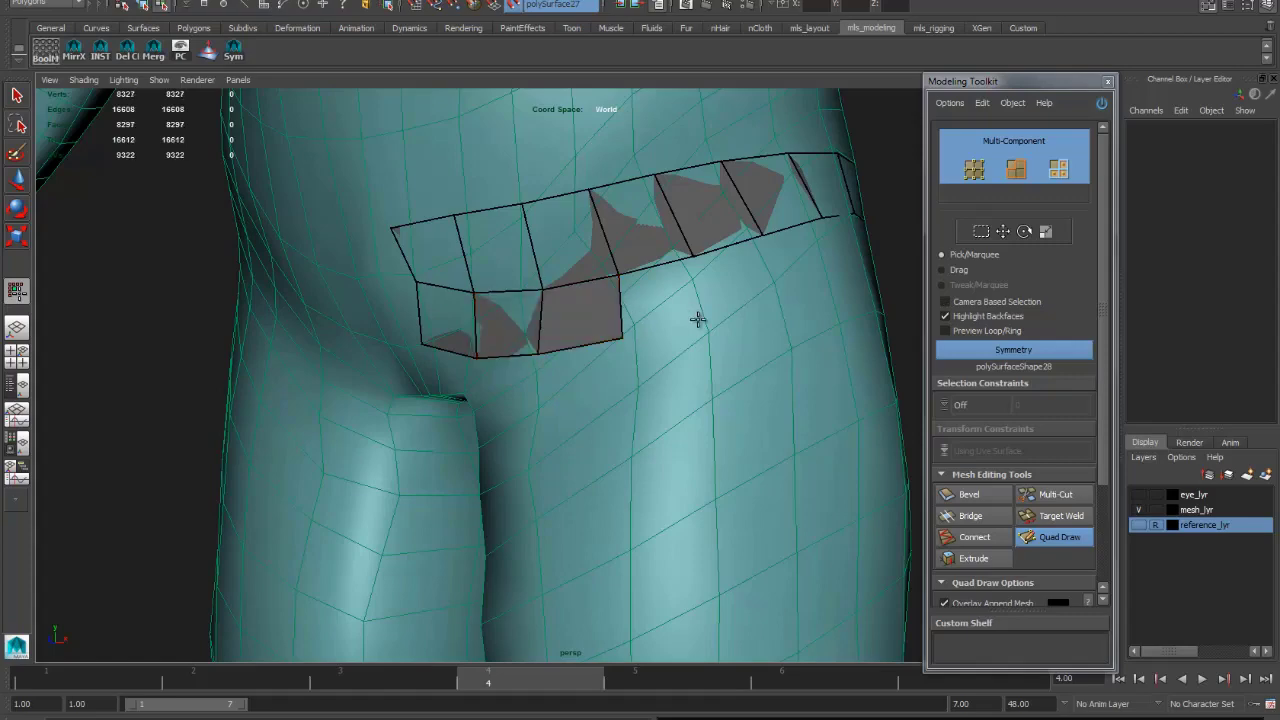
left_click(714, 284, "shift")
left_click_drag(794, 296, 651, 333, "alt")
left_click(641, 320, "shift")
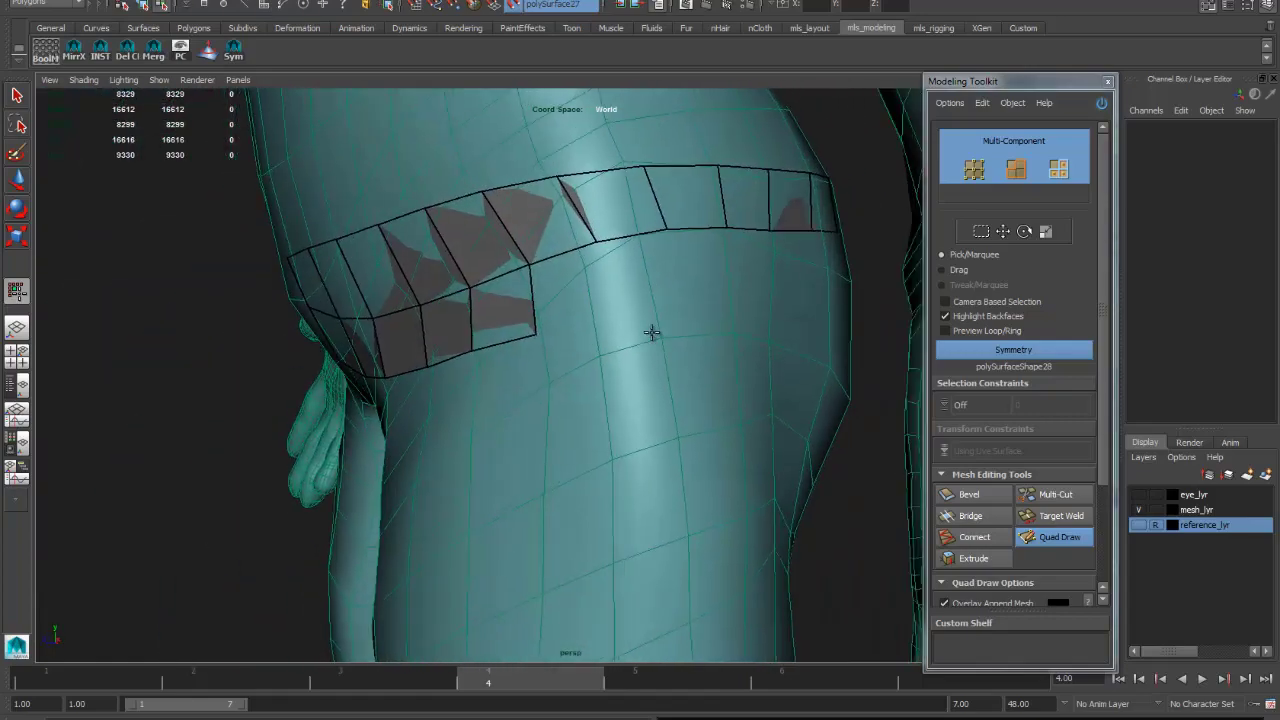
left_click(610, 312, "shift")
left_click_drag(630, 327, 591, 280, "alt")
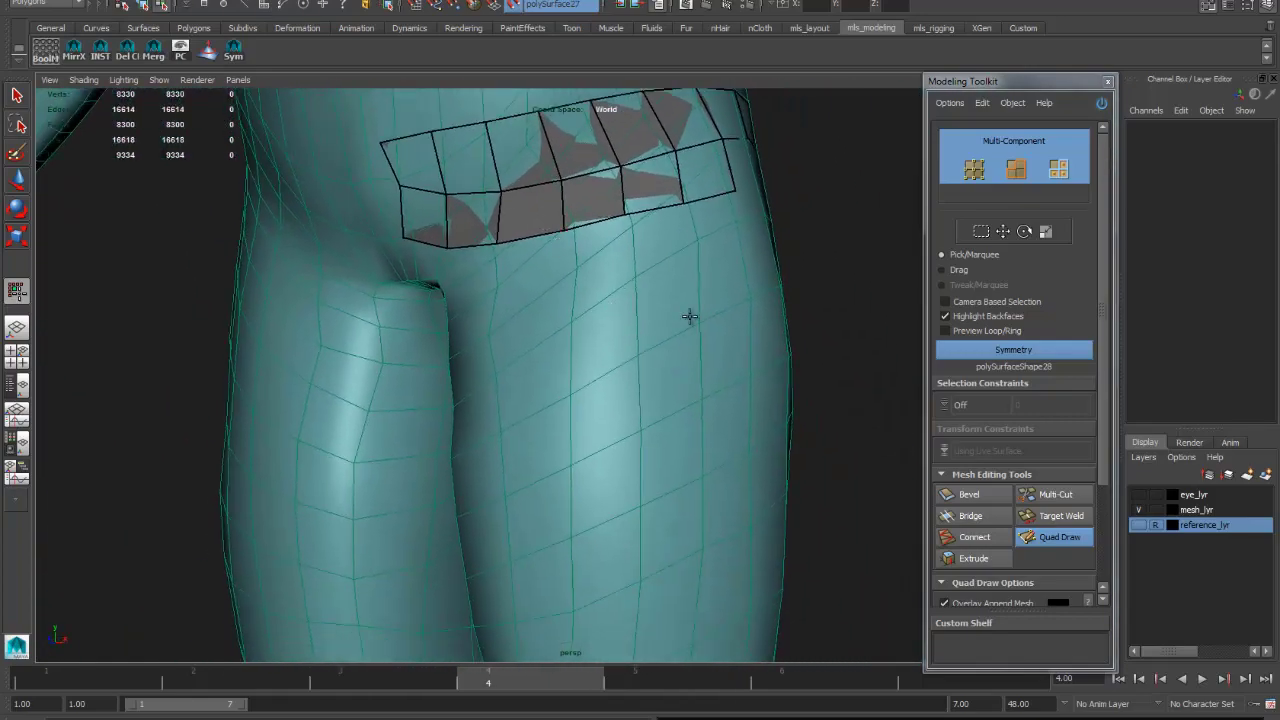
mouse_move(689, 316)
left_mouse_down("alt")
mouse_move(589, 320)
mouse_move(677, 326)
left_mouse_up("alt")
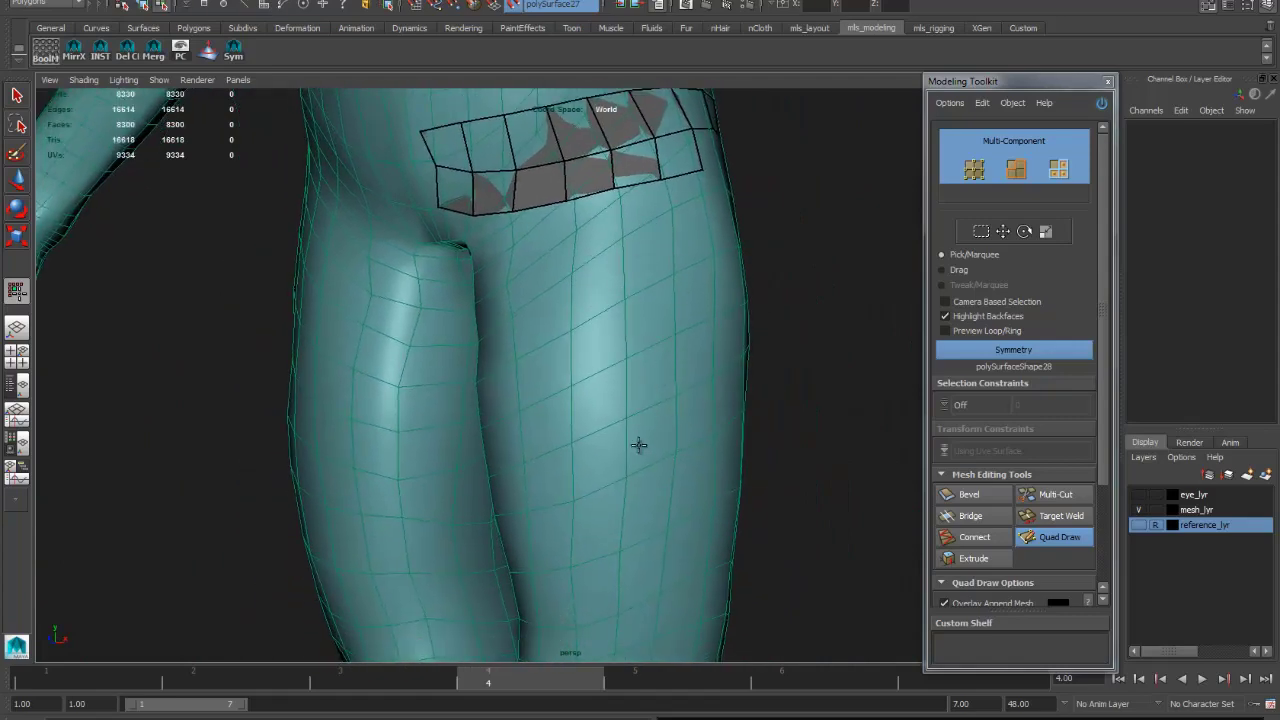
- In front view, draw long quad strips side by side down the front of the thigh
left_click_drag(649, 448, 668, 423, "alt")
key("space")
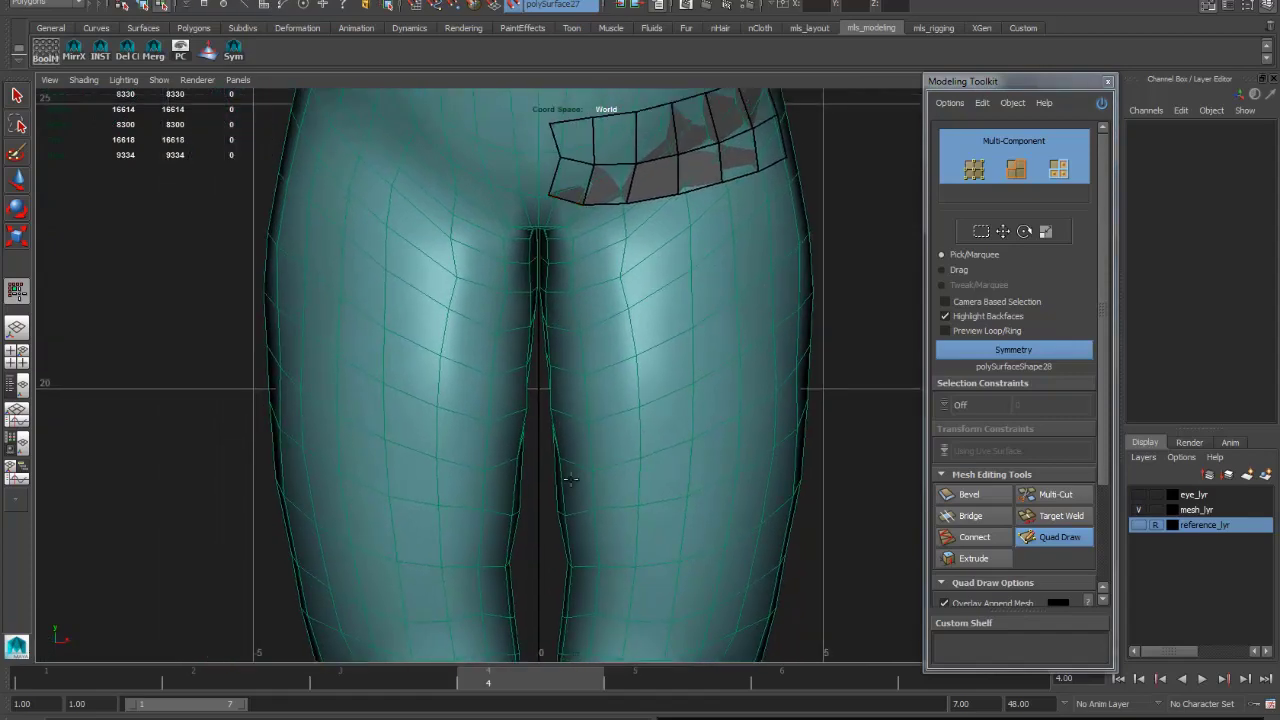
left_click(599, 465)
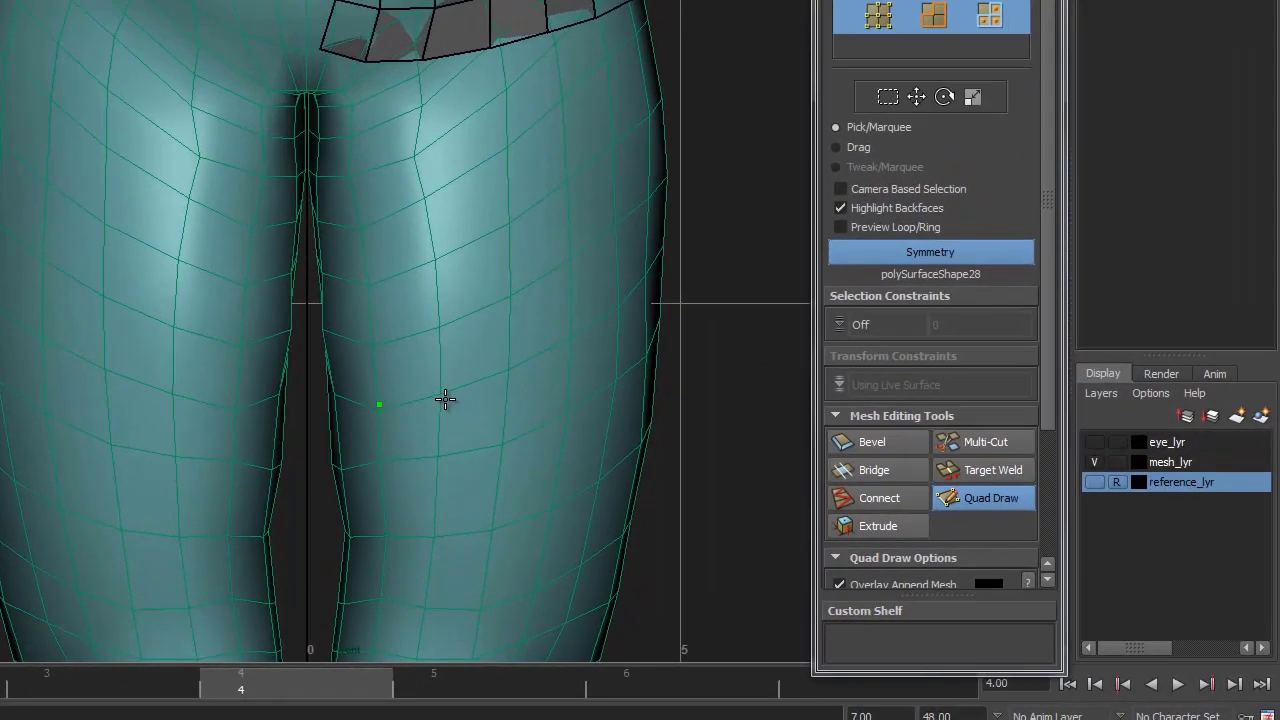
left_click(401, 264, "shift")
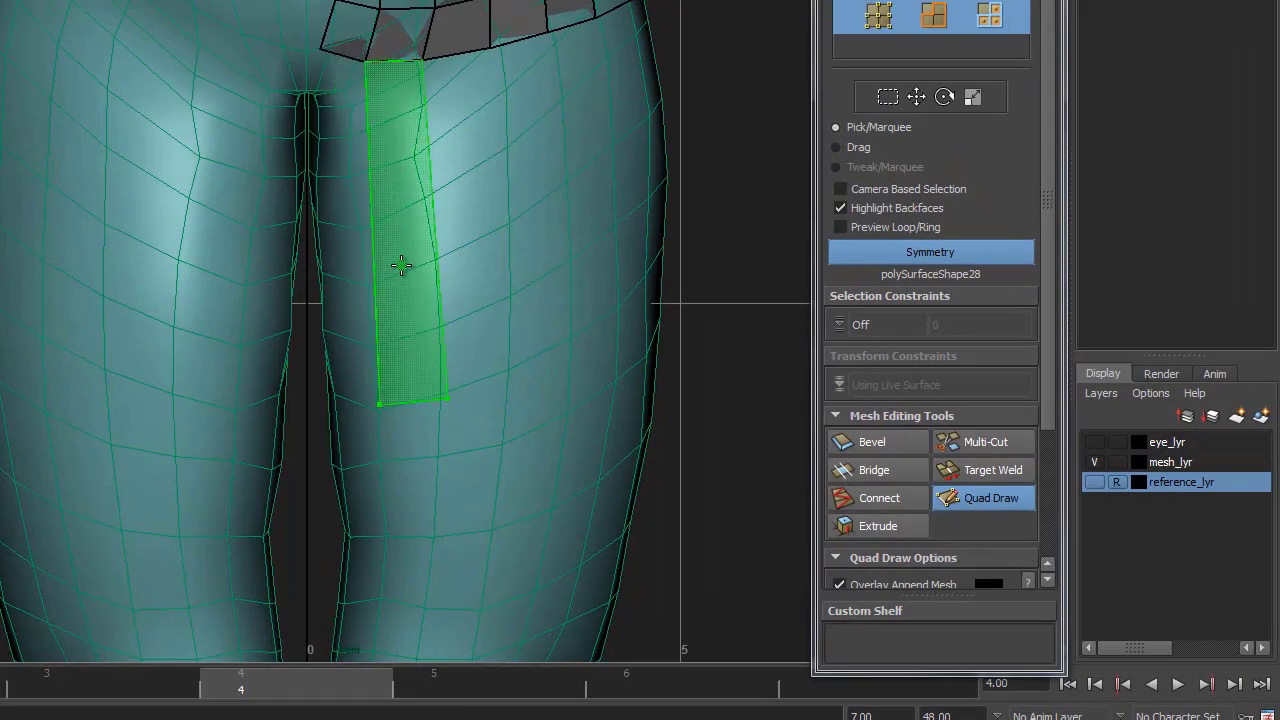
left_click(399, 273, "shift")
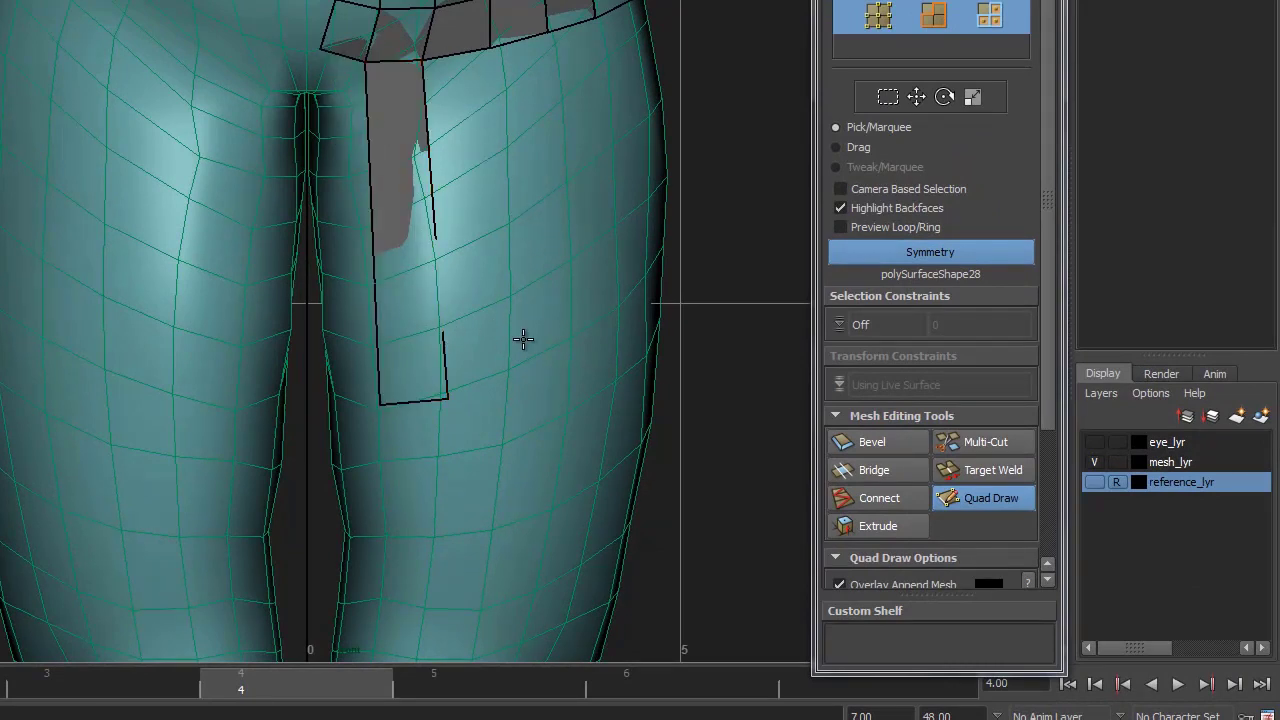
middle_click_drag(541, 282, 452, 296, "alt")
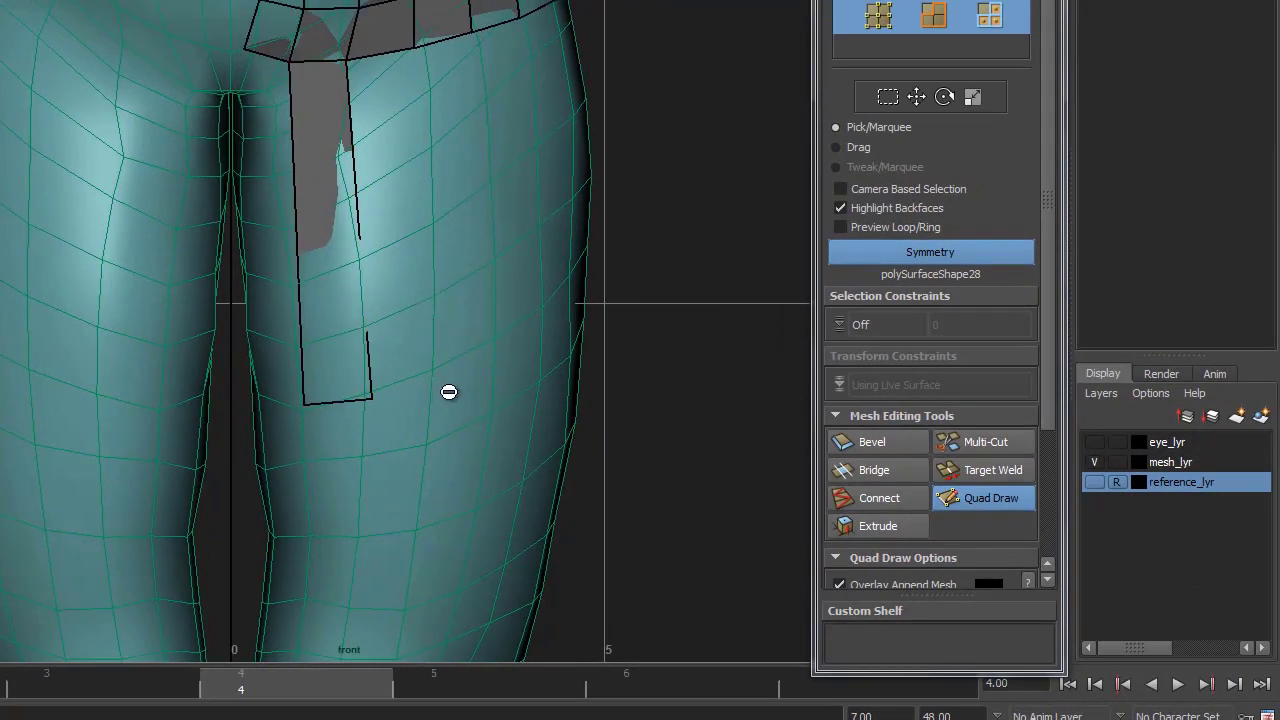
left_click(408, 332, "shift")
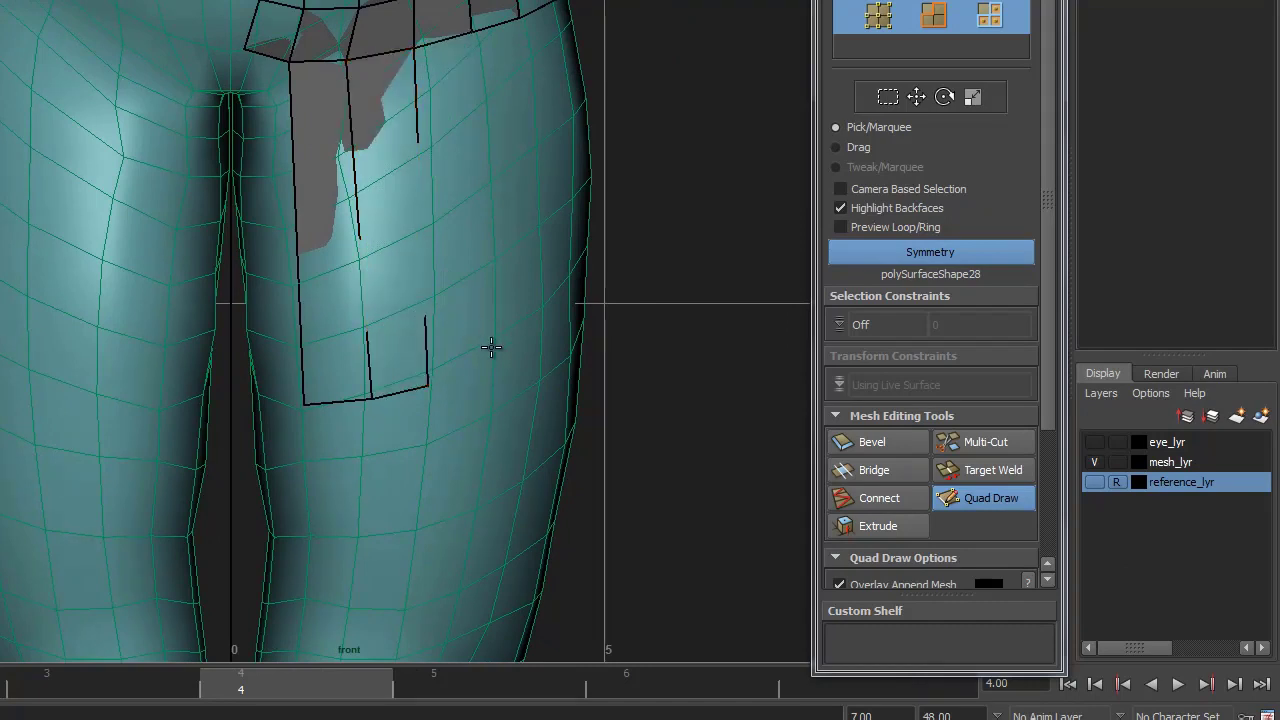
left_click(466, 306, "shift")
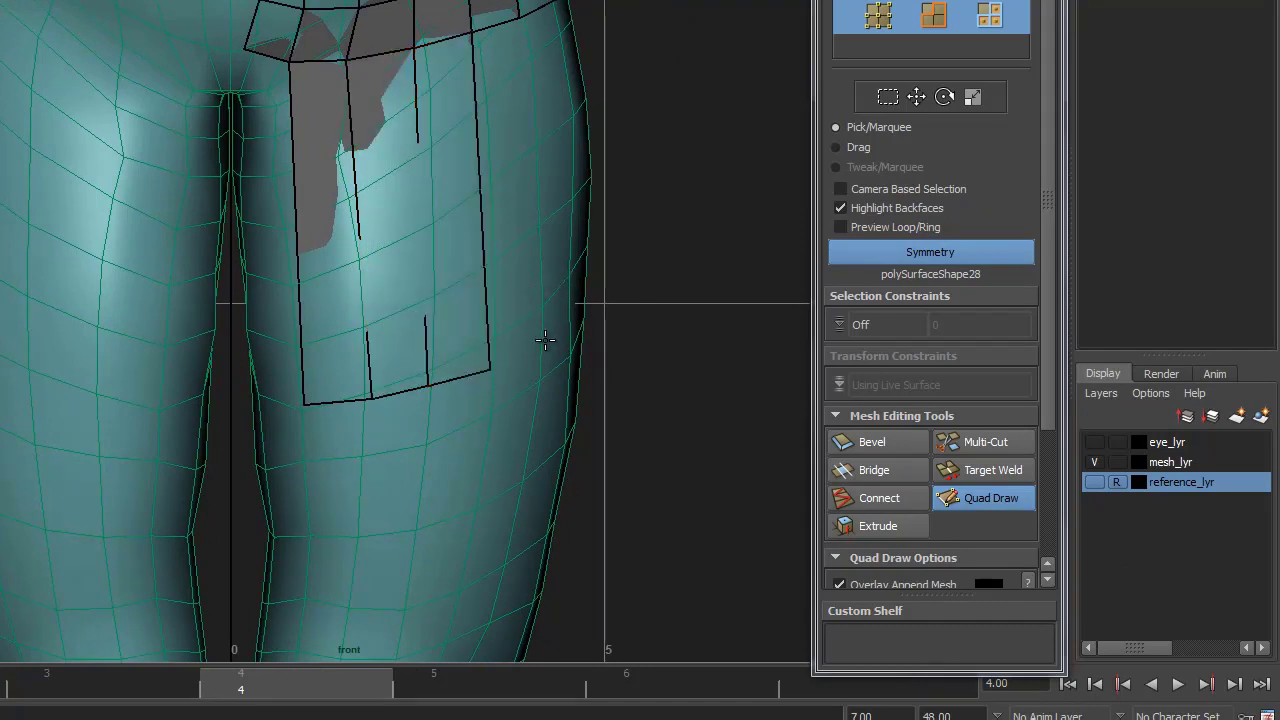
left_click(530, 295, "shift")
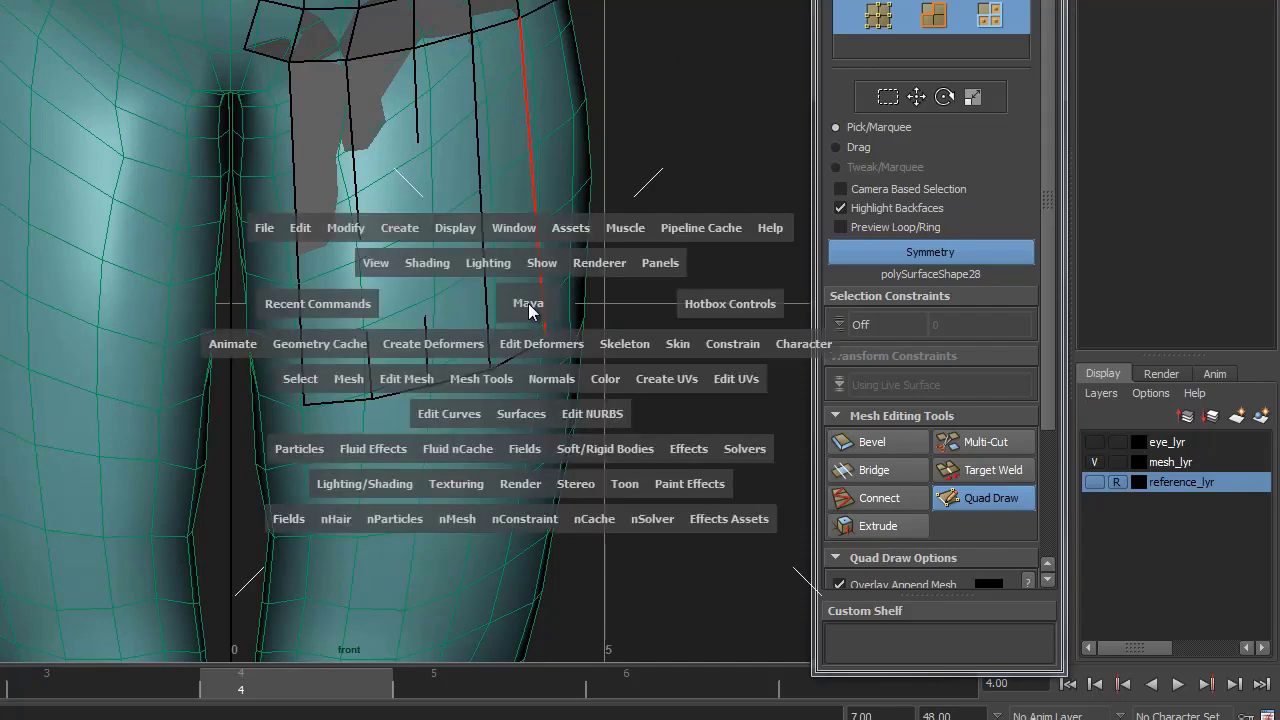
- In perspective view, fill more thigh quads and close the gap beside the small strip
mouse_move(528, 300)
left_mouse_down()
mouse_move(570, 289)
mouse_move(423, 286)
mouse_move(417, 373)
left_mouse_up()
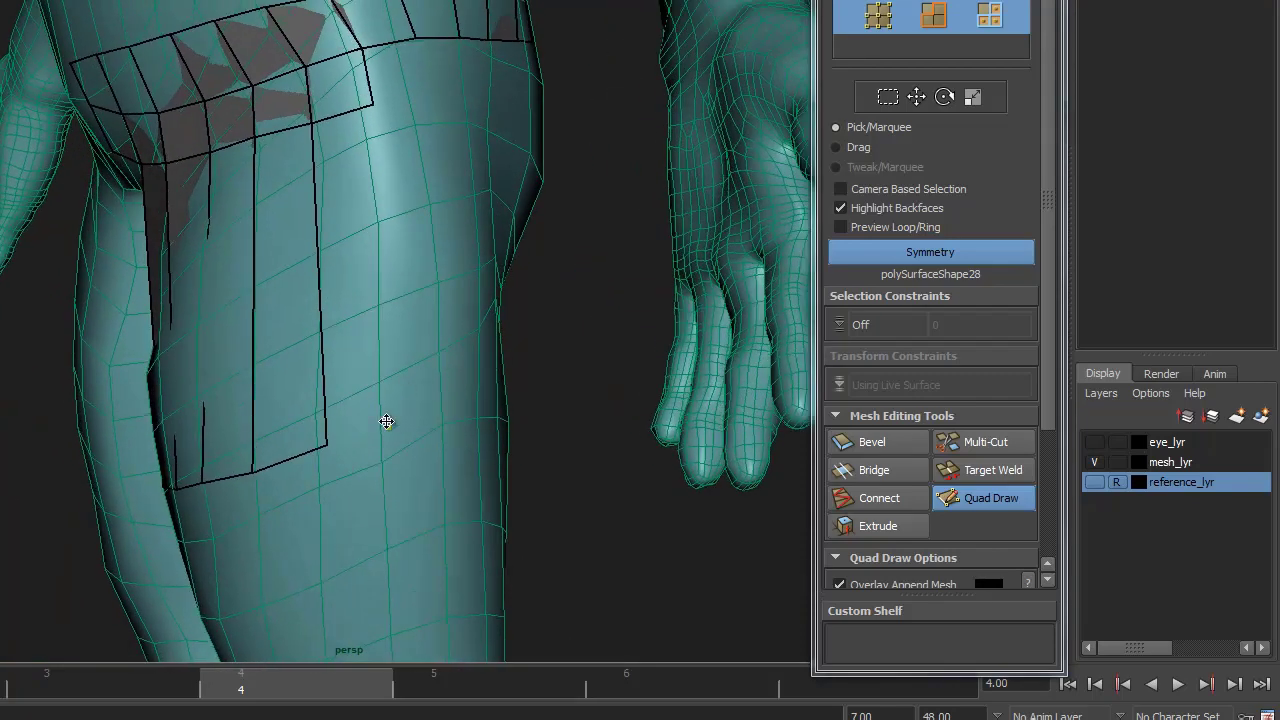
left_click(371, 337, "shift")
left_click_drag(443, 286, 398, 366, "alt")
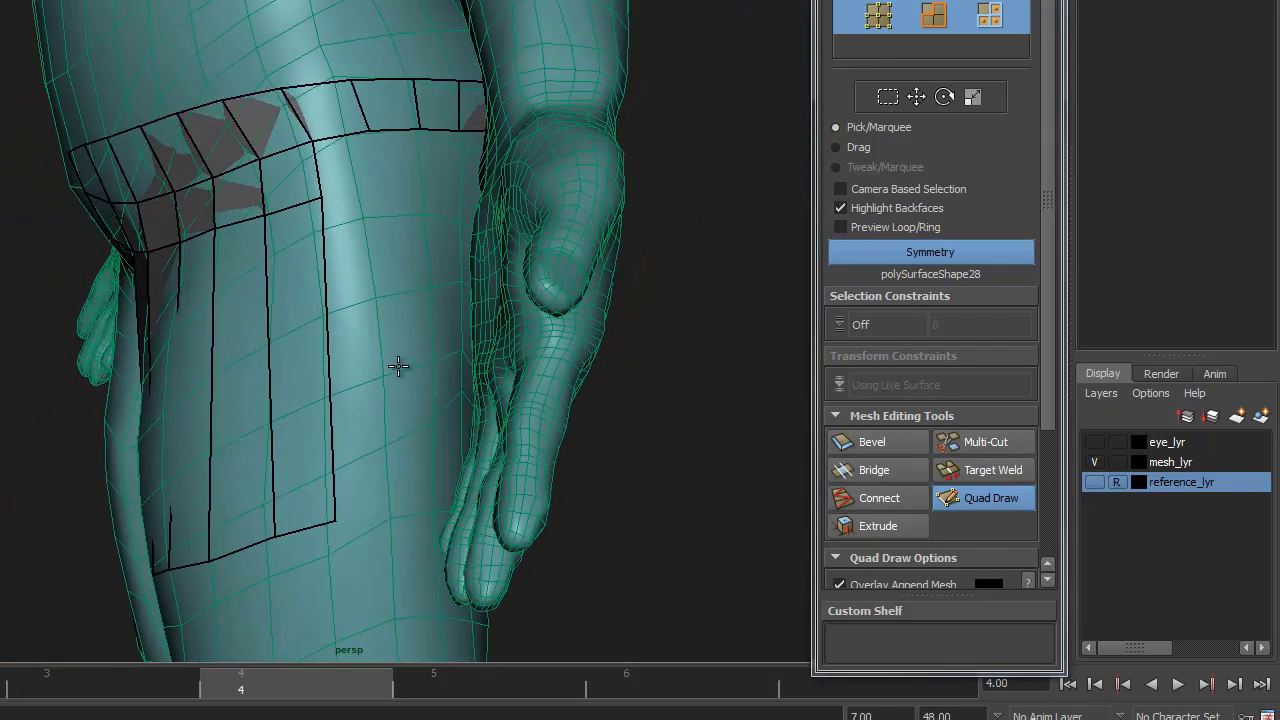
left_click(343, 171, "shift")
left_click_drag(440, 190, 334, 222, "alt")
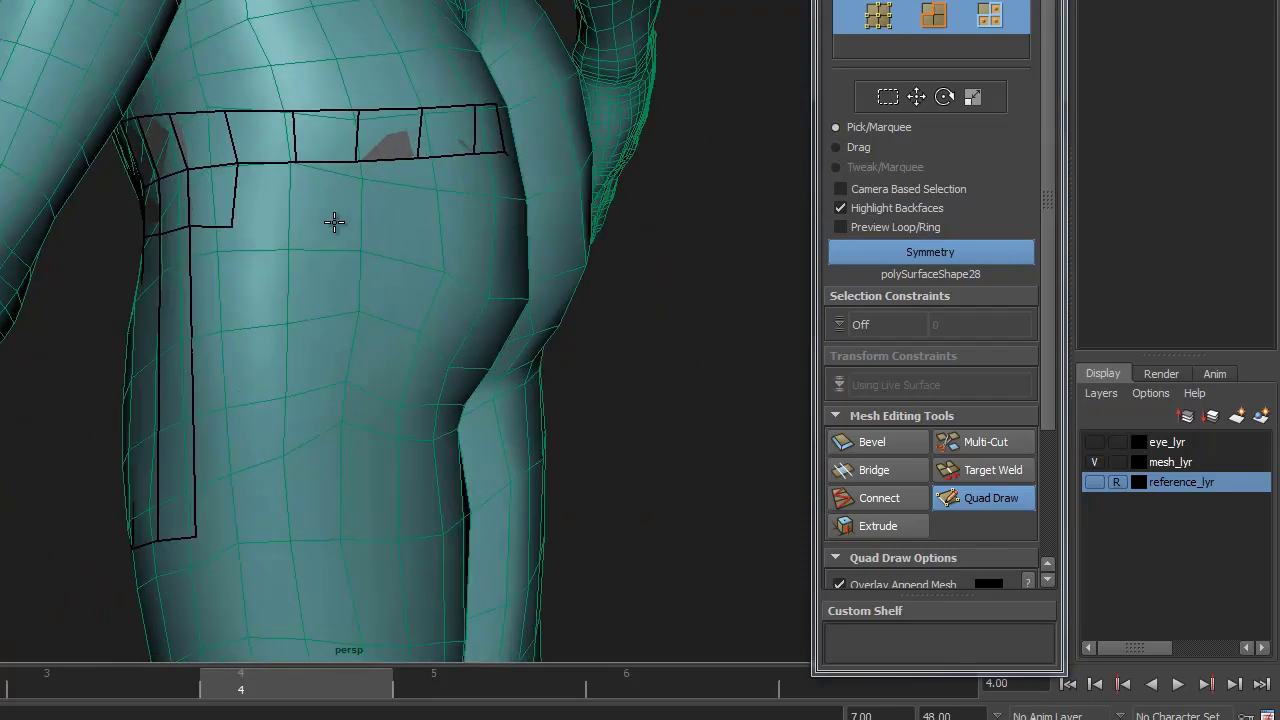
left_click(267, 207, "shift")
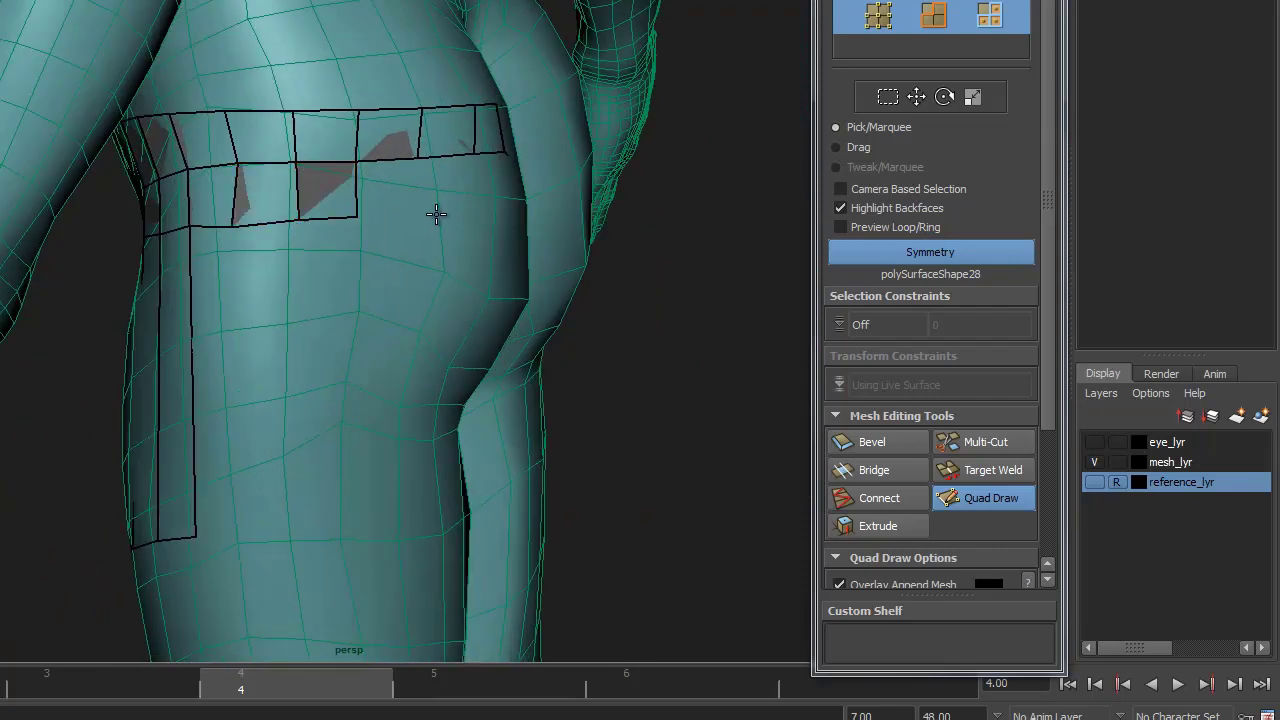
mouse_move(434, 211)
left_mouse_down("alt")
mouse_move(353, 212)
mouse_move(397, 220)
mouse_move(352, 219)
mouse_move(373, 237)
left_mouse_up("alt")
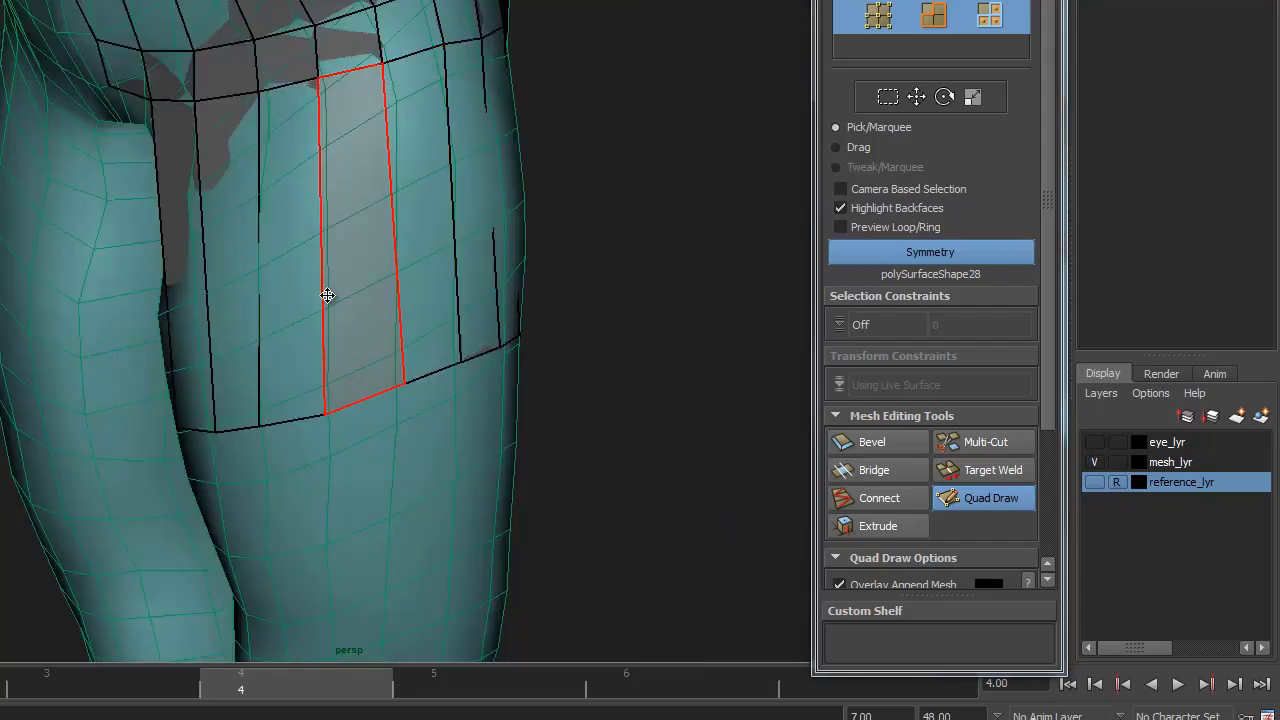
- Delete a stray quad, then insert three edge loops across the long thigh strips
left_click_drag(374, 294, 421, 249, "alt")
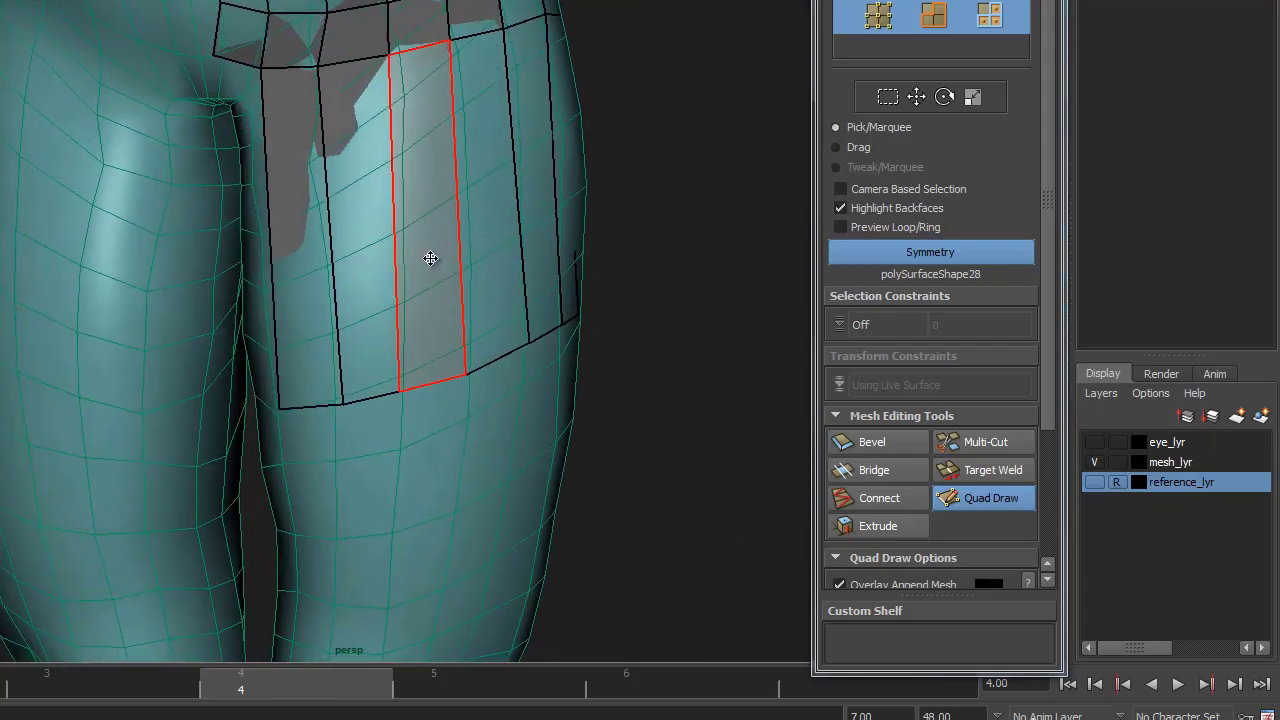
left_click(434, 264, "ctrl+shift")
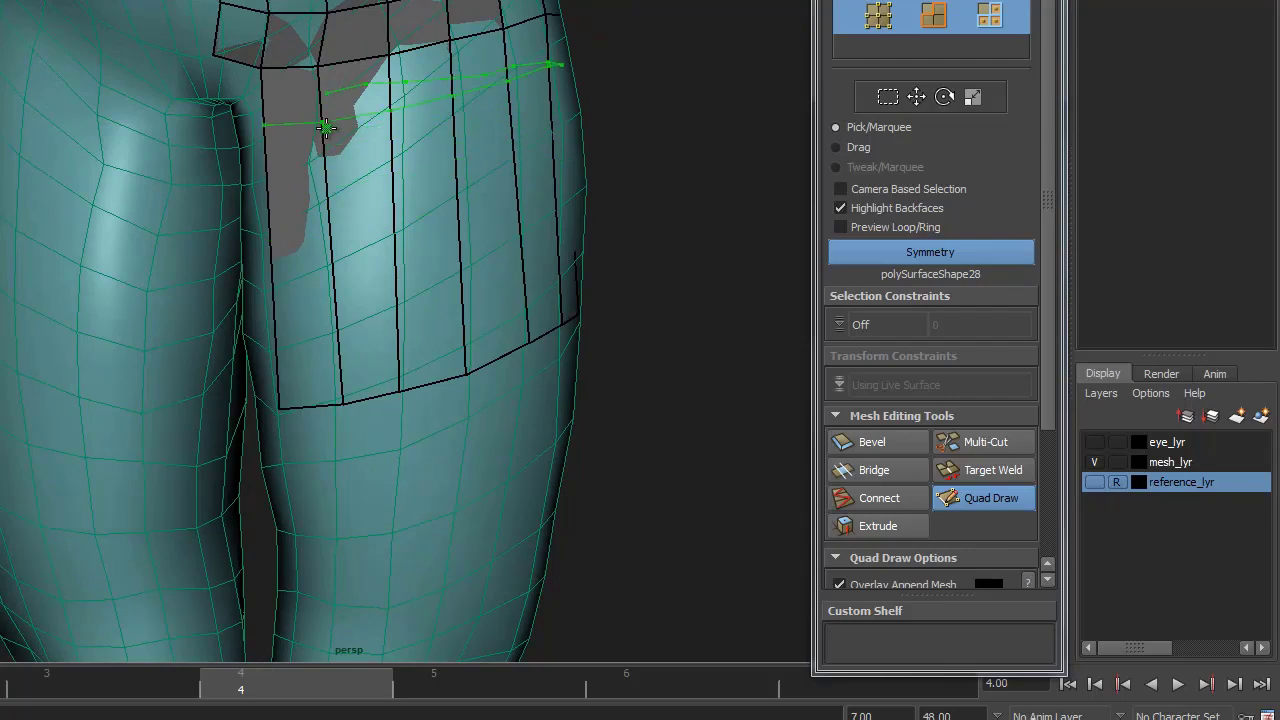
left_click(345, 228, "ctrl")
left_click(355, 153, "ctrl")
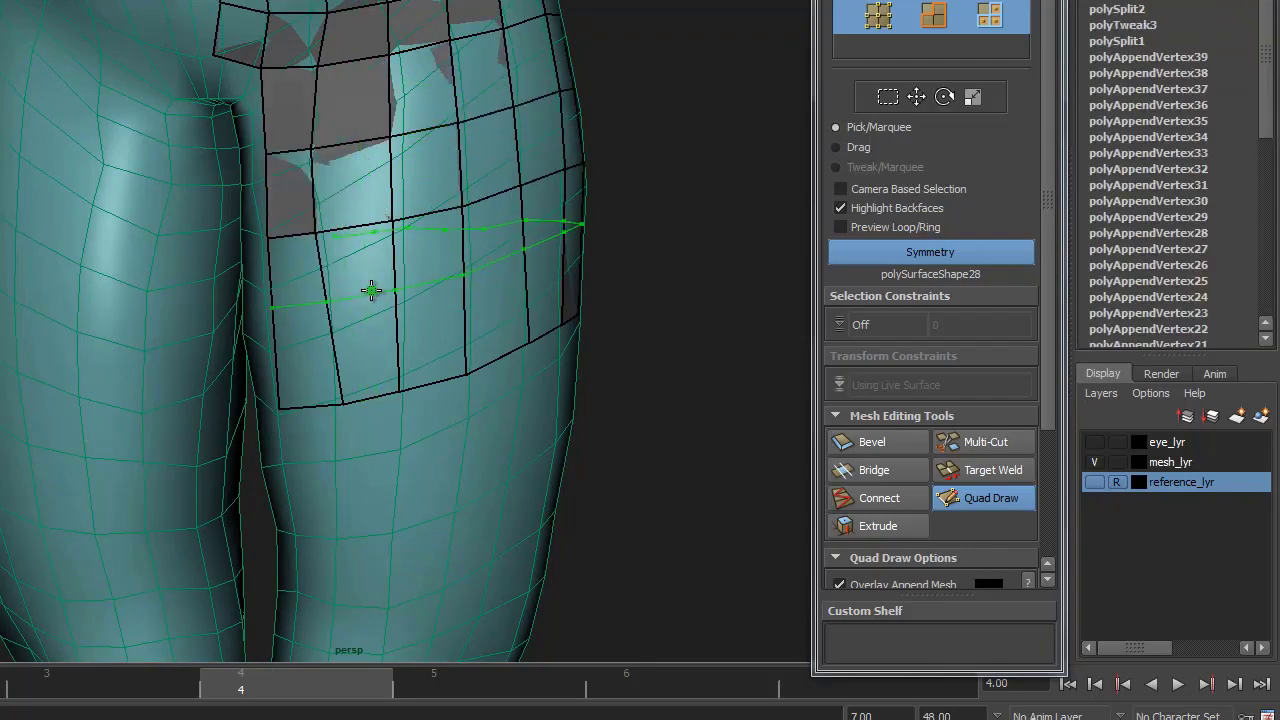
left_click(371, 286, "ctrl")
left_click_drag(529, 251, 493, 269, "alt")
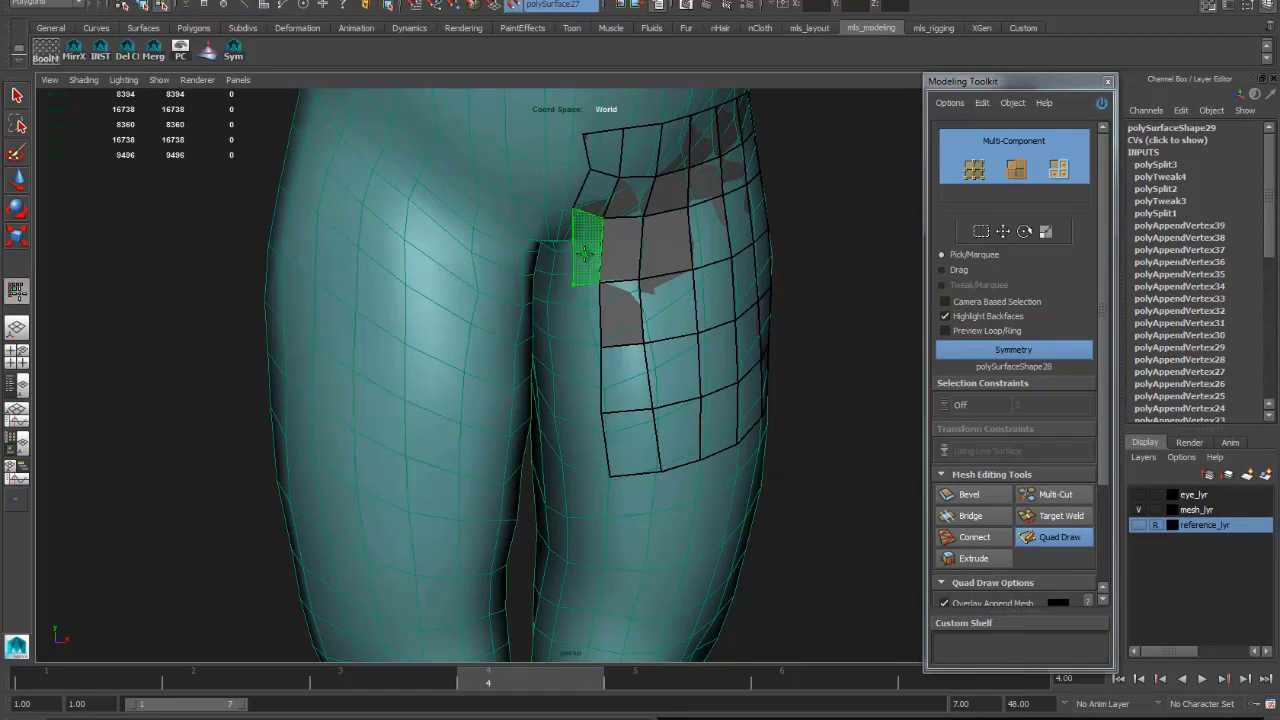
- Add five quads along the patch edge toward the inner thigh
left_click(585, 254, "shift")
left_click(585, 335, "shift")
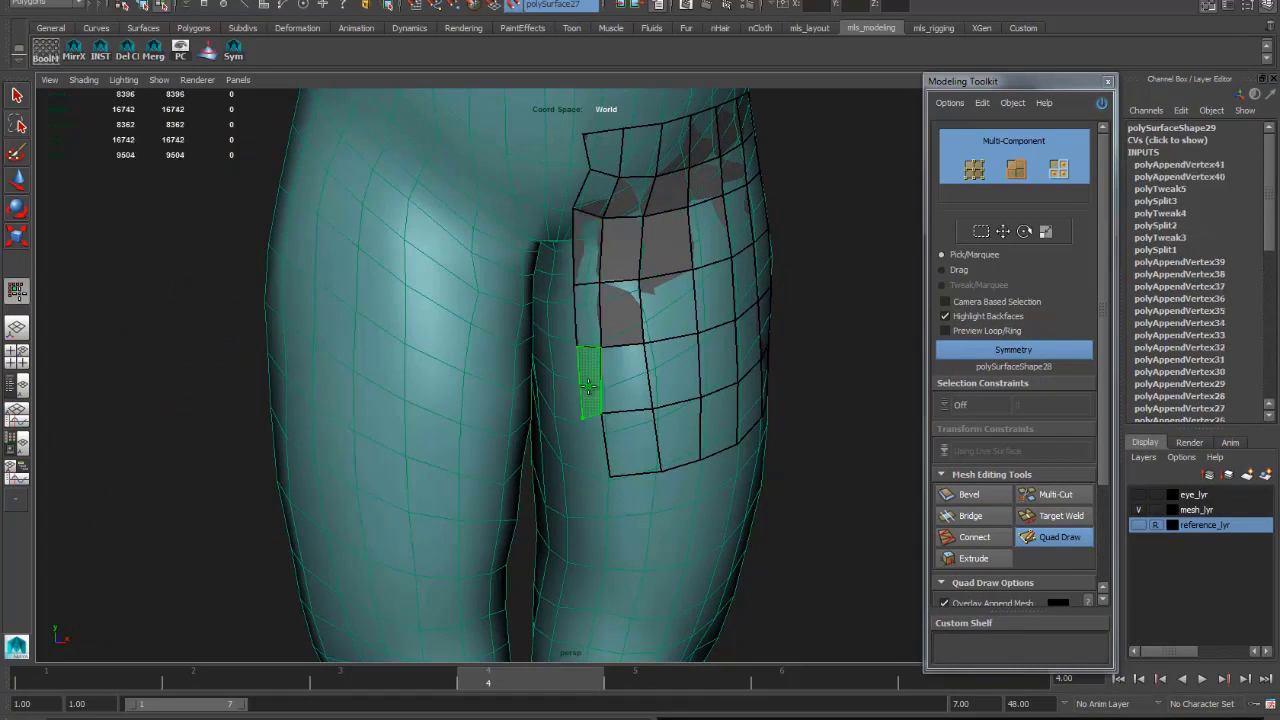
left_click(589, 385, "shift")
left_click(588, 481)
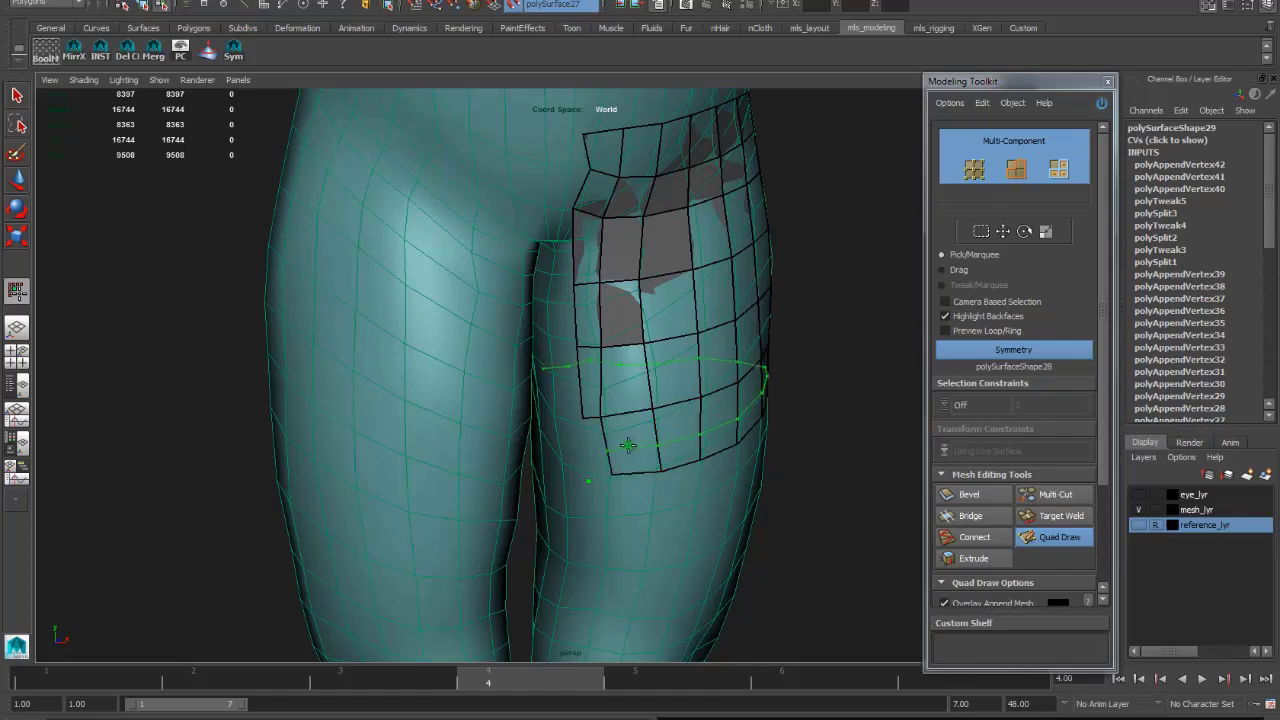
left_click(595, 457, "shift")
left_click_drag(737, 371, 695, 378, "alt")
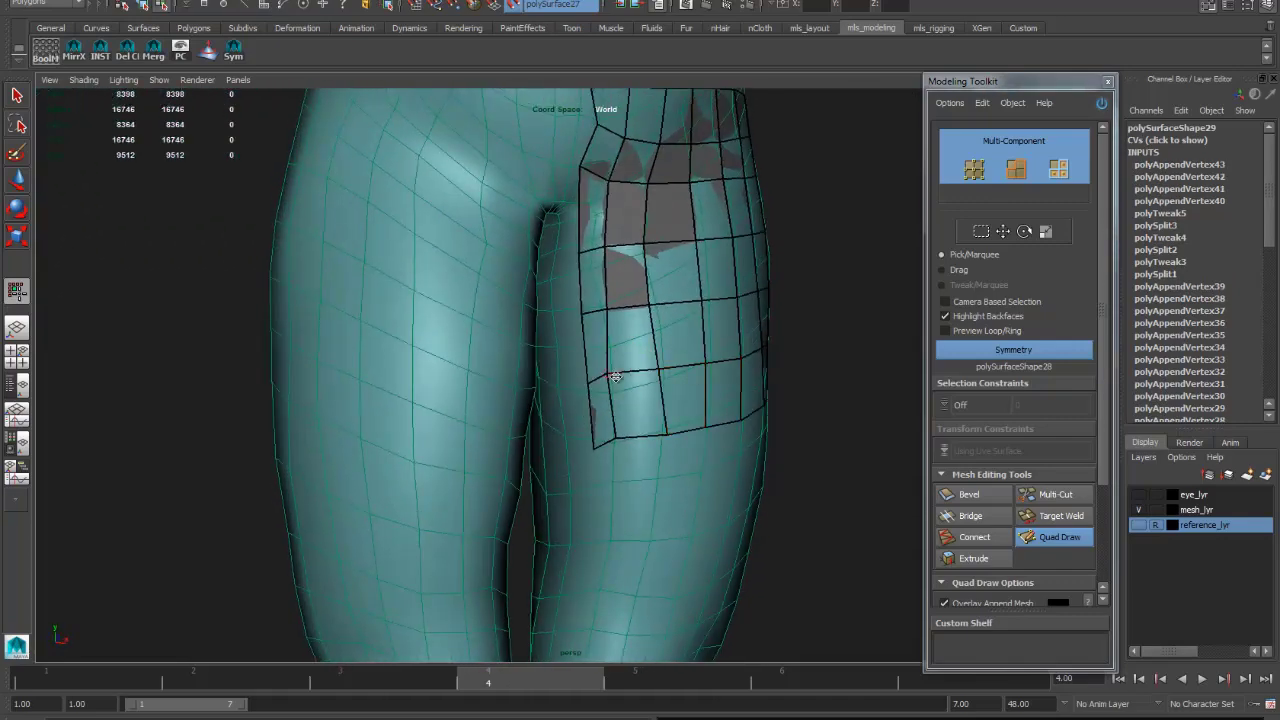
- Relax the thigh patch's vertices and rows evenly over the leg, front and rear
mouse_move(636, 436)
left_mouse_down("shift")
mouse_move(707, 424)
mouse_move(631, 381)
mouse_move(681, 359)
mouse_move(639, 364)
mouse_move(701, 358)
mouse_move(680, 302)
mouse_move(603, 301)
mouse_move(706, 273)
mouse_move(644, 236)
mouse_move(700, 218)
mouse_move(666, 186)
mouse_move(583, 170)
mouse_move(600, 134)
mouse_move(652, 194)
mouse_move(746, 176)
mouse_move(666, 328)
mouse_move(566, 278)
mouse_move(547, 246)
mouse_move(575, 309)
mouse_move(732, 300)
mouse_move(600, 319)
mouse_move(728, 302)
mouse_move(712, 332)
mouse_move(570, 371)
mouse_move(732, 357)
mouse_move(600, 382)
mouse_move(694, 413)
mouse_move(587, 434)
mouse_move(709, 416)
mouse_move(563, 444)
mouse_move(661, 478)
mouse_move(621, 483)
mouse_move(719, 466)
mouse_move(579, 496)
mouse_move(618, 496)
mouse_move(692, 538)
mouse_move(629, 548)
mouse_move(743, 530)
mouse_move(729, 458)
mouse_move(636, 471)
left_mouse_up("shift")
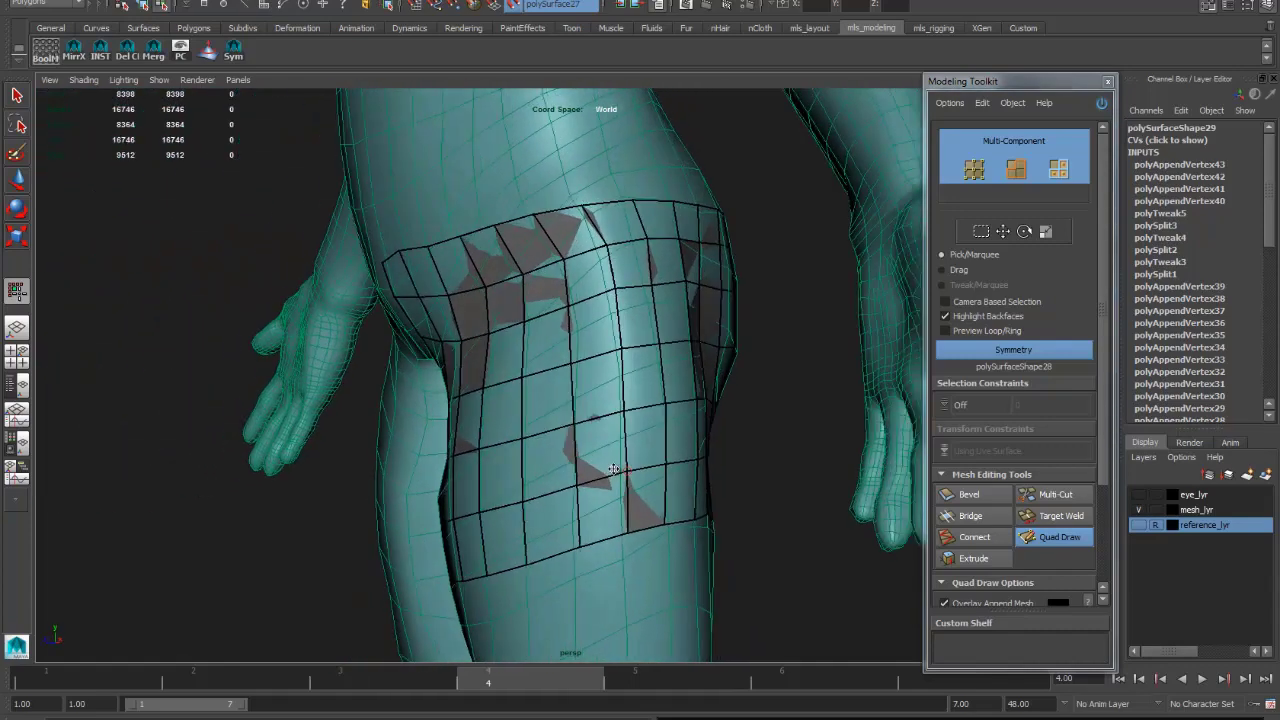
left_click_drag(484, 521, 543, 523, "alt")
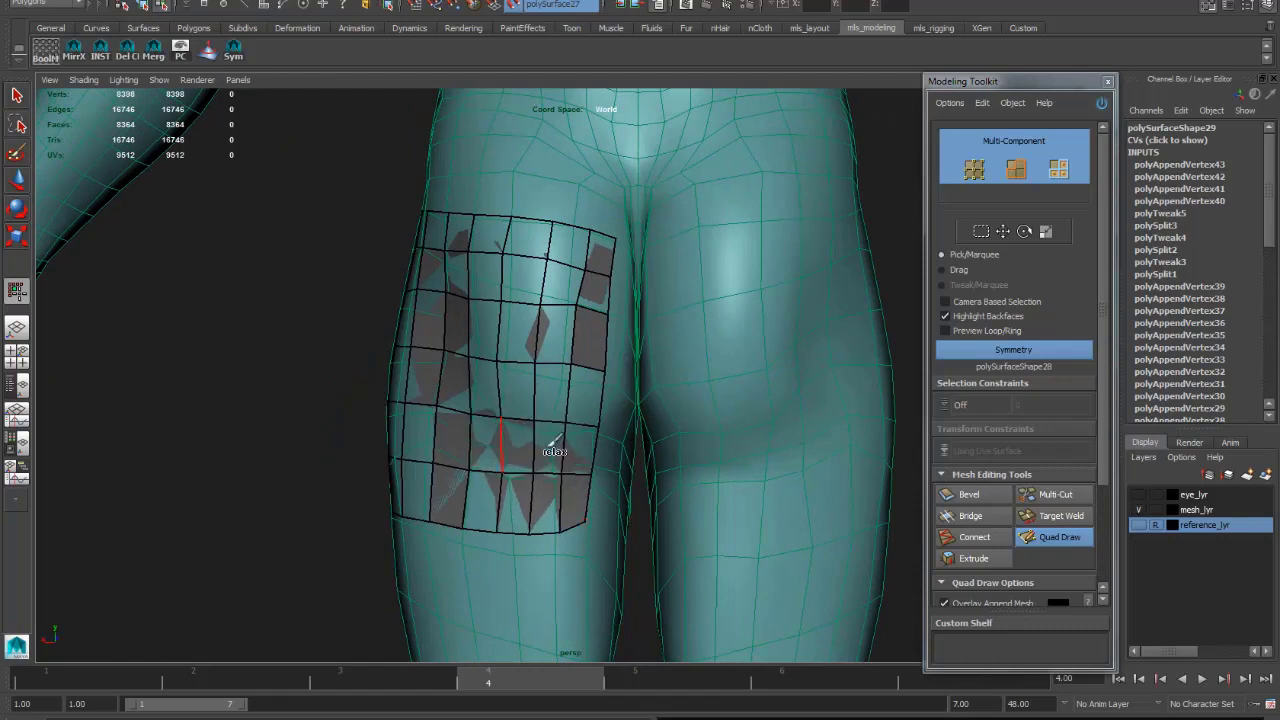
mouse_move(553, 443)
left_mouse_down("shift")
mouse_move(491, 400)
mouse_move(495, 300)
left_mouse_up("shift")
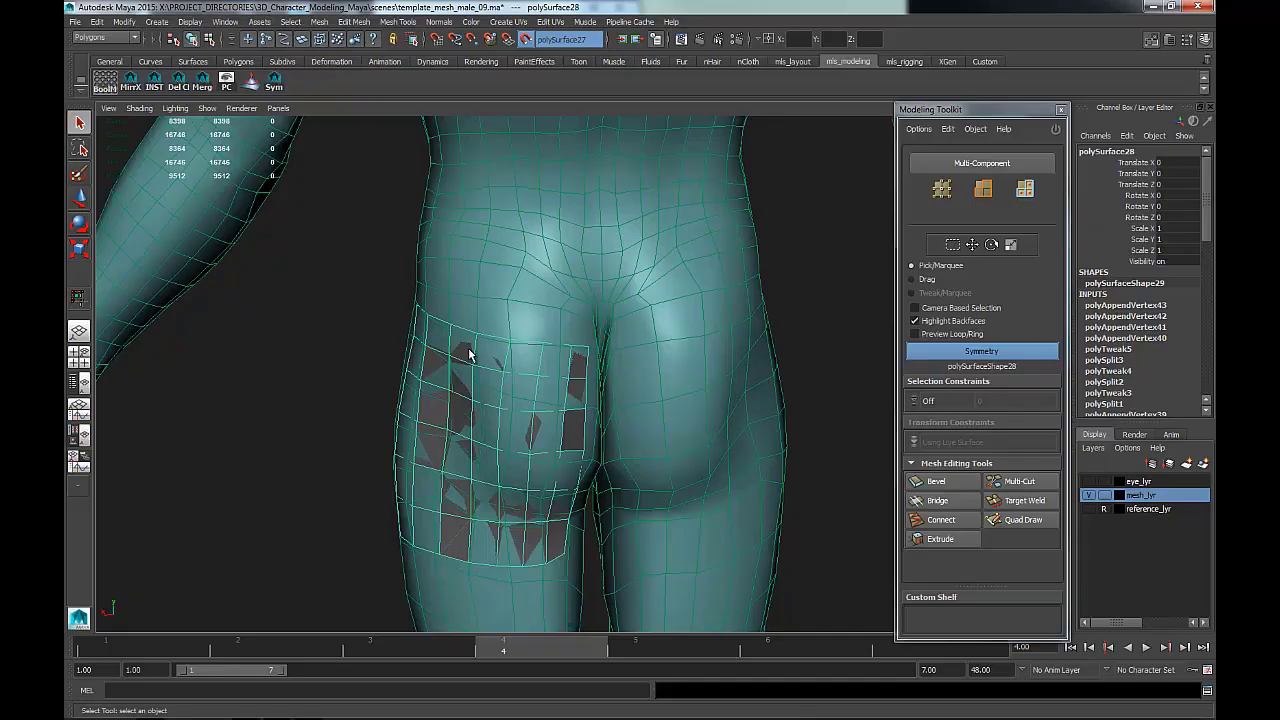
mouse_move(447, 350)
left_mouse_down("alt")
mouse_move(475, 378)
mouse_move(599, 375)
mouse_move(650, 324)
mouse_move(609, 363)
mouse_move(491, 349)
mouse_move(607, 347)
mouse_move(500, 330)
mouse_move(610, 342)
mouse_move(512, 387)
left_mouse_up("alt")
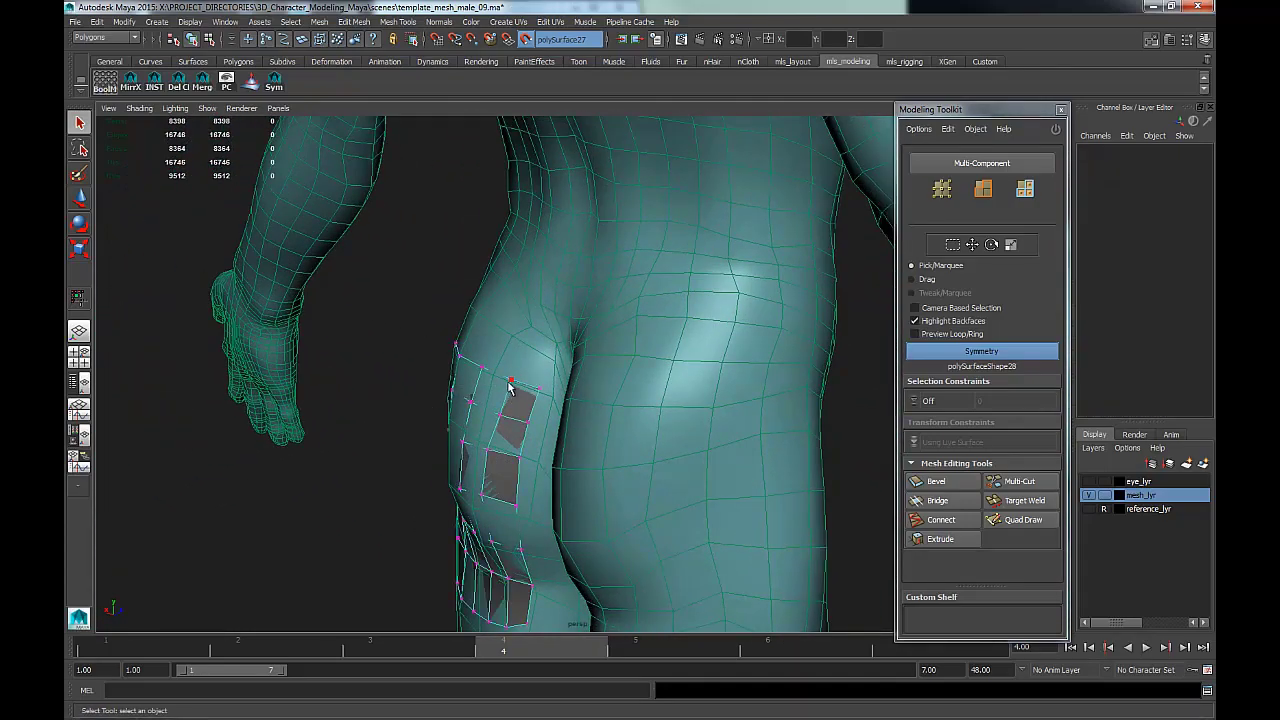
- Switch to the Move tool with Tweak mode and soft selection, and disable backface highlighting
key("w")
left_click(541, 382)
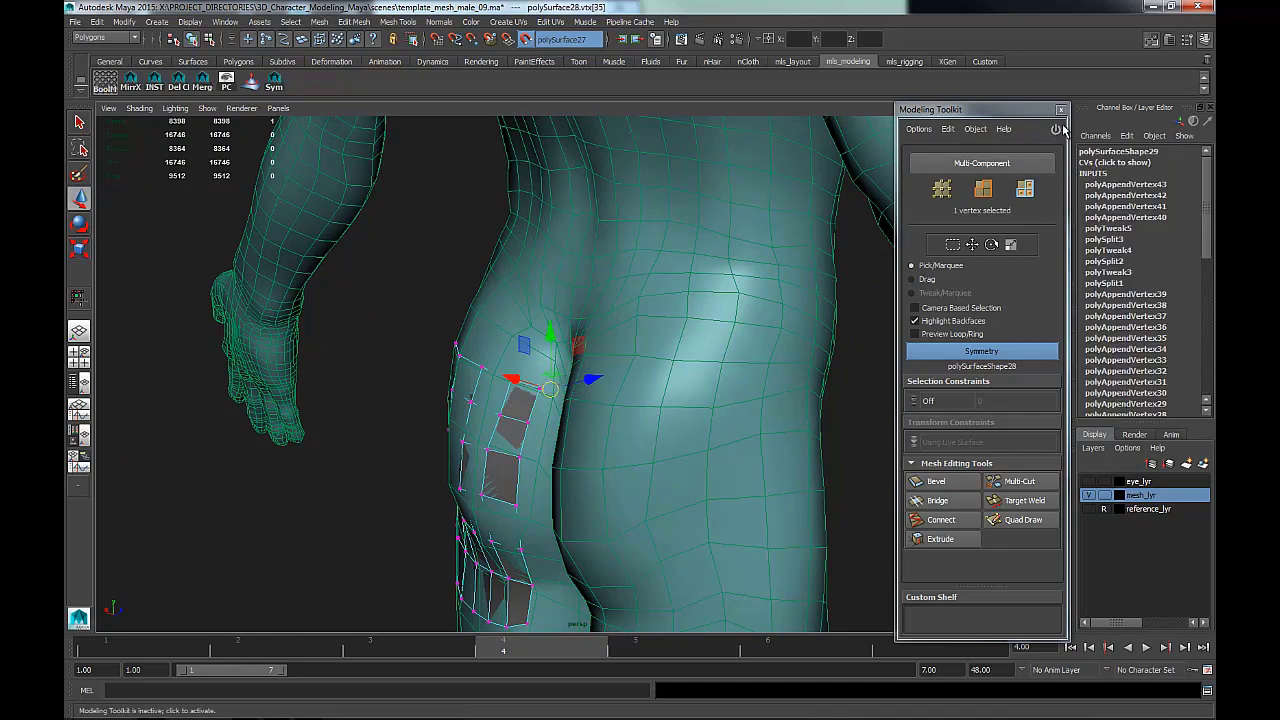
left_click(966, 244)
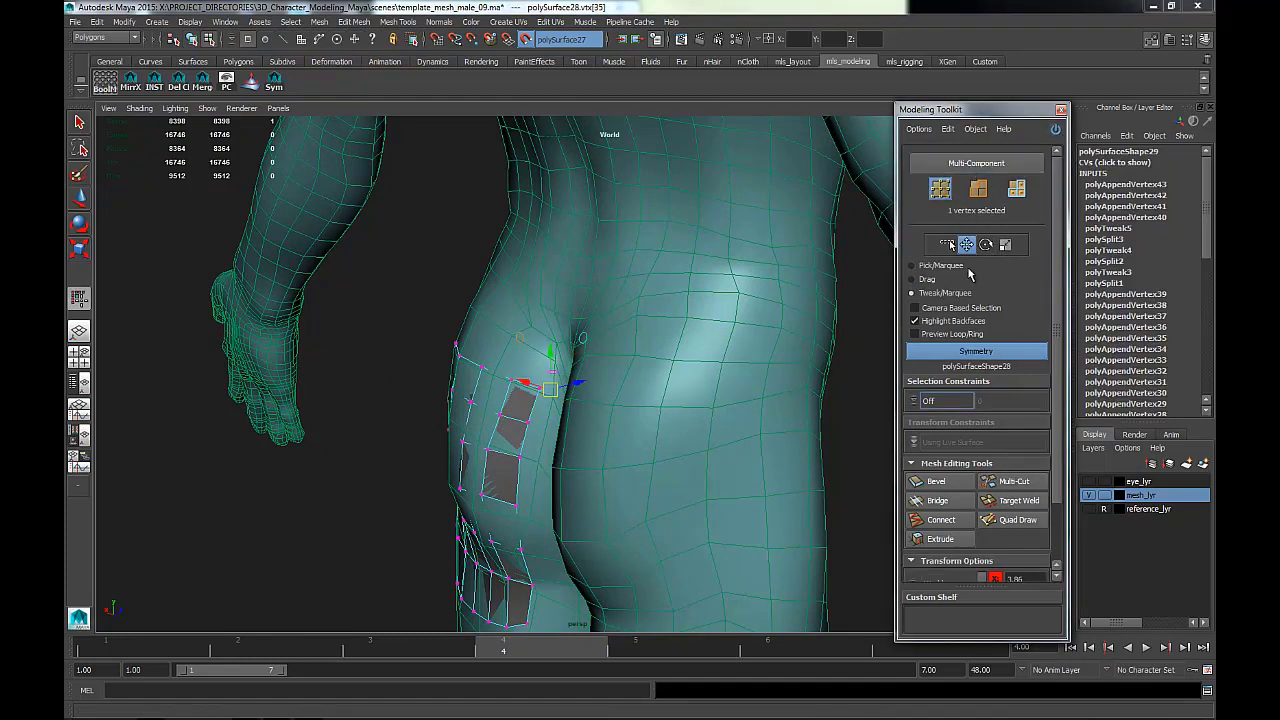
scroll(1052, 416, "down", 2)
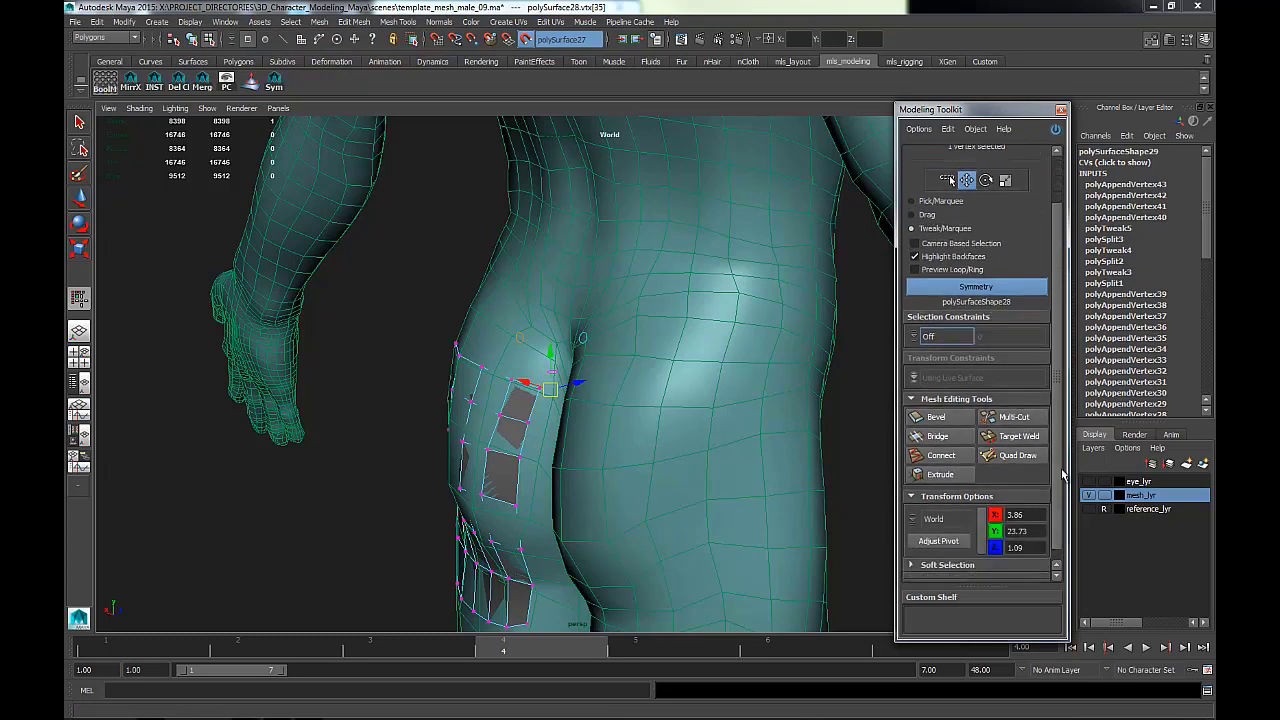
left_click(962, 561)
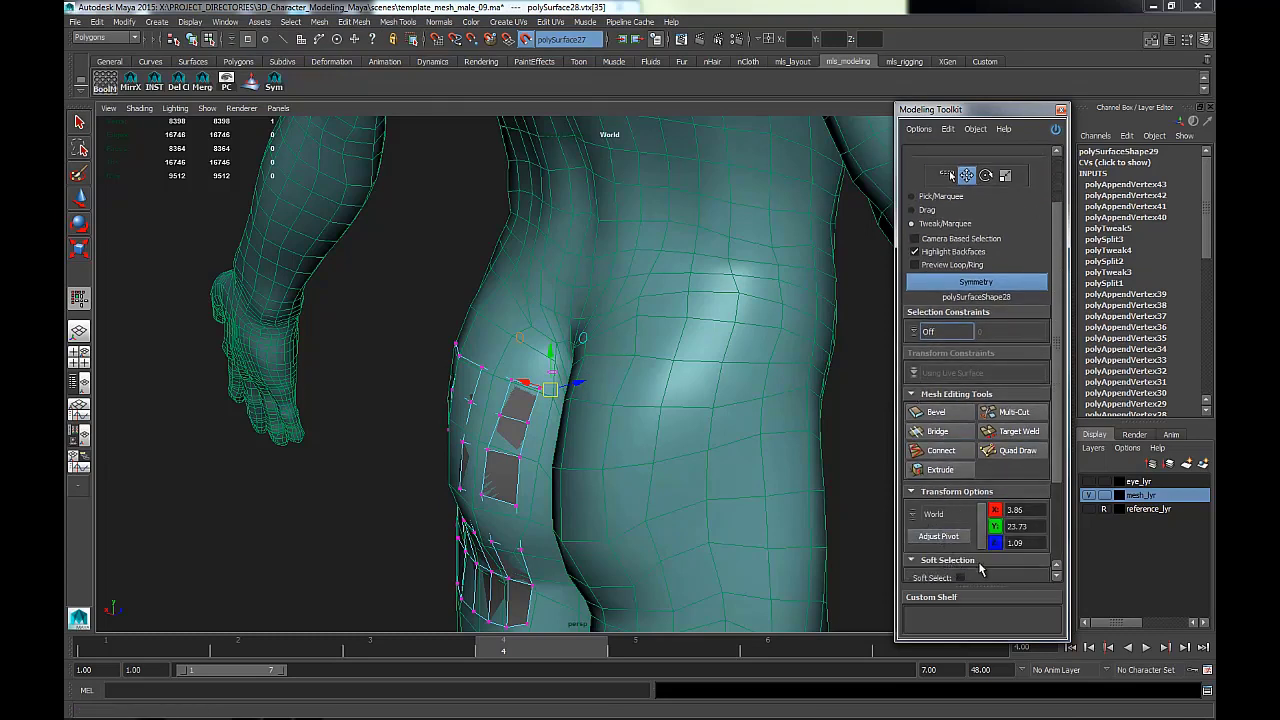
left_click(548, 395)
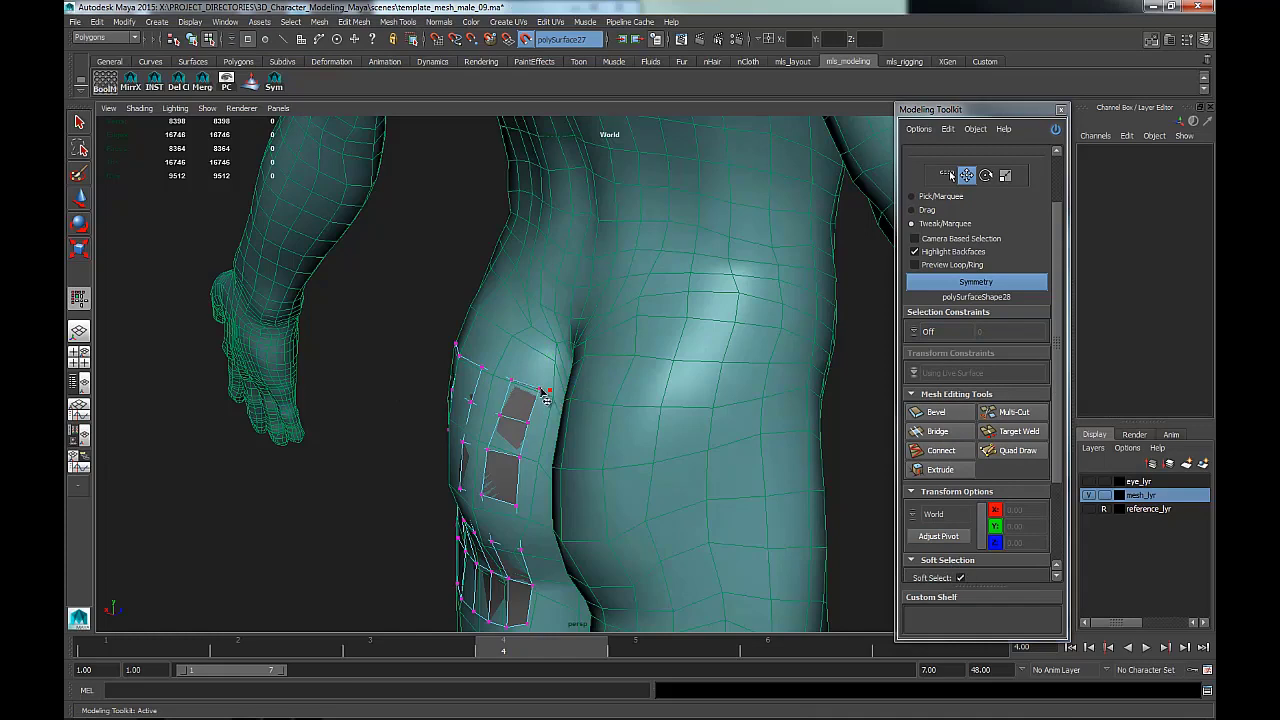
key("ctrl+z")
key("ctrl+z")
left_click(933, 253)
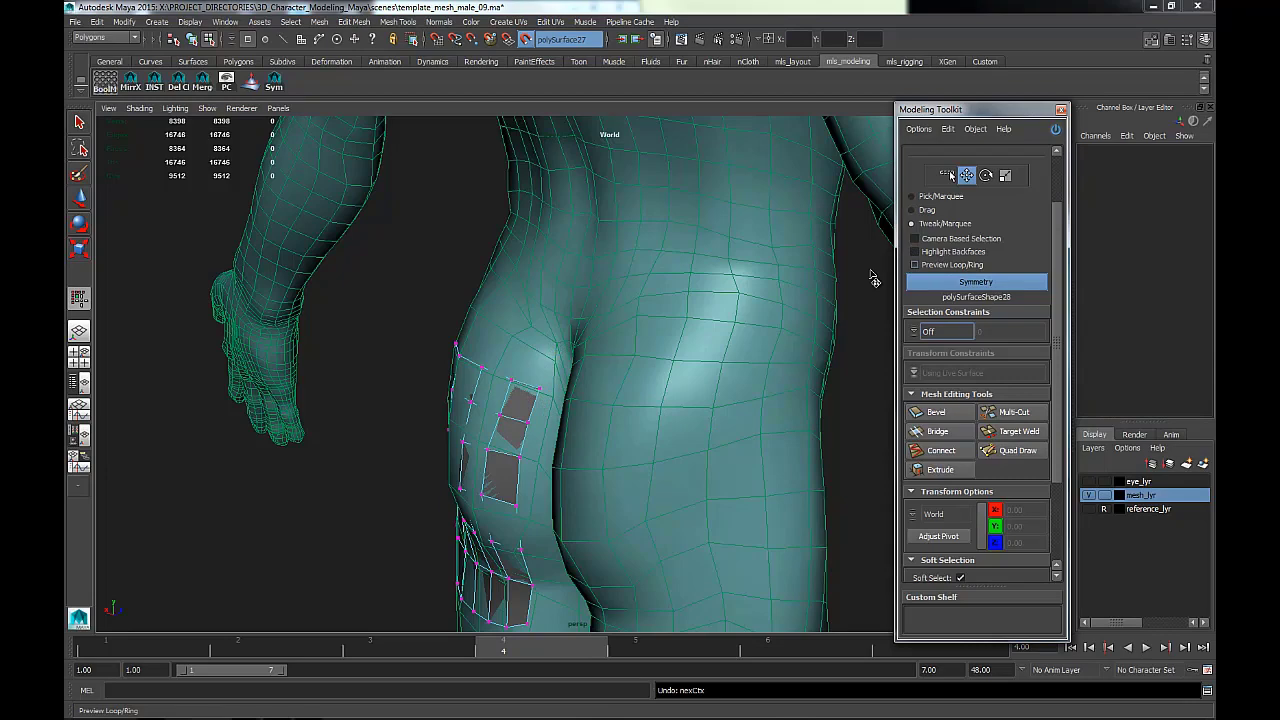
- Pull the patch's top-edge vertices upward to follow the buttock's curve
left_click(540, 400)
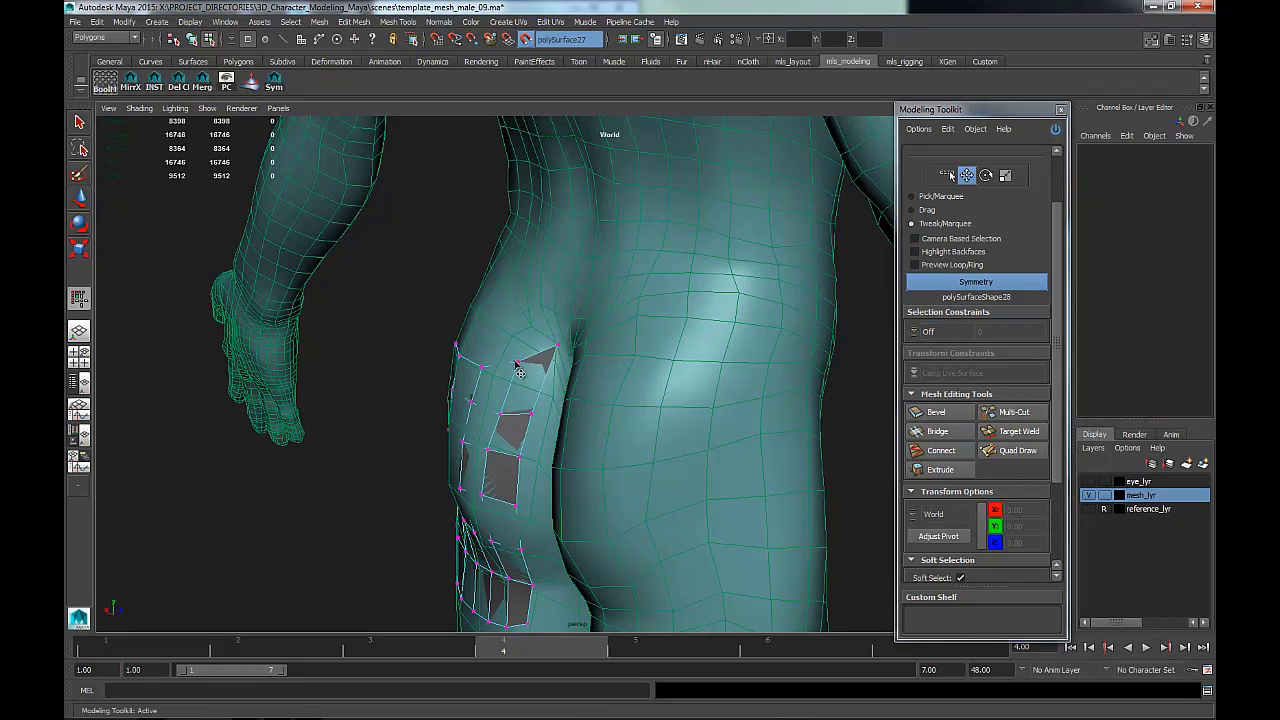
left_click(527, 344)
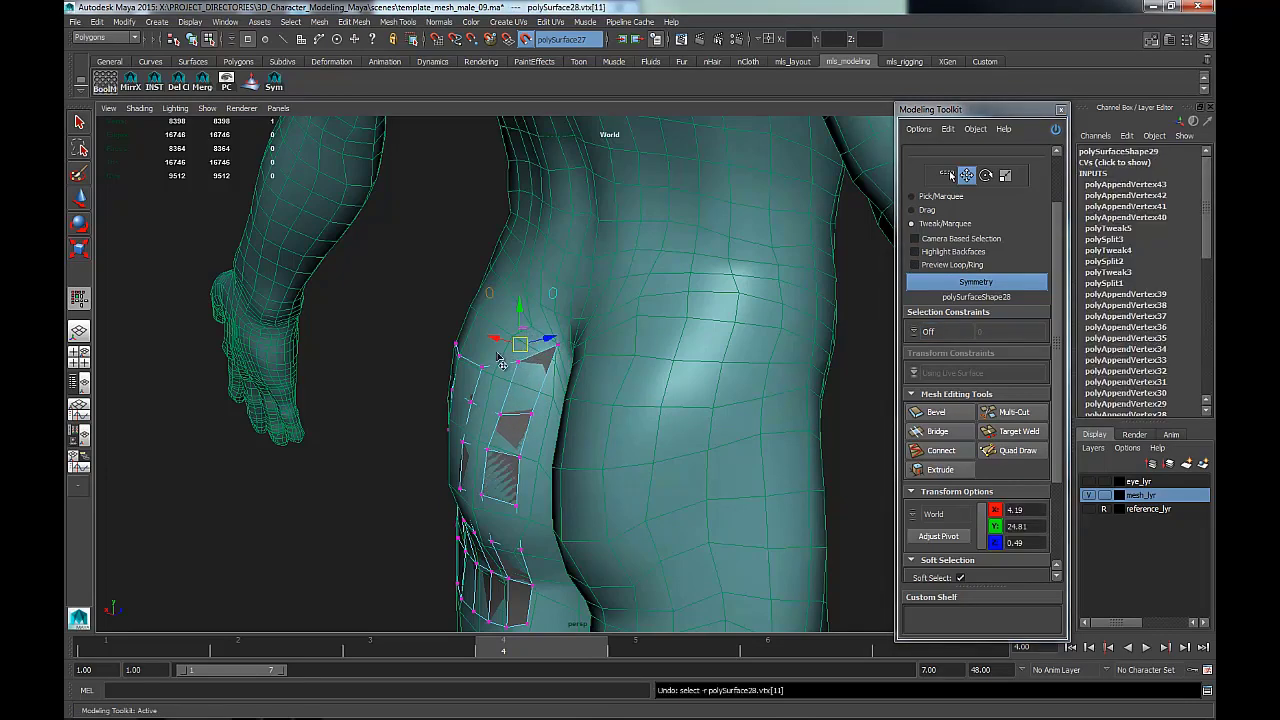
left_click_drag(535, 350, 577, 347)
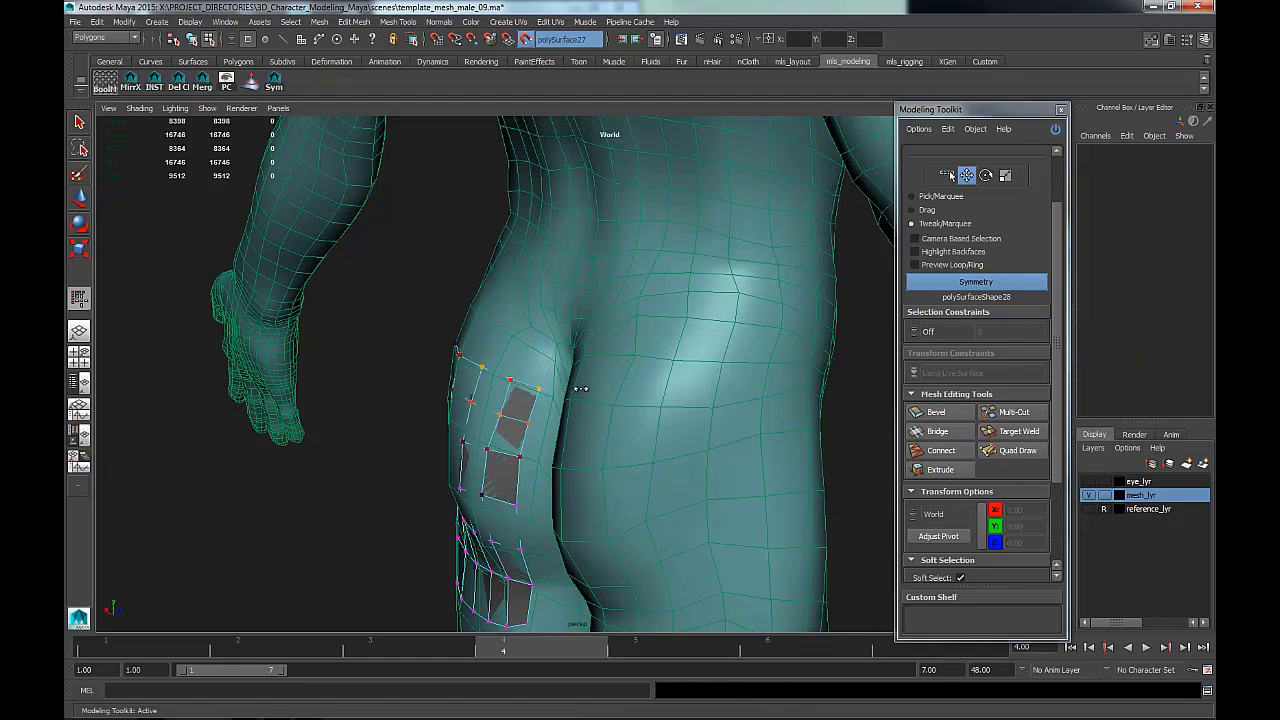
left_click_drag(516, 392, 676, 262)
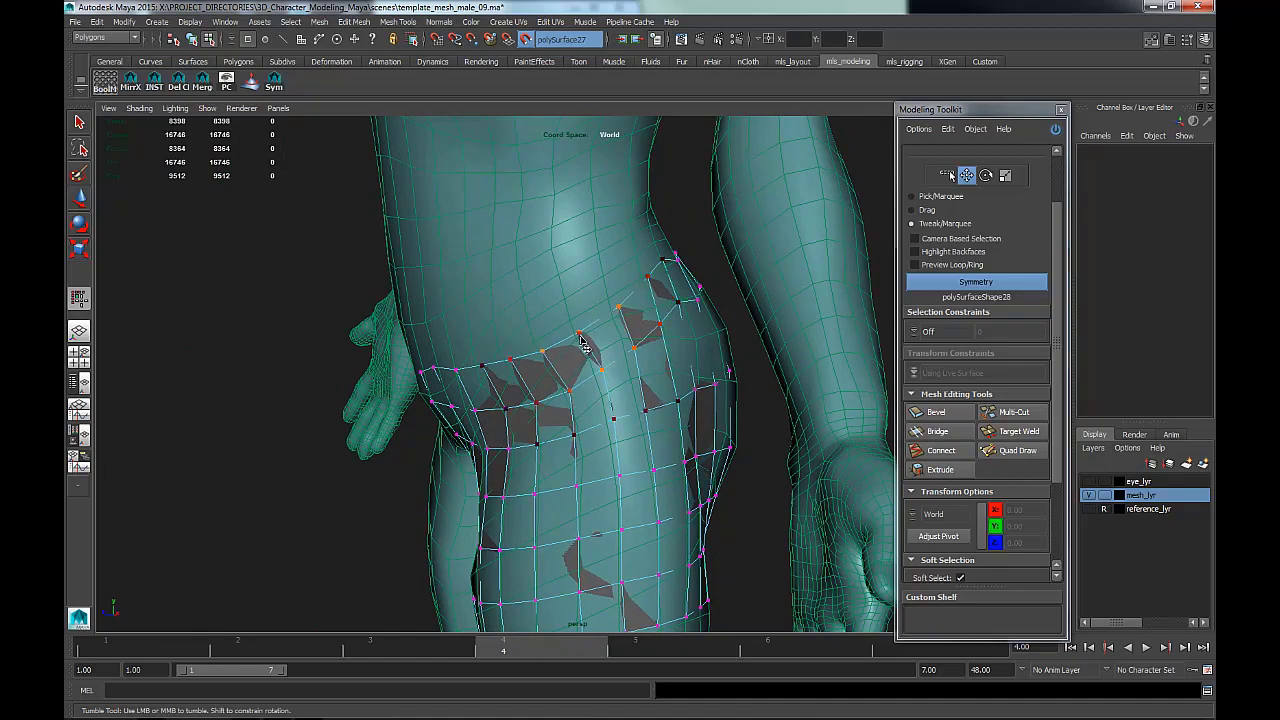
- Raise the top-edge vertices, lower the upper-left one, and adjust vertices along the thigh patch
left_click_drag(655, 330, 648, 310)
left_click_drag(511, 360, 591, 320, "alt")
left_click_drag(473, 346, 475, 358)
left_click(583, 318)
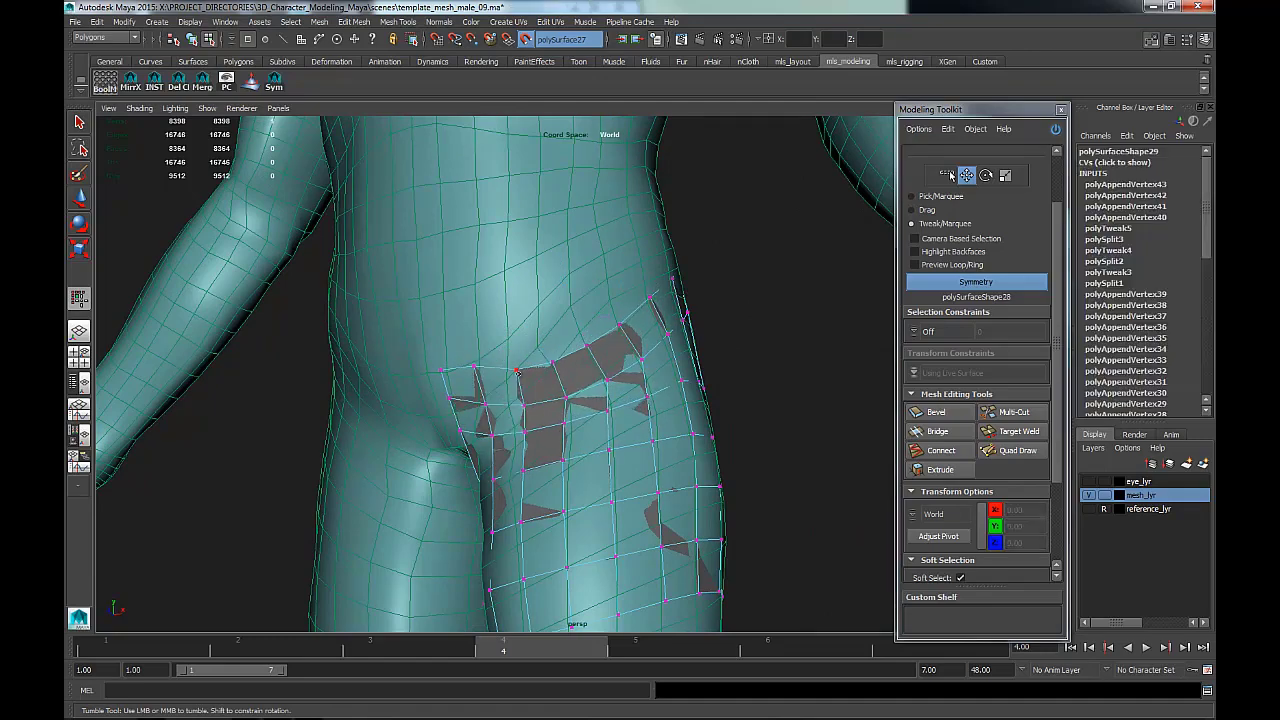
left_click_drag(550, 358, 525, 305, "alt")
left_click(556, 344)
middle_click_drag(525, 305, 521, 298, "alt")
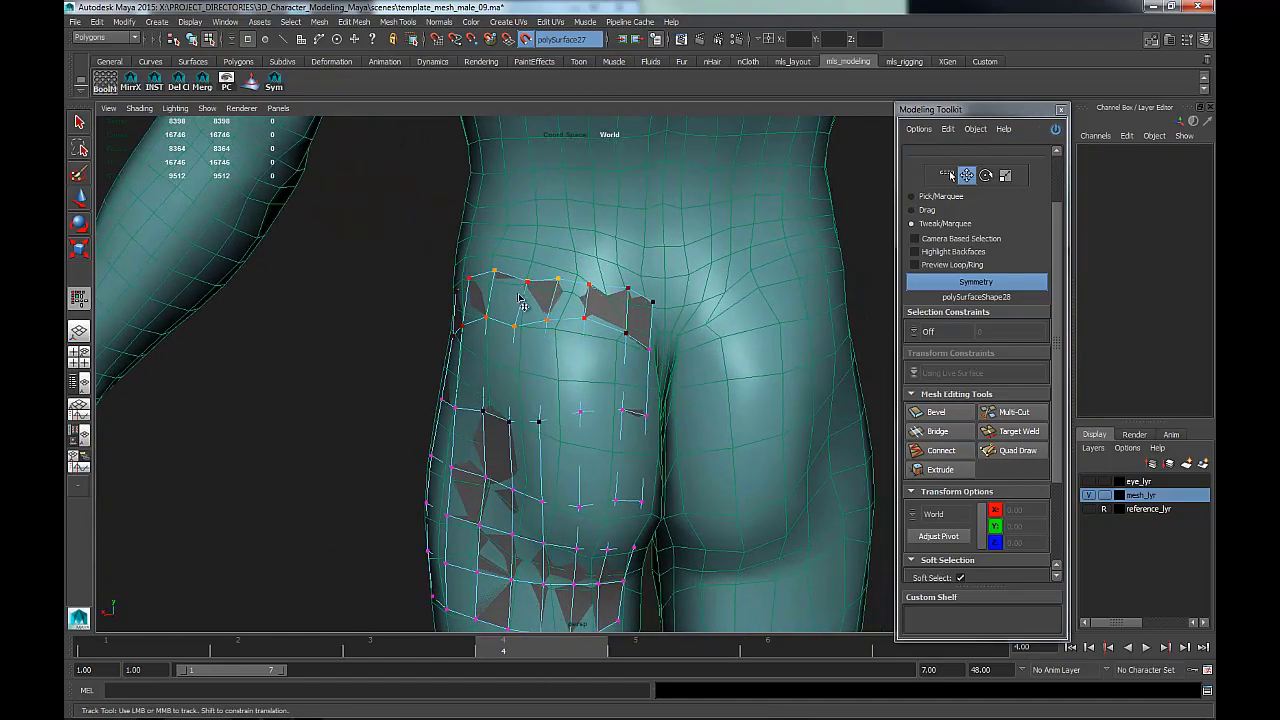
left_click_drag(521, 298, 623, 349, "alt")
left_click(538, 288)
- In front view, add new faces along the thigh's outer edge
middle_click_drag(623, 349, 687, 372, "alt")
key("space")
left_click_drag(687, 372, 682, 386)
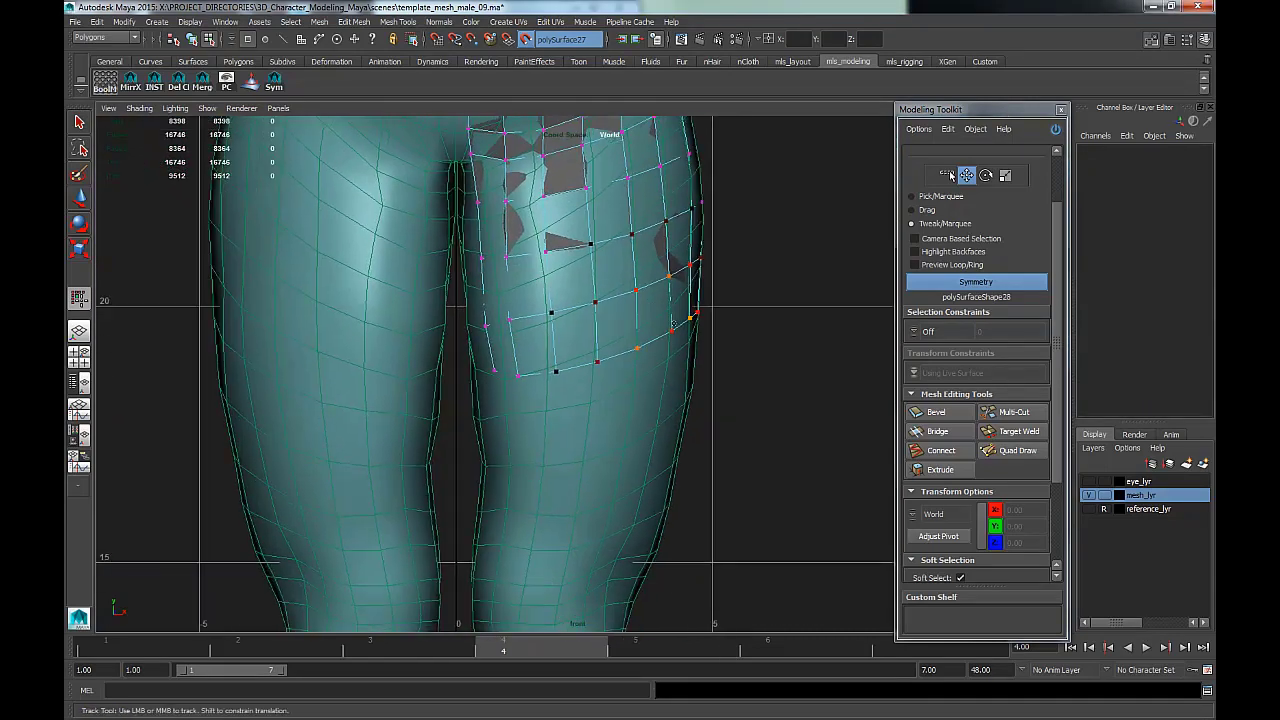
left_click(697, 350)
left_click(697, 350)
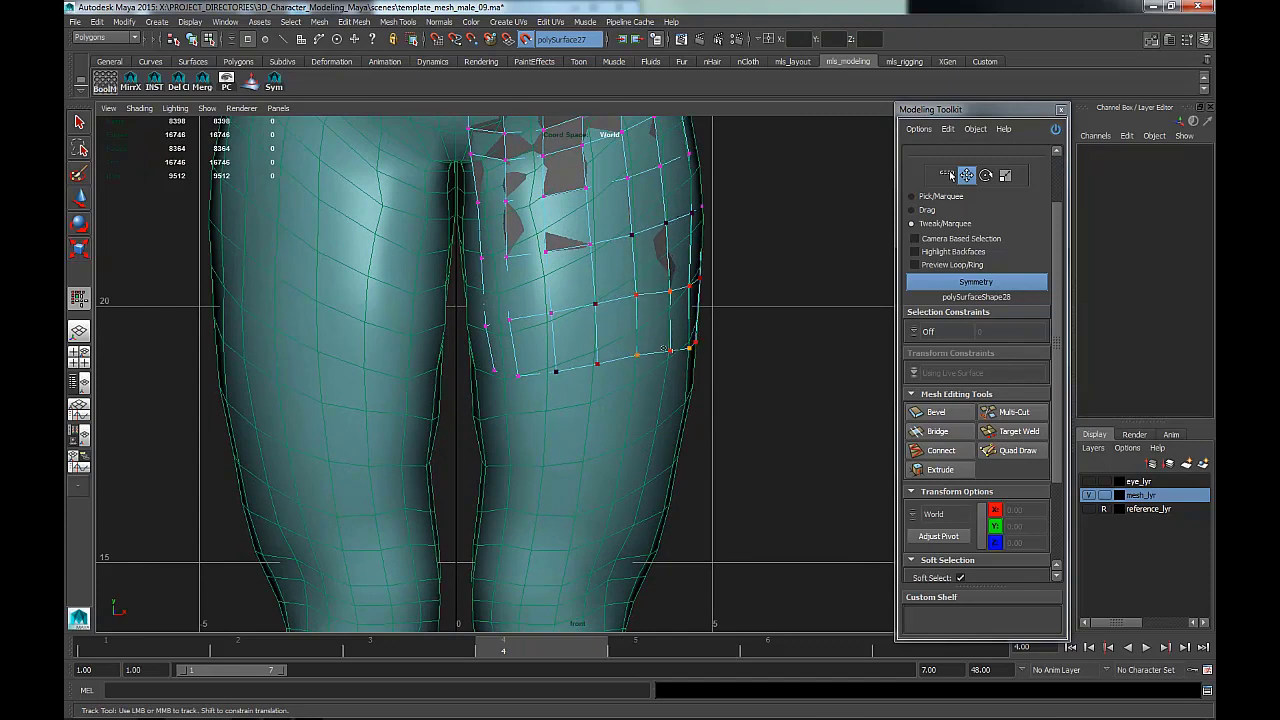
left_click(641, 360, "shift")
left_click(694, 337)
left_click(694, 294, "shift")
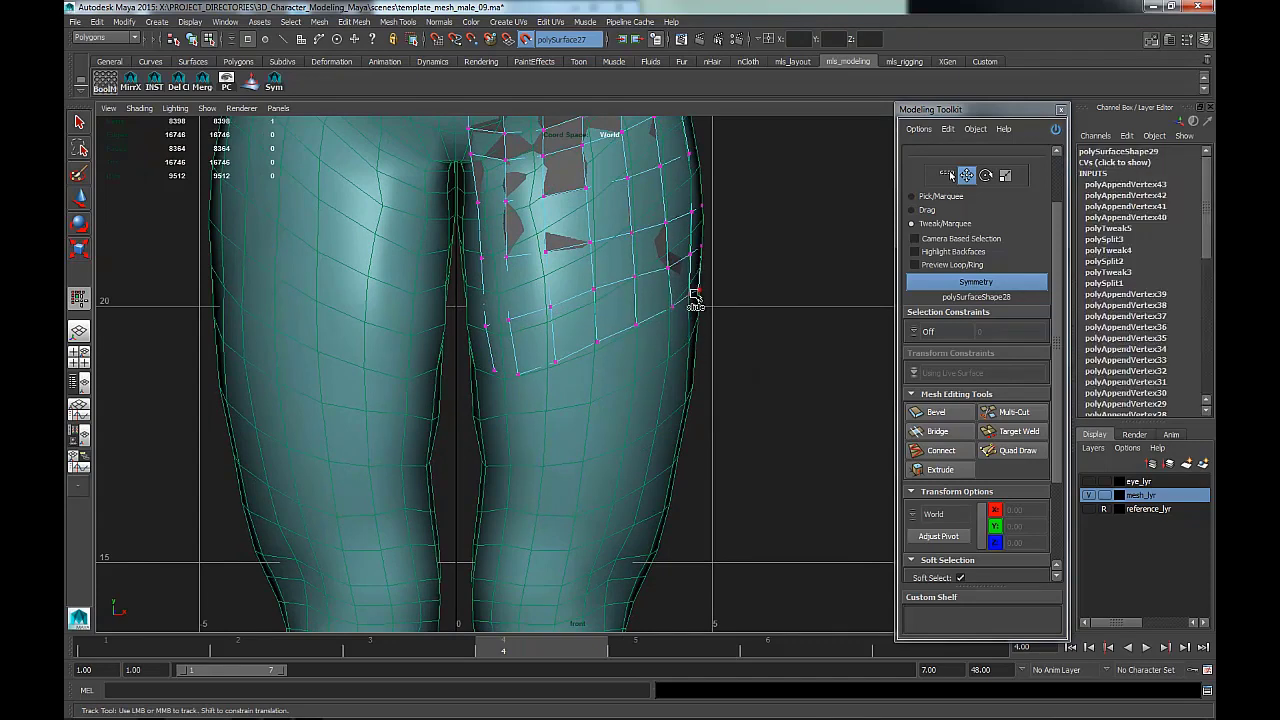
left_click(694, 294)
left_click_drag(545, 290, 547, 305)
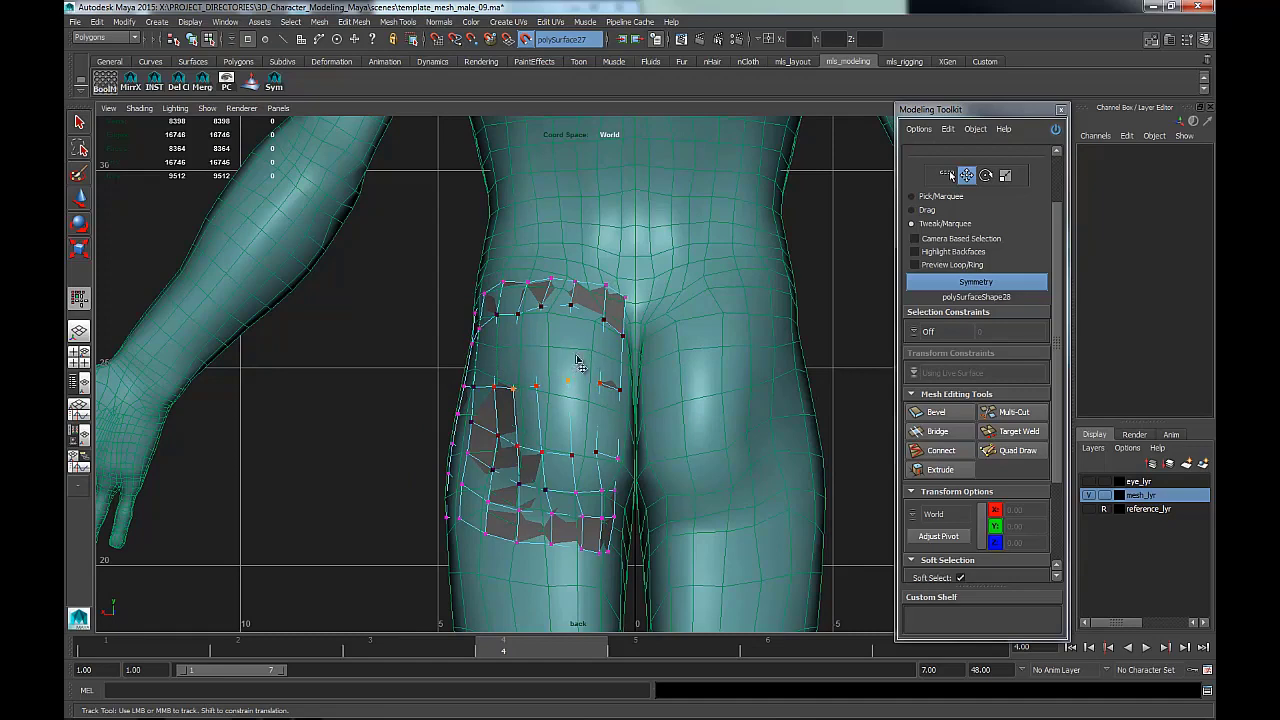
- Nudge the patch's middle and lower-middle row vertices upward into place
left_click_drag(558, 387, 556, 378)
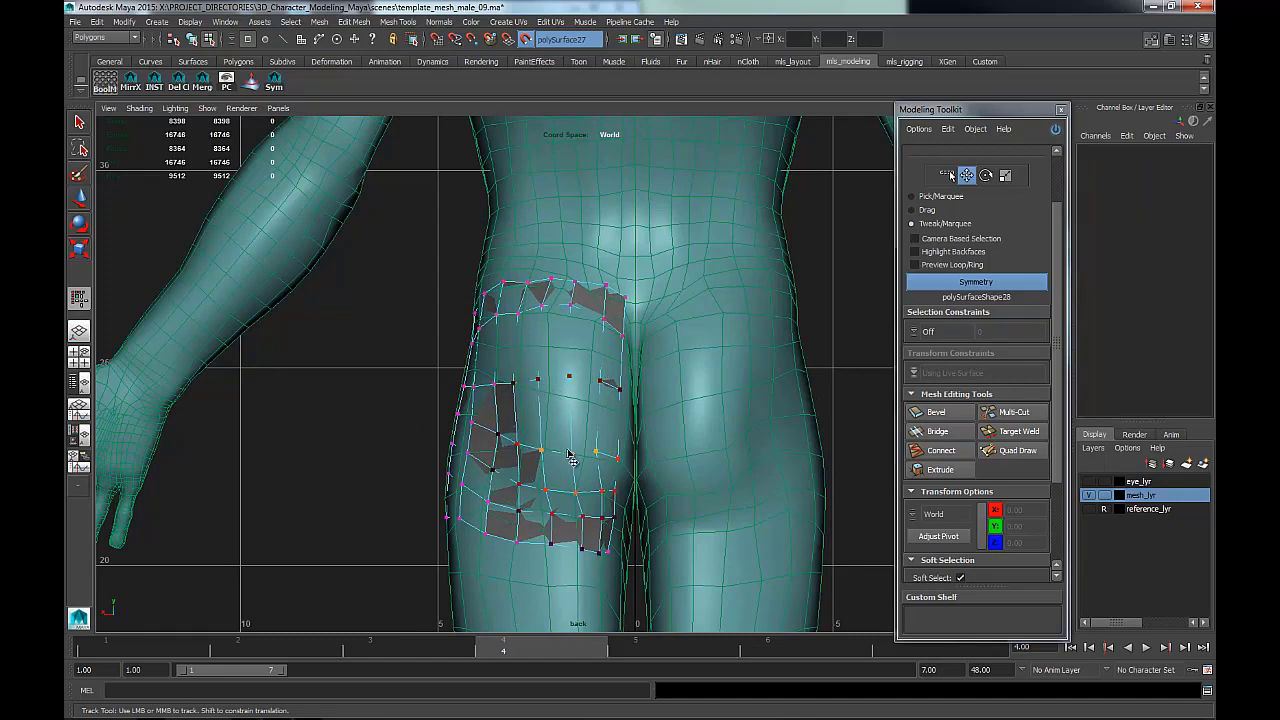
left_click_drag(570, 457, 530, 419)
key("space")
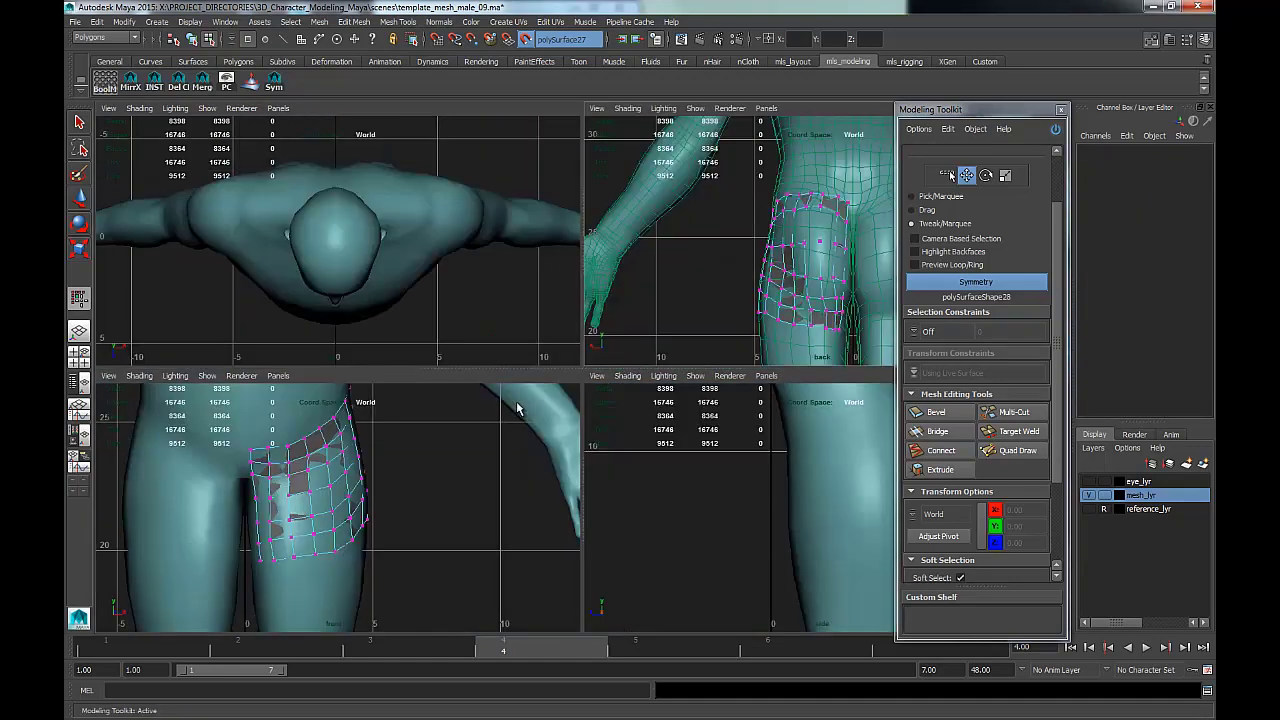
key("space")
left_click_drag(600, 363, 545, 381, "alt")
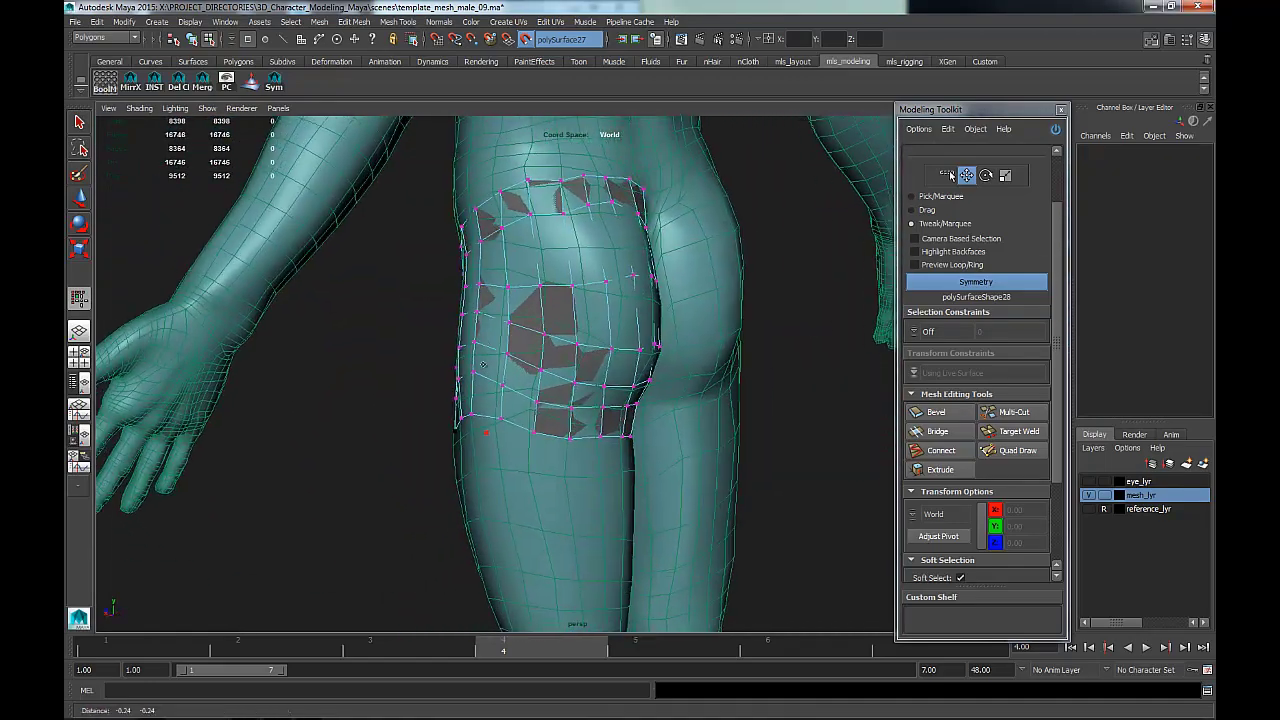
right_click_drag(545, 381, 572, 379, "alt")
middle_click_drag(572, 378, 566, 314, "alt")
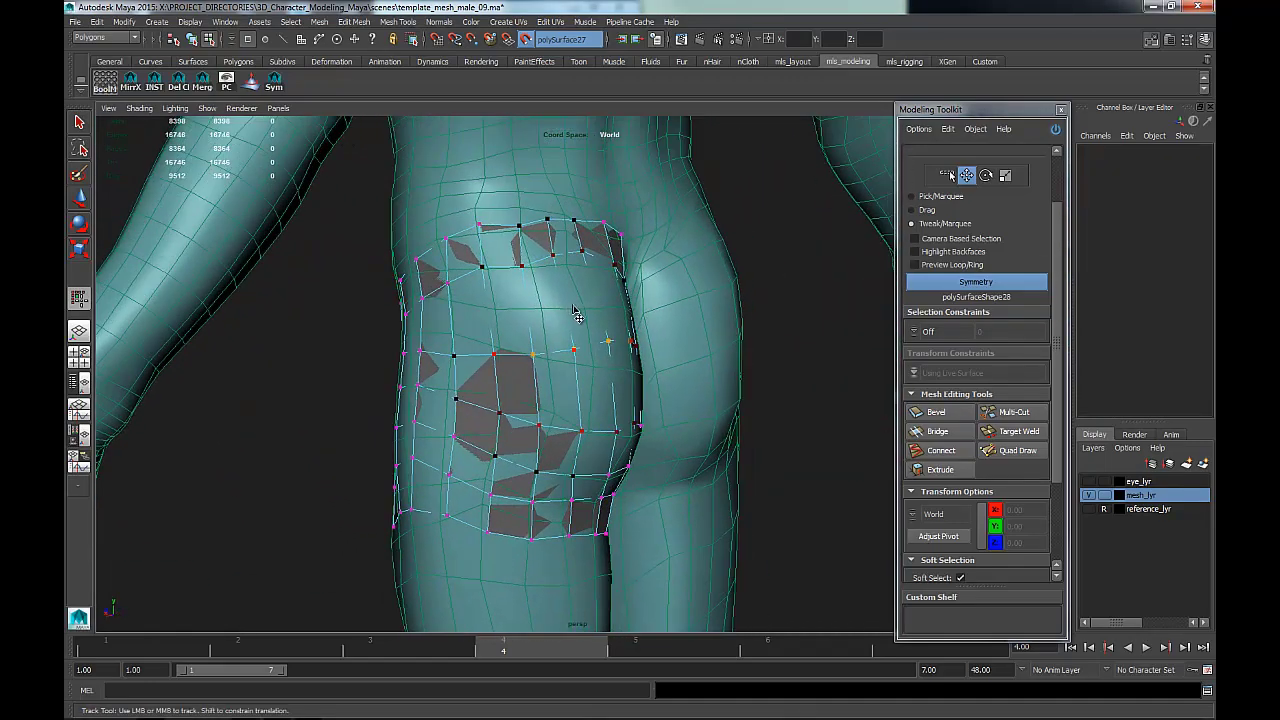
- Return to Quad Draw and insert an edge loop across the hip patch
key("ctrl+shift+q")
left_click(566, 303, "ctrl")
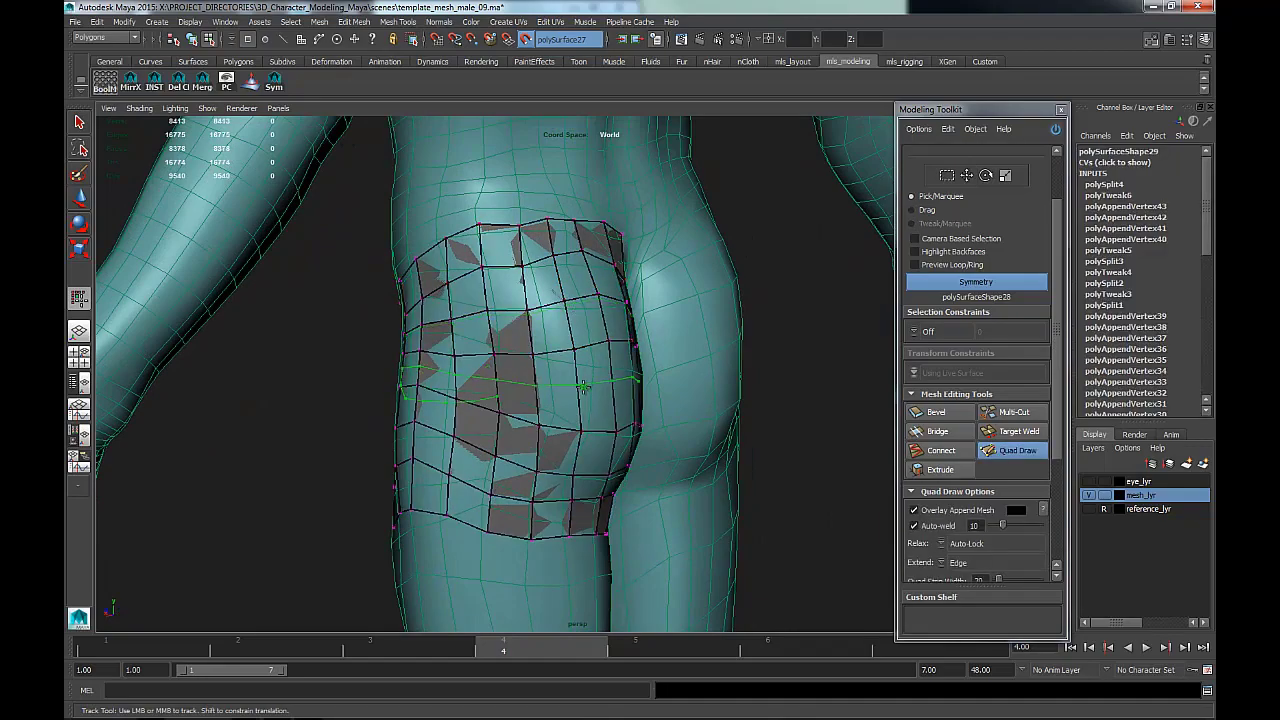
mouse_move(566, 303)
left_mouse_down("alt")
mouse_move(451, 286)
mouse_move(760, 286)
mouse_move(840, 272)
left_mouse_up("alt")
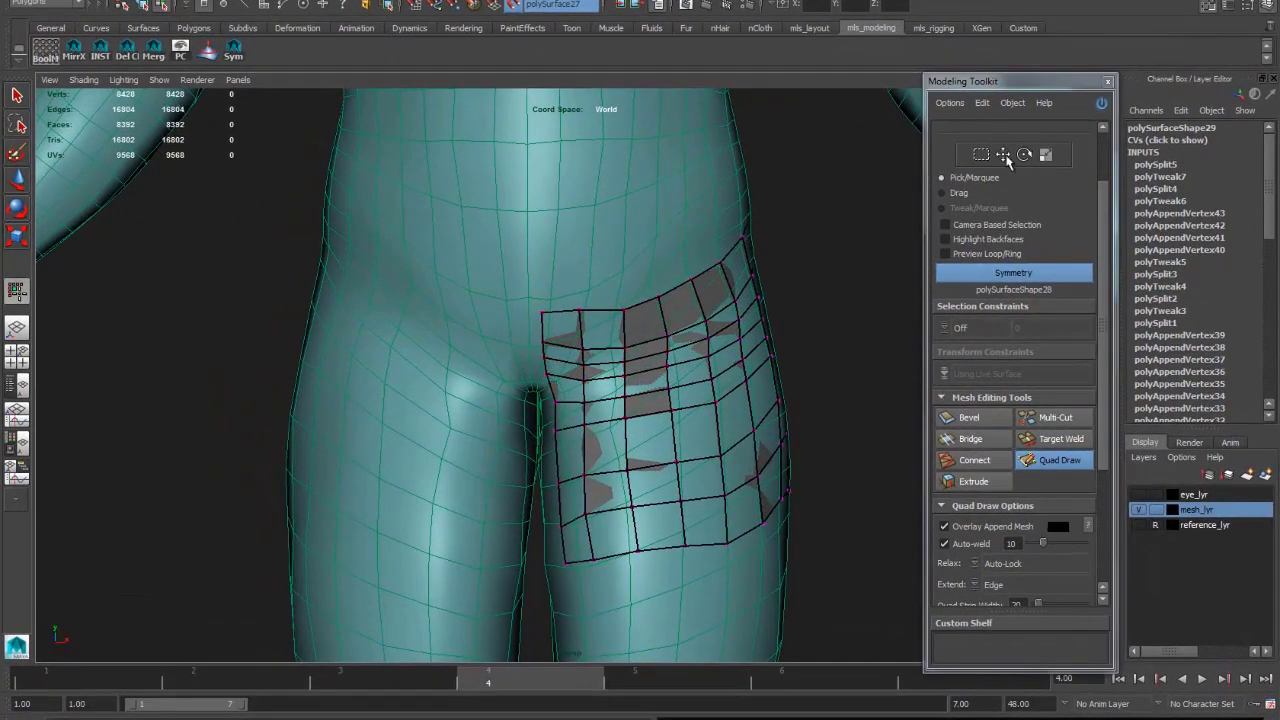
left_click(1003, 155)
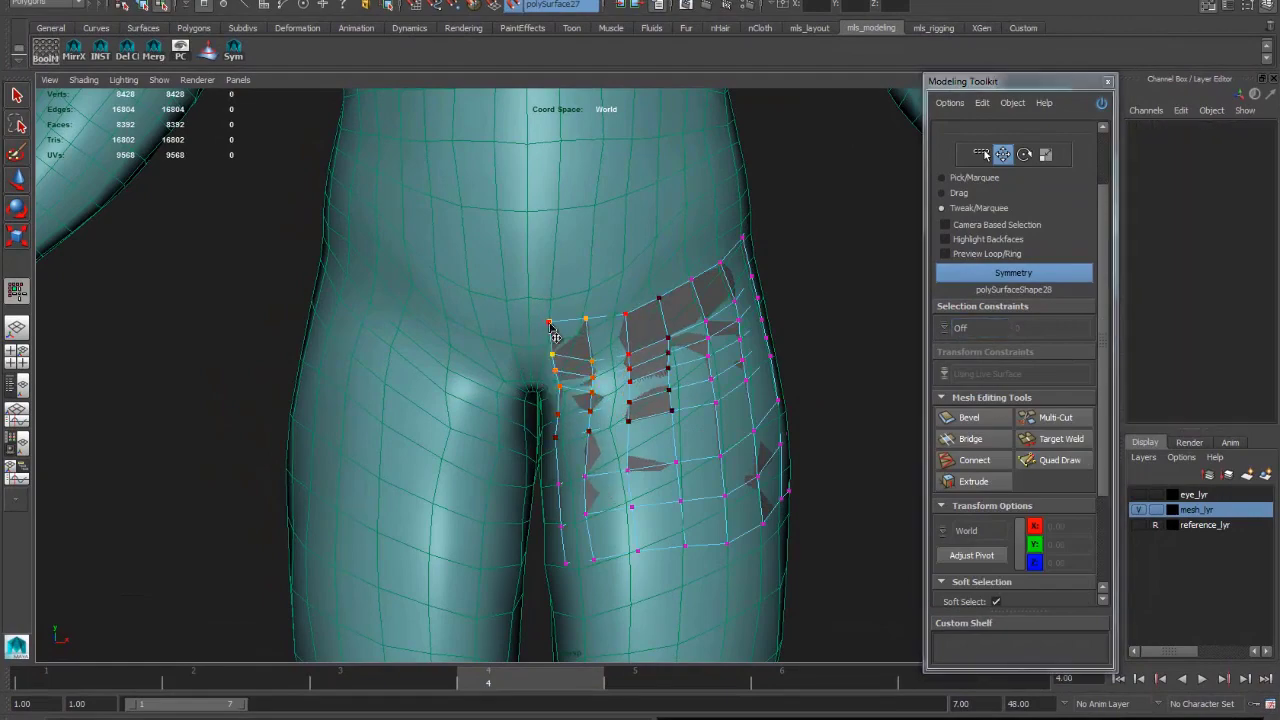
mouse_move(549, 383)
left_mouse_down("alt")
mouse_move(500, 360)
mouse_move(565, 293)
mouse_move(508, 290)
mouse_move(577, 284)
left_mouse_up("alt")
key("q")
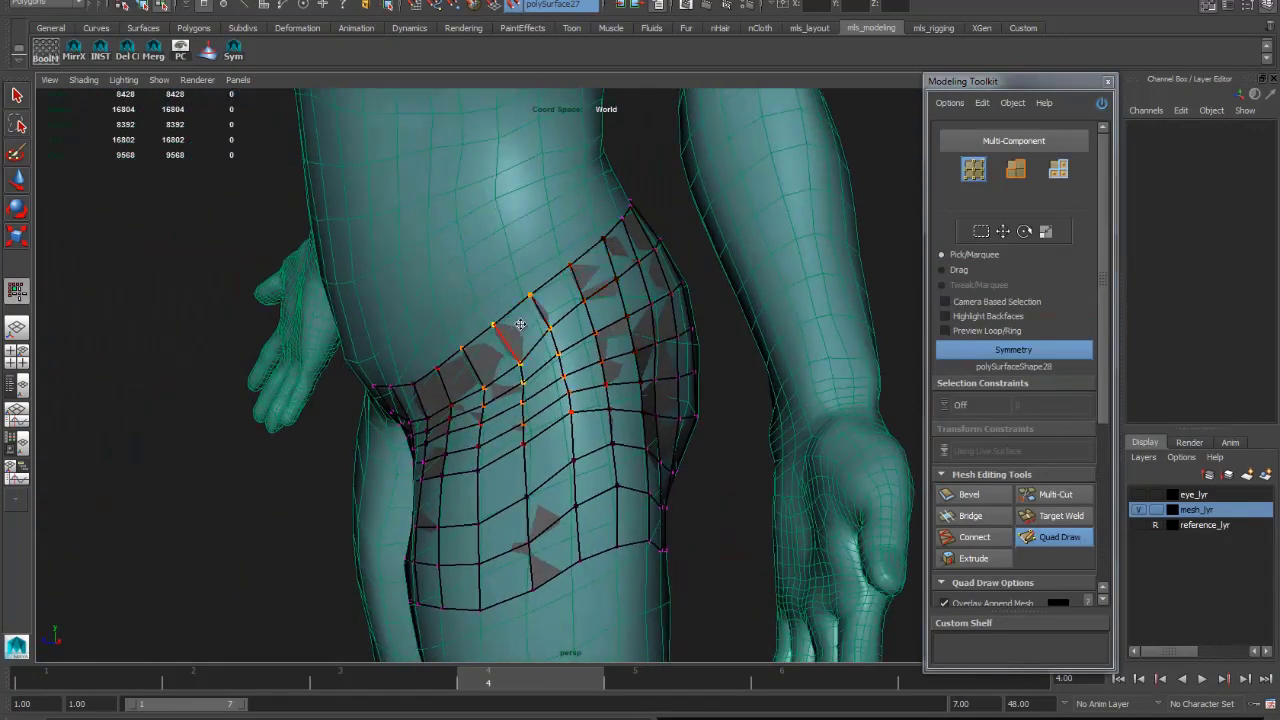
- Relax the quads across the hip patch, inner thigh and buttock
left_click_drag(520, 325, 608, 320, "alt")
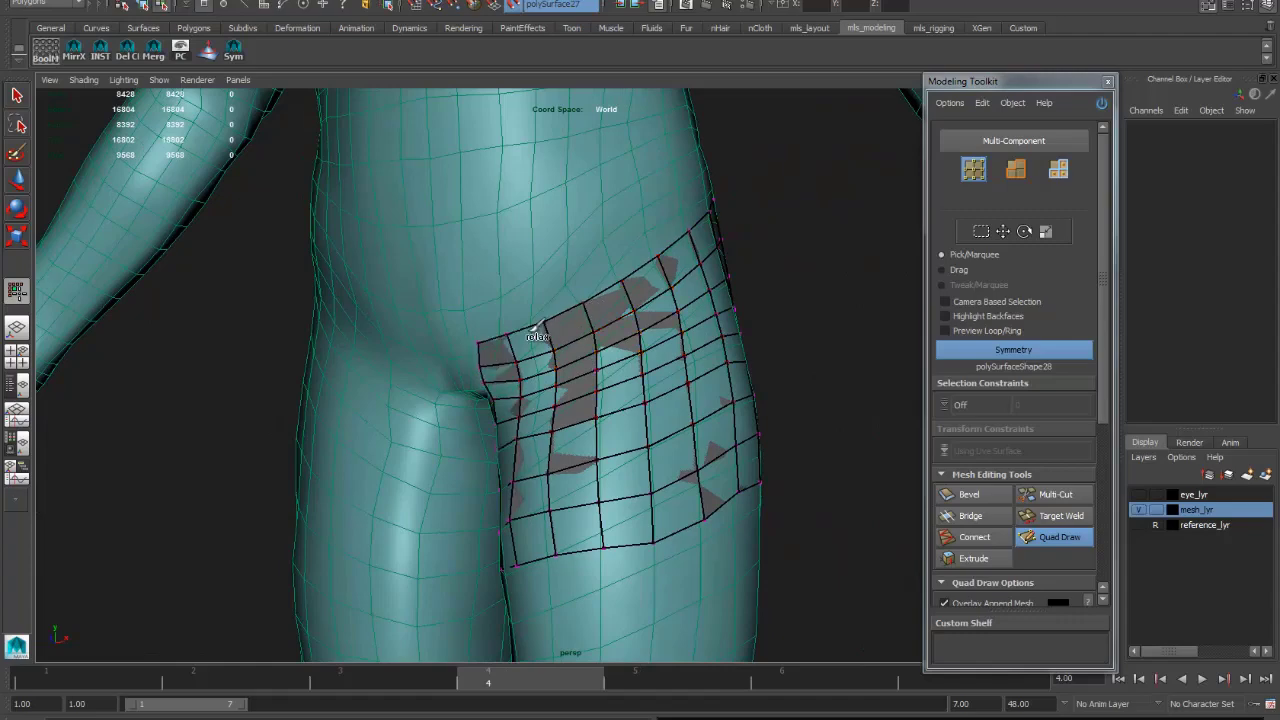
mouse_move(535, 330)
left_mouse_down("alt")
mouse_move(583, 412)
mouse_move(628, 397)
left_mouse_up("alt")
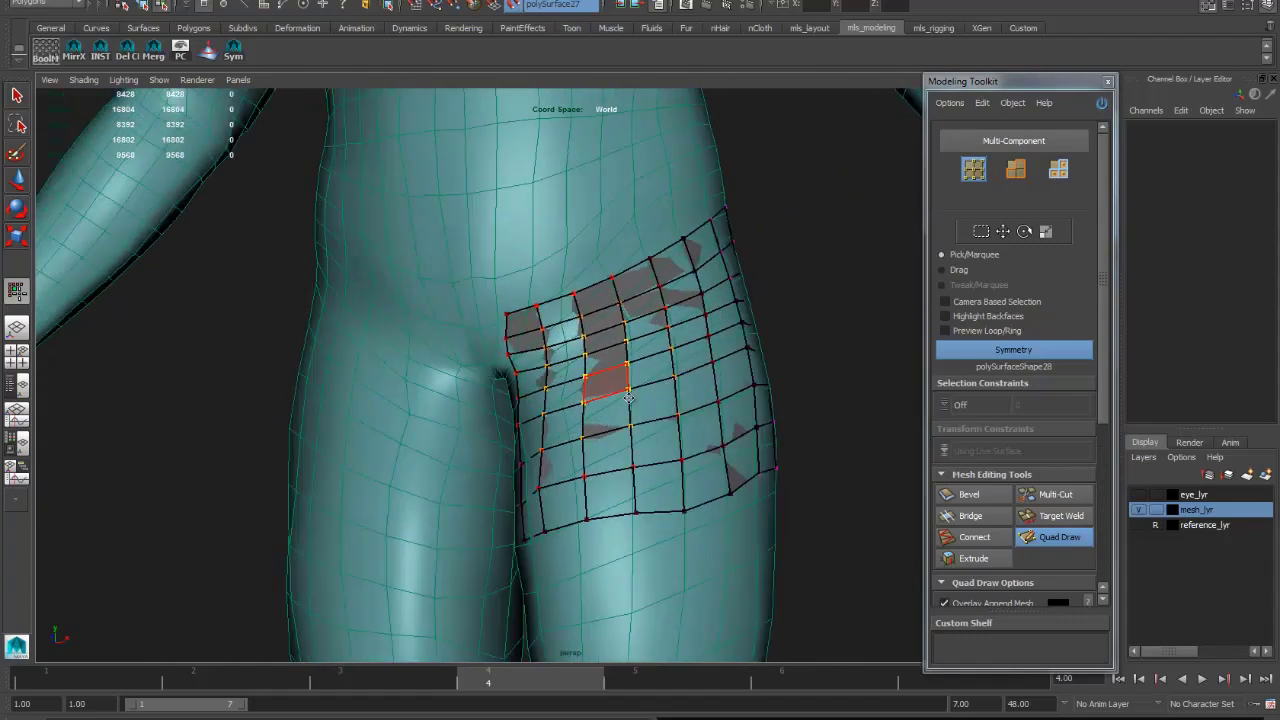
mouse_move(742, 467)
left_mouse_down("alt")
mouse_move(668, 497)
mouse_move(482, 486)
left_mouse_up("alt")
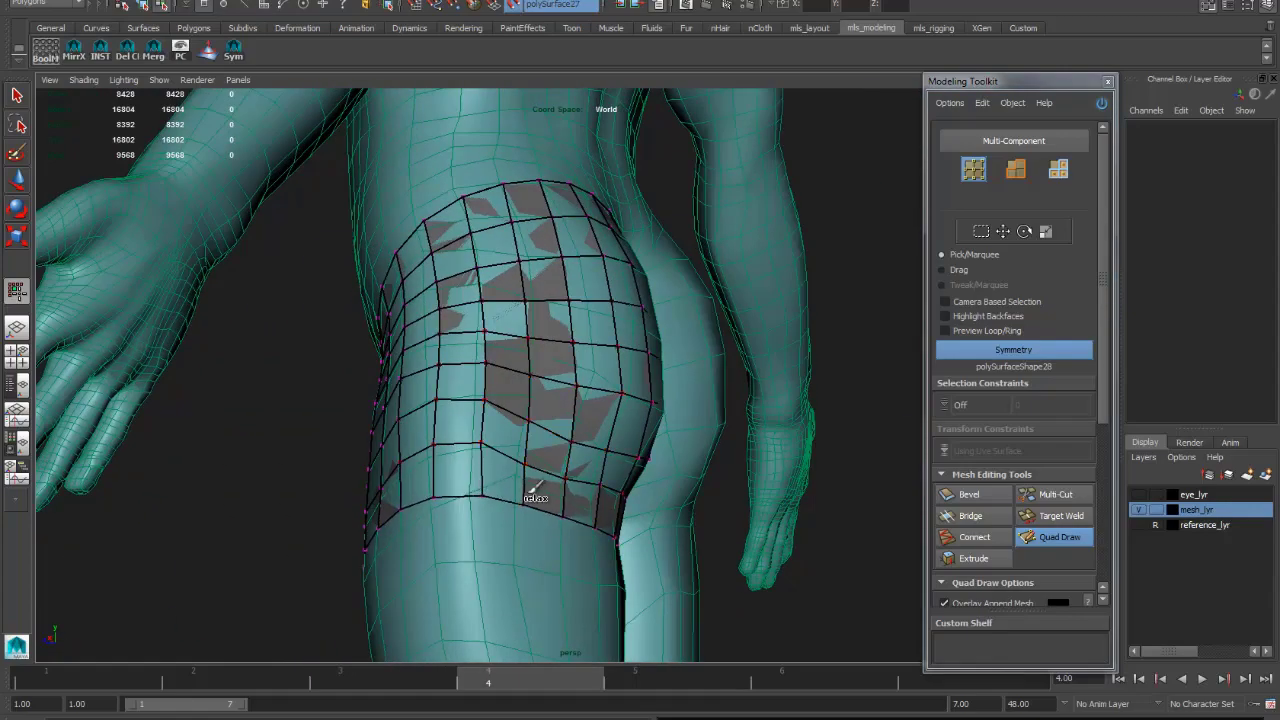
mouse_move(553, 390)
left_mouse_down("alt")
mouse_move(512, 436)
mouse_move(530, 470)
mouse_move(517, 361)
mouse_move(560, 350)
mouse_move(657, 375)
mouse_move(531, 426)
left_mouse_up("alt")
left_click_drag(561, 380, 697, 474, "alt")
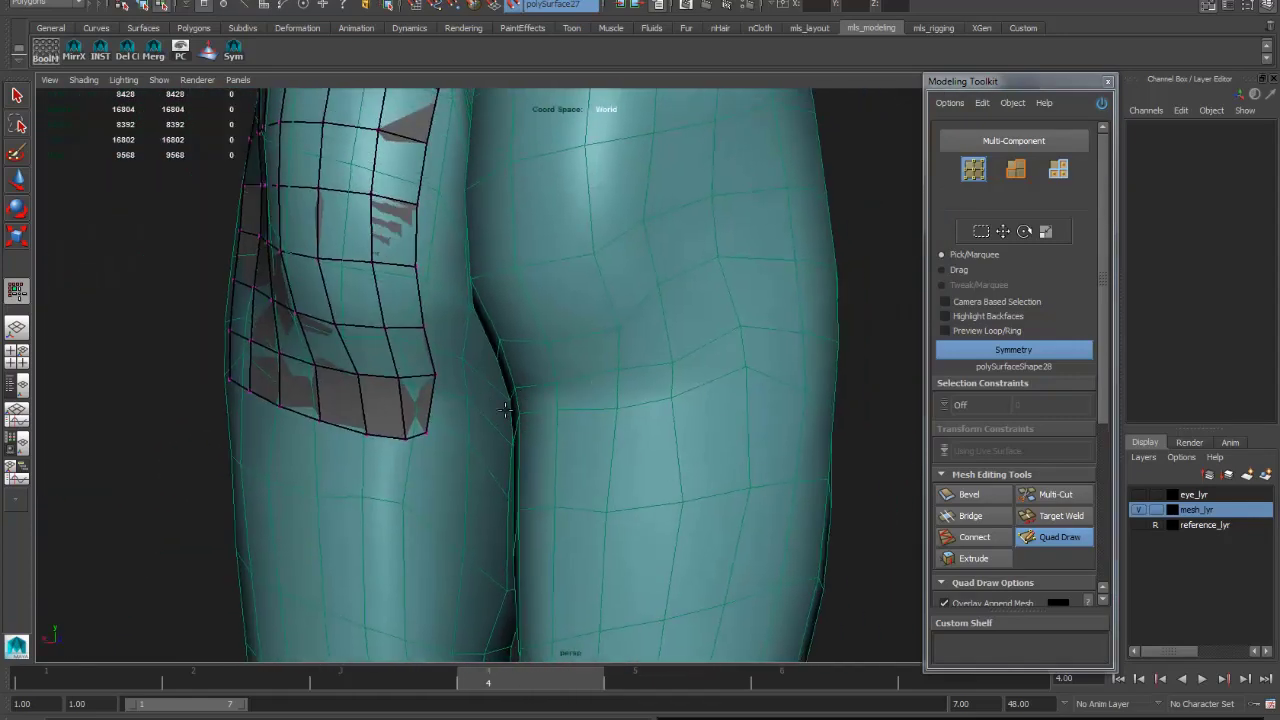
- Add two quads in the thigh-buttock crease and insert an edge loop through the patch
left_click(463, 410, "shift")
mouse_move(463, 410)
left_mouse_down("alt")
mouse_move(566, 409)
mouse_move(509, 420)
mouse_move(609, 466)
mouse_move(409, 466)
mouse_move(509, 440)
mouse_move(408, 426)
mouse_move(508, 428)
mouse_move(575, 402)
mouse_move(569, 418)
mouse_move(582, 368)
mouse_move(589, 423)
mouse_move(600, 362)
mouse_move(737, 366)
mouse_move(671, 394)
mouse_move(595, 376)
mouse_move(670, 405)
mouse_move(734, 409)
mouse_move(725, 430)
mouse_move(716, 441)
mouse_move(657, 357)
mouse_move(706, 360)
mouse_move(654, 423)
mouse_move(503, 423)
mouse_move(494, 391)
mouse_move(557, 351)
mouse_move(543, 335)
mouse_move(543, 289)
mouse_move(551, 296)
left_mouse_up("alt")
left_click(497, 425, "shift")
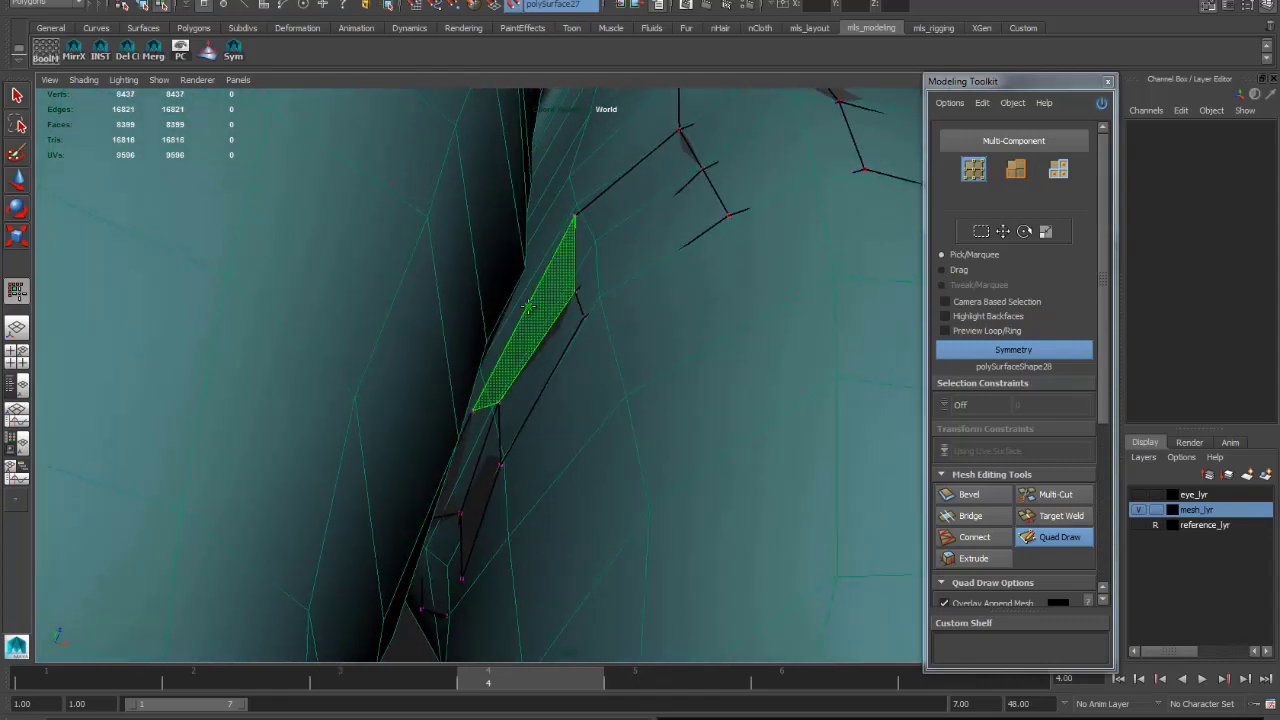
mouse_move(583, 284)
left_mouse_down("alt")
mouse_move(557, 306)
mouse_move(541, 403)
mouse_move(607, 446)
mouse_move(603, 420)
mouse_move(517, 420)
mouse_move(594, 290)
mouse_move(623, 366)
mouse_move(617, 306)
mouse_move(567, 312)
mouse_move(563, 297)
mouse_move(737, 323)
mouse_move(680, 391)
mouse_move(709, 422)
mouse_move(632, 355)
left_mouse_up("alt")
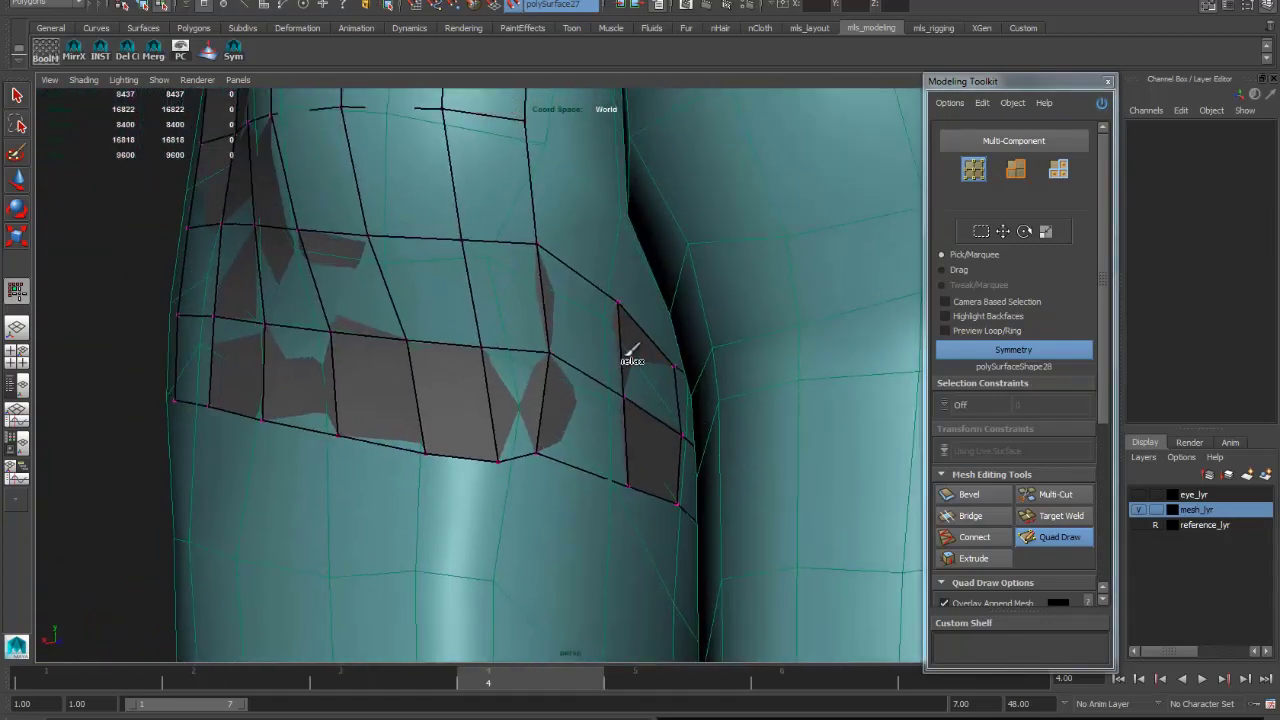
mouse_move(644, 405)
left_mouse_down("alt")
mouse_move(637, 346)
mouse_move(692, 362)
mouse_move(555, 373)
mouse_move(600, 354)
mouse_move(591, 383)
mouse_move(623, 410)
mouse_move(376, 448)
left_mouse_up("alt")
left_click(553, 362, "ctrl")
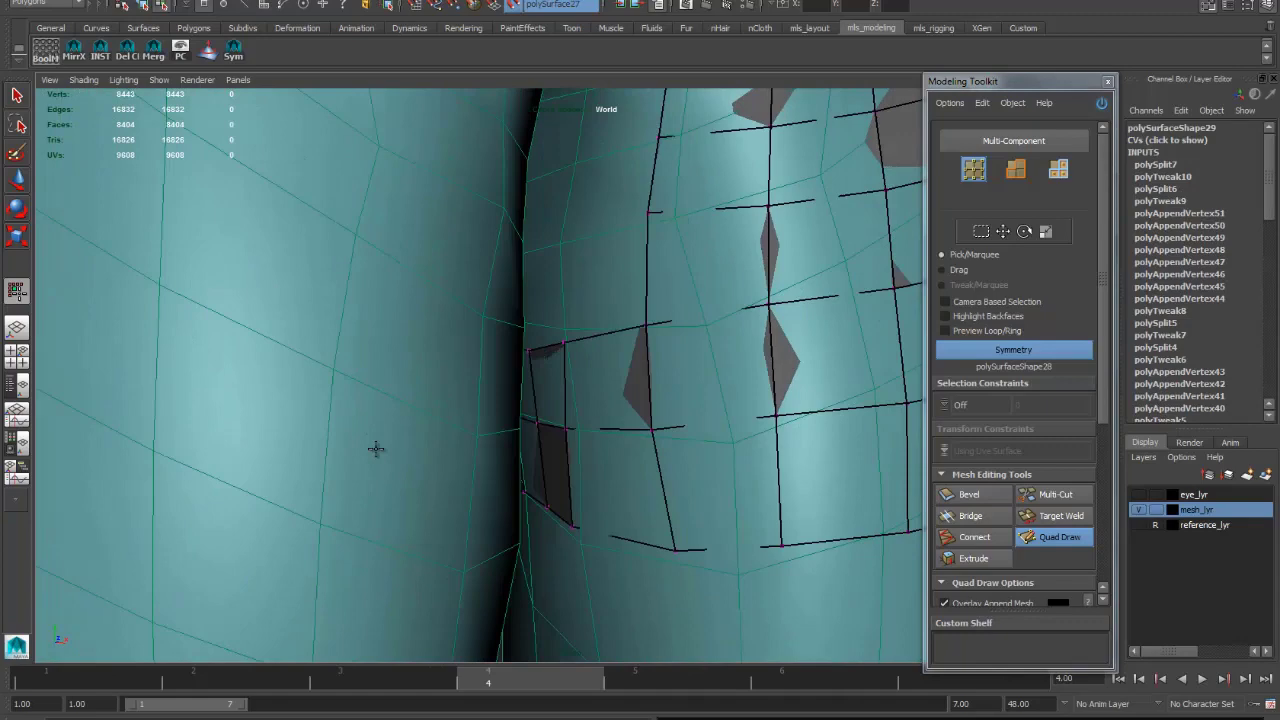
- Insert two more edge loops across the thigh band of the patch
left_click(591, 424, "ctrl")
left_click_drag(591, 424, 588, 349, "alt")
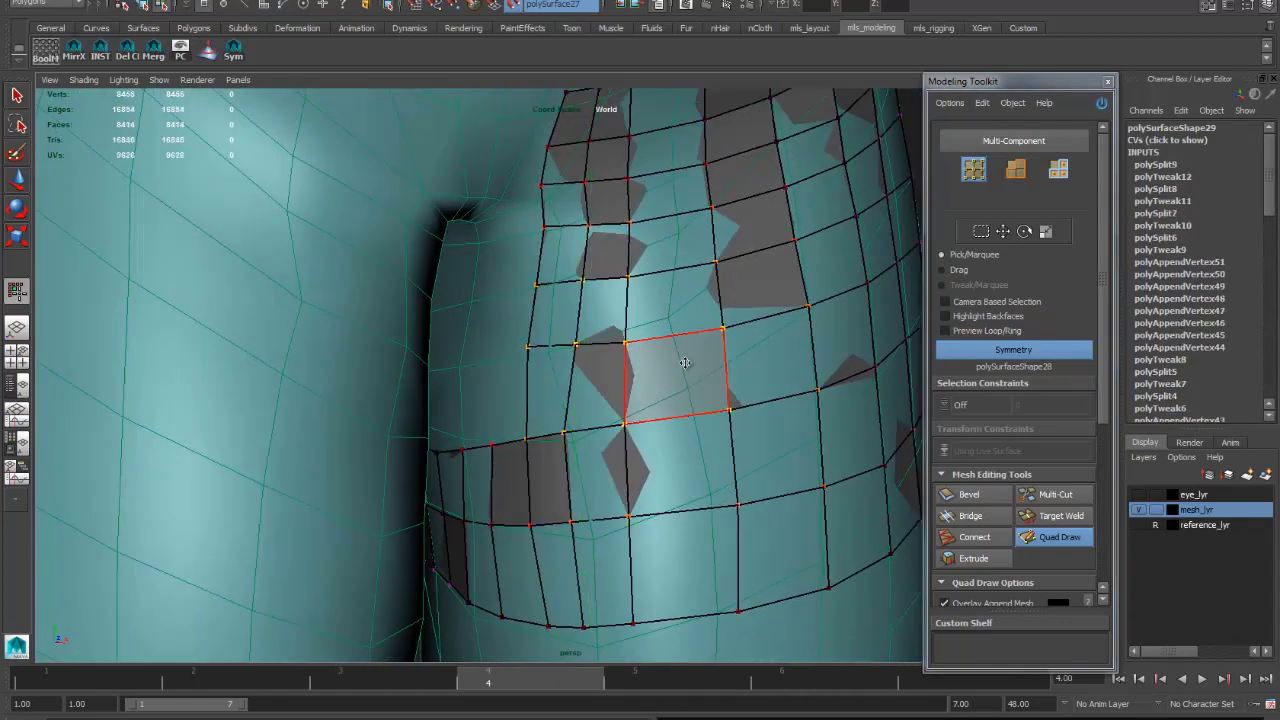
left_click_drag(685, 362, 513, 406, "alt")
left_click(607, 425, "ctrl")
left_click_drag(607, 425, 620, 298, "alt")
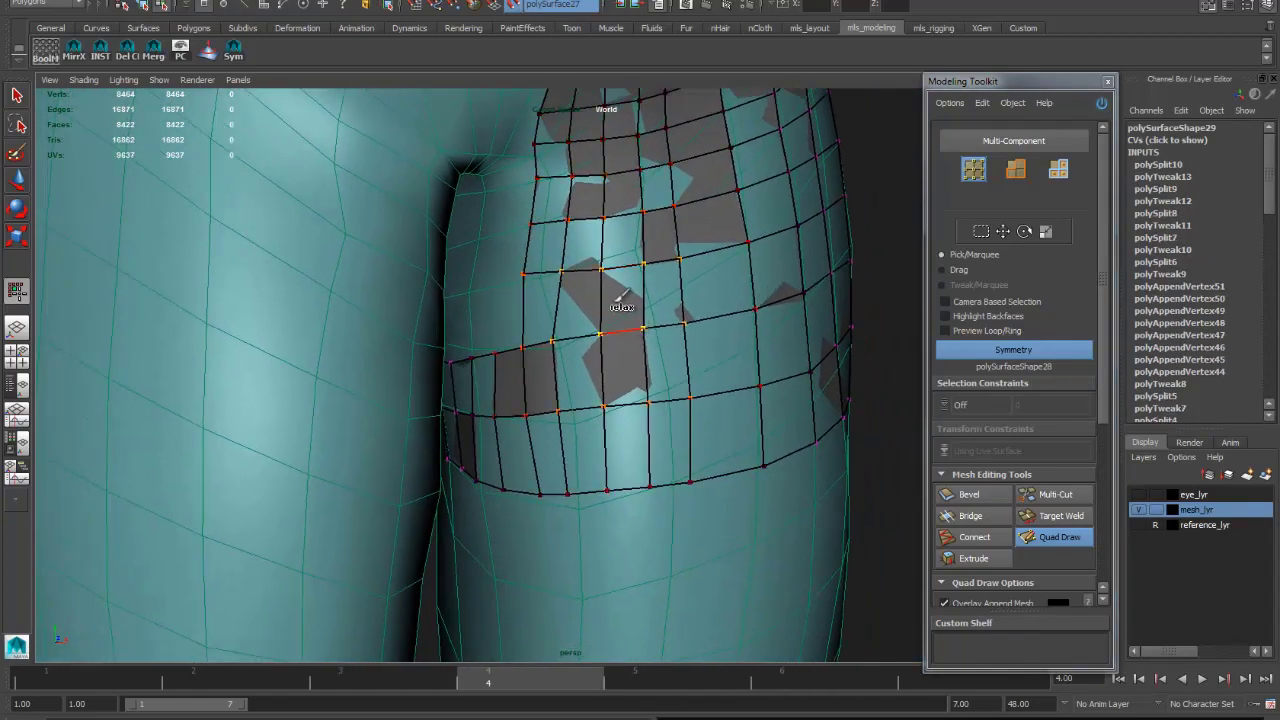
left_click_drag(601, 242, 659, 383, "alt")
- Add faces to close a gap near the crease at the back of the patch
middle_click_drag(519, 330, 583, 405, "alt")
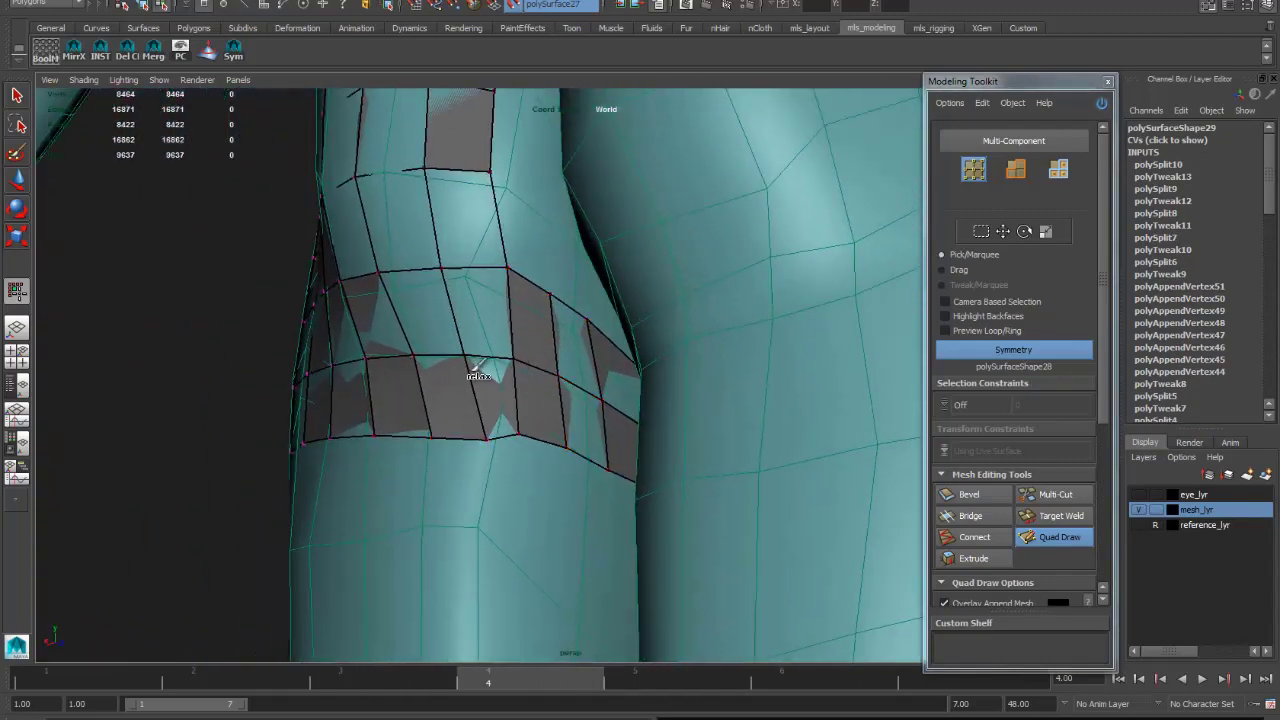
mouse_move(519, 380)
left_mouse_down("alt")
mouse_move(805, 365)
mouse_move(602, 346)
mouse_move(533, 242)
left_mouse_up("alt")
mouse_move(609, 357)
left_mouse_down("alt")
mouse_move(466, 397)
mouse_move(531, 320)
mouse_move(416, 332)
left_mouse_up("alt")
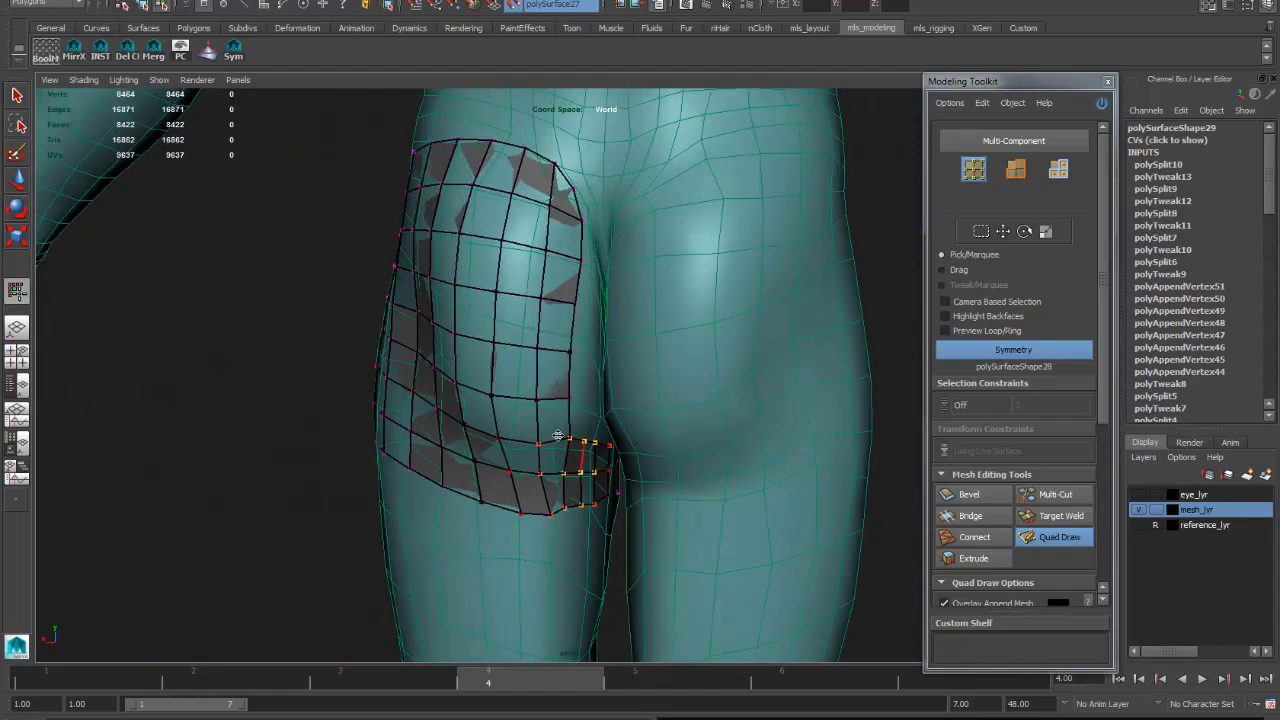
left_click_drag(558, 436, 680, 336, "alt")
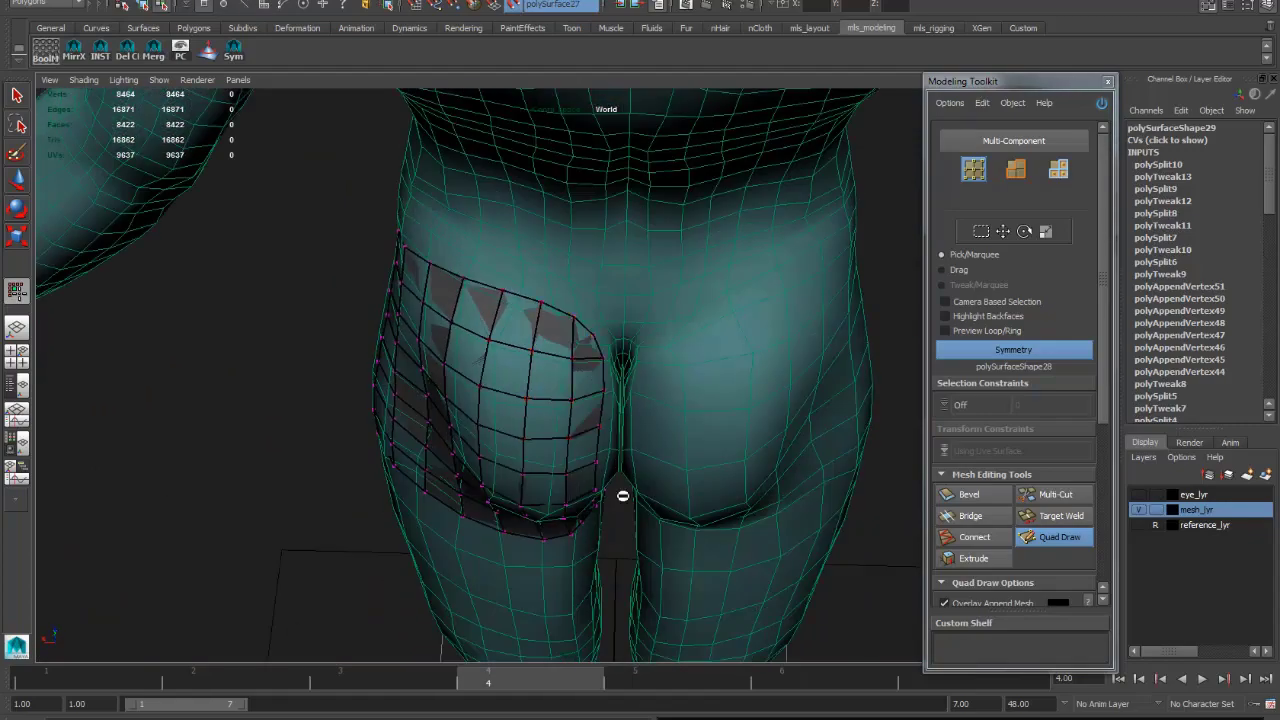
mouse_move(622, 495)
left_mouse_down("alt")
mouse_move(651, 423)
mouse_move(873, 451)
mouse_move(920, 443)
mouse_move(606, 331)
mouse_move(617, 366)
left_mouse_up("alt")
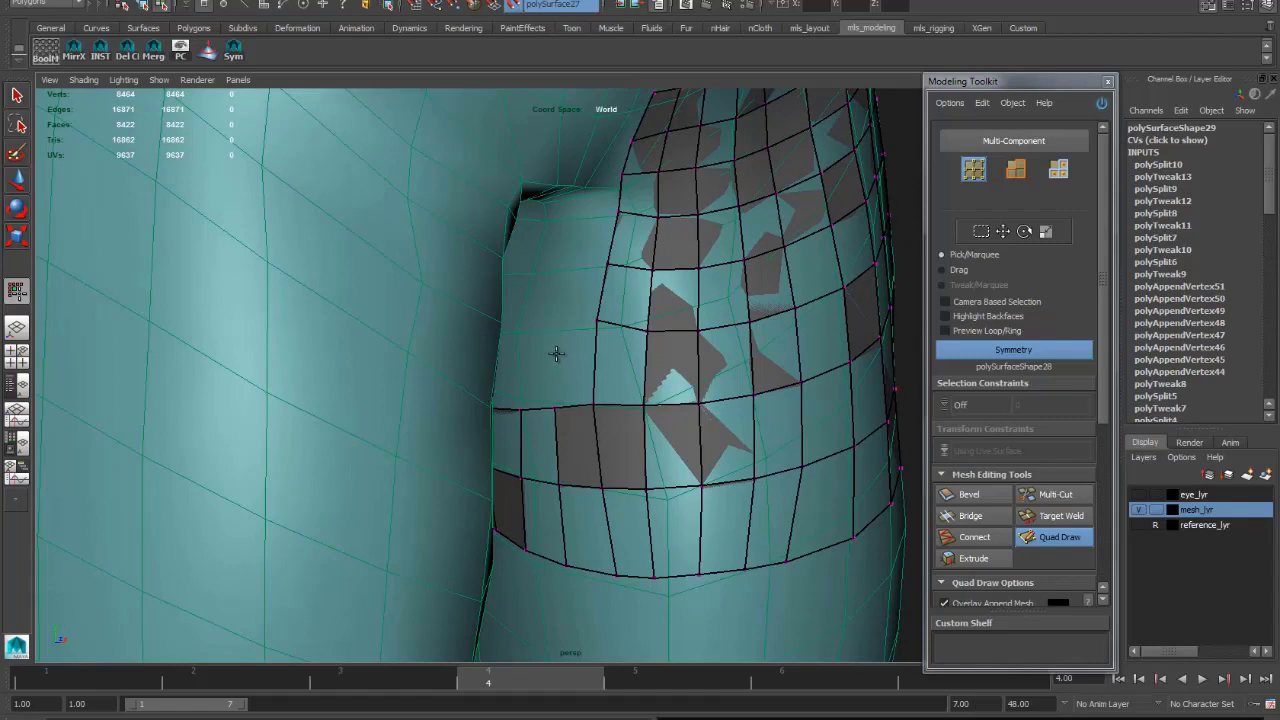
mouse_move(547, 353)
left_mouse_down("alt")
mouse_move(600, 326)
mouse_move(537, 360)
mouse_move(737, 349)
mouse_move(676, 368)
mouse_move(723, 443)
mouse_move(665, 404)
mouse_move(669, 421)
mouse_move(694, 402)
left_mouse_up("alt")
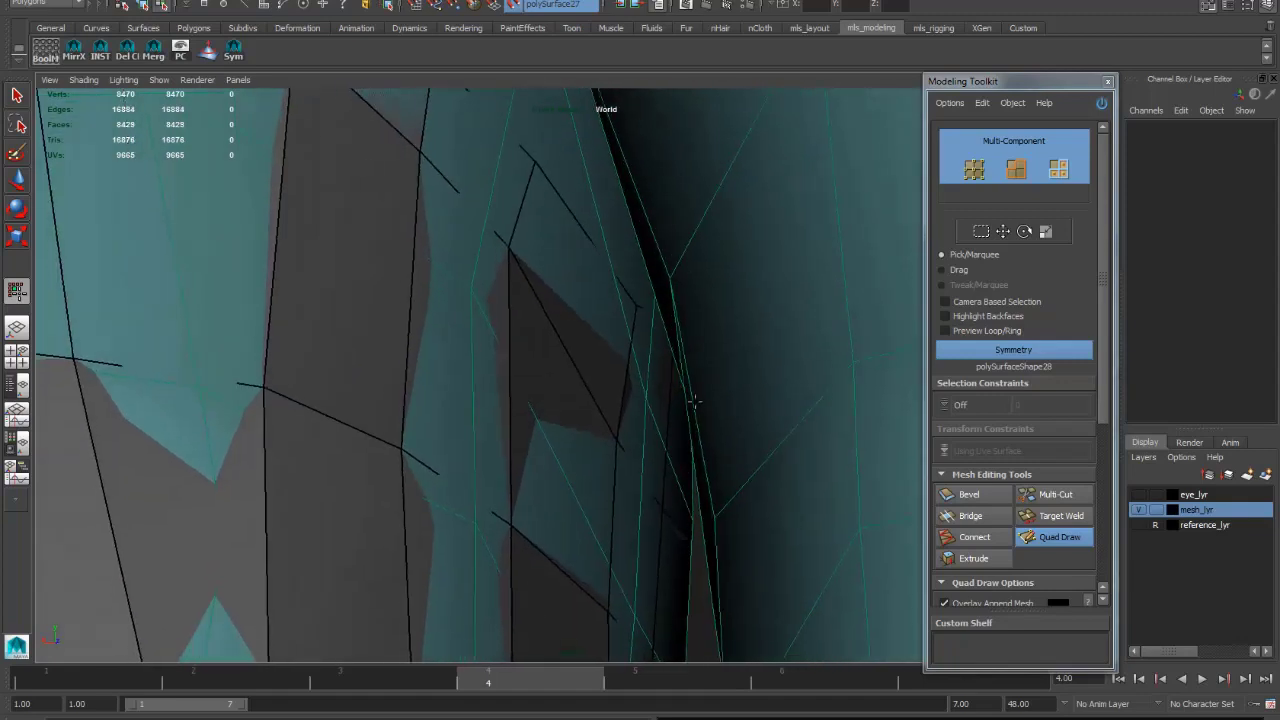
- Hide reference_lyr and orbit around the grey retopology mesh to inspect it
left_click(1137, 510)
scroll(560, 400, "down", 5)
mouse_move(560, 400)
left_mouse_down("alt")
mouse_move(586, 397)
mouse_move(537, 309)
mouse_move(523, 397)
mouse_move(457, 432)
mouse_move(520, 400)
mouse_move(466, 414)
mouse_move(540, 420)
mouse_move(500, 443)
mouse_move(657, 457)
mouse_move(449, 434)
left_mouse_up("alt")
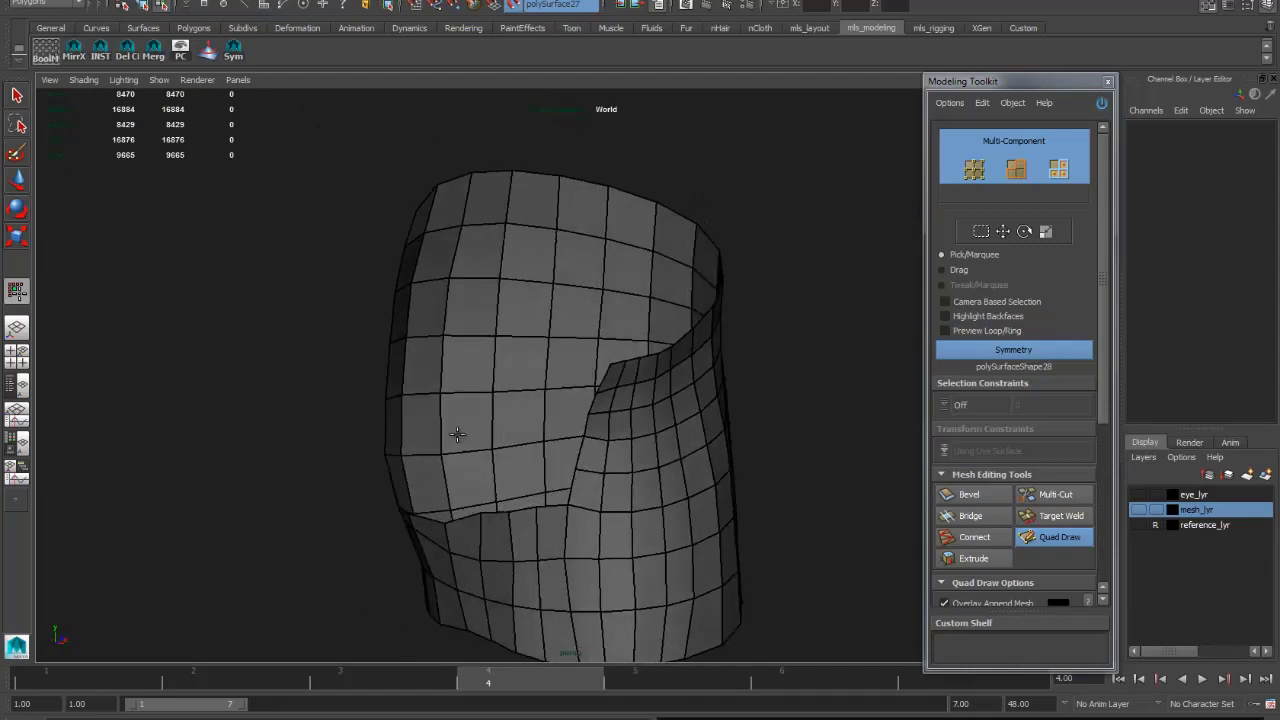
scroll(449, 434, "up", 8)
left_click_drag(637, 439, 556, 433, "alt")
- Show mesh_lyr and put the inner-thigh patch into vertex Tweak mode
left_click(1138, 509)
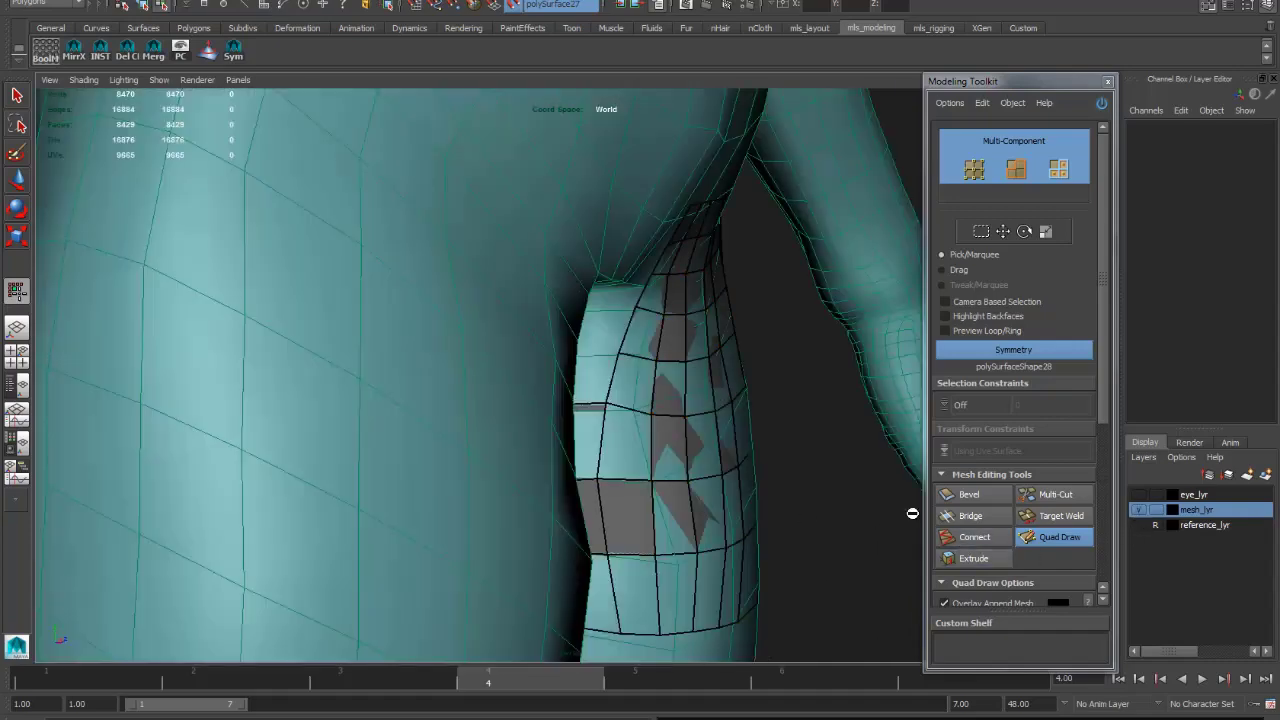
left_click_drag(909, 514, 586, 466, "alt")
scroll(563, 434, "up", 6)
key("q")
left_click(562, 425)
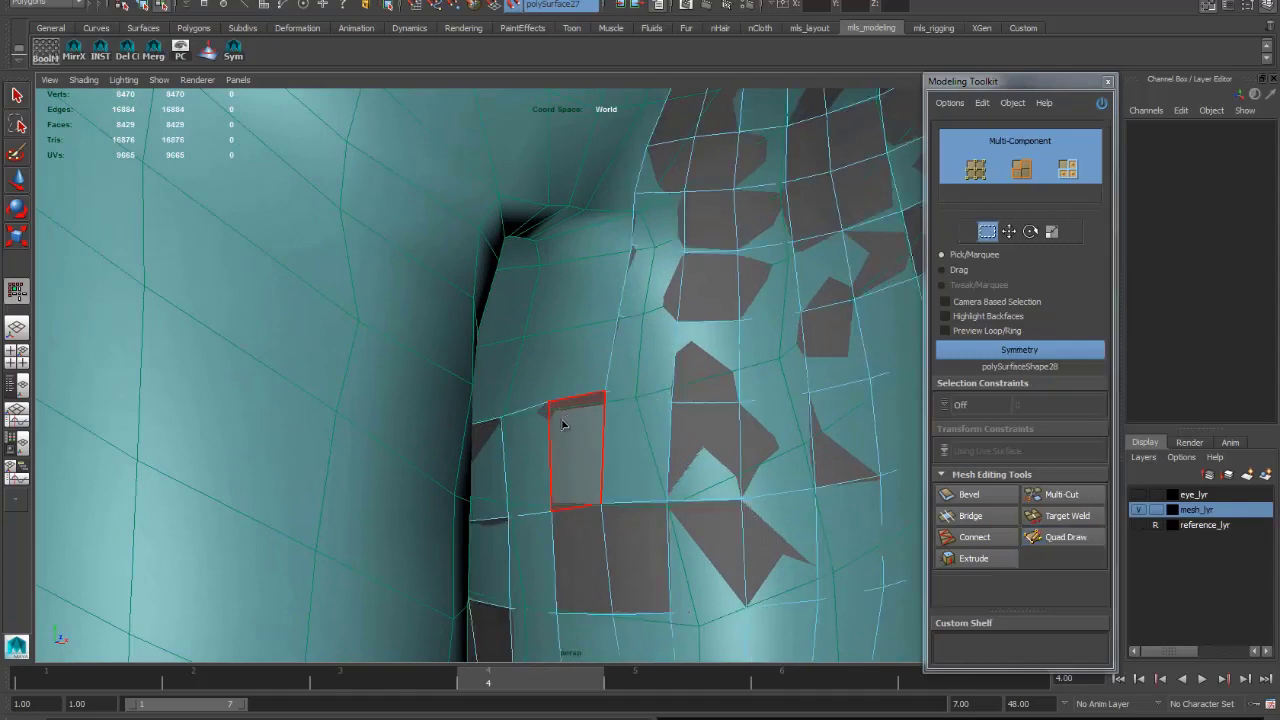
key("F9")
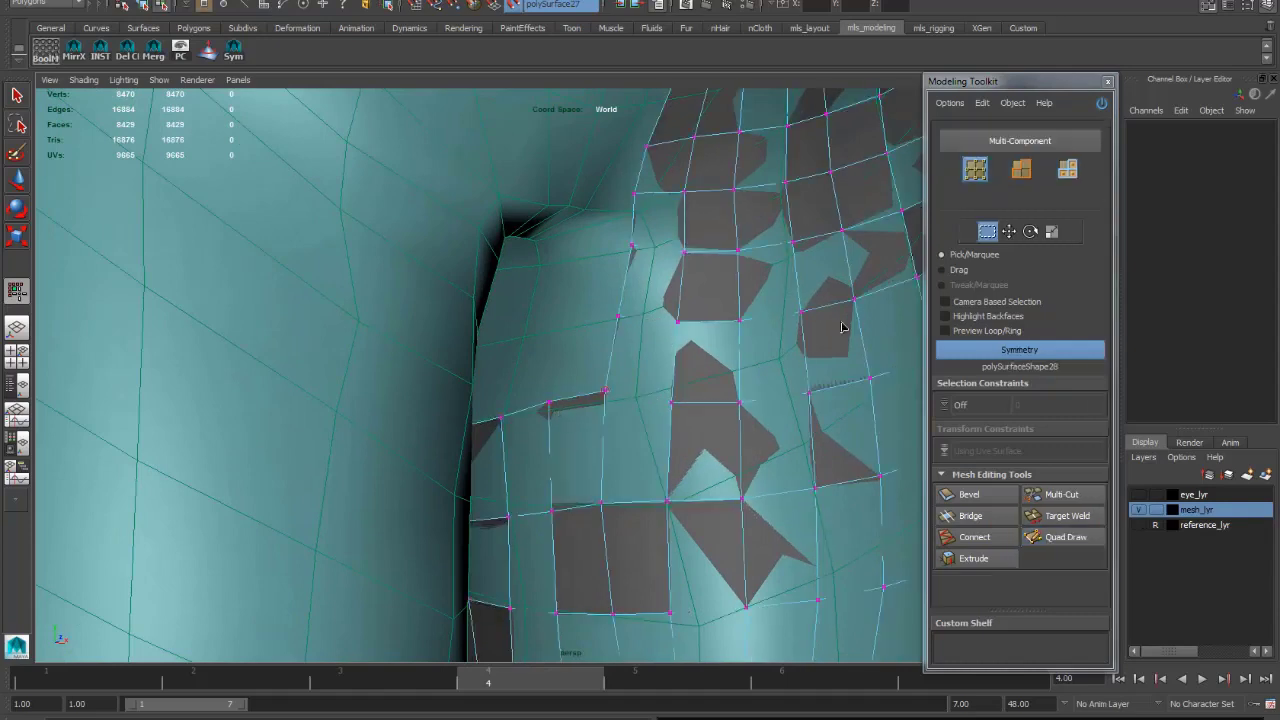
left_click(1007, 231)
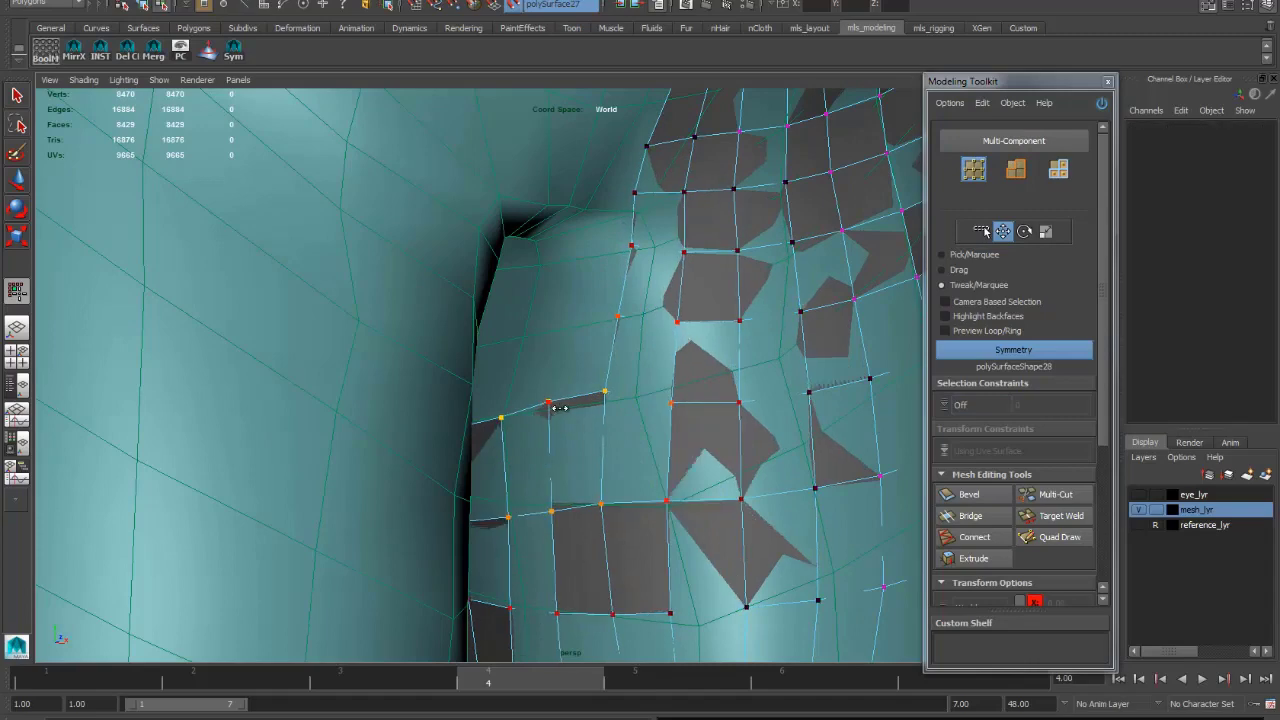
- Nudge the vertices around the inner-thigh hole so the faces sit more evenly
left_click(549, 404)
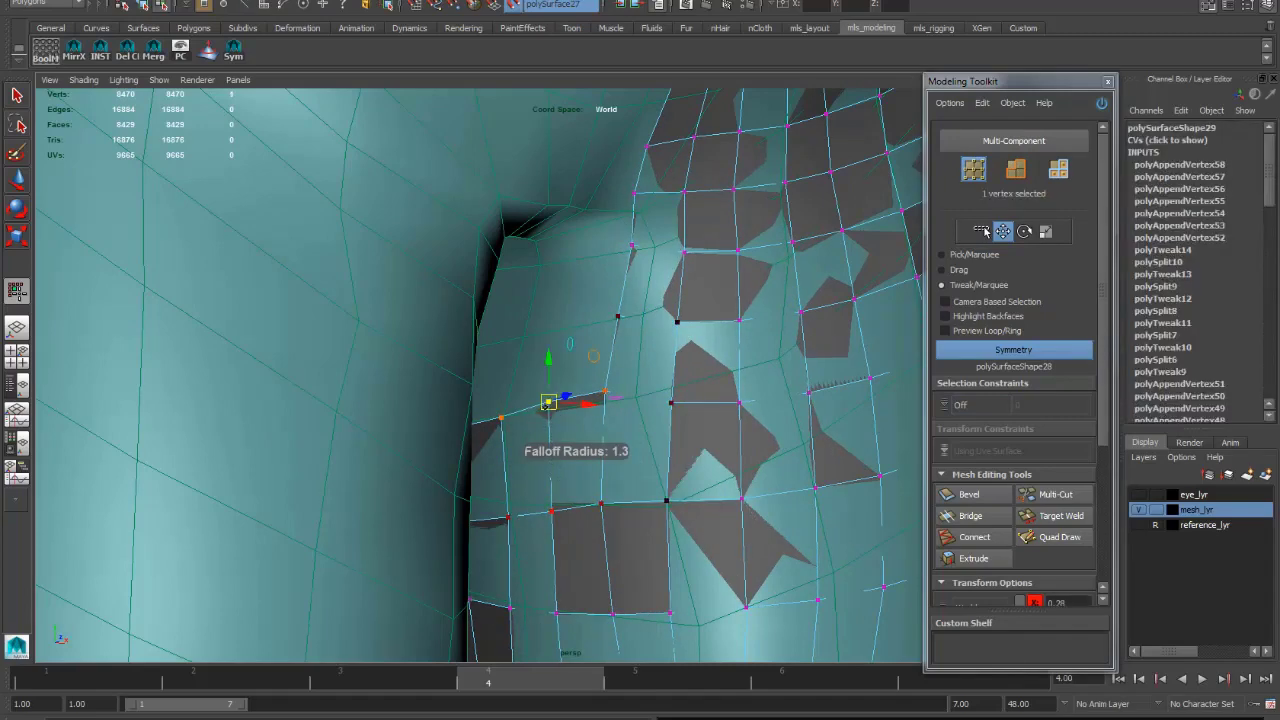
scroll(414, 322, "down", 5)
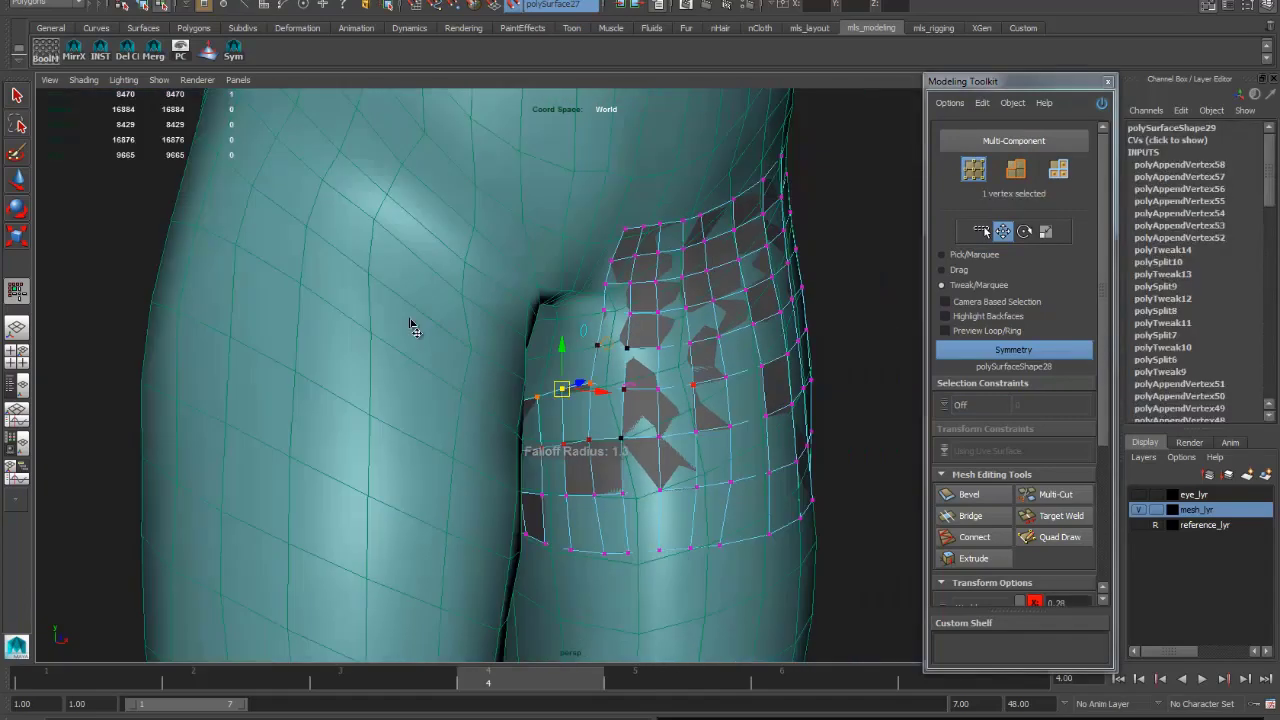
left_click(294, 423)
scroll(294, 423, "up", 8)
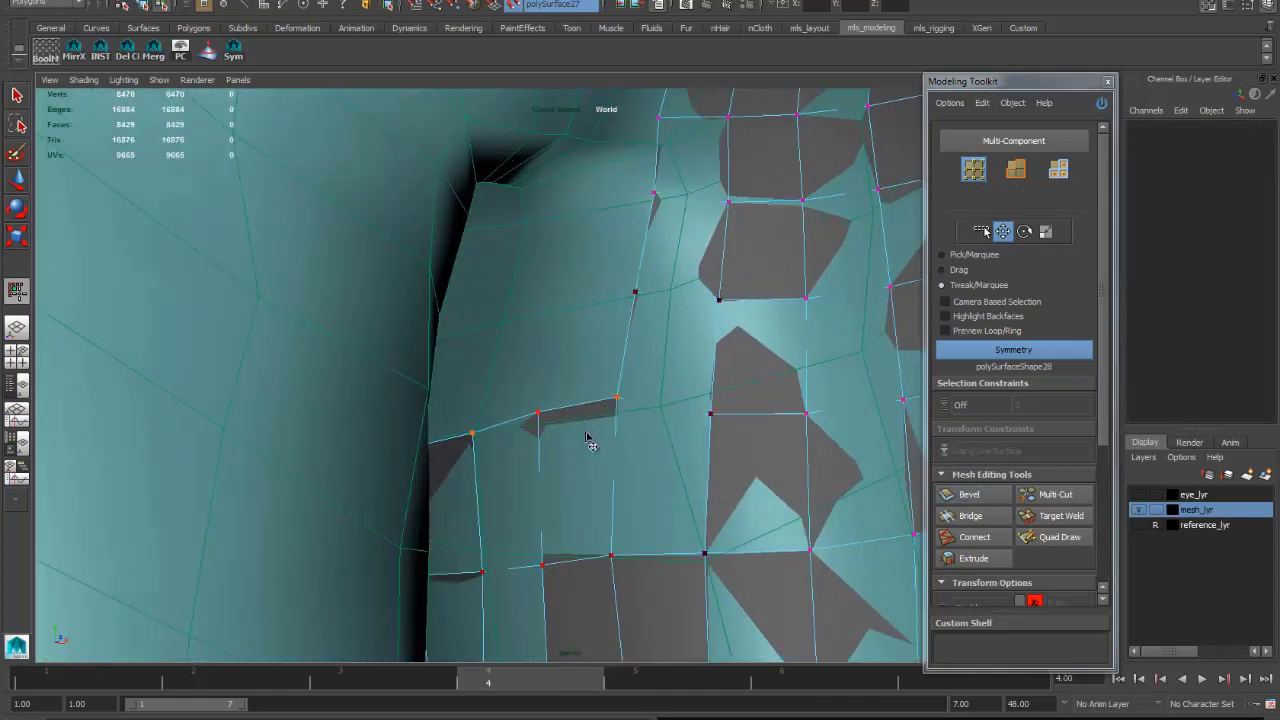
left_click_drag(527, 414, 529, 486)
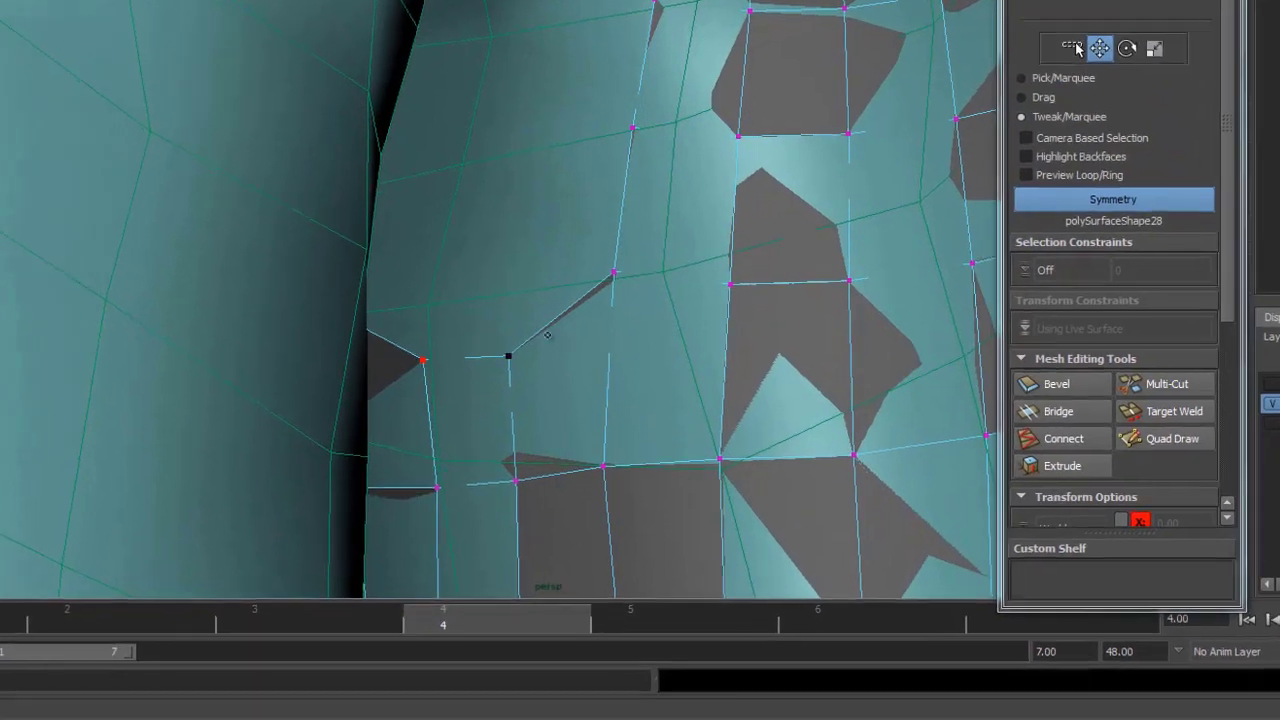
scroll(547, 335, "down", 4)
scroll(534, 251, "up", 5)
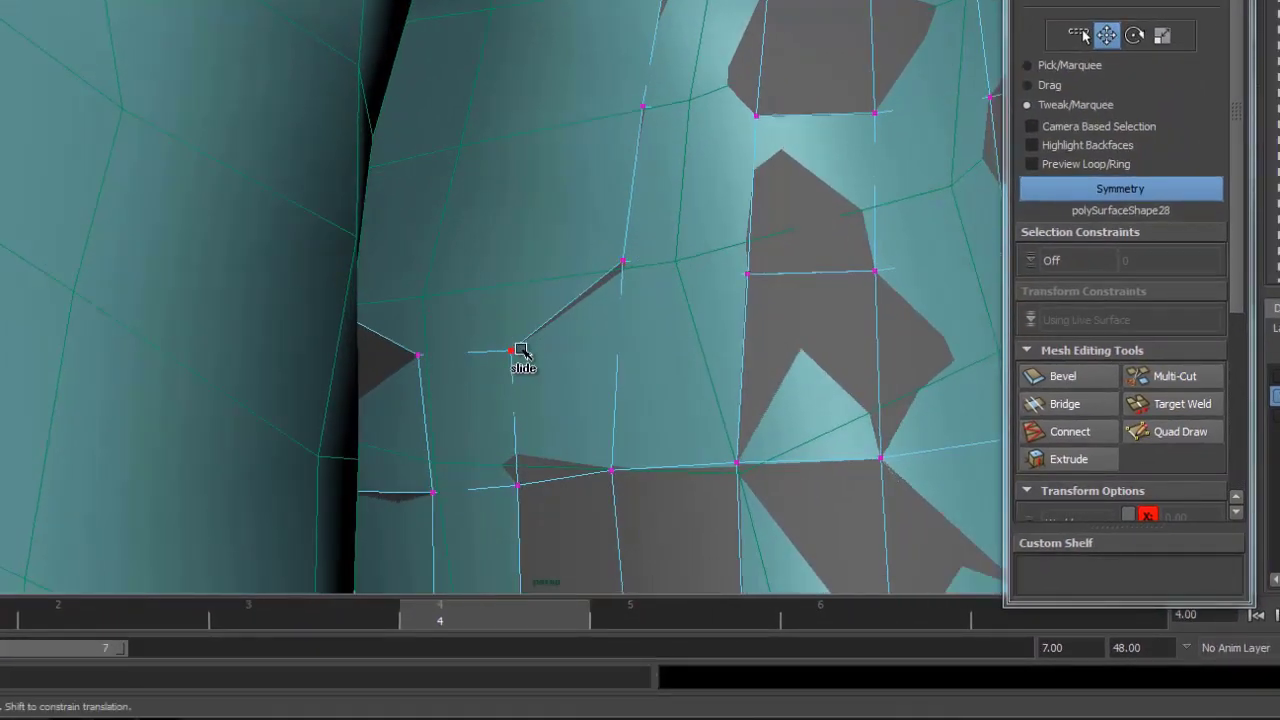
left_click_drag(521, 350, 540, 344)
left_click_drag(423, 366, 458, 320)
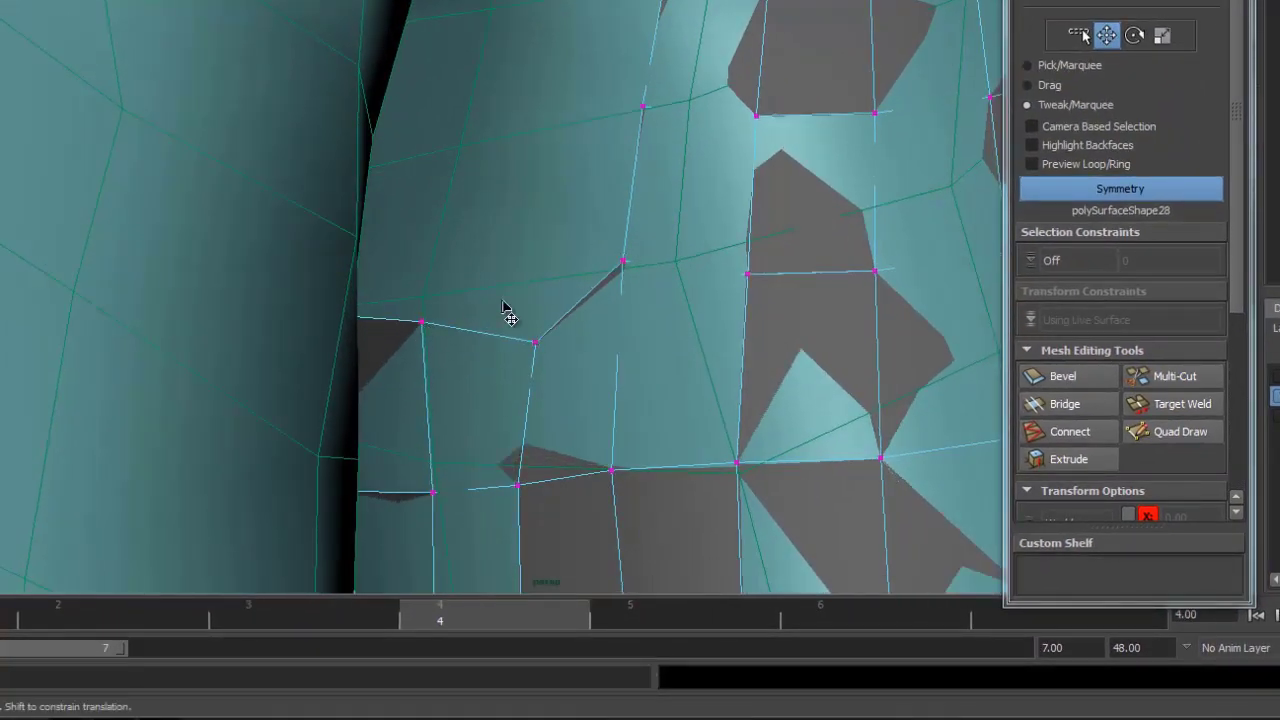
- Fill the remaining gap with a new quad face in Quad Draw
key("q")
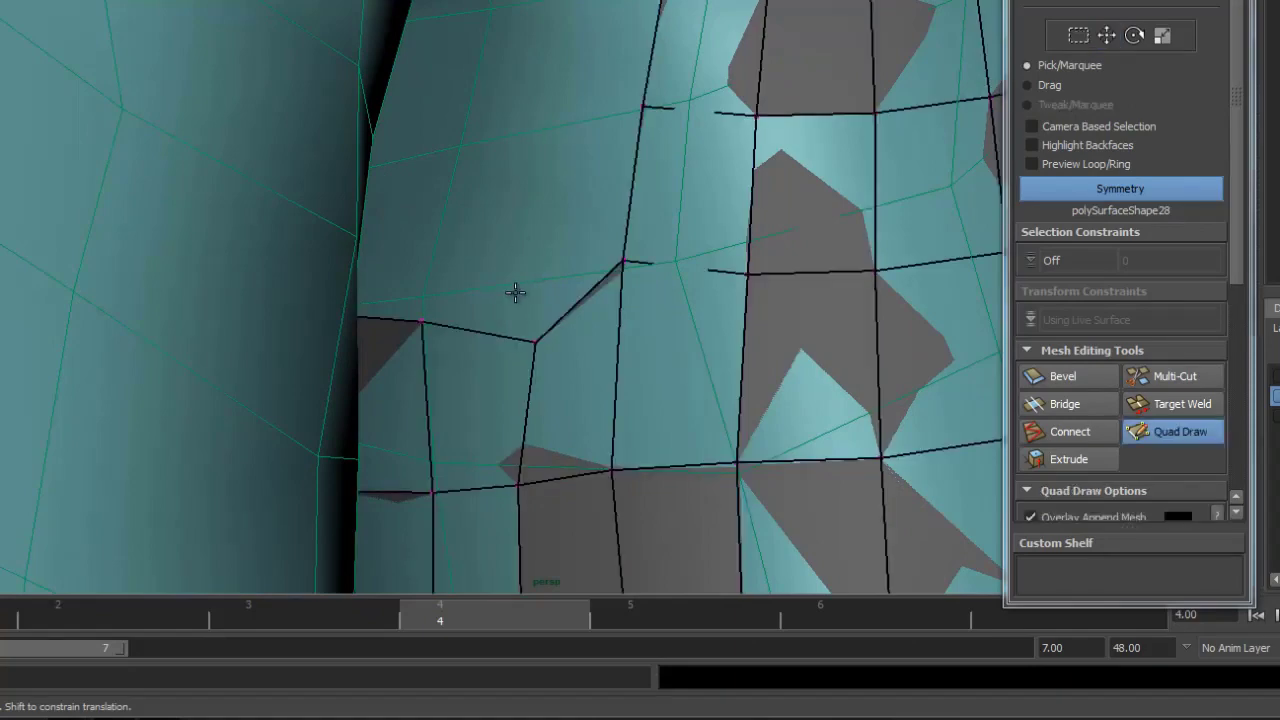
left_click(580, 240, "shift")
scroll(514, 300, "up", 2)
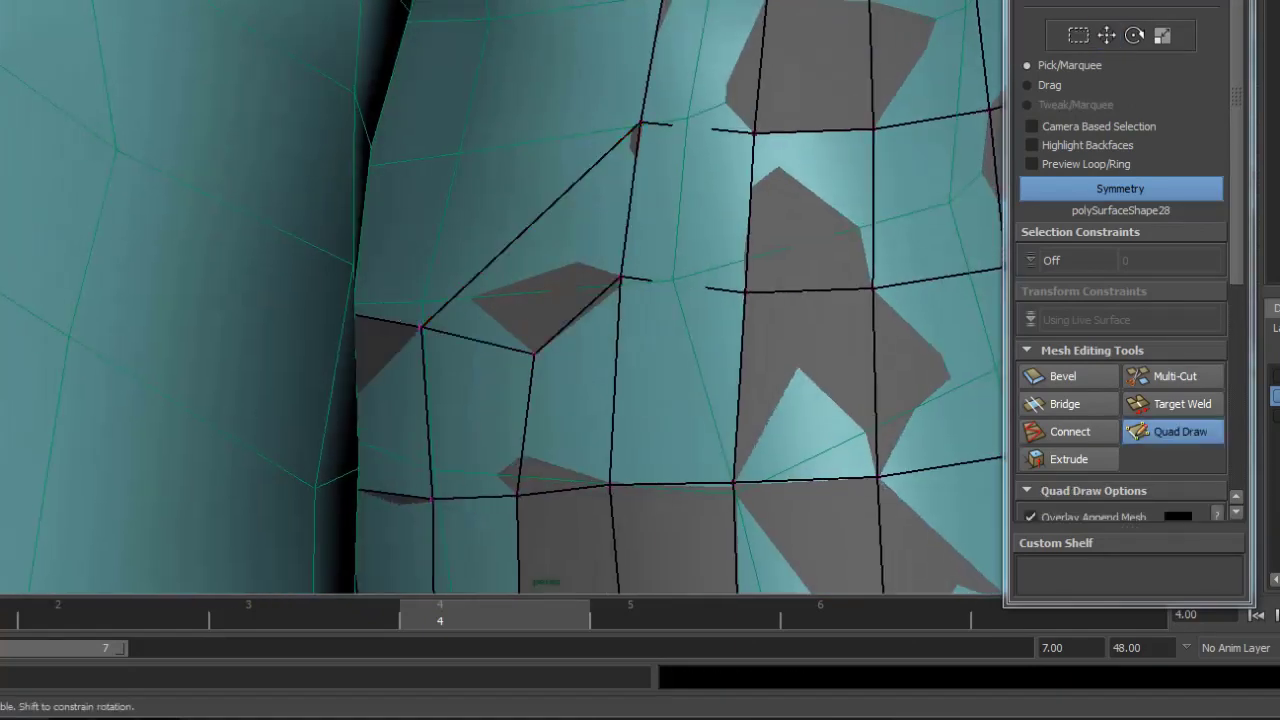
scroll(523, 94, "down", 3)
mouse_move(523, 94)
left_mouse_down("alt")
mouse_move(651, 243)
mouse_move(580, 260)
mouse_move(484, 196)
mouse_move(585, 290)
left_mouse_up("alt")
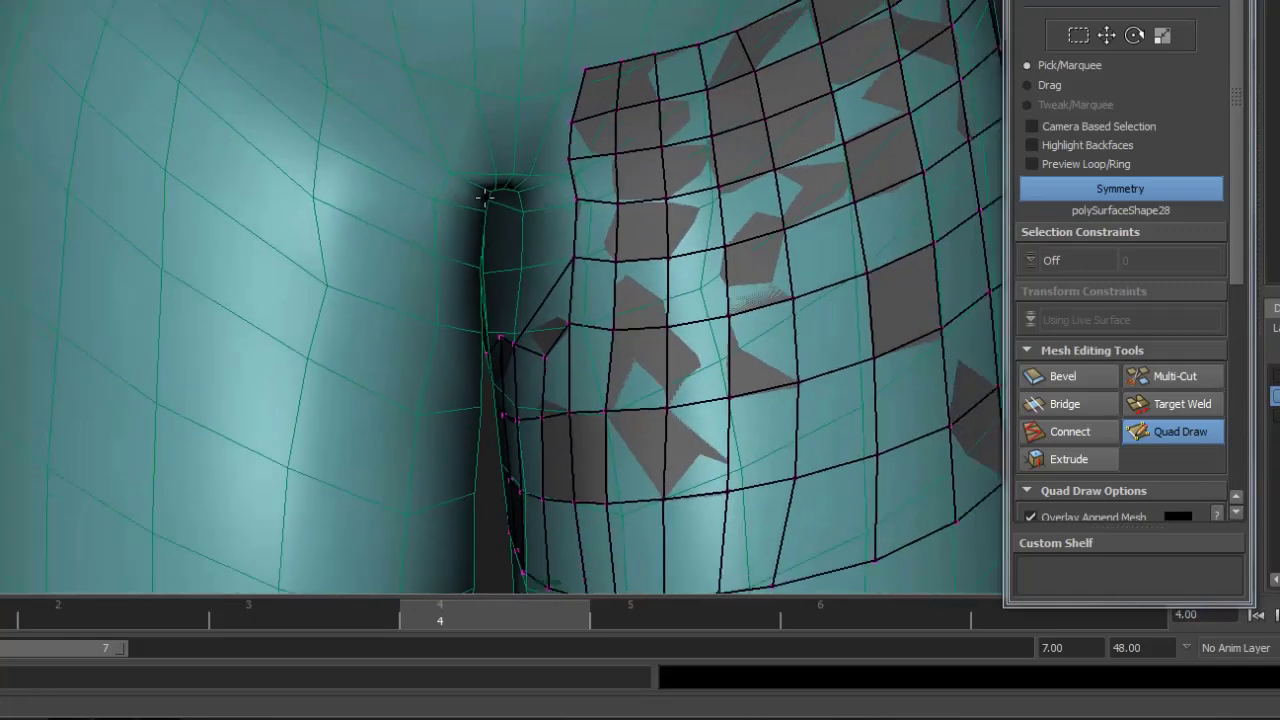
- Leave Quad Draw and deselect the retopology patch
scroll(701, 265, "down", 3)
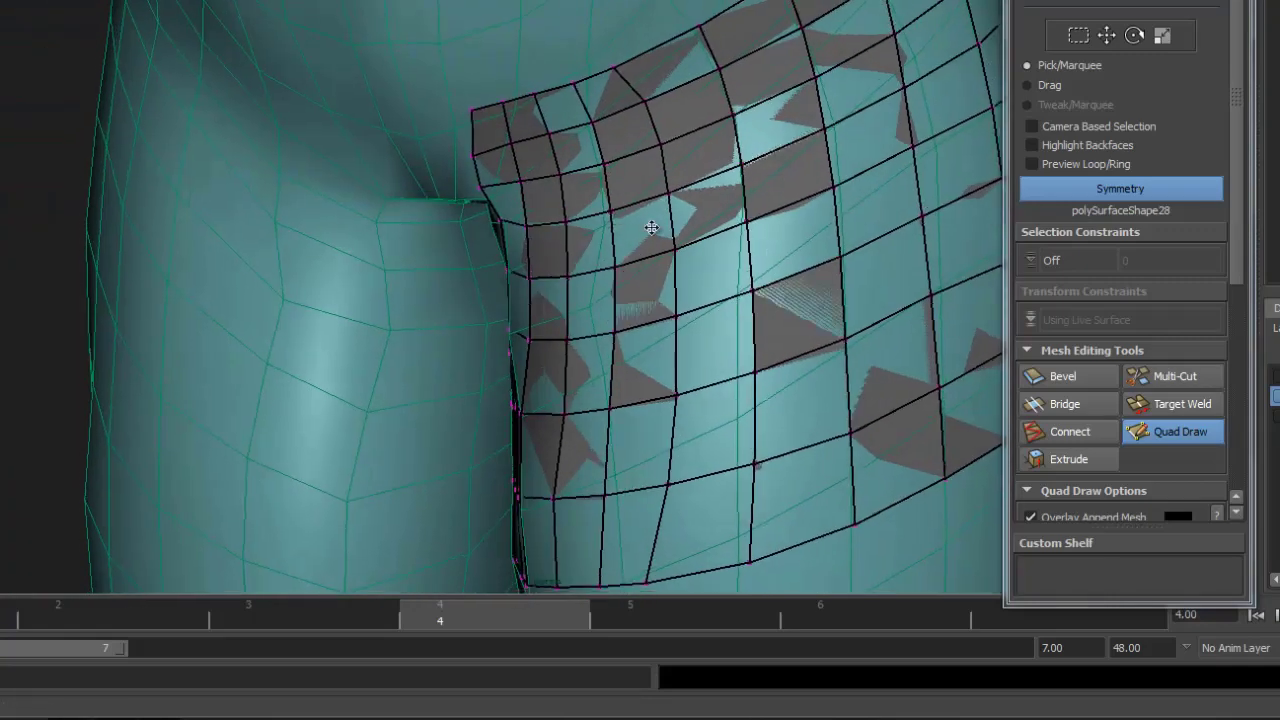
left_click_drag(651, 223, 651, 303, "alt")
scroll(731, 279, "up", 3)
key("q")
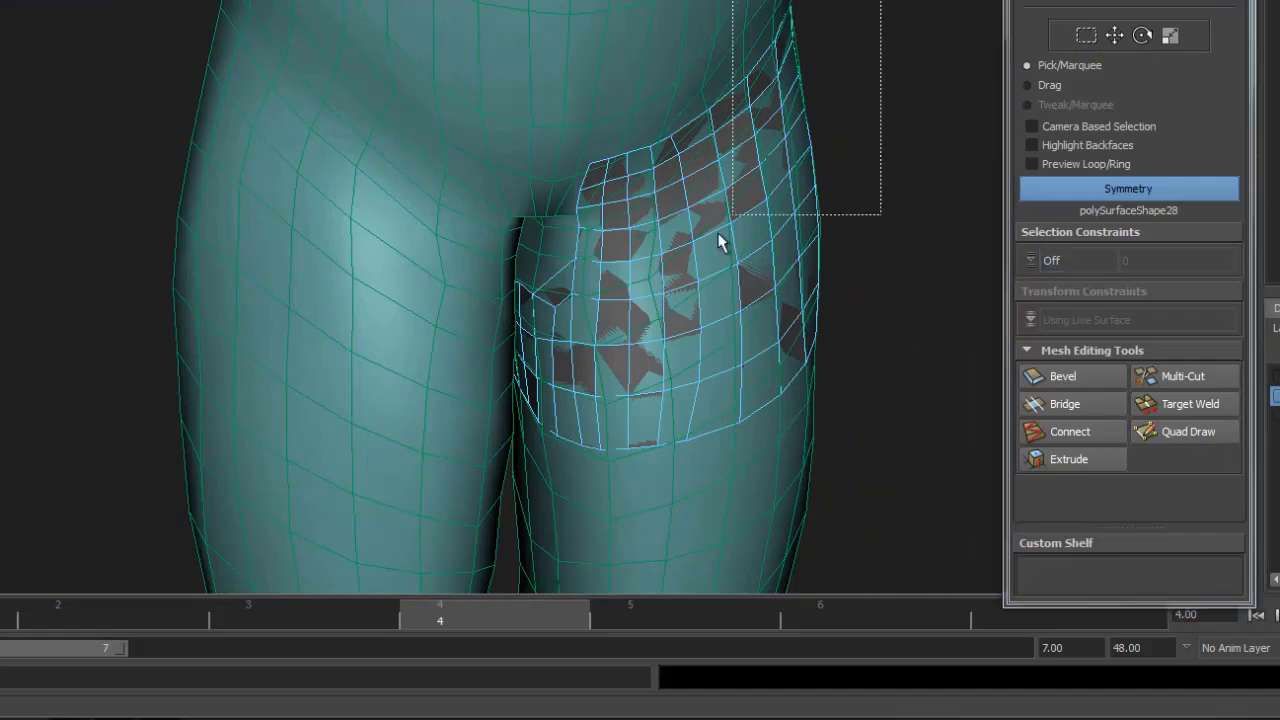
left_click_drag(719, 241, 843, 109)
- Inspect the hip and thigh patches on both legs from the side and behind
left_click_drag(824, 255, 668, 222, "alt")
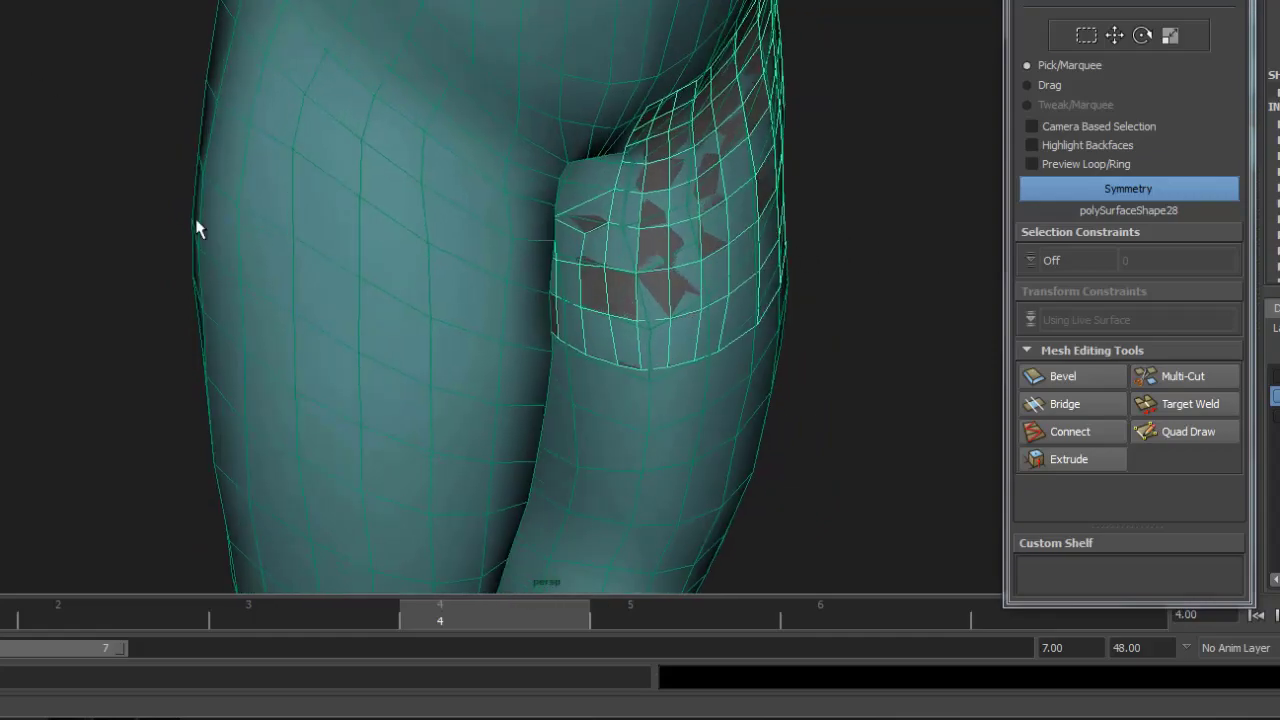
left_click_drag(197, 229, 640, 213, "alt")
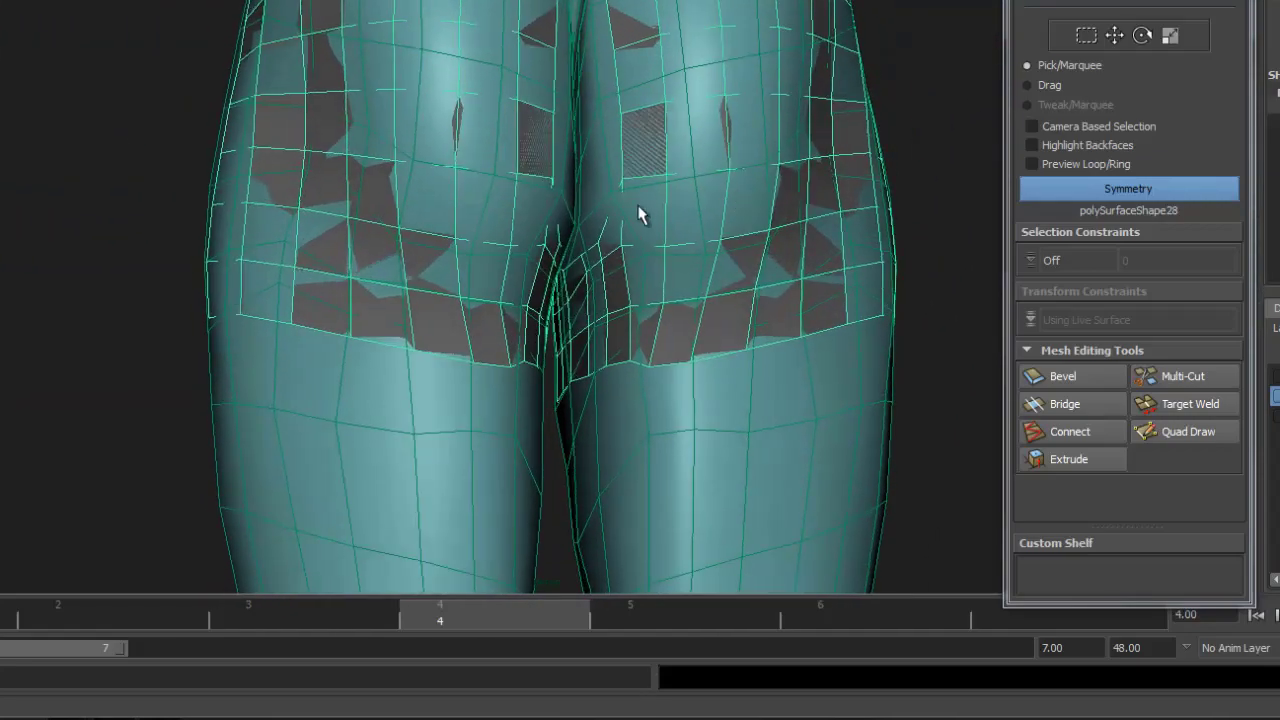
right_click_drag(640, 213, 820, 140, "alt")
right_click_drag(611, 191, 914, 217, "alt")
left_click_drag(914, 217, 277, 203, "alt")
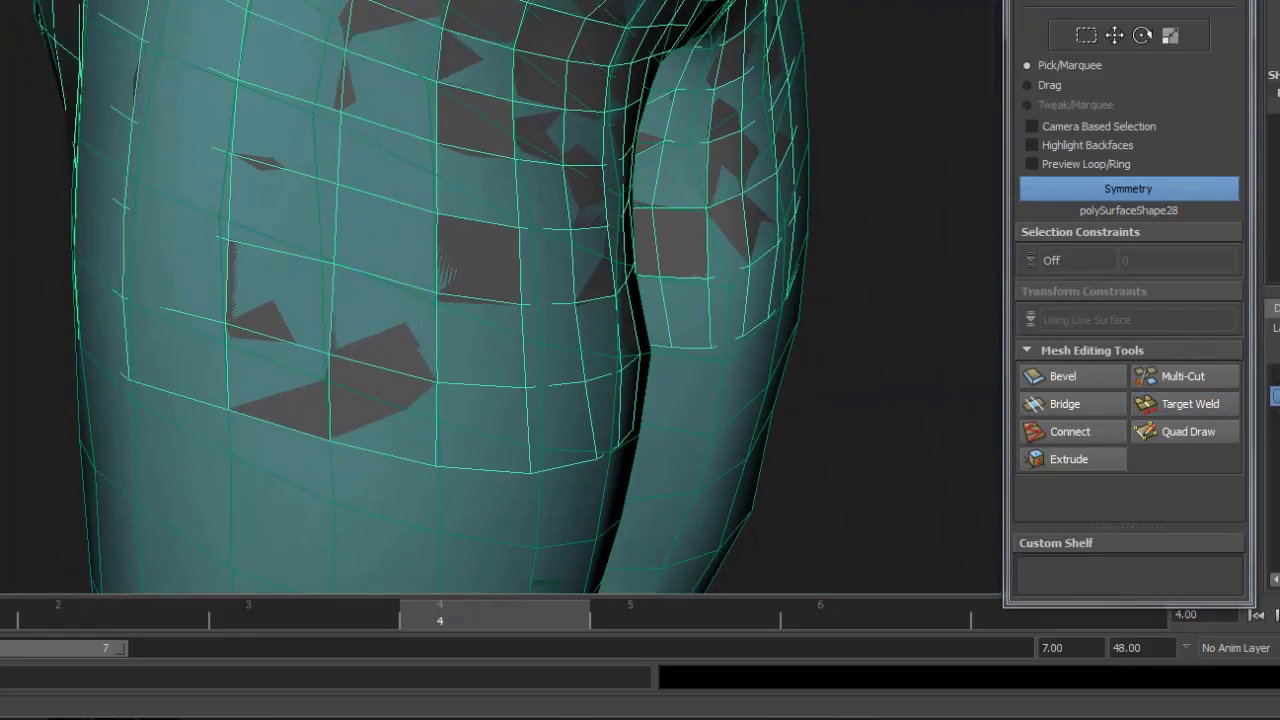
left_click_drag(700, 250, 636, 259, "alt")
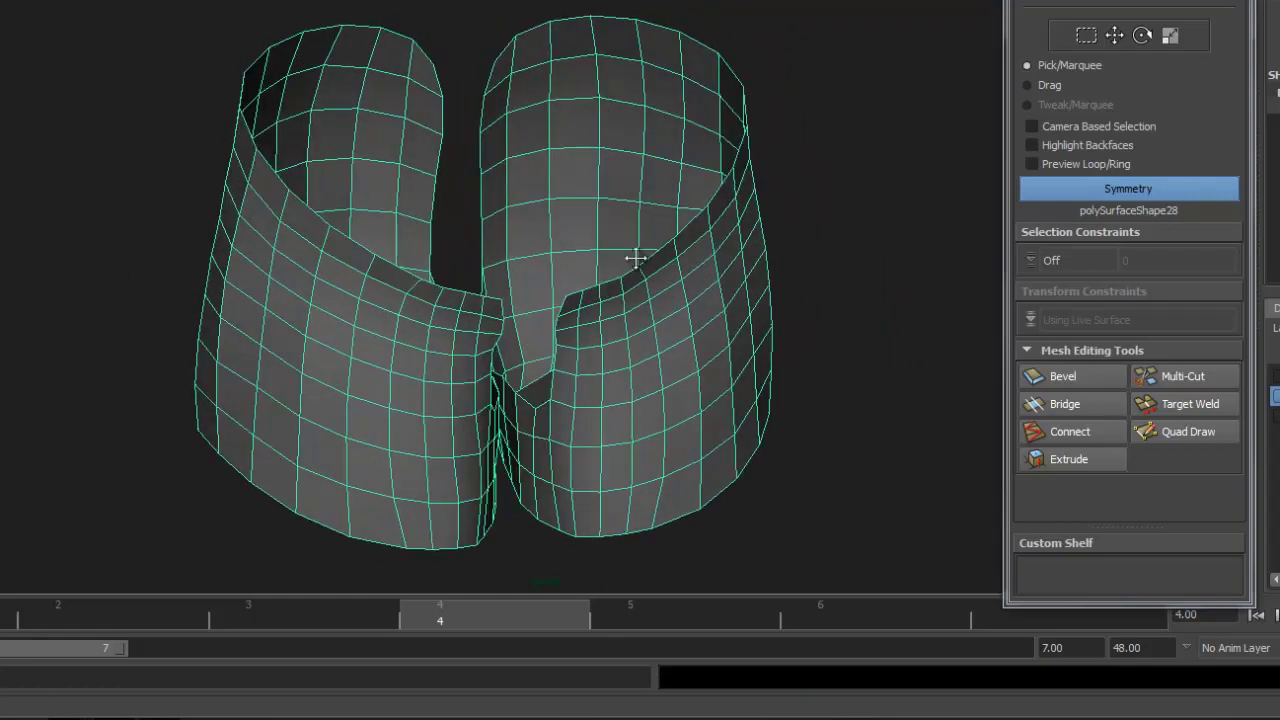
- Select the facing inner border edge loops of both halves, 30 edges in total
right_click_drag(636, 259, 739, 217, "alt")
left_click_drag(733, 213, 532, 163, "alt")
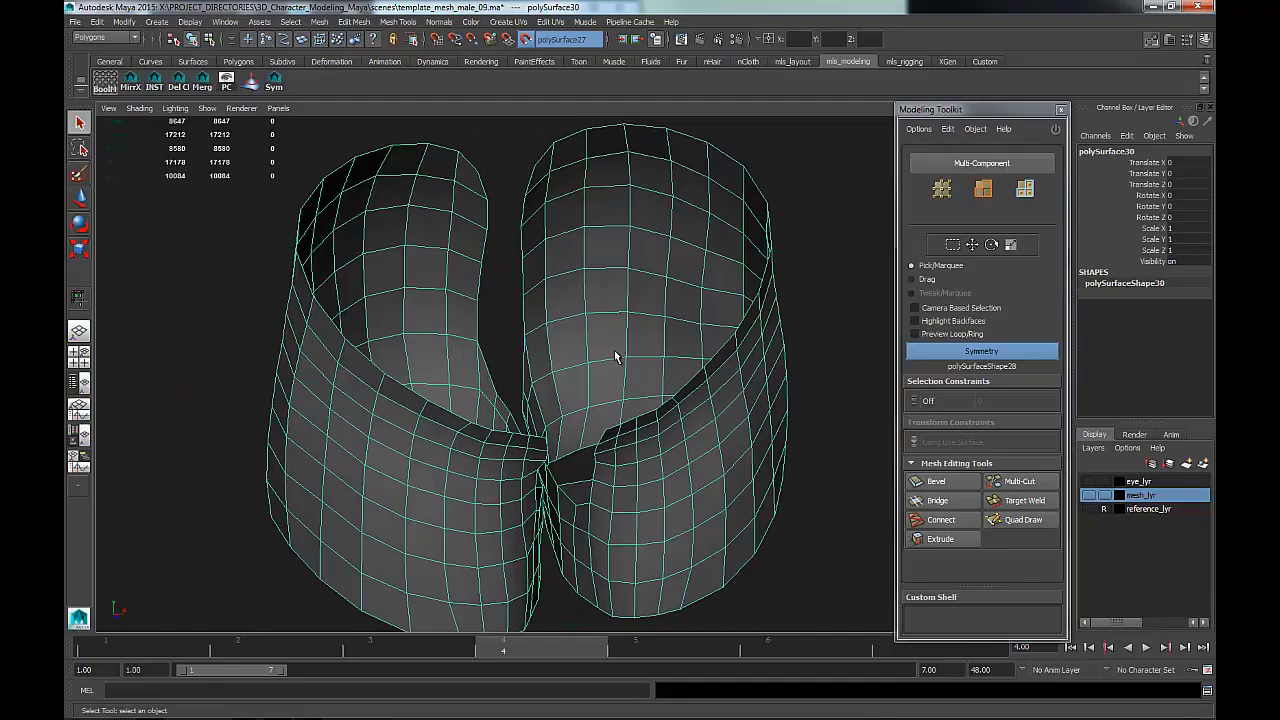
left_click(532, 160)
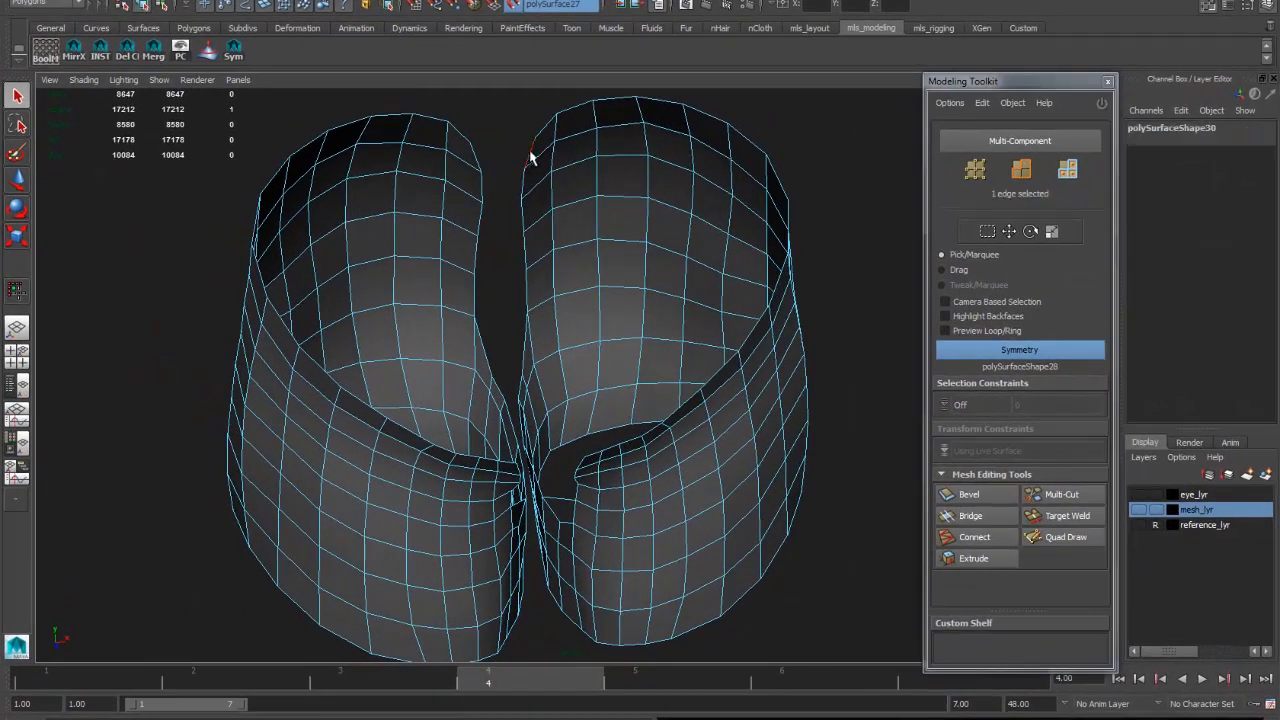
left_click_drag(543, 240, 593, 289, "alt")
left_click_drag(568, 190, 590, 282, "alt")
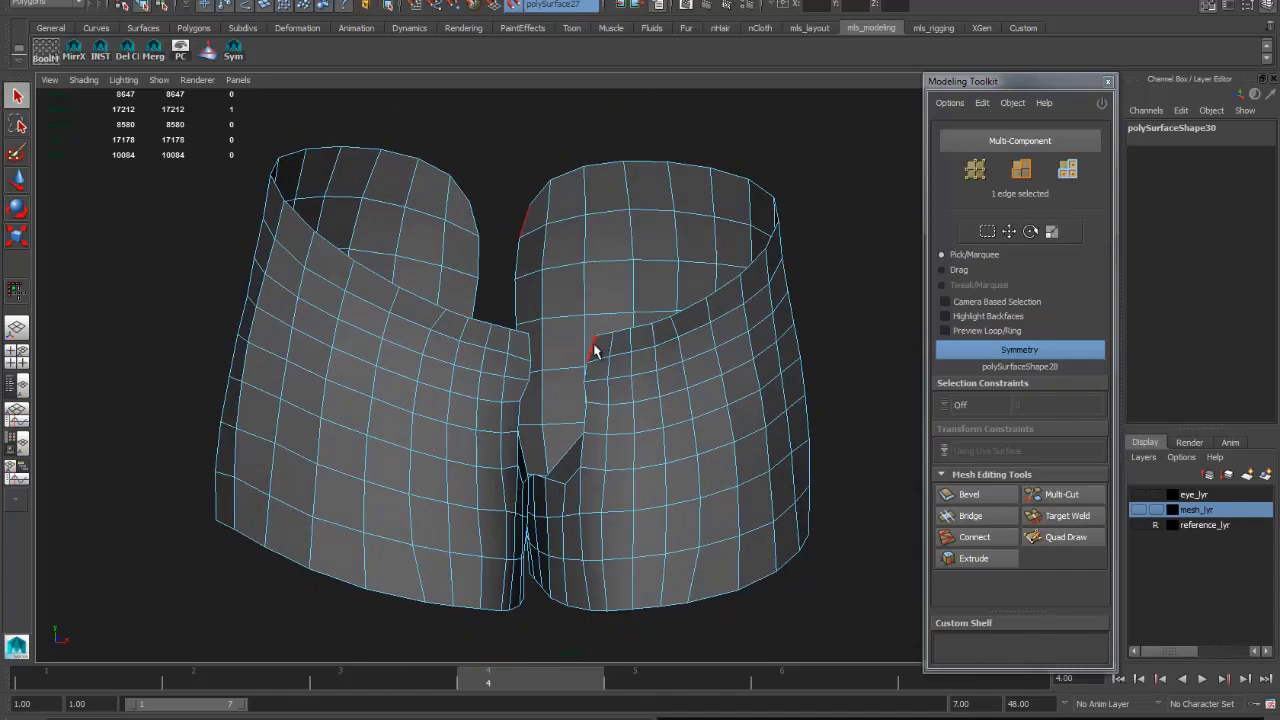
left_click_drag(604, 334, 538, 237, "alt")
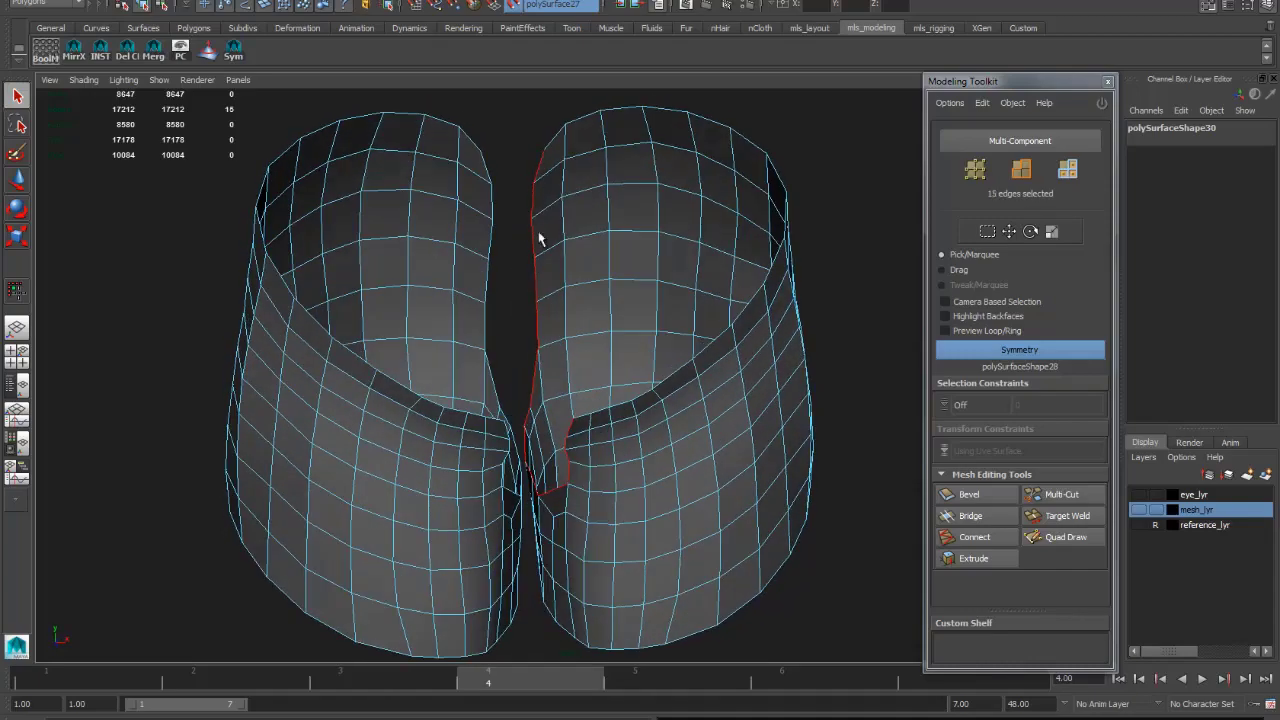
left_click_drag(578, 438, 505, 171, "alt")
double_click(505, 166, "shift")
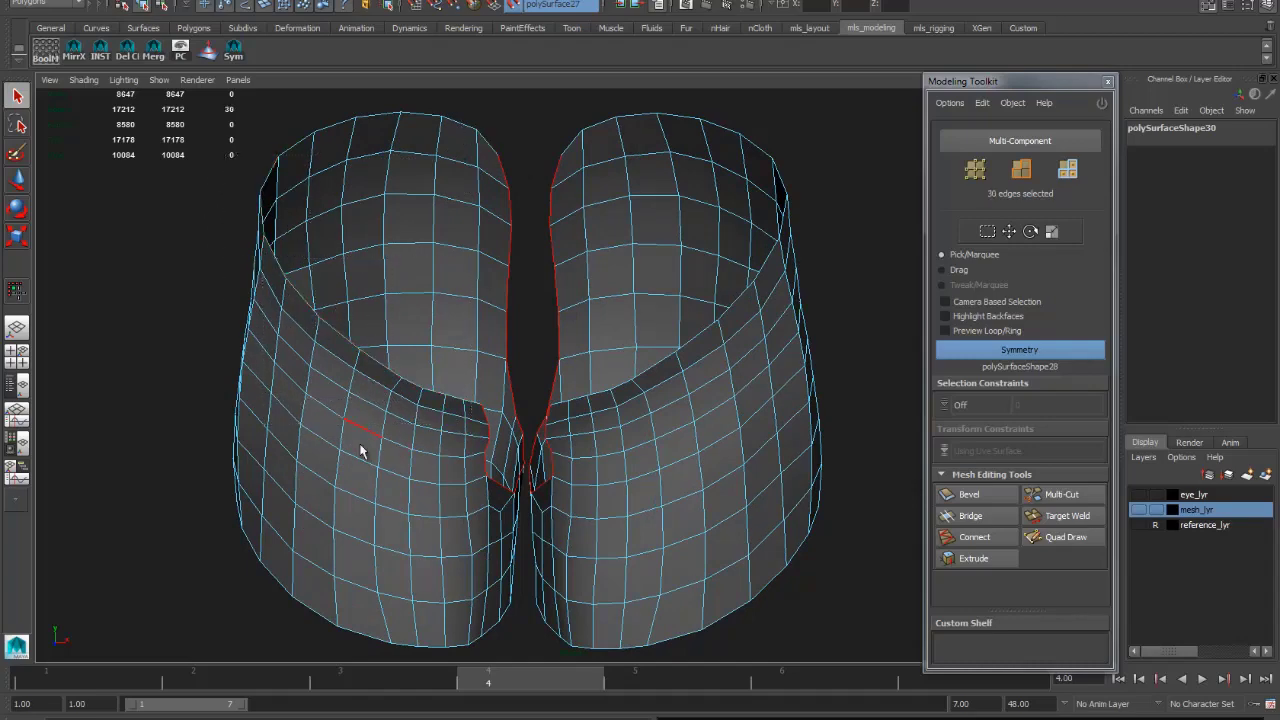
left_click_drag(362, 450, 657, 297, "alt")
right_click_drag(657, 297, 666, 235, "alt")
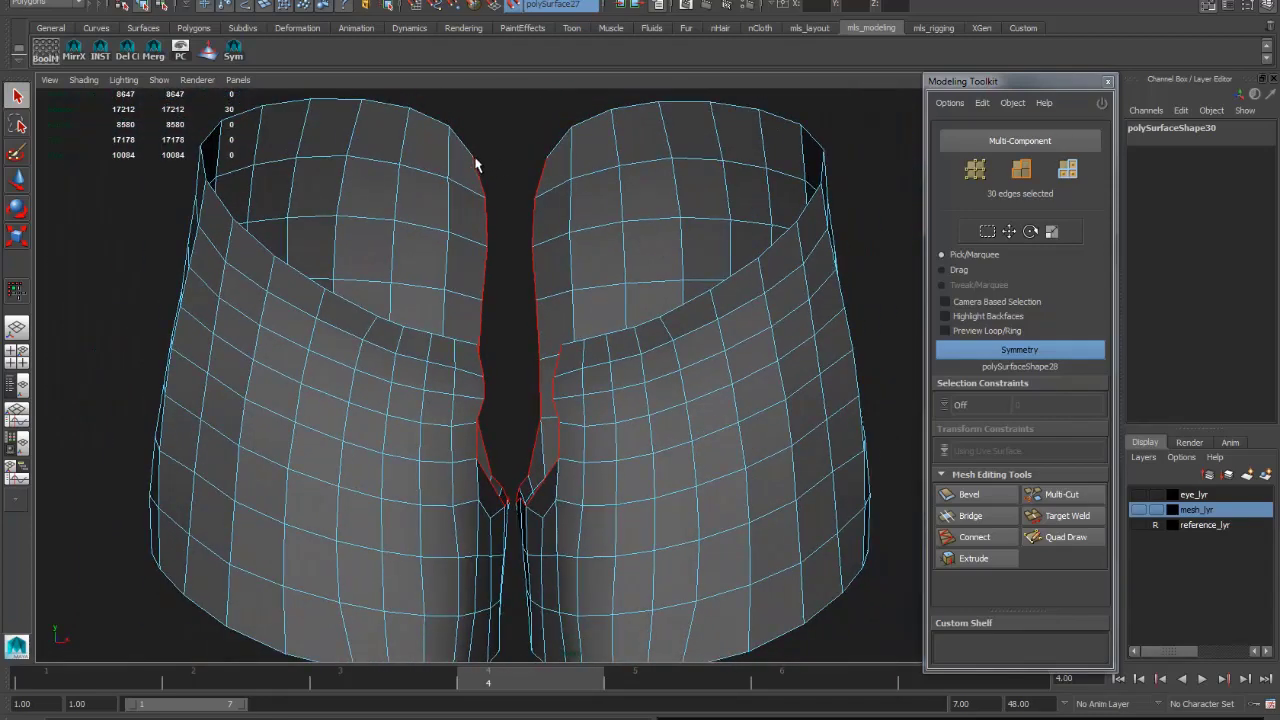
left_click_drag(476, 165, 502, 177, "alt")
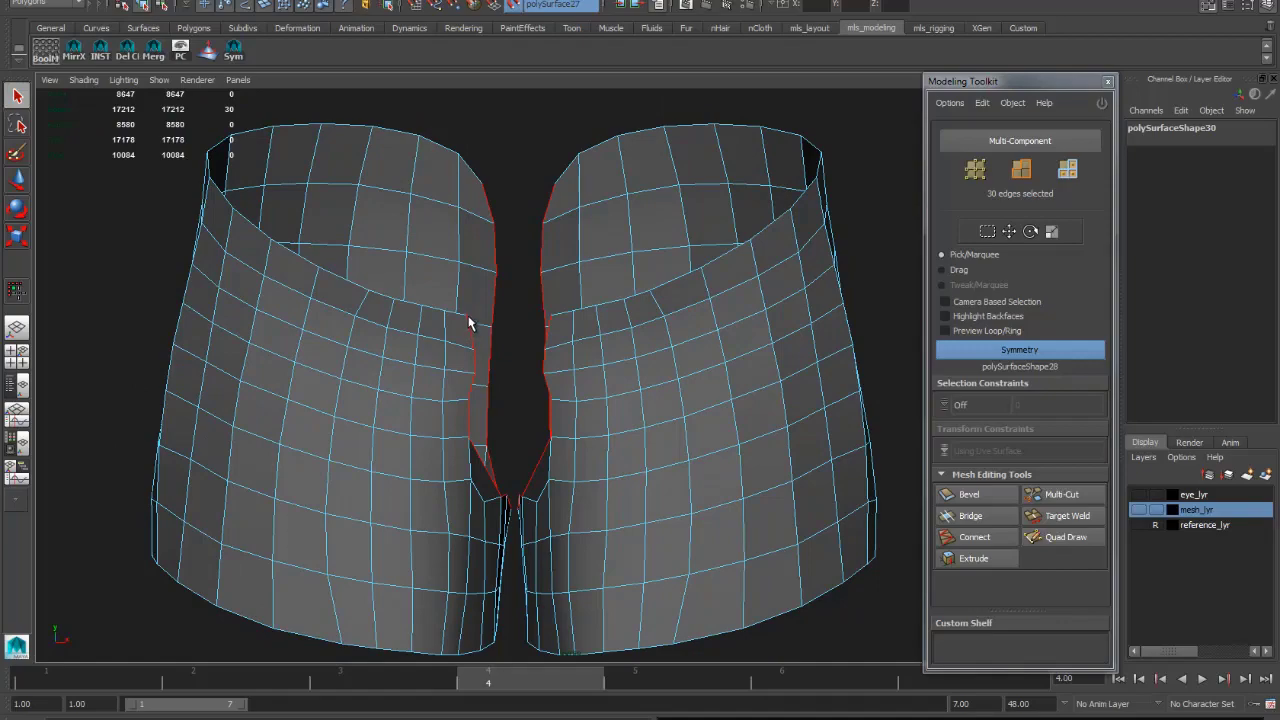
- Bridge the crotch gap between the two border loops with 3 divisions
left_click_drag(470, 322, 754, 368, "alt")
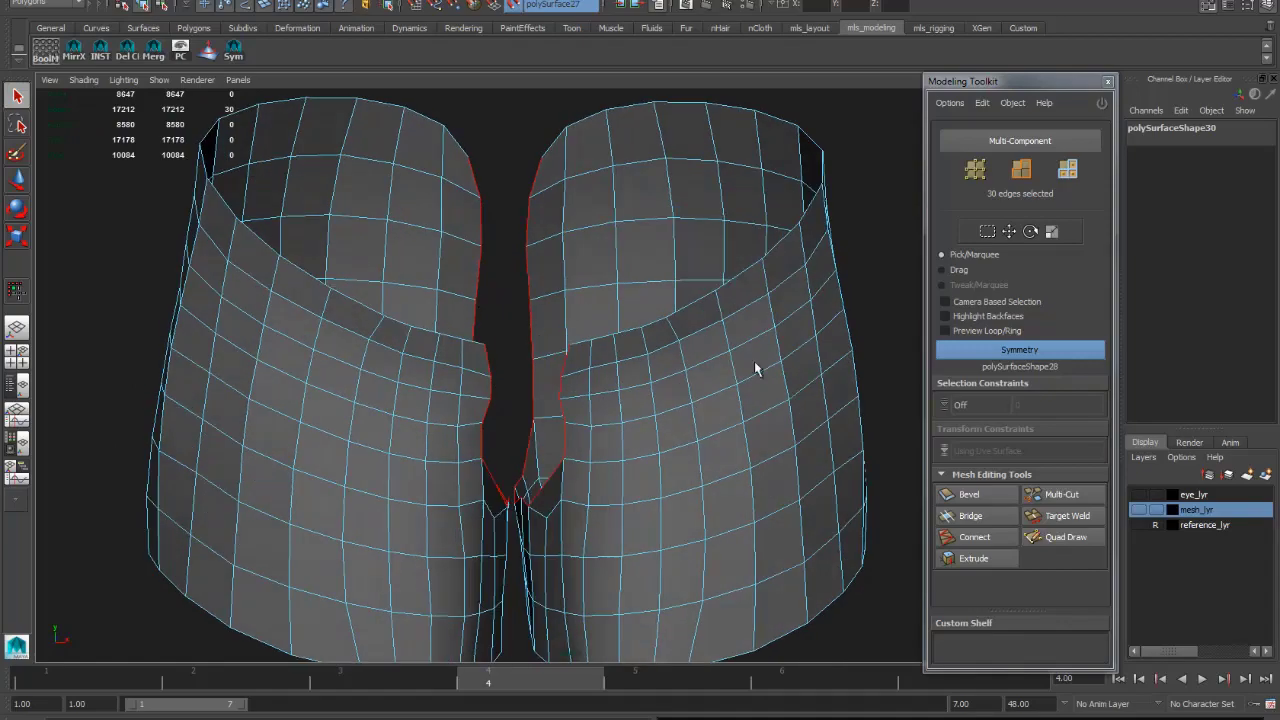
left_click(969, 518)
left_click_drag(736, 426, 720, 456, "alt")
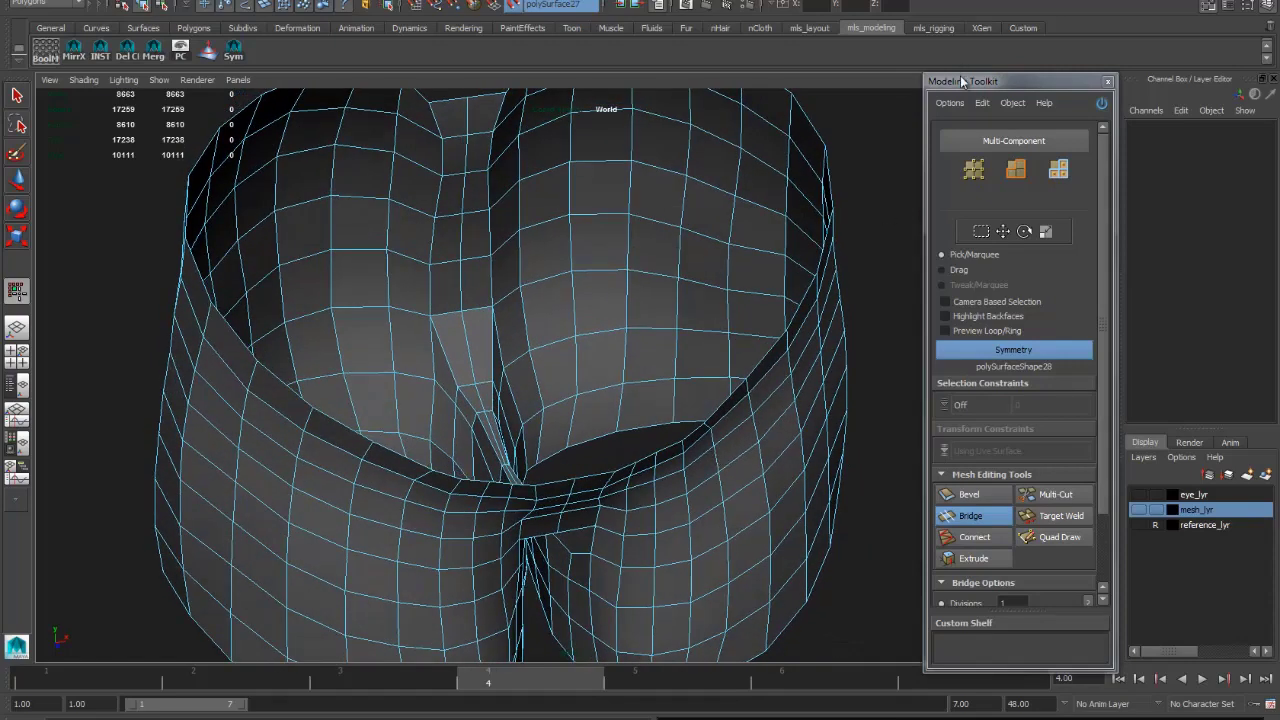
left_click_drag(624, 315, 557, 314, "alt")
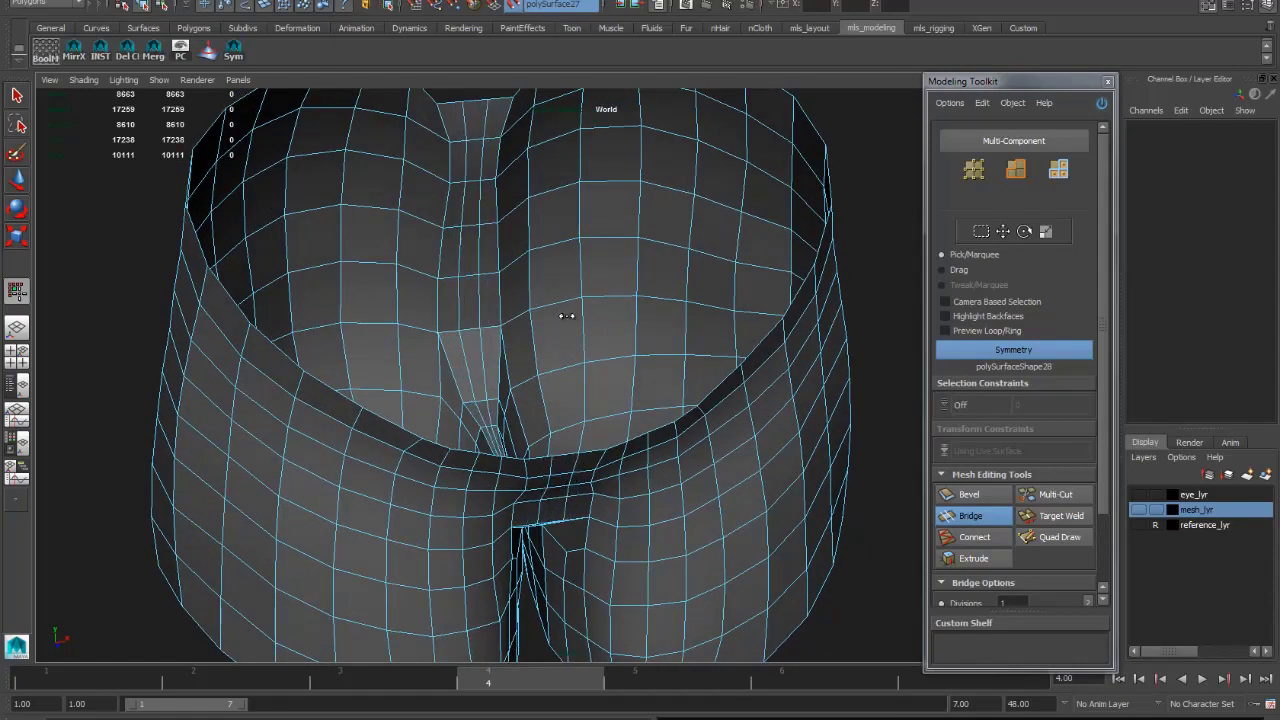
scroll(1058, 464, "down", 5)
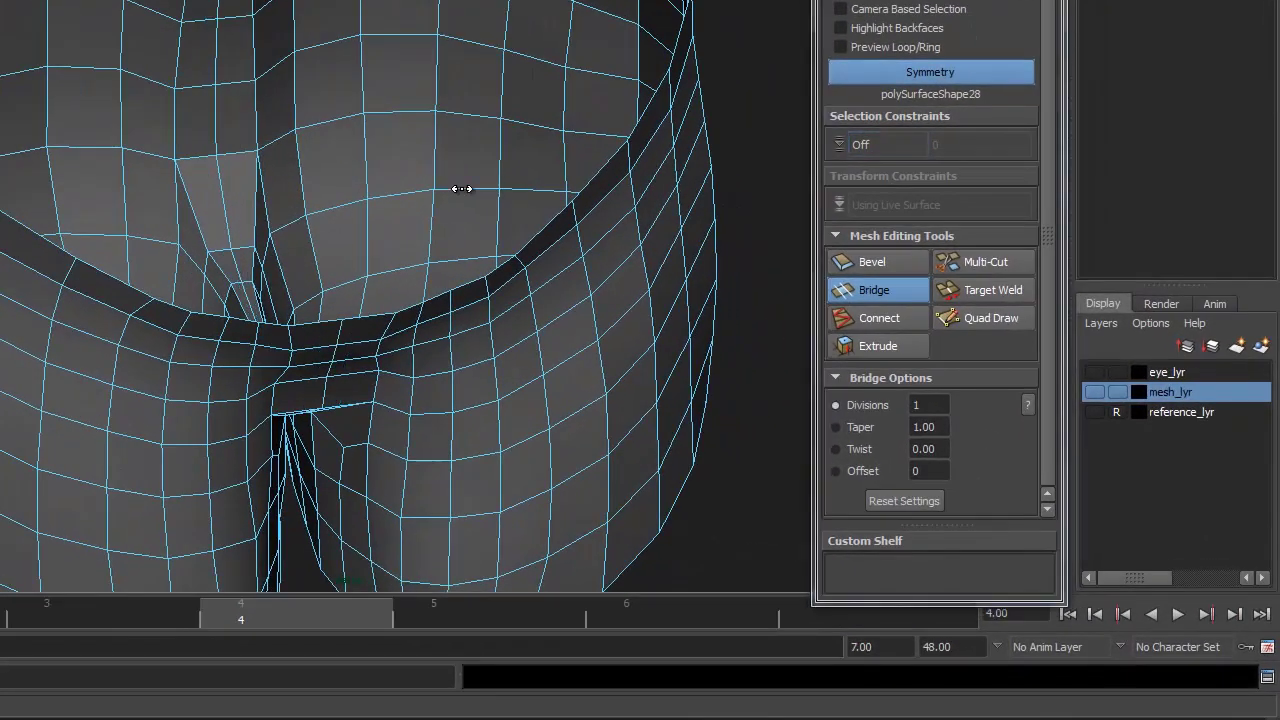
left_click_drag(461, 188, 457, 137, "alt")
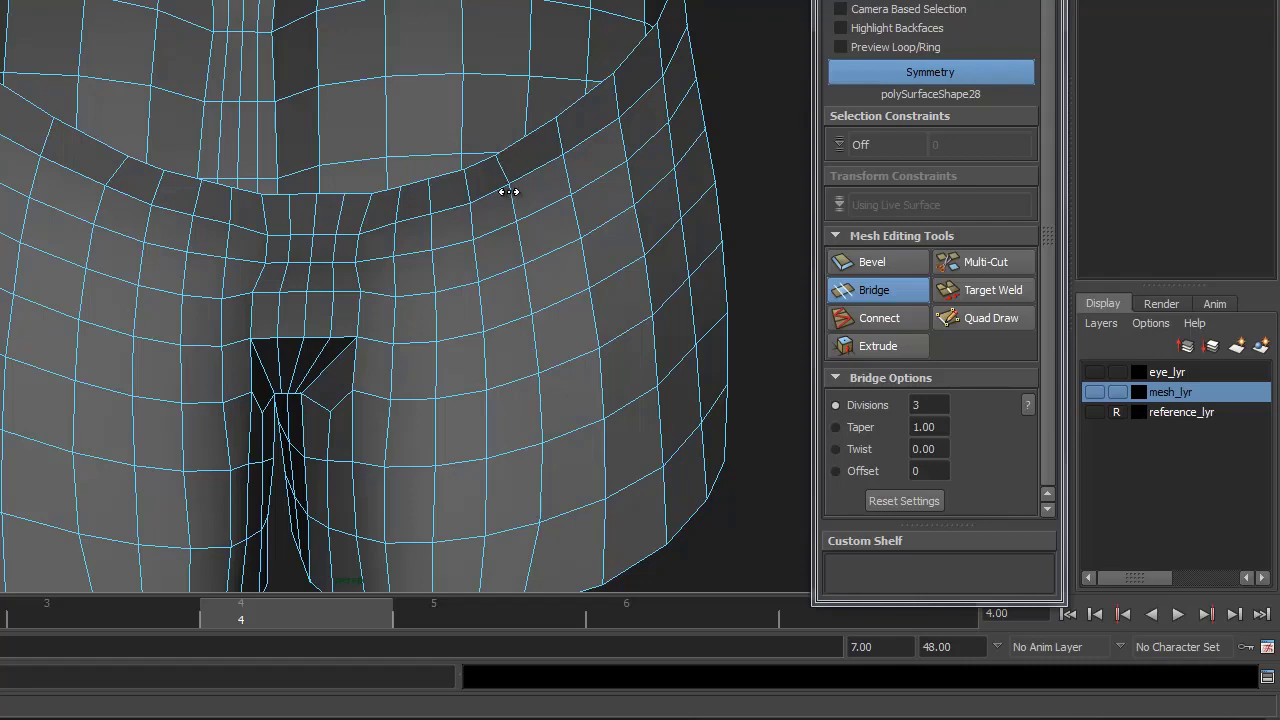
left_click_drag(508, 191, 571, 167, "alt")
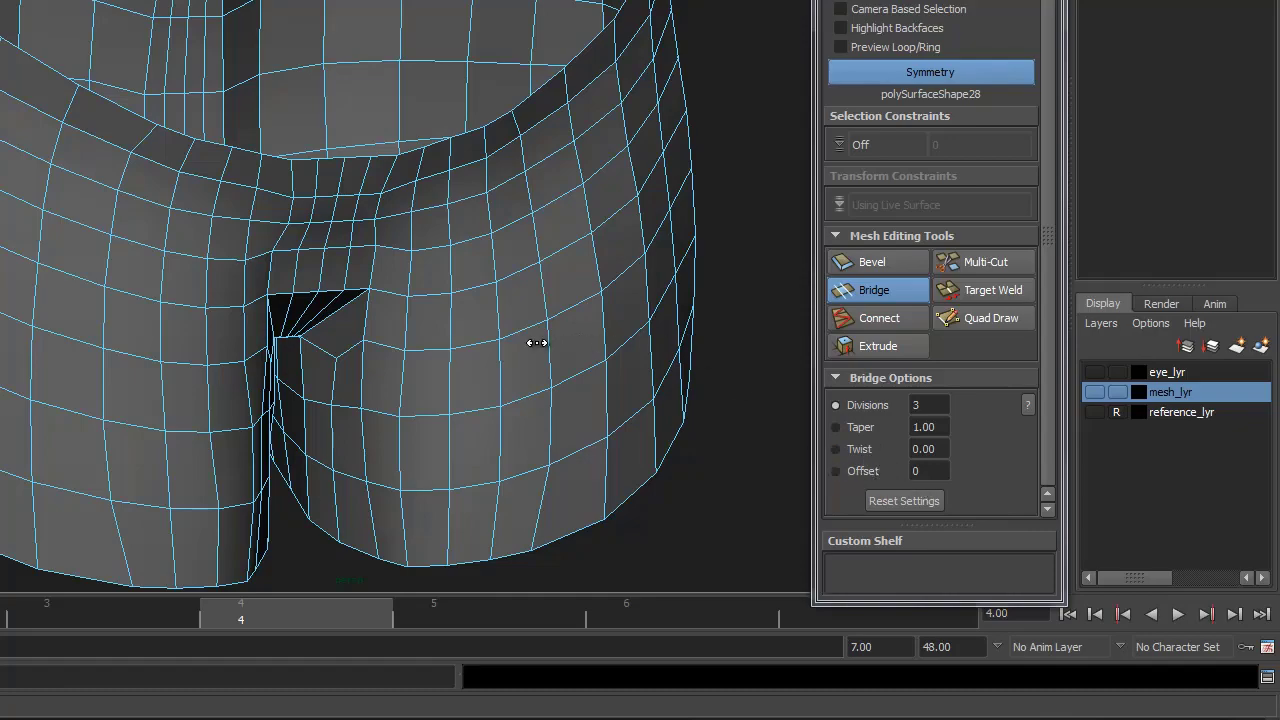
left_click_drag(536, 342, 509, 325, "alt")
- Exit the Bridge tool and activate Multi-Cut in the Modeling Toolkit
key("q")
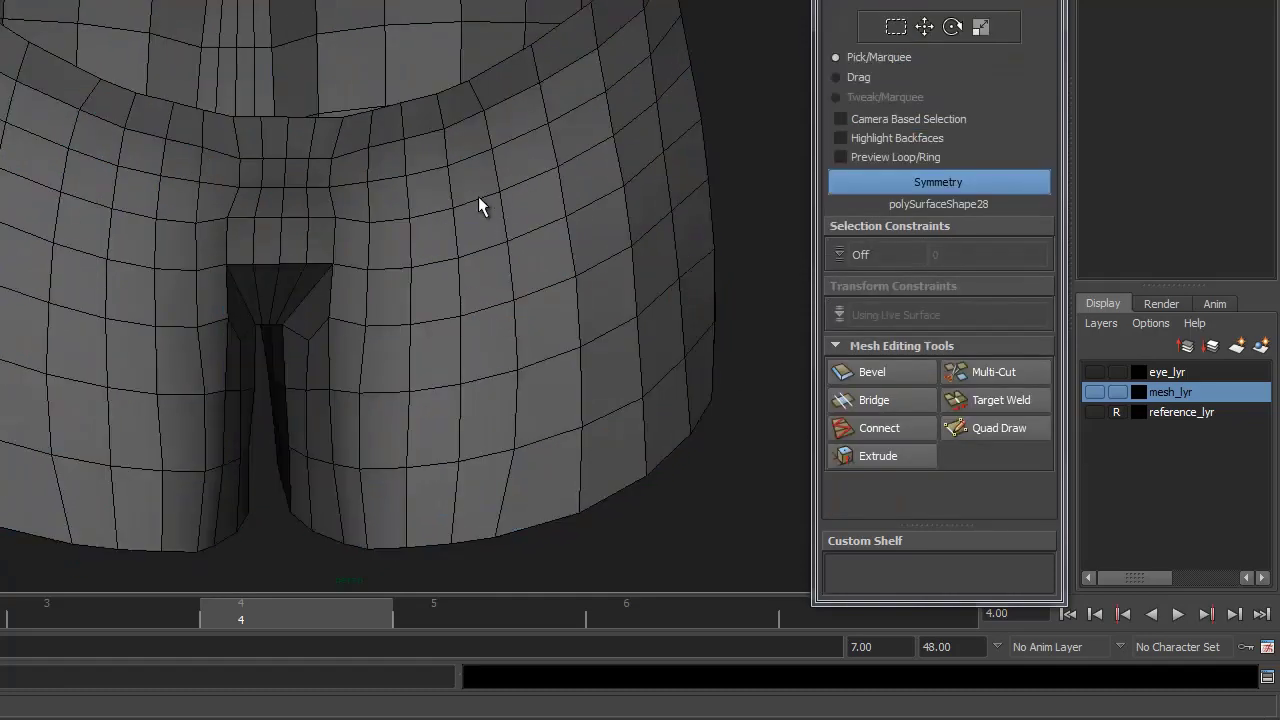
left_click_drag(480, 200, 432, 240, "alt")
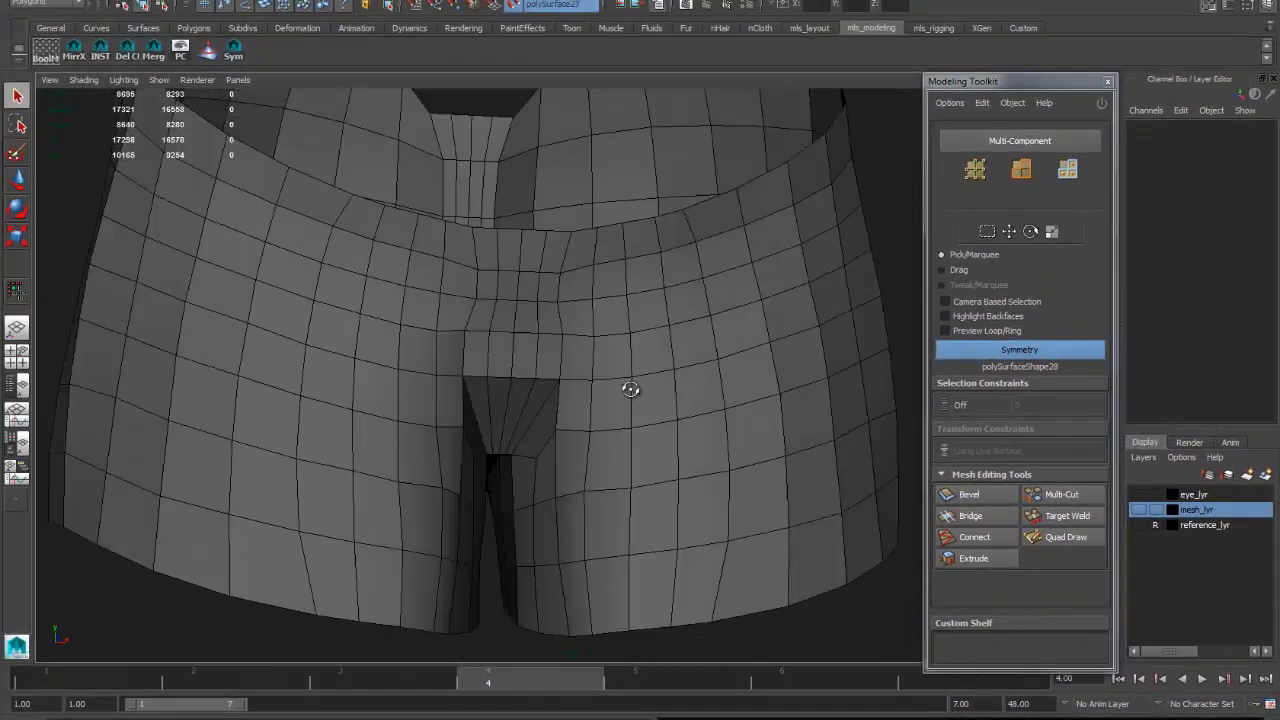
left_click_drag(630, 389, 646, 416, "alt")
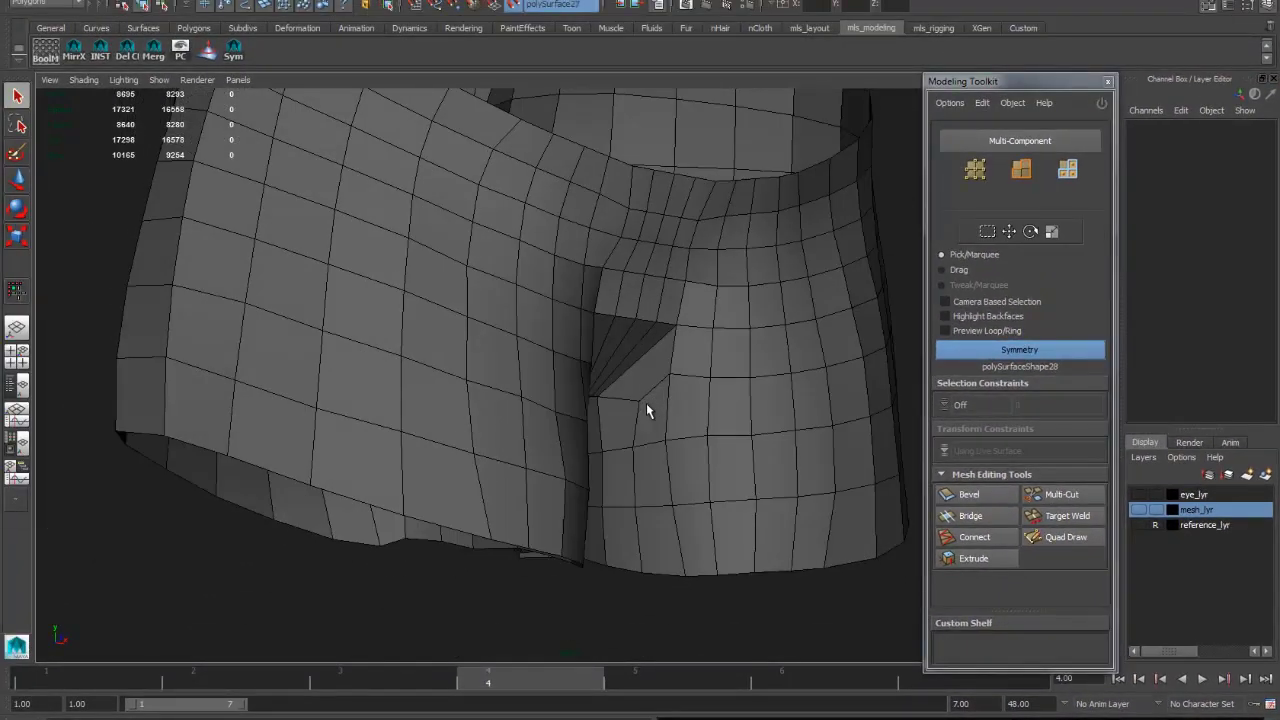
key("ctrl+shift+x")
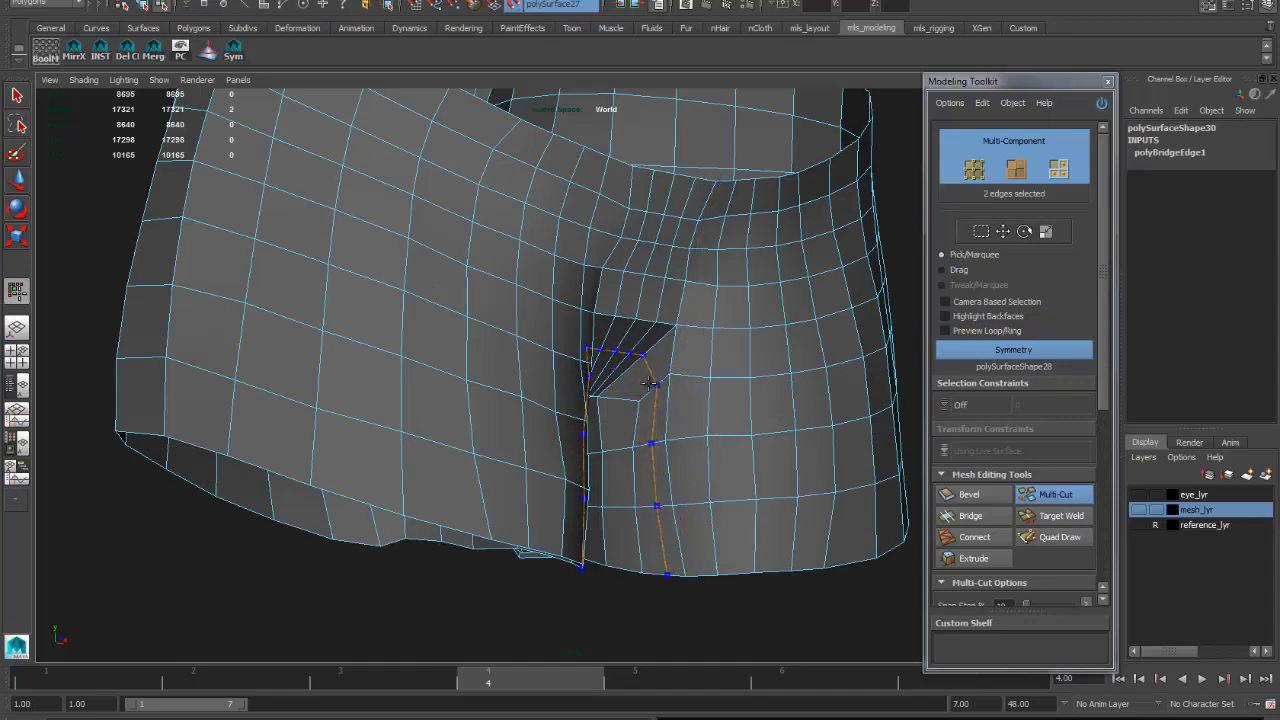
- Multi-Cut edge loops down both sides of the crotch crevice
mouse_move(652, 378)
left_mouse_down("alt")
mouse_move(606, 371)
mouse_move(654, 366)
mouse_move(640, 374)
left_mouse_up("alt")
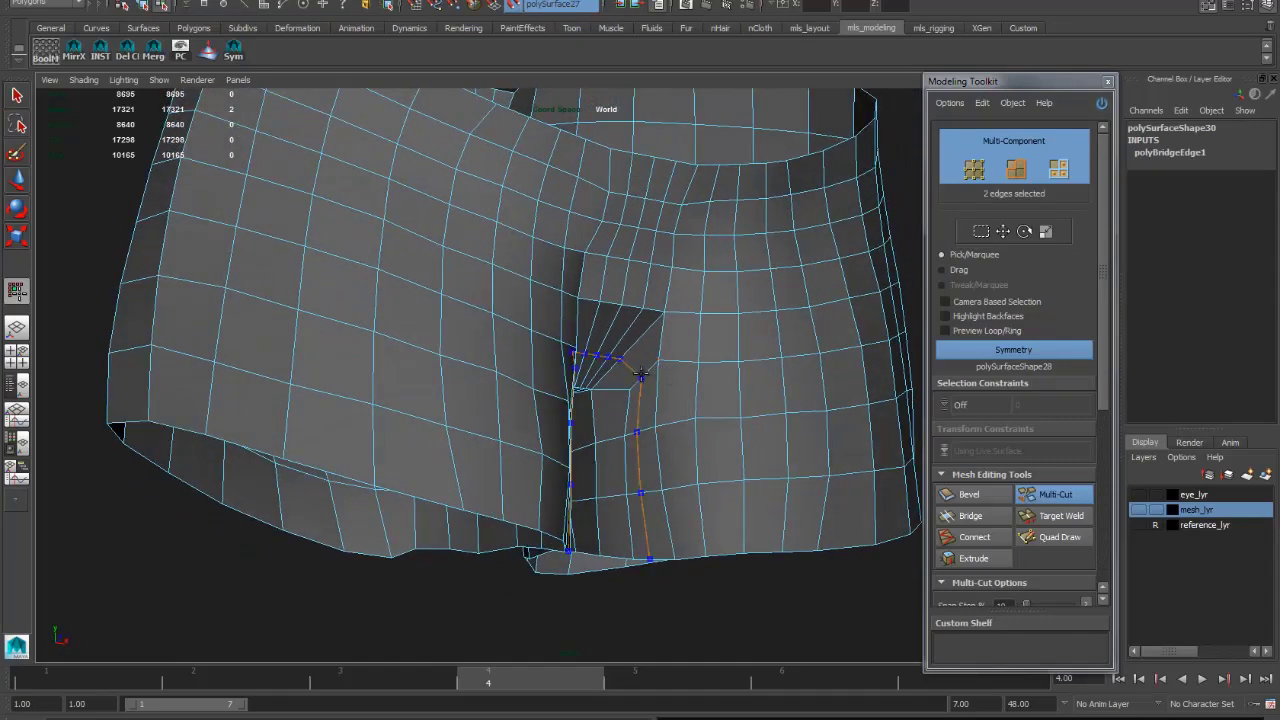
left_click(644, 376, "ctrl")
key("Return")
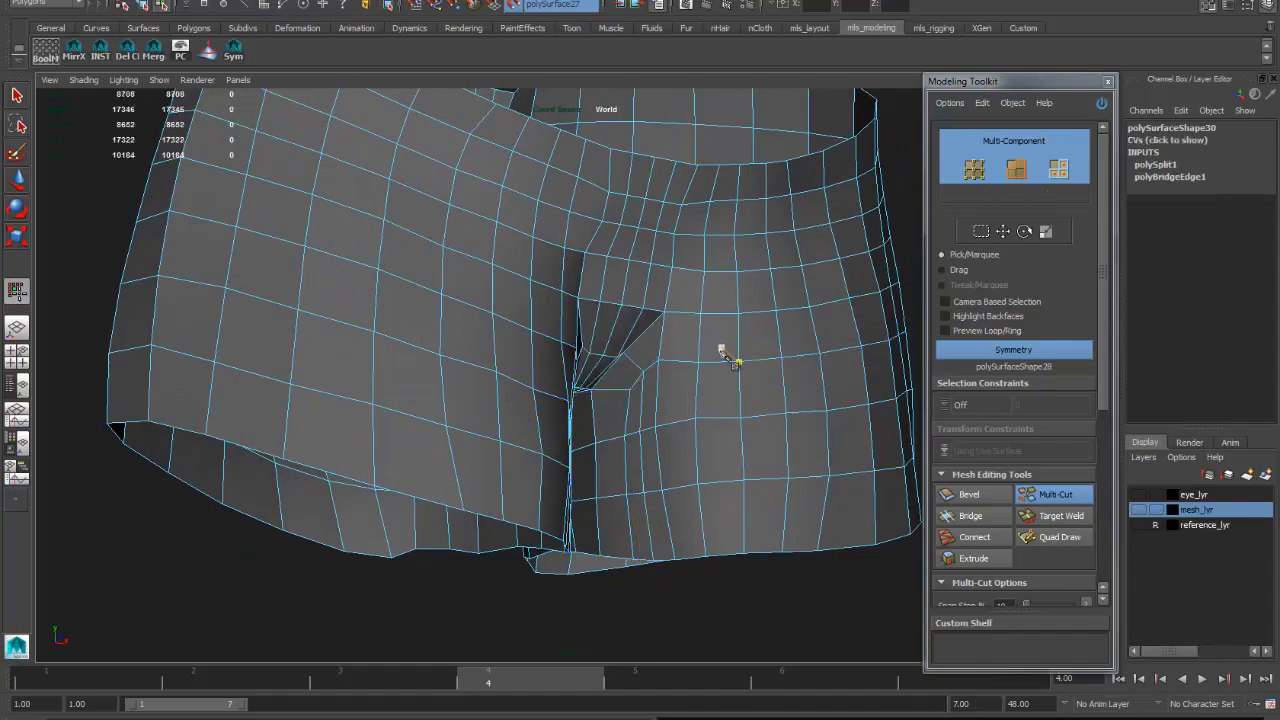
left_click_drag(729, 354, 688, 315, "alt")
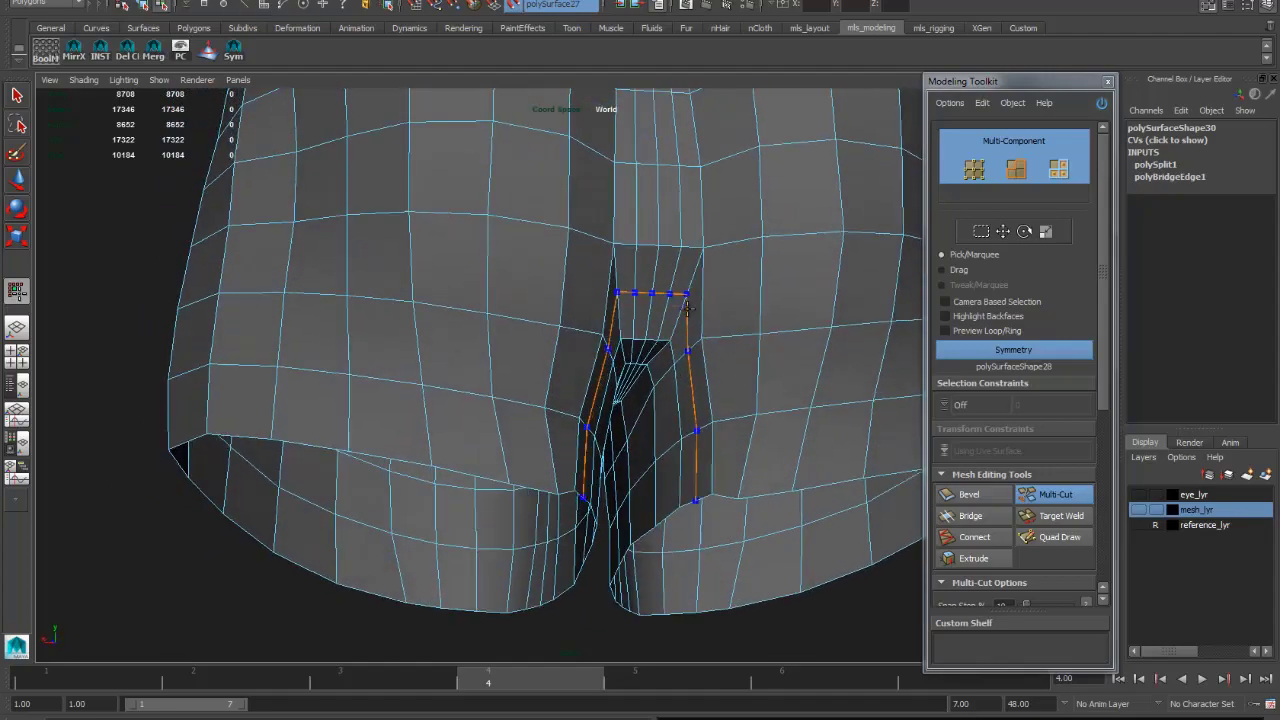
left_click(690, 318, "ctrl")
- Inspect the cuts from the front and back, then start another cut on the hip
left_click_drag(777, 286, 745, 308, "alt")
right_click_drag(745, 308, 574, 320, "alt")
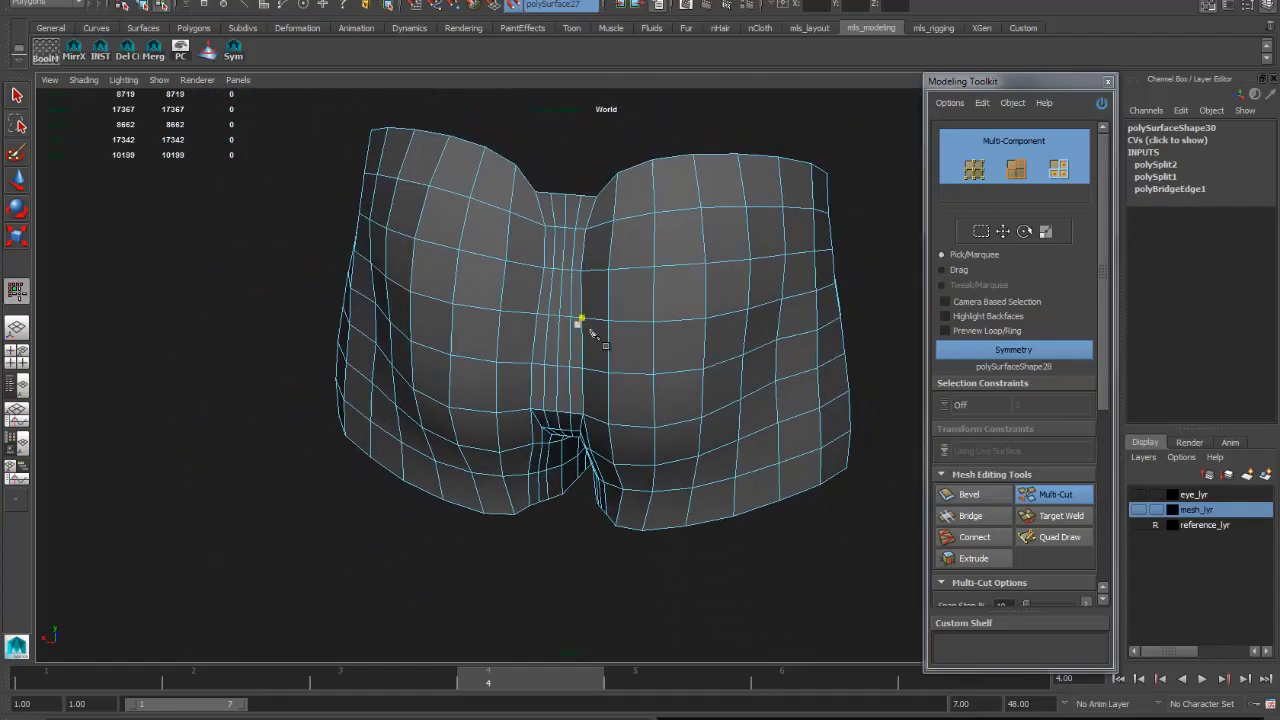
left_click_drag(574, 320, 327, 327, "alt")
right_click_drag(327, 327, 663, 360, "alt")
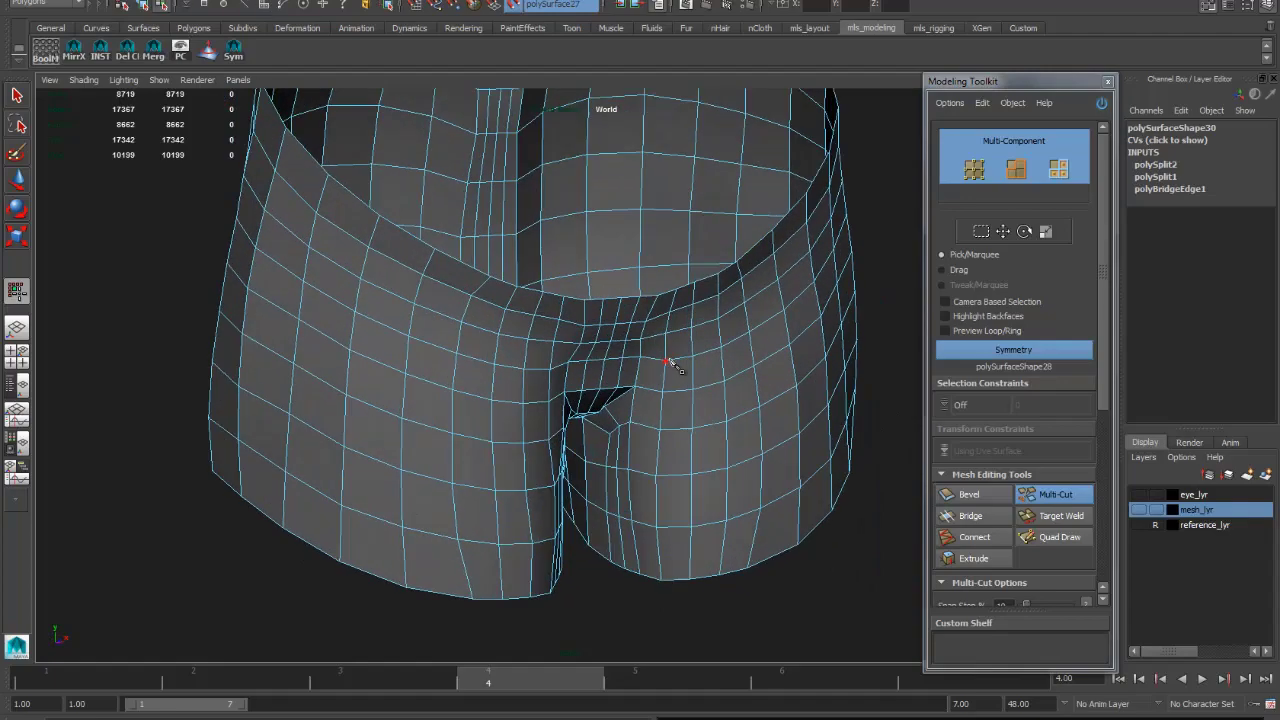
left_click_drag(663, 360, 602, 378, "alt")
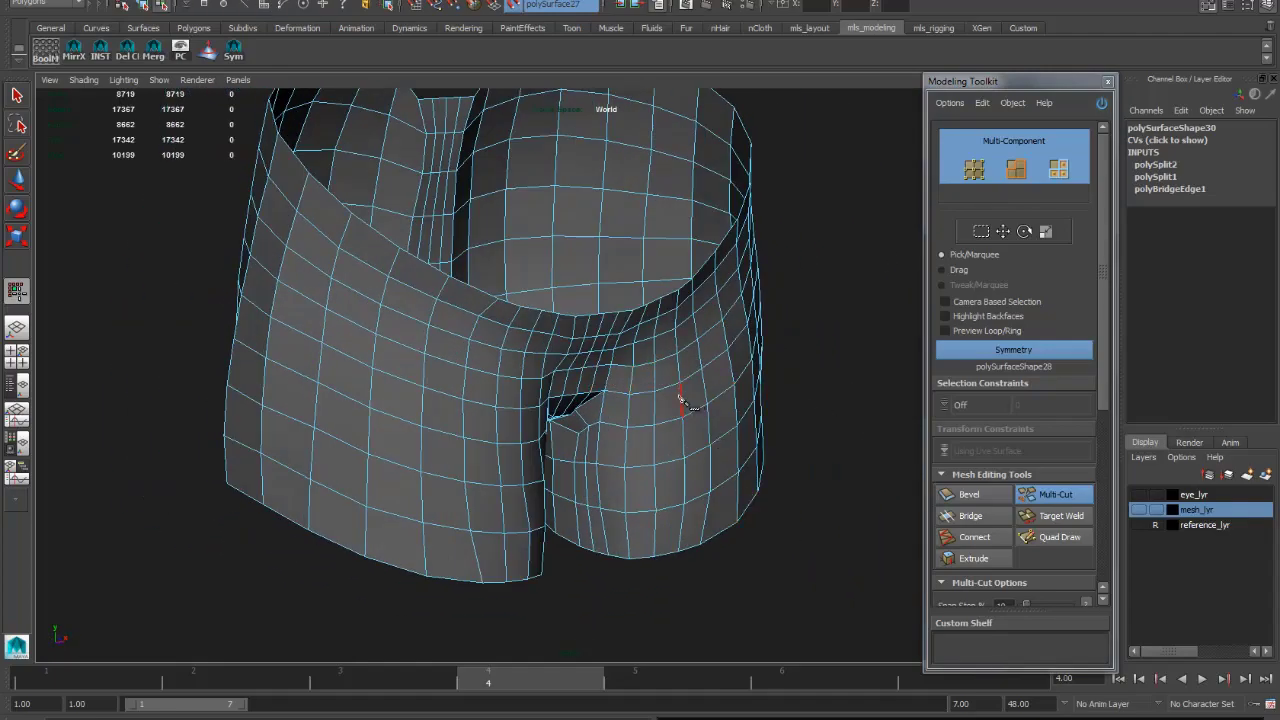
left_click_drag(680, 400, 598, 308, "alt")
left_click_drag(596, 218, 538, 432, "alt")
left_click(594, 216)
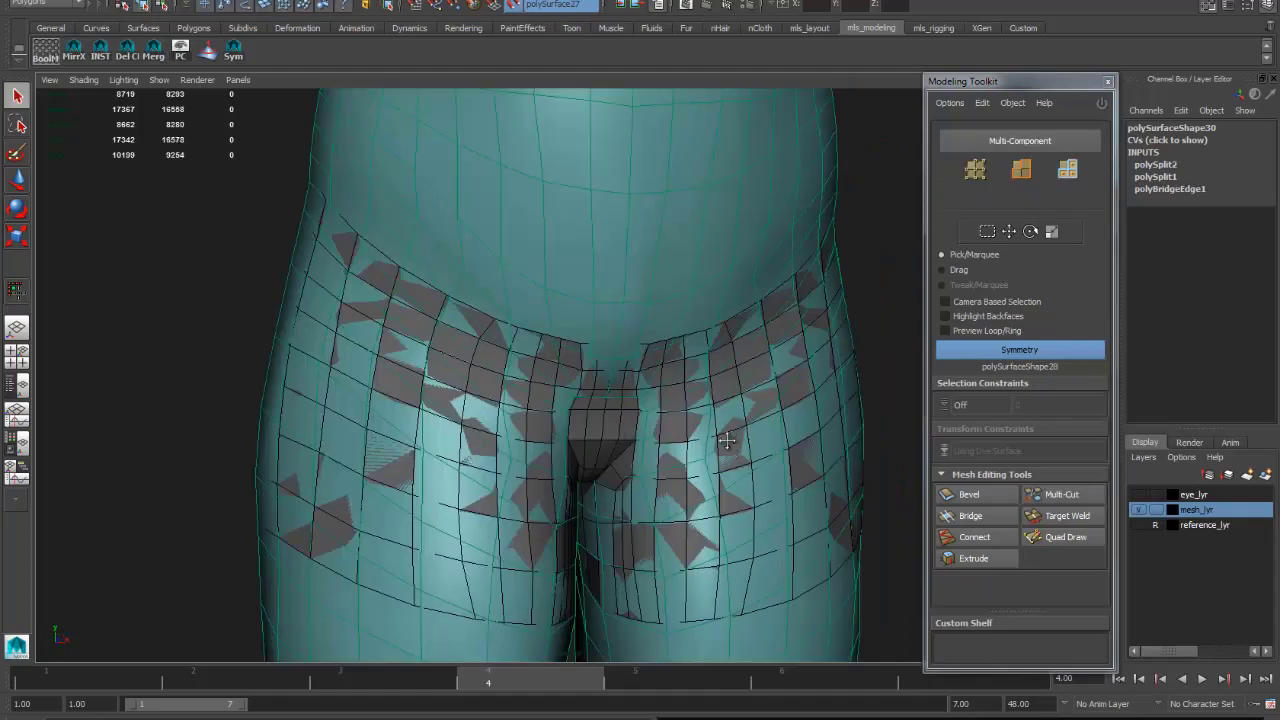
right_click_drag(726, 440, 905, 445, "alt")
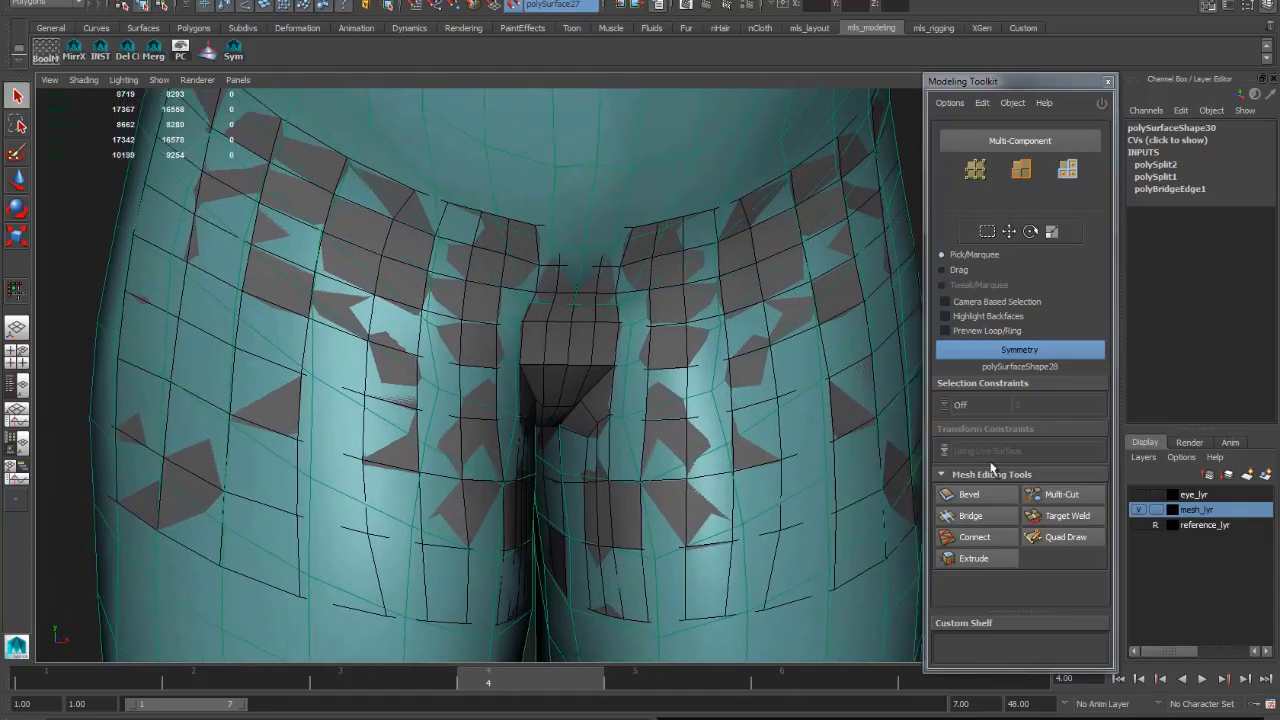
- Hide the teal reference shading, select a crotch centre edge and toggle symmetry off and on
left_click(1136, 510)
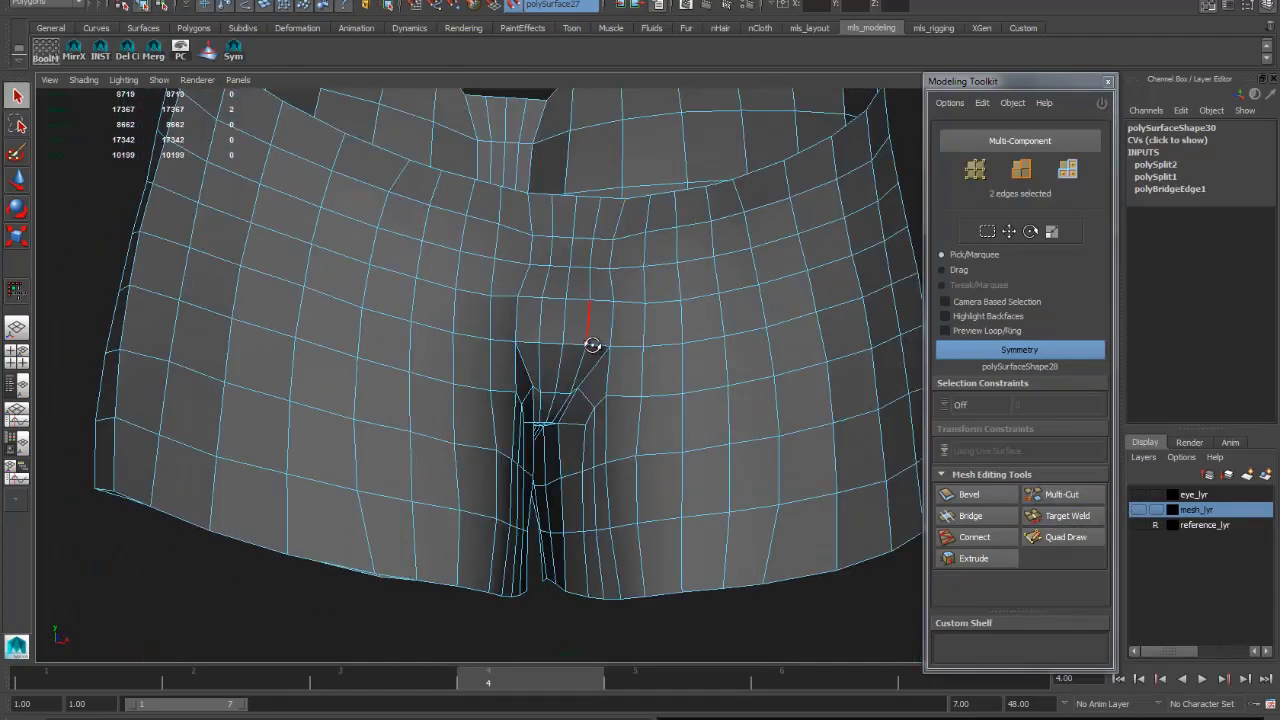
left_click(583, 365)
left_click_drag(583, 365, 546, 256, "alt")
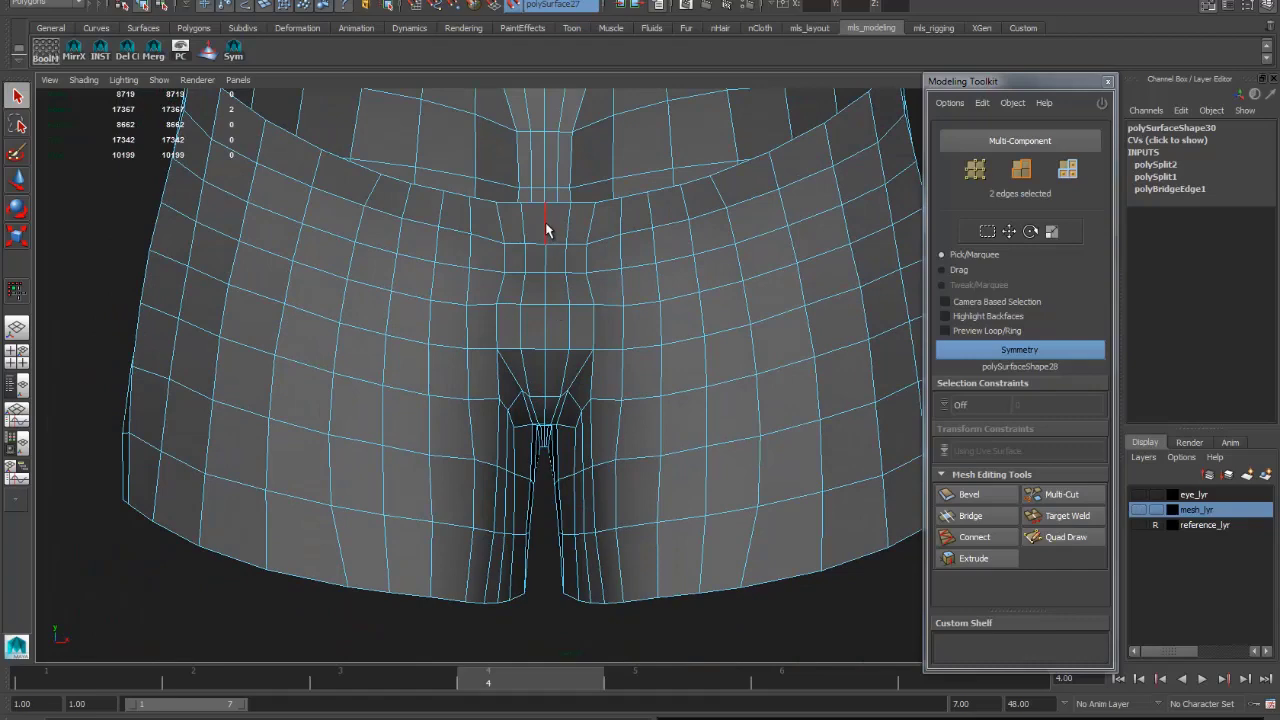
left_click(546, 223)
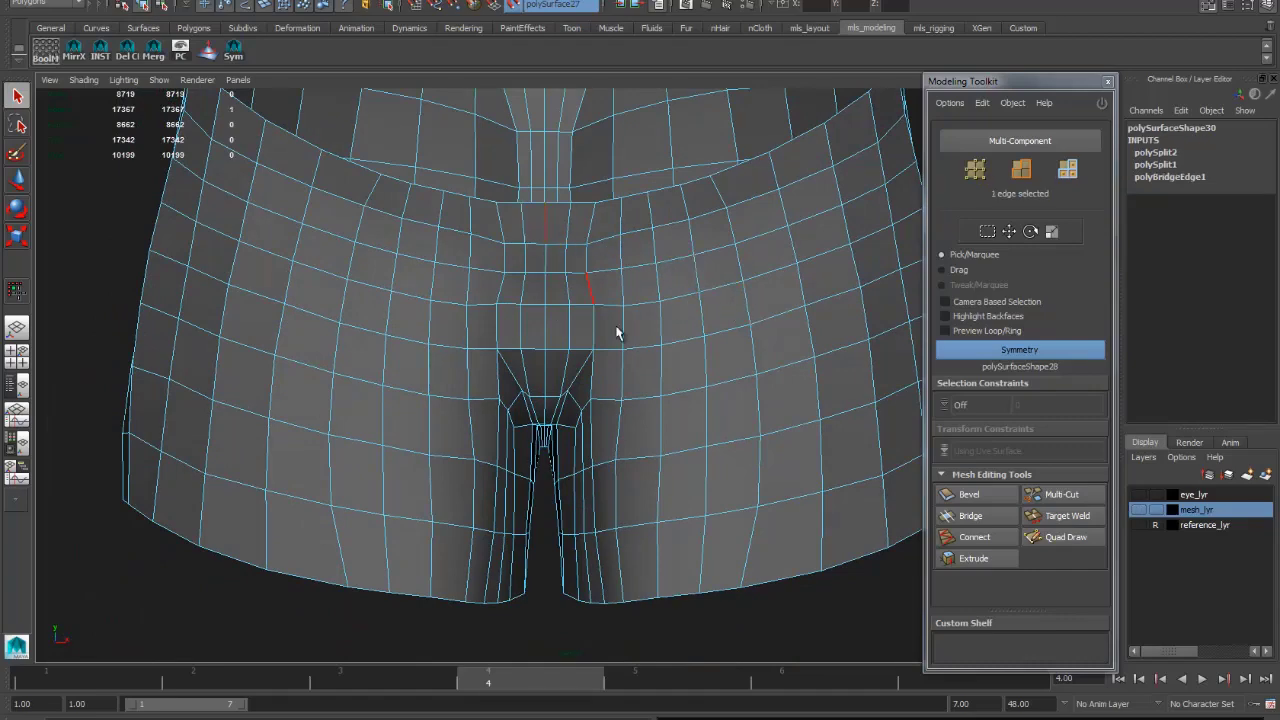
left_click(1012, 352)
left_click(1012, 352)
left_click_drag(751, 357, 648, 393, "alt")
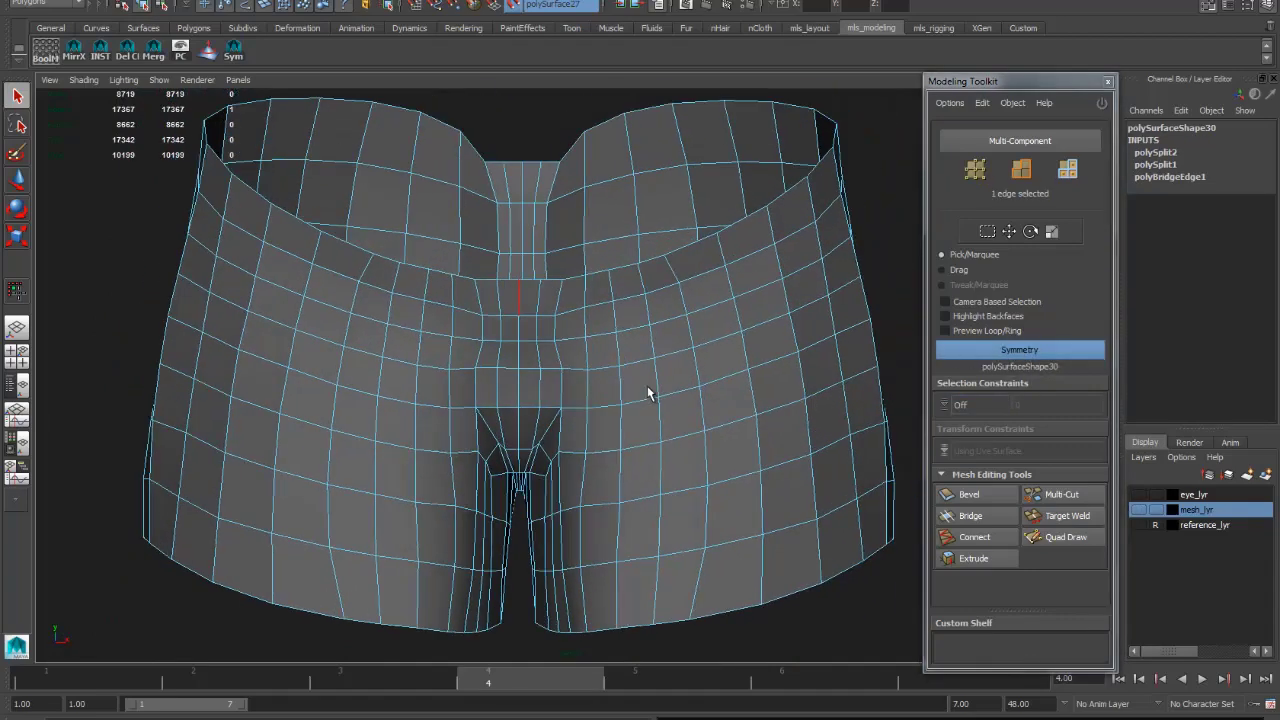
left_click(1101, 103)
left_click_drag(600, 430, 808, 430, "alt")
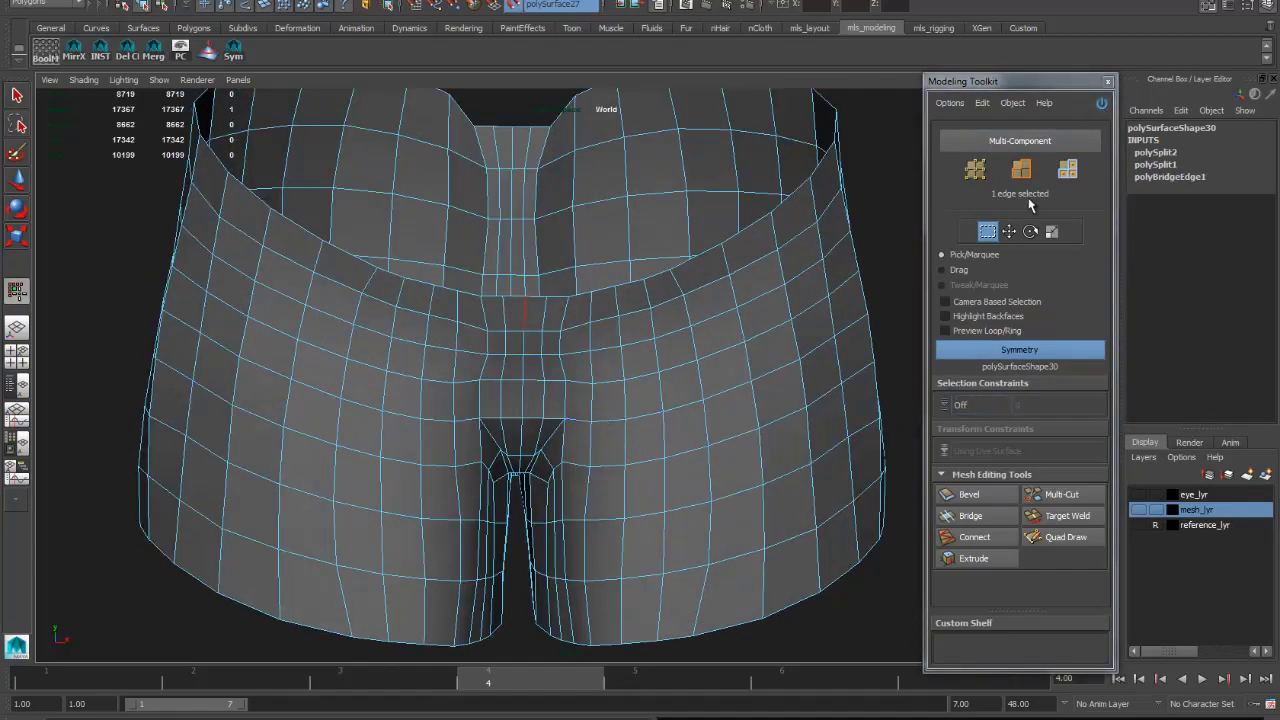
- Slide the vertices inside the crotch opening with the Toolkit Move tool
left_click(1009, 231)
scroll(630, 440, "up", 5)
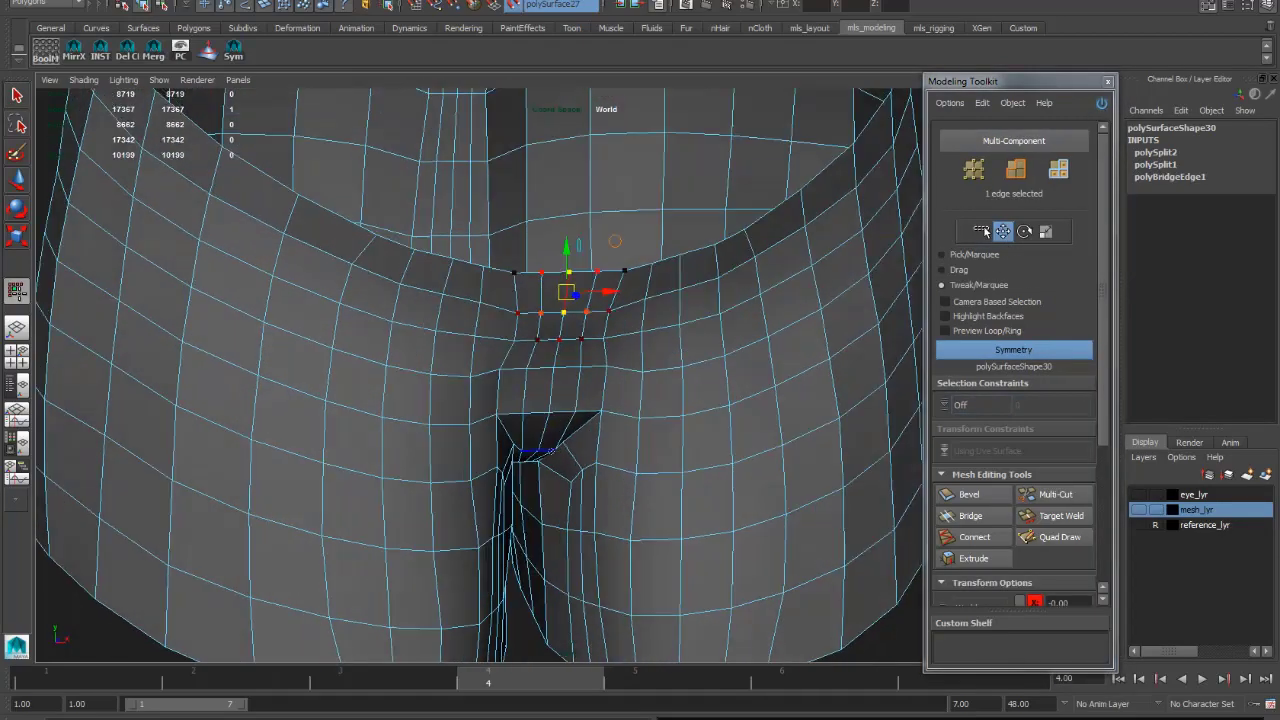
key("F9")
mouse_move(545, 462)
left_mouse_down()
mouse_move(543, 478)
mouse_move(560, 466)
mouse_move(541, 458)
left_mouse_up()
key("F10")
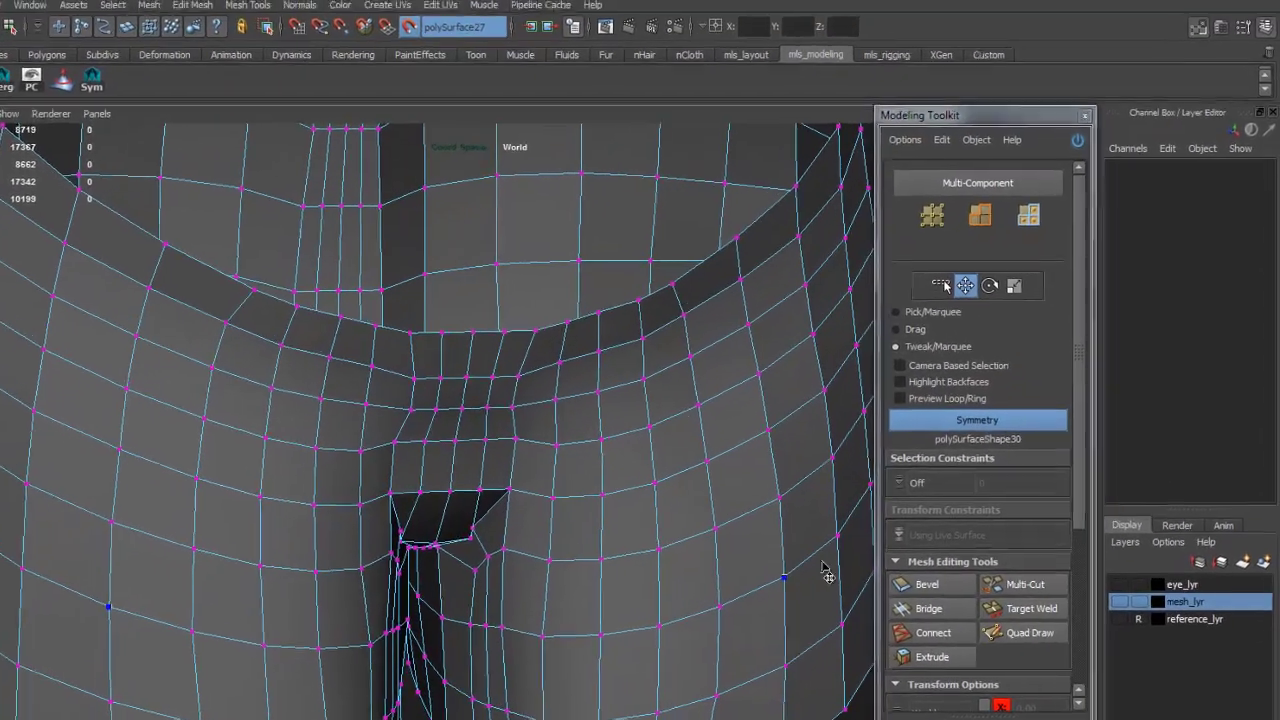
scroll(563, 678, "down", 5)
key("q")
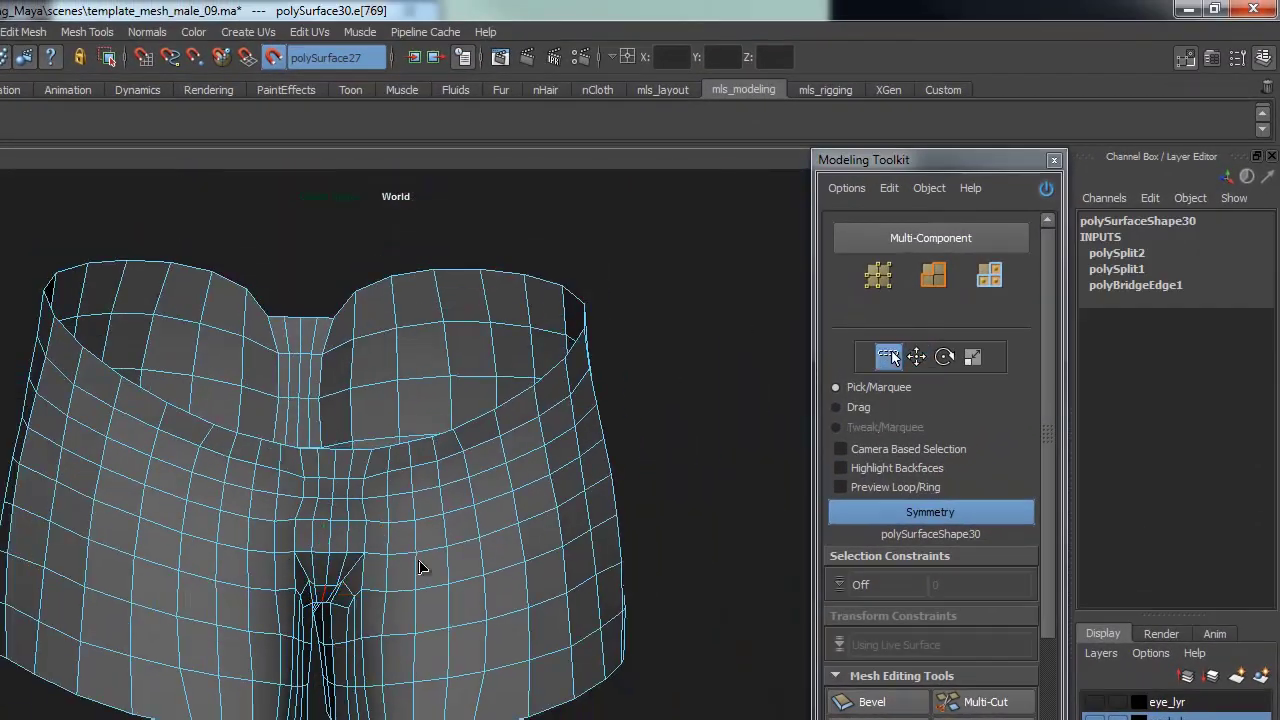
left_click(684, 455)
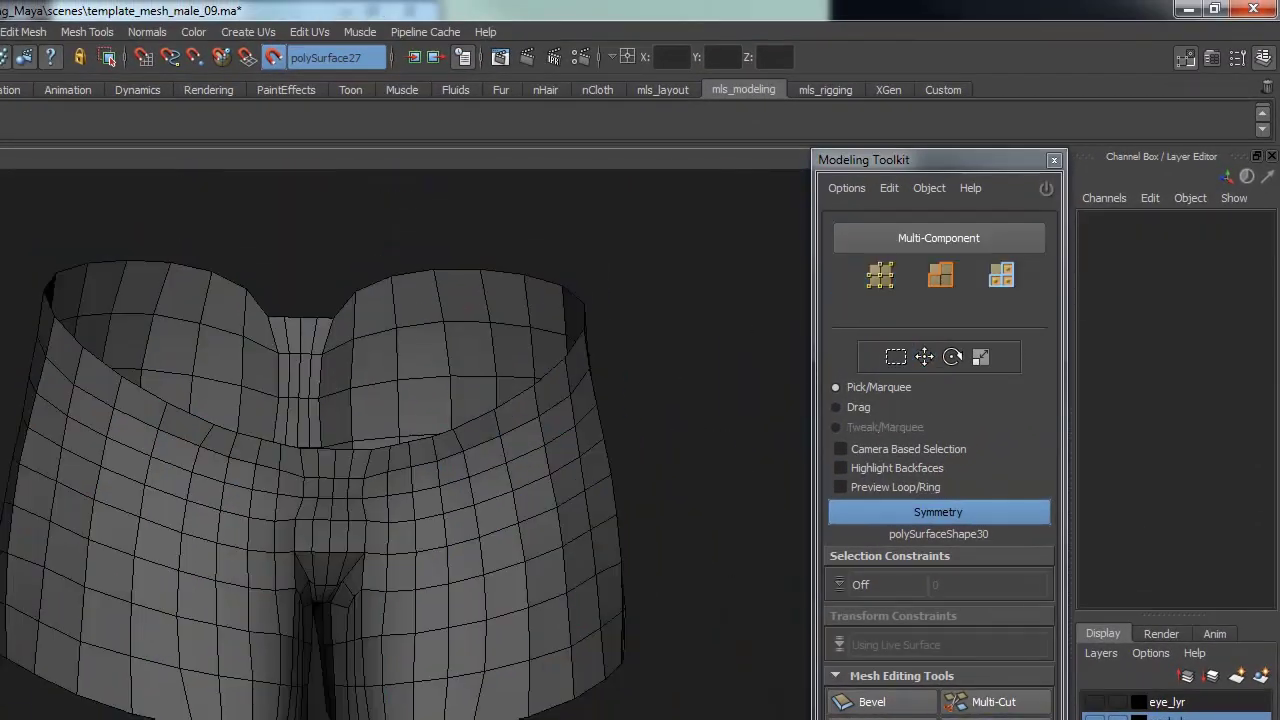
- Exit isolate select to show the full body and turn Make Live off
key("ctrl+1")
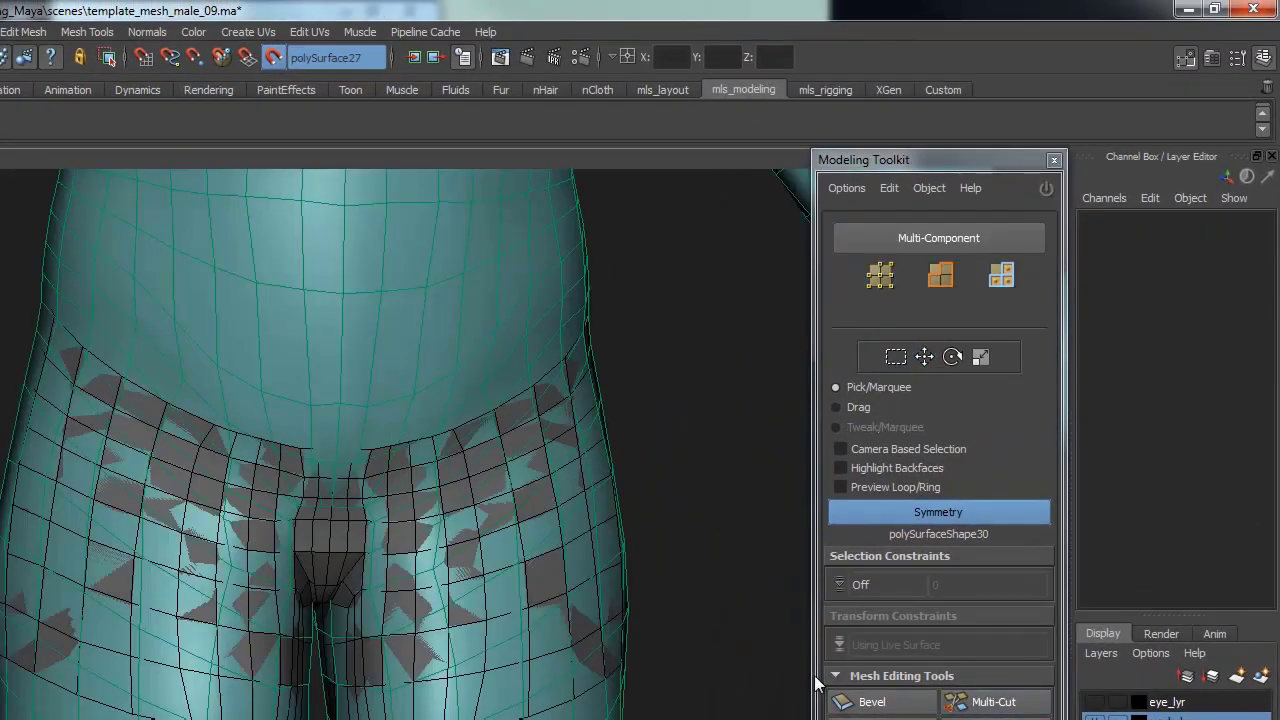
middle_click_drag(452, 374, 401, 615, "alt")
scroll(249, 461, "up", 3)
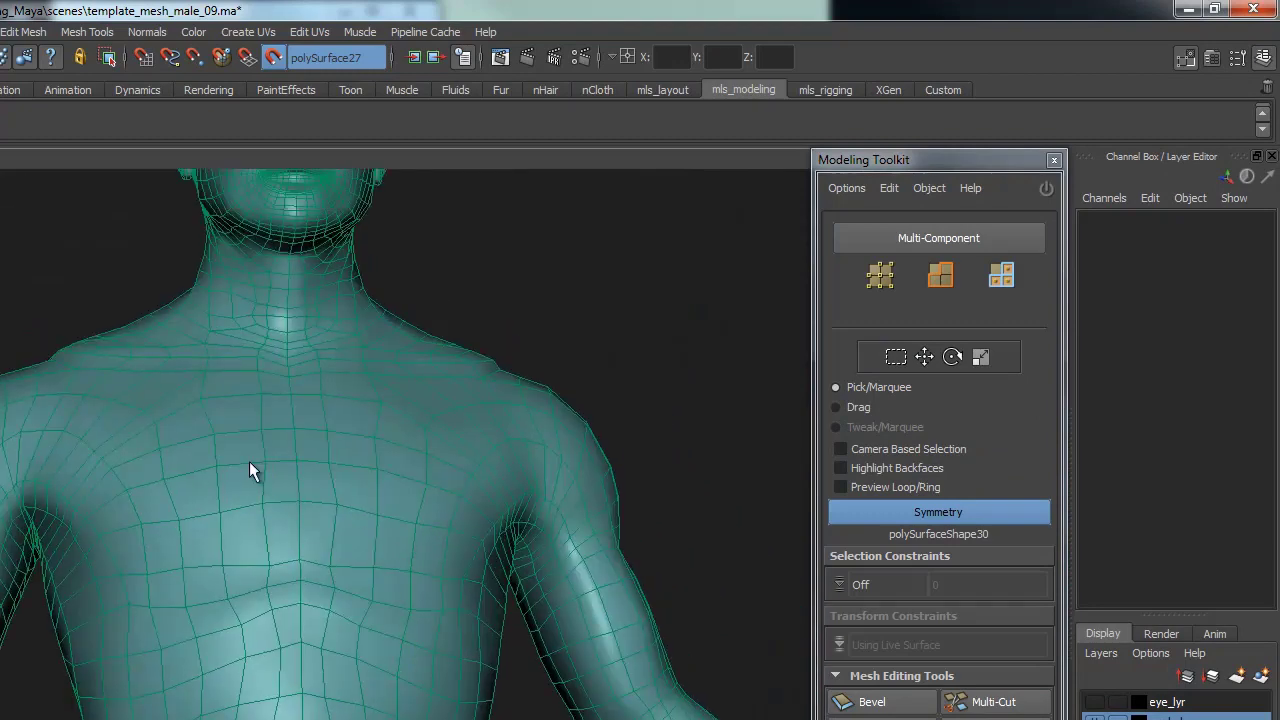
left_click(270, 57)
middle_click_drag(426, 606, 386, 500, "alt")
left_click_drag(386, 500, 394, 451, "alt")
scroll(394, 460, "up", 5)
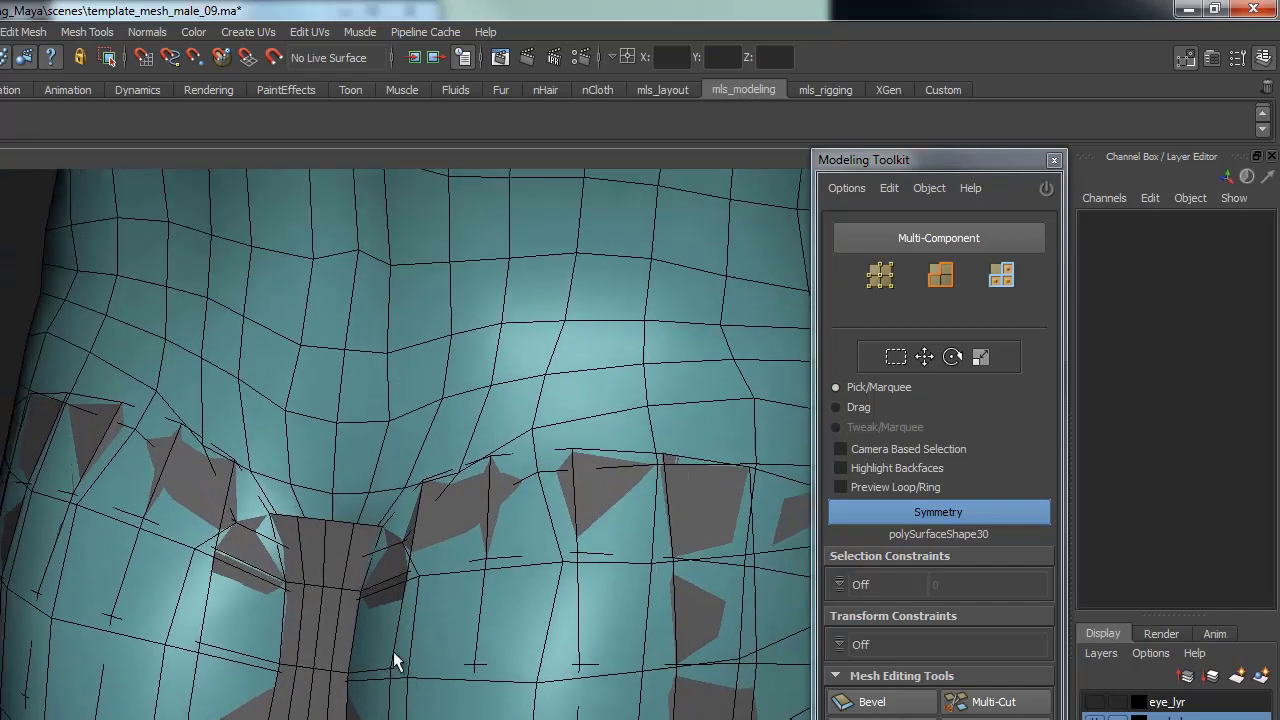
left_click_drag(393, 660, 248, 555, "alt")
left_click_drag(109, 565, 322, 505, "alt")
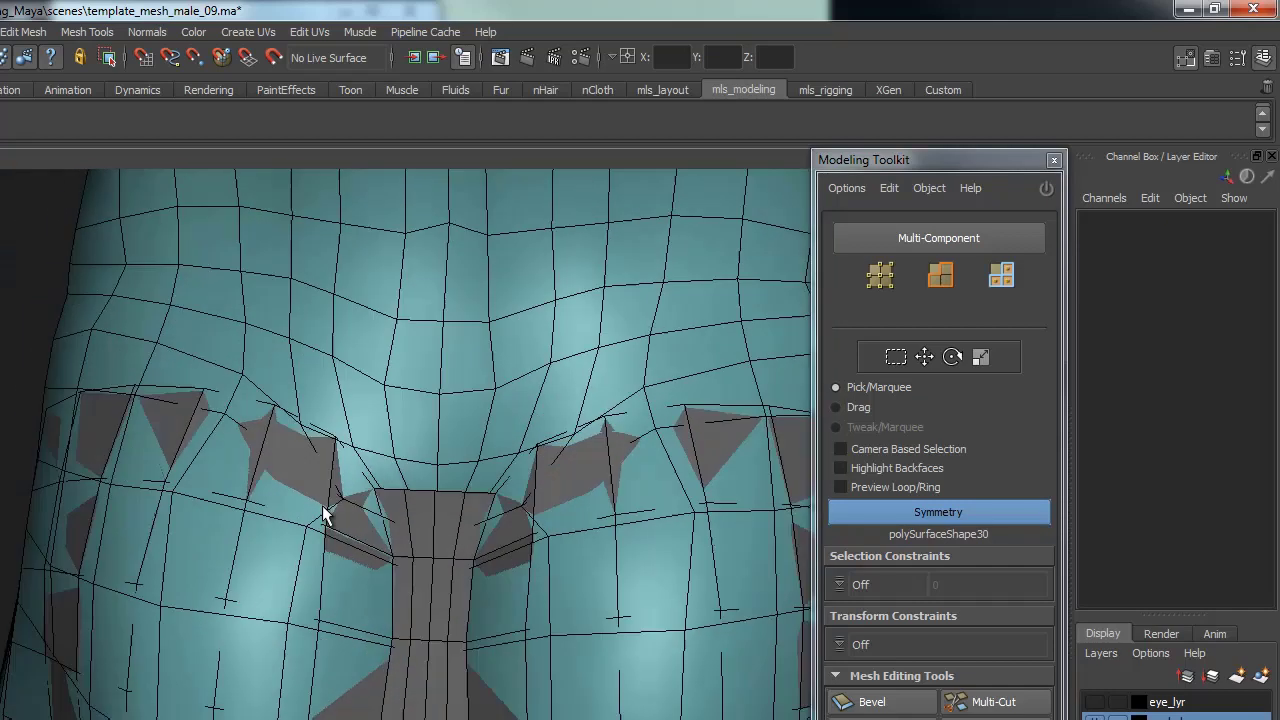
left_click_drag(527, 478, 102, 414, "alt")
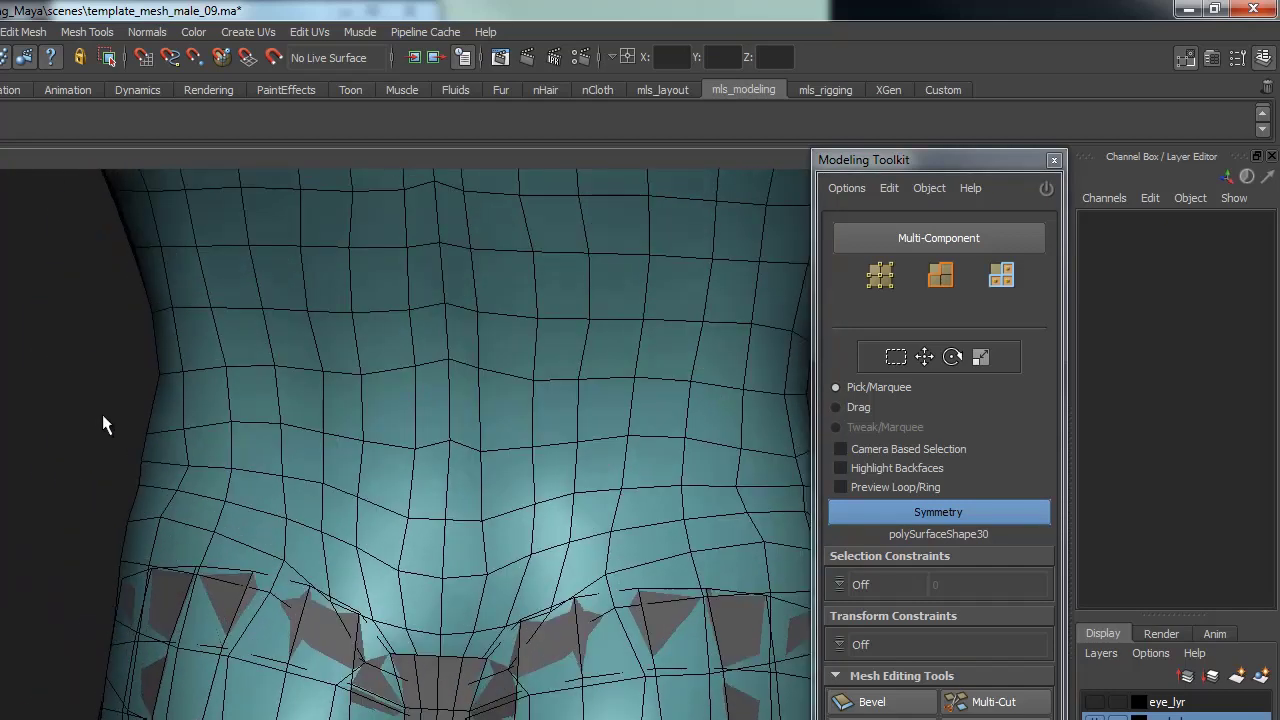
- Make polySurface27 the live surface and reselect the retopology mesh polySurface30
left_click(354, 192)
left_click(273, 58)
scroll(438, 464, "up", 3)
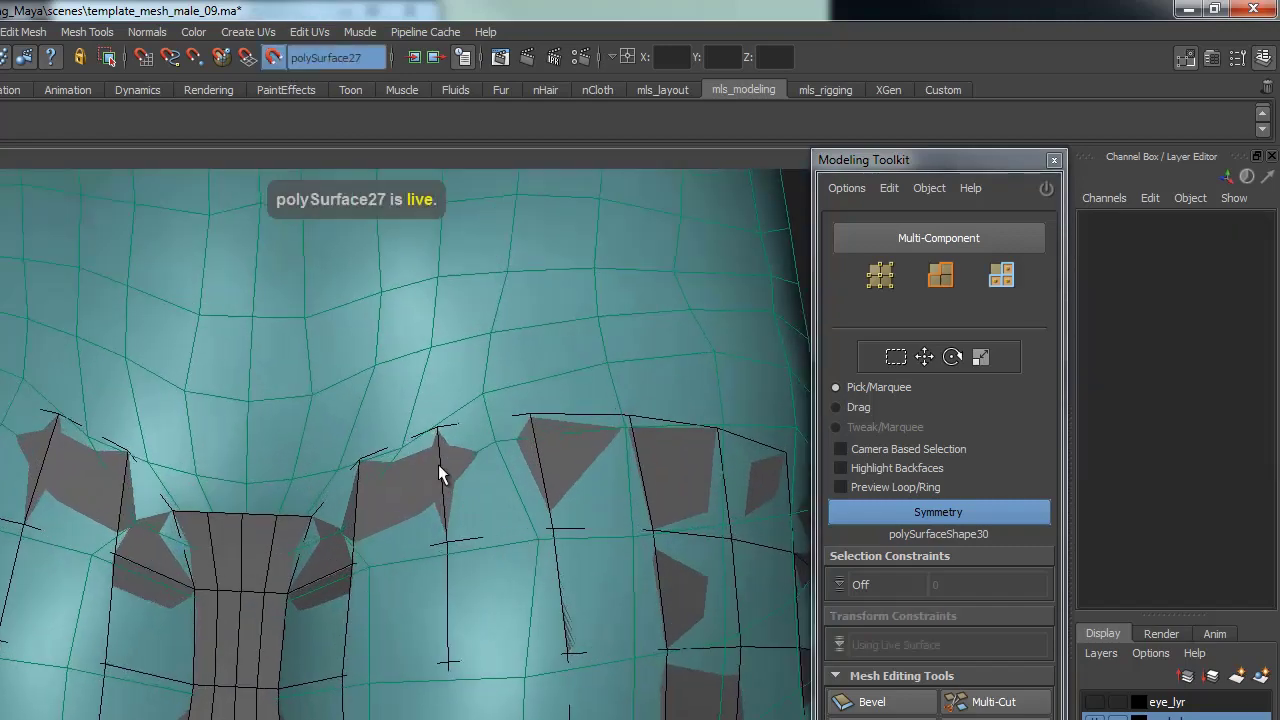
left_click(420, 530)
scroll(467, 500, "up", 2)
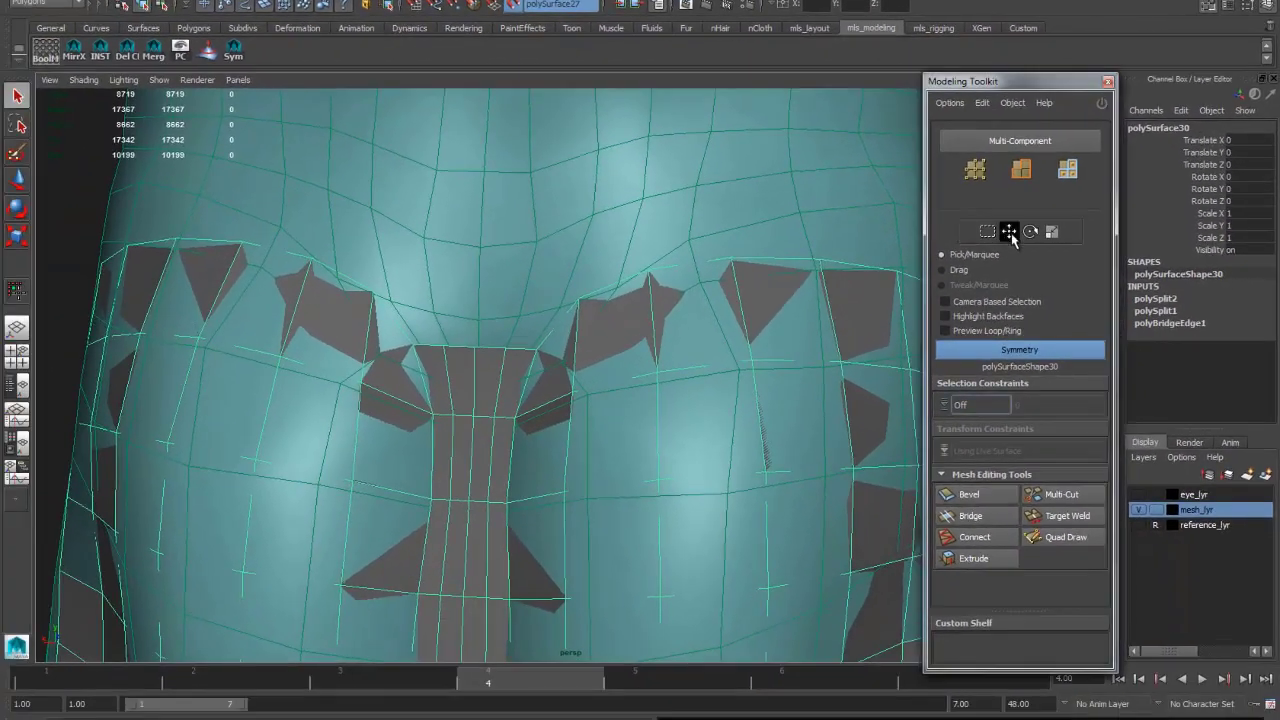
- Slide the crotch-top vertices along their loop into an even line
left_click(1009, 231)
left_click(490, 350)
middle_click_drag(494, 356, 545, 365, "alt")
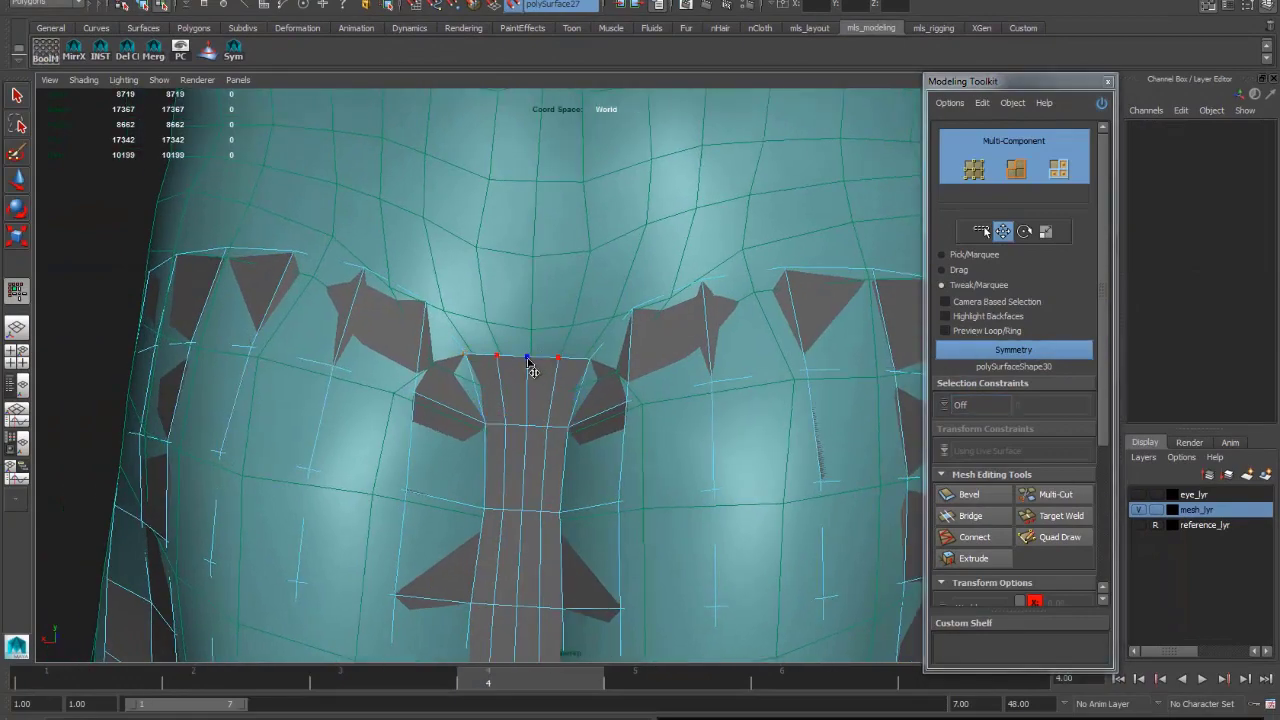
left_click_drag(528, 358, 561, 323)
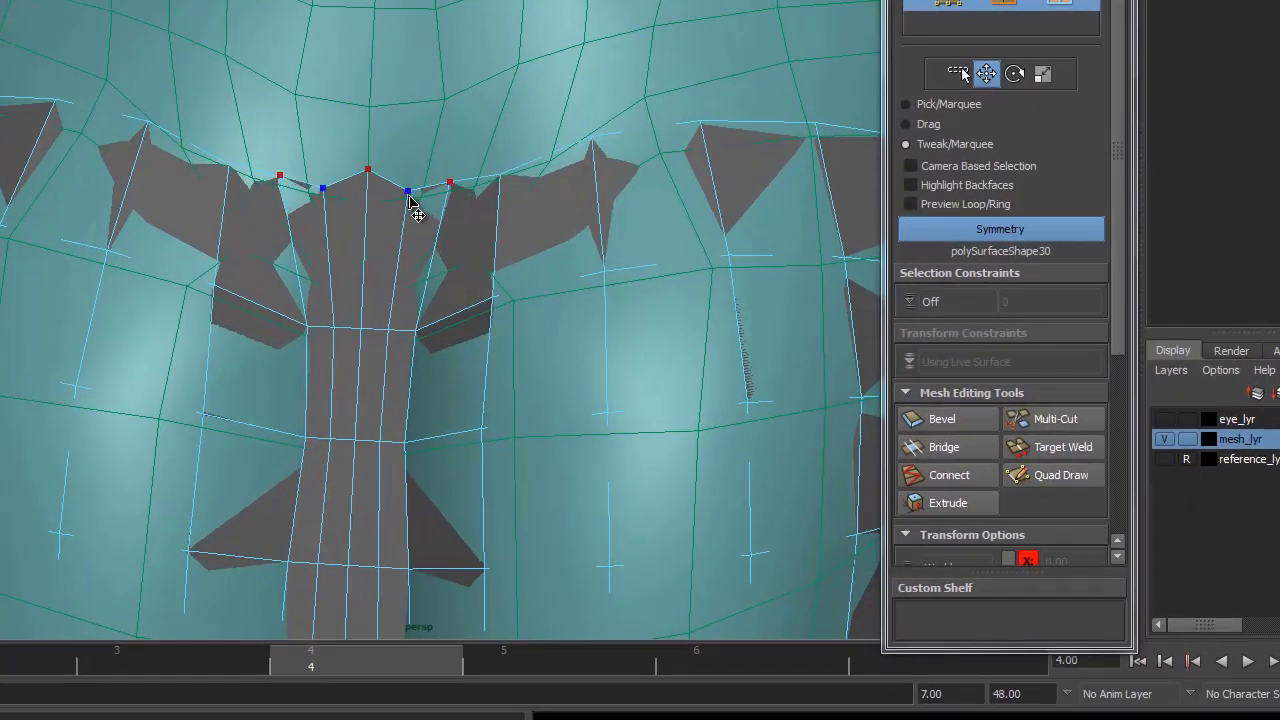
left_click_drag(410, 200, 555, 157)
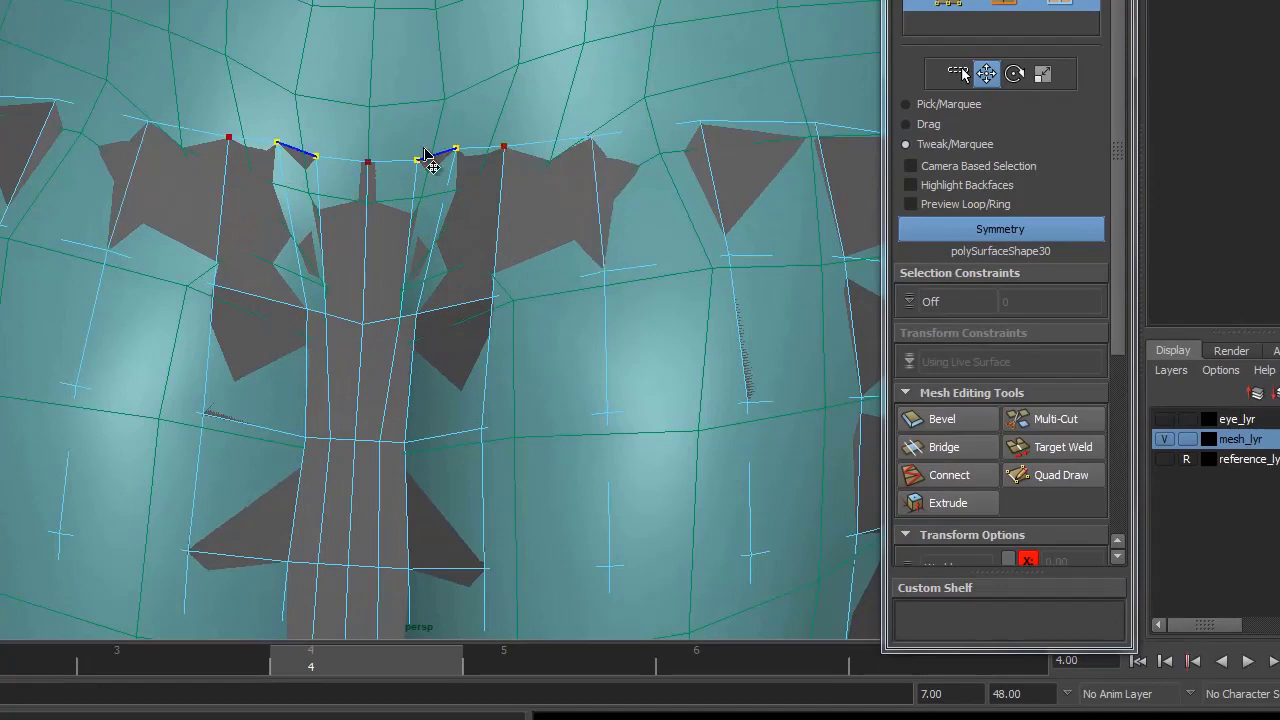
left_click_drag(366, 157, 217, 133)
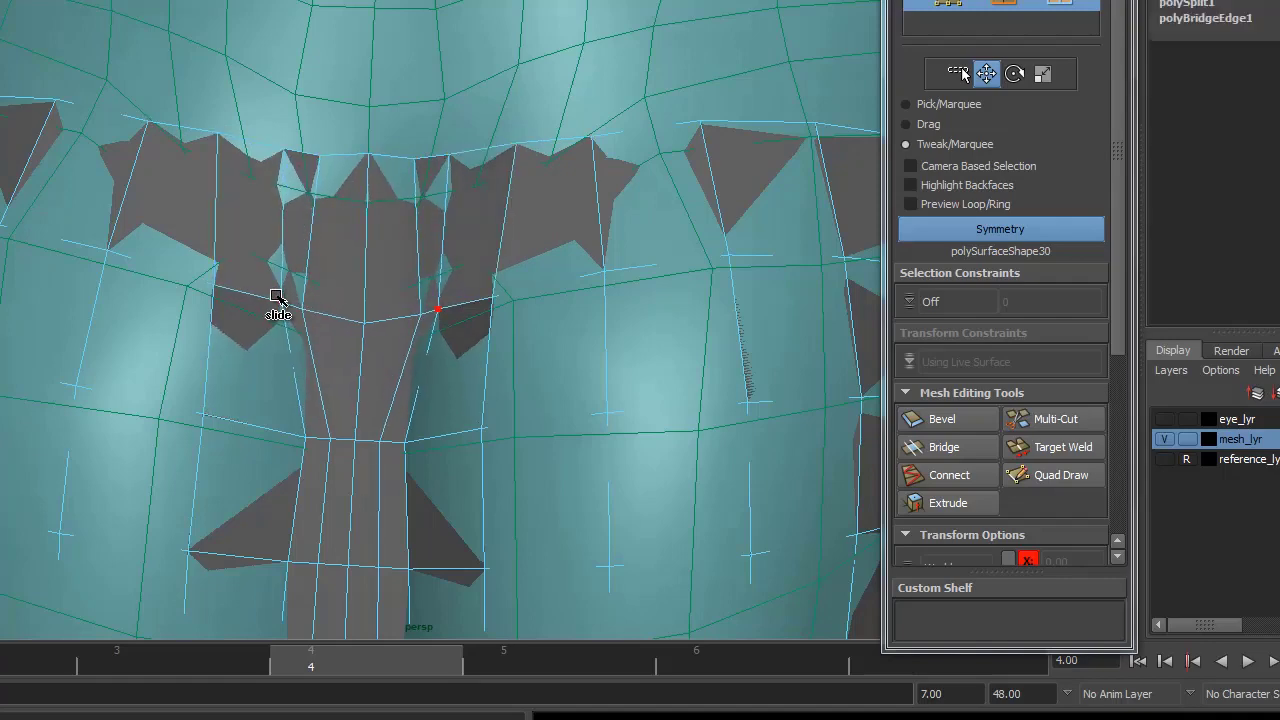
- Select the vertex pair on the lower crotch loop and inspect the loops
left_click(301, 438)
left_click_drag(273, 437, 523, 266, "alt")
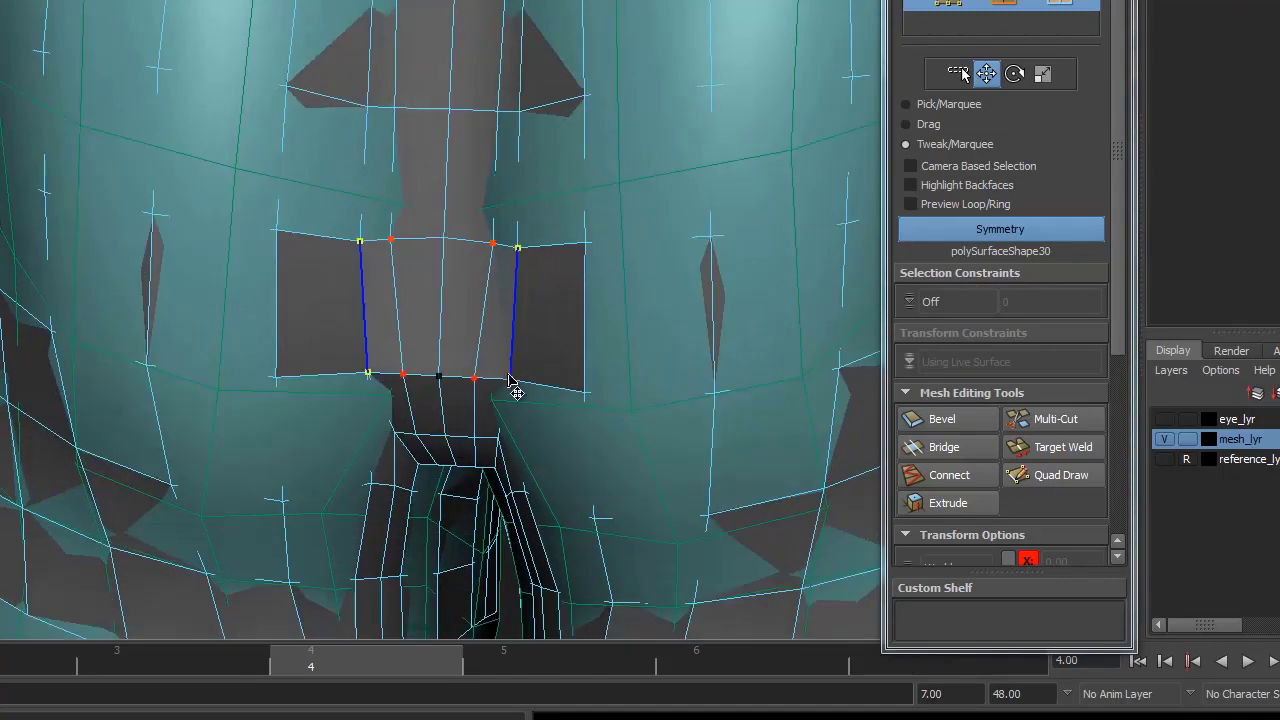
left_click_drag(566, 423, 533, 229, "alt")
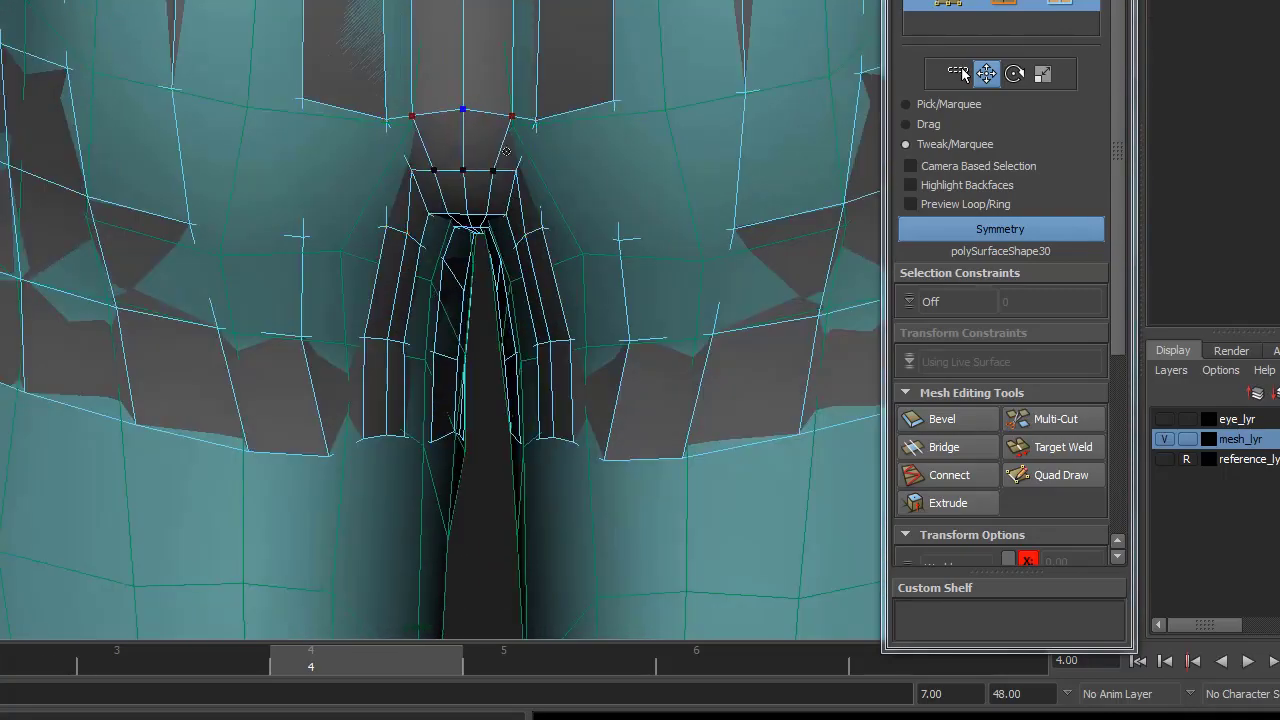
left_click_drag(463, 113, 555, 225, "alt")
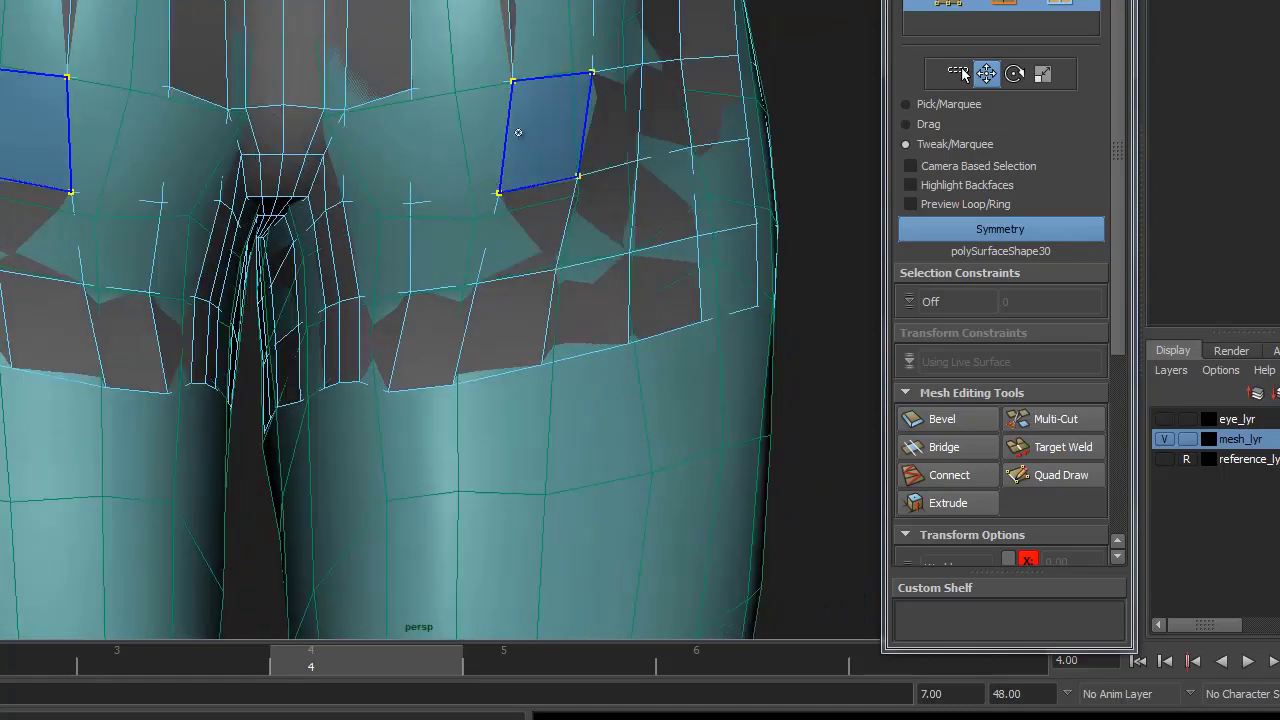
- Insert three new edge loops around the hips in Quad Draw
key("q")
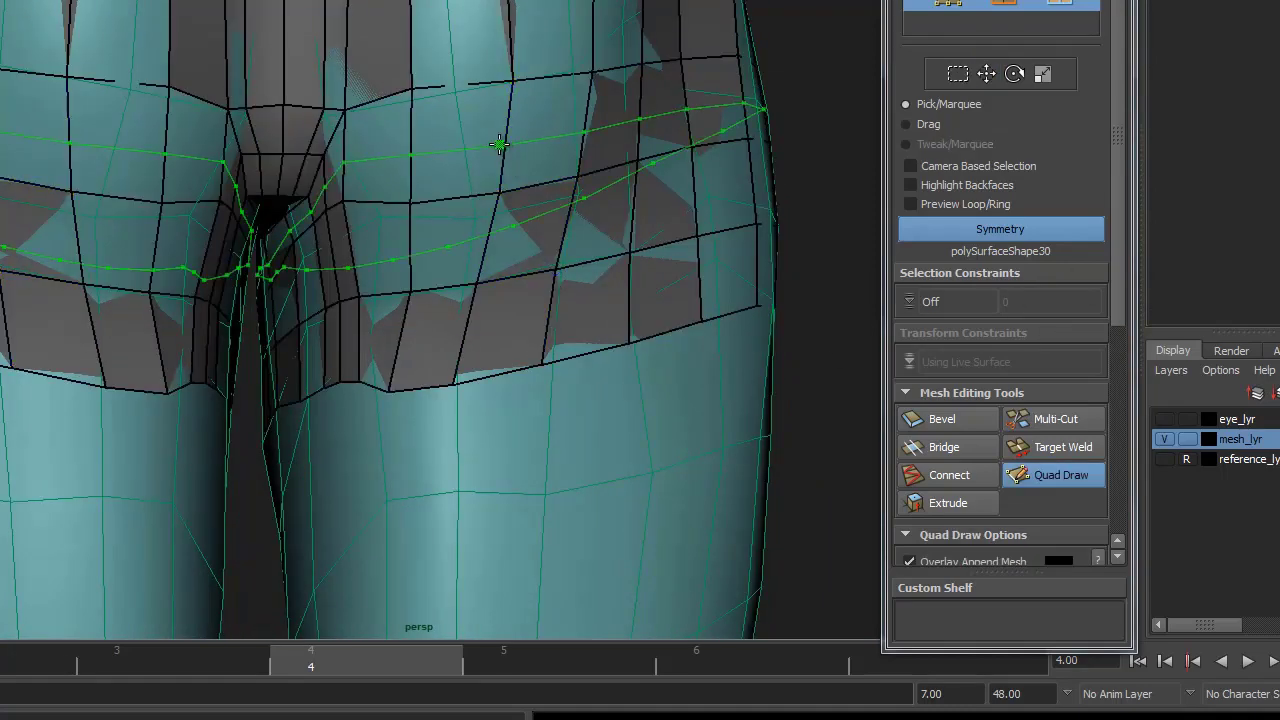
left_click(453, 147, "ctrl")
left_click_drag(453, 147, 547, 132, "alt")
left_click(535, 185, "ctrl")
left_click(625, 122, "ctrl")
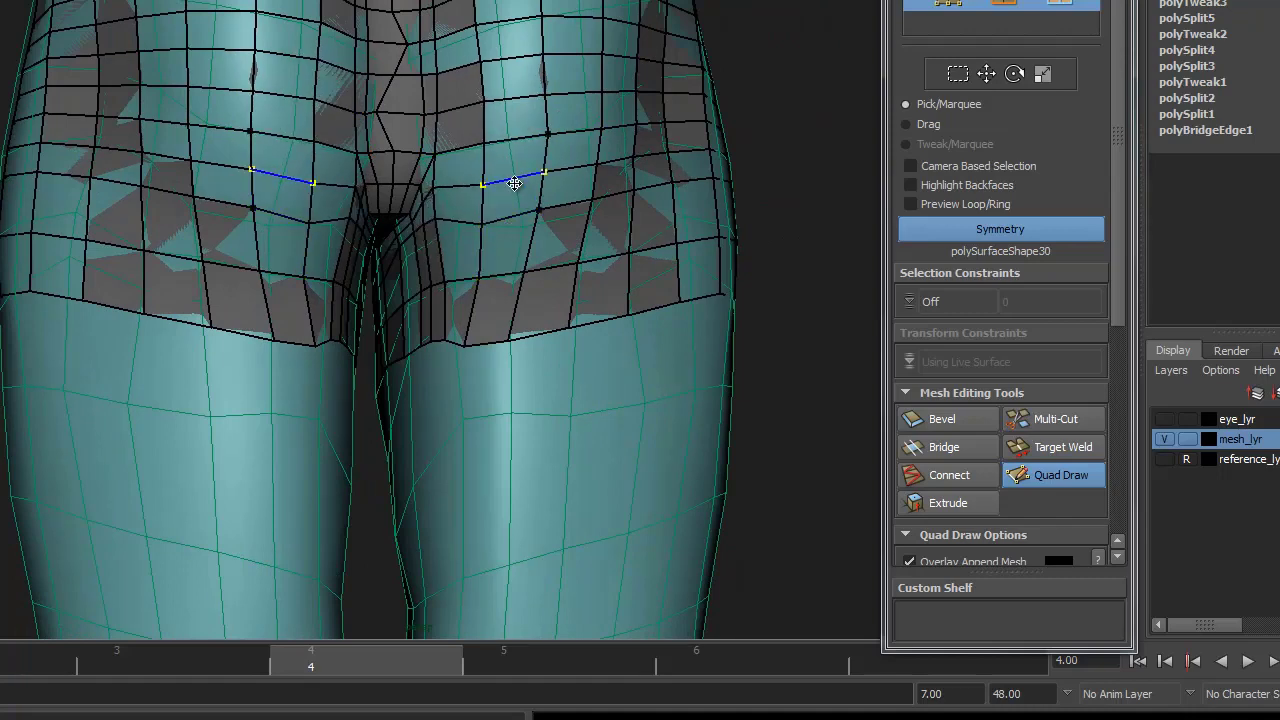
- Relax the hip, crotch and lower hip faces toward even spacing
left_click_drag(562, 178, 470, 202, "alt")
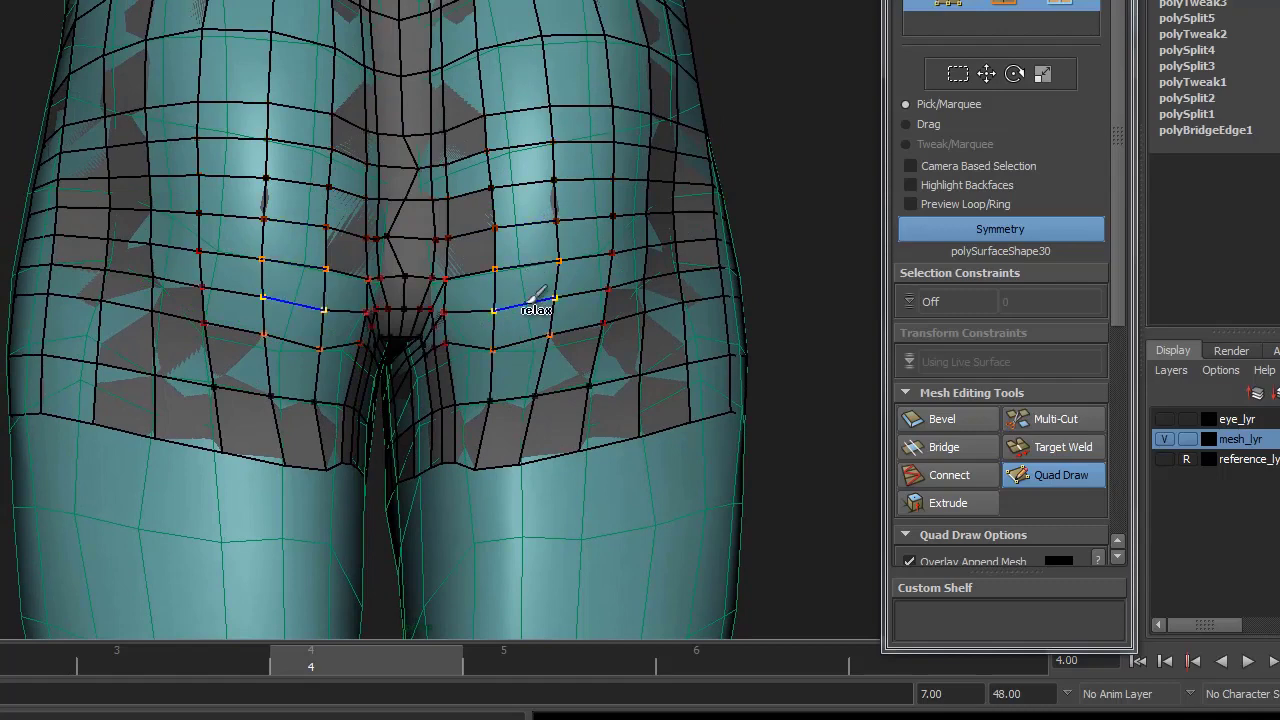
left_click_drag(504, 243, 380, 190, "alt")
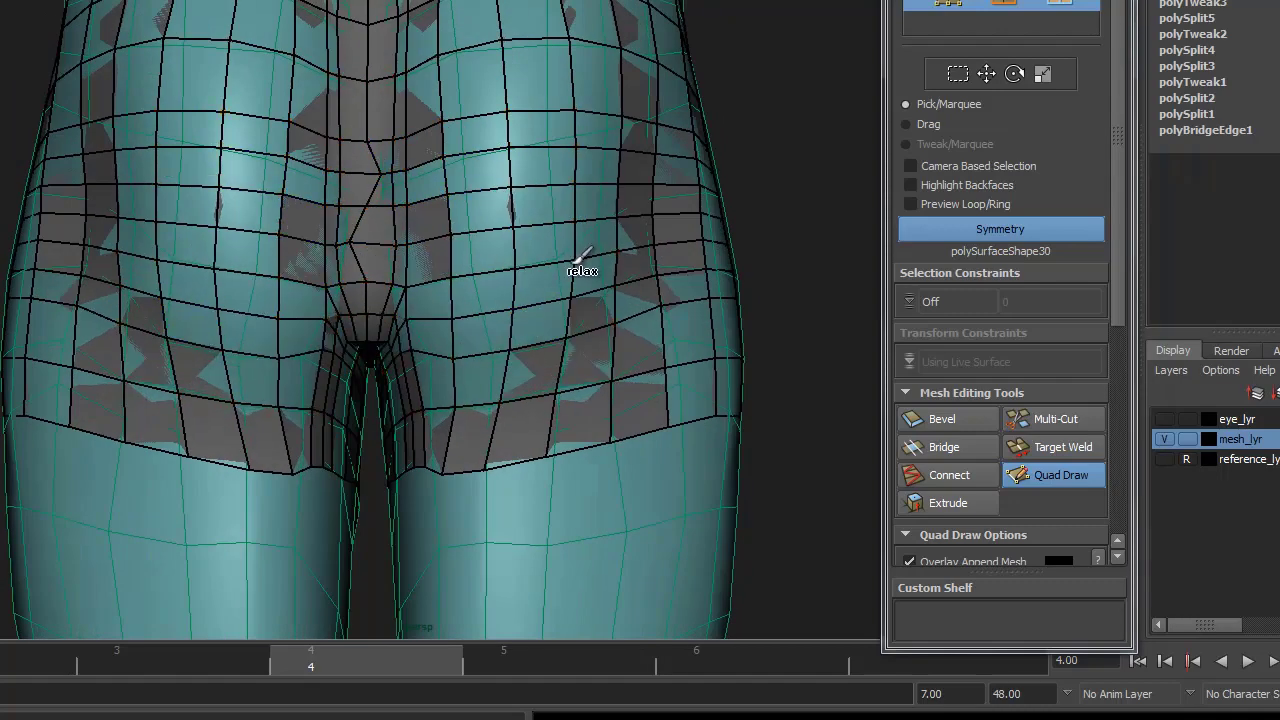
left_click_drag(597, 117, 565, 20, "alt")
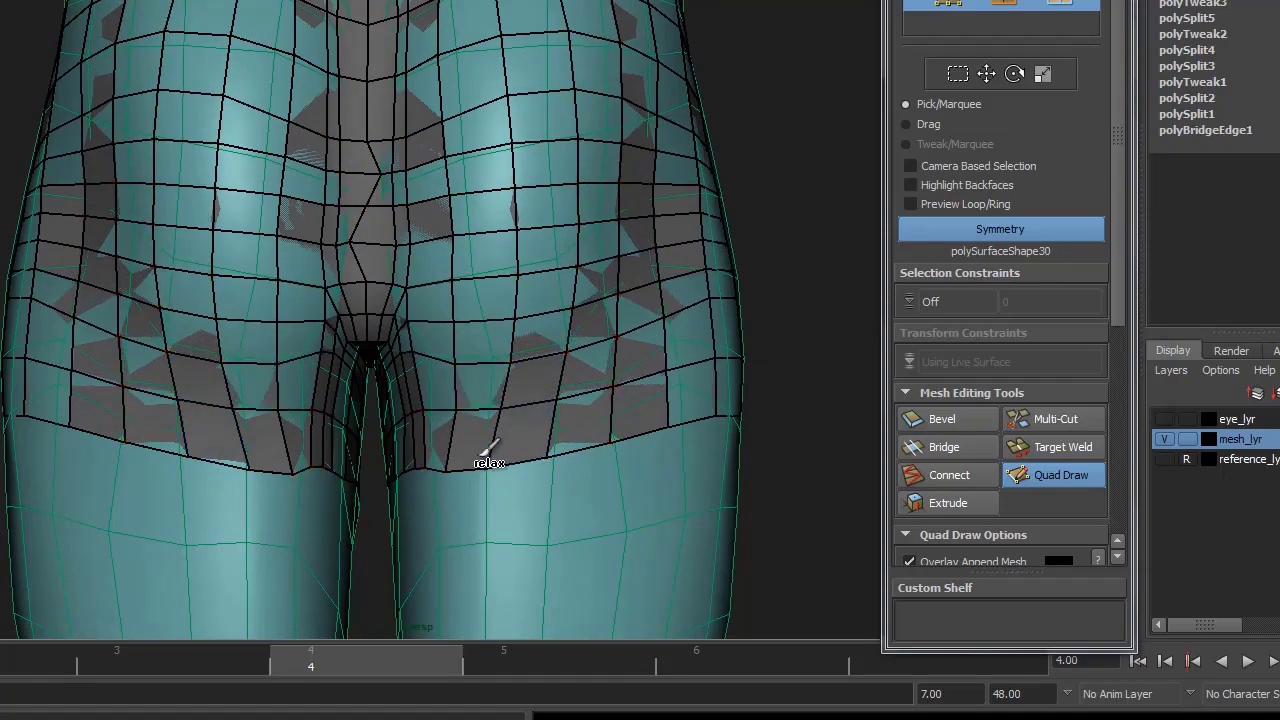
mouse_move(623, 349)
left_mouse_down("alt")
mouse_move(457, 291)
mouse_move(360, 220)
mouse_move(329, 176)
left_mouse_up("alt")
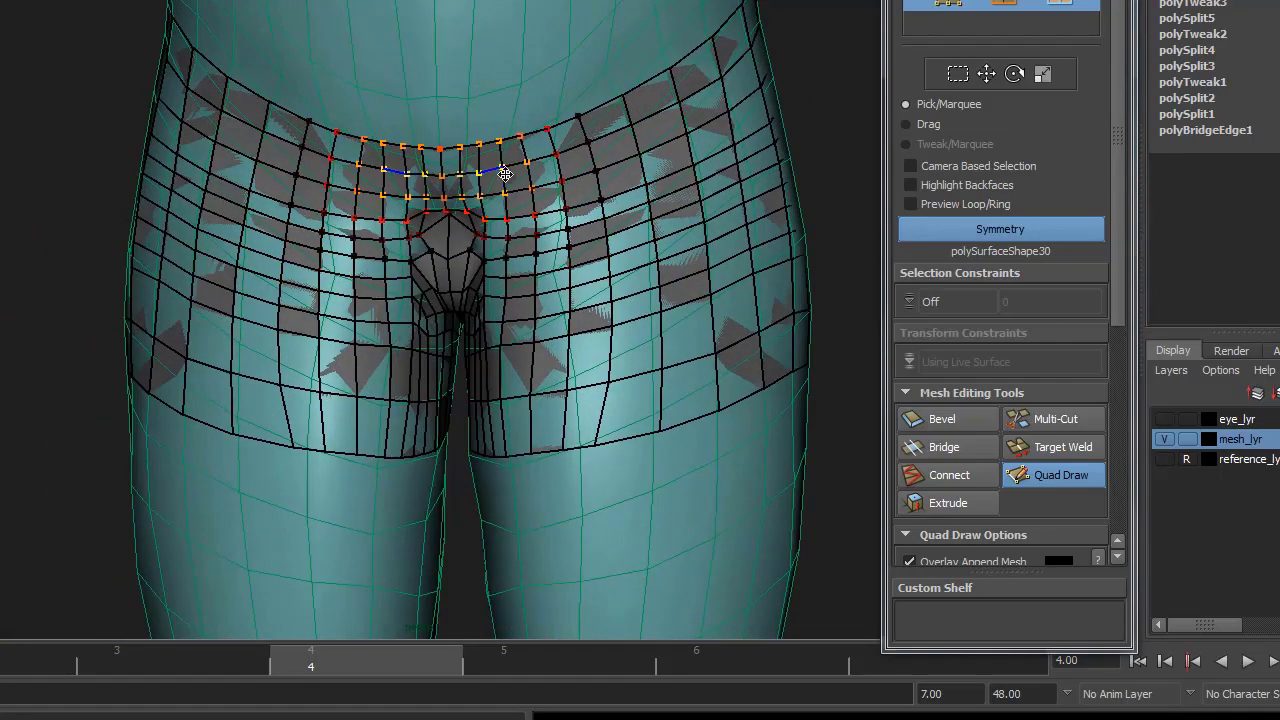
scroll(443, 214, "up", 10)
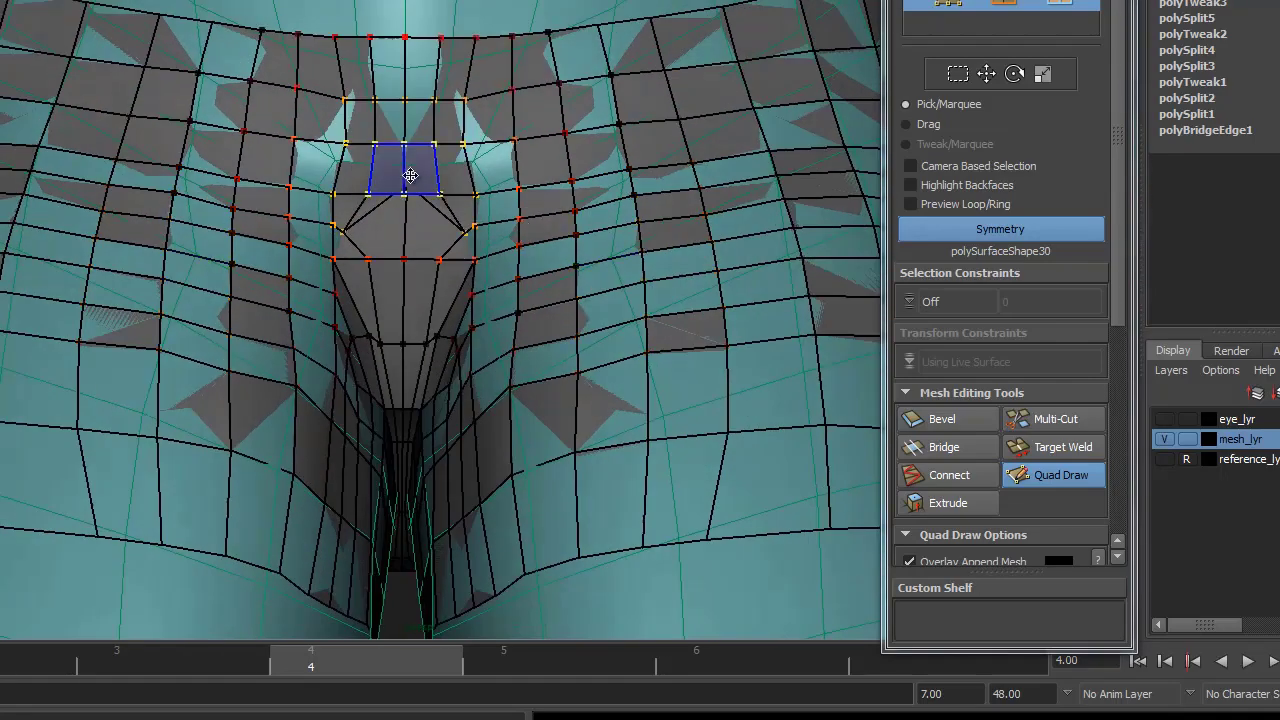
mouse_move(379, 167)
left_mouse_down("alt")
mouse_move(443, 214)
mouse_move(457, 134)
mouse_move(449, 206)
mouse_move(491, 309)
mouse_move(286, 286)
mouse_move(172, 228)
left_mouse_up("alt")
scroll(459, 245, "up", 3)
scroll(459, 245, "down", 3)
scroll(329, 228, "up", 3)
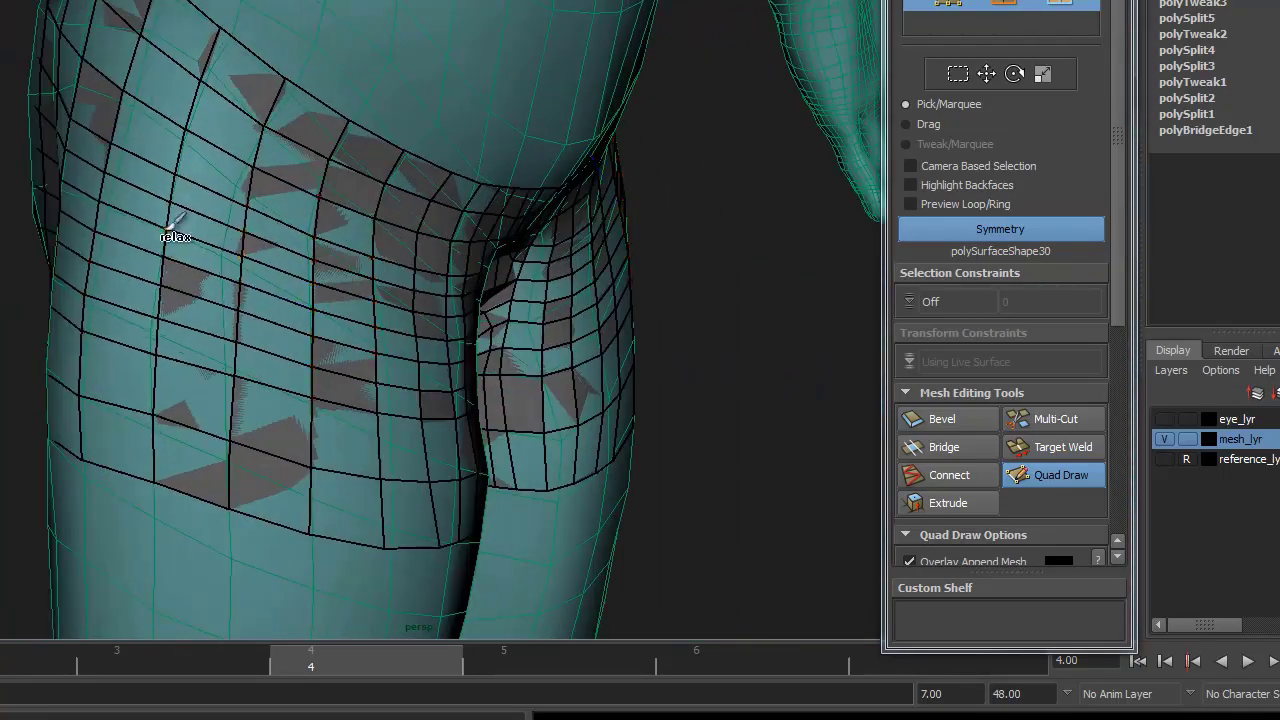
- Relax the buttock and waistband faces and check the whole character's mesh
left_click_drag(345, 383, 463, 364, "alt")
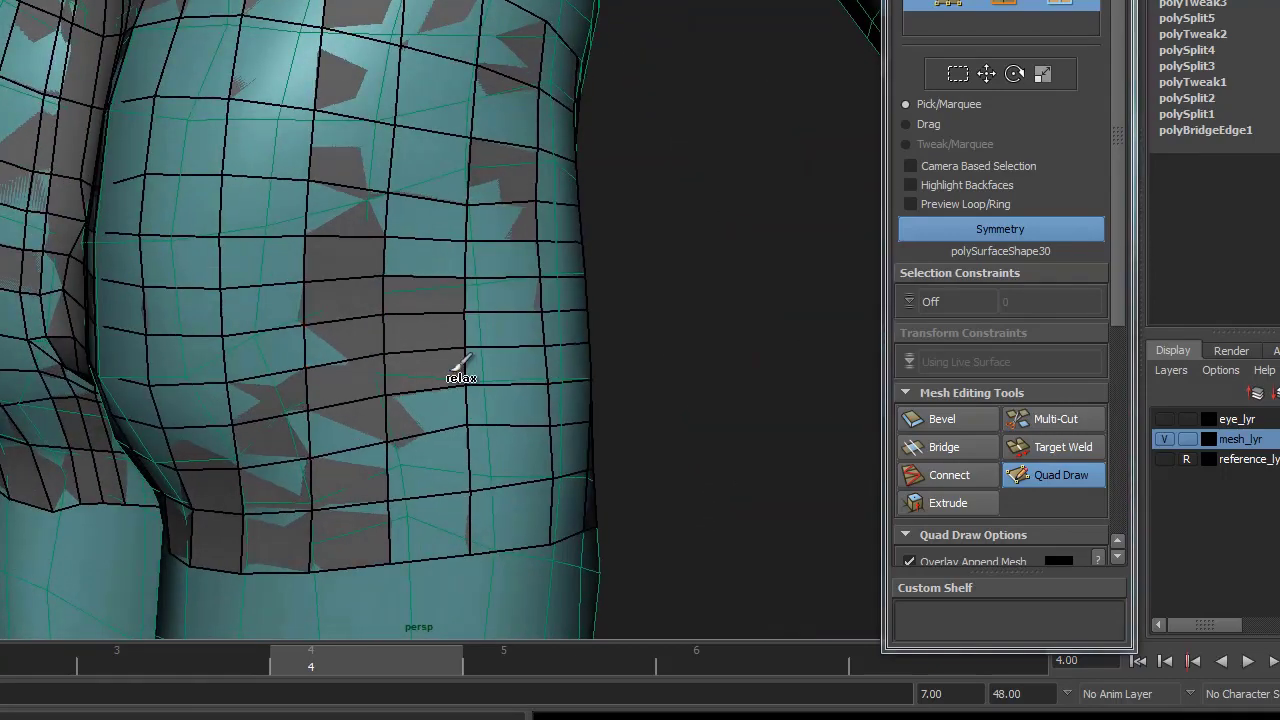
scroll(413, 178, "down", 2)
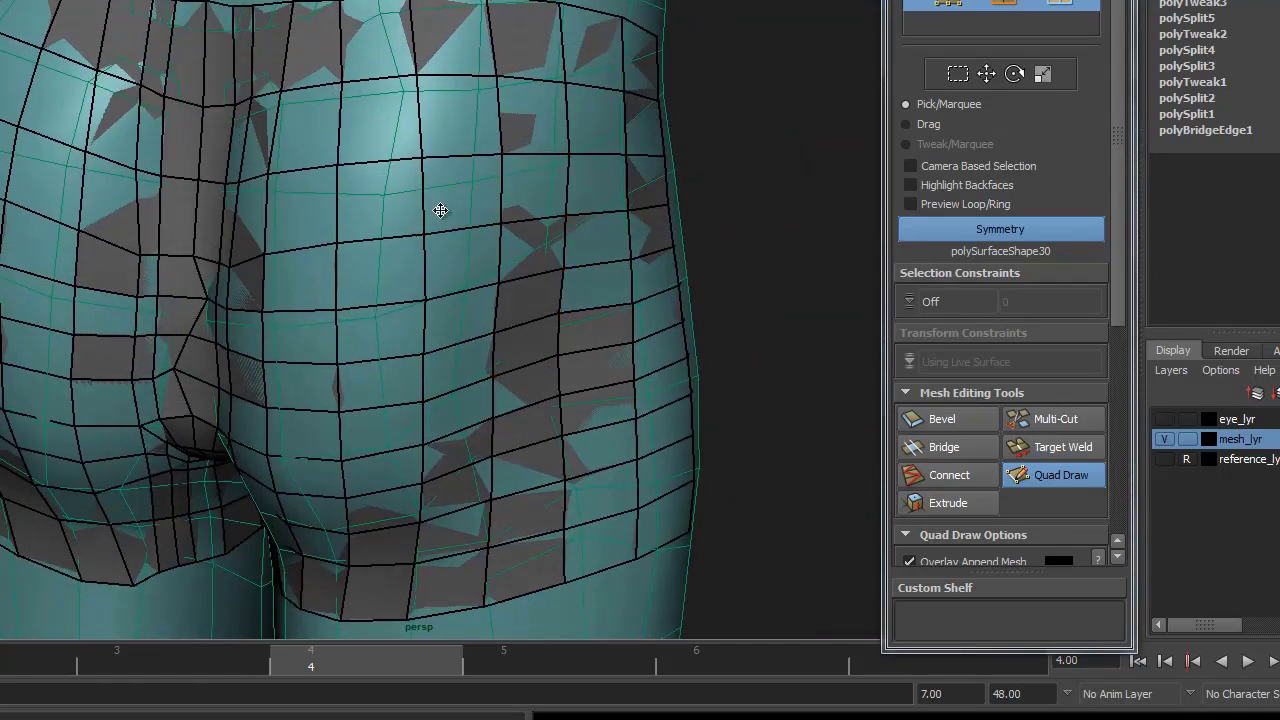
mouse_move(437, 209)
left_mouse_down("alt")
mouse_move(514, 251)
mouse_move(380, 214)
mouse_move(348, 186)
mouse_move(297, 303)
mouse_move(383, 256)
mouse_move(232, 100)
left_mouse_up("alt")
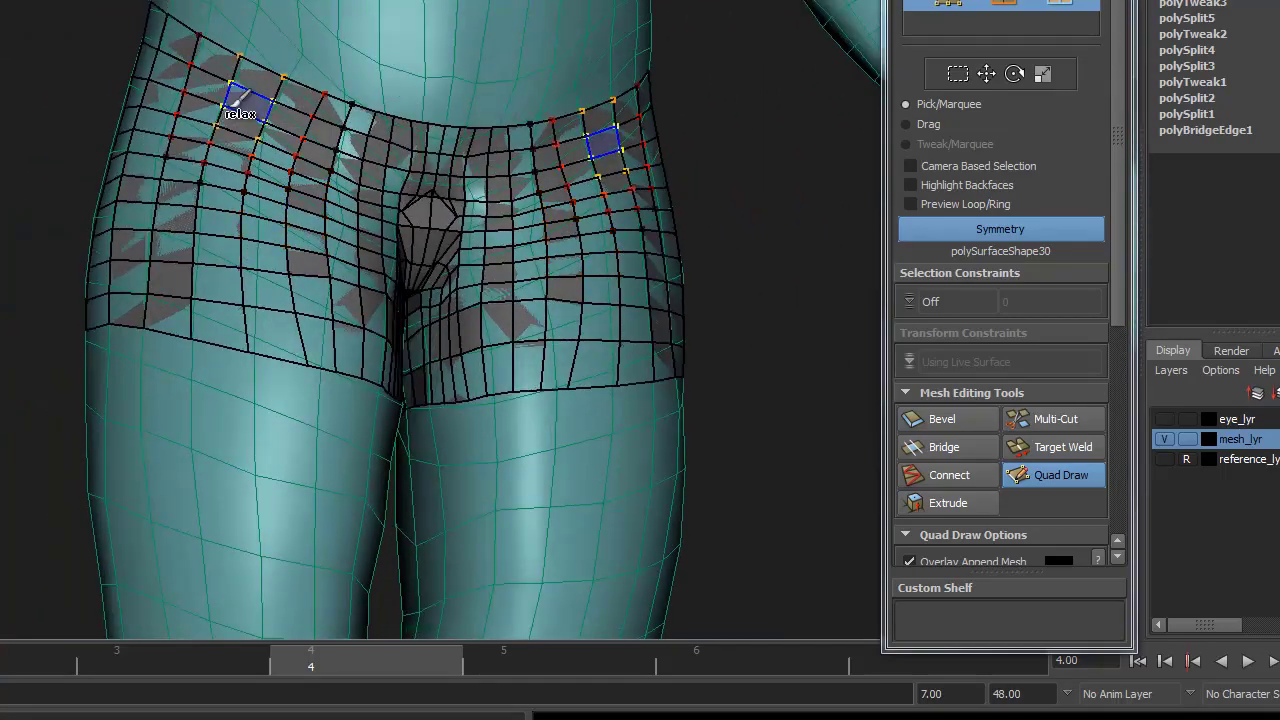
left_click_drag(300, 133, 450, 143, "alt")
scroll(392, 249, "down", 5)
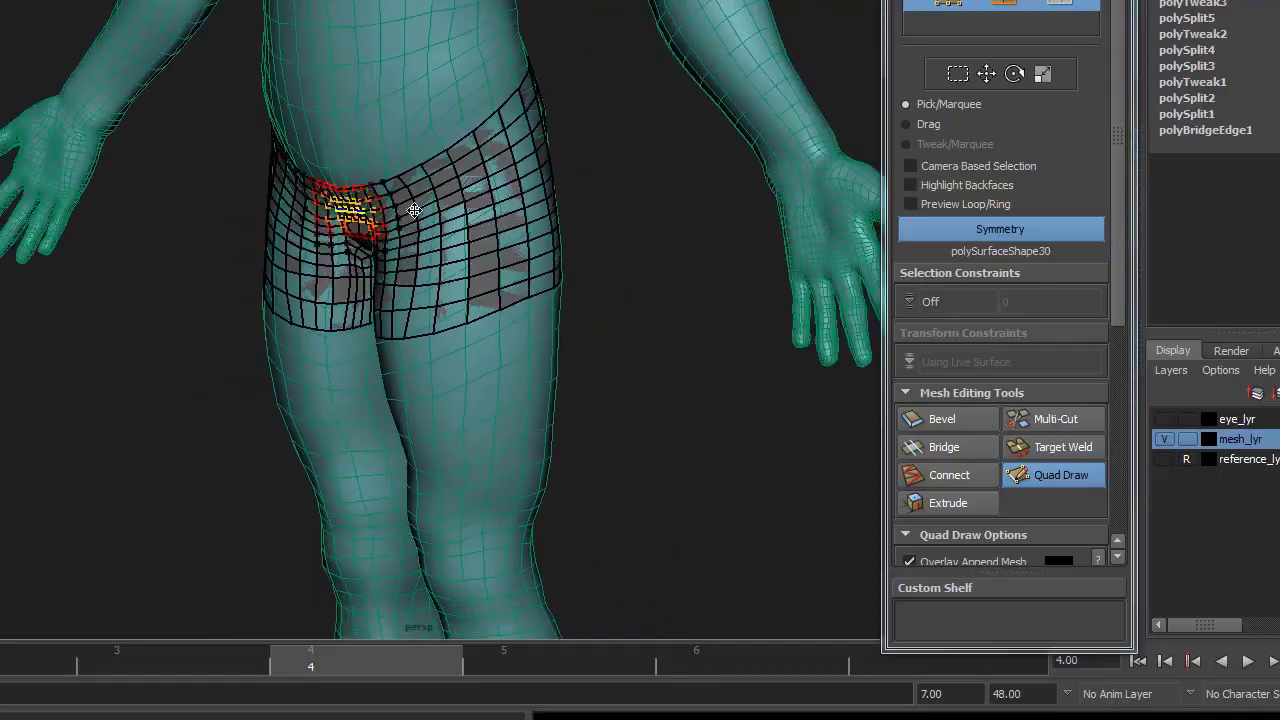
left_click_drag(409, 206, 565, 240, "alt")
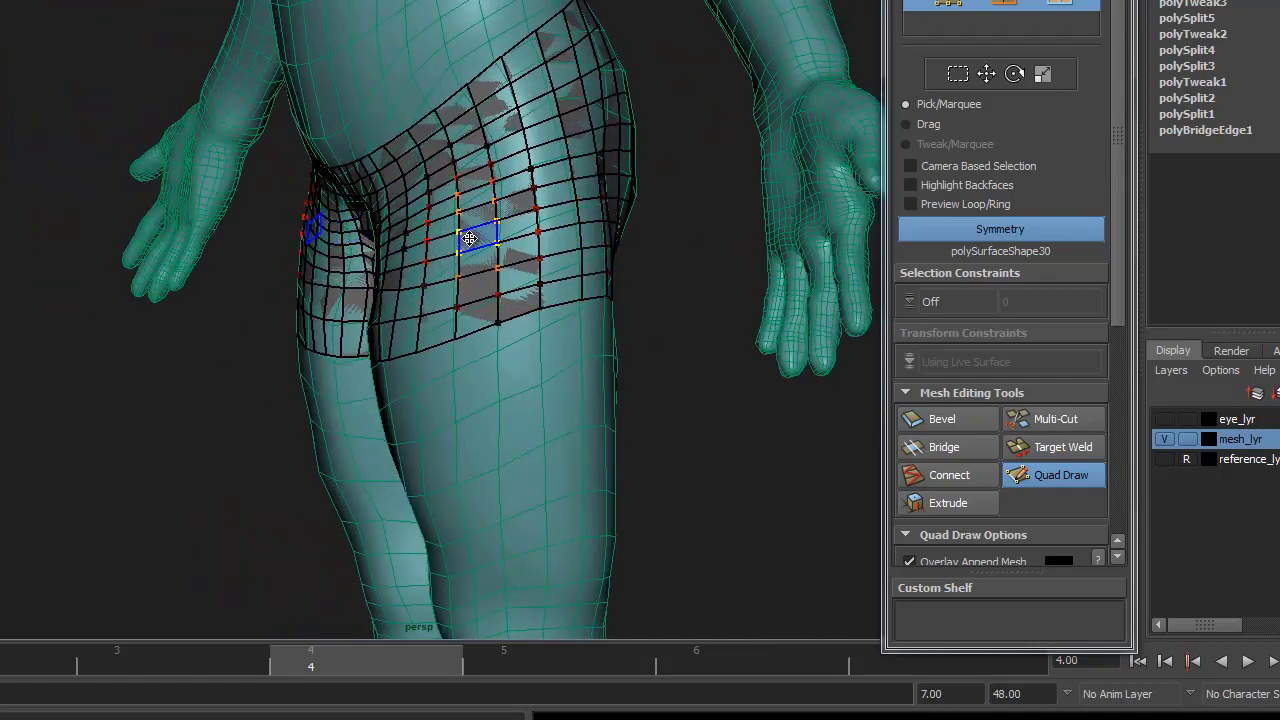
key("w")
scroll(505, 290, "up", 3)
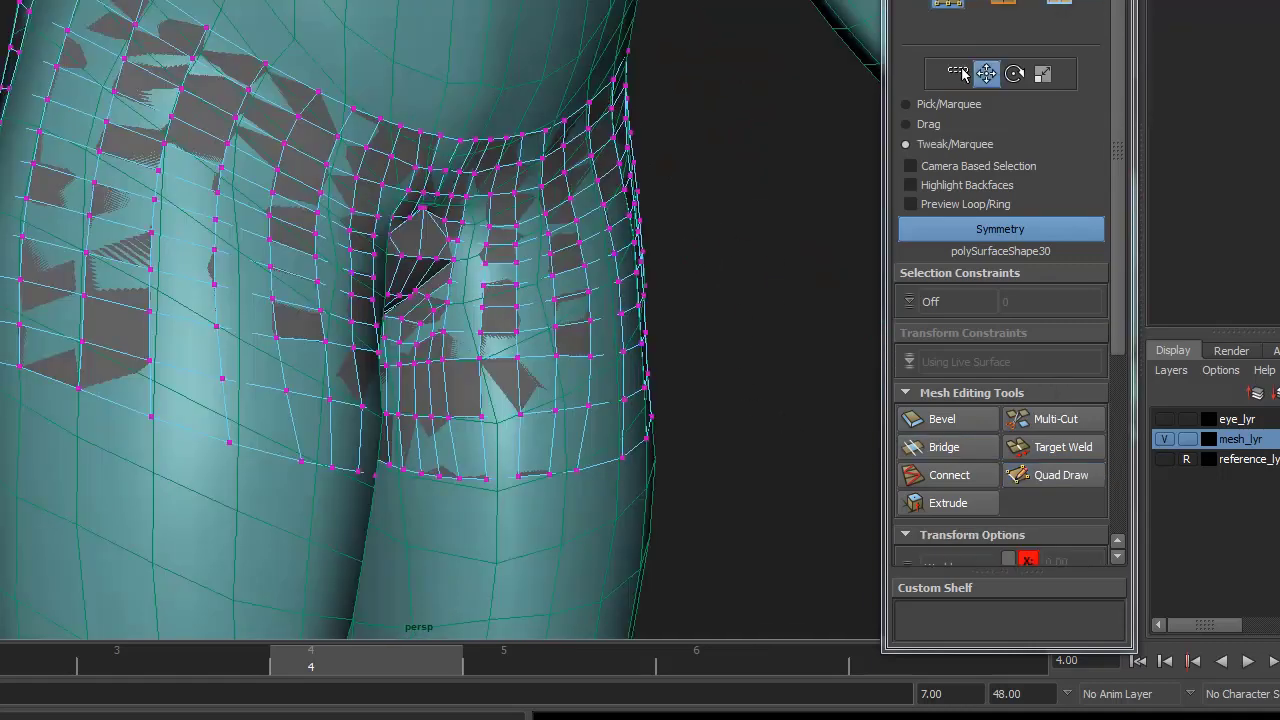
- Drag vertices beside the crotch opening into better positions from a front view
left_click_drag(548, 195, 532, 285, "alt")
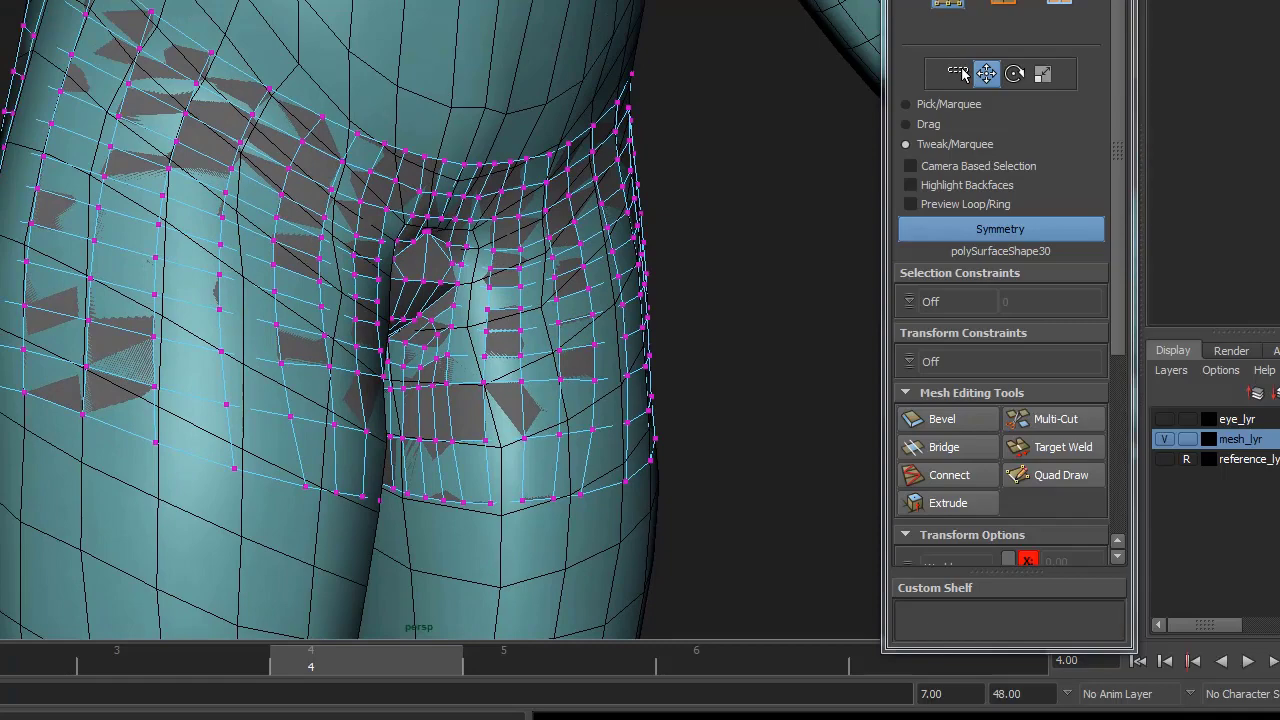
left_click_drag(563, 225, 609, 247, "alt")
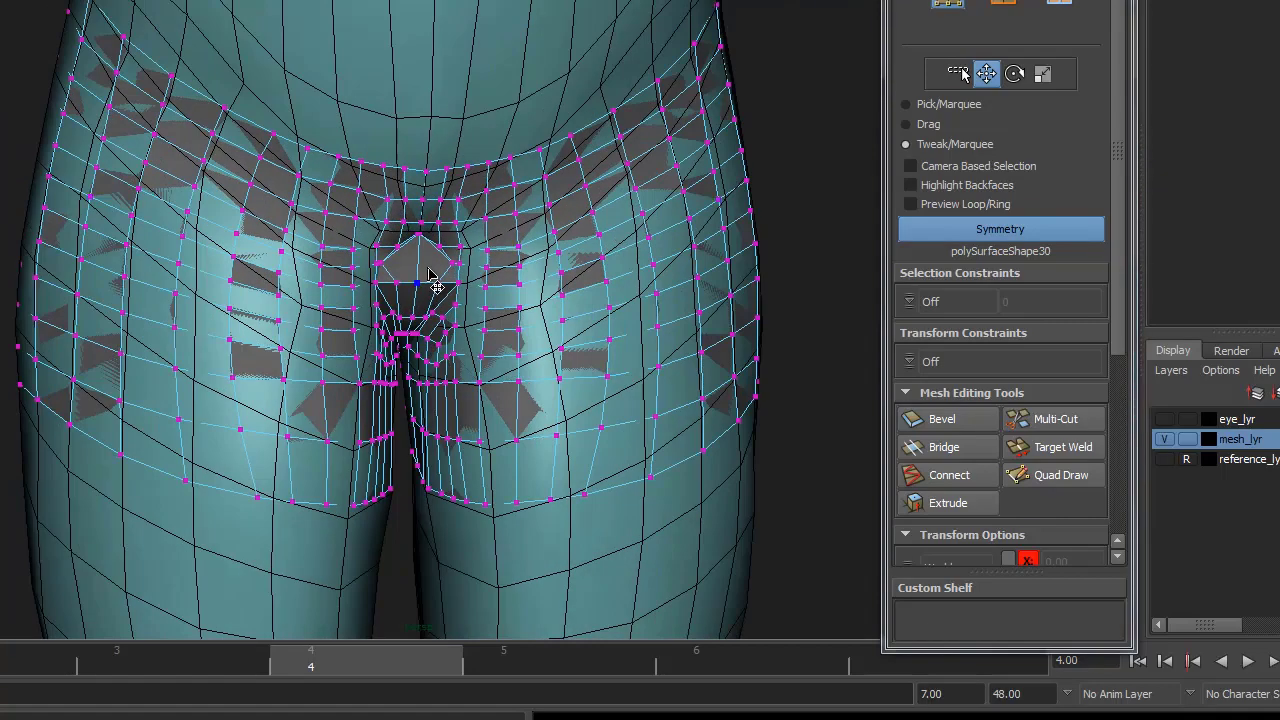
scroll(432, 285, "up", 6)
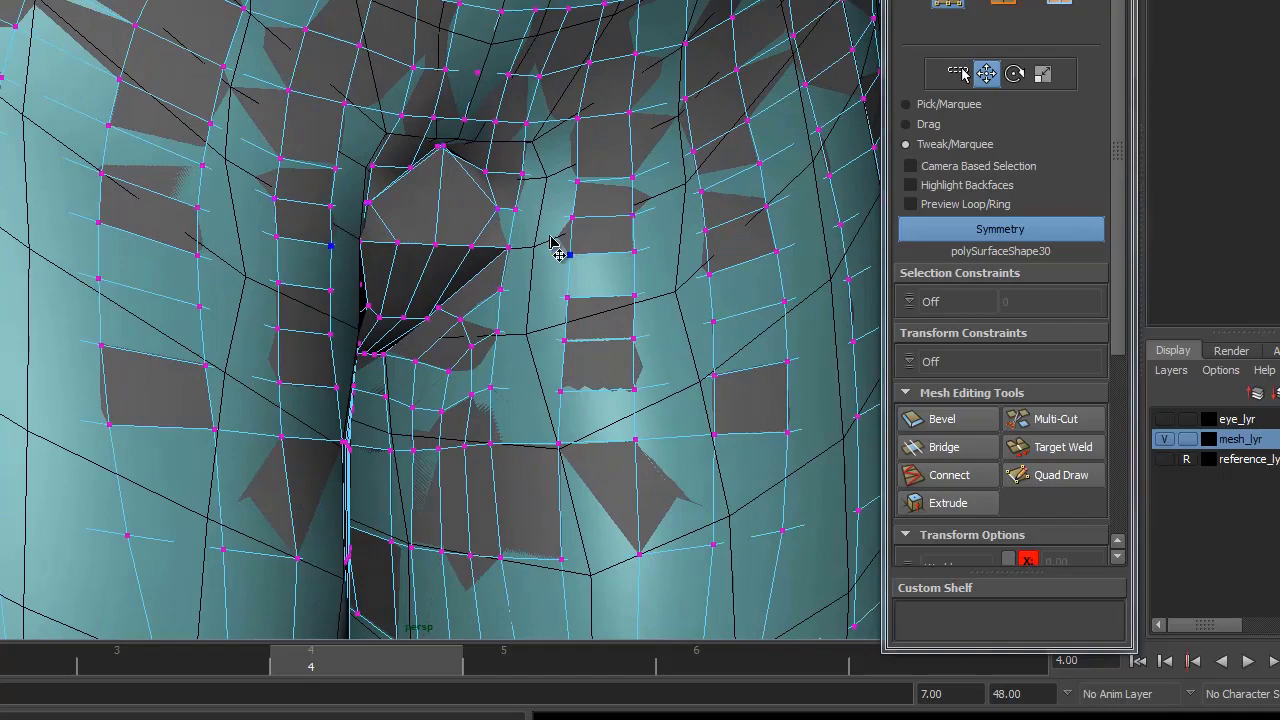
left_click_drag(410, 161, 443, 143, "alt")
left_click(437, 146)
left_click(452, 212)
mouse_move(455, 220)
left_mouse_down()
mouse_move(483, 117)
mouse_move(457, 129)
mouse_move(551, 214)
mouse_move(470, 240)
left_mouse_up()
- Reposition the next vertex and the upper corner vertex pair, checking the crotch from the side
left_click(470, 155)
left_click(464, 242)
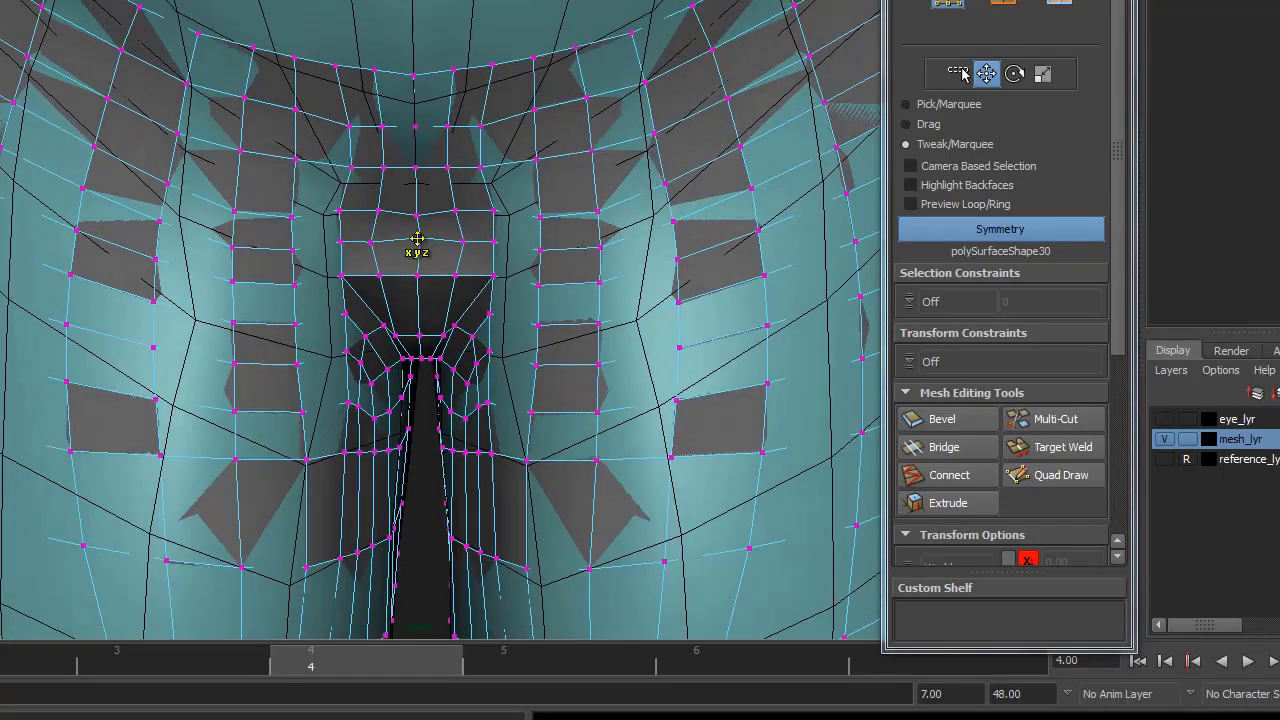
left_click(490, 213)
right_click_drag(490, 213, 480, 238, "alt")
left_click_drag(480, 238, 546, 194, "alt")
right_click_drag(546, 194, 389, 206, "alt")
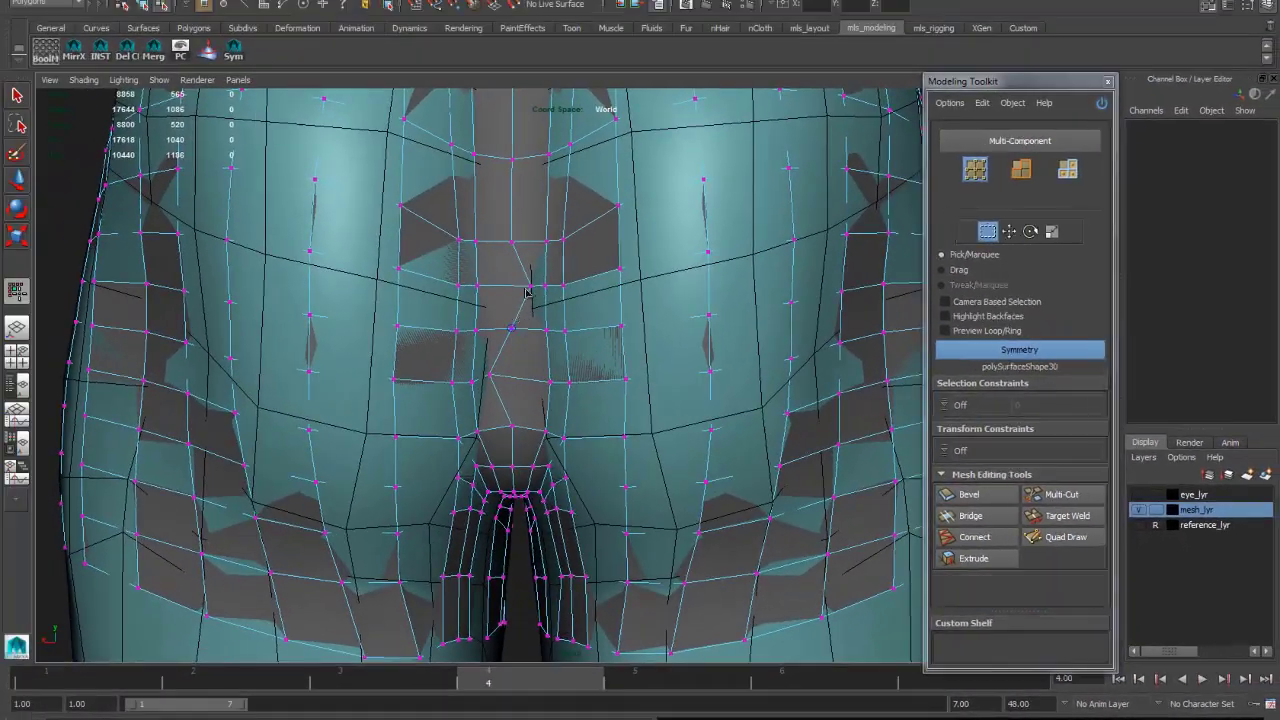
- Select the 20 edges above the crotch and set the input fields to absolute transform
key("F10")
left_click(364, 185)
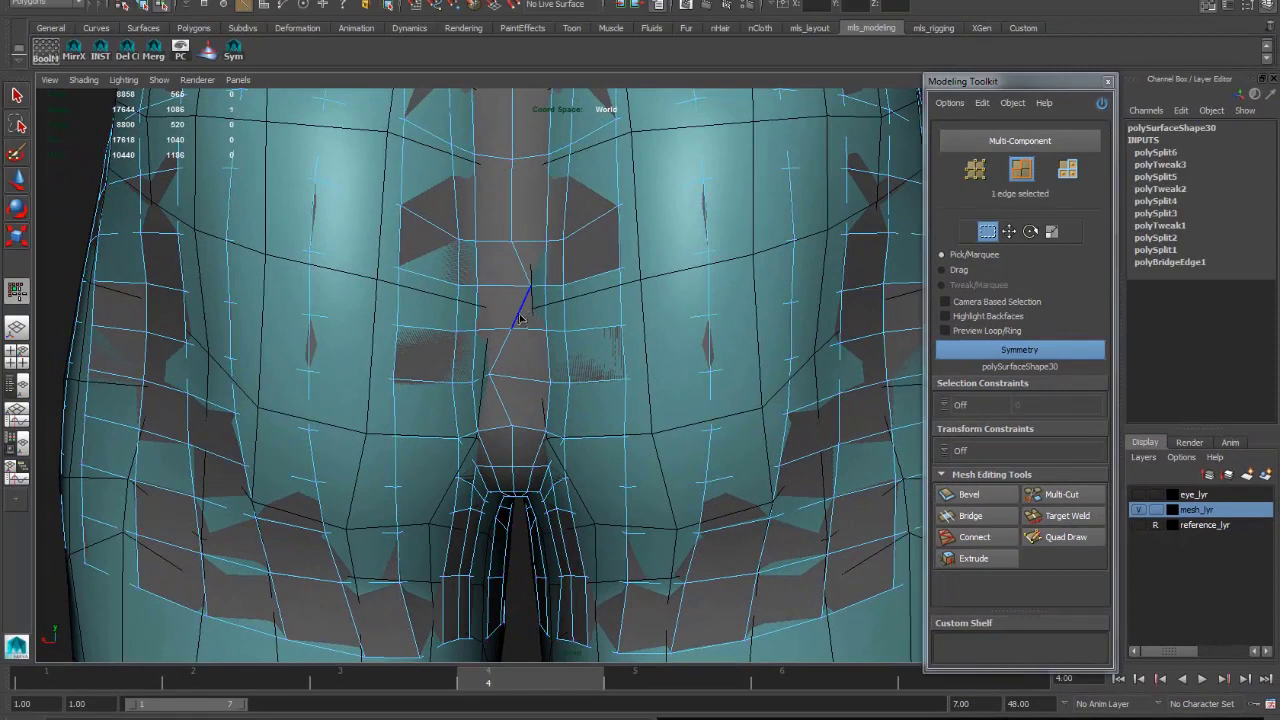
left_click_drag(672, 307, 540, 214, "alt")
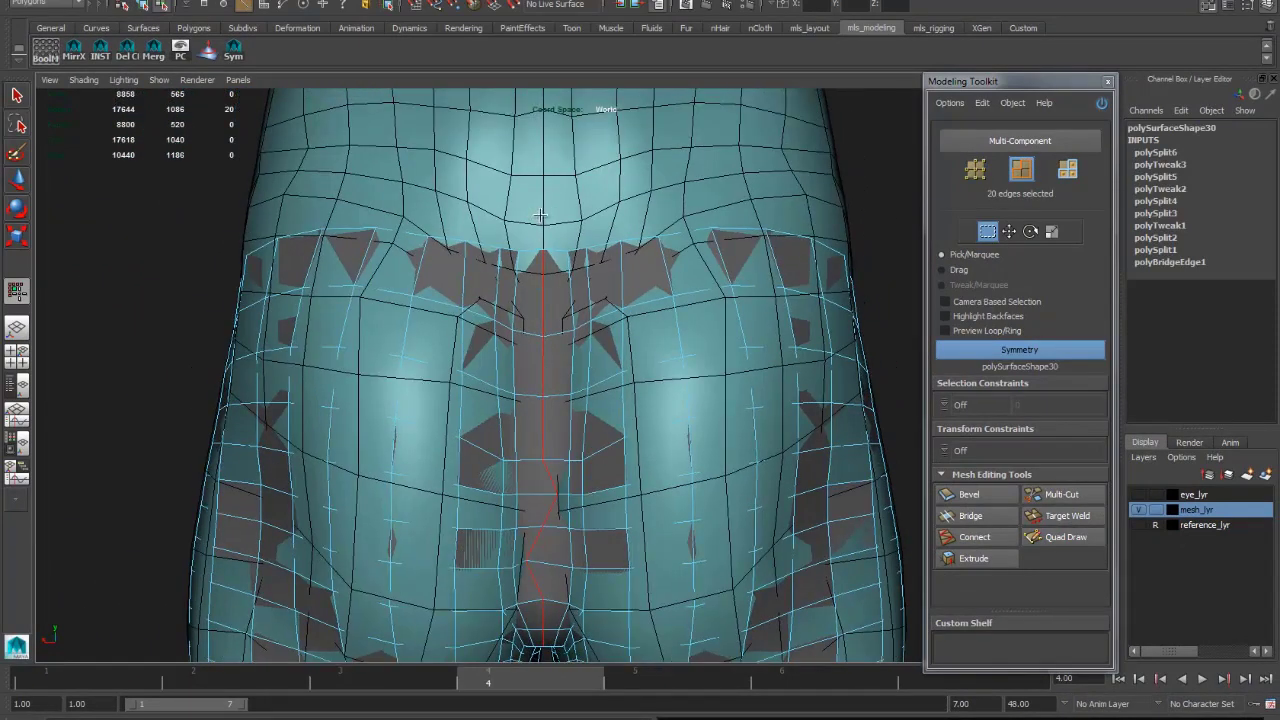
left_click(785, 6)
left_click(820, 14)
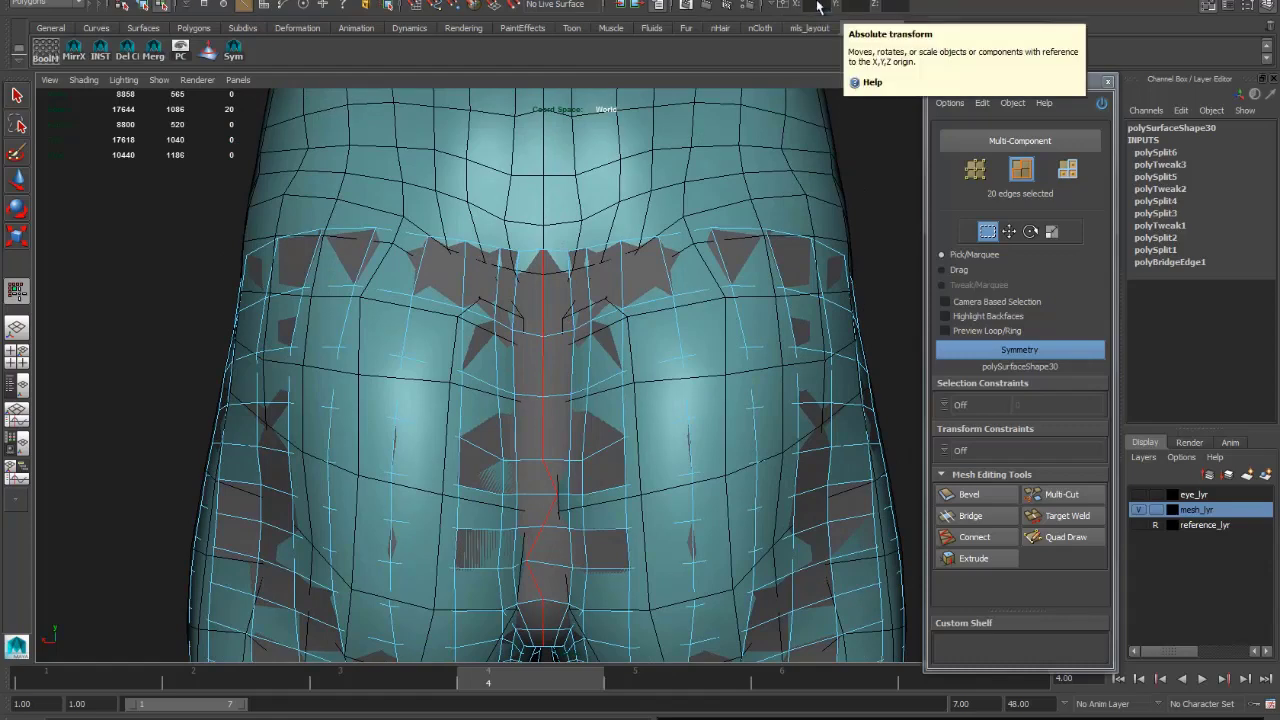
key("f")
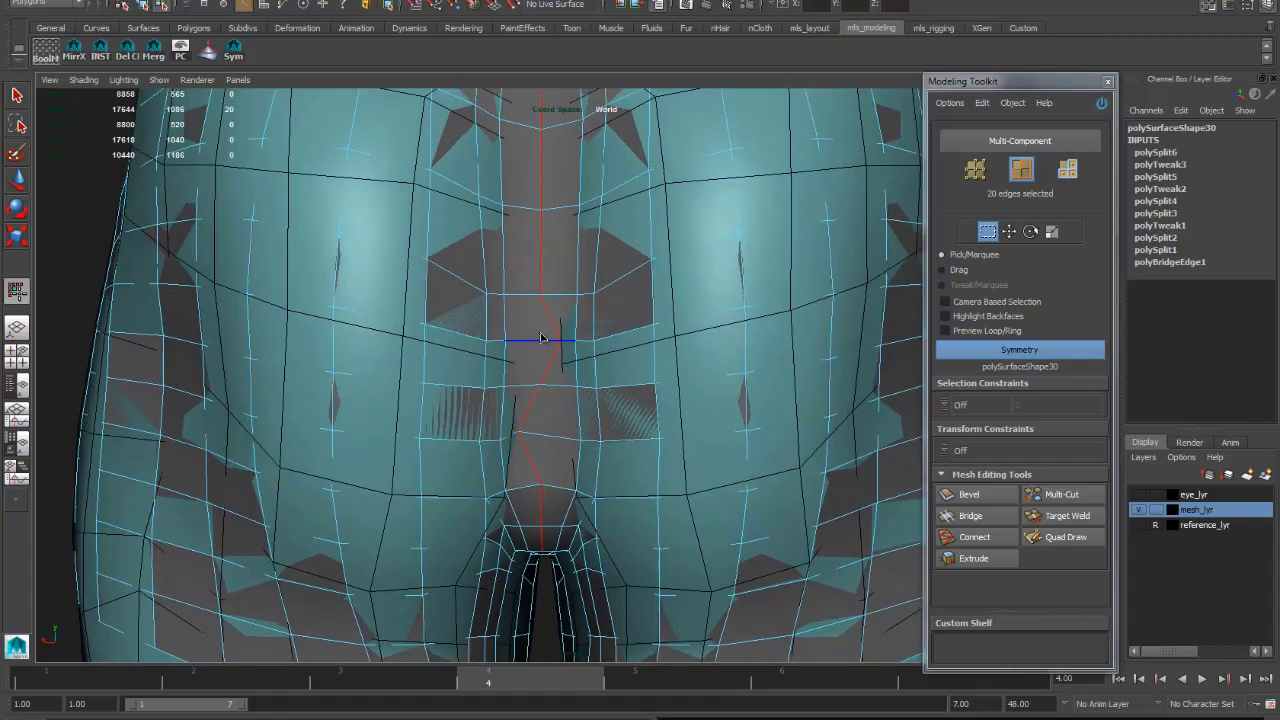
scroll(580, 348, "down", 2)
left_click(1021, 169)
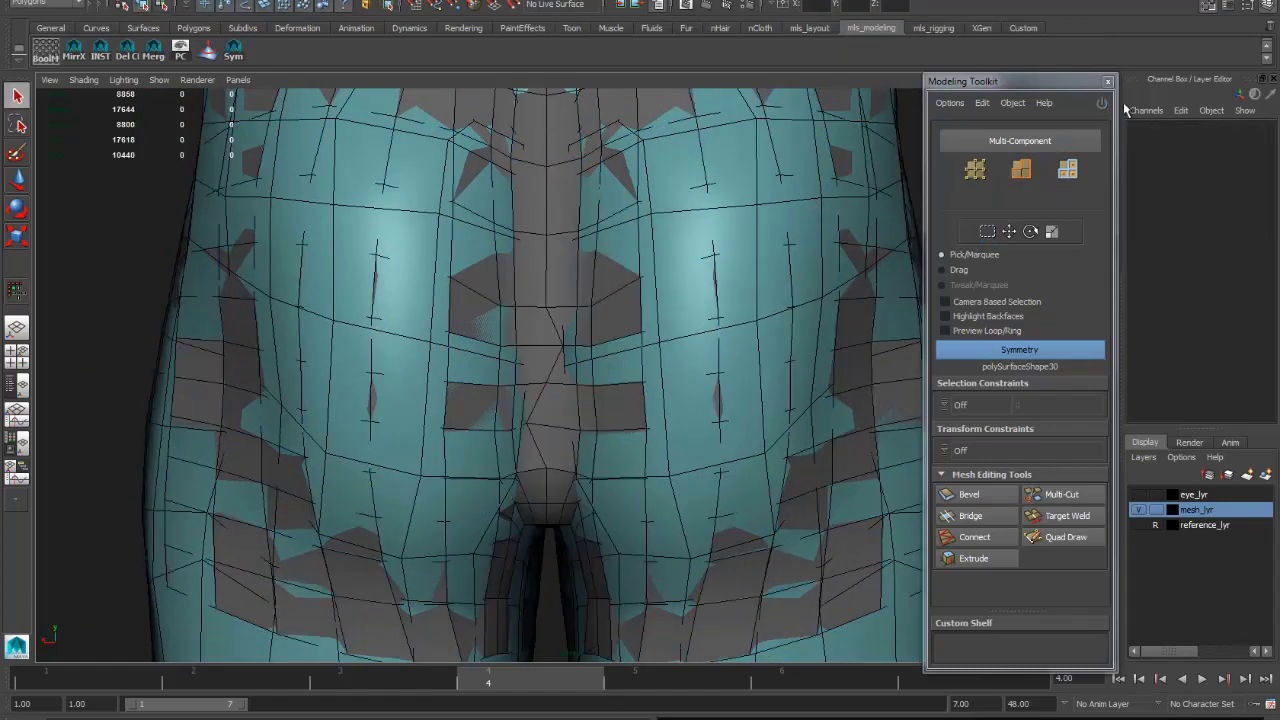
key("ctrl+z")
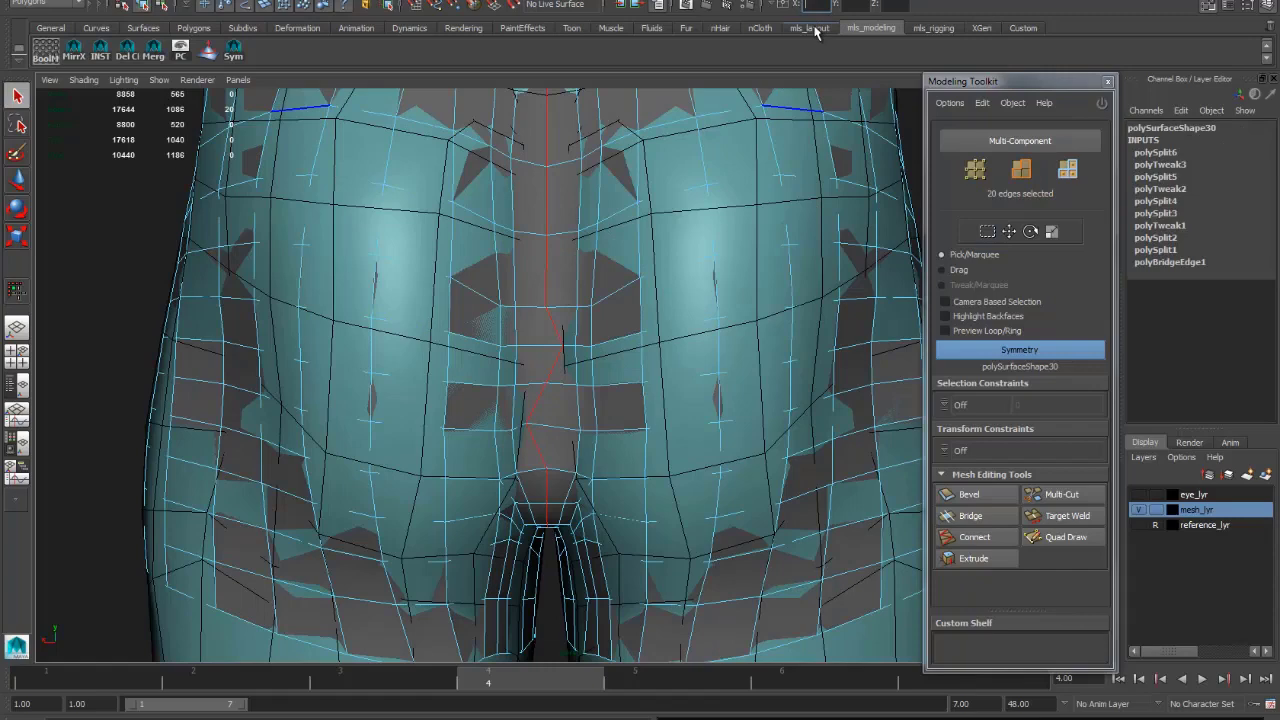
- Turn on mirrored symmetry for the pelvis mesh from a picked edge
left_click_drag(628, 244, 848, 10, "alt")
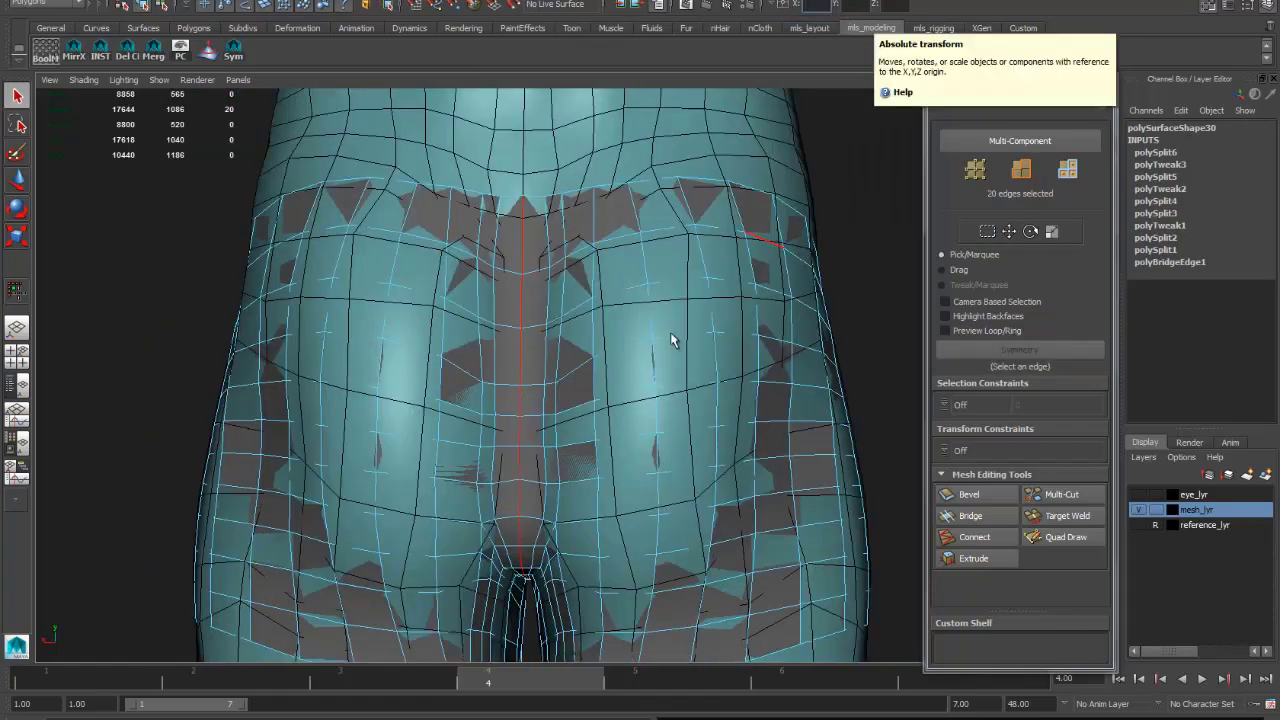
left_click_drag(672, 340, 977, 350, "alt")
left_click_drag(717, 372, 700, 410, "alt")
left_click(985, 193)
scroll(918, 390, "up", 3)
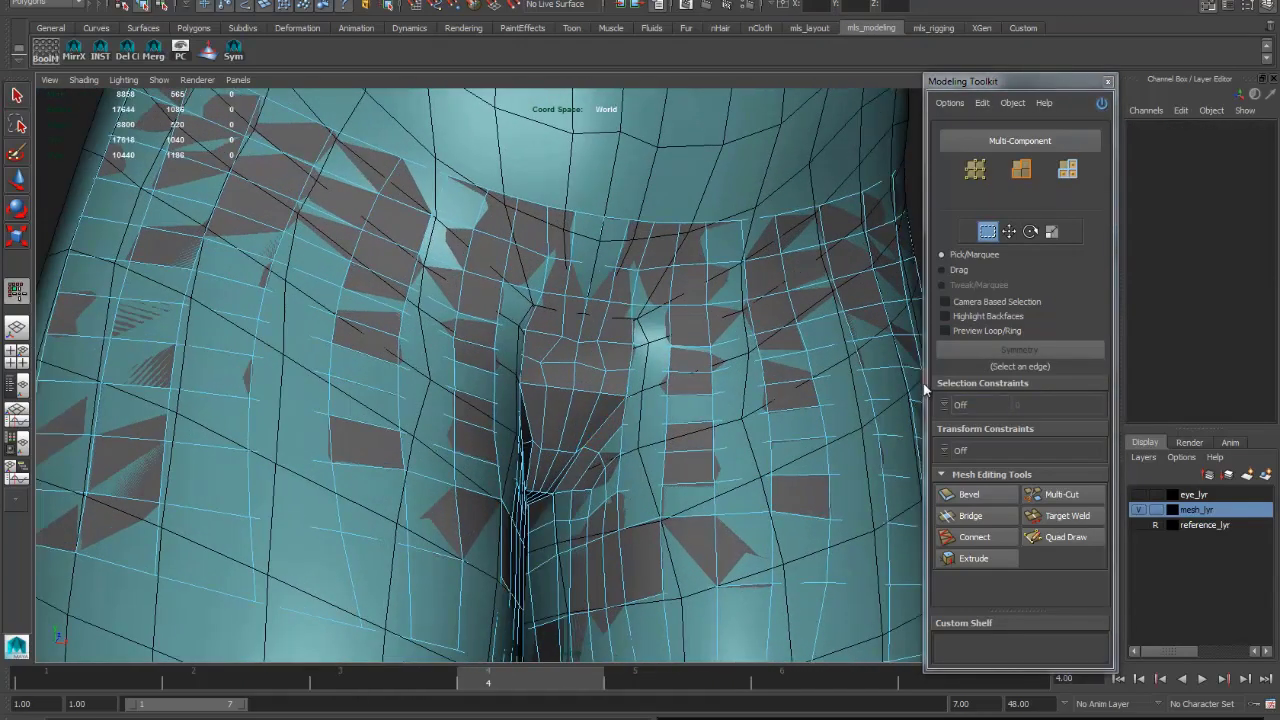
left_click(598, 250)
left_click(1015, 350)
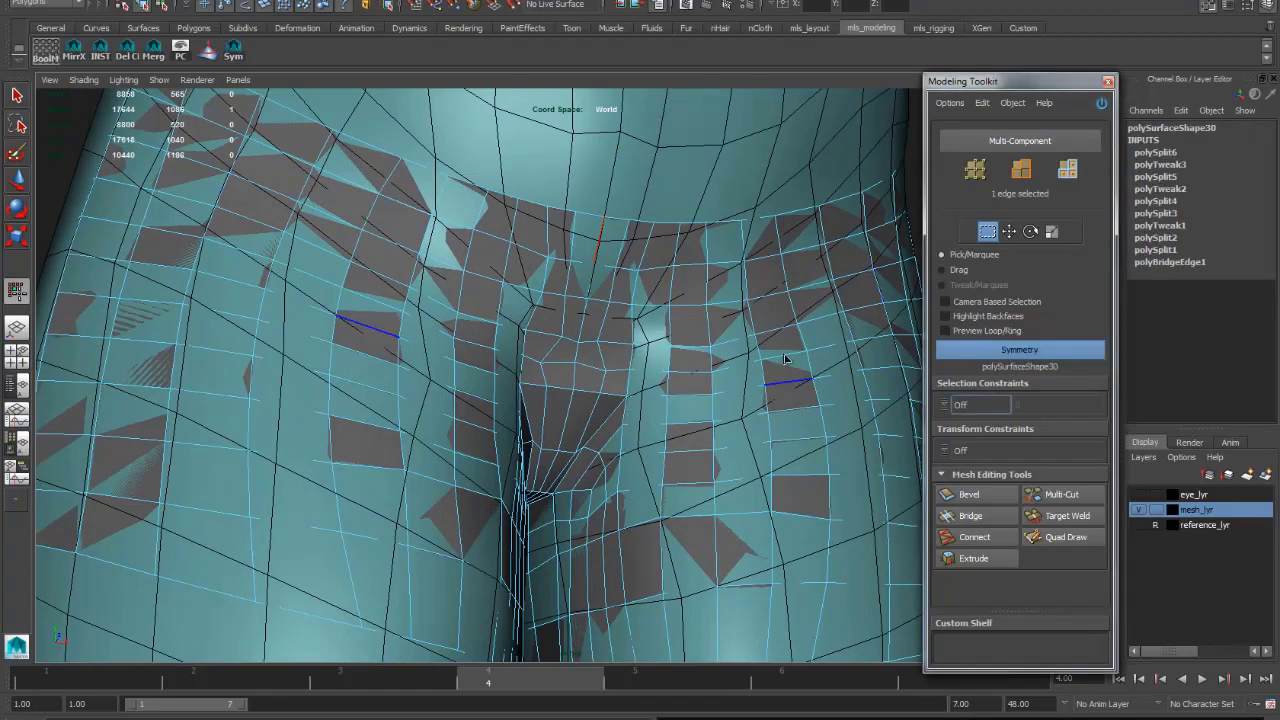
- Set mesh_lyr to reference display and select polySurface30 for component editing
left_click_drag(720, 400, 548, 368, "alt")
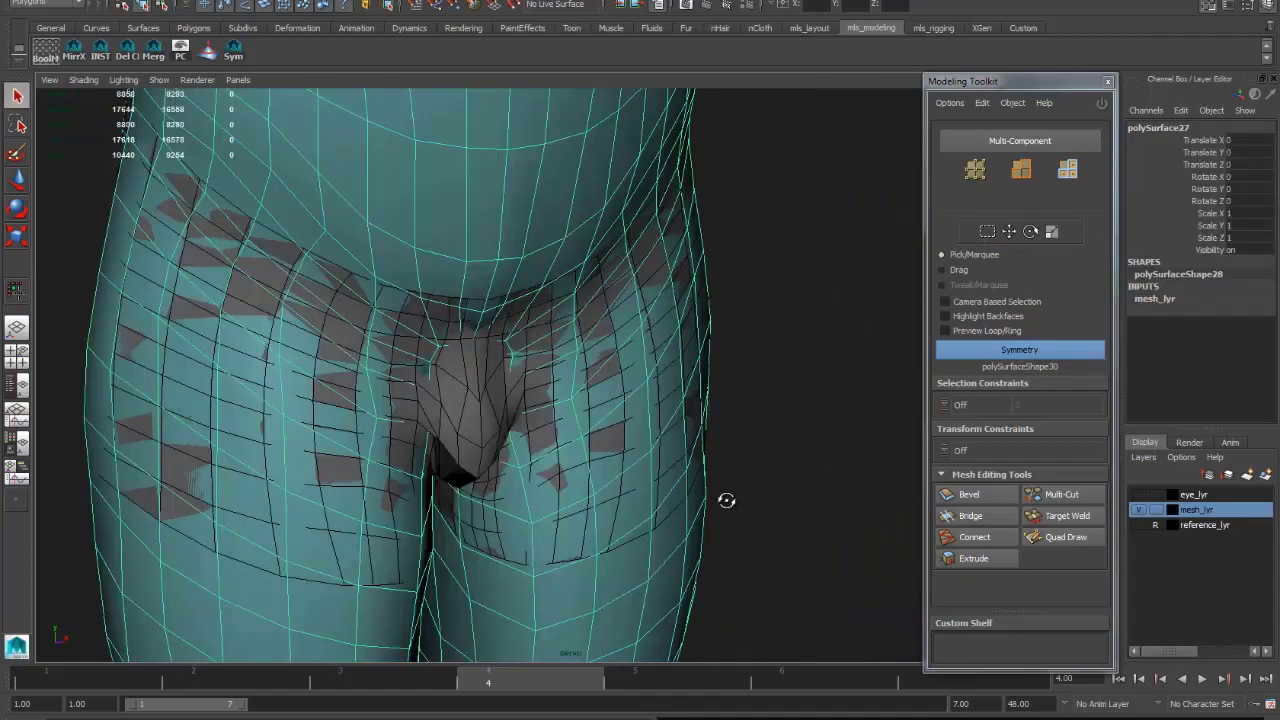
left_click_drag(726, 500, 629, 500, "alt")
left_click(1156, 510)
left_click(1156, 510)
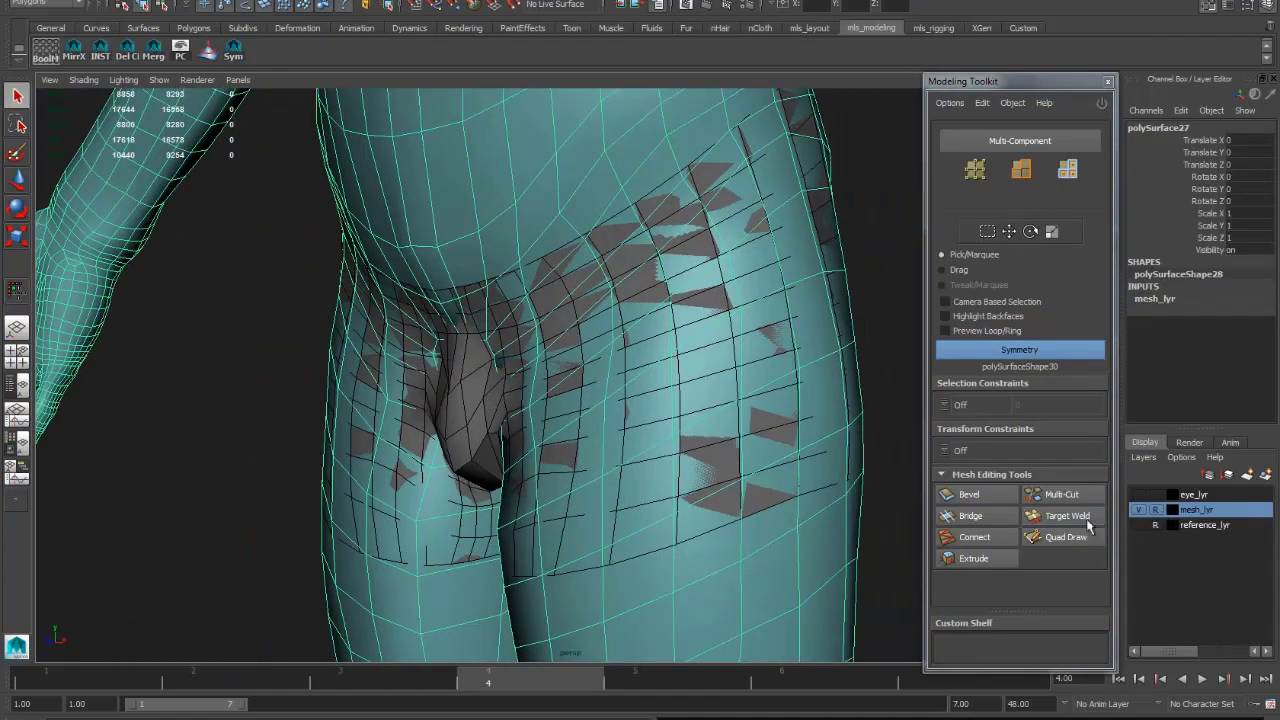
left_click_drag(820, 488, 660, 440, "alt")
left_click(689, 420)
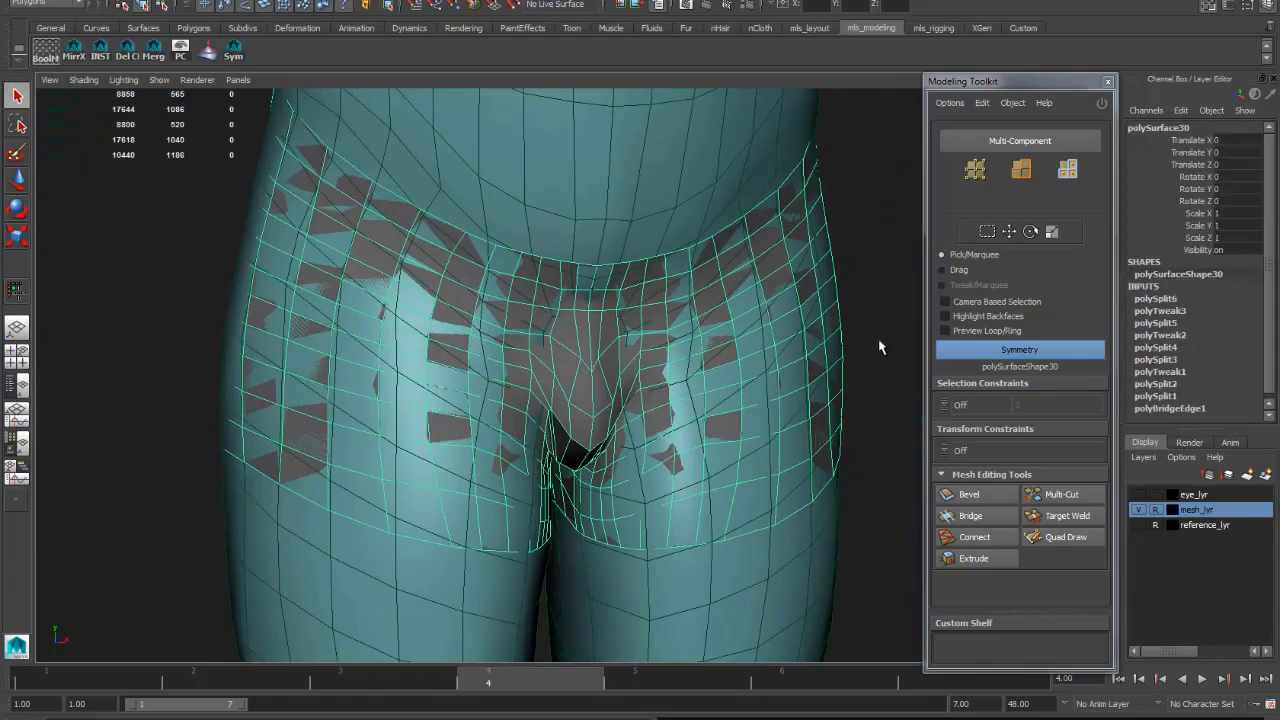
left_click(1101, 104)
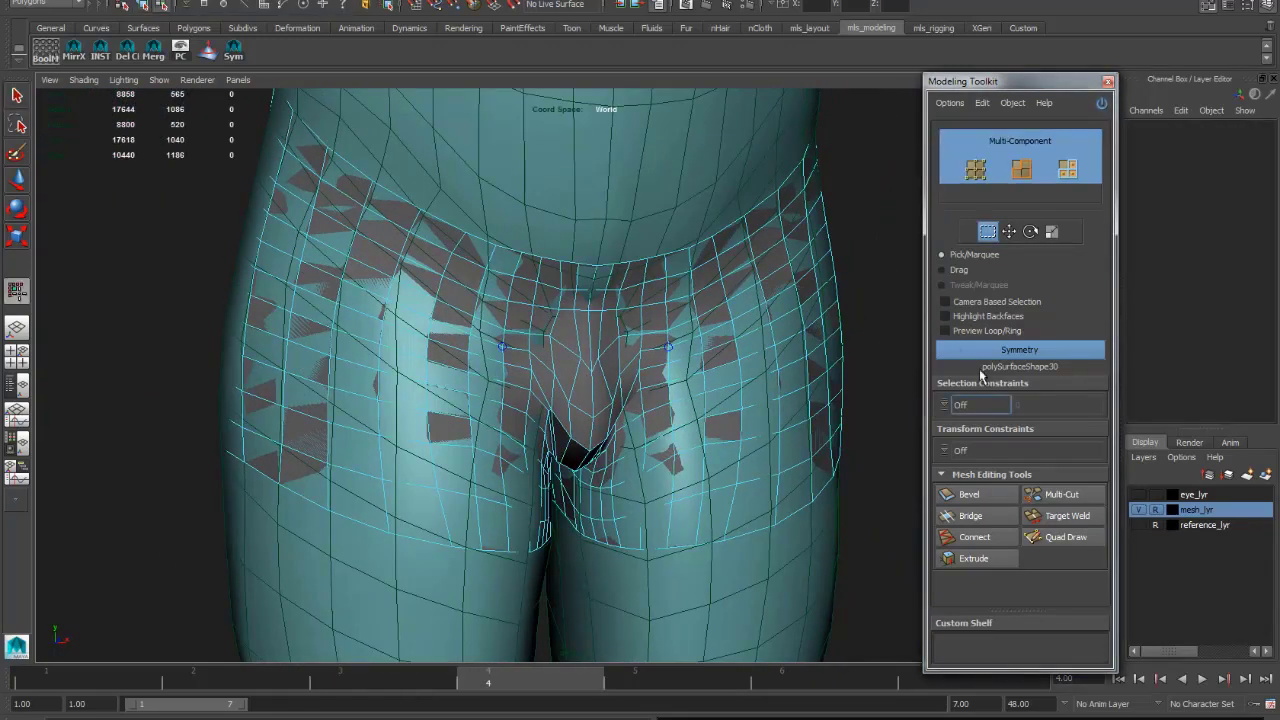
- Switch to Tweak/Marquee mode with selection constraints off and nudge a crotch vertex
left_click(1008, 232)
scroll(690, 420, "up", 5)
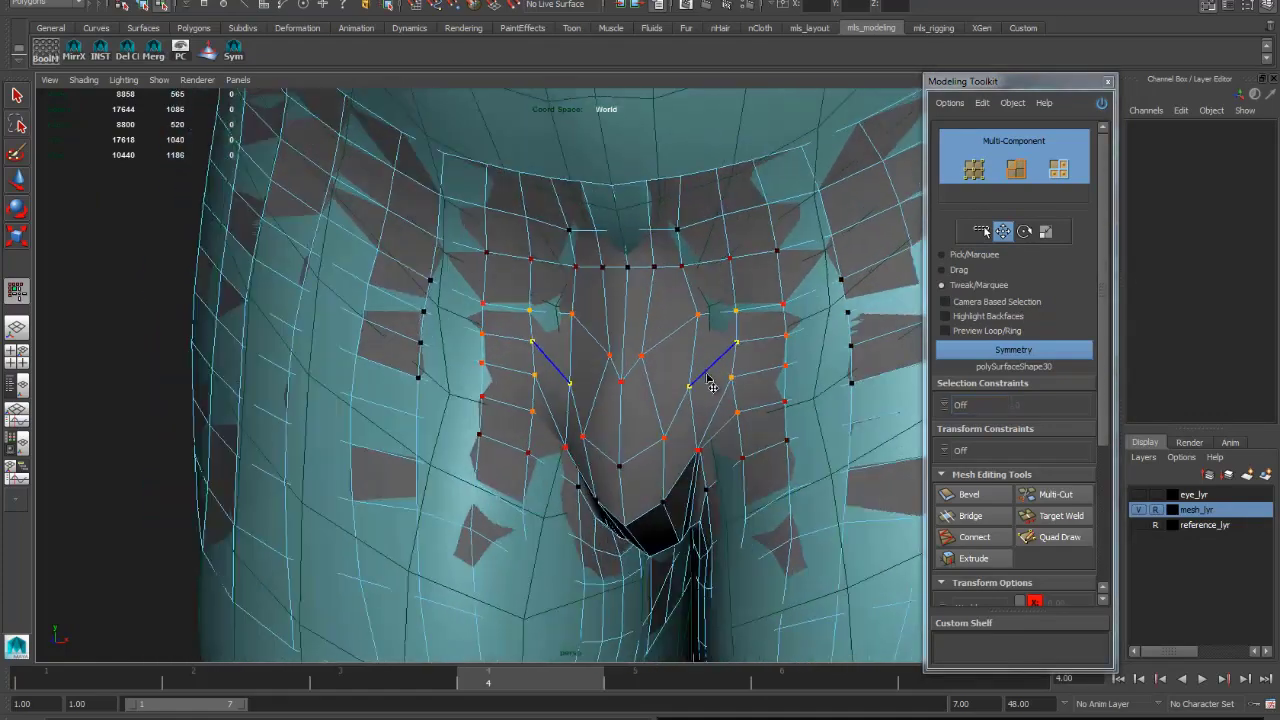
left_click_drag(707, 385, 664, 370, "alt")
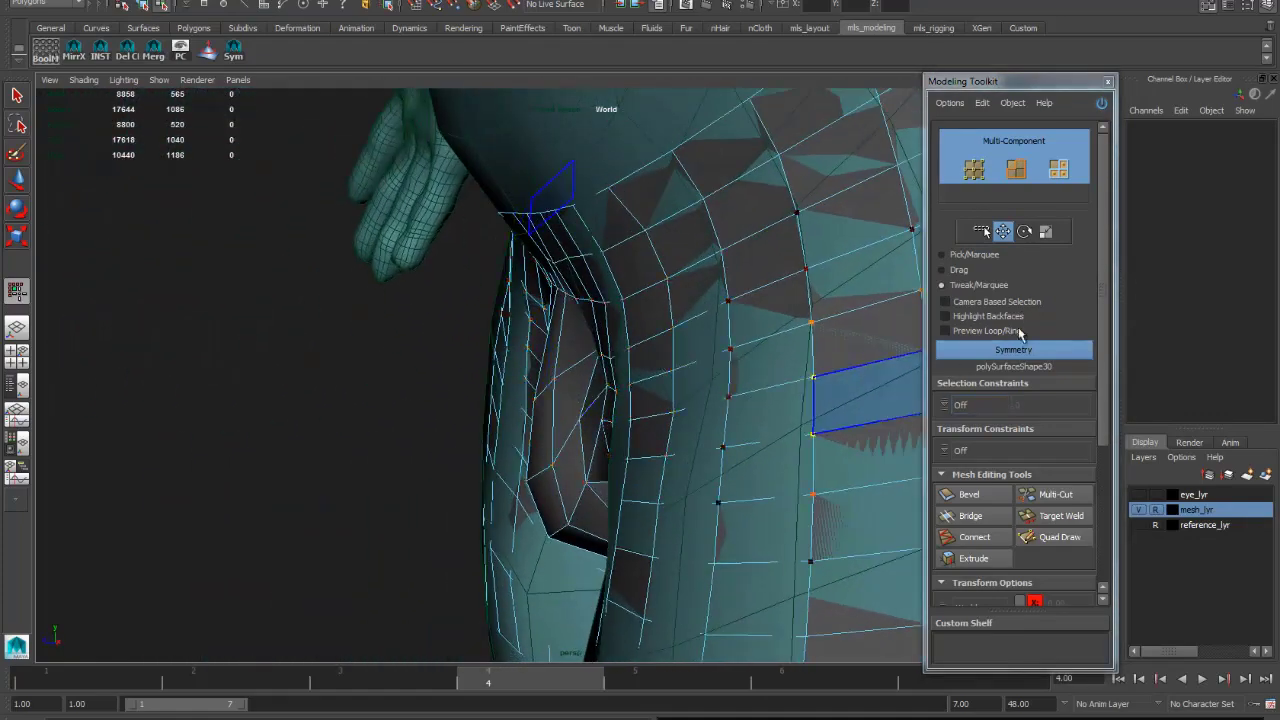
left_click(960, 404)
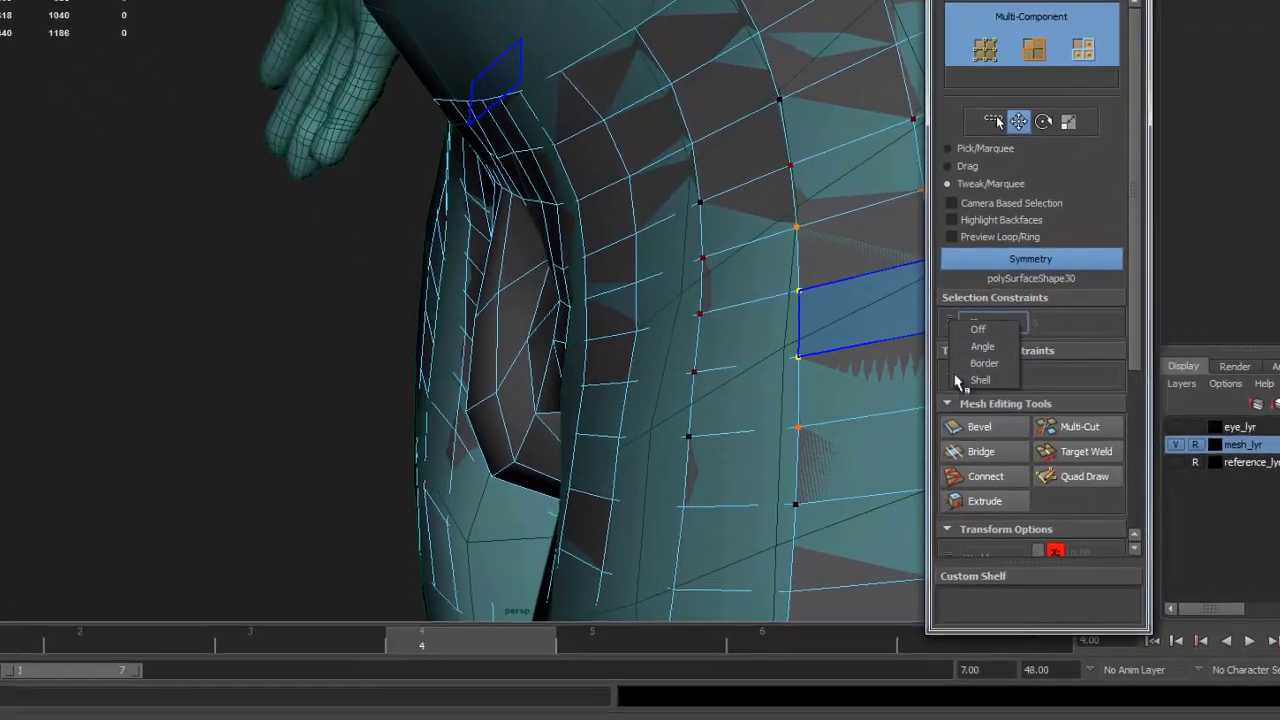
left_click(950, 420)
left_click_drag(930, 320, 570, 218, "alt")
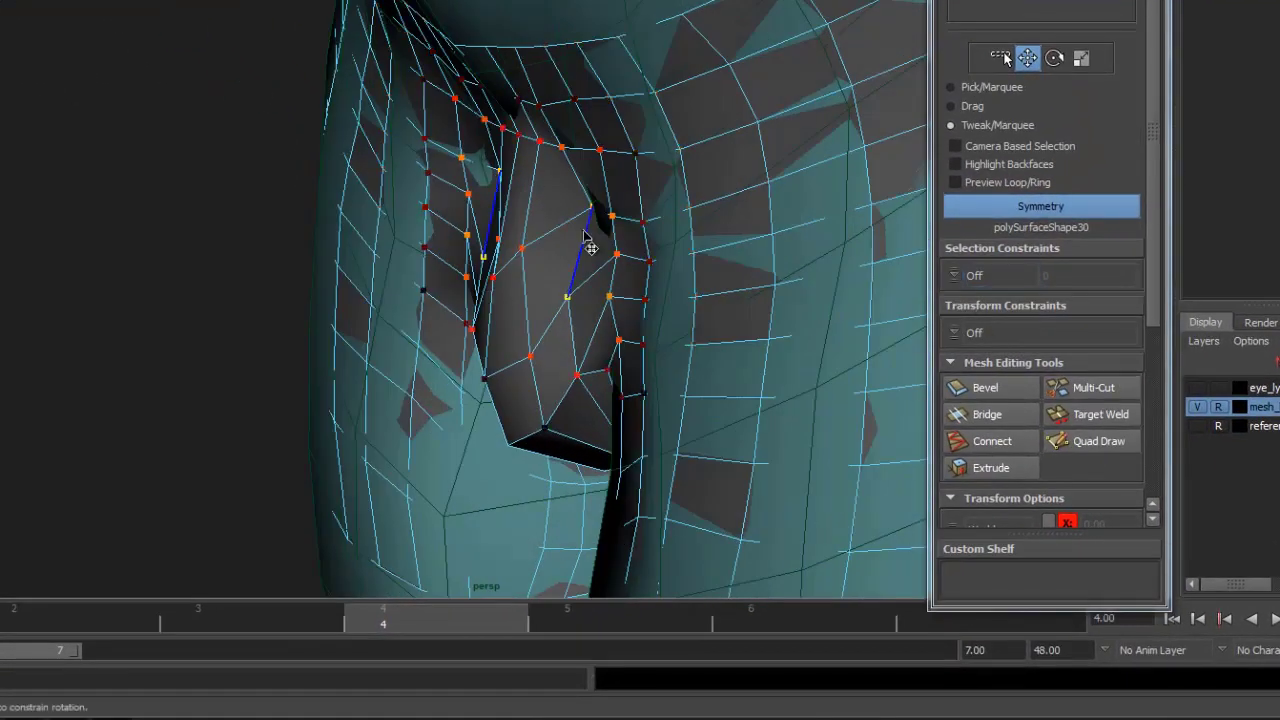
left_click_drag(491, 180, 519, 145)
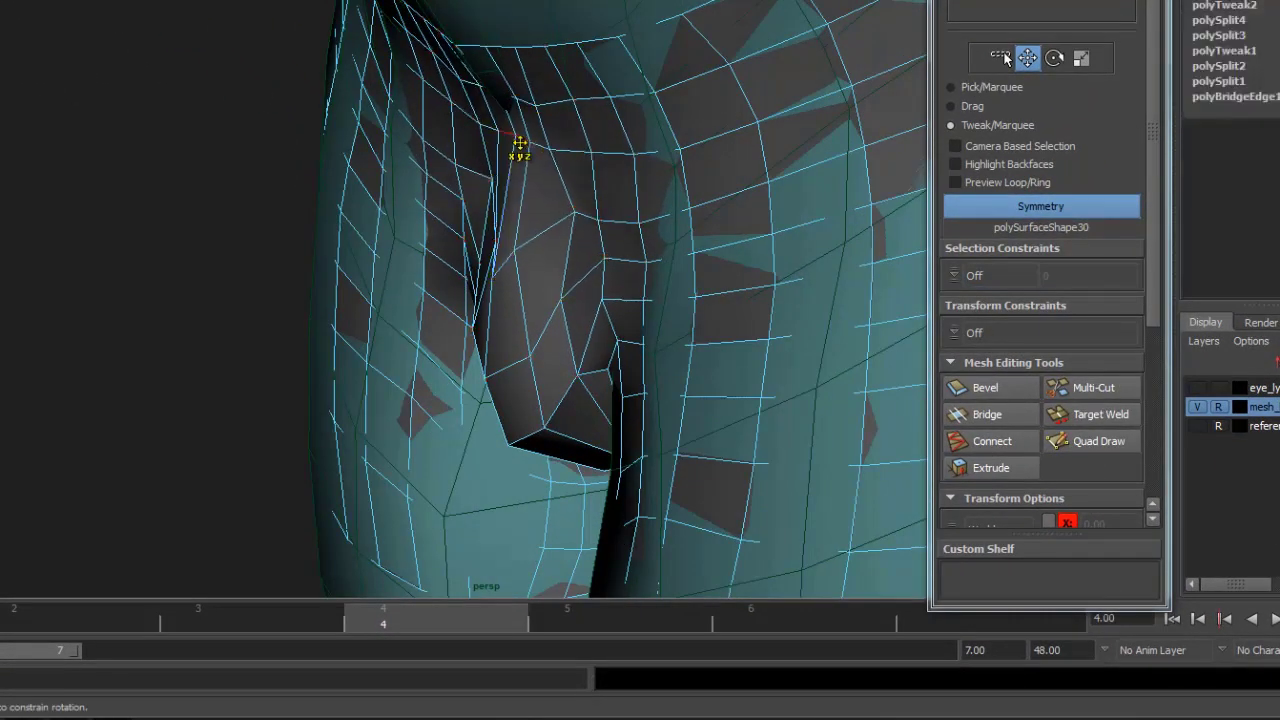
- Select a crotch edge with its mirrored twin and review the hips from behind
left_click(566, 268)
left_click_drag(560, 252, 717, 247, "alt")
left_click_drag(500, 258, 726, 194, "alt")
scroll(100, 223, "down", 5)
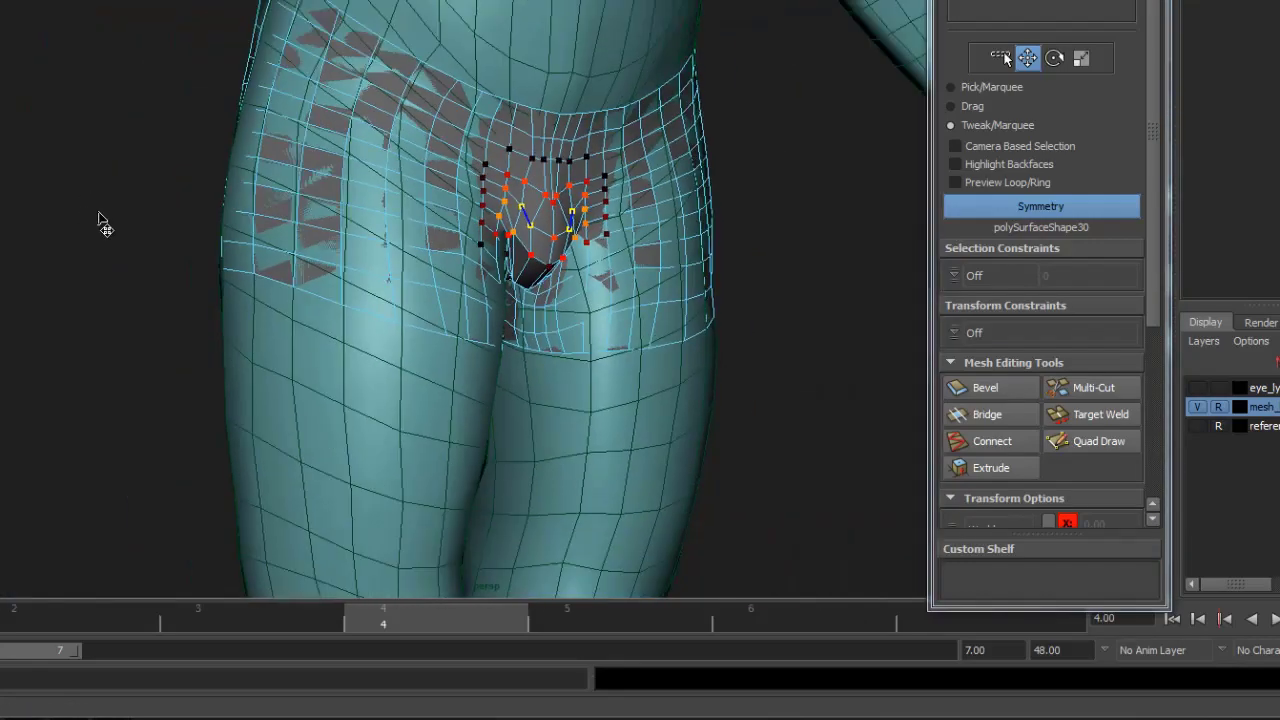
left_click_drag(100, 223, 503, 343, "alt")
scroll(590, 280, "up", 4)
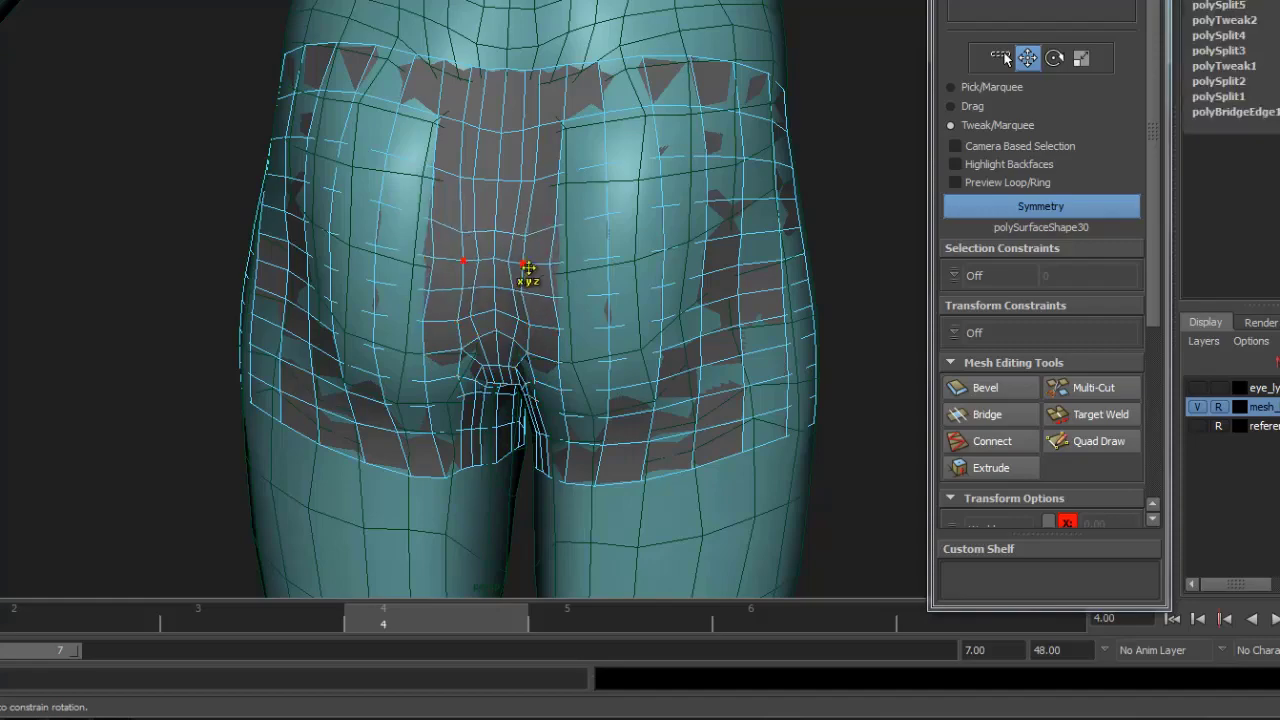
left_click_drag(528, 268, 409, 289, "alt")
left_click(975, 333)
- Constrain transforms to Surface and select the symmetric vertex pairs around the crotch
left_click(995, 378)
scroll(666, 366, "up", 5)
scroll(612, 275, "up", 3)
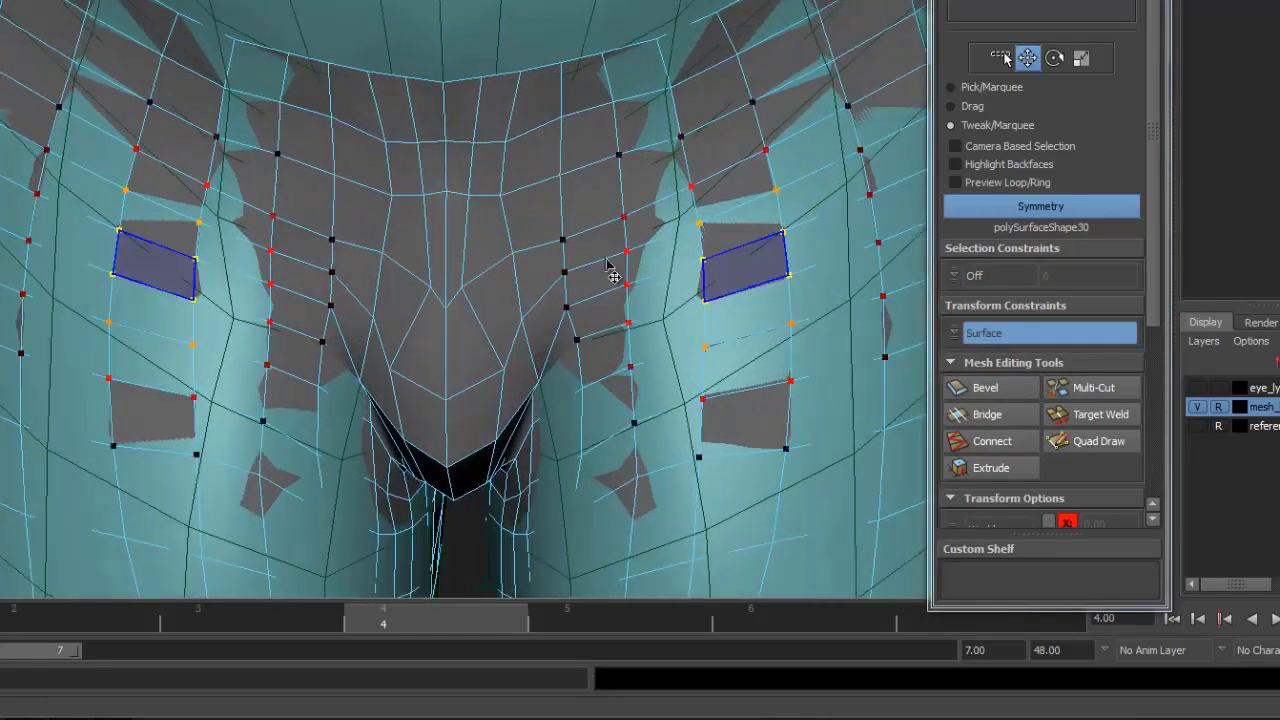
left_click_drag(612, 275, 520, 248, "alt")
left_click(503, 235)
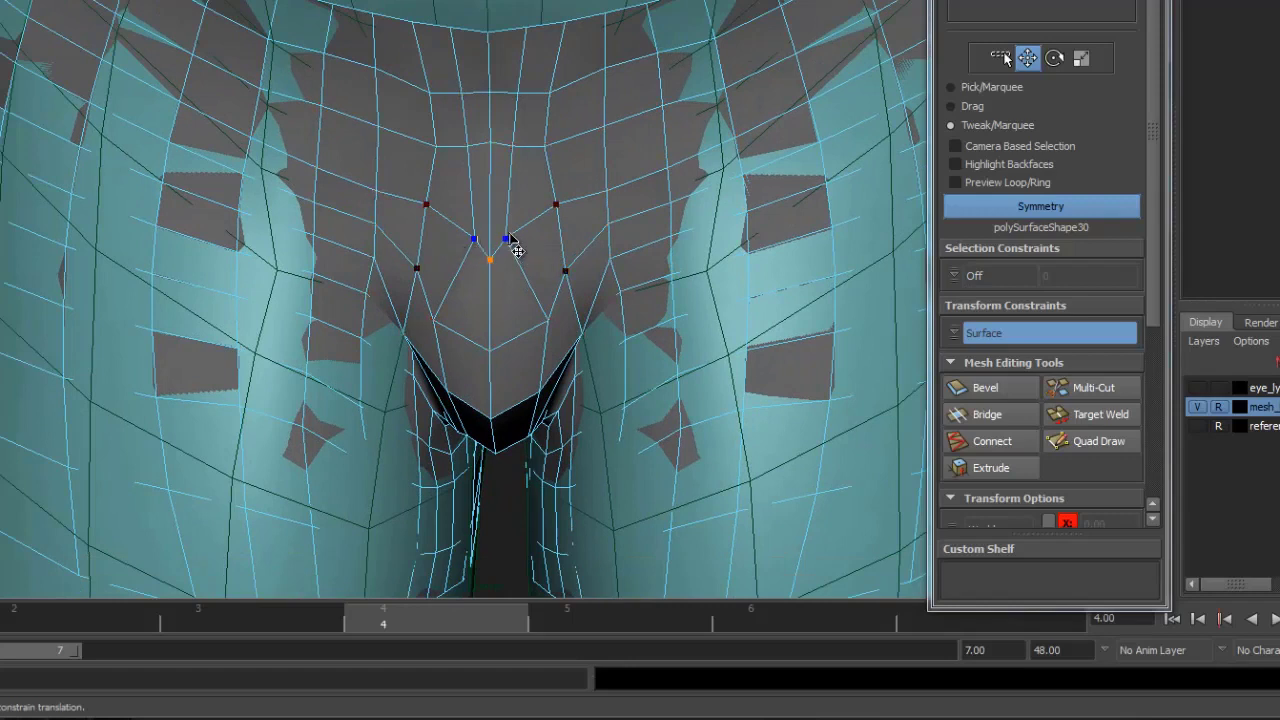
left_click(540, 233)
left_click(545, 318)
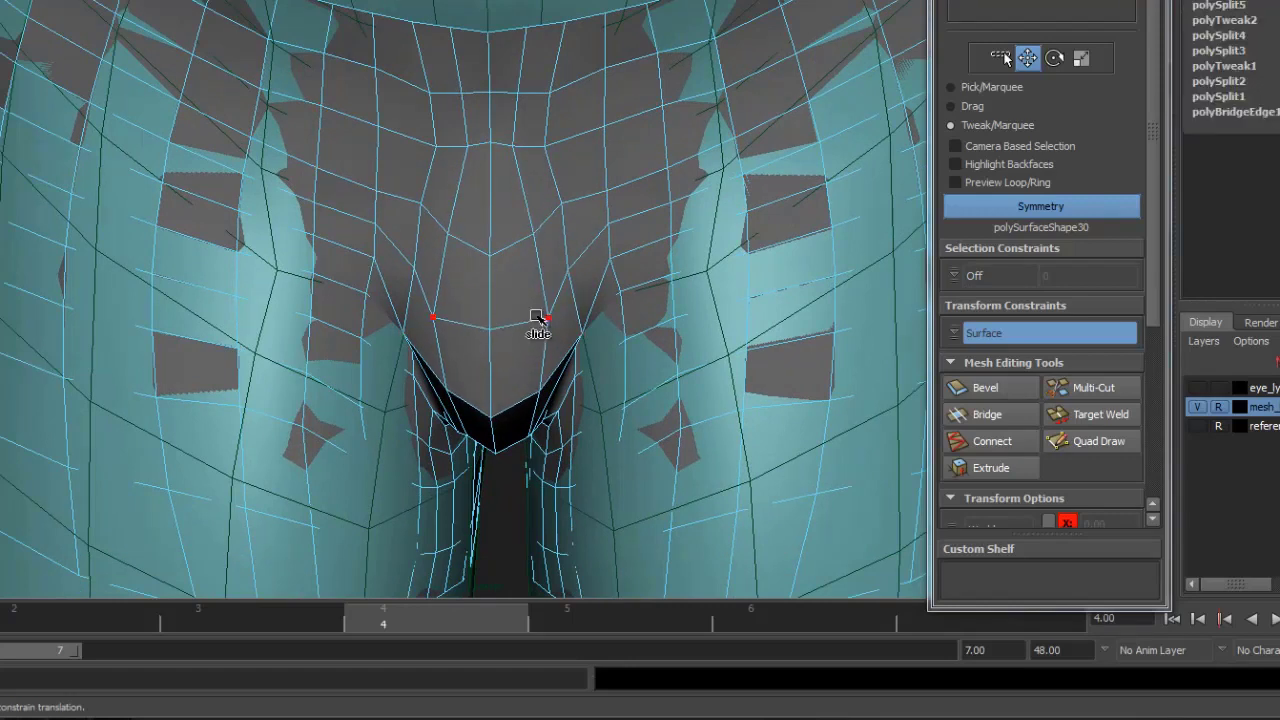
left_click(540, 394)
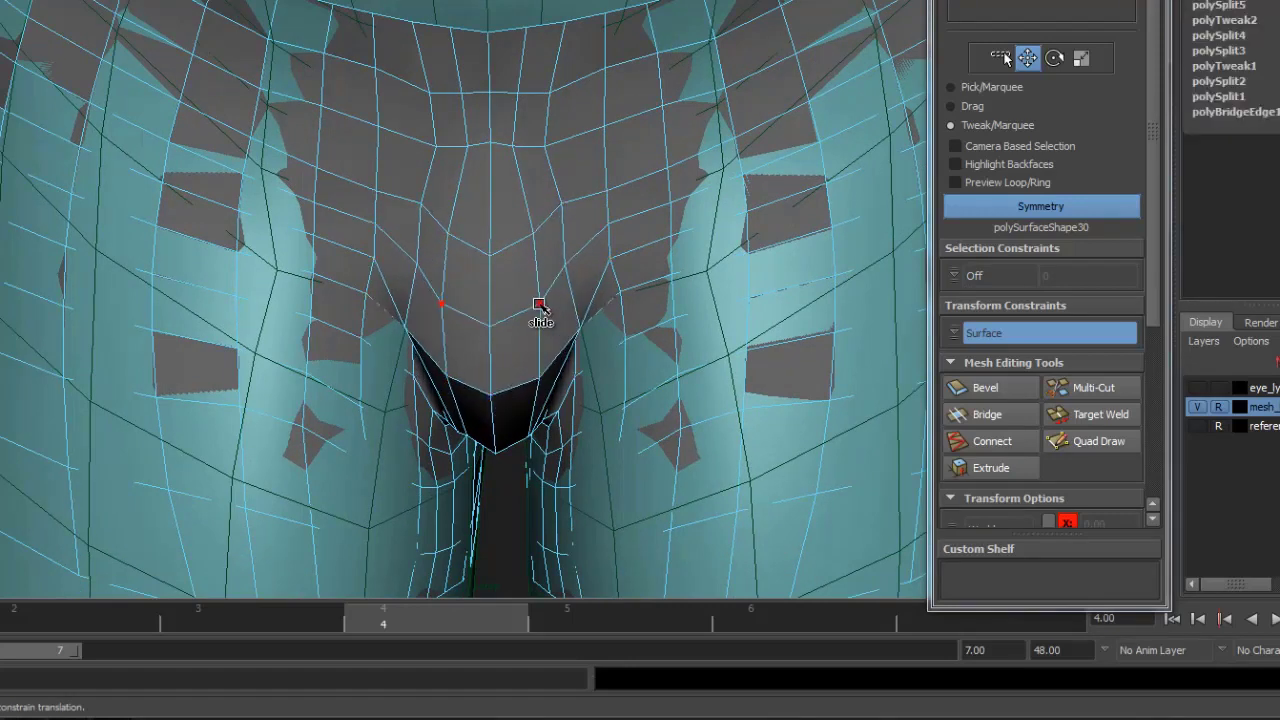
- Slide the wedge's upper-corner vertex pairs down along the inner thighs
left_click(426, 186)
left_click(583, 342)
left_click_drag(586, 333, 580, 429)
middle_click_drag(580, 429, 575, 306, "alt")
left_click_drag(575, 308, 585, 415)
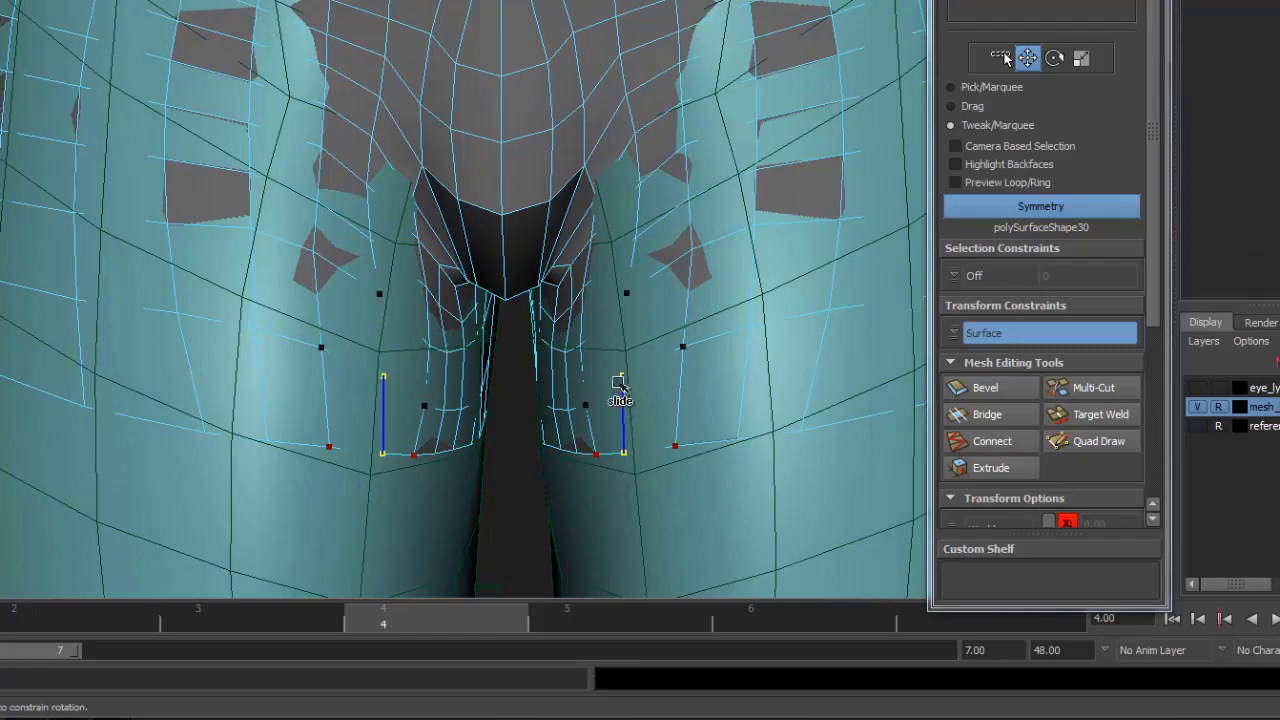
left_click_drag(650, 210, 465, 181, "alt")
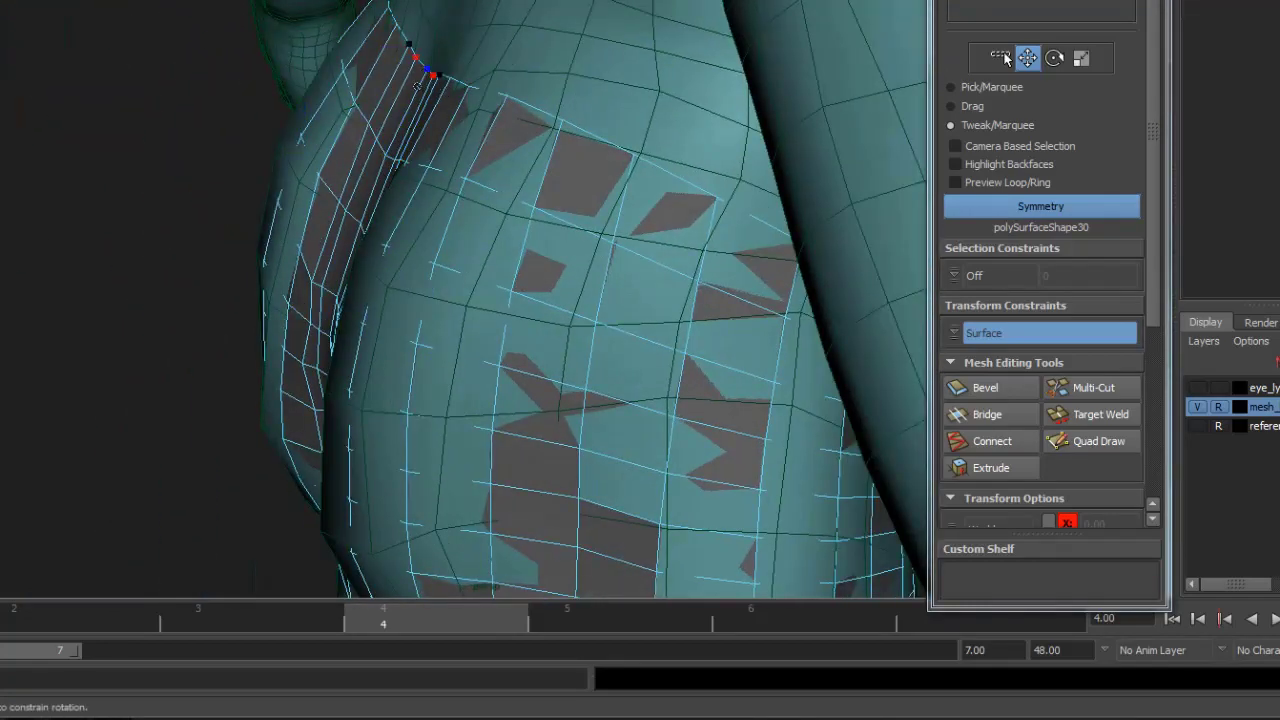
left_click_drag(412, 66, 531, 164, "alt")
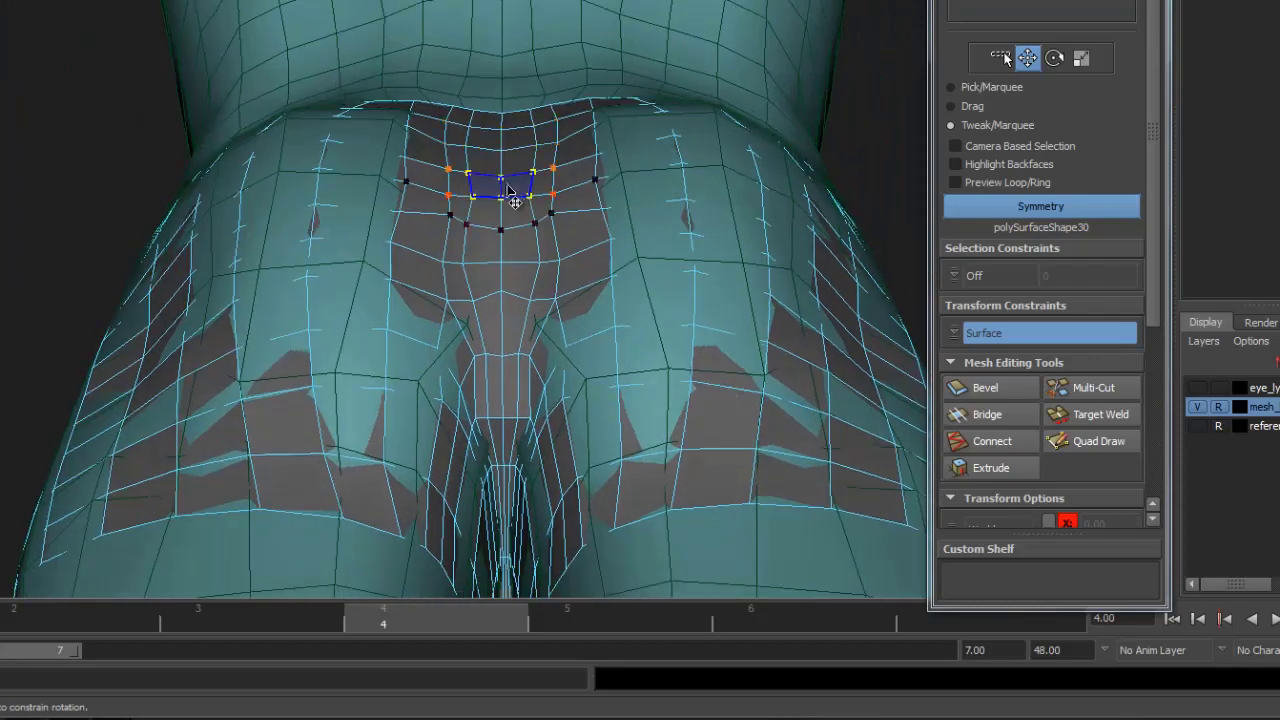
- Slide the lower-back and outer waist vertices along the surface with soft selection
key("F9")
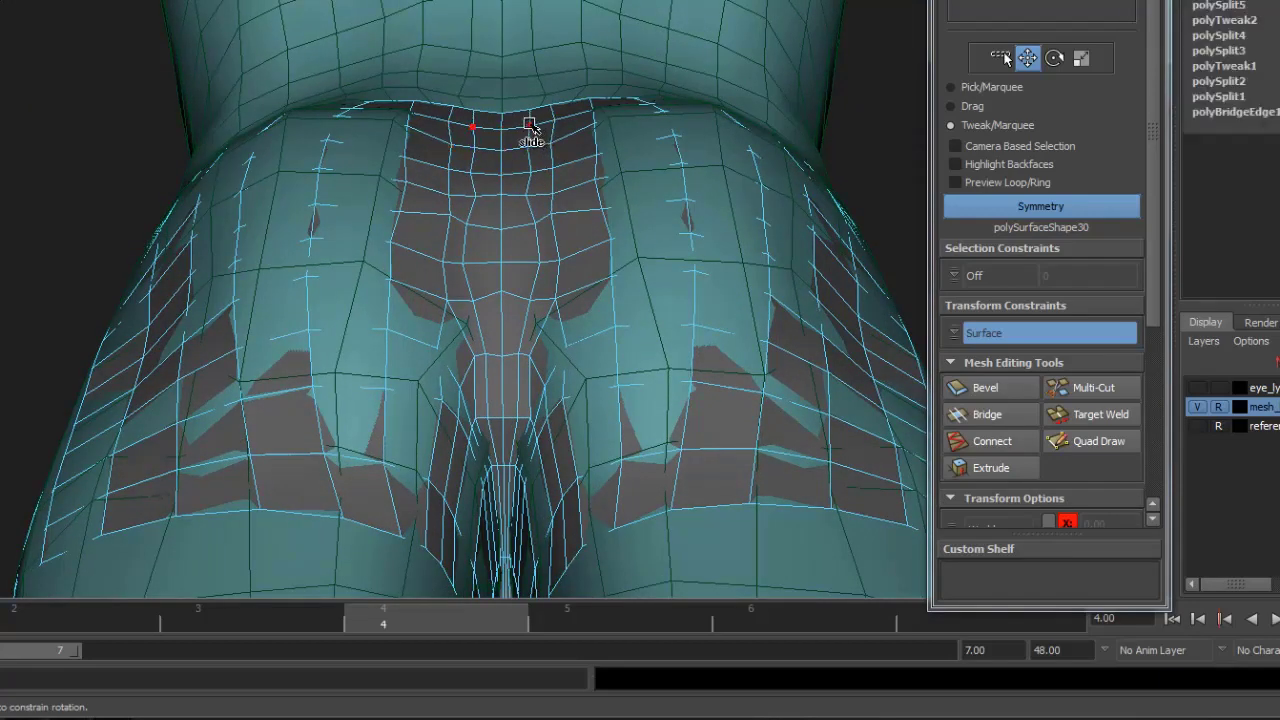
key("b")
left_click_drag(528, 223, 542, 159, "alt")
left_click(530, 280)
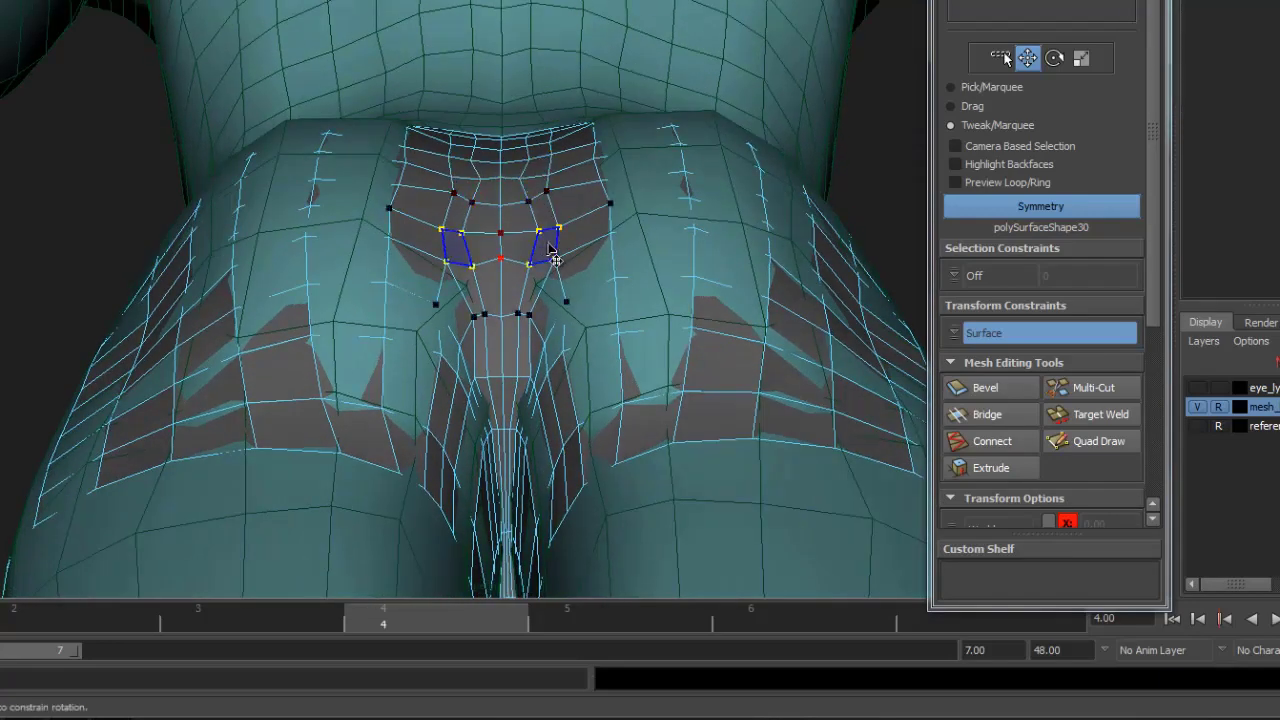
scroll(683, 148, "up", 2)
key("F11")
left_click(663, 180)
scroll(640, 300, "down", 3)
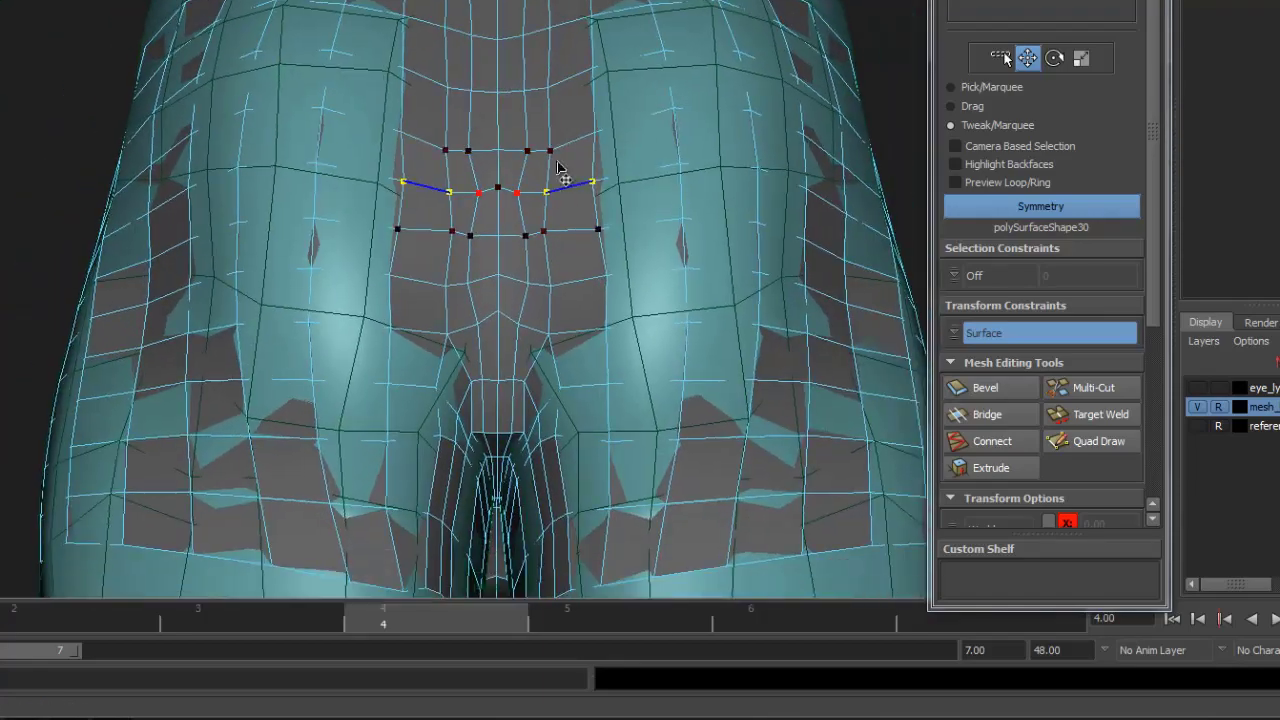
left_click(1099, 441)
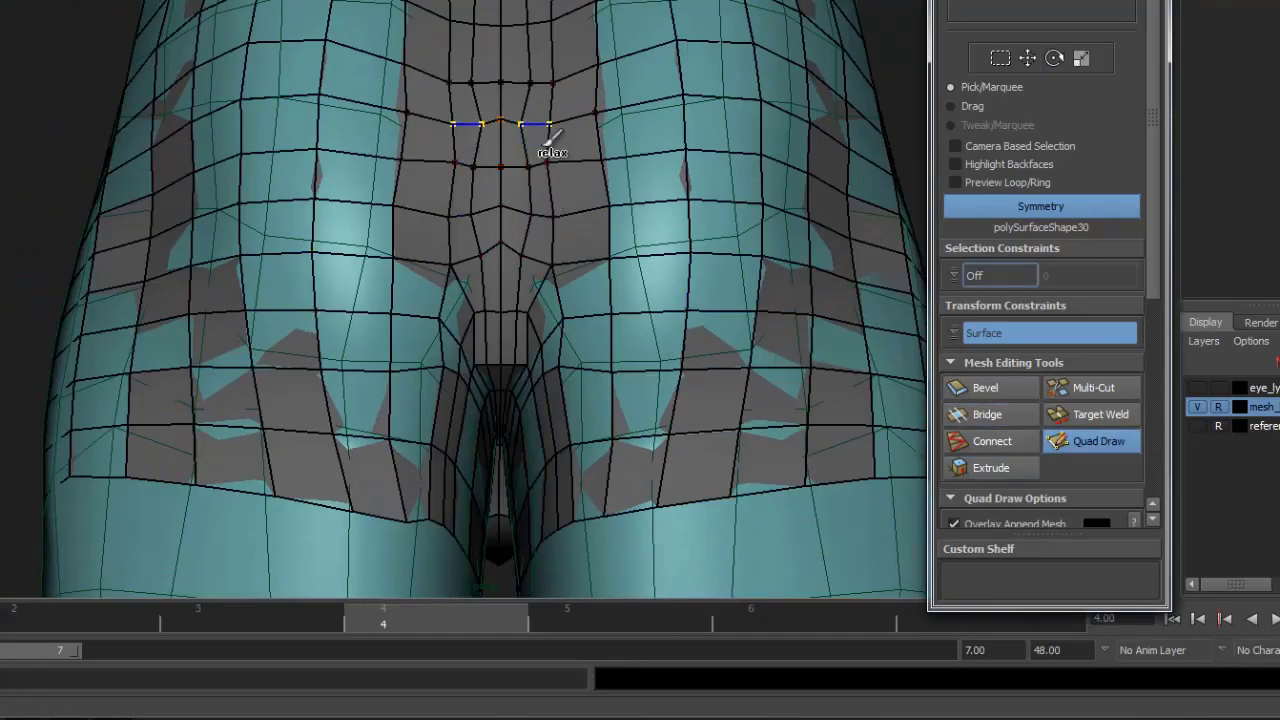
- Relax the central back quads into even strips and turn the transform constraint off
mouse_move(541, 139)
left_mouse_down("shift")
mouse_move(595, 91)
mouse_move(543, 197)
mouse_move(468, 169)
mouse_move(547, 175)
mouse_move(536, 194)
mouse_move(613, 168)
mouse_move(678, 176)
mouse_move(552, 214)
mouse_move(708, 215)
mouse_move(692, 239)
mouse_move(638, 234)
mouse_move(688, 201)
mouse_move(718, 241)
mouse_move(820, 249)
mouse_move(537, 201)
mouse_move(628, 262)
mouse_move(363, 241)
mouse_move(428, 260)
mouse_move(754, 276)
mouse_move(620, 271)
mouse_move(660, 262)
left_mouse_up("shift")
scroll(621, 271, "up", 2)
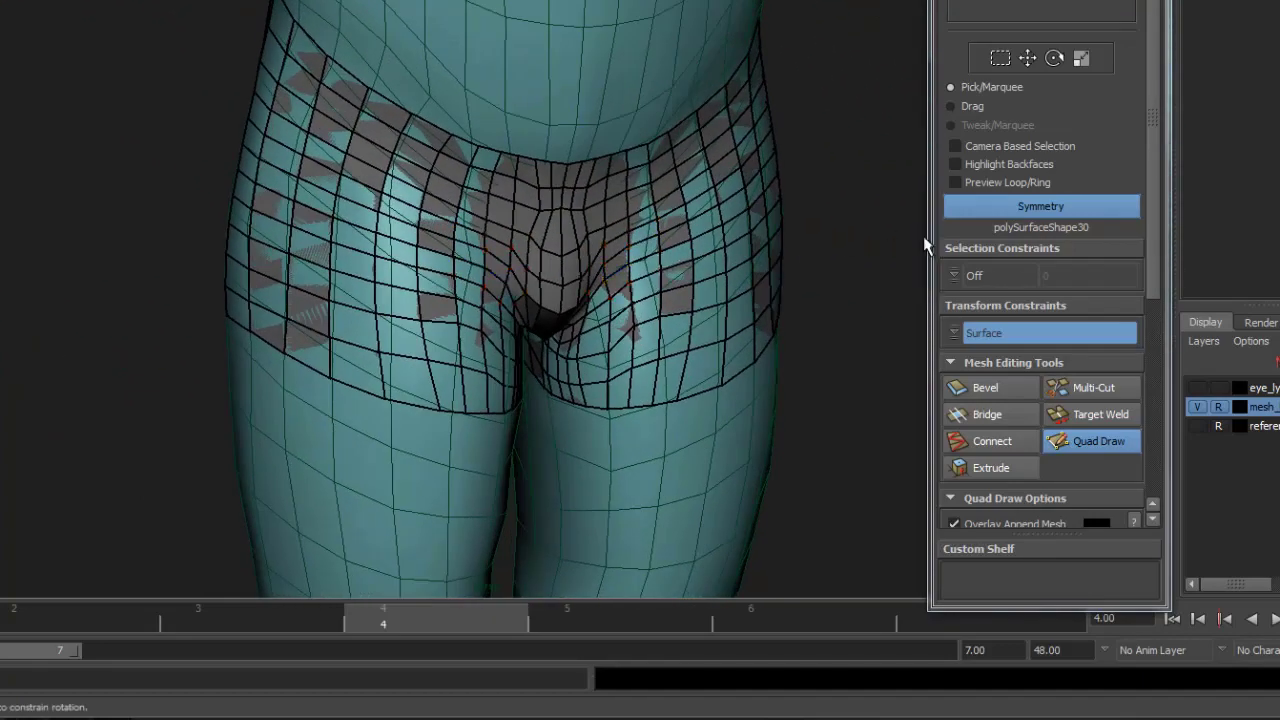
left_click_drag(779, 262, 676, 264, "alt")
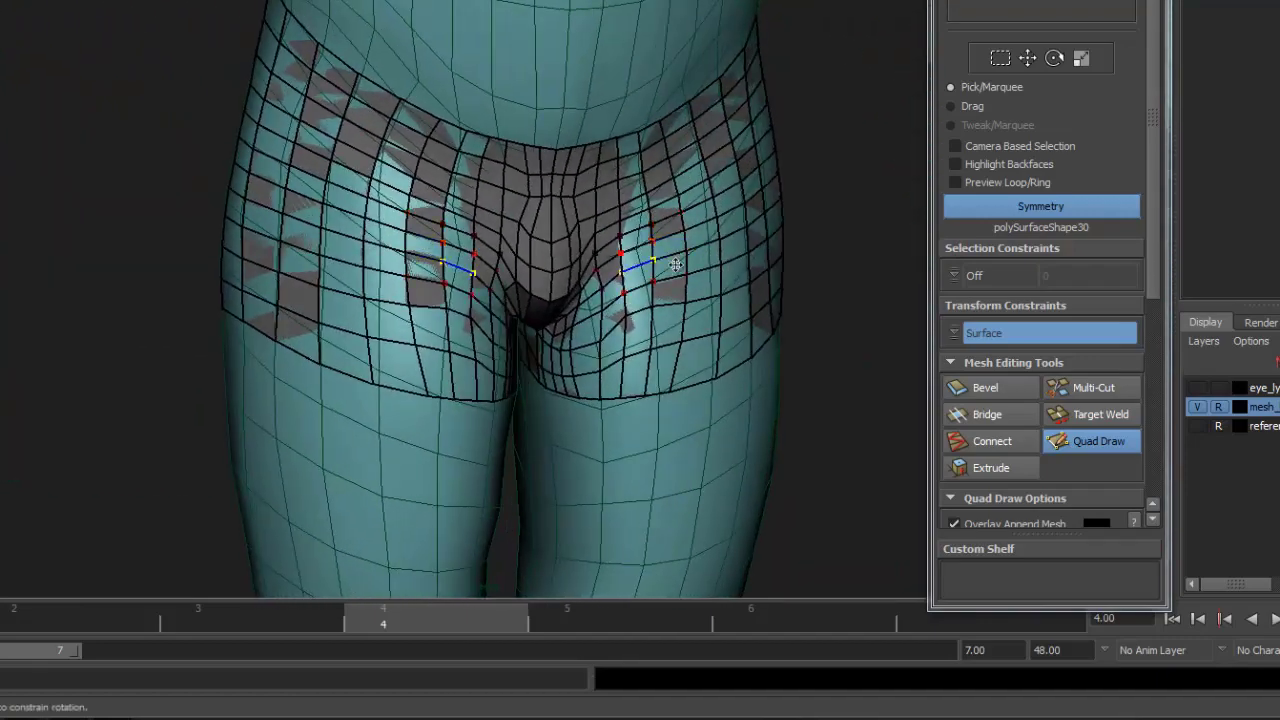
left_click(951, 334)
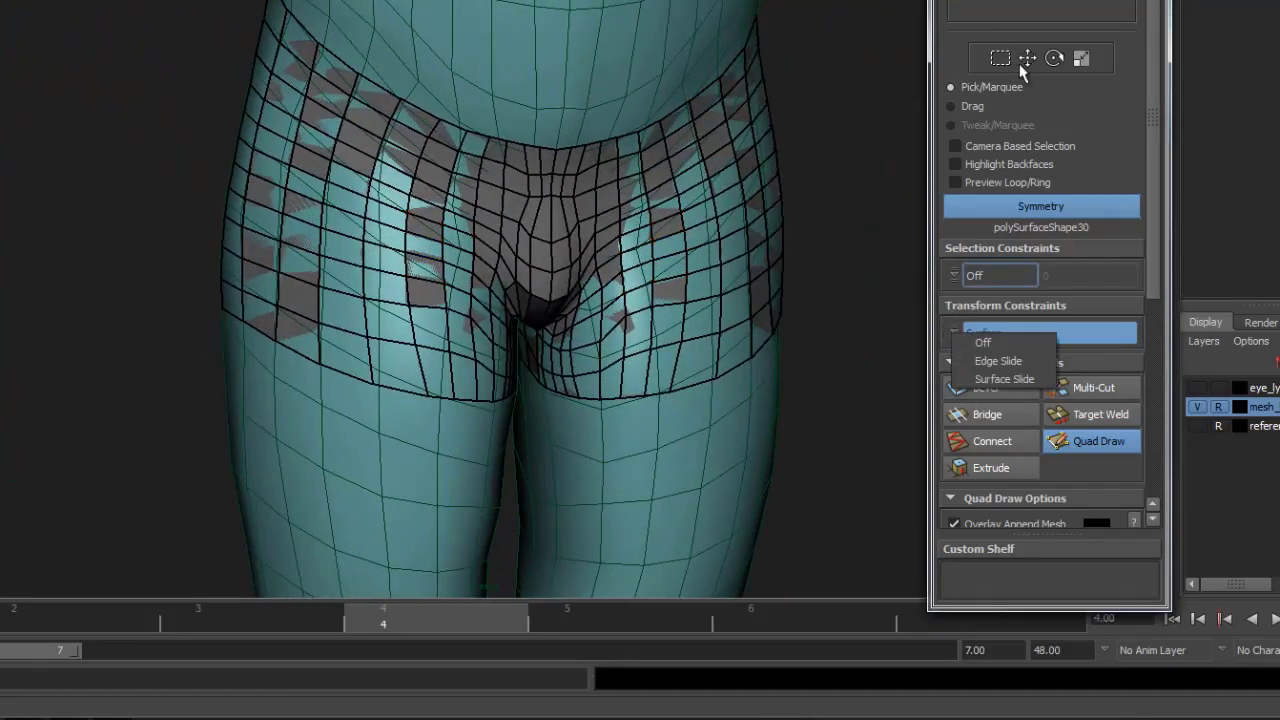
left_click(1024, 60)
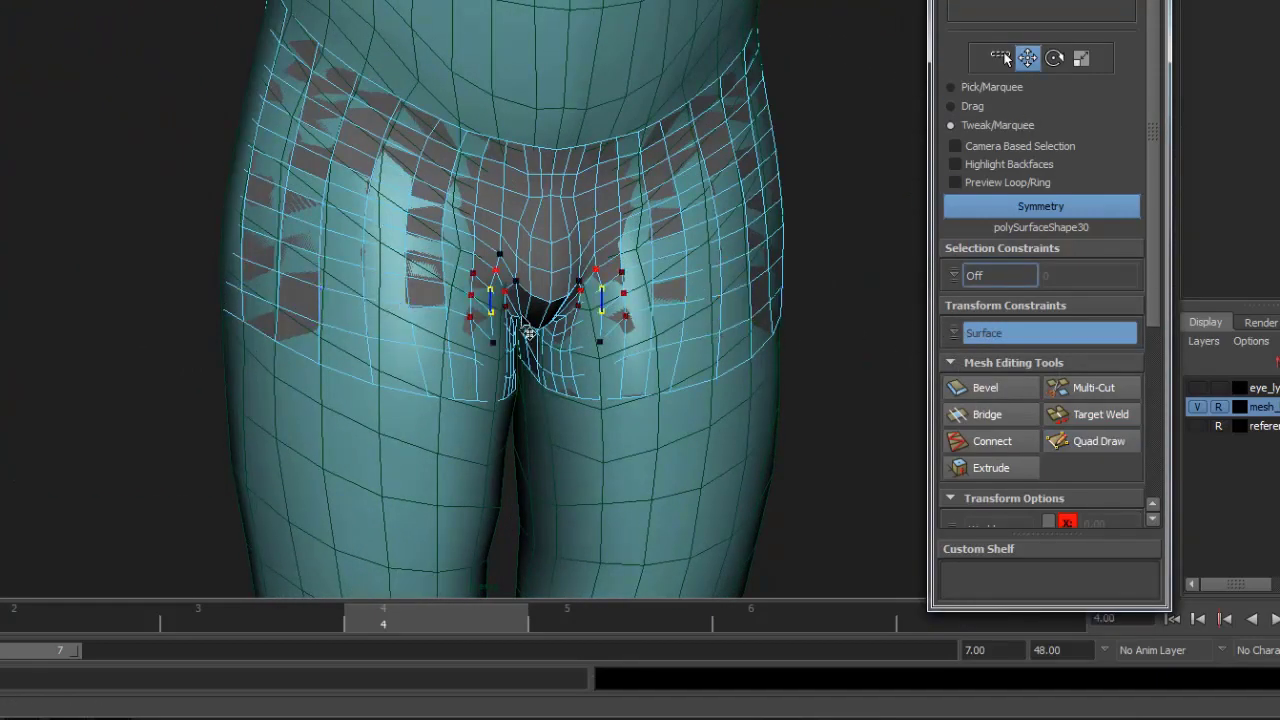
left_click_drag(398, 256, 440, 248, "alt")
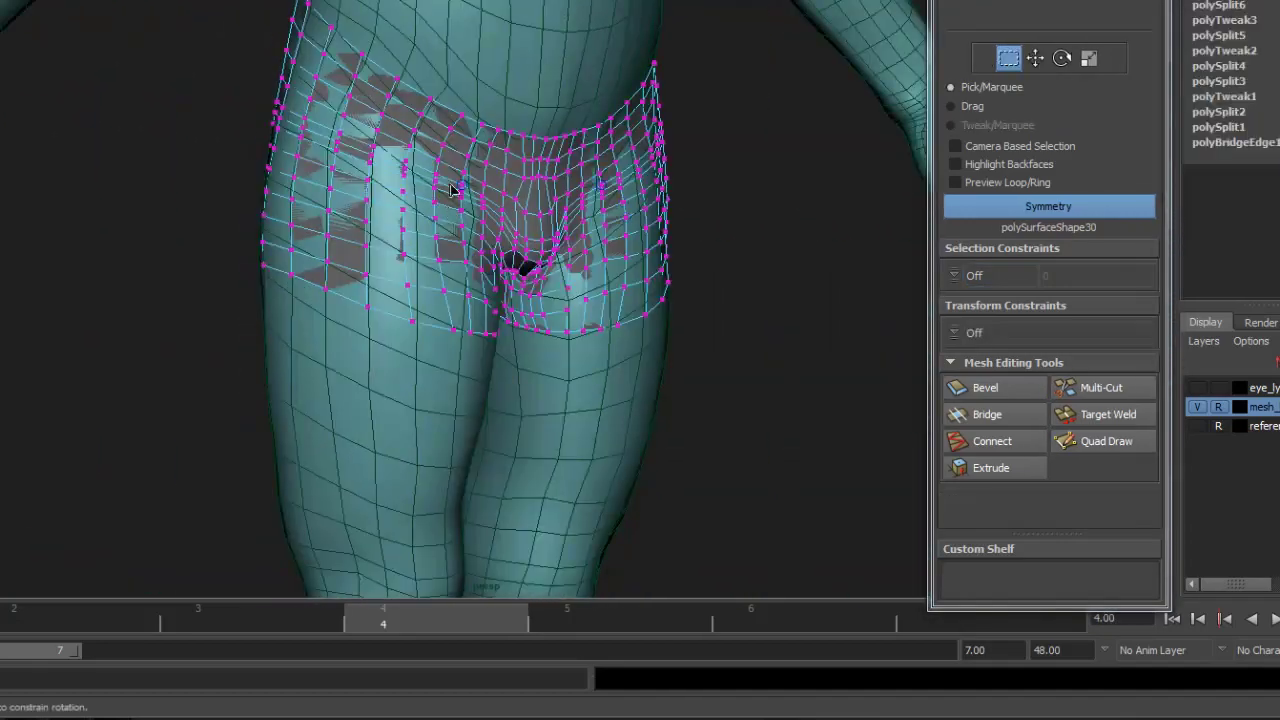
left_click_drag(425, 72, 620, 255, "alt")
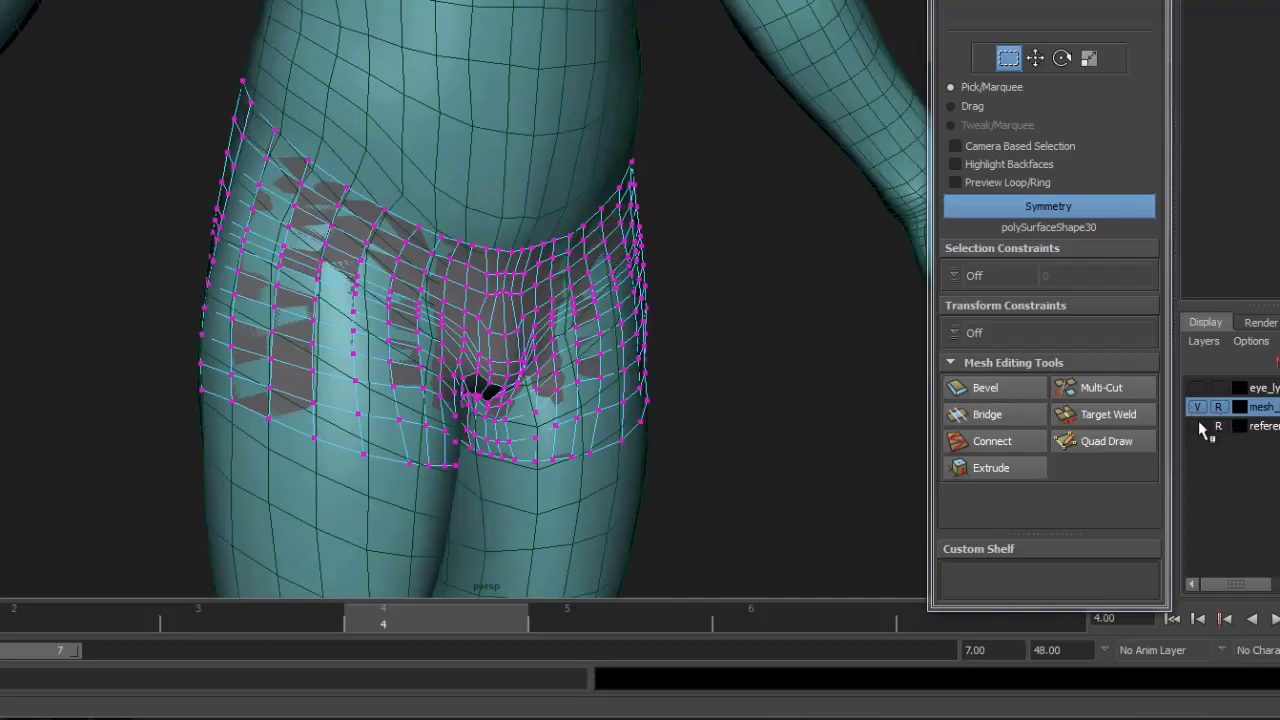
- Make the body reference polySurface27 live and enter Quad Draw
key("F8")
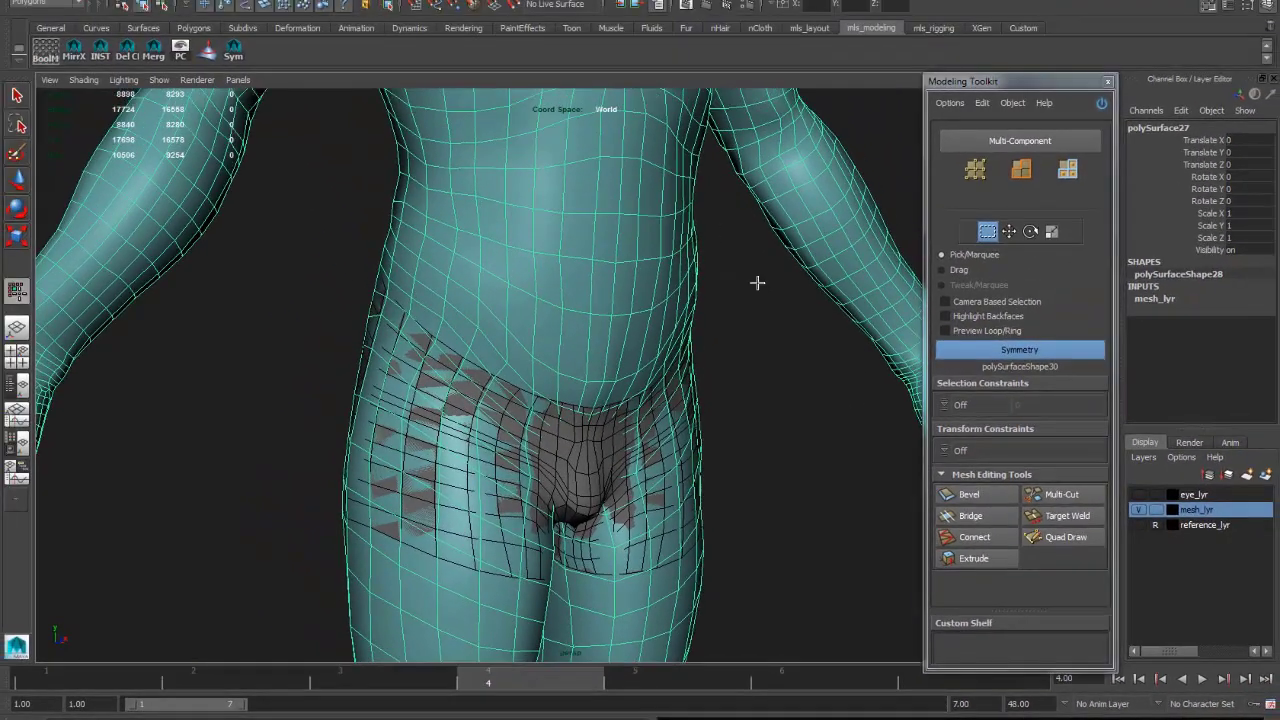
left_click(757, 283)
left_click(606, 229)
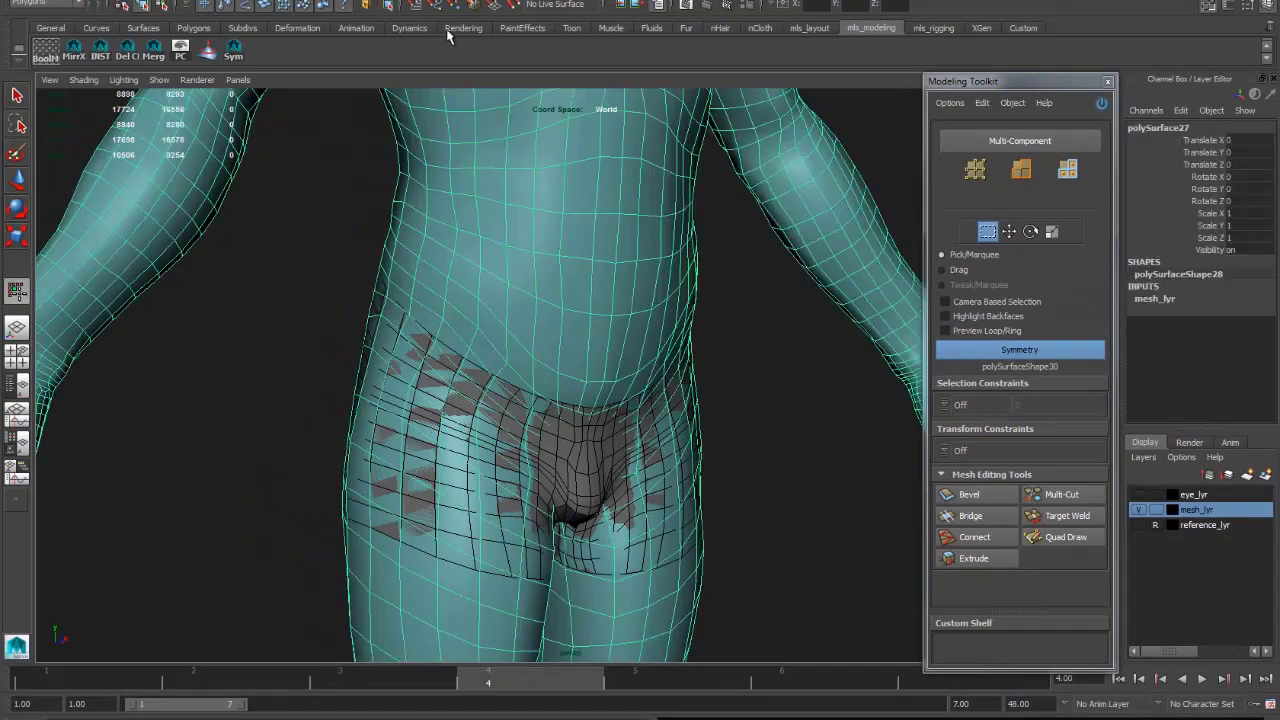
left_click(518, 10)
middle_click_drag(738, 497, 738, 367, "alt")
left_click(1035, 543)
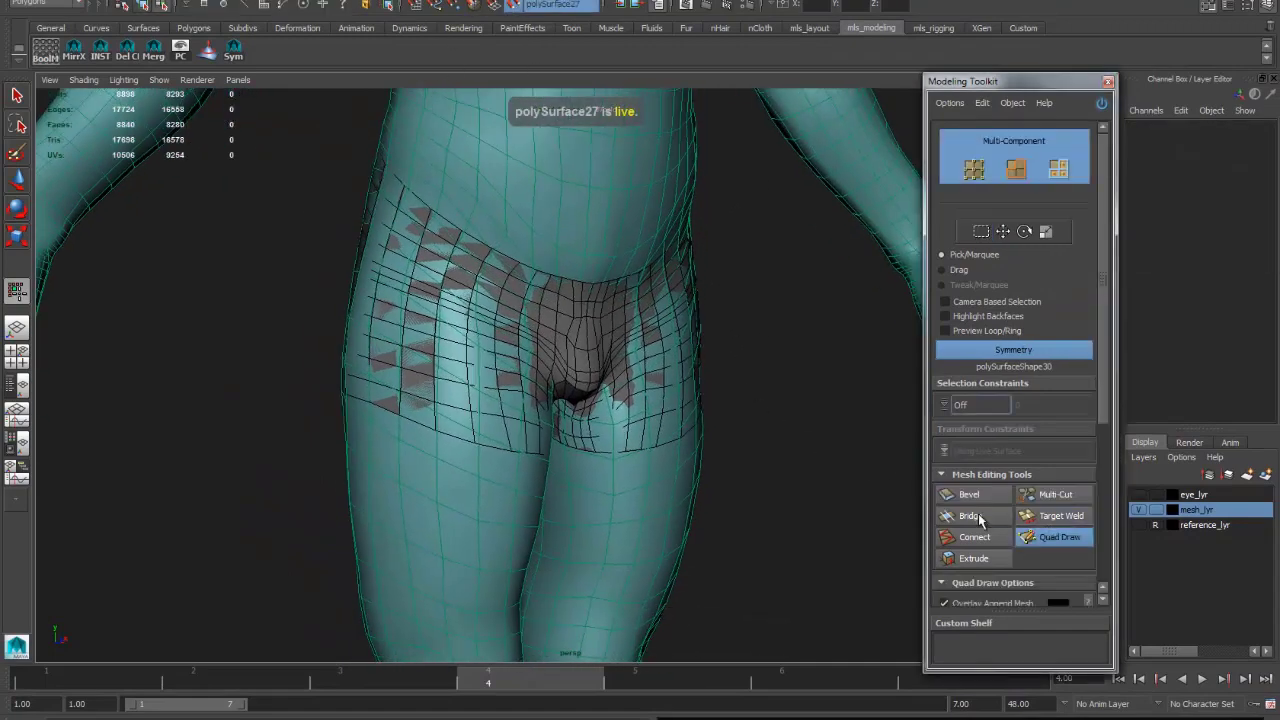
right_click_drag(686, 409, 903, 374, "alt")
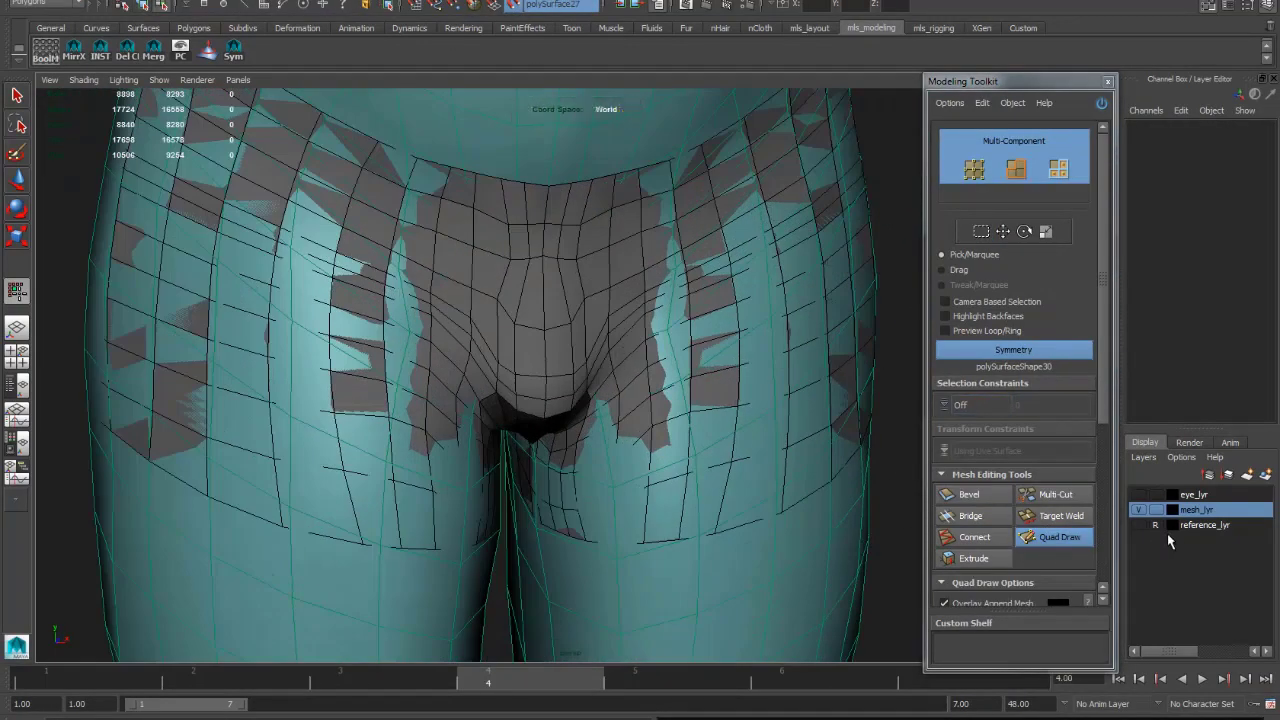
- Select vertices near the front waistline and relax the faces around the crotch
left_click(981, 230)
scroll(761, 378, "down", 3)
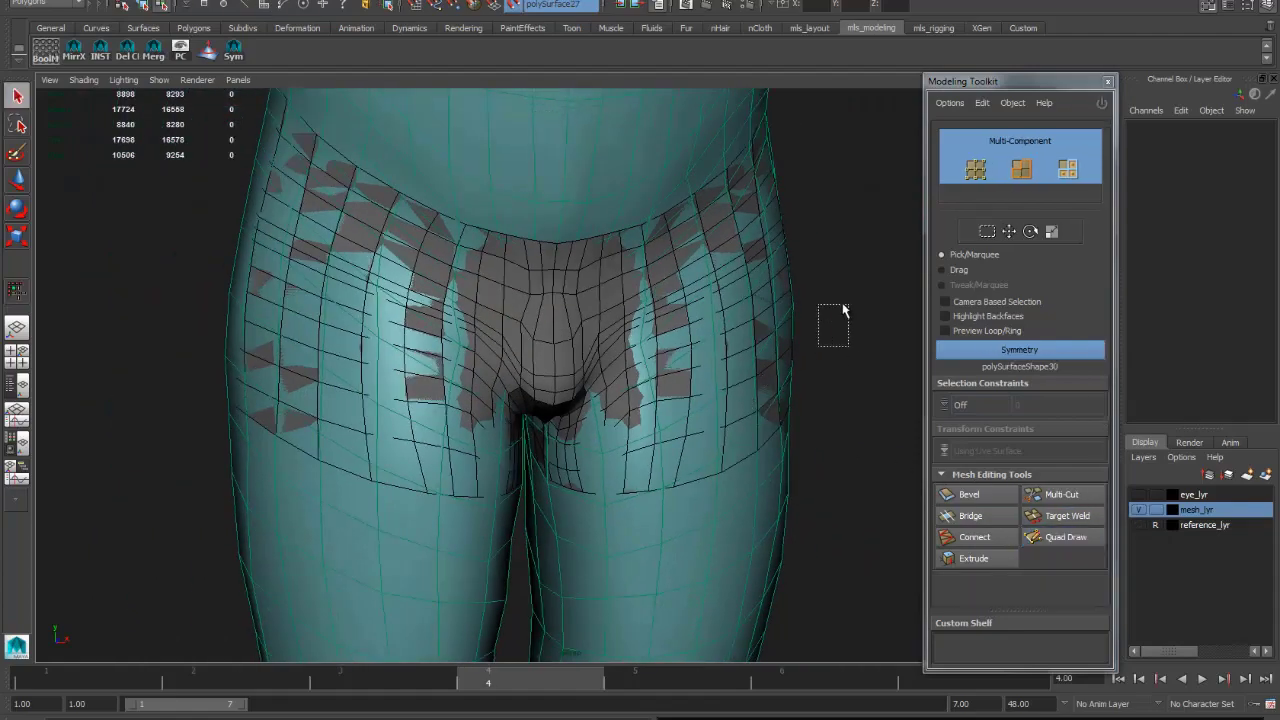
left_click_drag(843, 311, 843, 311)
left_click_drag(485, 225, 537, 278)
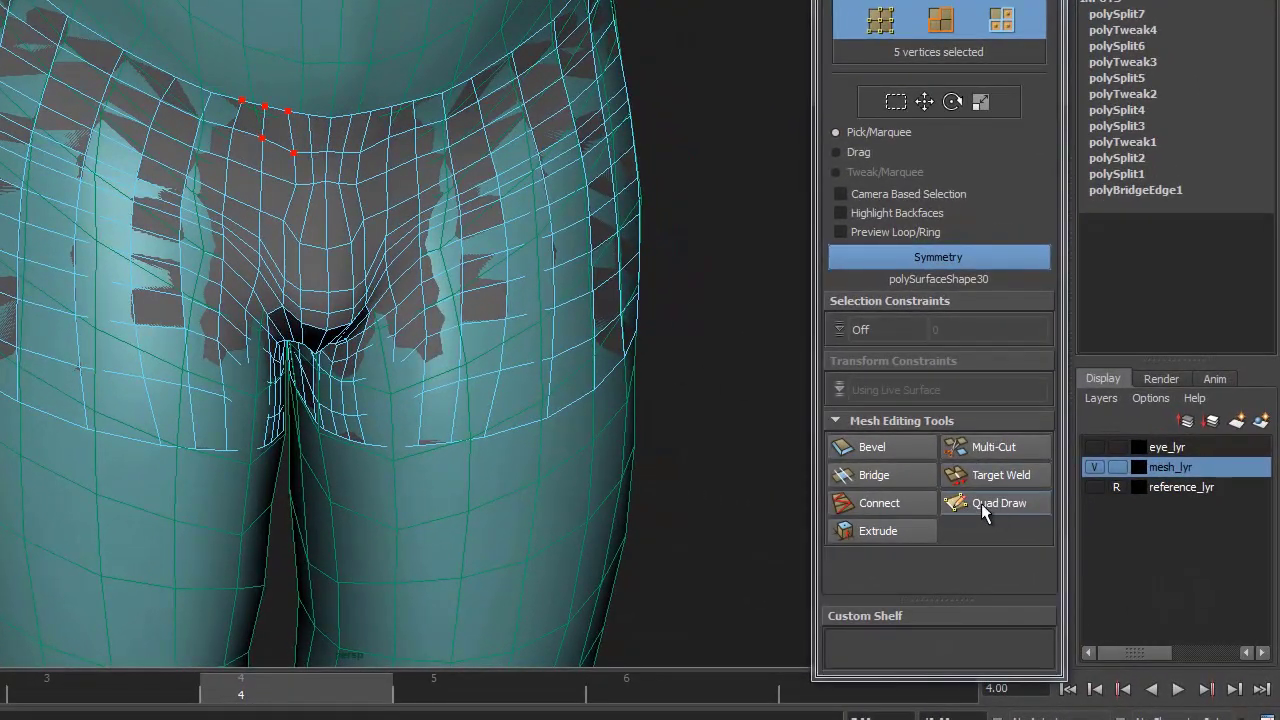
left_click(981, 503)
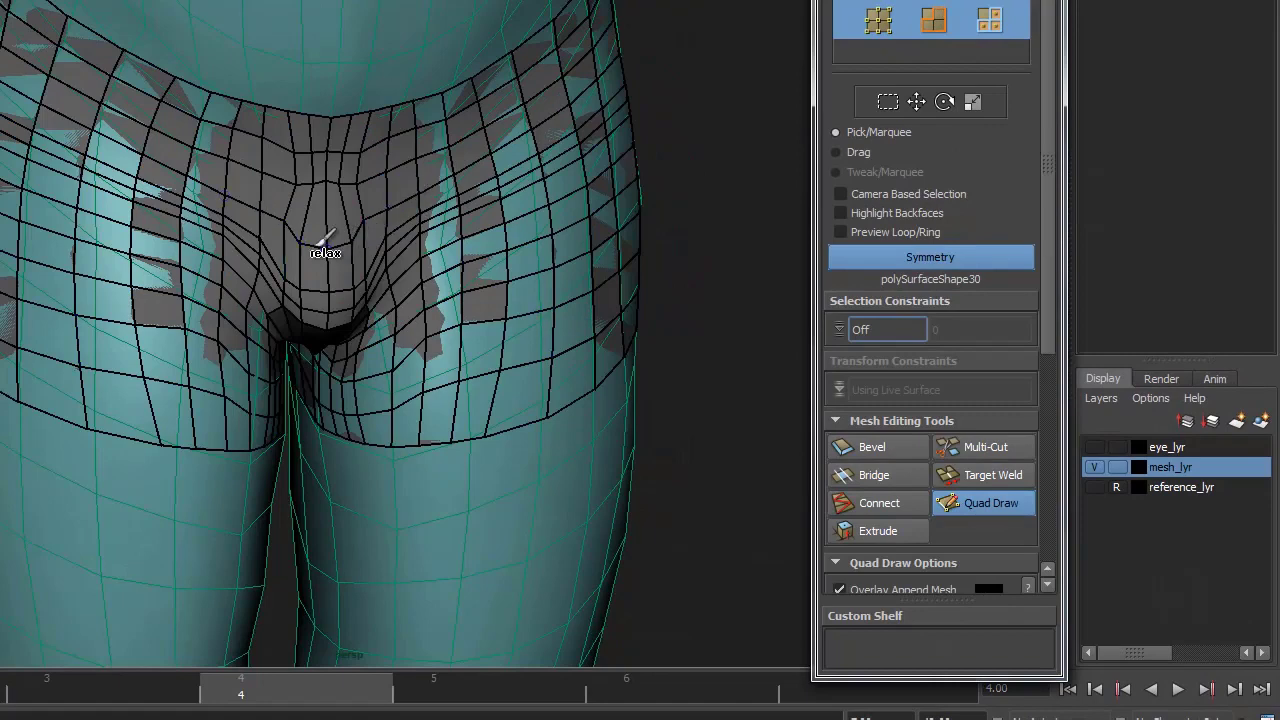
left_click_drag(312, 243, 241, 229, "shift")
scroll(280, 222, "up", 4)
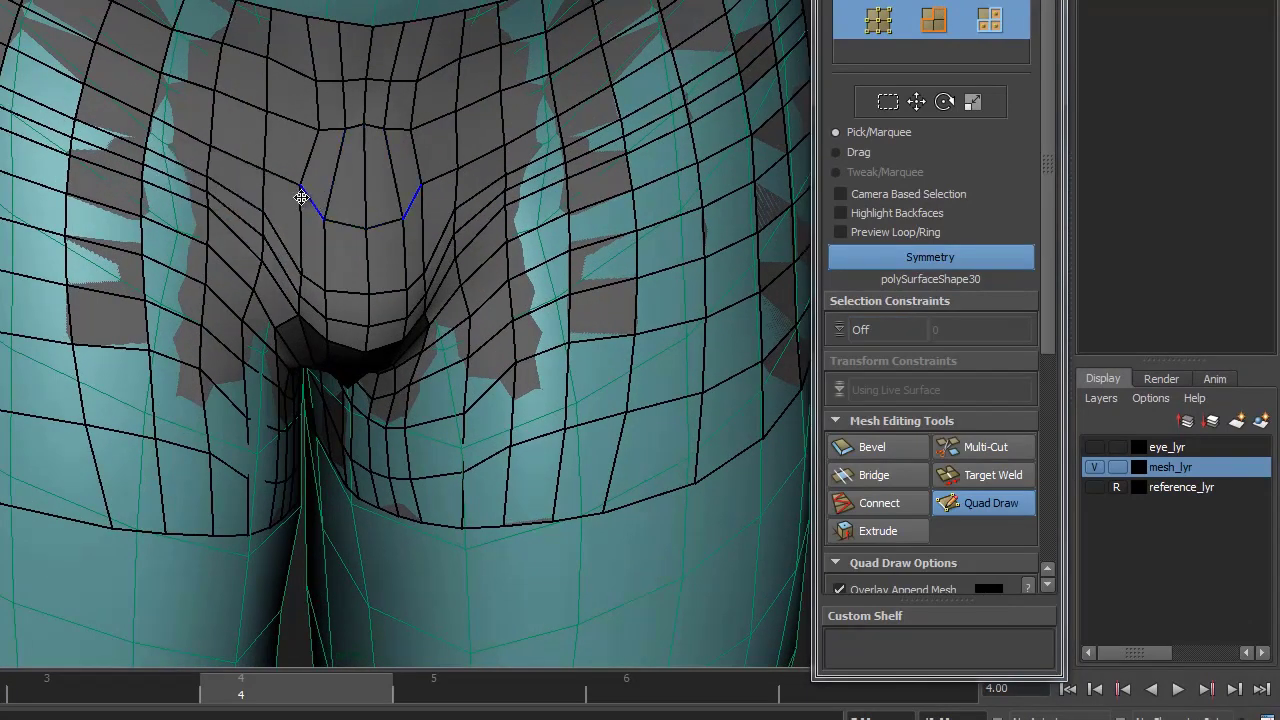
left_click_drag(301, 197, 283, 260, "alt")
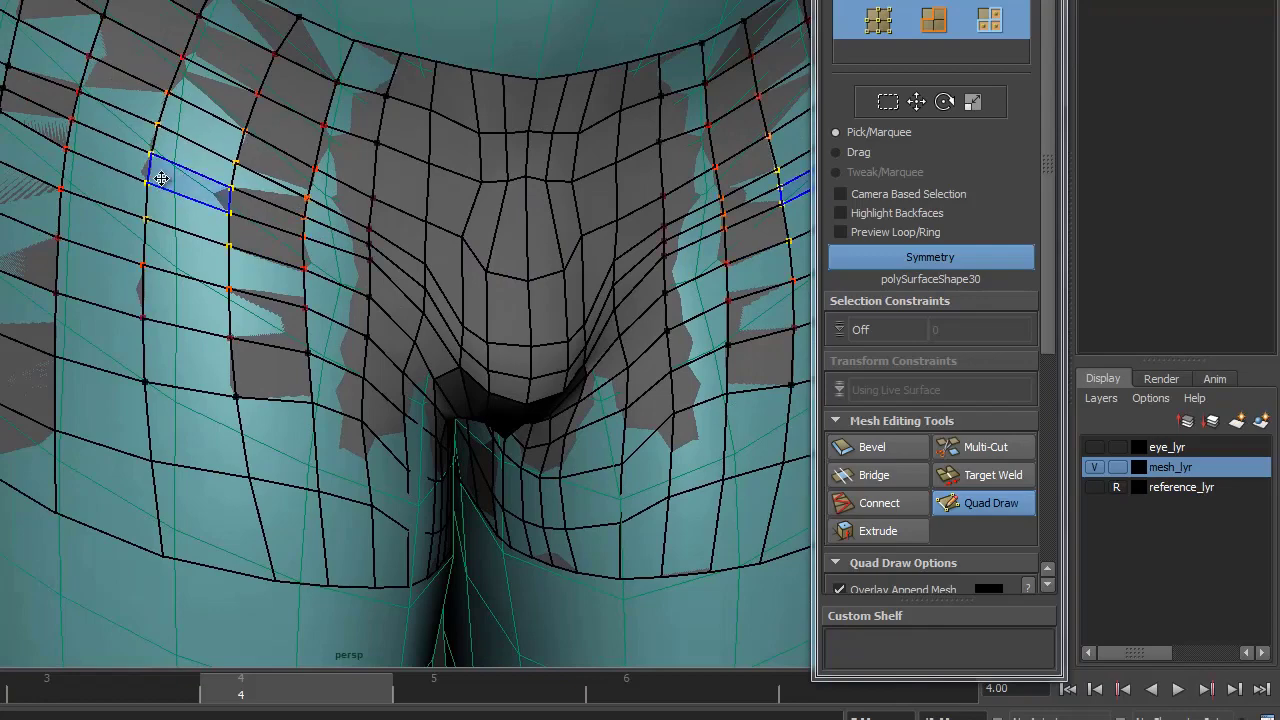
- Relax the left hip and rear hip faces, then exit Quad Draw to object mode
mouse_move(149, 166)
left_mouse_down("shift")
mouse_move(200, 190)
mouse_move(175, 88)
left_mouse_up("shift")
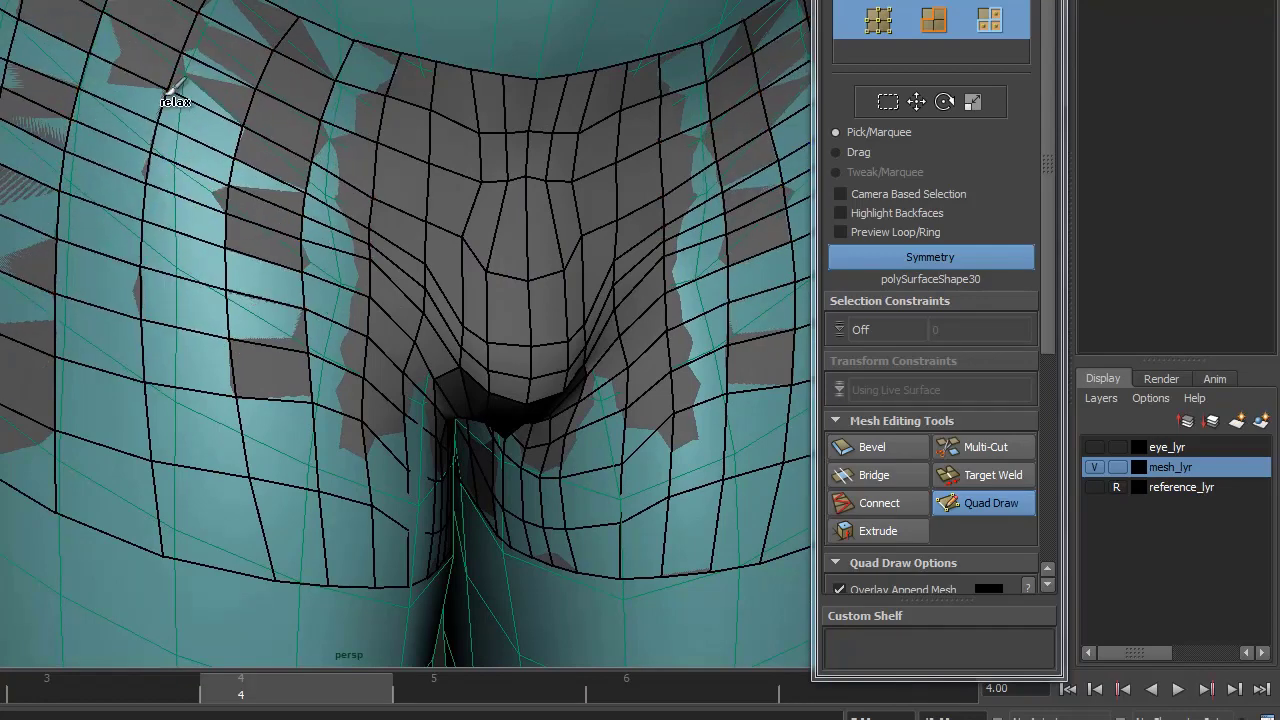
mouse_move(250, 205)
left_mouse_down("alt")
mouse_move(266, 229)
mouse_move(566, 151)
mouse_move(406, 208)
mouse_move(557, 114)
mouse_move(363, 114)
mouse_move(395, 230)
mouse_move(442, 167)
mouse_move(446, 204)
mouse_move(415, 267)
mouse_move(451, 206)
mouse_move(318, 128)
mouse_move(357, 284)
left_mouse_up("alt")
left_click_drag(404, 194, 490, 303, "alt")
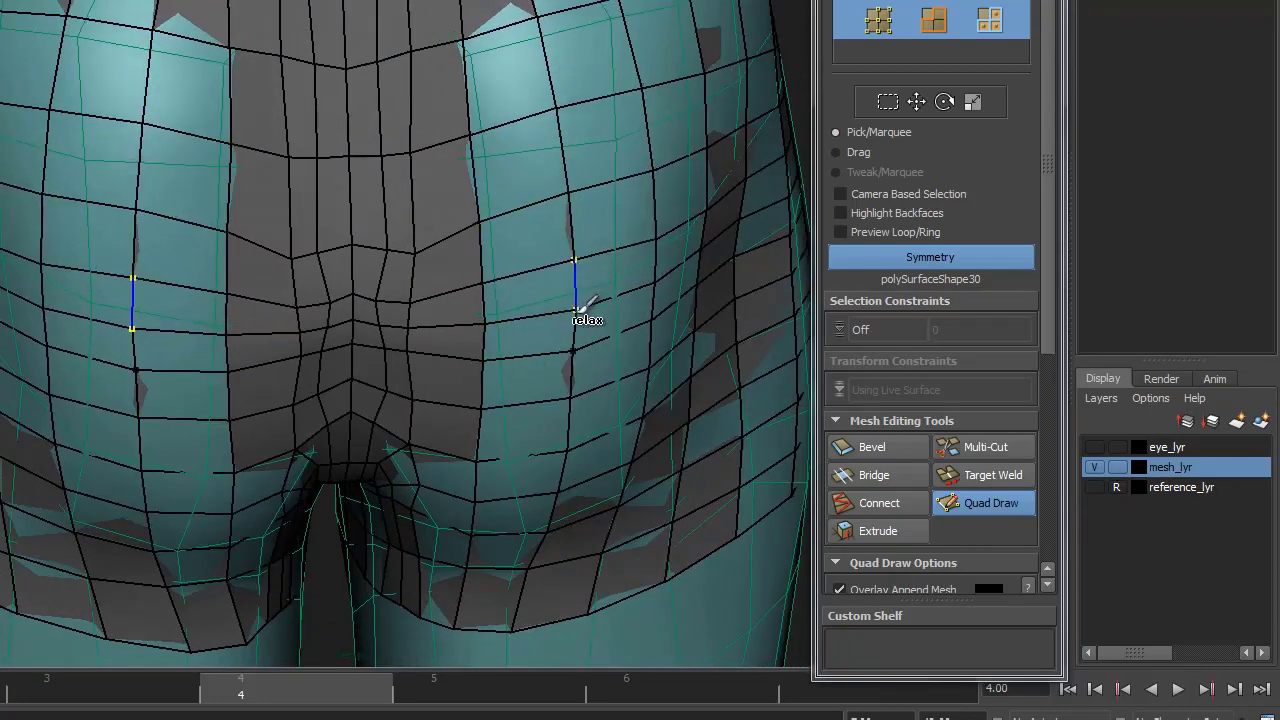
left_click_drag(586, 334, 277, 144, "alt")
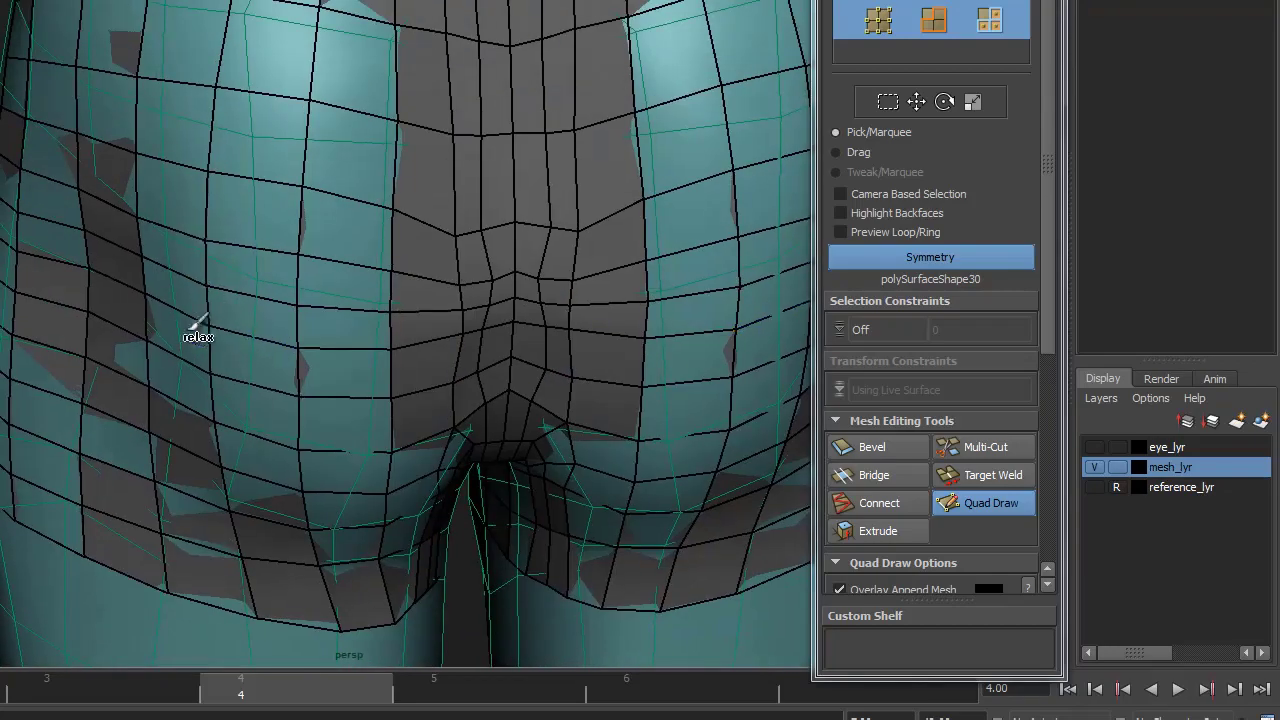
left_click_drag(194, 329, 580, 195, "alt")
key("q")
key("F8")
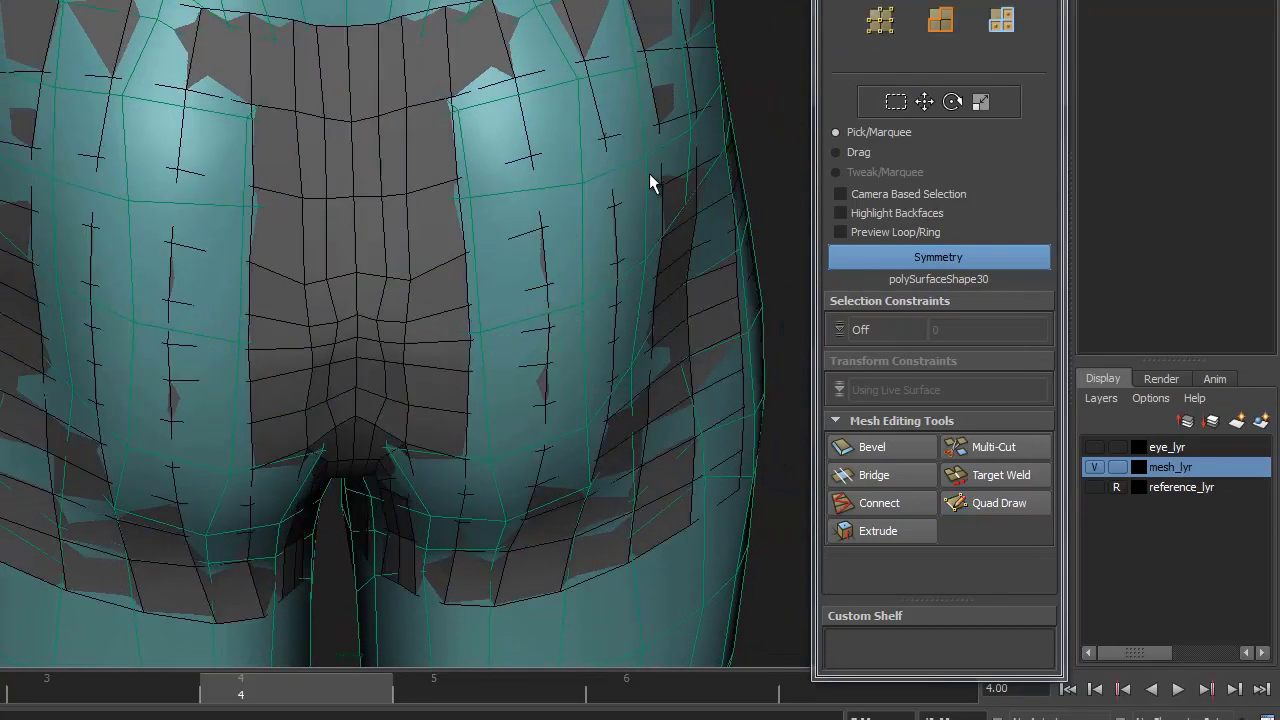
- Select polySurface30 and symmetrically smooth the rear hip, inner buttock and crotch faces
left_click(3, 42)
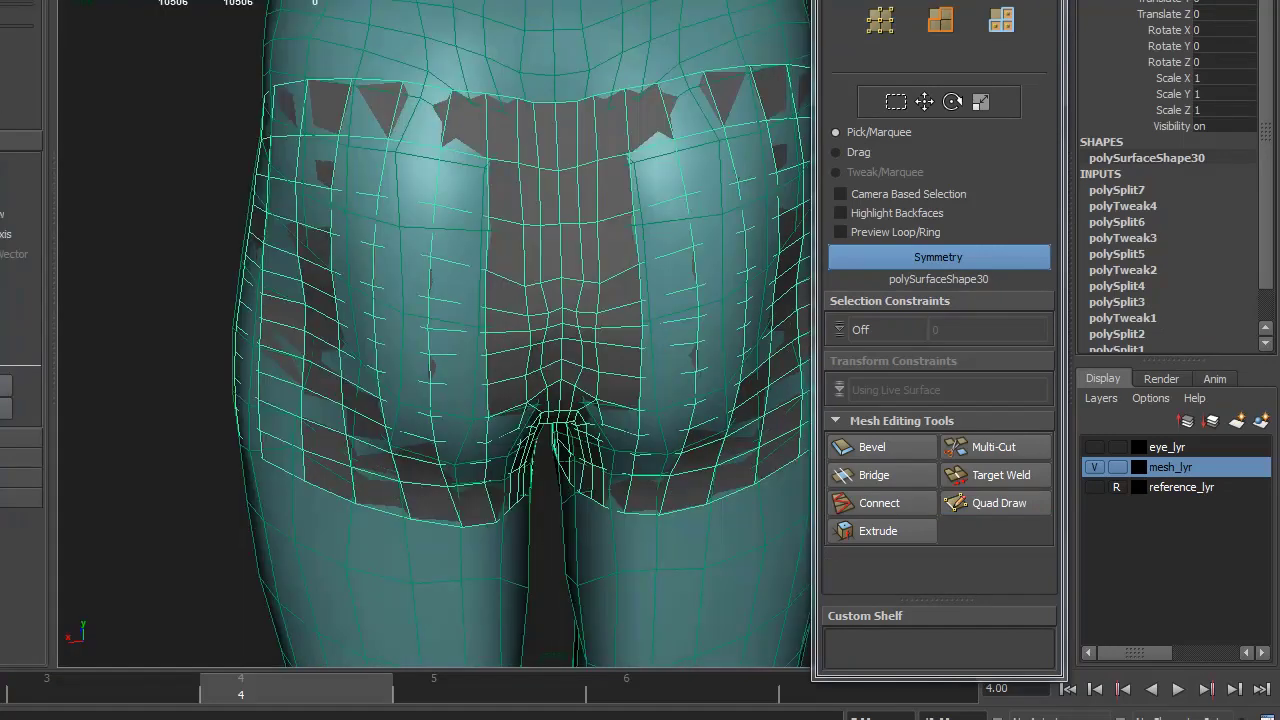
scroll(470, 240, "up", 4)
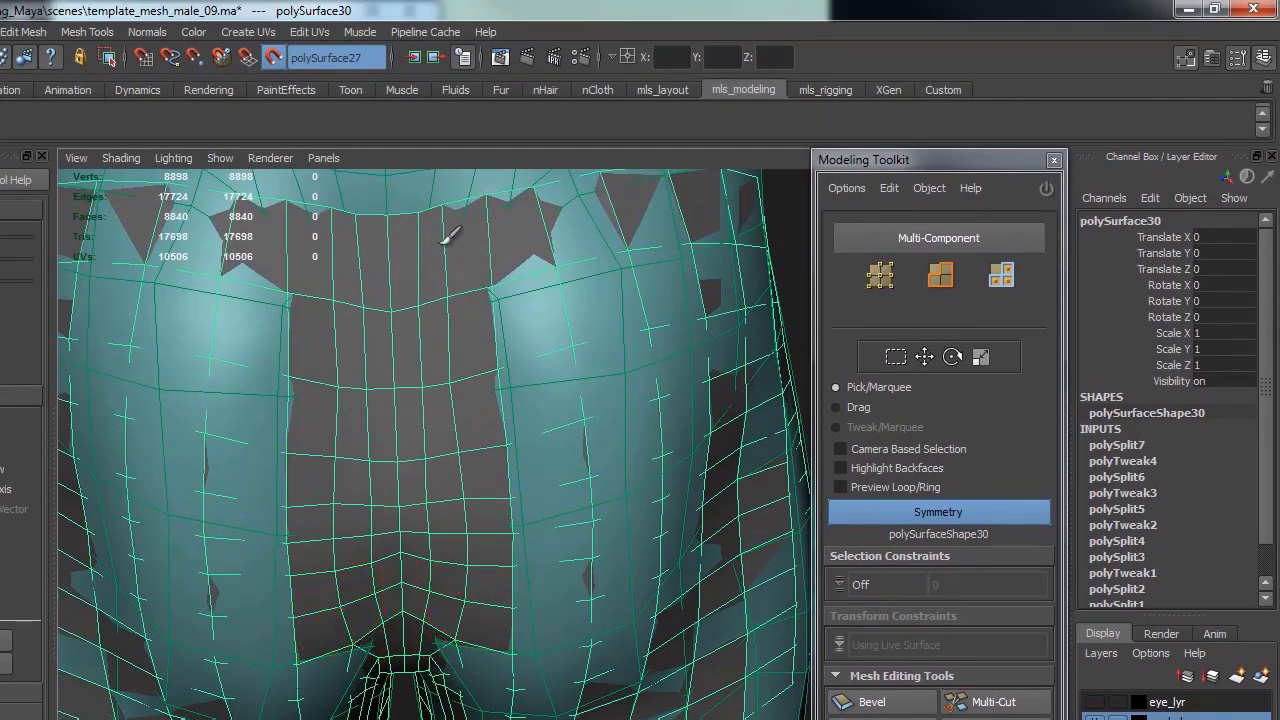
mouse_move(451, 233)
left_mouse_down()
mouse_move(467, 465)
mouse_move(443, 237)
left_mouse_up()
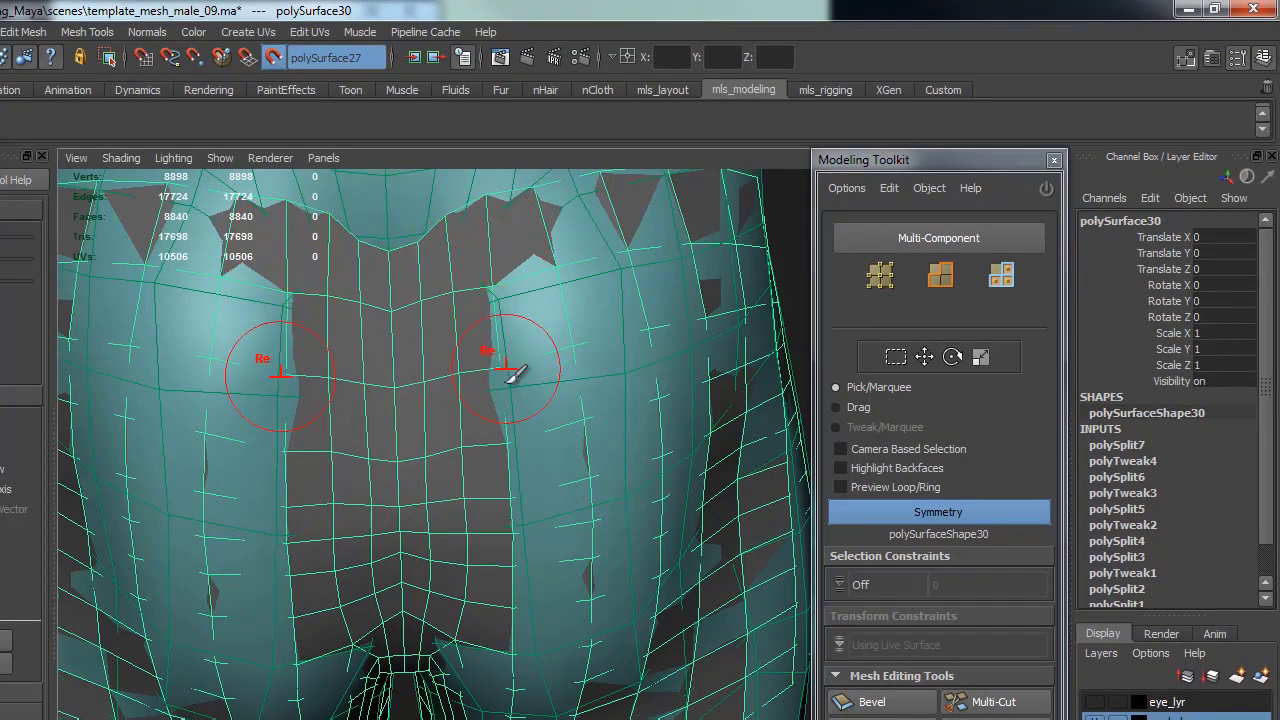
mouse_move(510, 372)
left_mouse_down()
mouse_move(465, 406)
mouse_move(497, 375)
mouse_move(429, 380)
left_mouse_up()
middle_click_drag(429, 380, 514, 214, "alt")
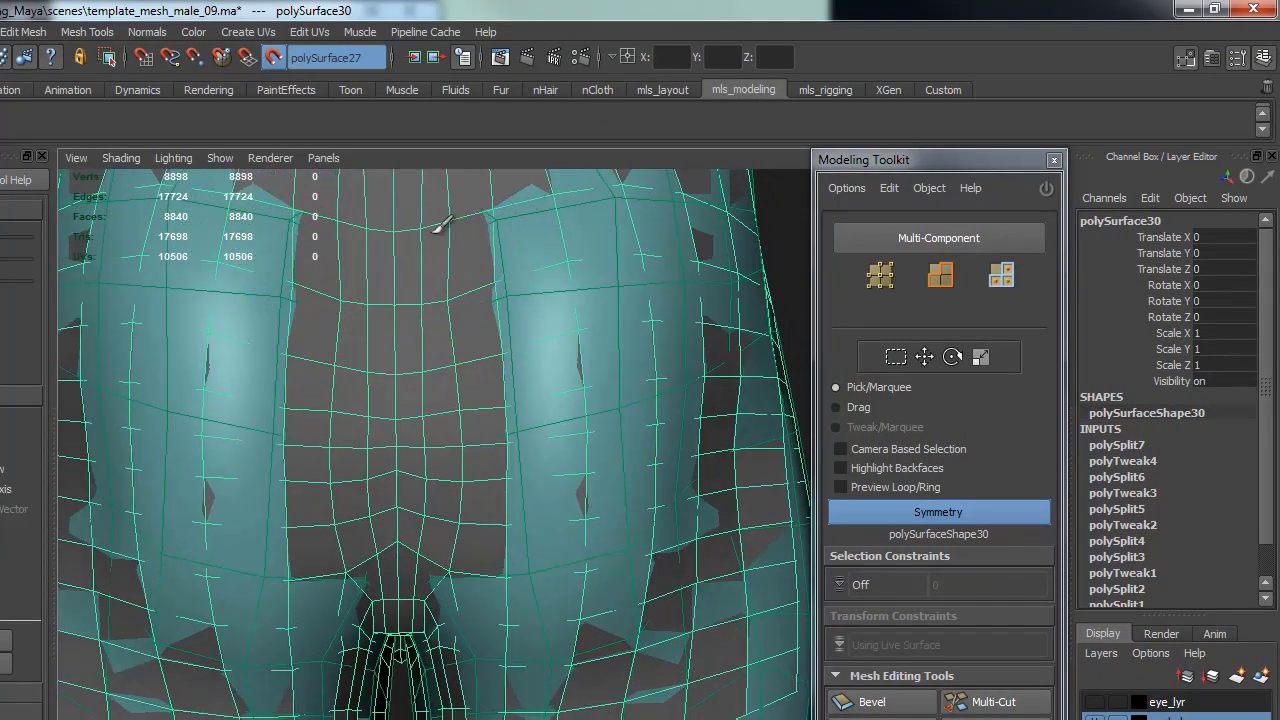
left_click_drag(457, 286, 543, 300)
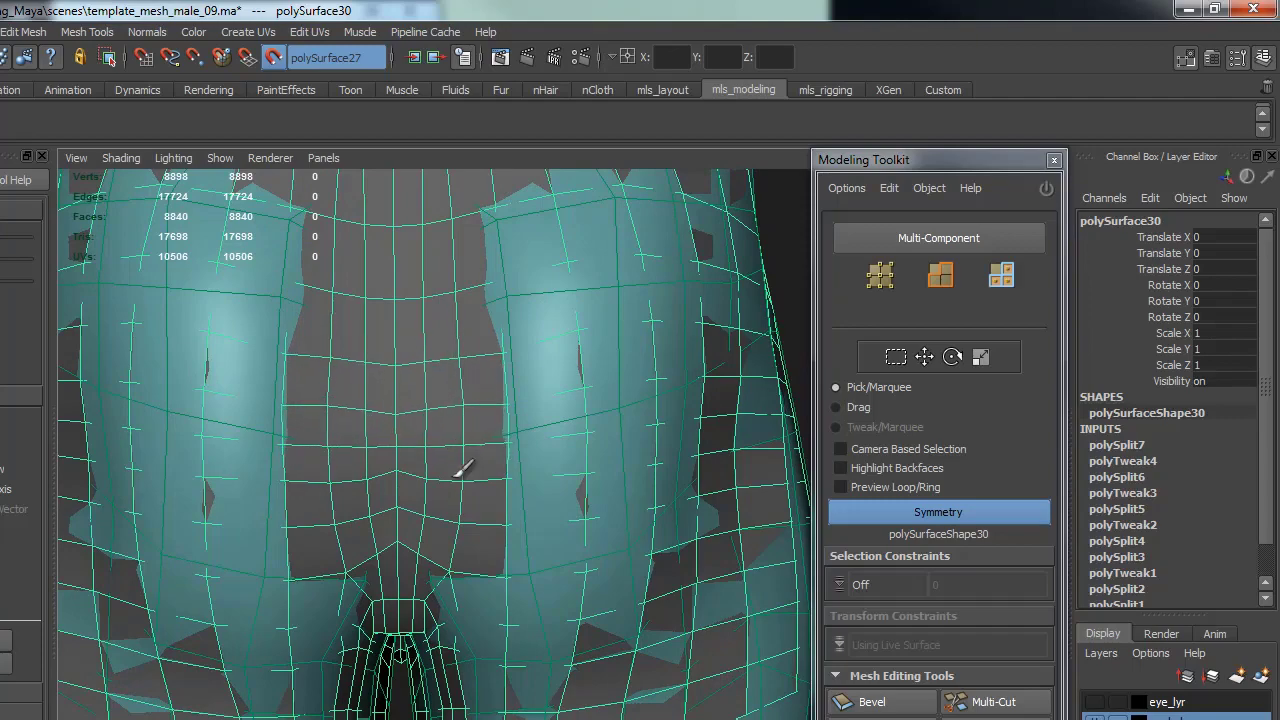
mouse_move(461, 470)
left_mouse_down()
mouse_move(470, 465)
mouse_move(453, 488)
mouse_move(440, 462)
mouse_move(455, 445)
mouse_move(408, 503)
mouse_move(480, 543)
mouse_move(351, 480)
mouse_move(543, 497)
mouse_move(737, 463)
mouse_move(571, 457)
mouse_move(603, 455)
left_mouse_up()
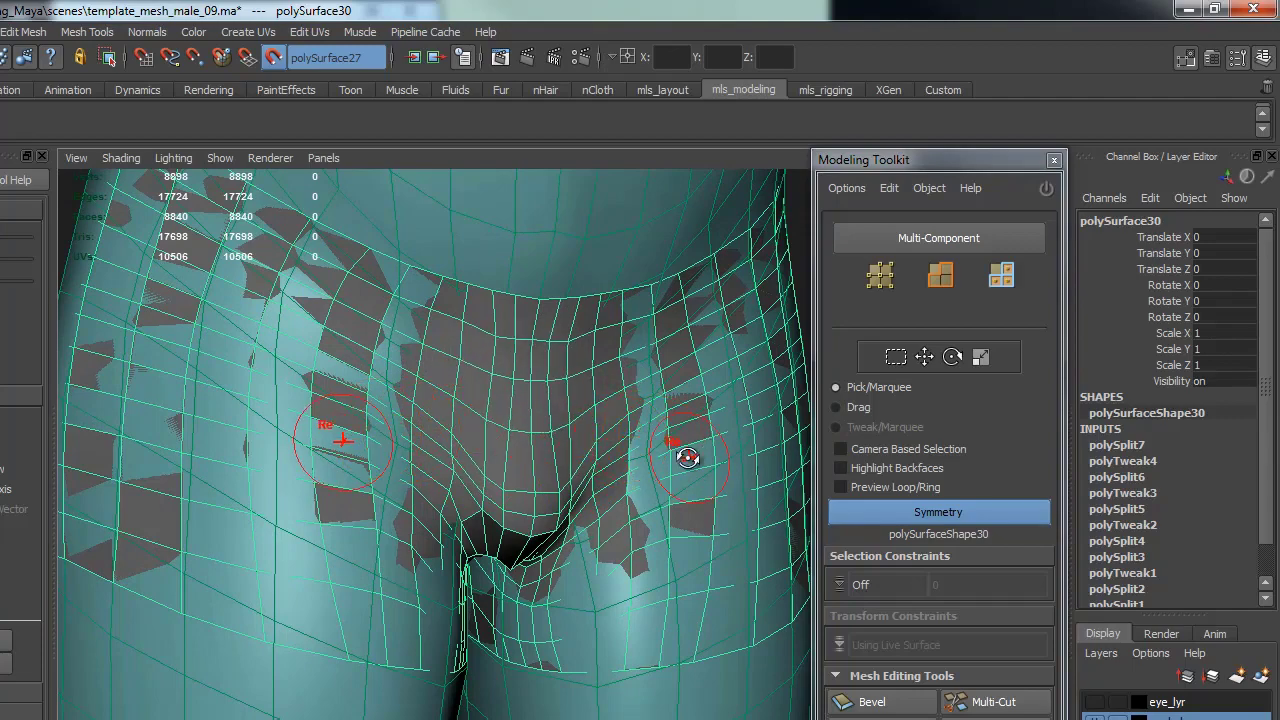
- Orbit around the hips to inspect the smoothed mesh from front and back
left_click_drag(688, 457, 411, 528, "alt")
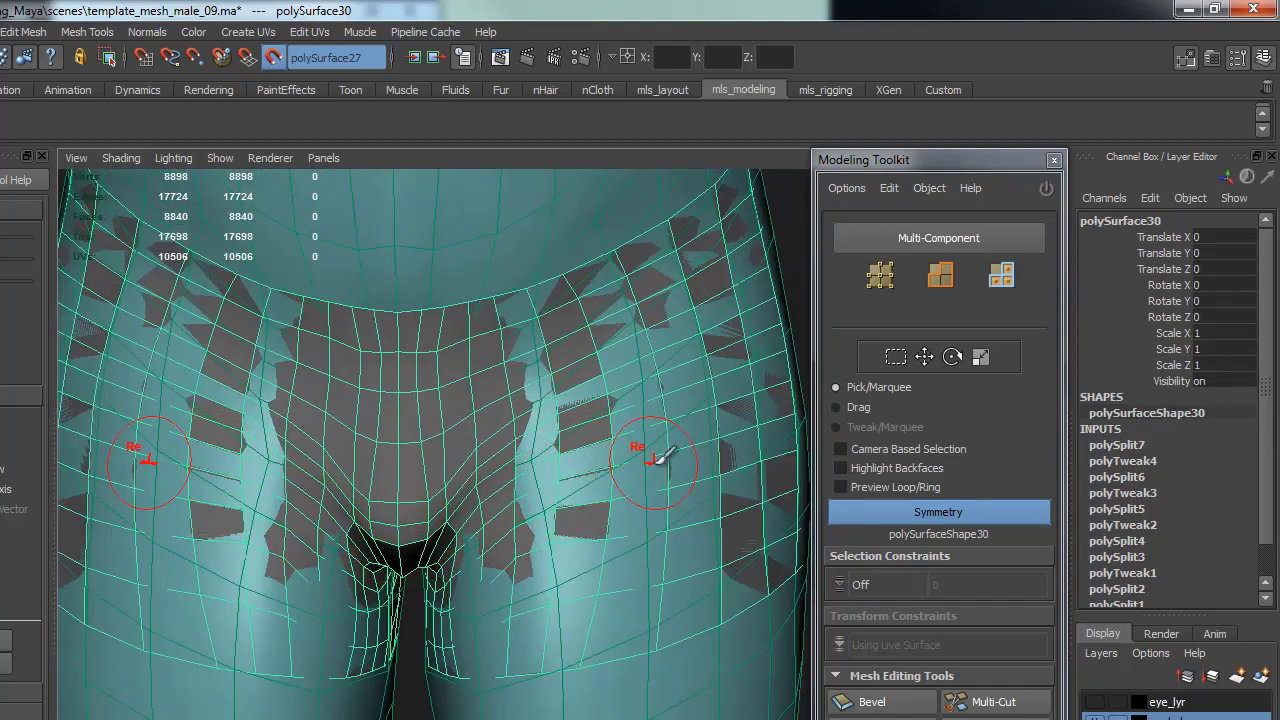
scroll(657, 455, "down", 5)
left_click_drag(509, 466, 508, 517, "alt")
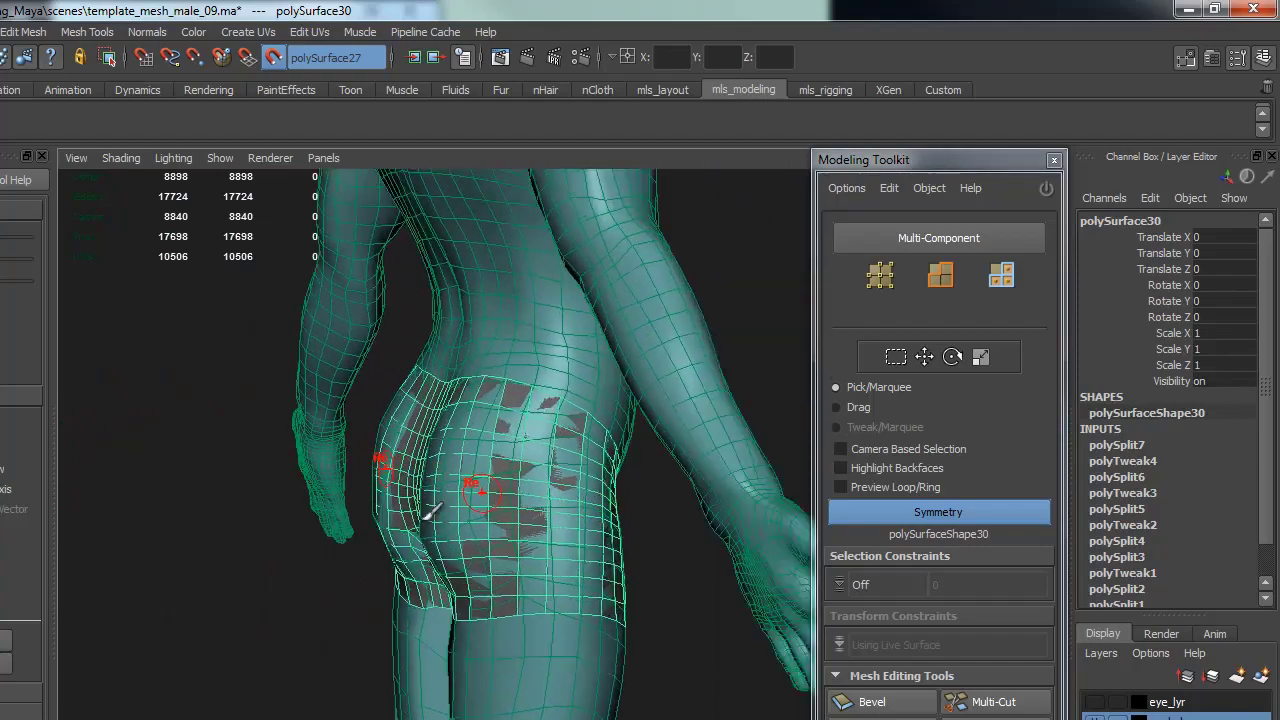
left_click_drag(676, 521, 605, 512, "alt")
middle_click_drag(605, 512, 427, 260, "alt")
left_click_drag(542, 551, 497, 440, "alt")
- Orbit around the full body to inspect how the hip patch fits
right_click_drag(660, 393, 209, 423, "alt")
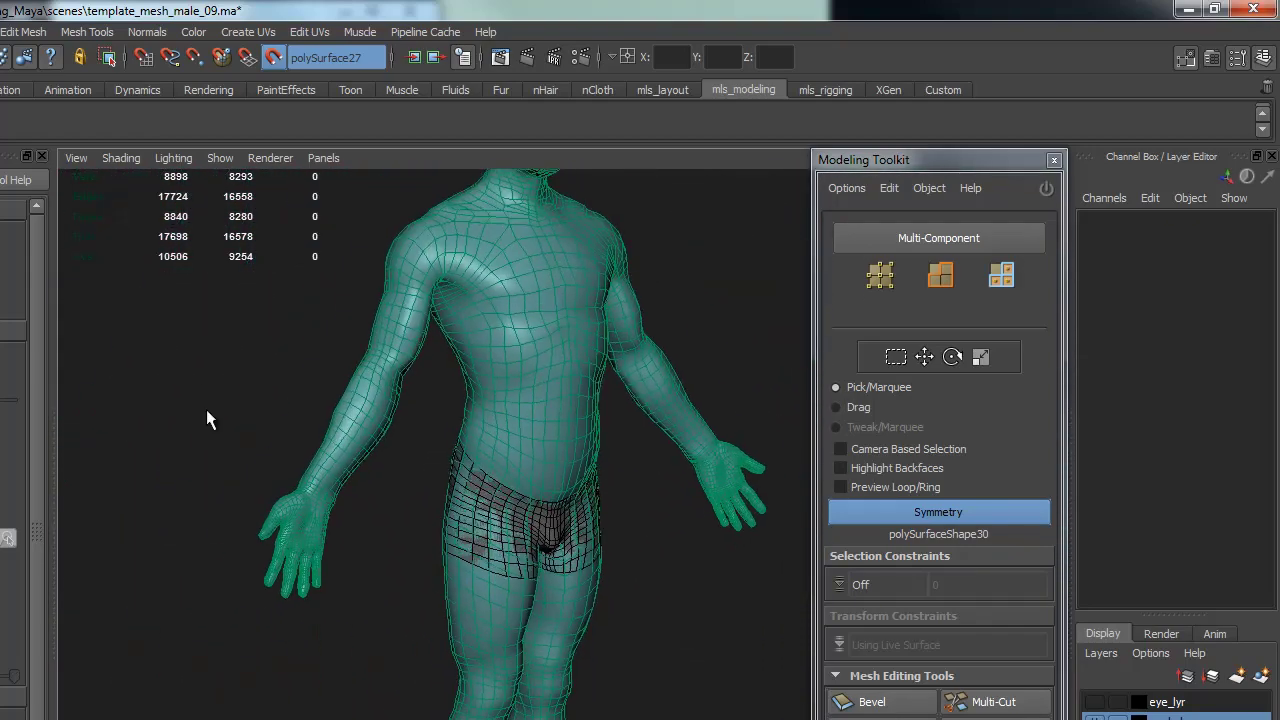
left_click_drag(209, 423, 424, 527, "alt")
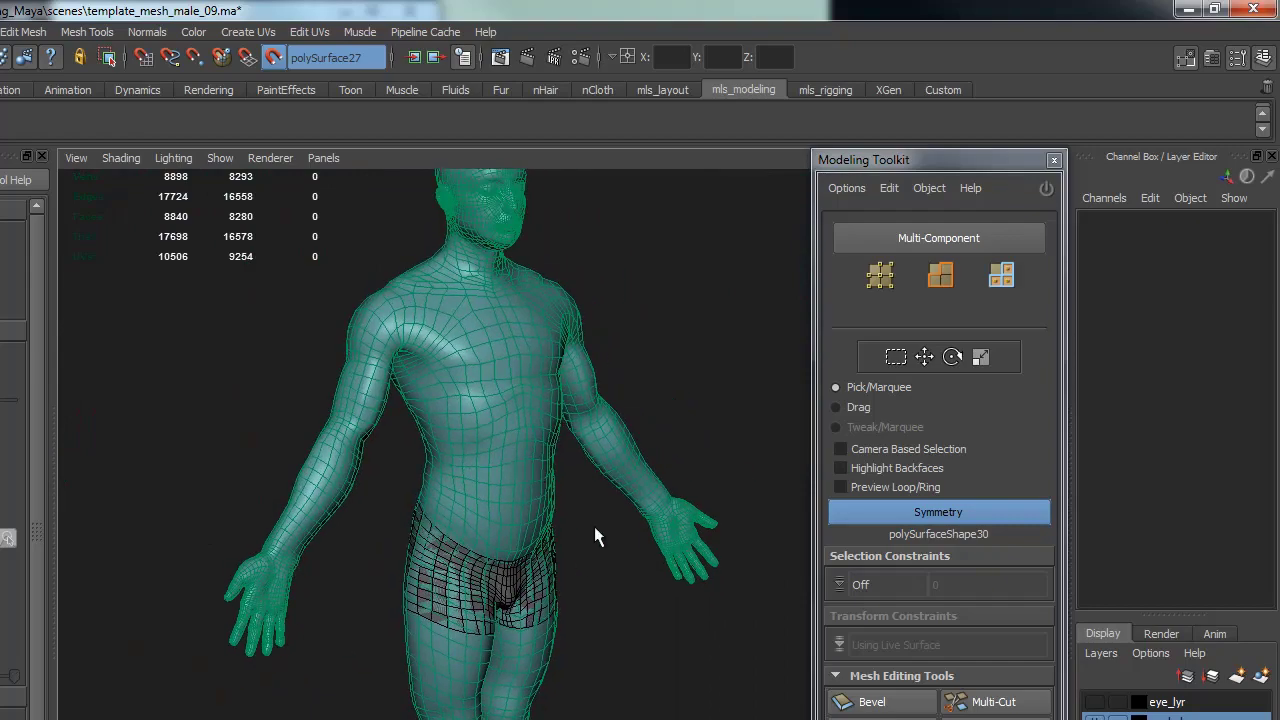
left_click_drag(594, 526, 517, 552, "alt")
right_click_drag(517, 552, 623, 523, "alt")
left_click_drag(623, 523, 520, 580, "alt")
- Select all 605 vertices of polySurface30 and switch to the Move tool
left_click(520, 580)
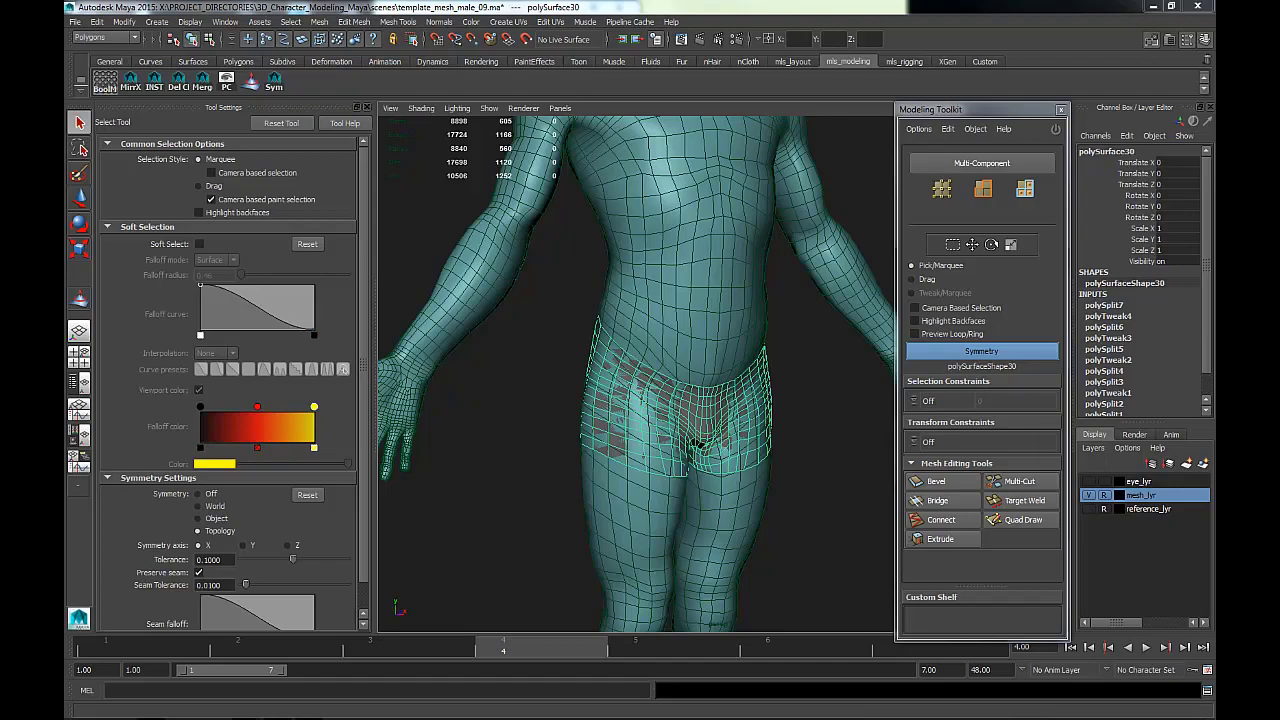
key("ctrl+F9")
key("w")
scroll(636, 380, "up", 3)
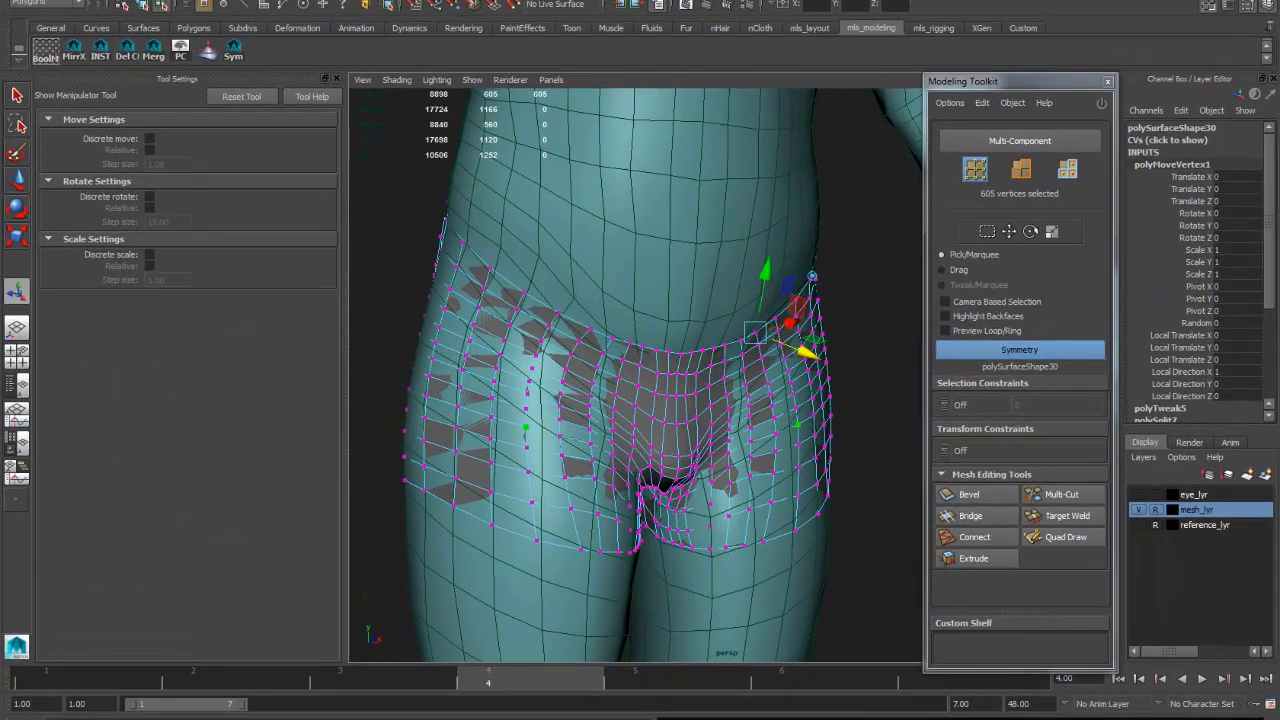
left_click_drag(503, 347, 692, 337, "alt")
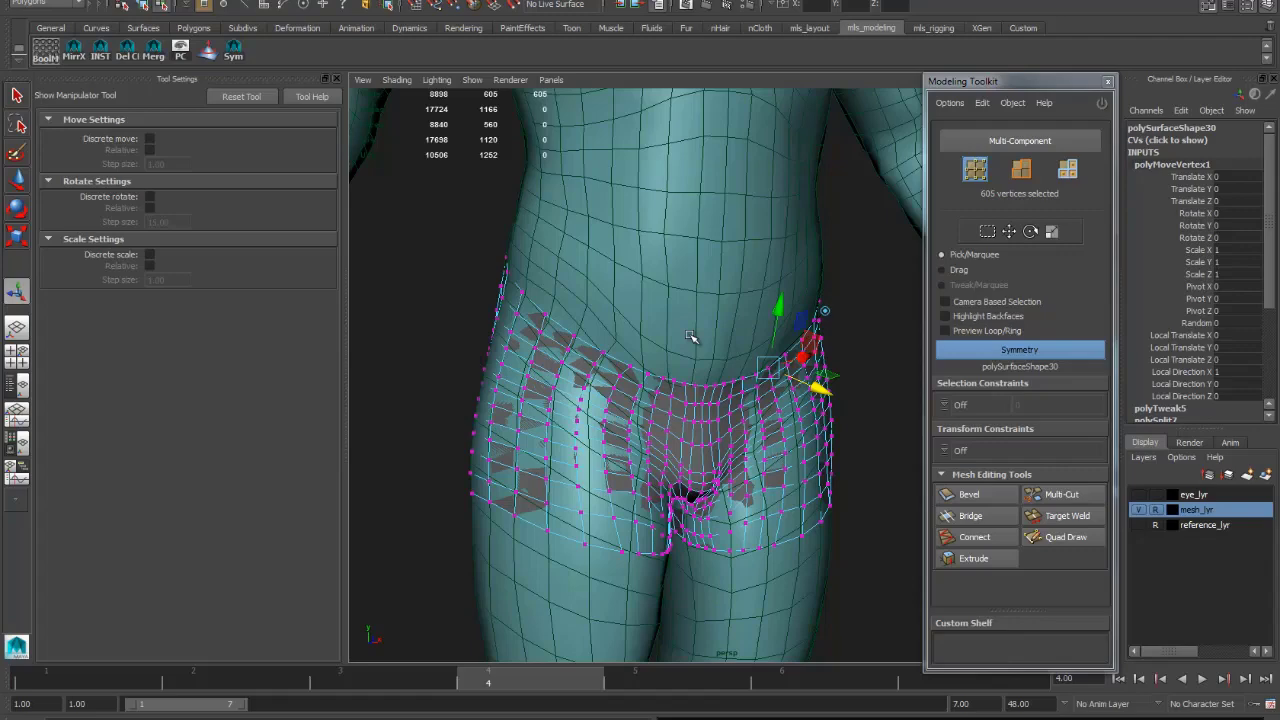
- Select all the shorts vertices around the pelvis and check them from the side and back
left_click_drag(688, 412, 849, 387, "alt")
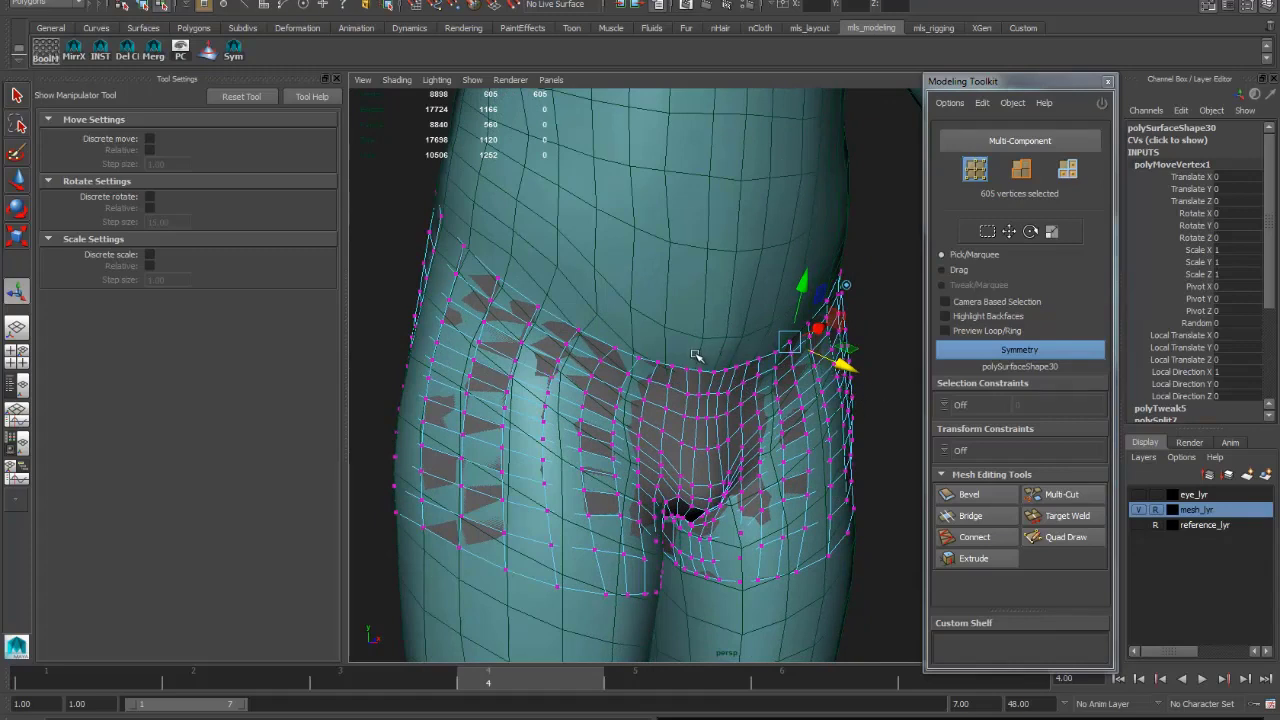
left_click_drag(828, 380, 523, 380, "alt")
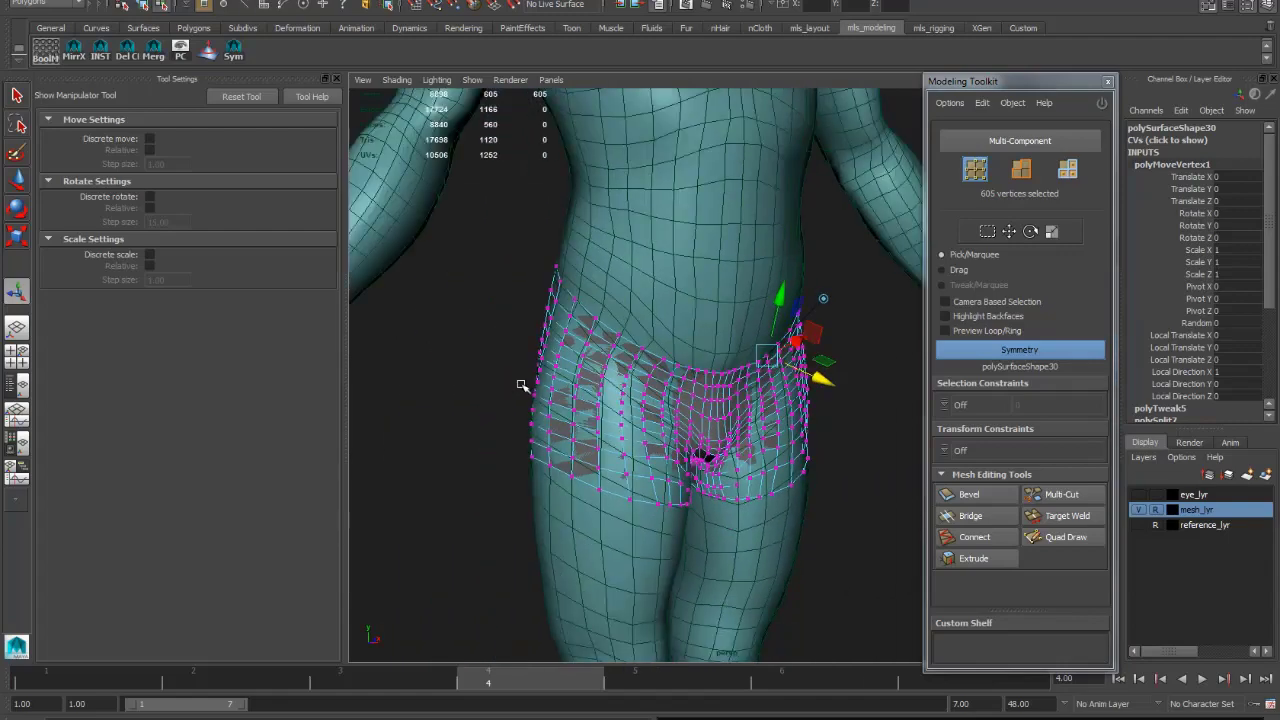
key("q")
scroll(519, 299, "down", 3)
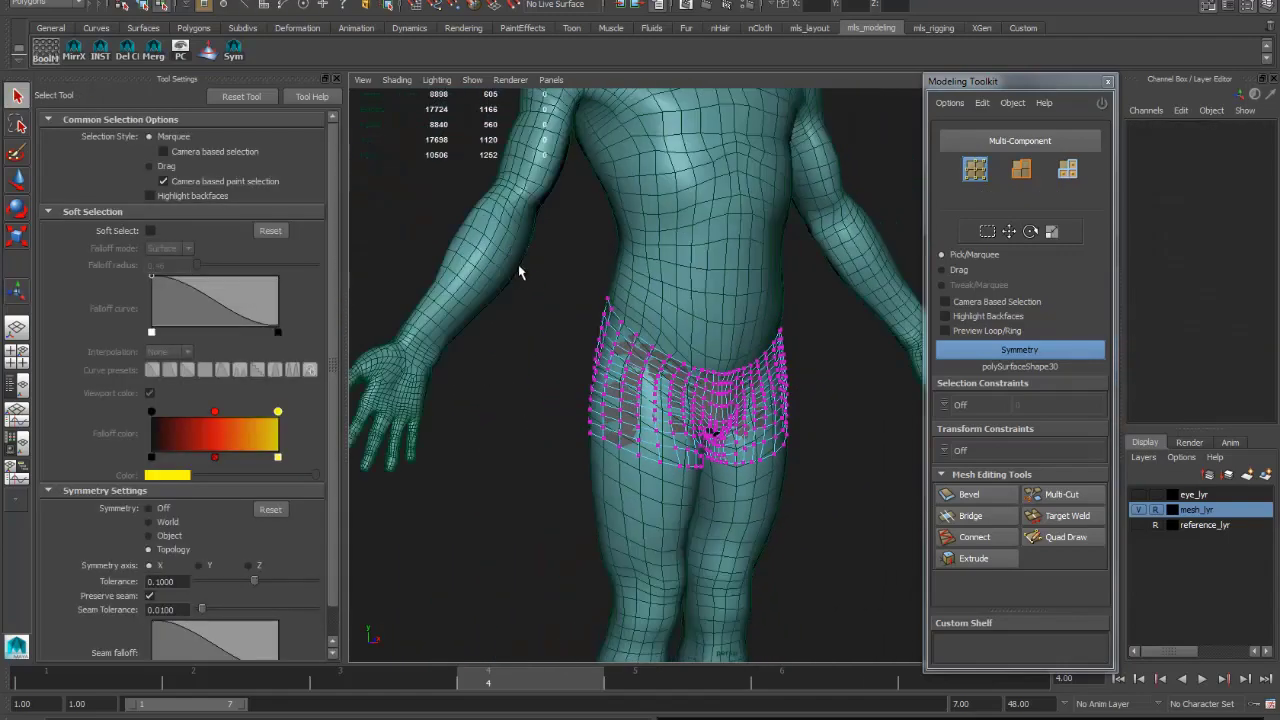
left_click_drag(460, 276, 766, 470)
left_click_drag(586, 449, 790, 420, "alt")
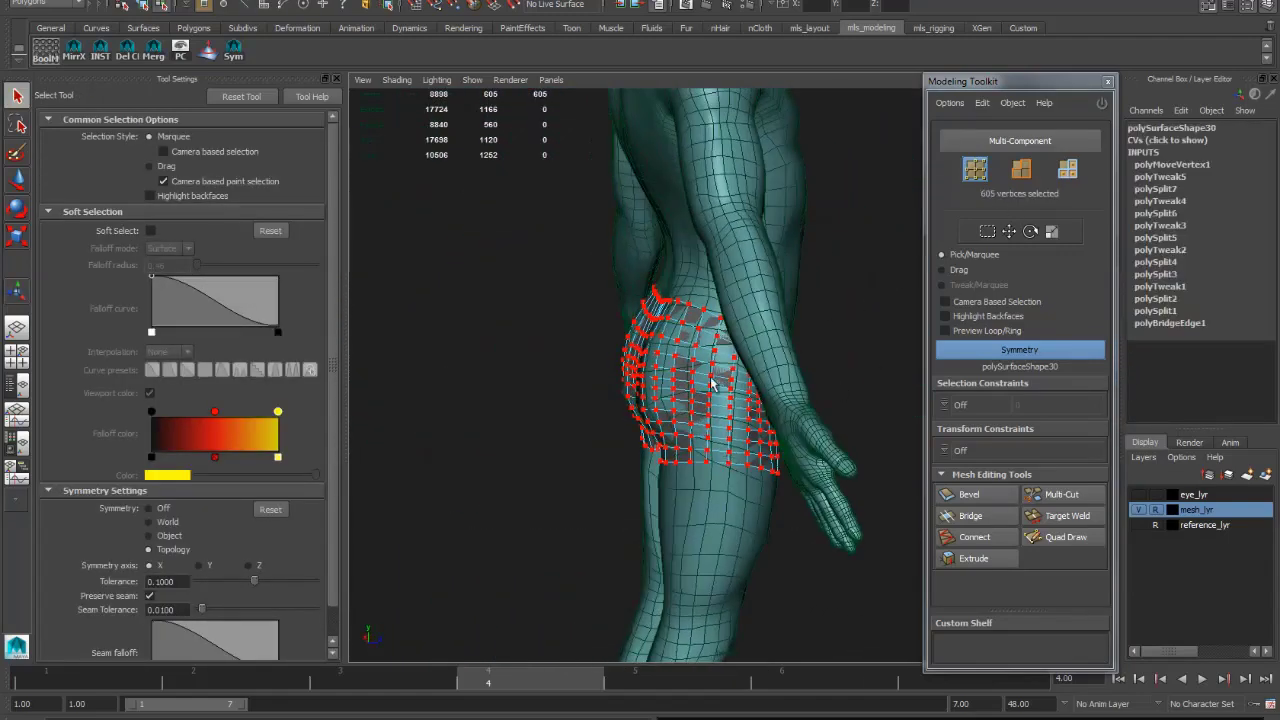
left_click_drag(713, 383, 748, 382, "alt")
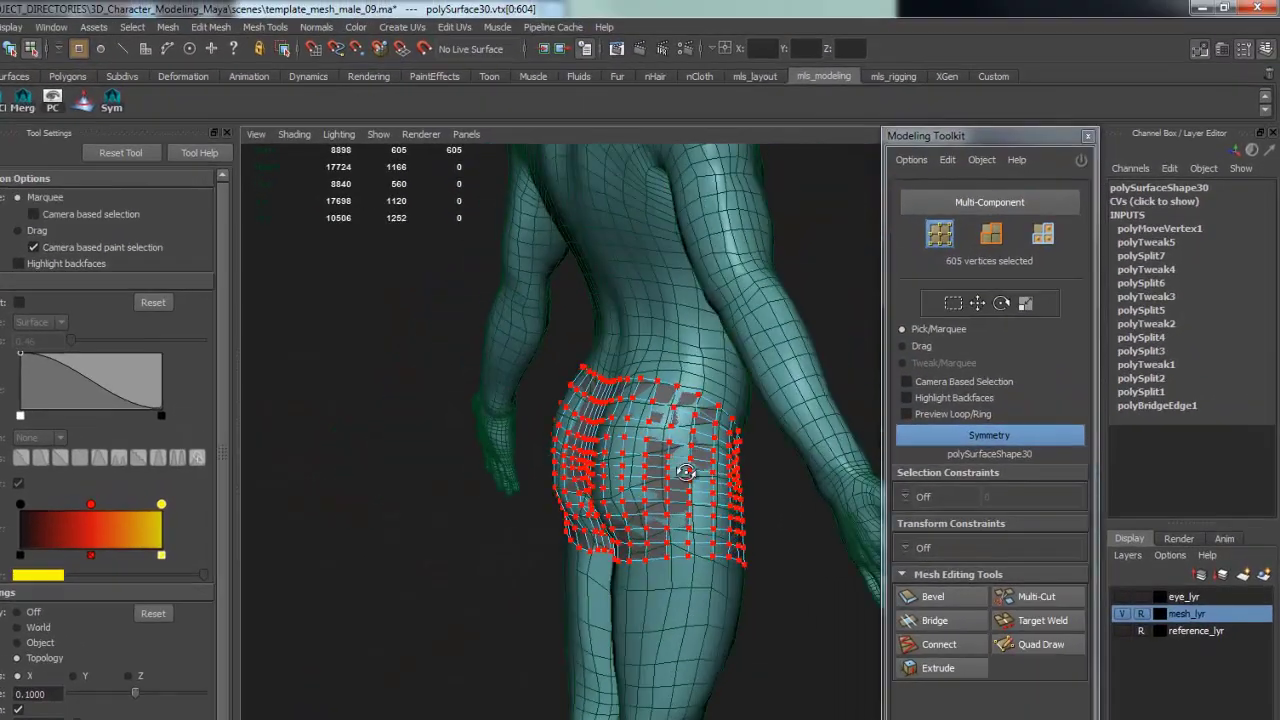
left_click_drag(686, 471, 511, 463, "alt")
scroll(453, 466, "up", 5)
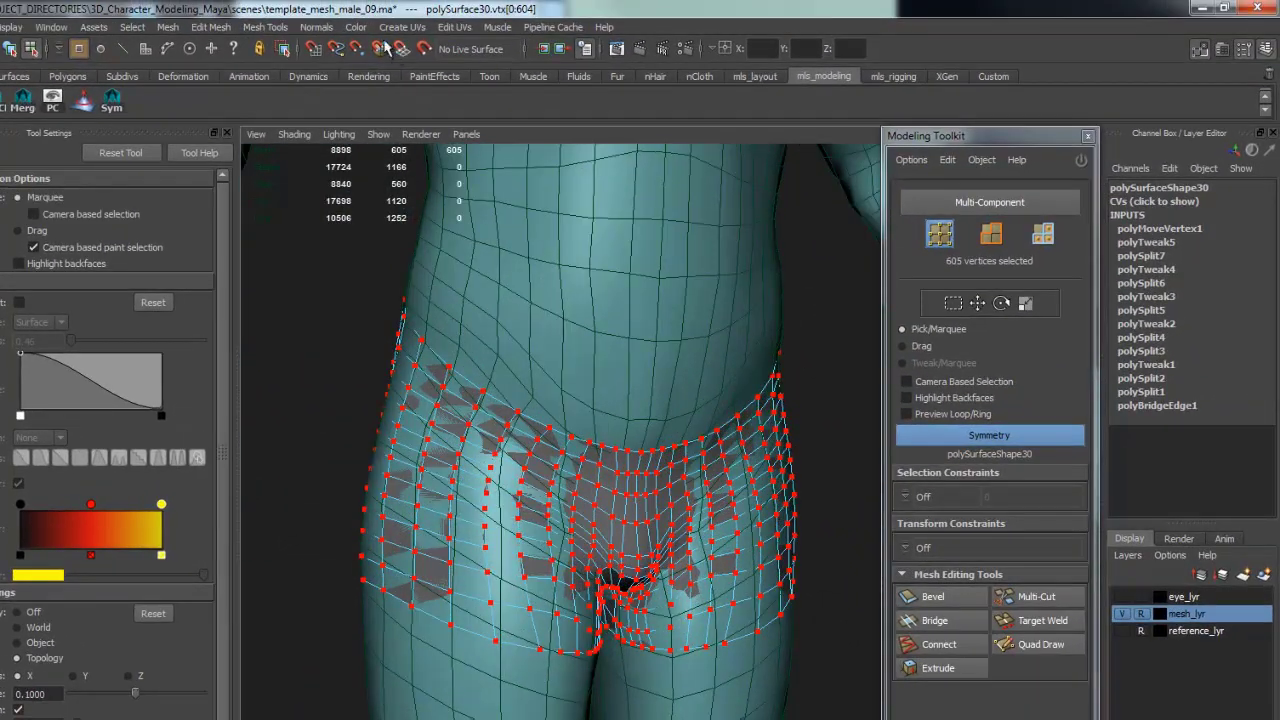
- Push the hip vertices outward off the body with Edit Mesh > Transform Components
left_click(282, 28)
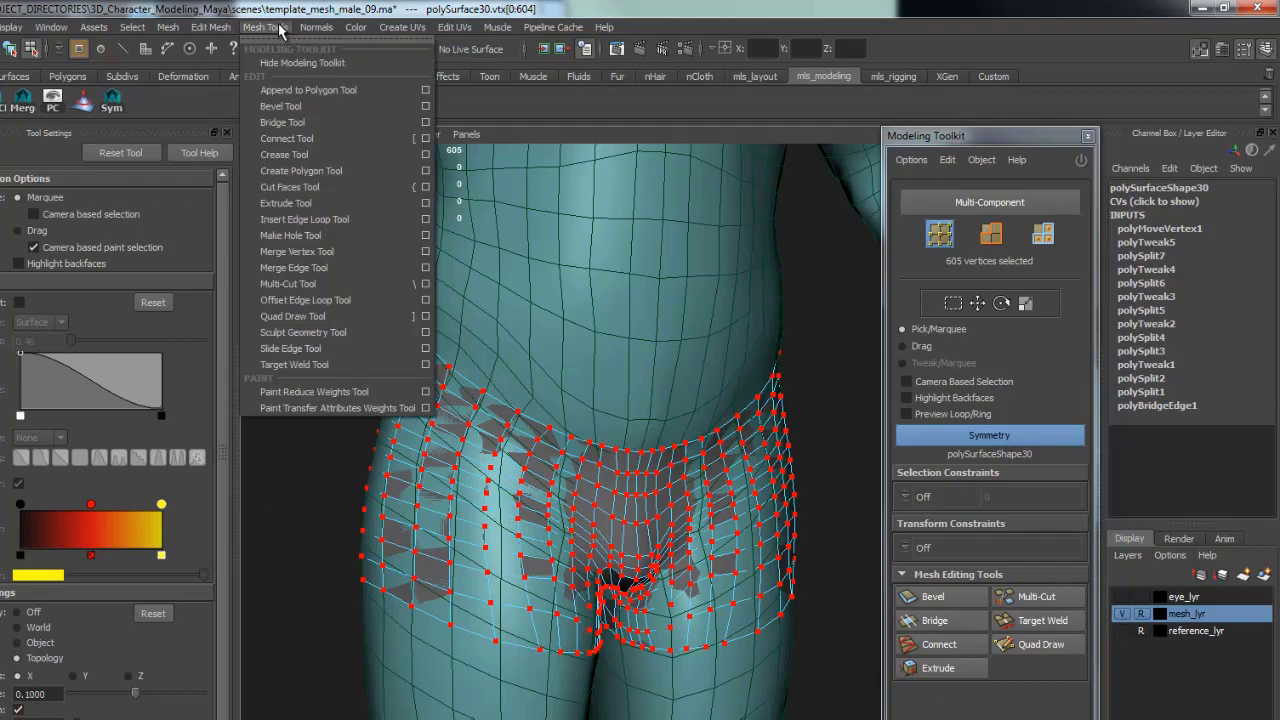
mouse_move(217, 30)
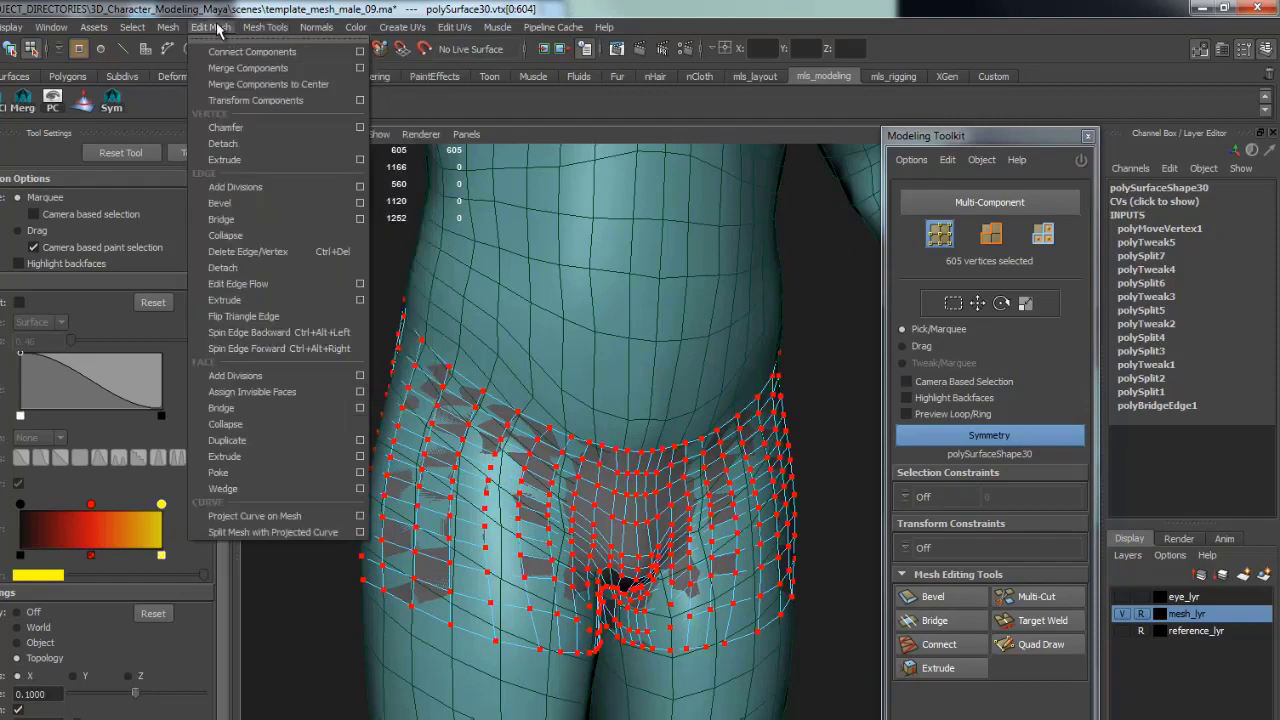
left_click(231, 101)
left_click_drag(700, 422, 796, 400, "alt")
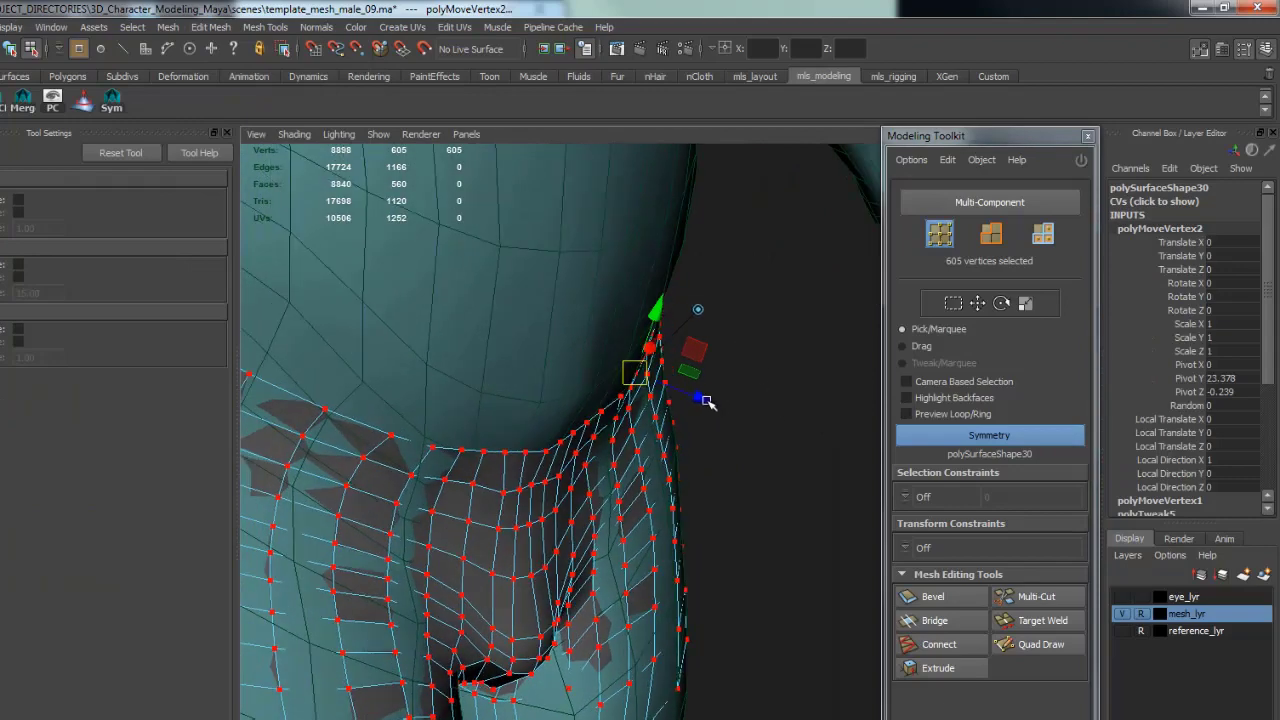
left_click_drag(700, 398, 540, 450)
- Clear the selection, review the hip from the front, and reselect all shorts vertices
left_click(562, 602)
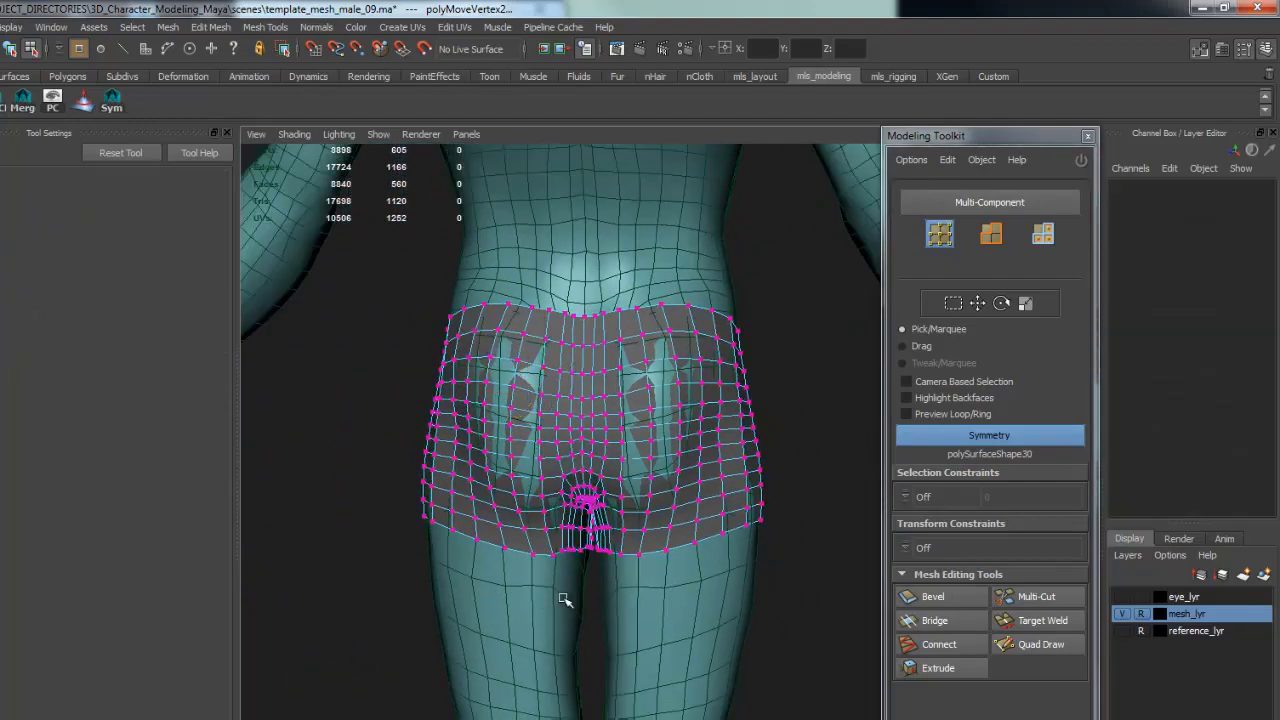
left_click_drag(530, 458, 641, 446, "alt")
left_click_drag(789, 464, 670, 498, "alt")
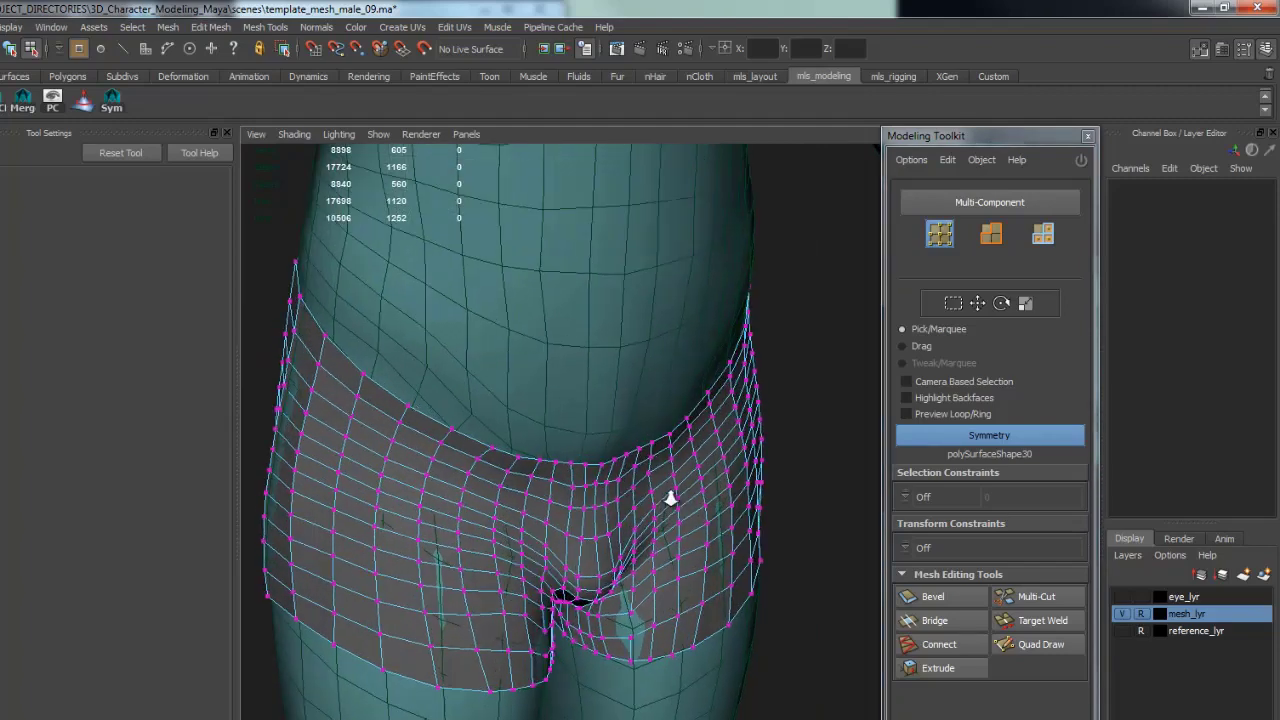
scroll(571, 423, "down", 5)
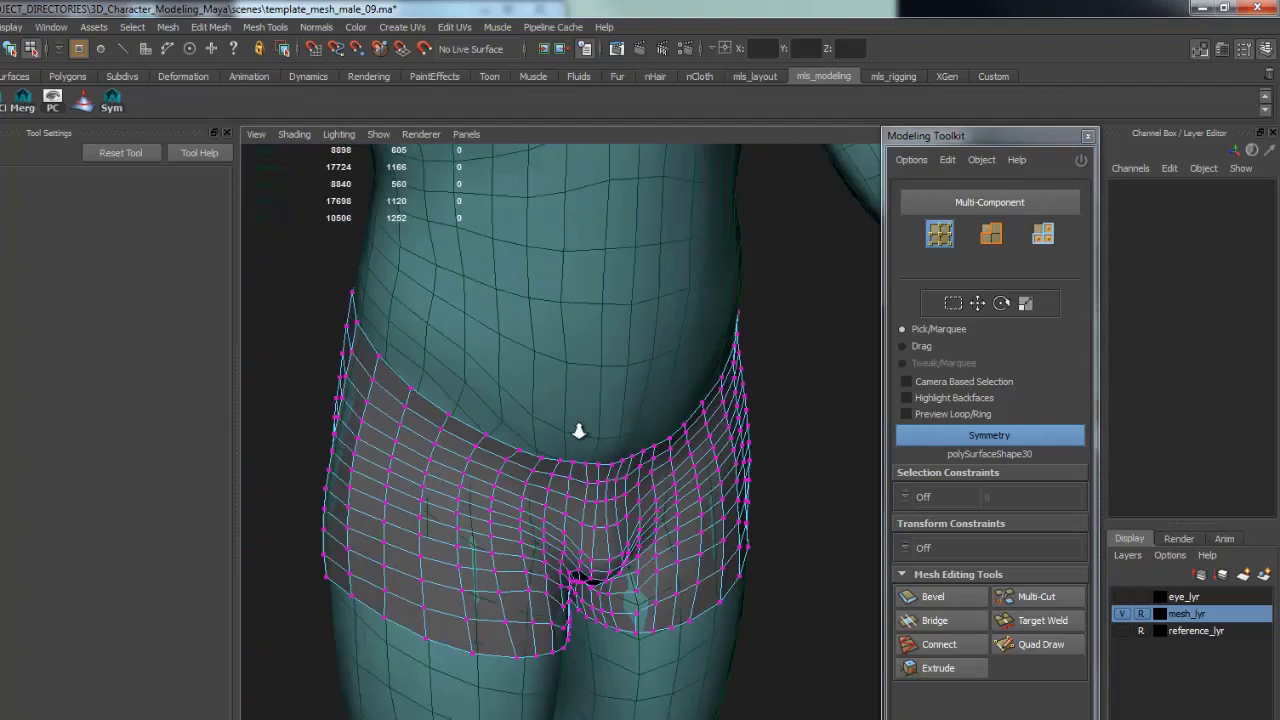
left_click_drag(795, 638, 345, 198)
scroll(809, 493, "up", 5)
- Select the 40-edge waistband loop in edge mode and switch to wireframe display
scroll(809, 493, "up", 3)
key("F10")
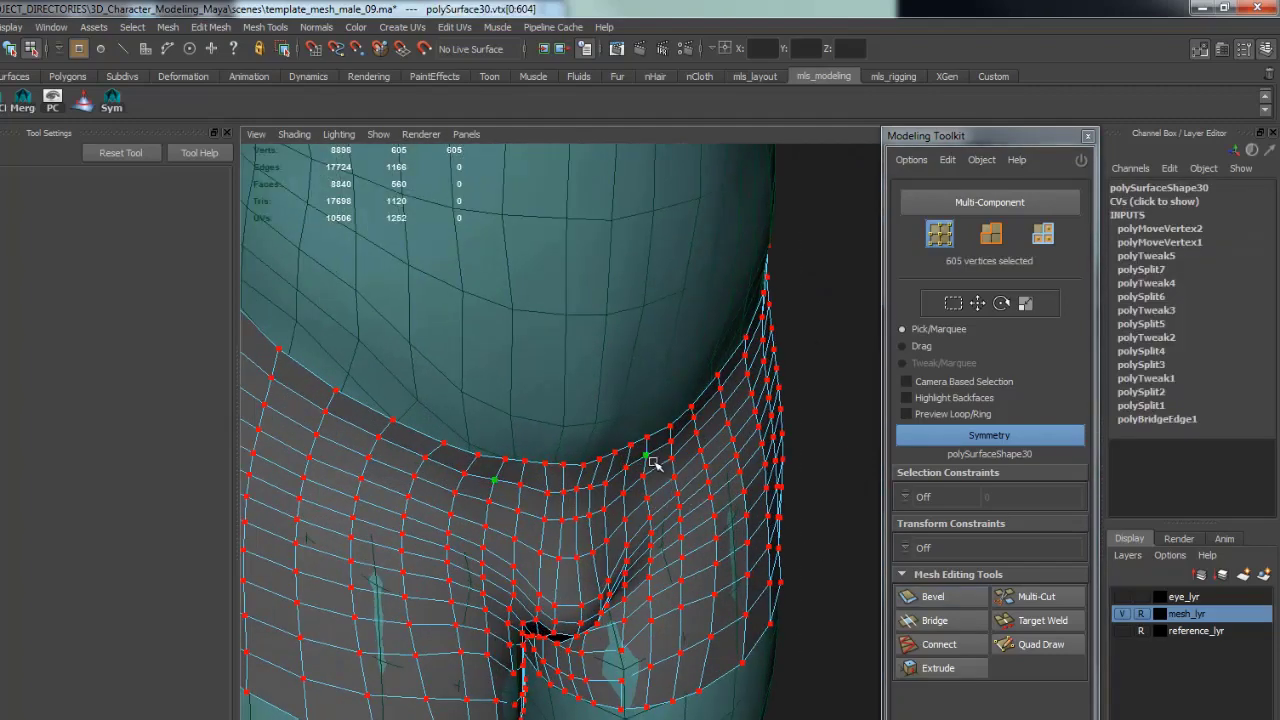
left_click(660, 461)
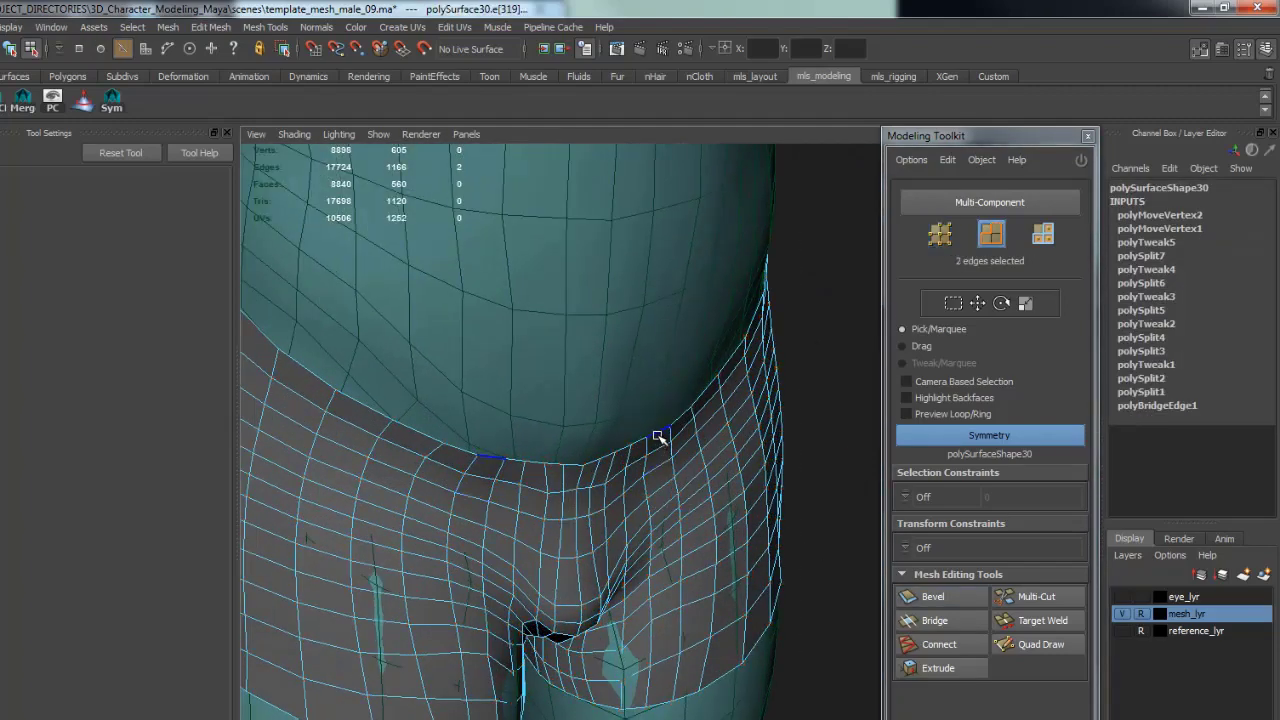
double_click(668, 429)
key("4")
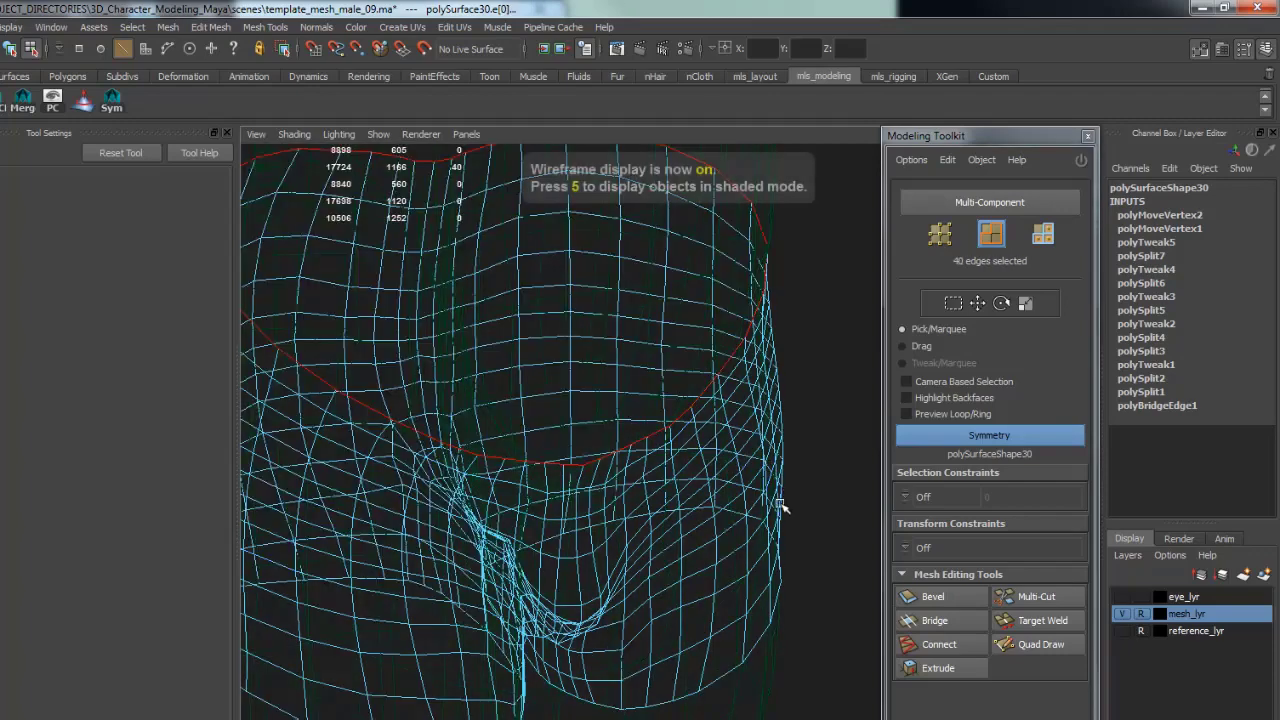
- Tumble the wireframe view to look down into the waist opening
left_click_drag(726, 459, 712, 538, "alt")
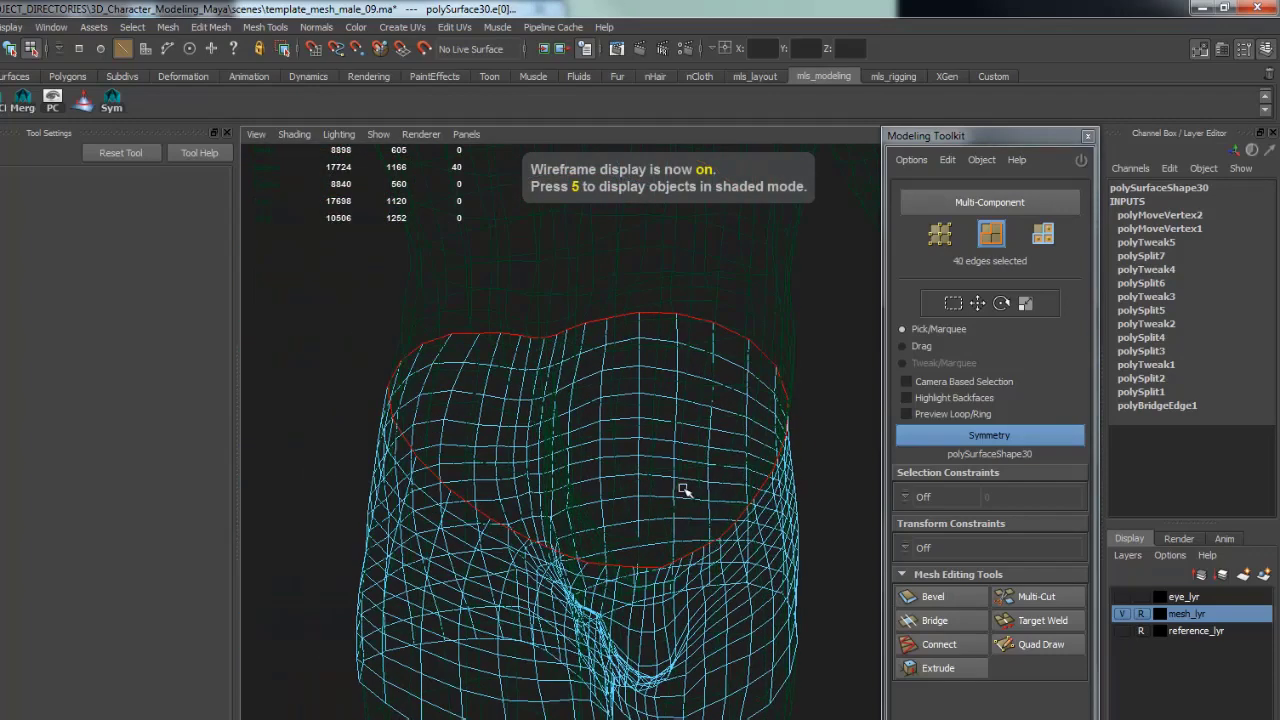
left_click_drag(703, 480, 677, 423, "alt")
scroll(663, 409, "up", 5)
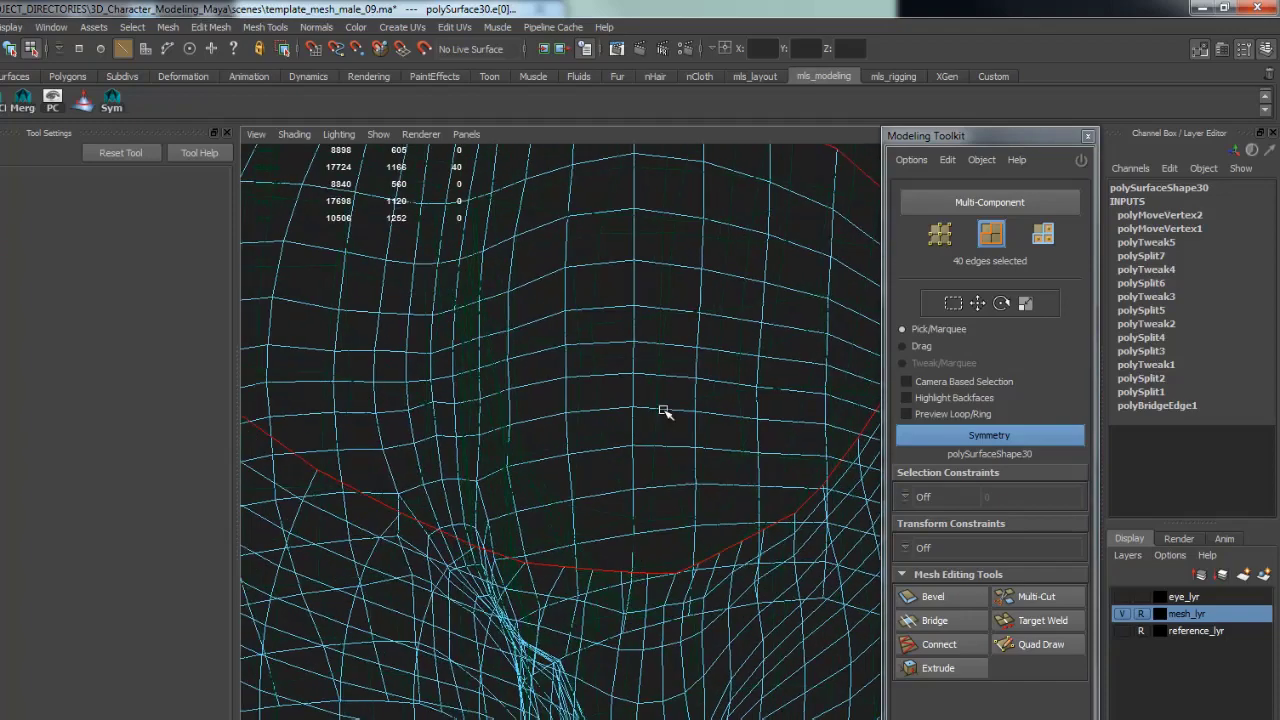
left_click(212, 27)
left_click(212, 27)
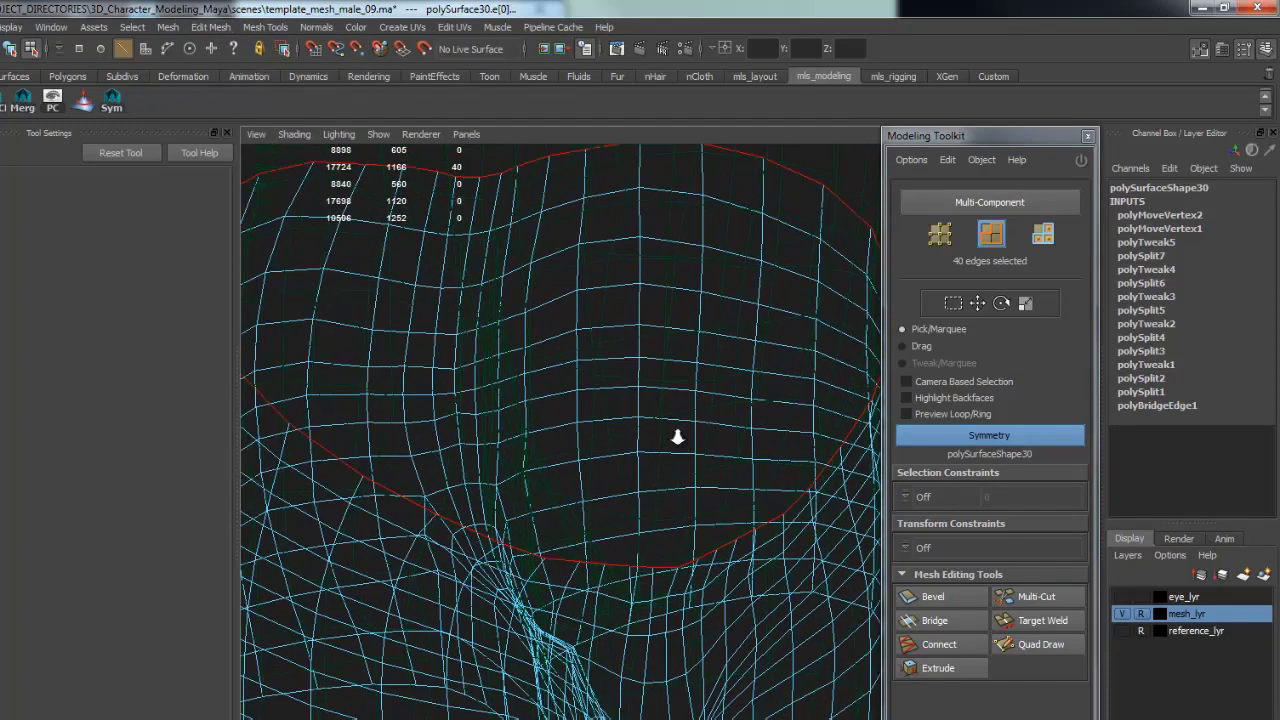
scroll(677, 437, "down", 3)
mouse_move(614, 423)
left_mouse_down("alt")
mouse_move(666, 457)
mouse_move(607, 412)
left_mouse_up("alt")
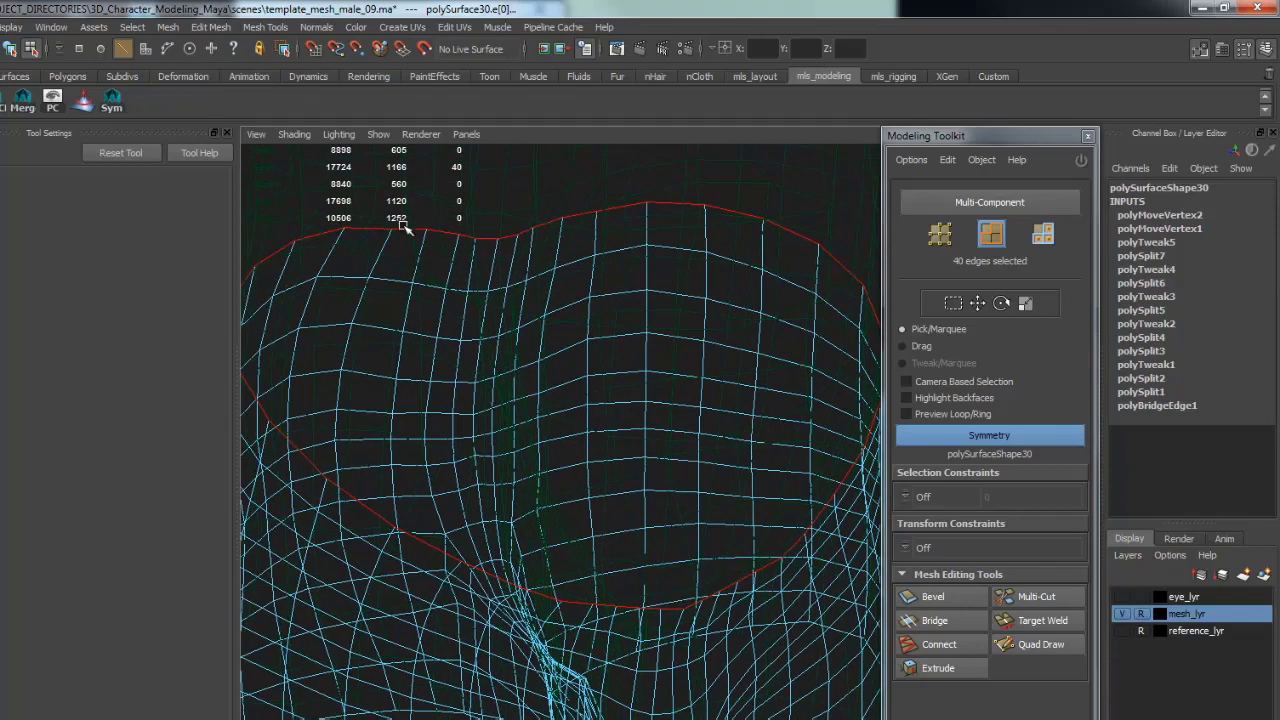
left_click(212, 27)
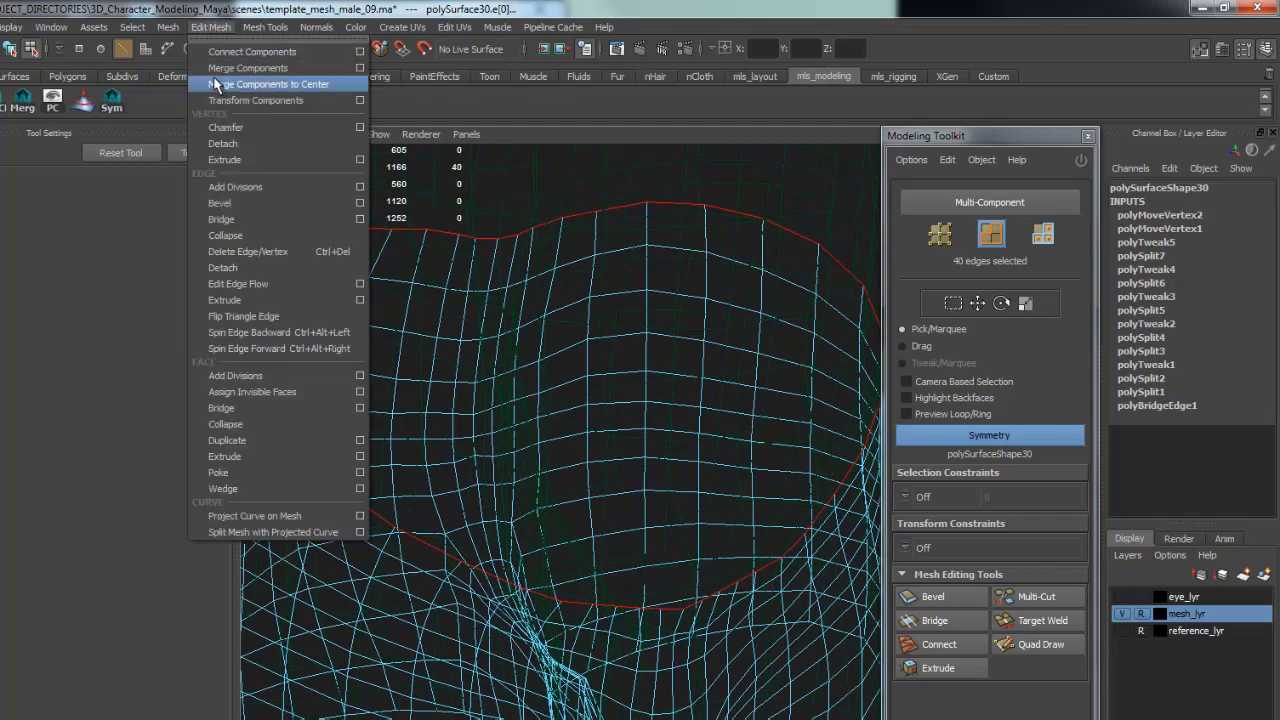
- Extrude the waistband edge loop inward into a rim and return to shaded display
left_click(225, 298)
mouse_move(738, 535)
left_mouse_down("alt")
mouse_move(586, 466)
mouse_move(609, 457)
mouse_move(658, 510)
mouse_move(622, 427)
mouse_move(594, 423)
mouse_move(600, 414)
left_mouse_up("alt")
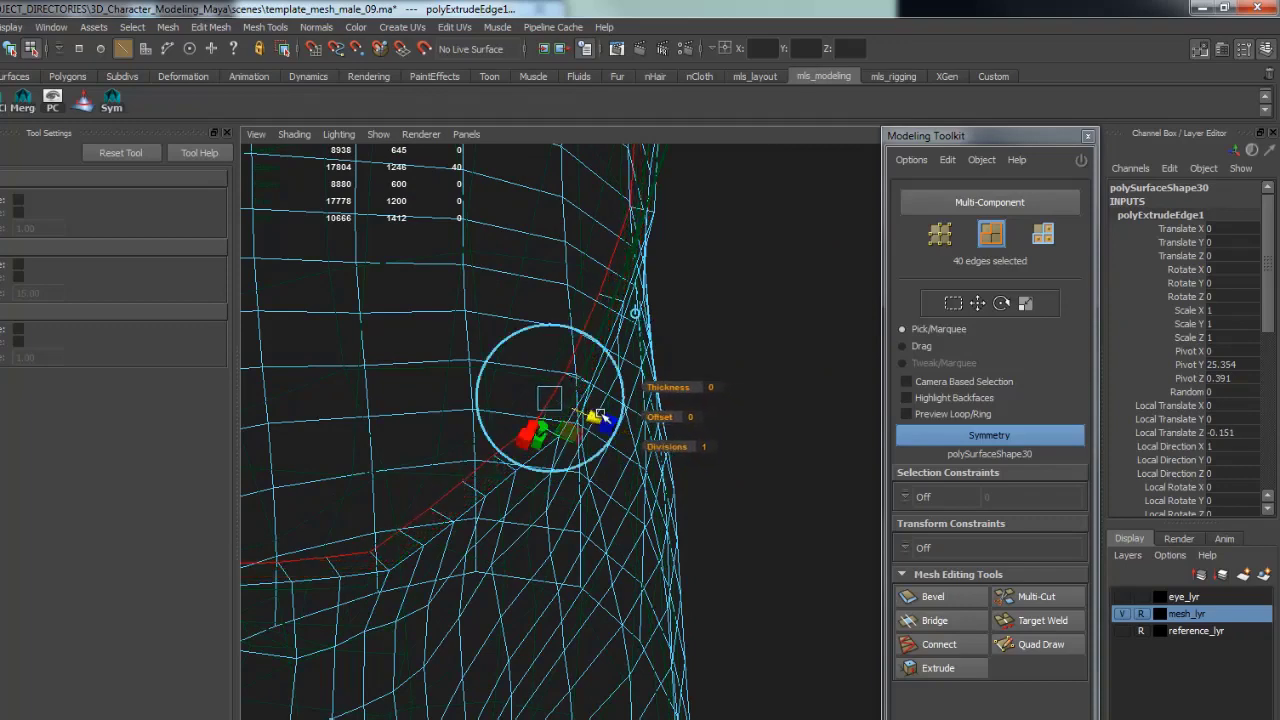
key("5")
left_click_drag(817, 533, 630, 500, "alt")
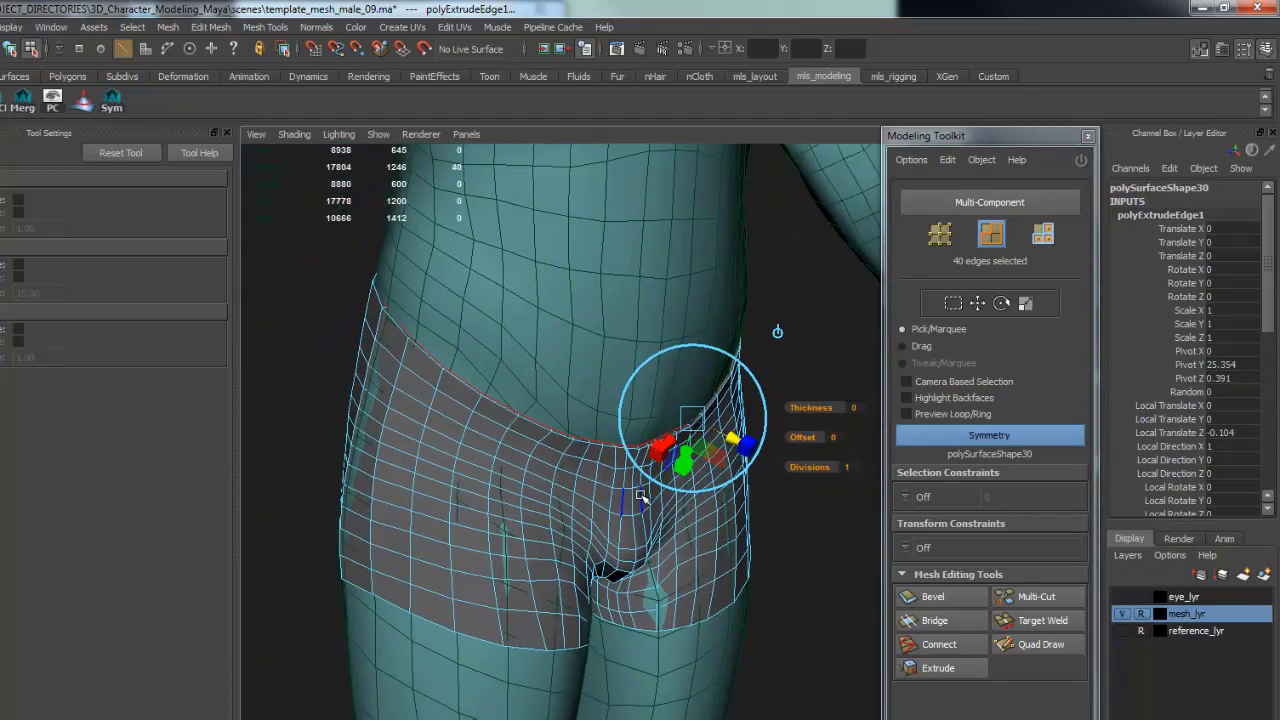
- Reselect the shorts mesh and double-click to select the waistband seam edge loop
key("q")
left_click(810, 452)
left_click_drag(810, 452, 728, 427, "alt")
key("F8")
left_click(634, 457)
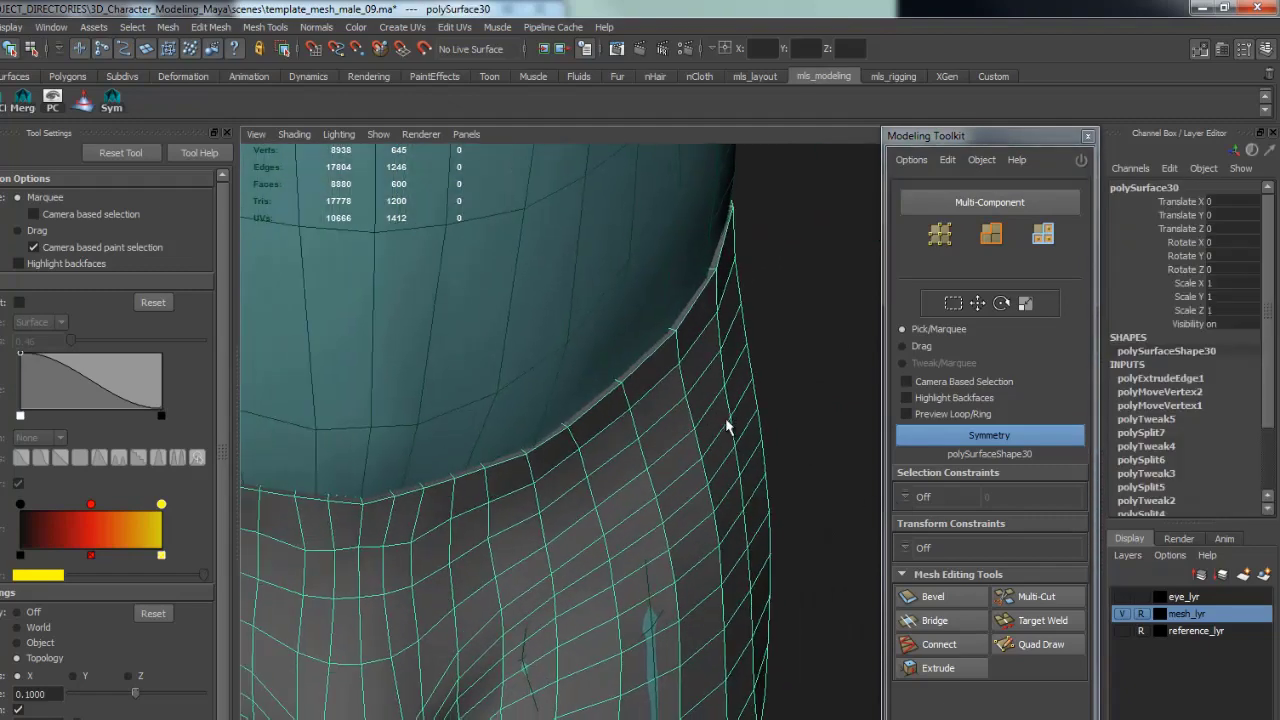
key("F10")
double_click(592, 402)
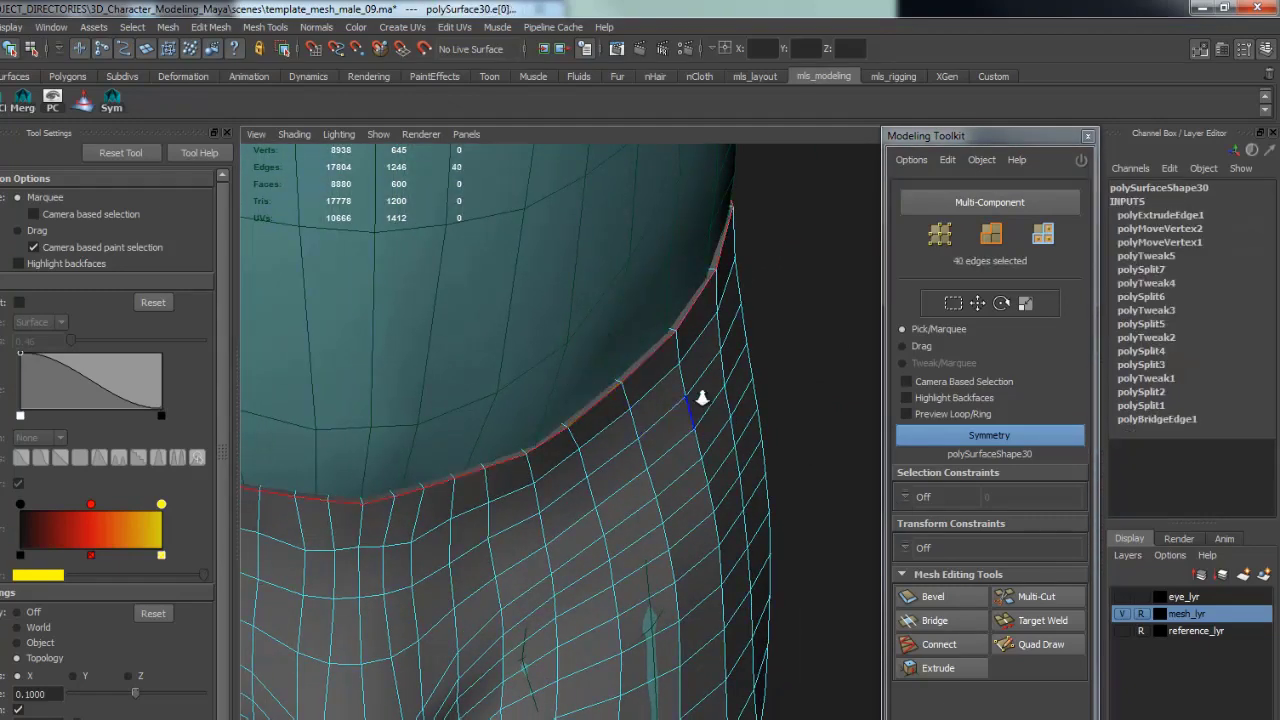
left_click_drag(700, 400, 688, 425, "alt")
- Apply a Bevel to the waistband seam edge loop
left_click(263, 27)
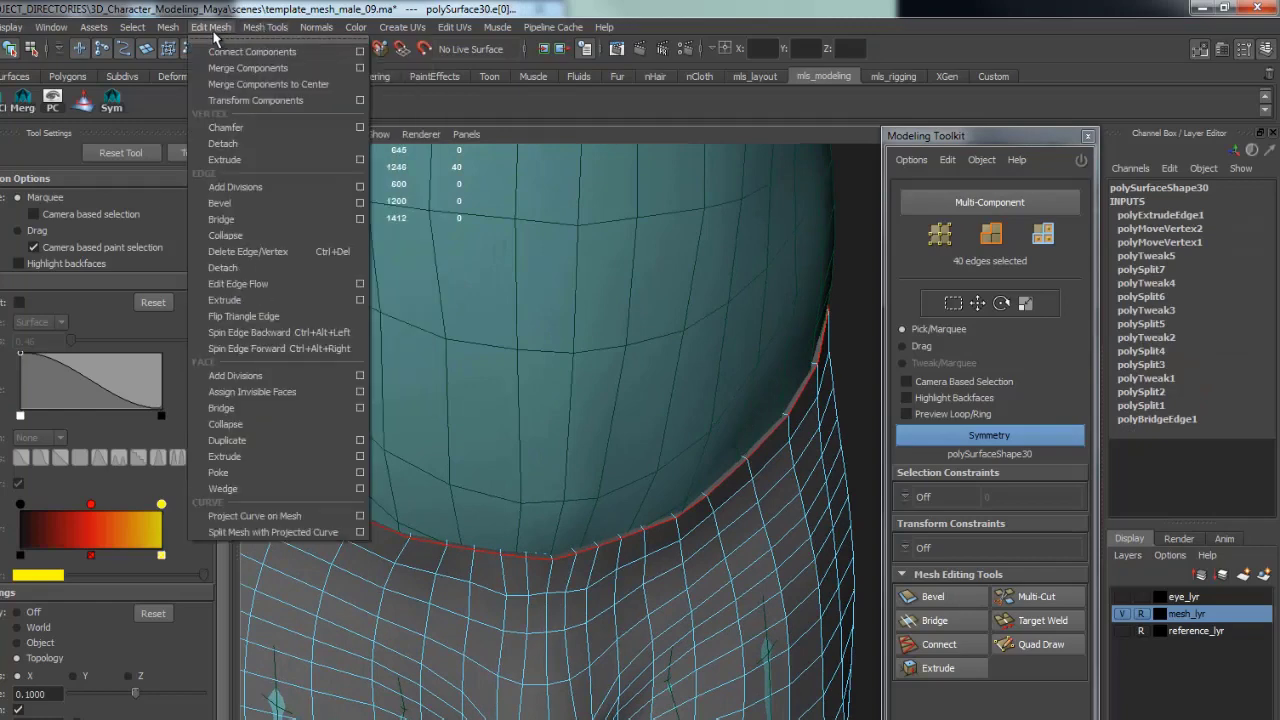
left_click(300, 94)
left_click_drag(692, 566, 487, 322, "alt")
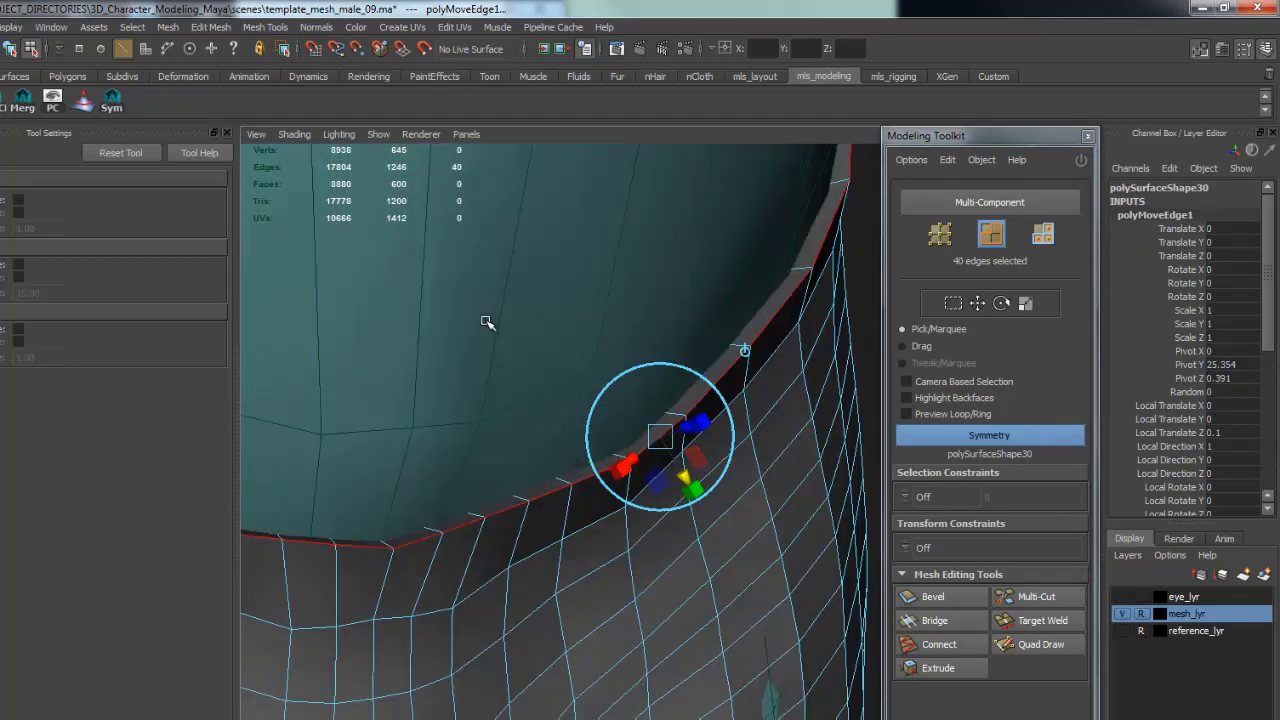
left_click(220, 29)
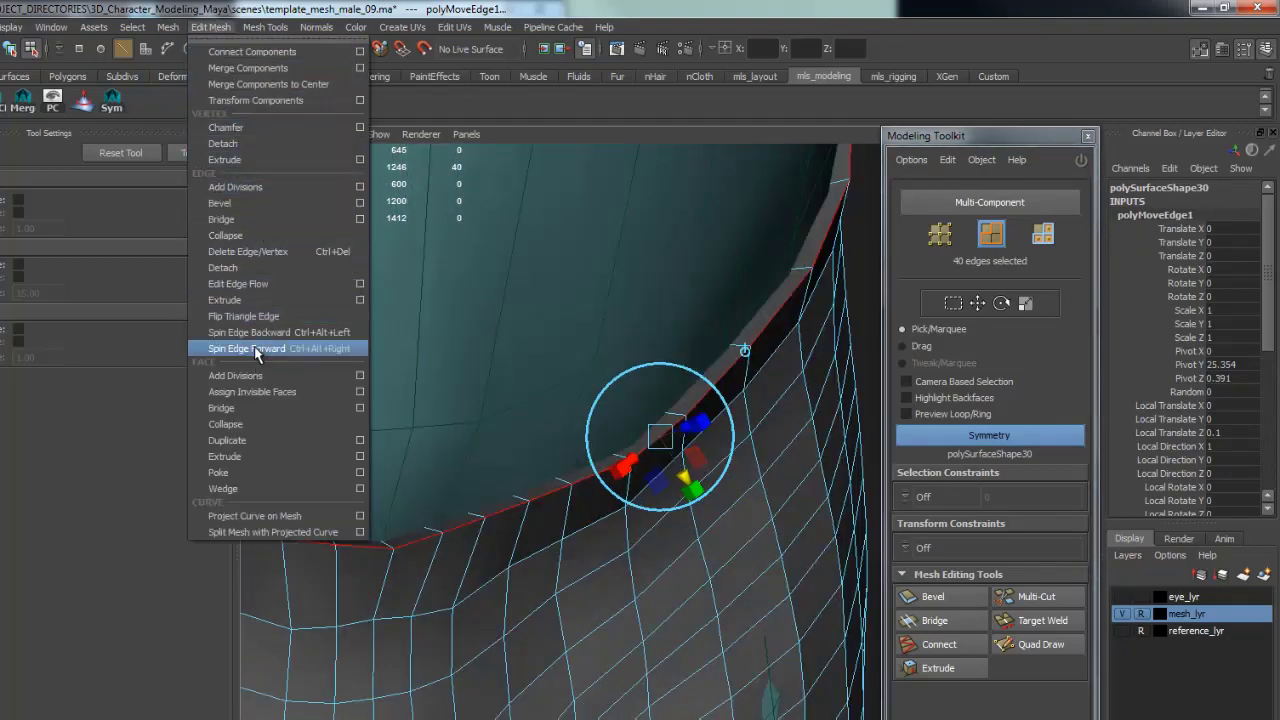
left_click(277, 203)
left_click_drag(536, 521, 1004, 399, "alt")
- Try the bevel Fraction and Offset settings, then undo the bevel and slide the rim outward
left_click(1152, 216)
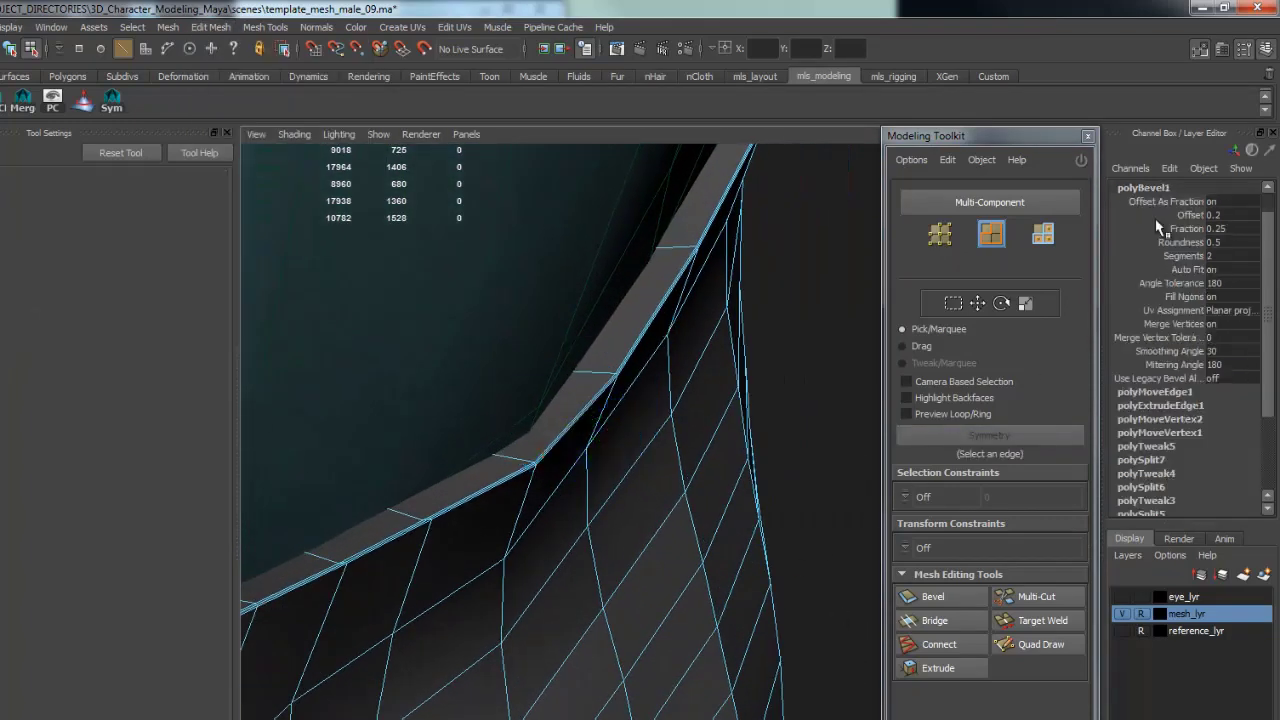
left_click(1188, 229)
left_click(1188, 216)
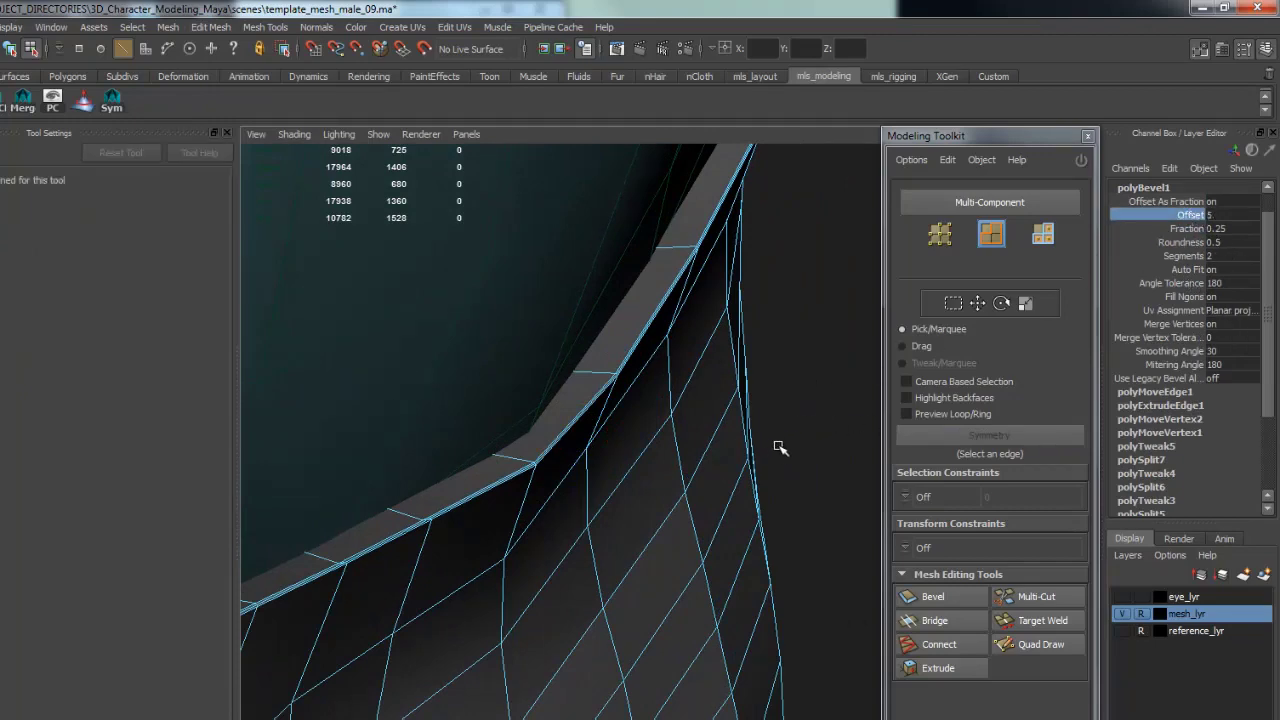
key("ctrl+z")
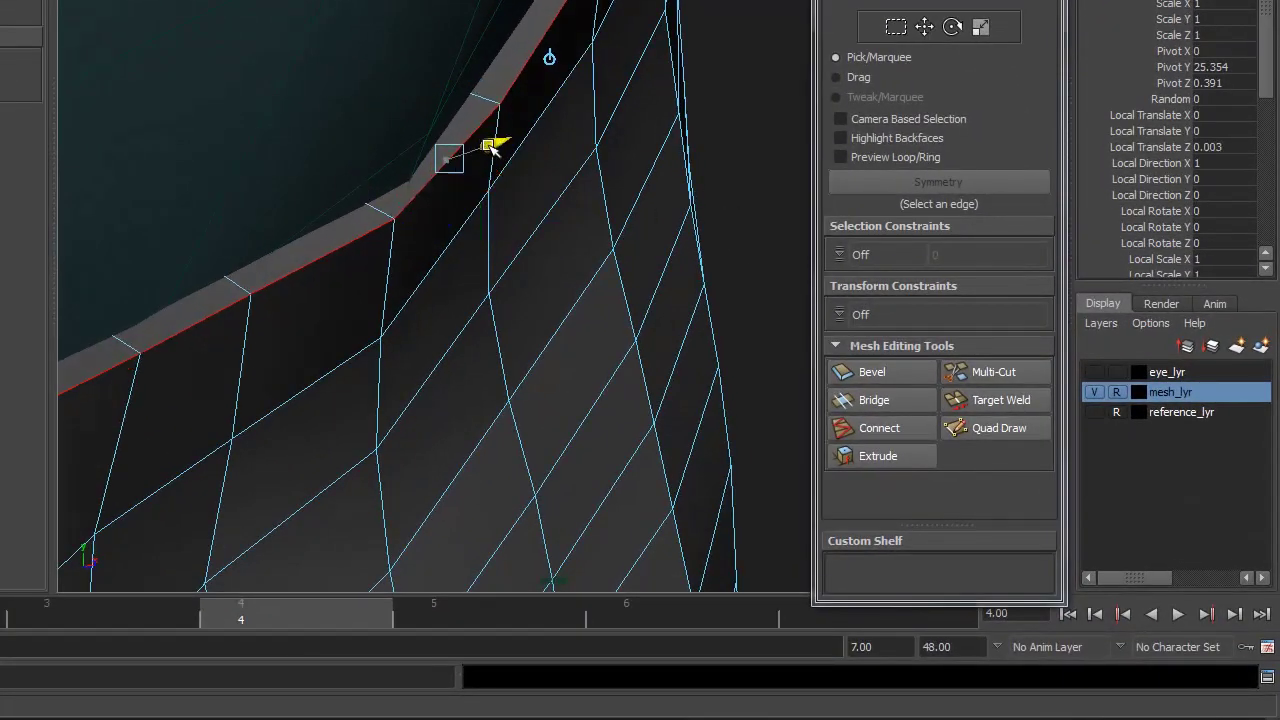
left_click_drag(492, 145, 517, 146)
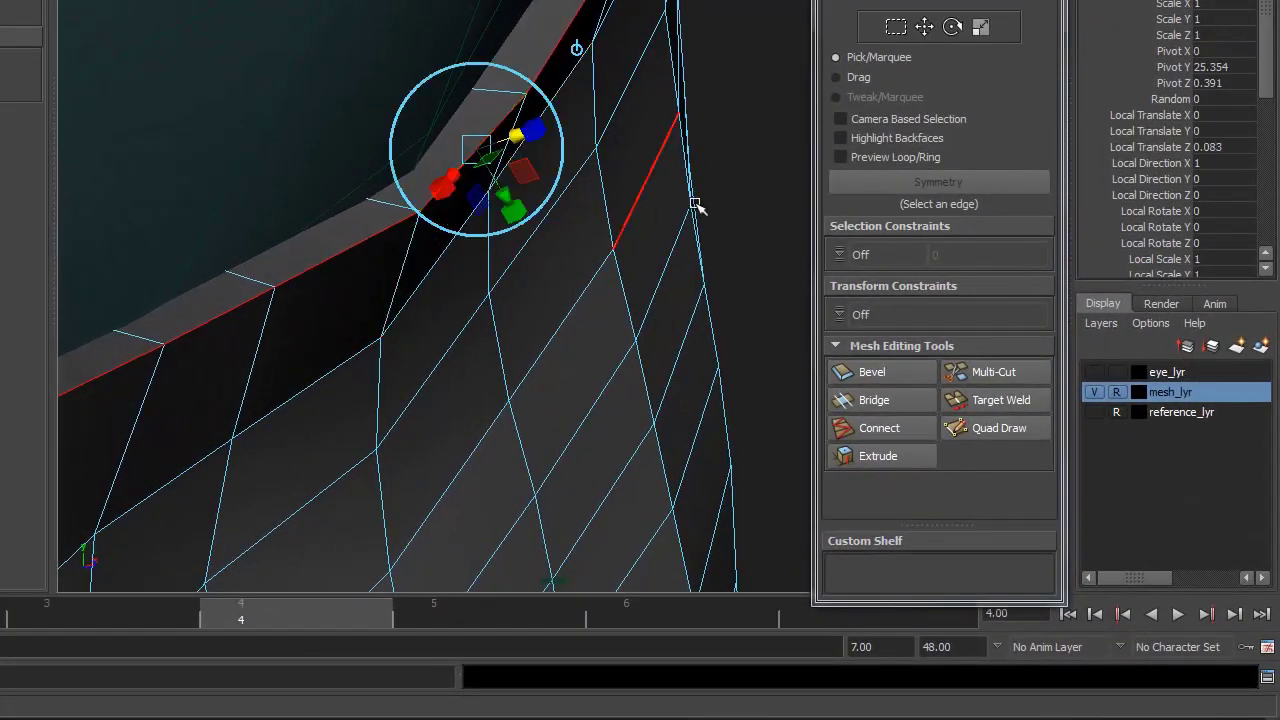
left_click(994, 430)
left_click(980, 376)
left_click_drag(1046, 247, 1030, 346)
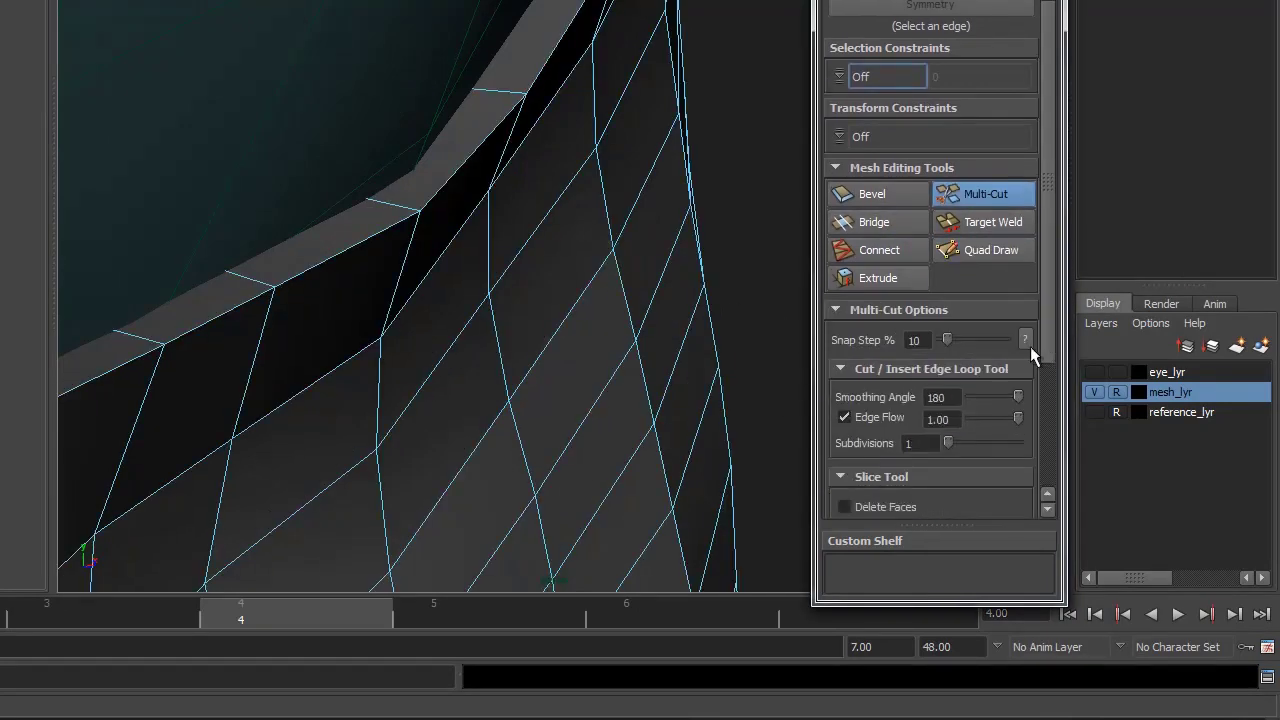
left_click(502, 91, "ctrl")
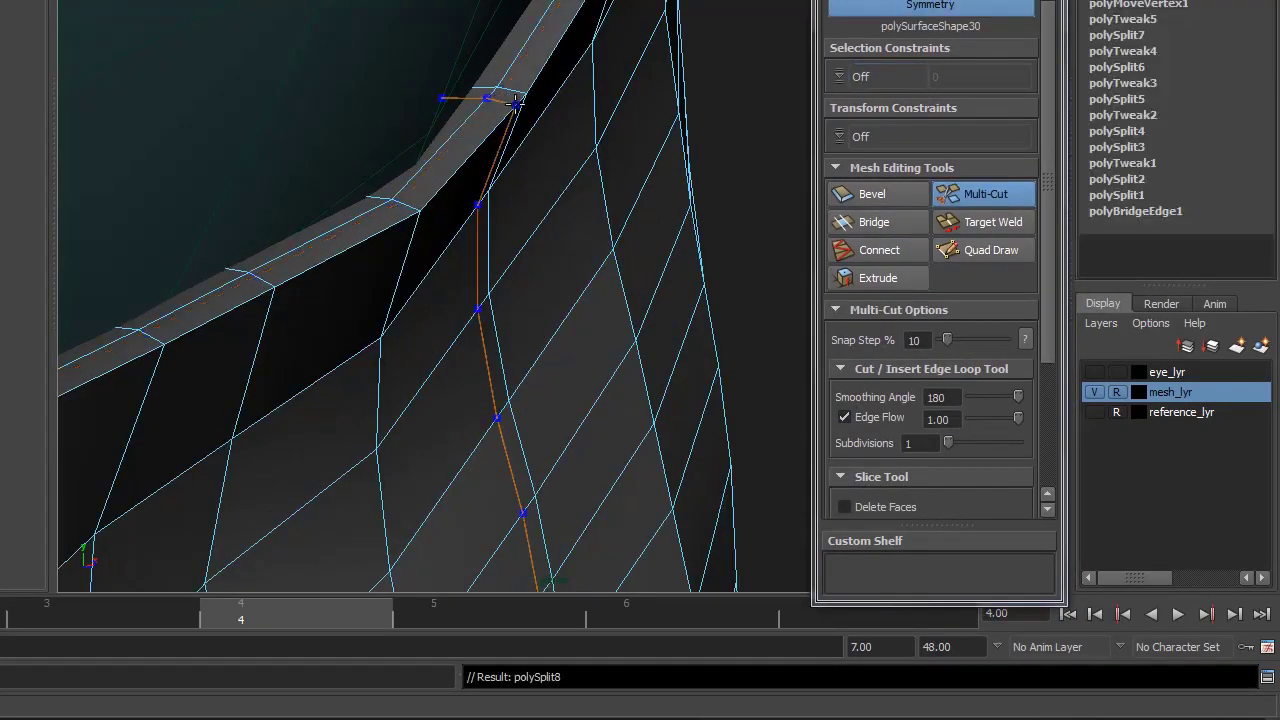
key("ctrl+z")
scroll(480, 200, "down", 6)
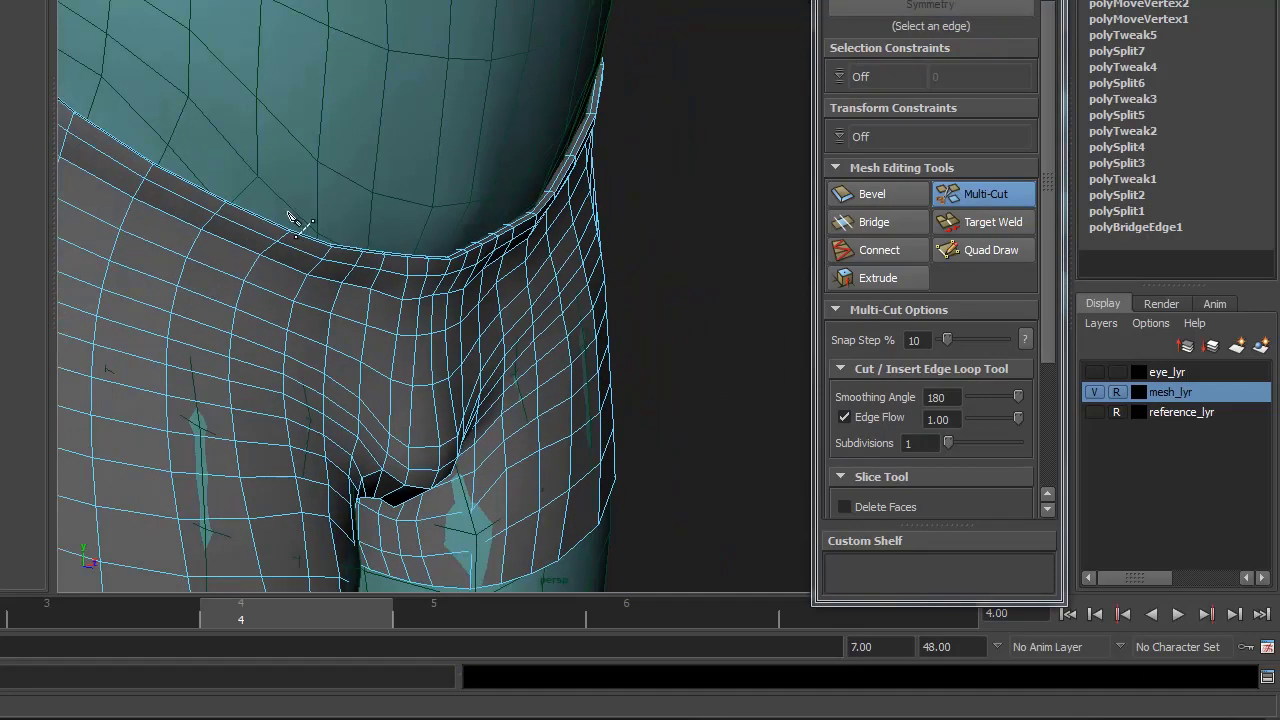
left_click_drag(296, 222, 480, 200, "alt")
scroll(625, 262, "up", 5)
key("w")
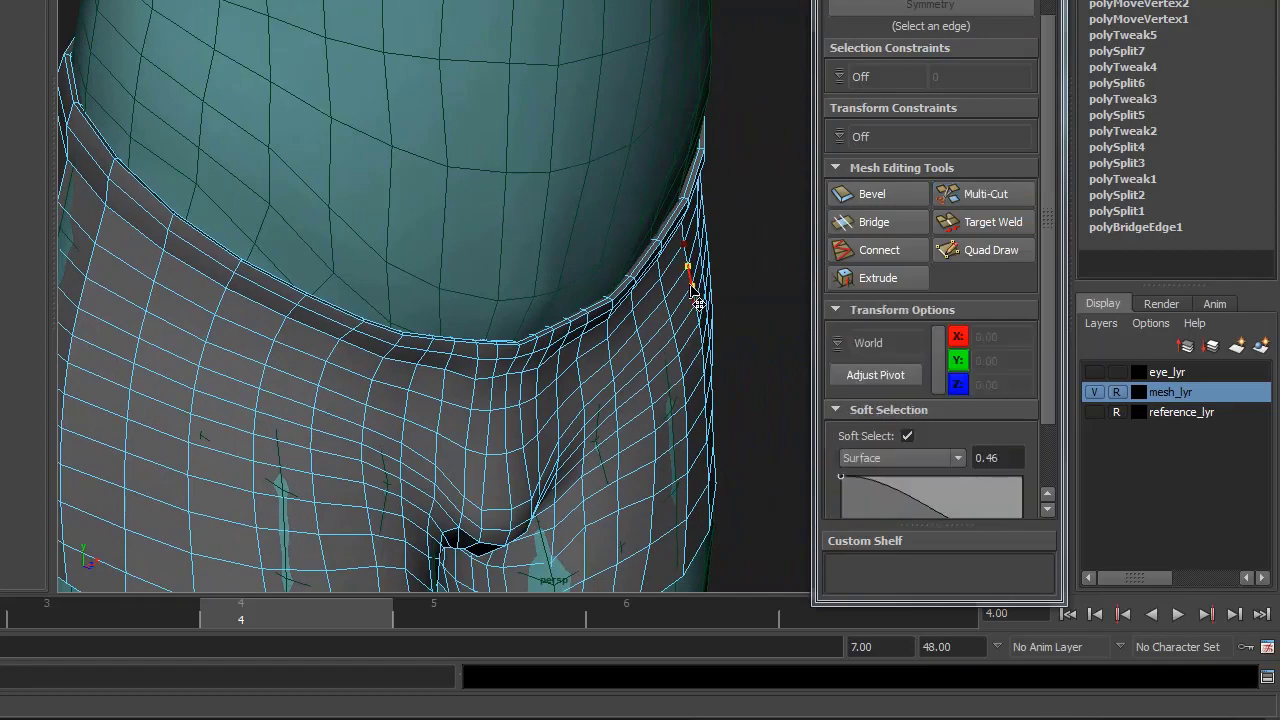
key("q")
left_click(720, 246)
left_click_drag(720, 246, 727, 262, "alt")
scroll(471, 186, "down", 4)
left_click_drag(471, 186, 749, 223, "alt")
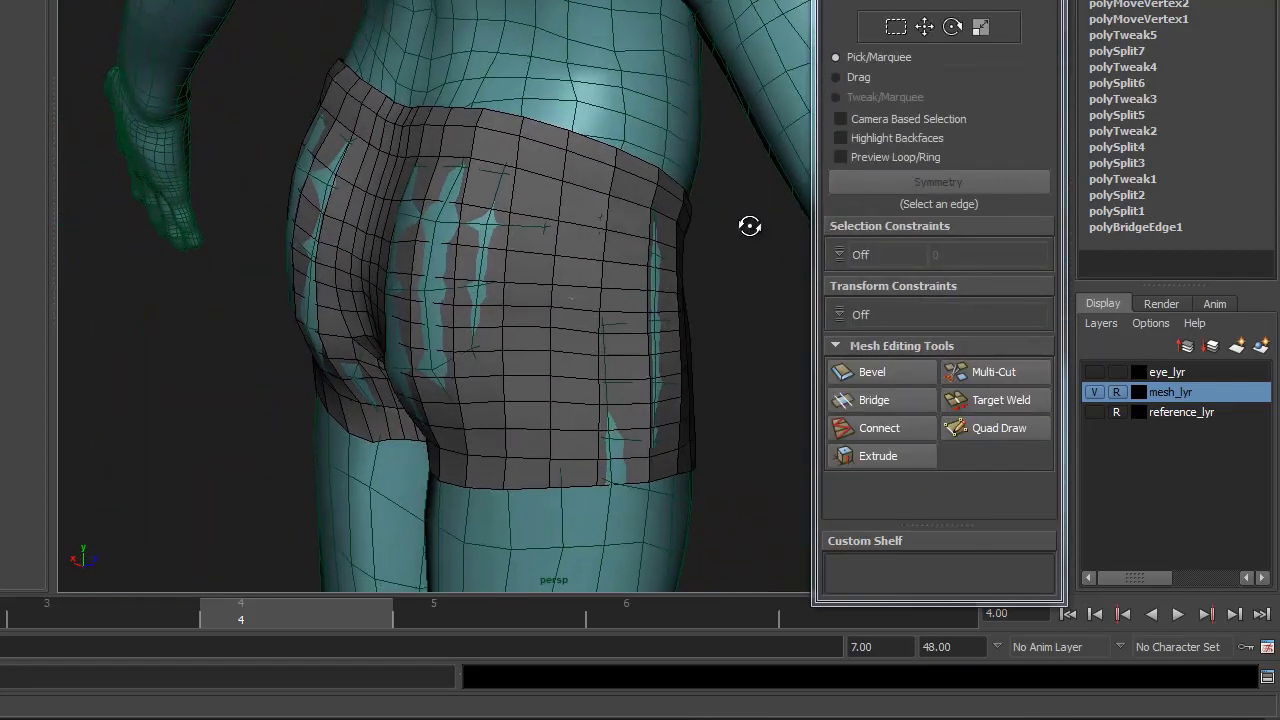
scroll(537, 212, "up", 5)
left_click_drag(537, 212, 487, 168, "alt")
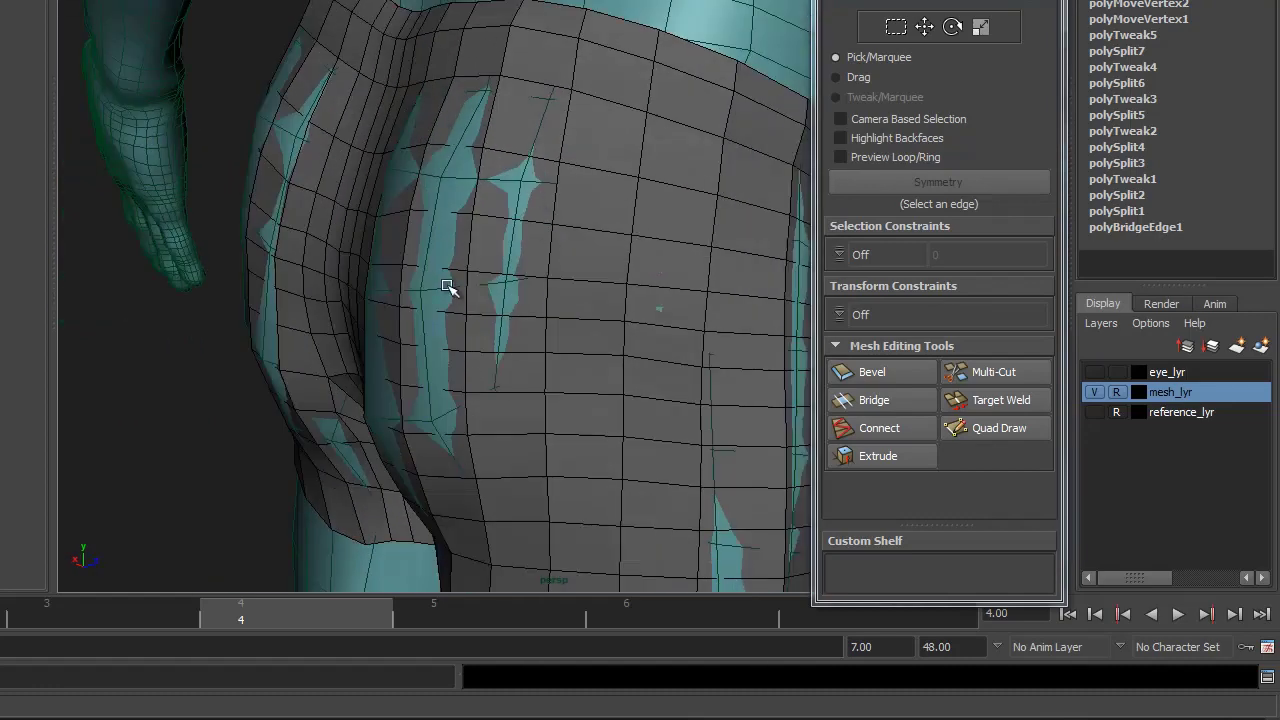
left_click_drag(513, 242, 563, 166, "alt")
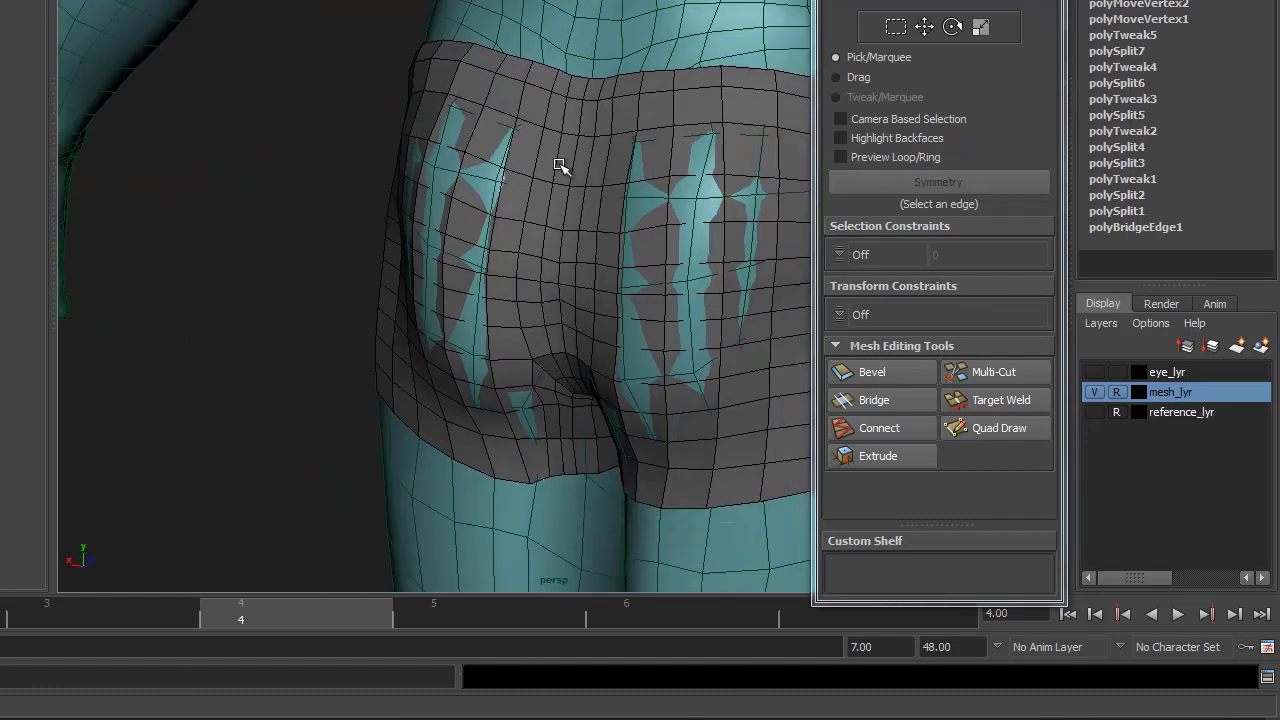
left_click(590, 166)
key("f")
key("w")
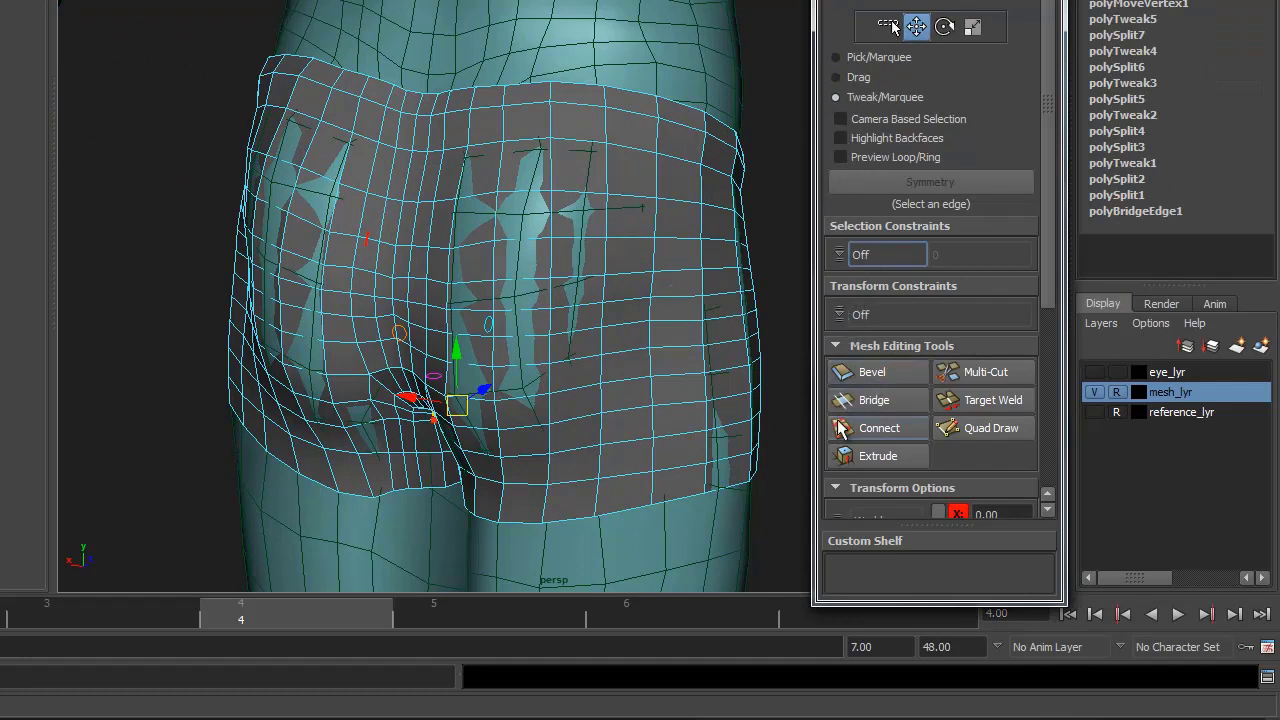
- Tweak a back vertex with soft selection, widen the falloff radius, and select a mirrored back edge
left_click_drag(430, 242, 400, 200)
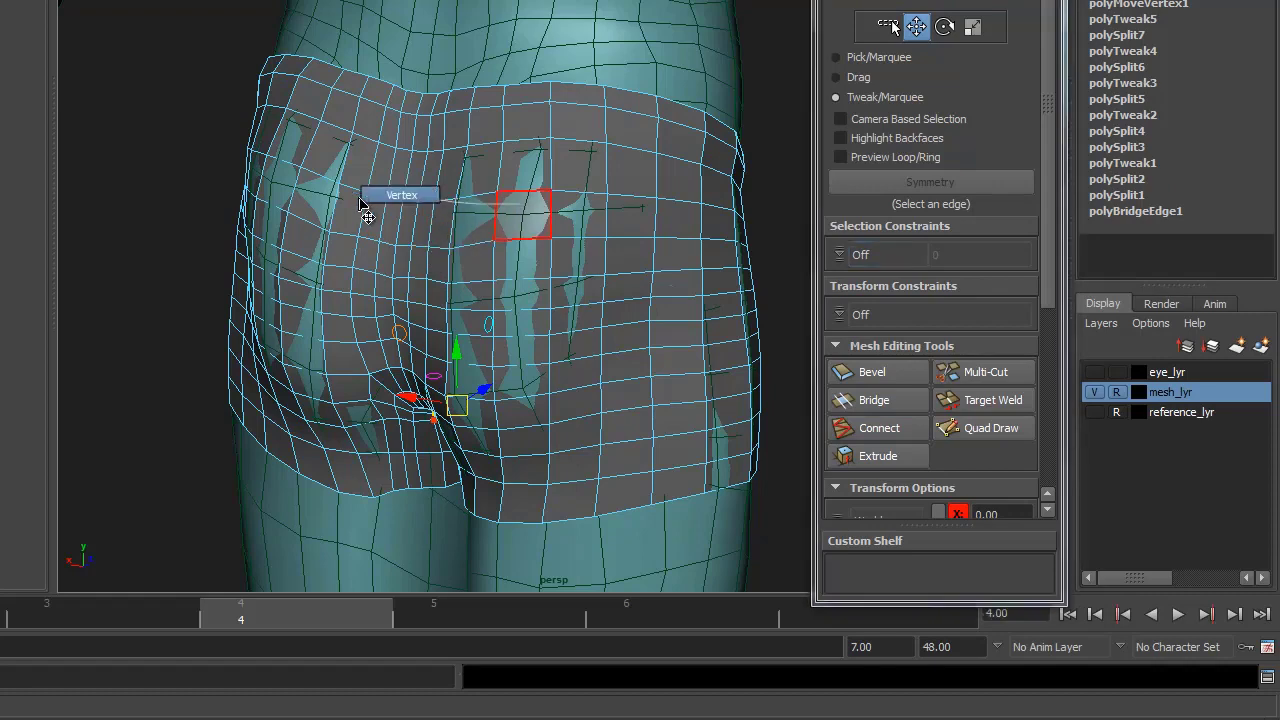
key("ctrl+a")
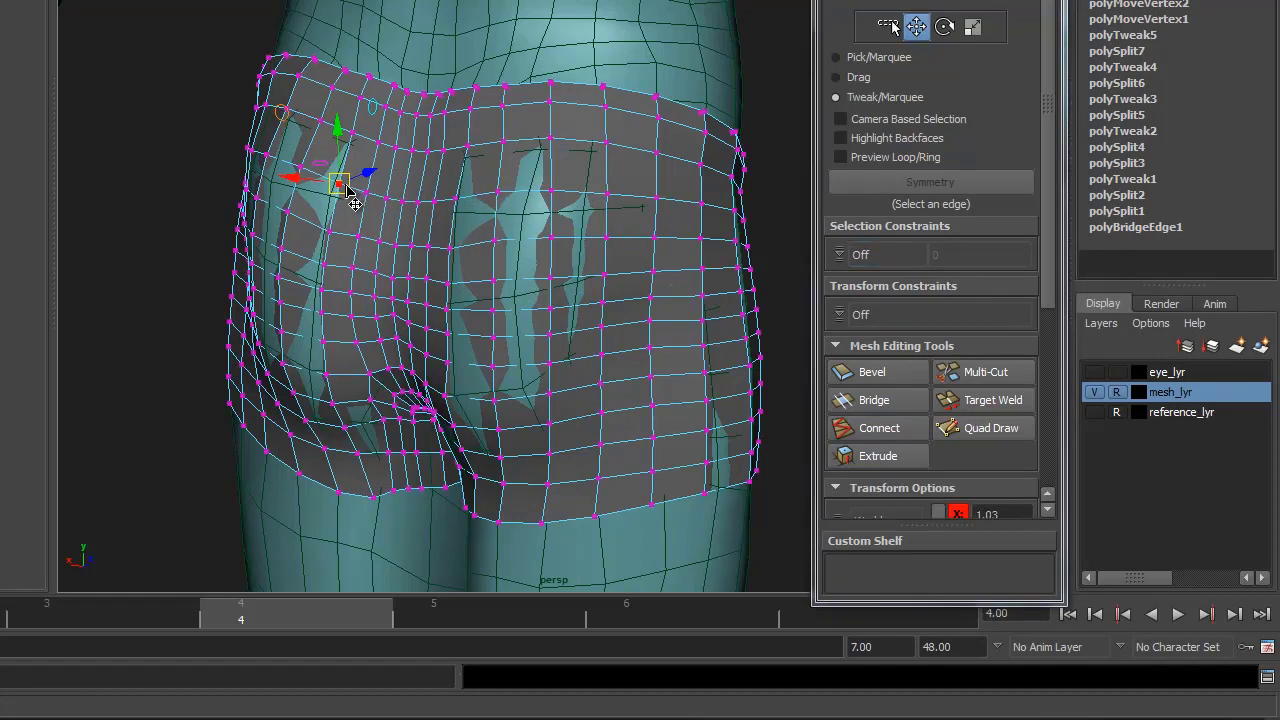
left_click_drag(458, 188, 493, 190)
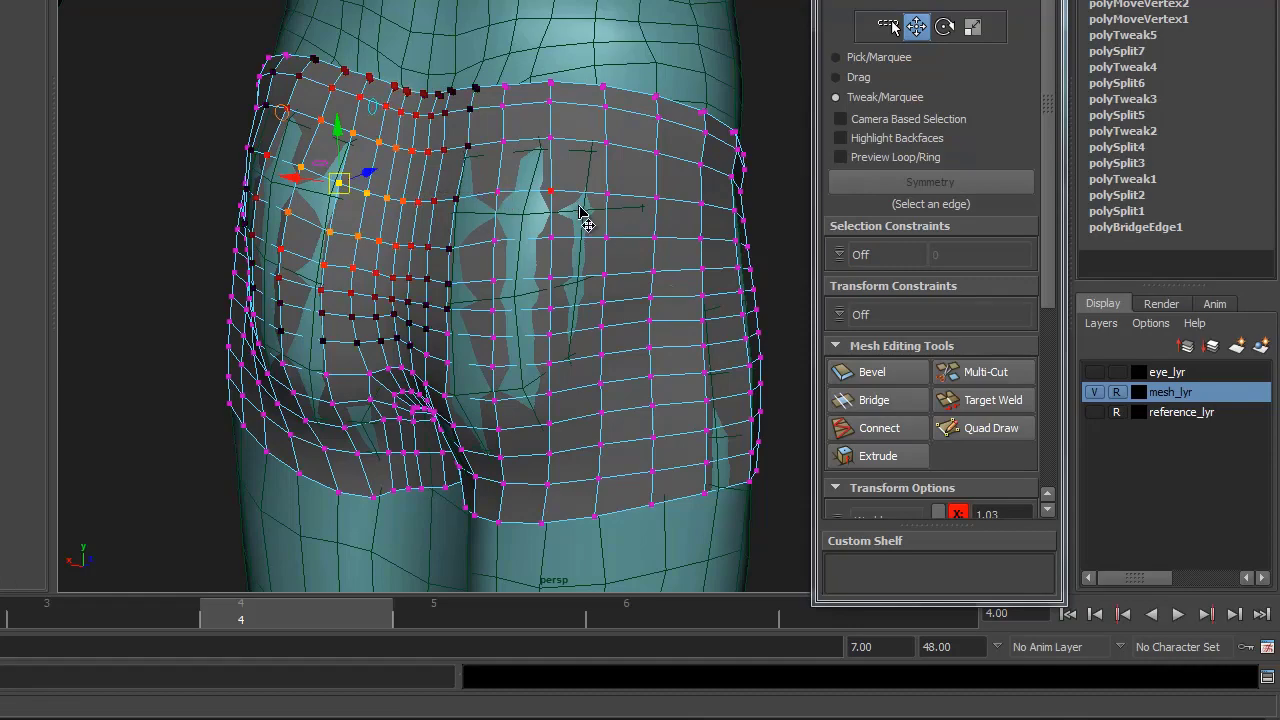
left_click_drag(584, 220, 657, 210, "alt")
key("q")
key("F10")
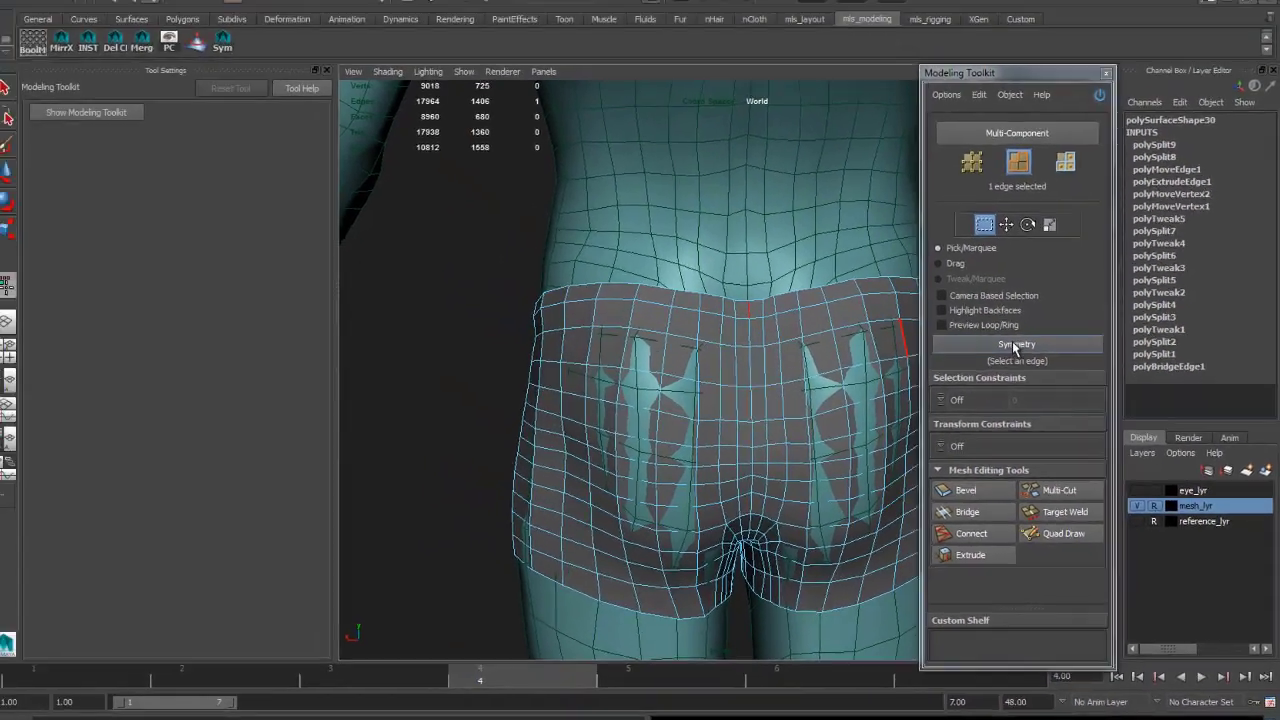
left_click(526, 205)
left_click_drag(716, 365, 938, 191, "alt")
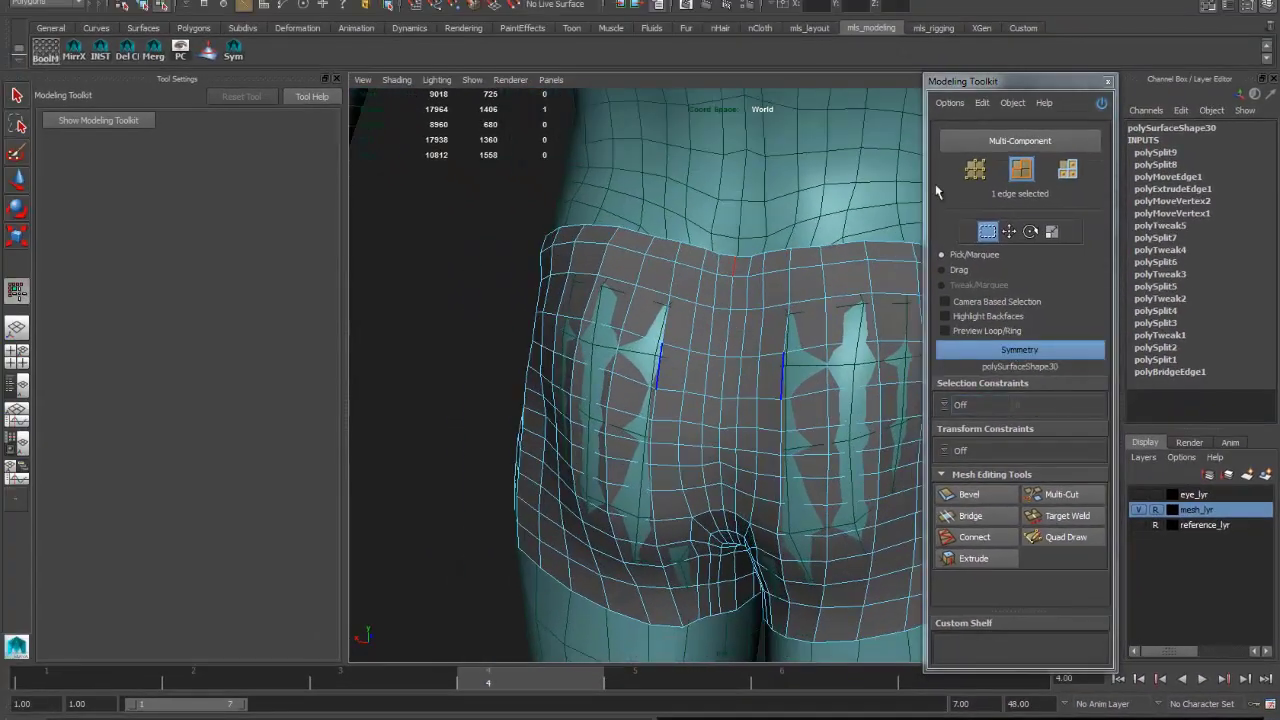
- Soft-adjust the hip and seat vertices with symmetry, then clear the selection
left_click(1008, 232)
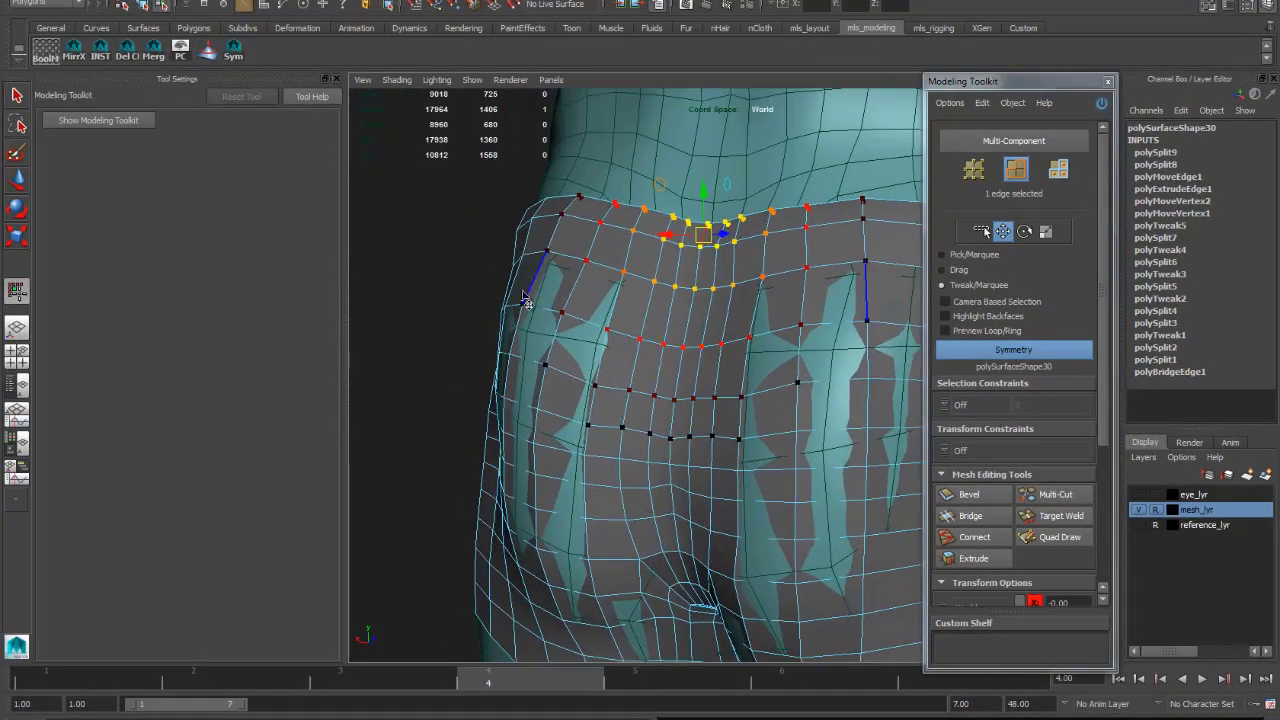
left_click_drag(521, 306, 560, 300, "alt")
left_click(507, 314)
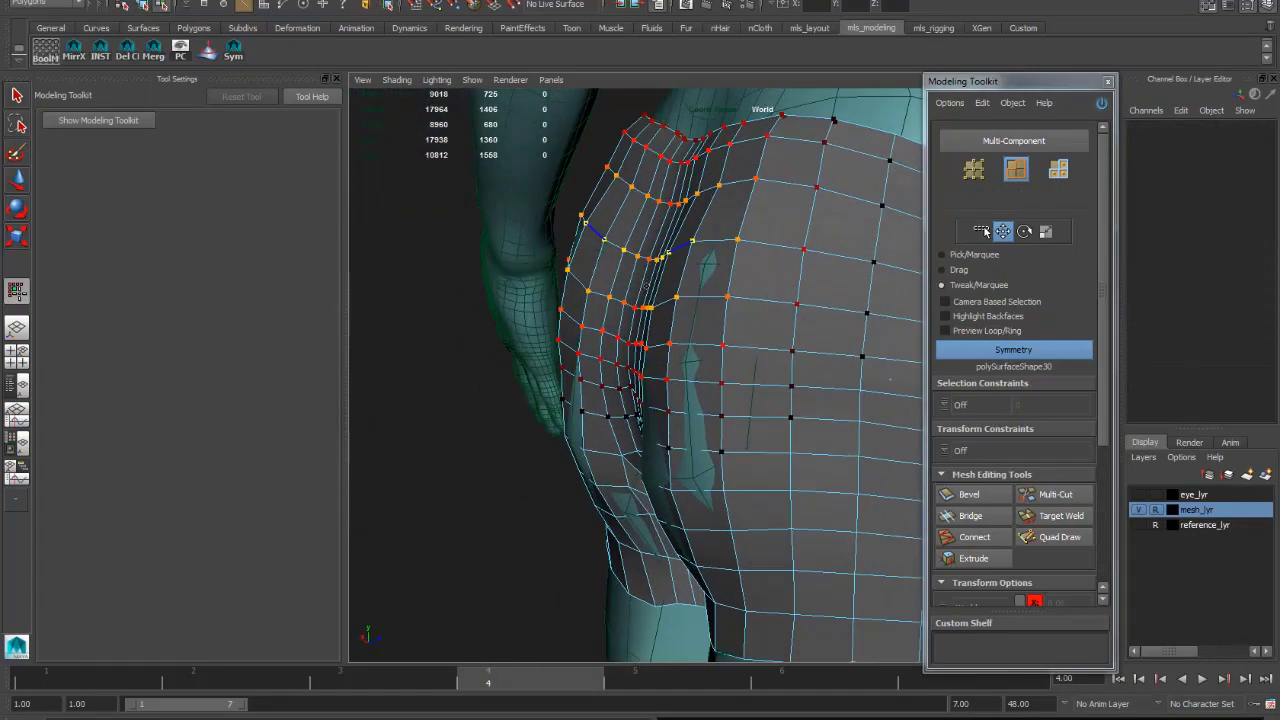
left_click_drag(585, 395, 703, 286, "alt")
key("b")
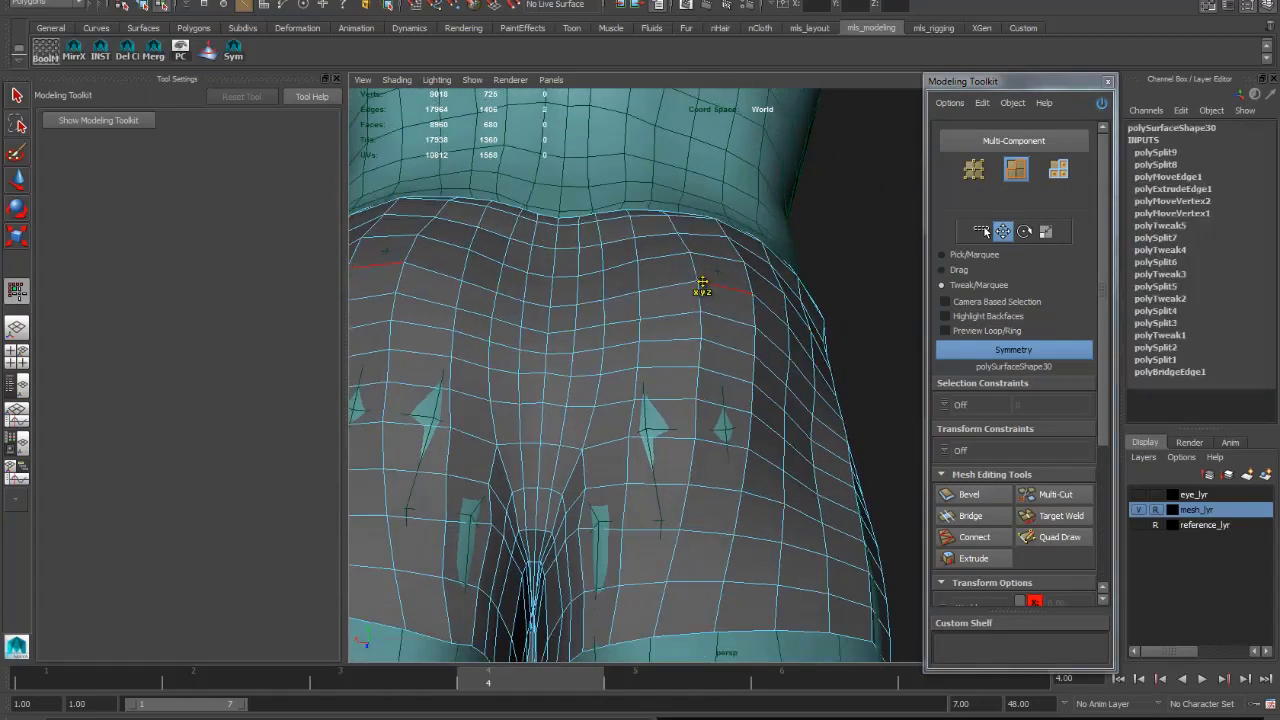
left_click(701, 287)
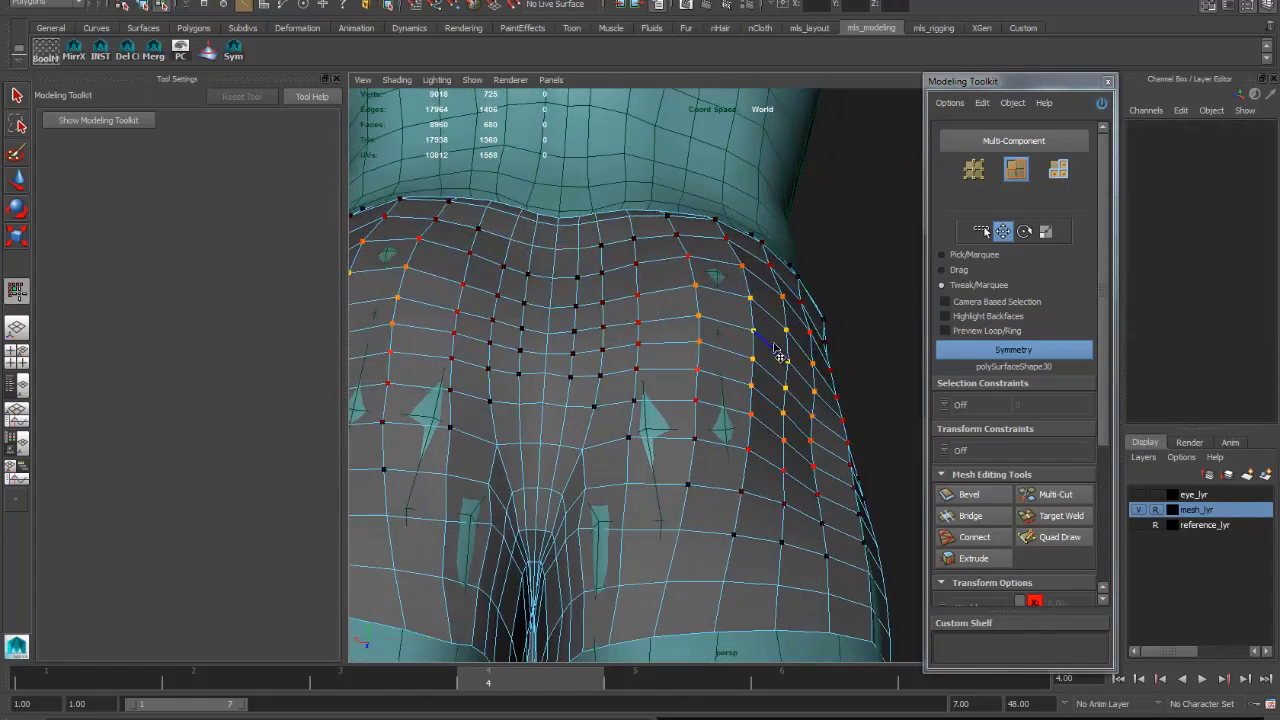
left_click_drag(788, 347, 908, 387, "alt")
key("q")
left_click(892, 302)
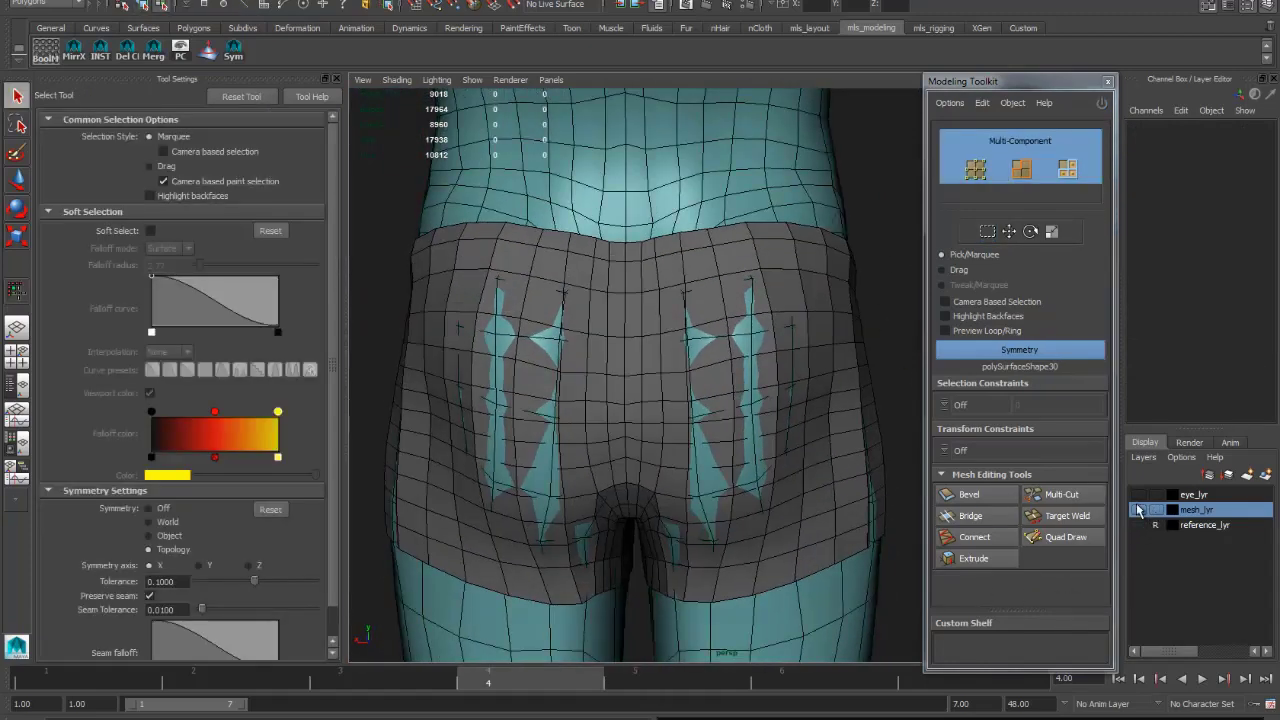
- Select the body mesh and orbit and zoom to inspect the character and shorts
left_click(824, 177)
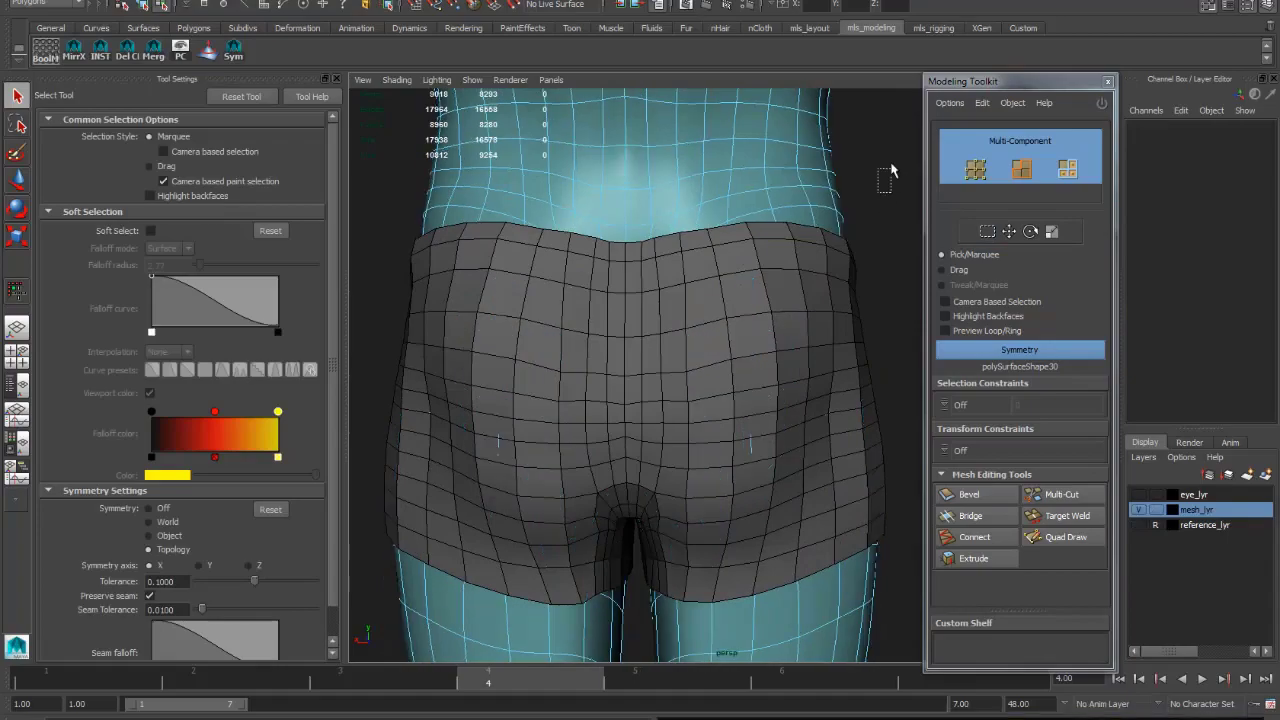
left_click_drag(864, 256, 691, 240, "alt")
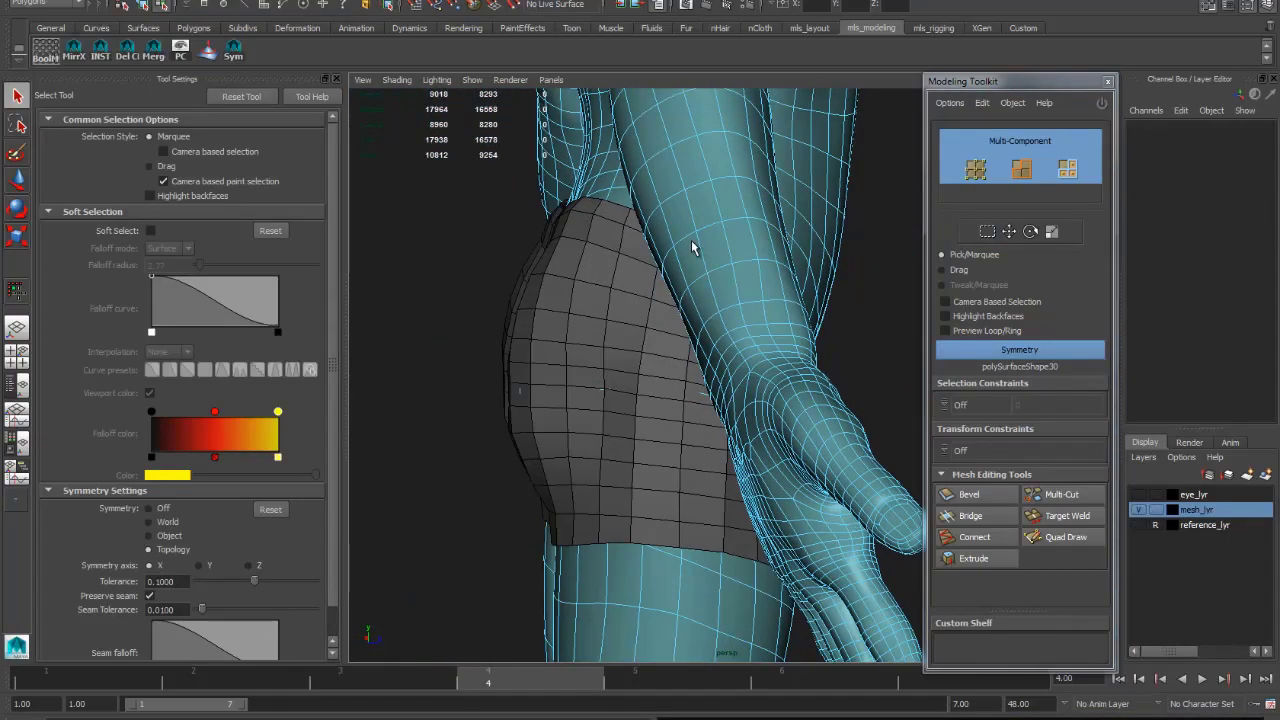
left_click_drag(767, 358, 745, 393, "alt")
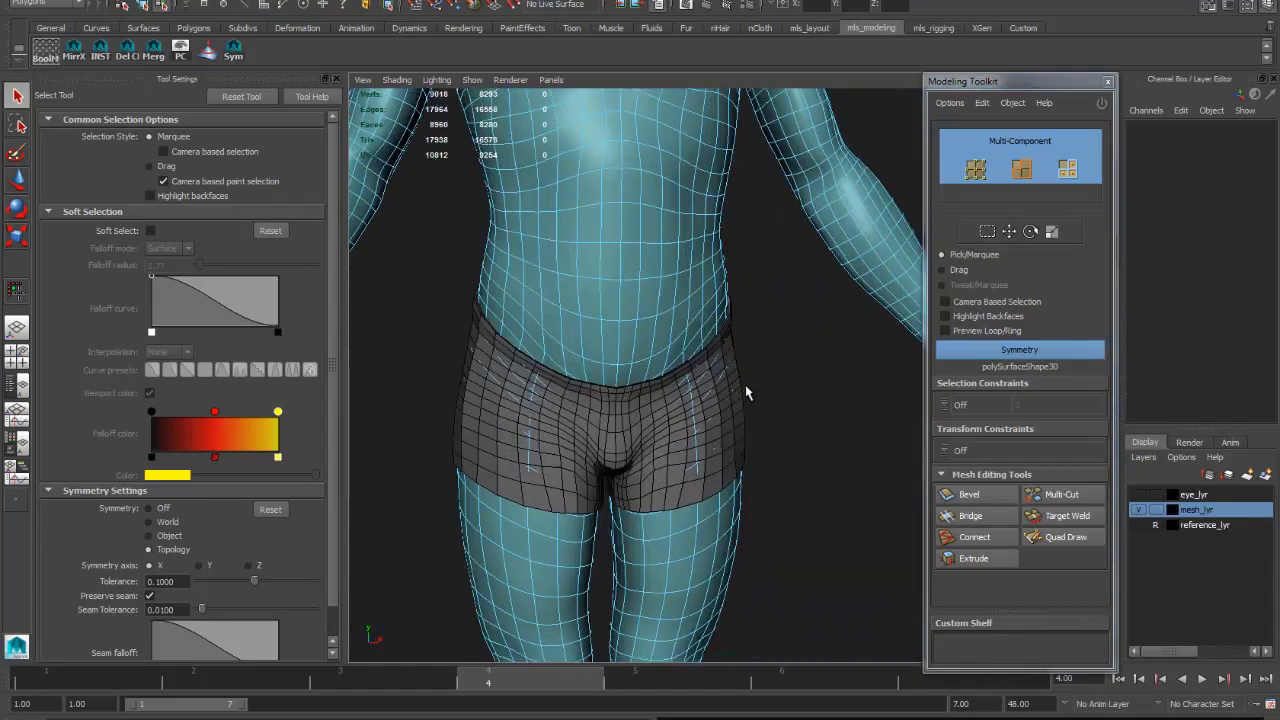
right_click_drag(785, 398, 742, 347, "alt")
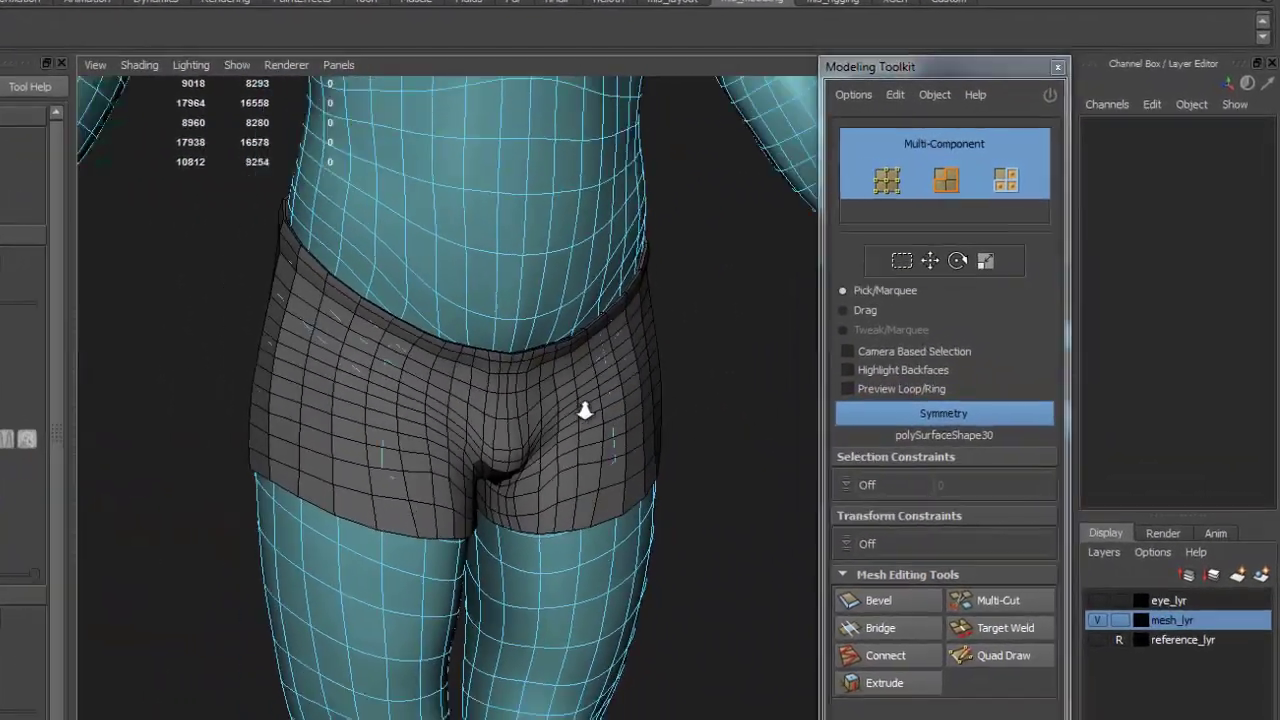
right_click_drag(585, 410, 223, 447, "alt")
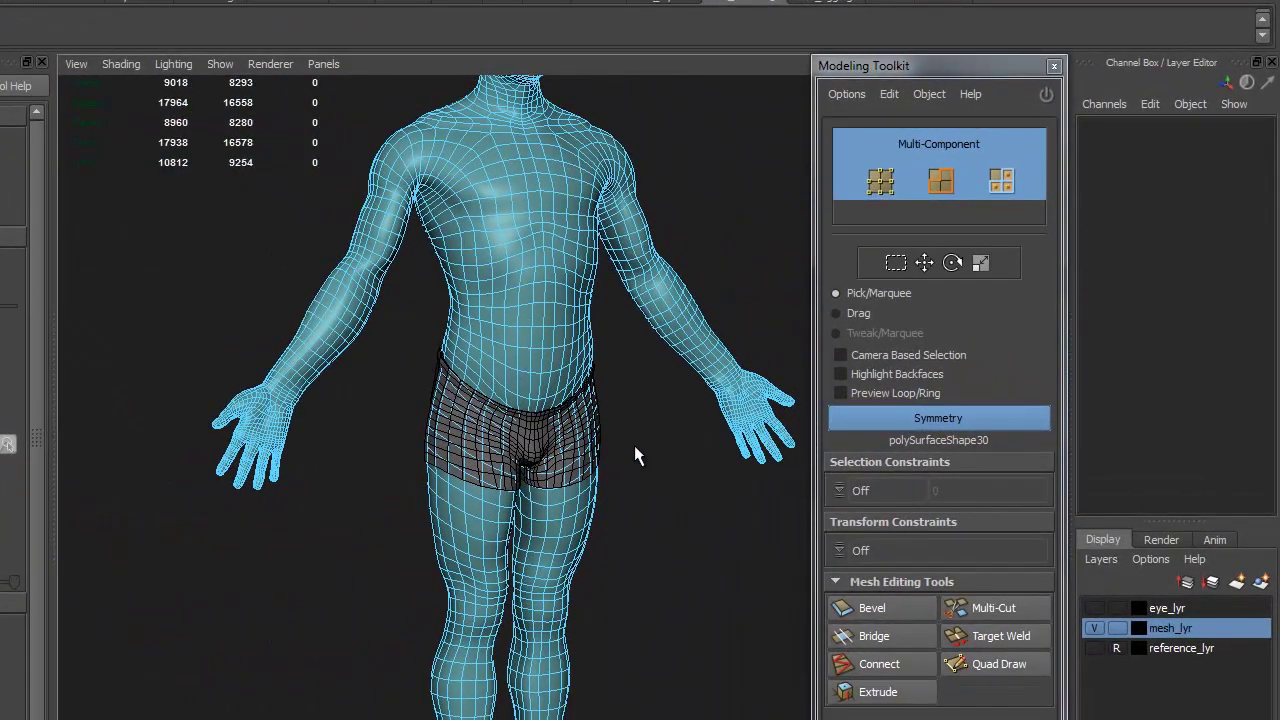
mouse_move(634, 455)
right_mouse_down("alt")
mouse_move(397, 443)
mouse_move(385, 460)
mouse_move(617, 450)
right_mouse_up("alt")
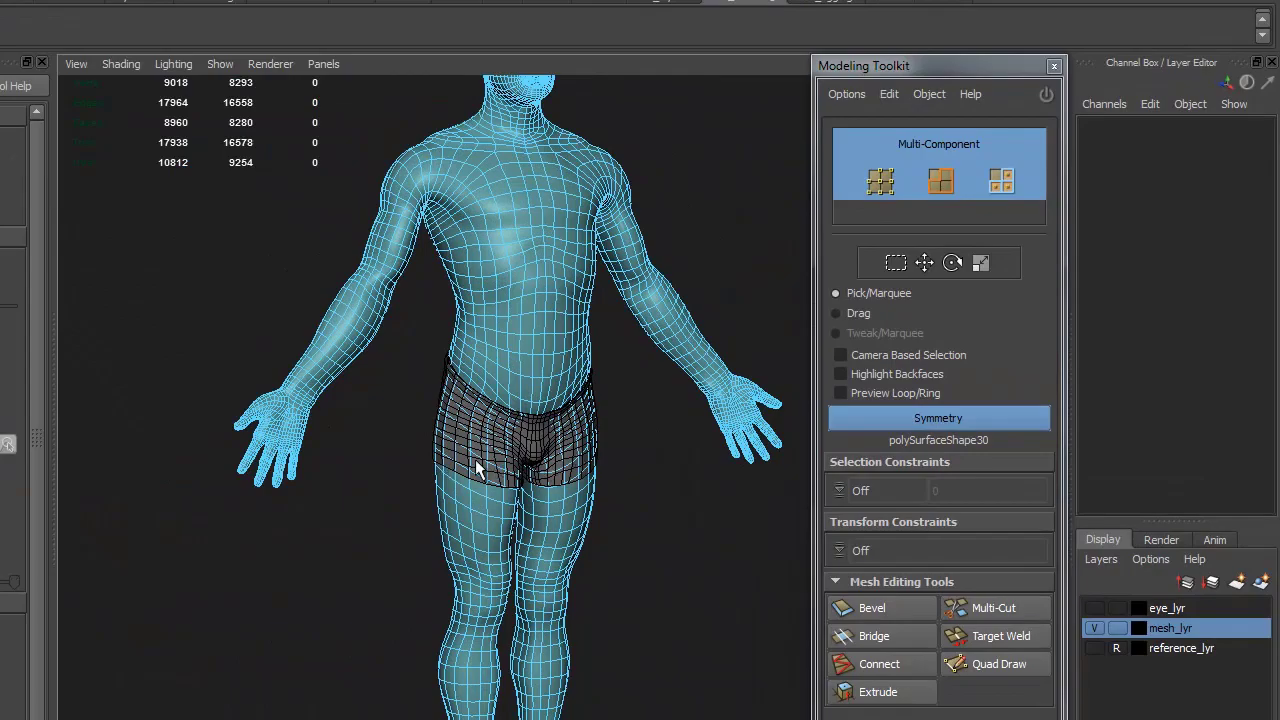
right_click_drag(480, 468, 748, 456, "alt")
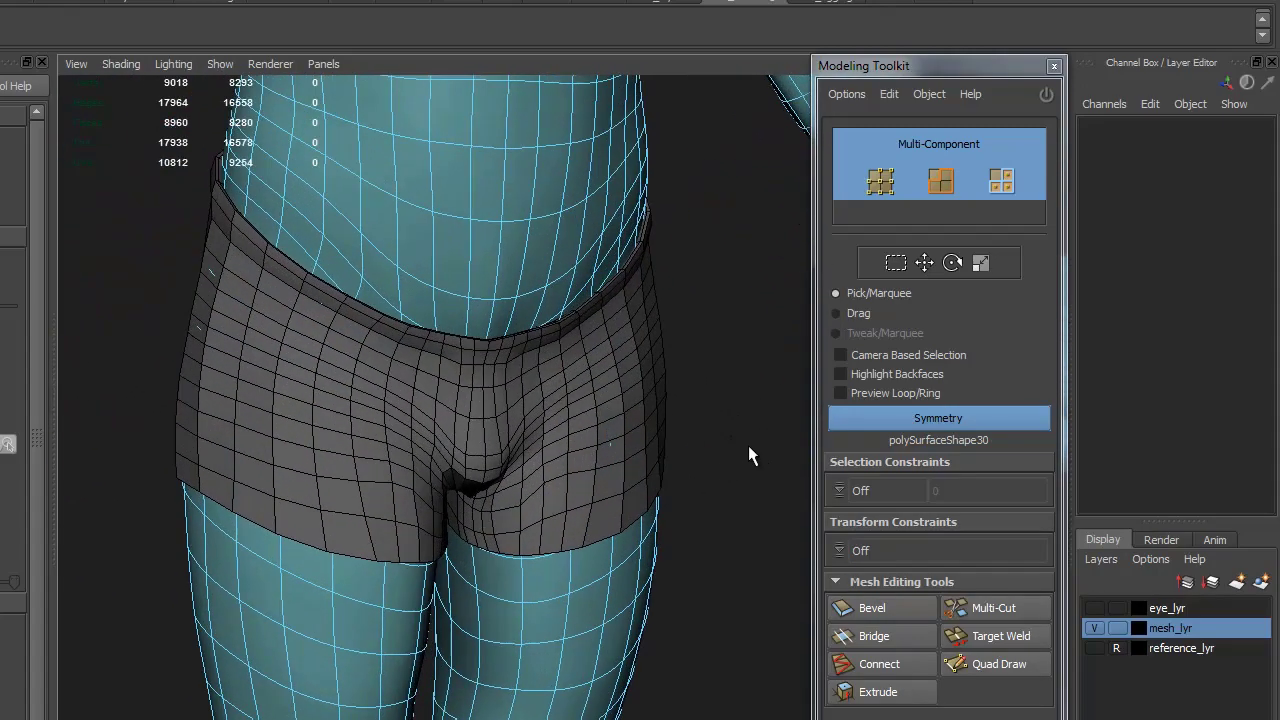
left_click_drag(748, 455, 620, 447, "alt")
- Leave edge mode with F8, select the whole shorts object and orbit around it
left_click(623, 440)
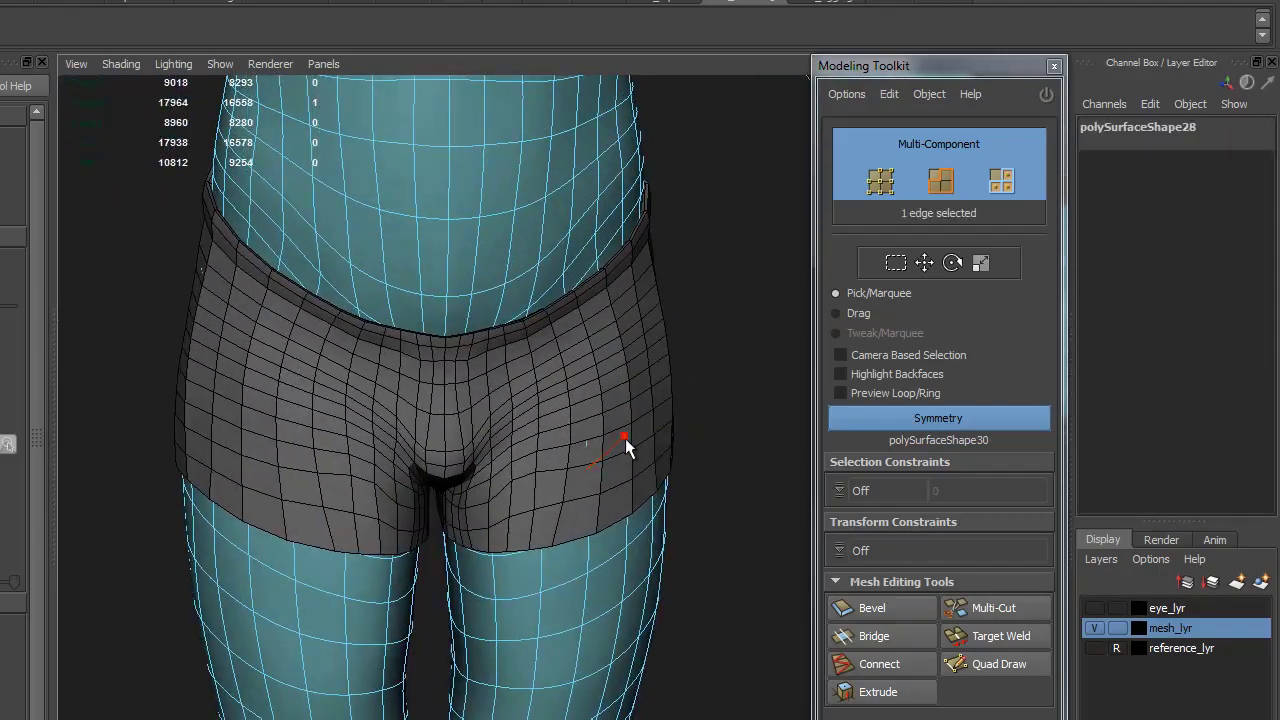
key("F8")
left_click(640, 384)
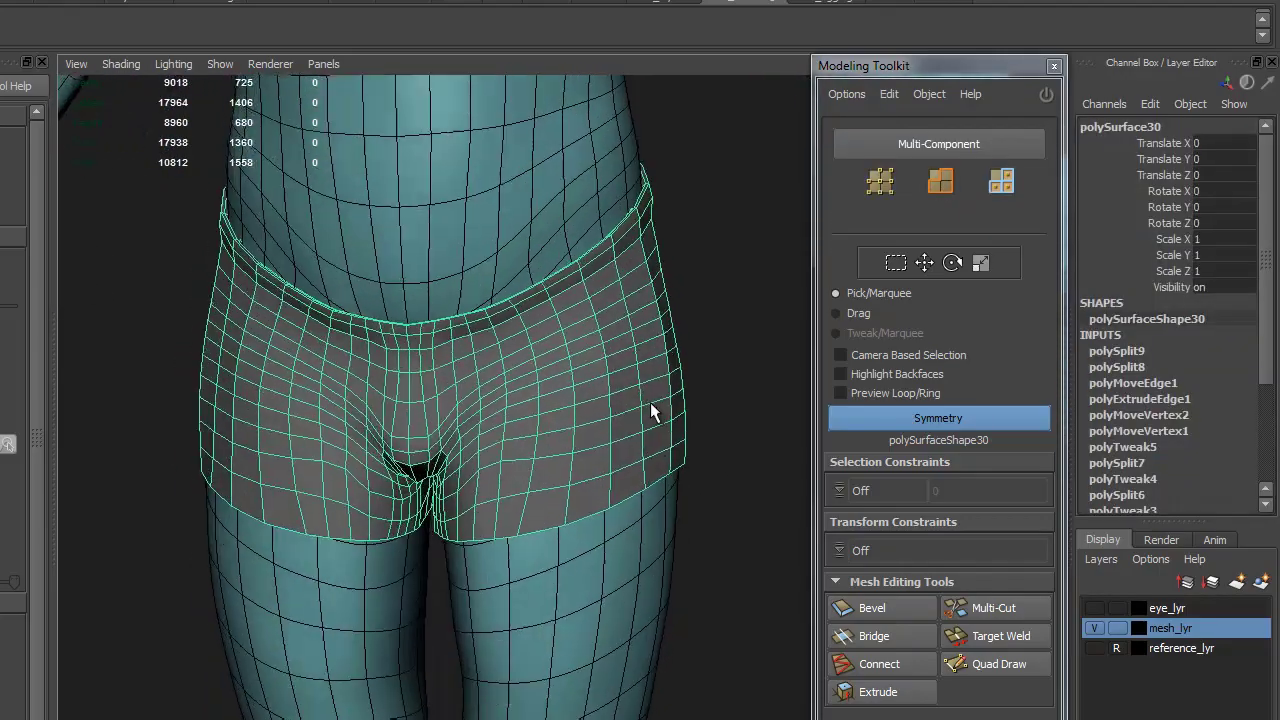
right_click_drag(651, 412, 587, 437, "alt")
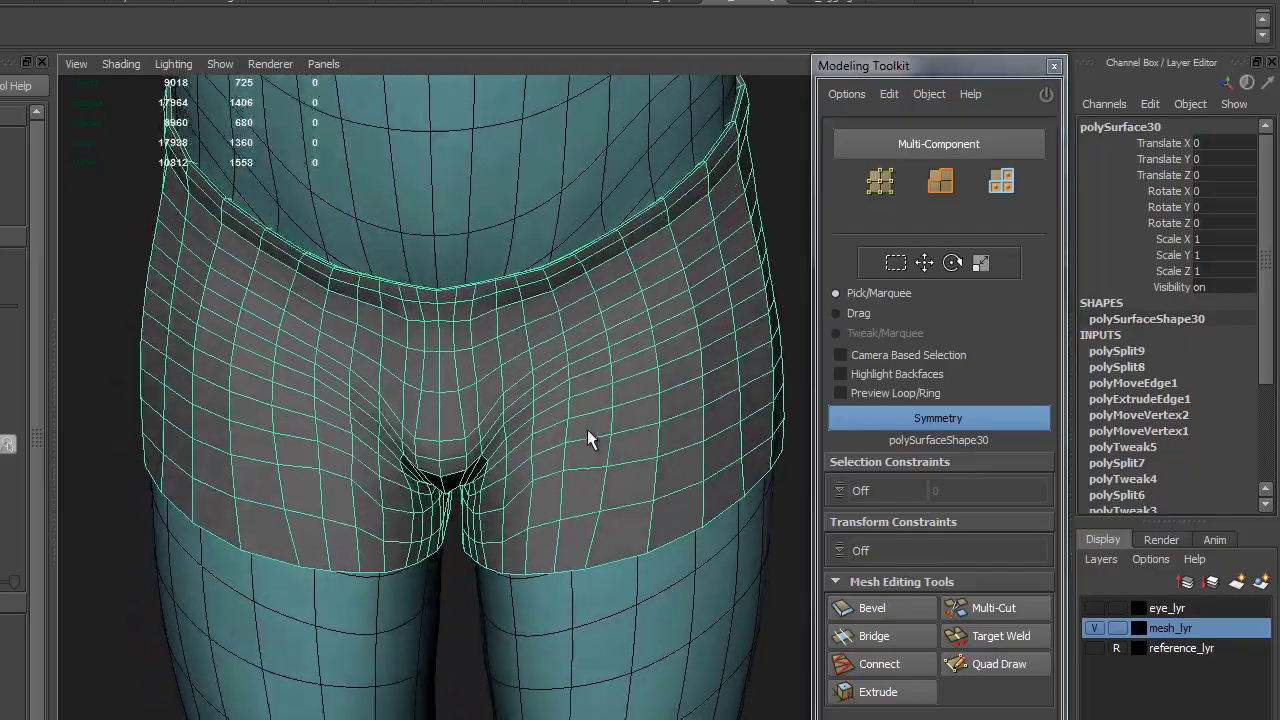
left_click_drag(587, 437, 262, 510, "alt")
- Deselect the shorts and turn off Wireframe on Shaded in the viewport Shading menu
scroll(400, 457, "down", 5)
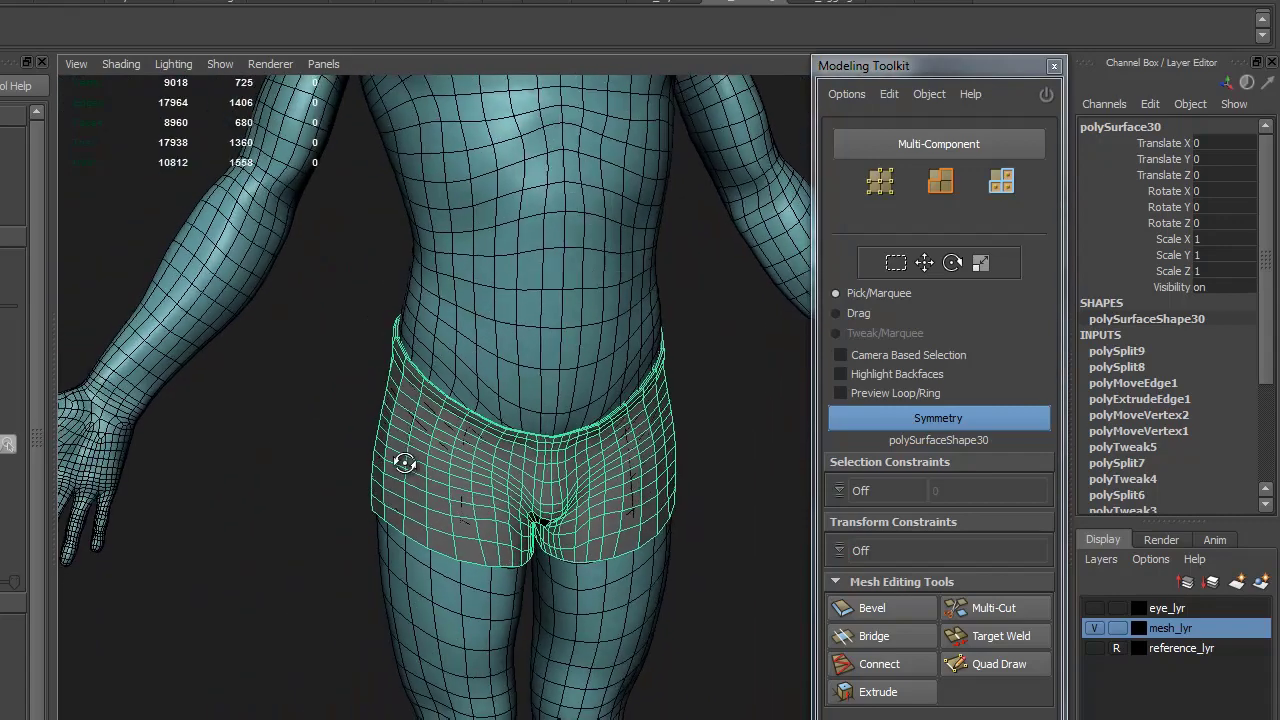
left_click(346, 477)
scroll(311, 446, "down", 3)
scroll(311, 446, "down", 5)
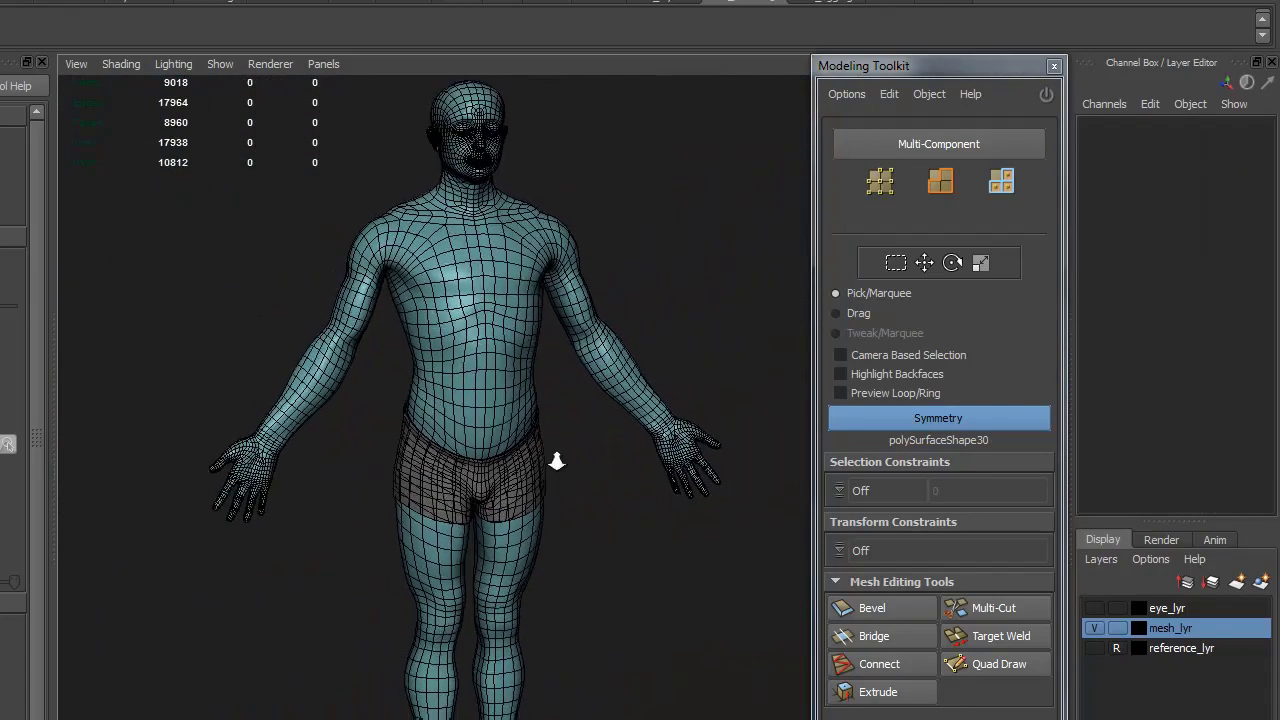
left_click(120, 64)
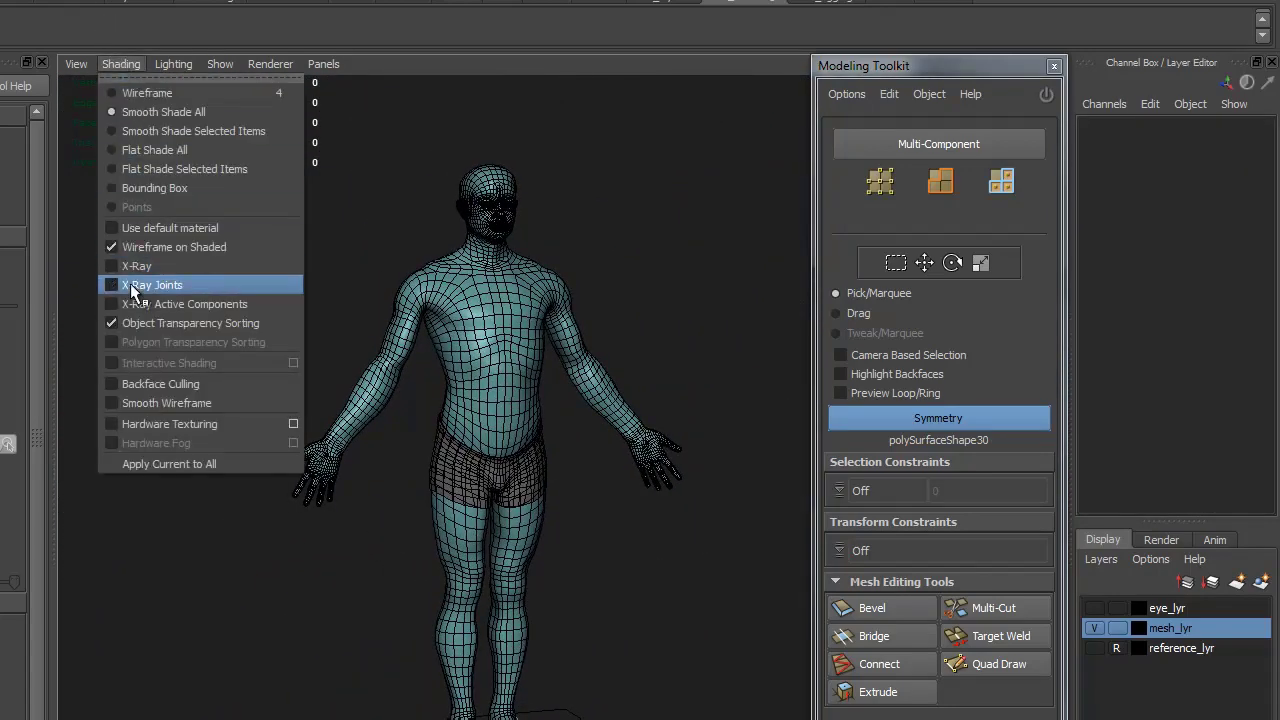
left_click(160, 247)
scroll(378, 605, "down", 3)
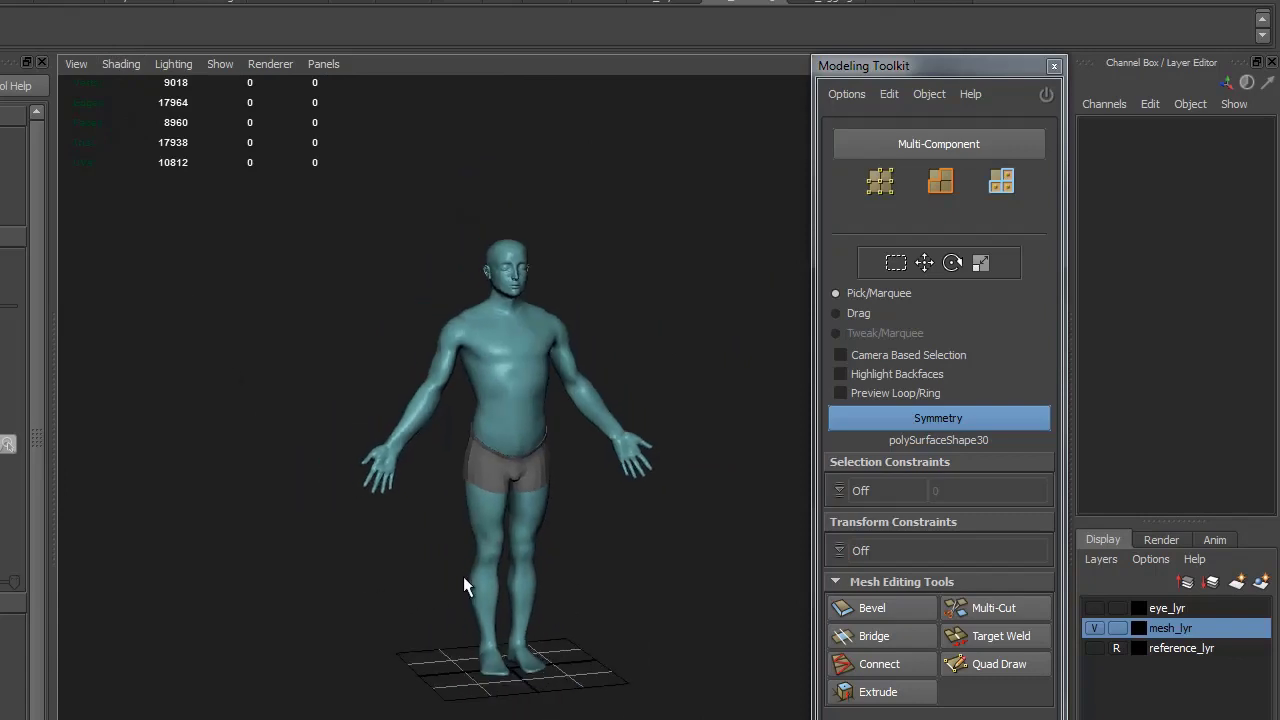
- Inspect the figure from behind, reselect the shorts, and view the crotch from below
left_click(547, 470)
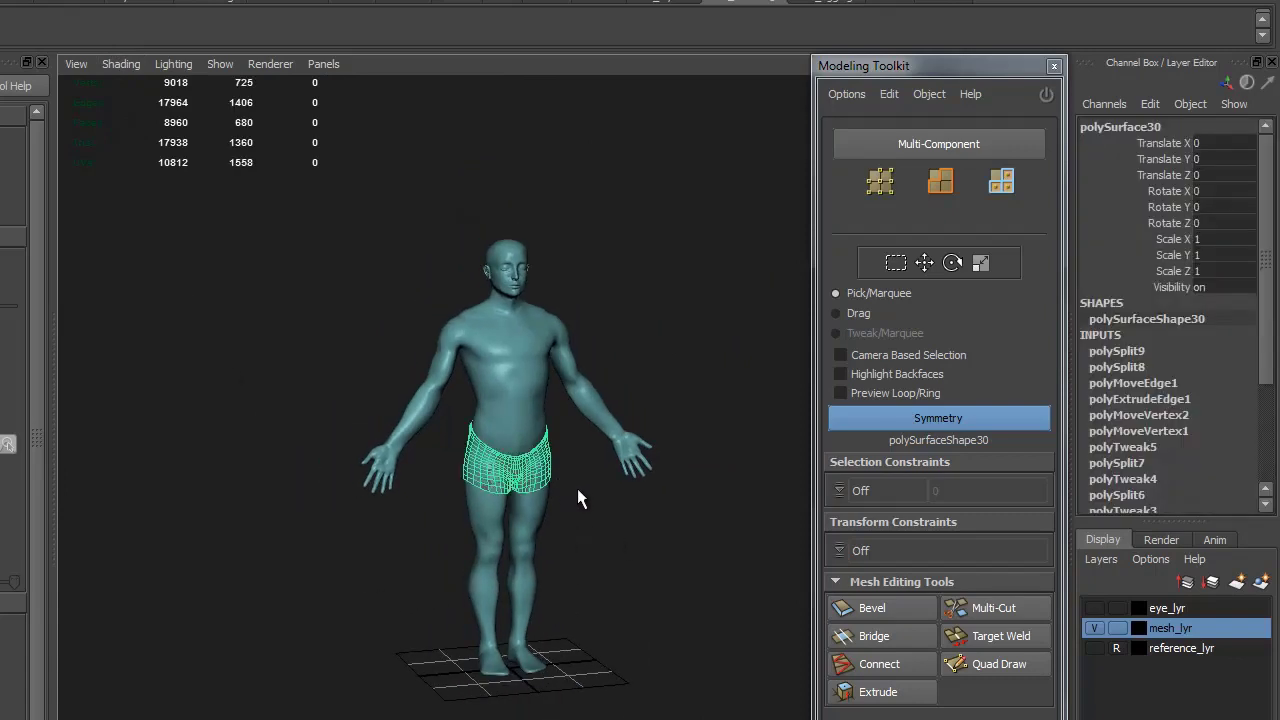
left_click(590, 535)
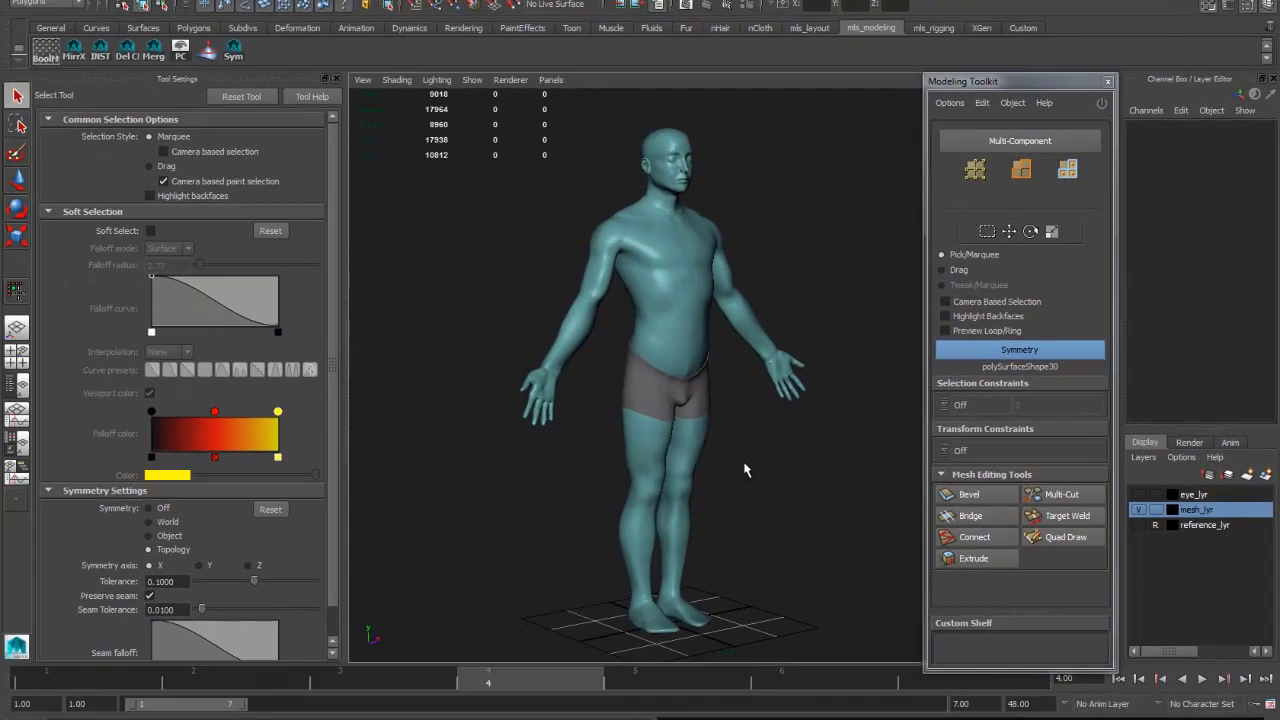
left_click_drag(737, 462, 681, 452, "alt")
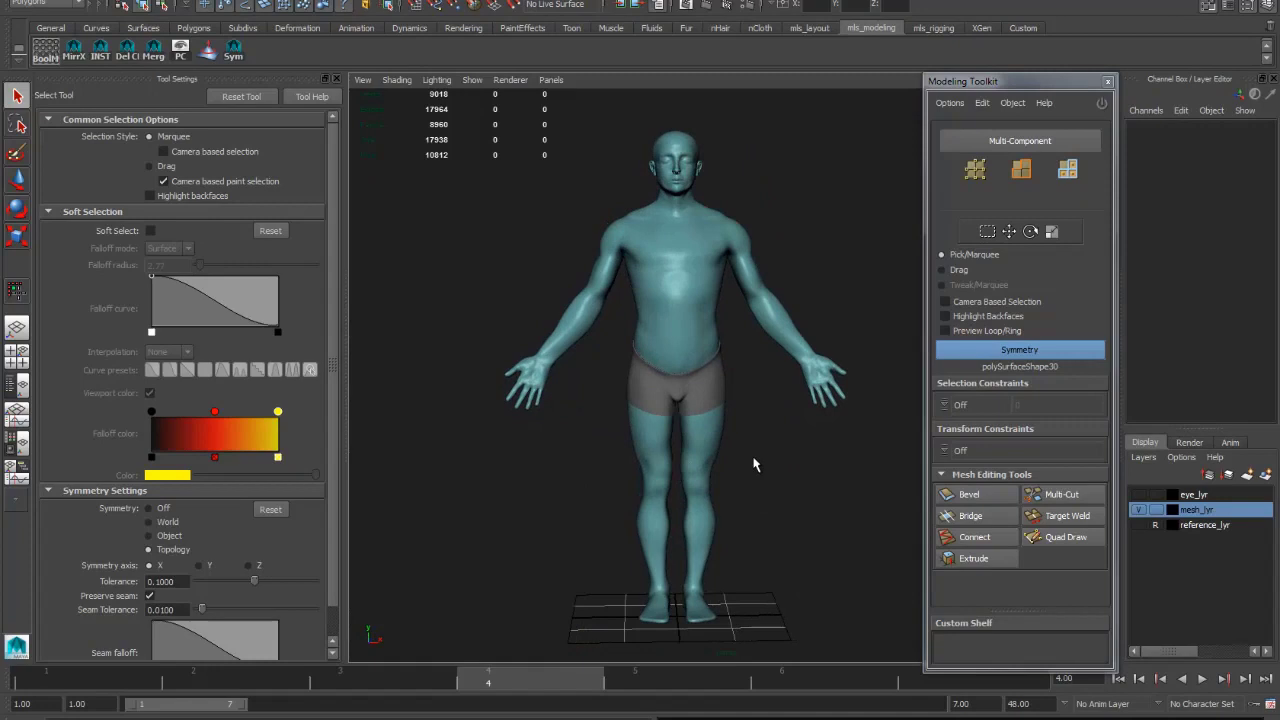
left_click_drag(645, 442, 680, 478, "alt")
scroll(784, 487, "up", 5)
left_click(678, 430)
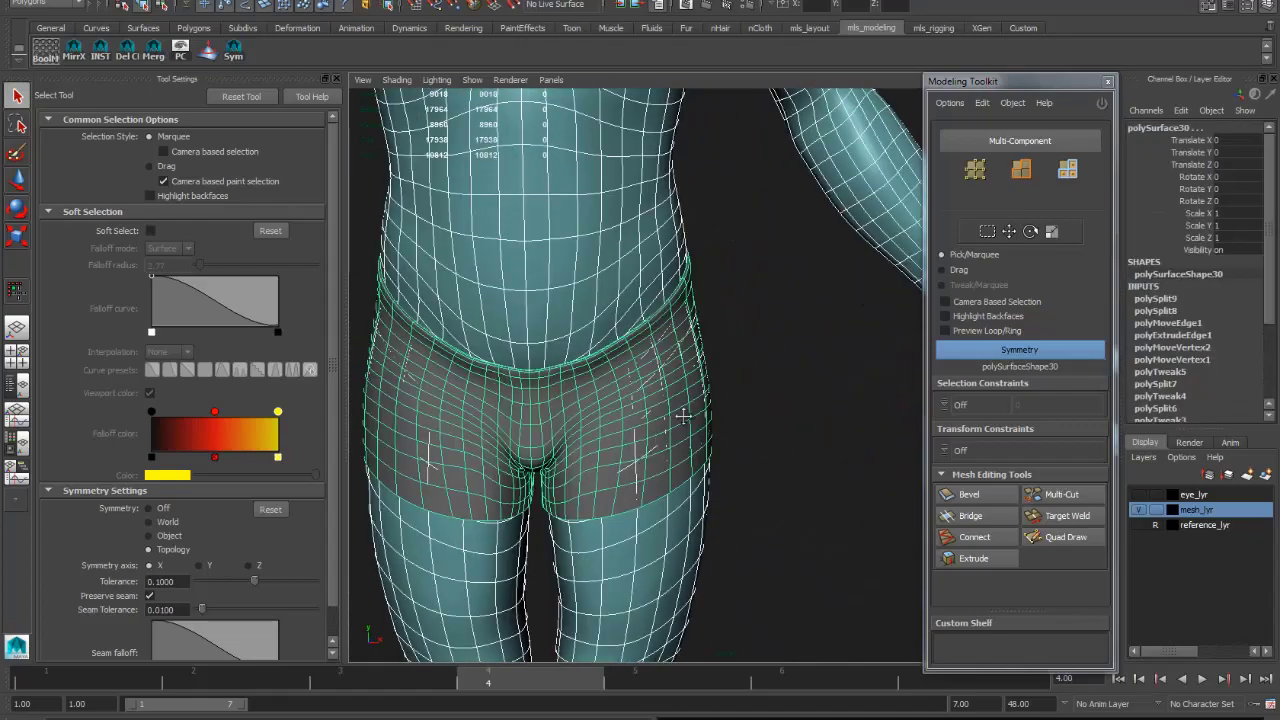
scroll(737, 409, "up", 5)
left_click_drag(686, 384, 713, 292, "alt")
scroll(648, 494, "up", 4)
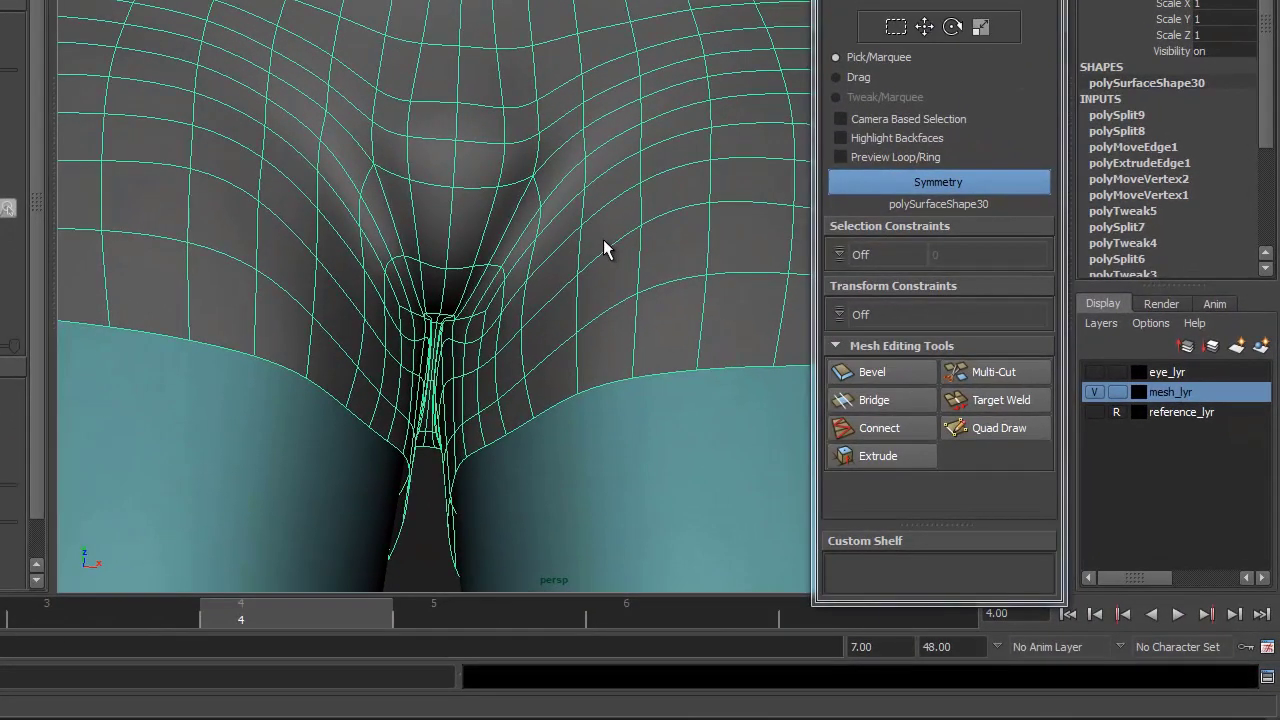
- Insert an edge loop through the shorts' crotch with Quad Draw's Ctrl-click
right_click_drag(764, 394, 690, 298, "shift")
key("ctrl")
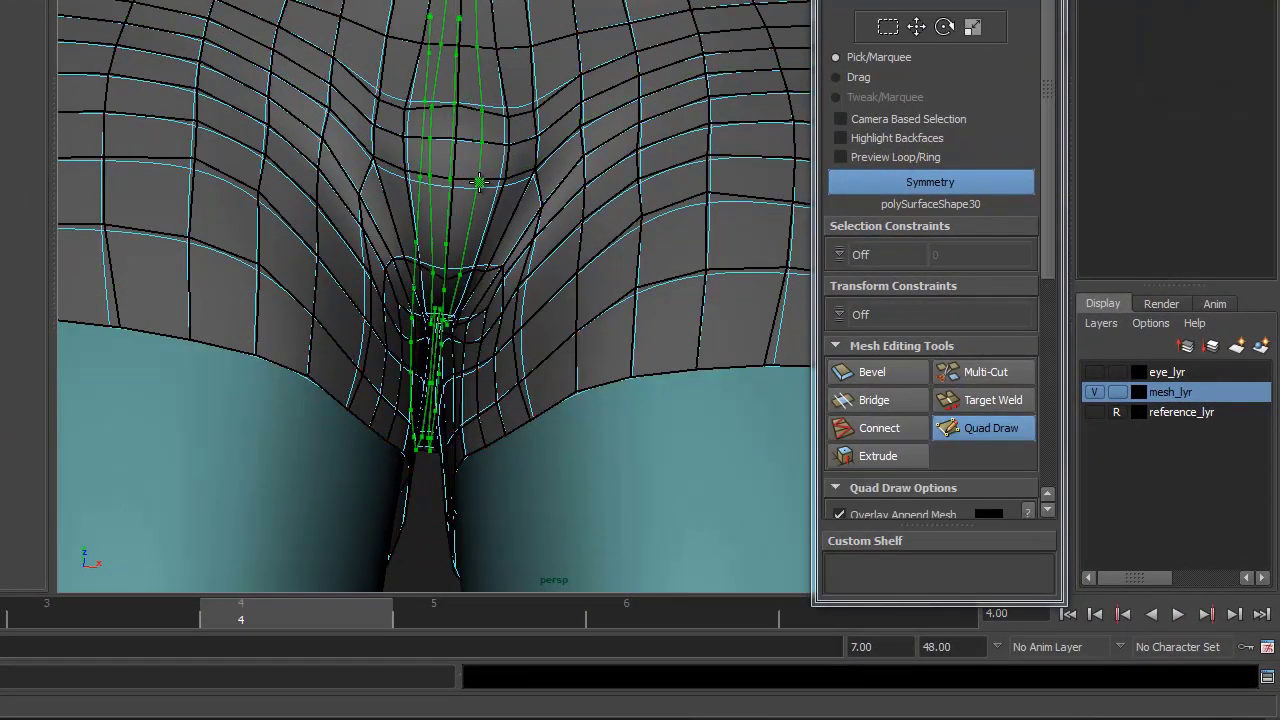
left_click(509, 180, "ctrl")
mouse_move(509, 180)
left_mouse_down("alt")
mouse_move(443, 120)
mouse_move(457, 266)
mouse_move(482, 305)
left_mouse_up("alt")
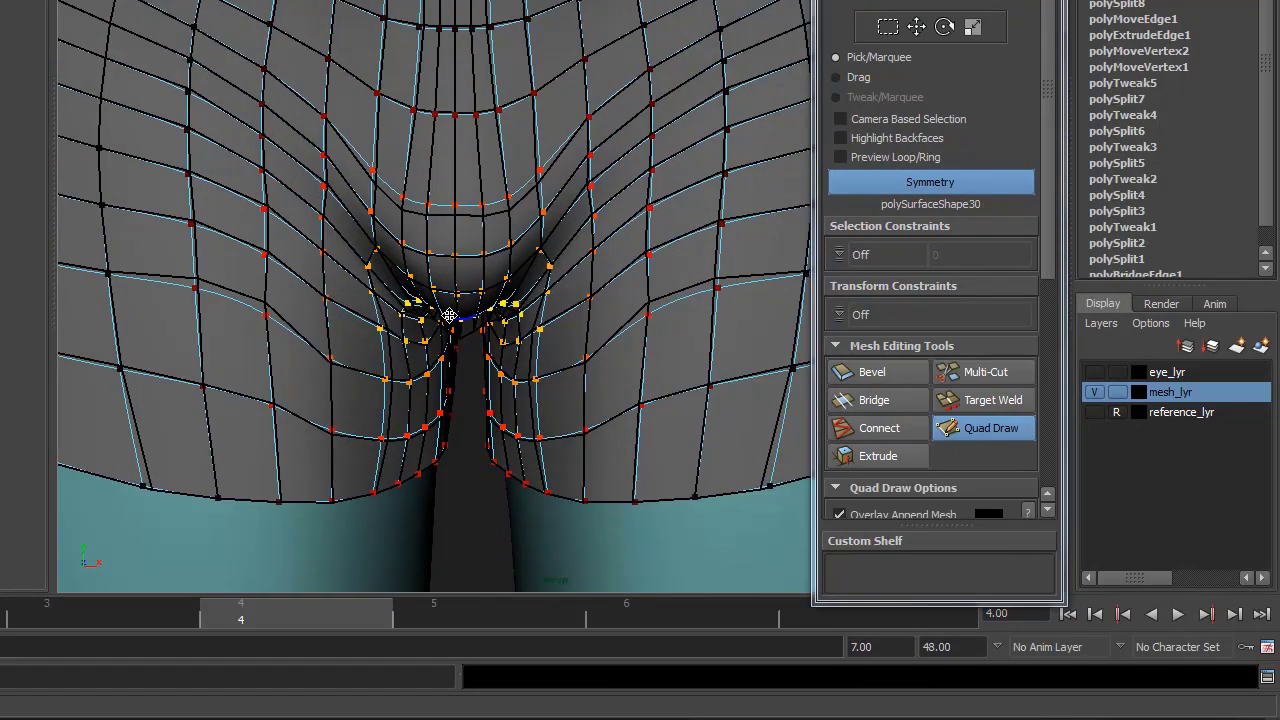
left_click_drag(454, 204, 446, 240, "alt")
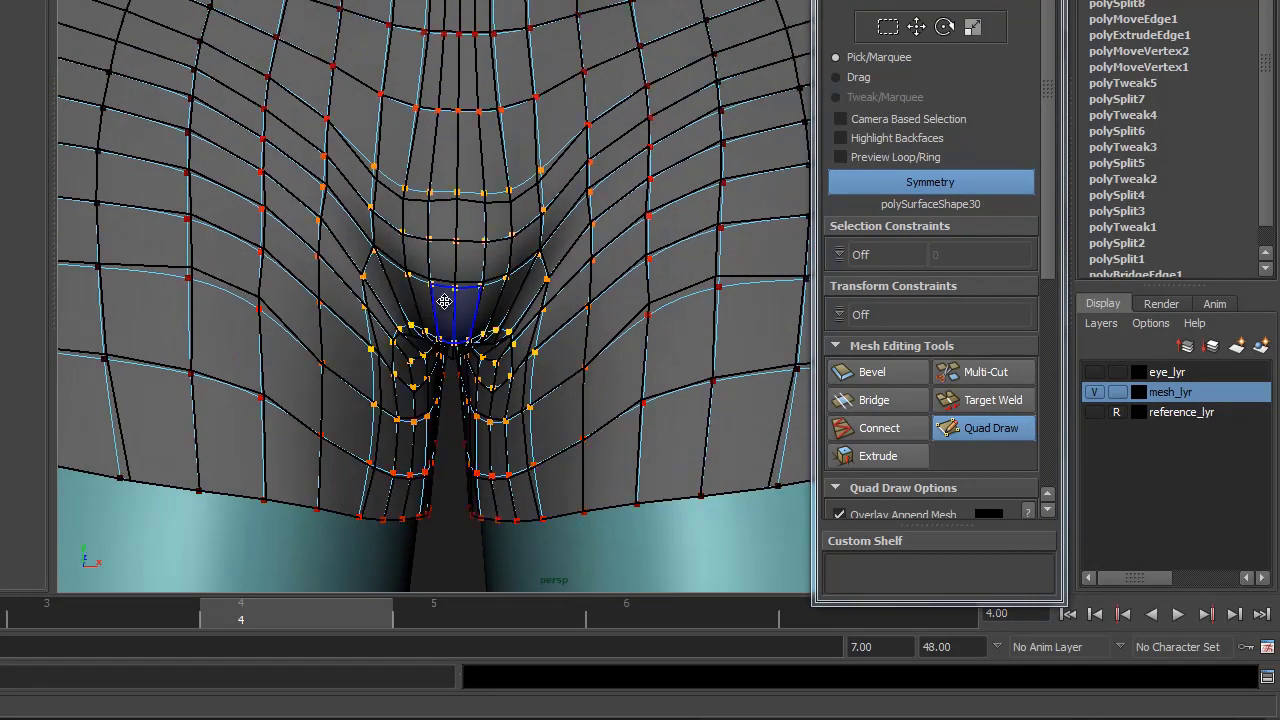
left_click_drag(444, 302, 437, 496, "alt")
left_click_drag(461, 372, 481, 334, "alt")
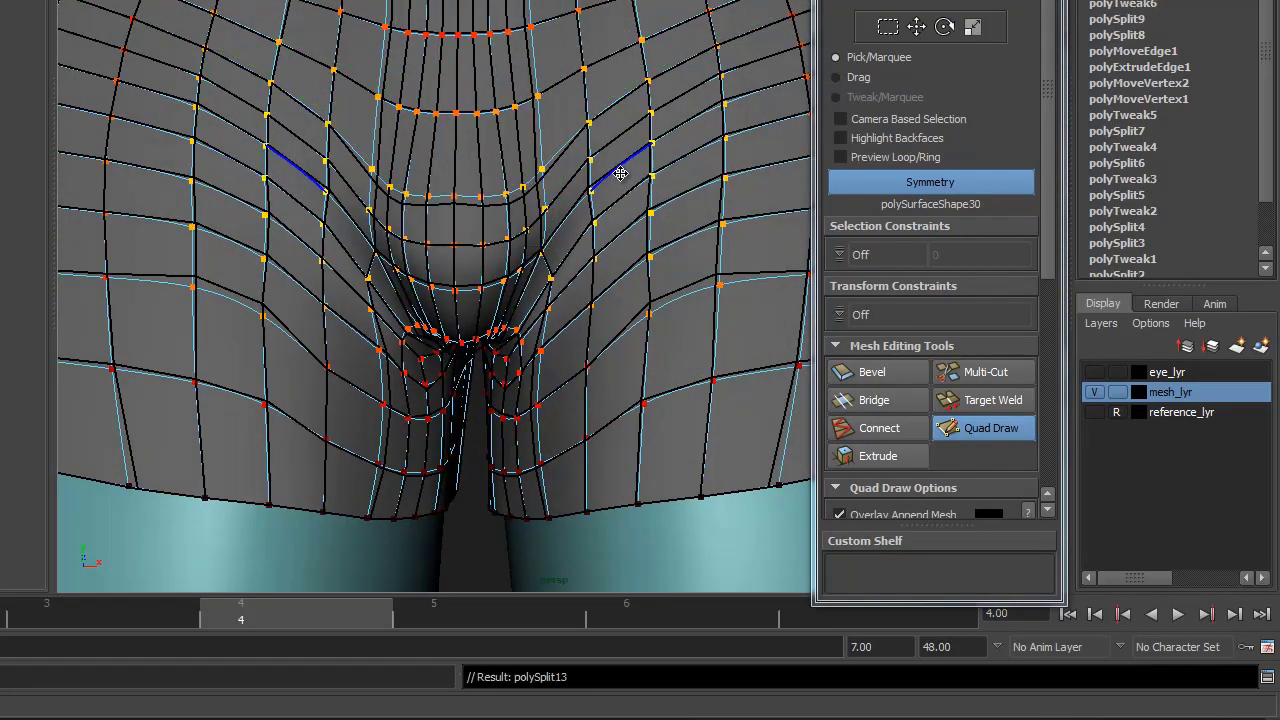
- Inspect the hips and back of the shorts after adding the new loops
key("F8")
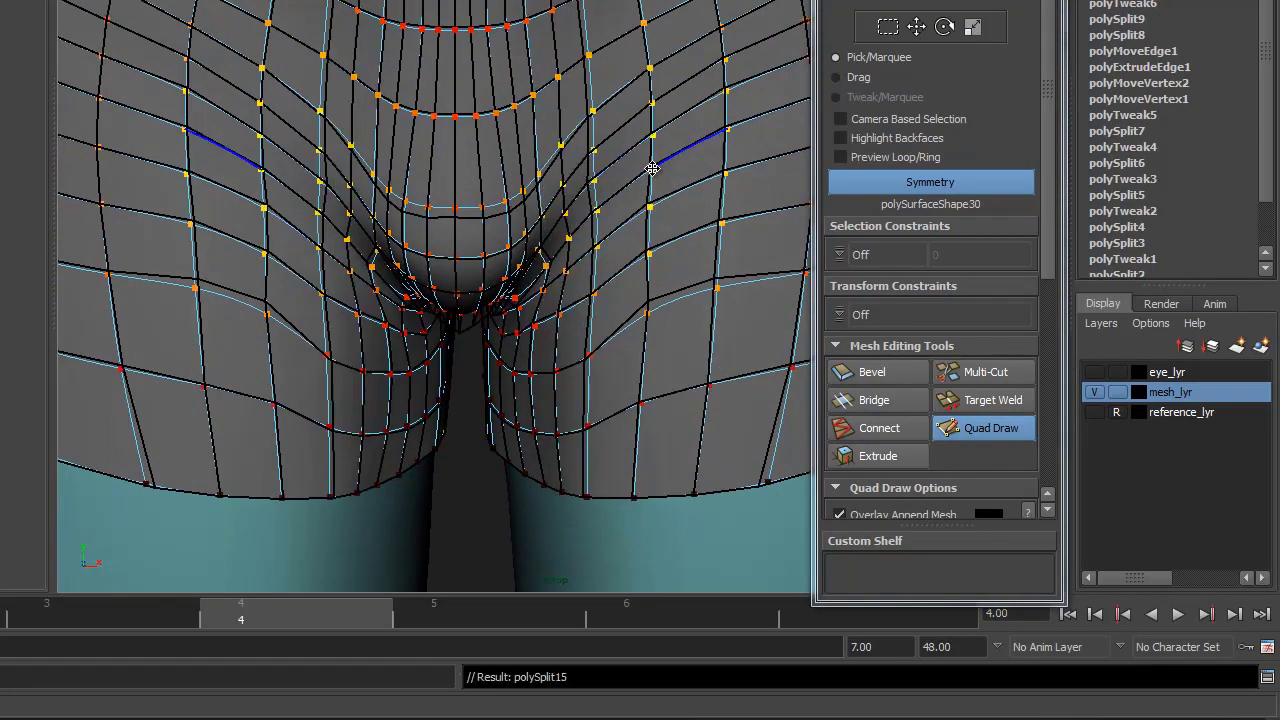
left_click_drag(652, 169, 494, 229, "alt")
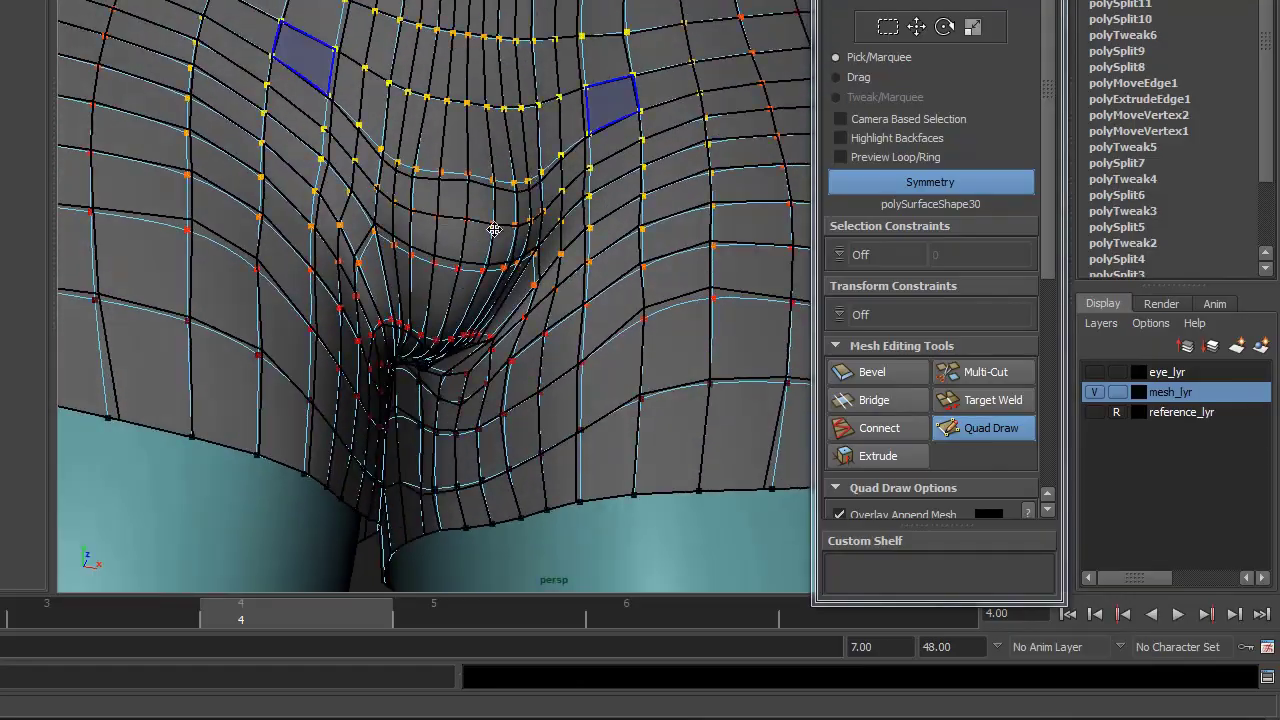
scroll(467, 295, "down", 10)
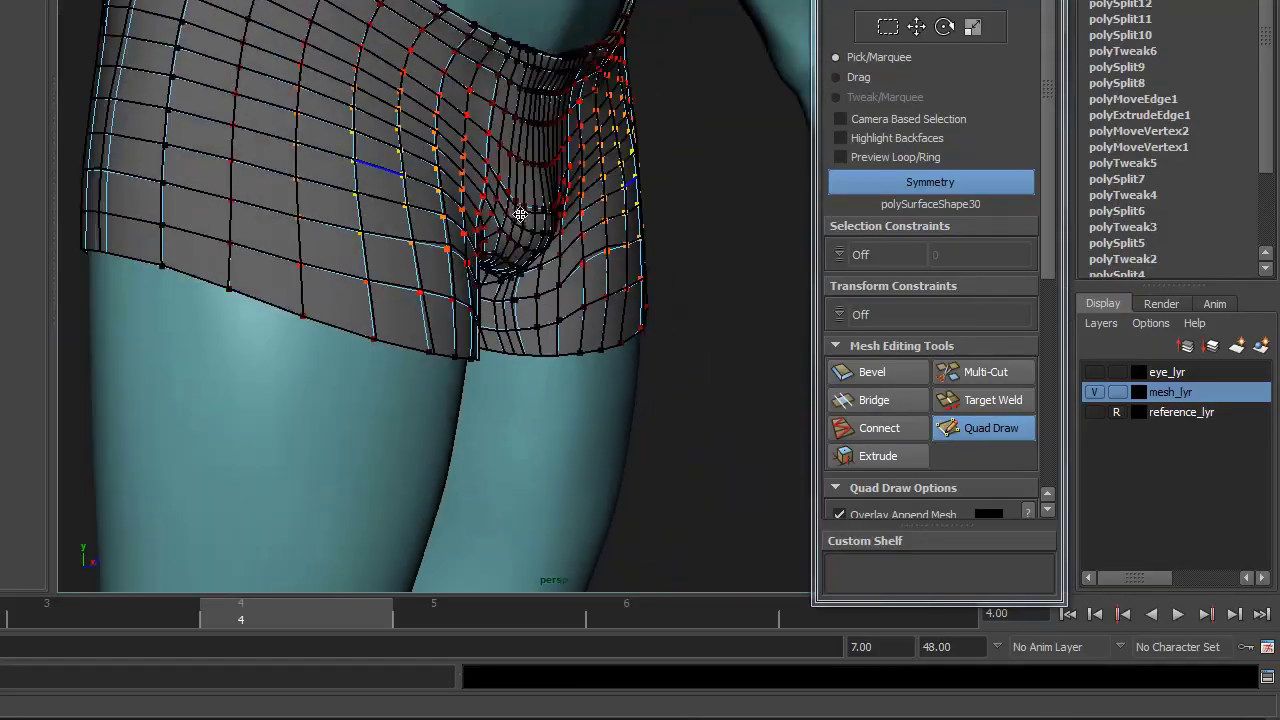
left_click_drag(535, 164, 680, 240, "alt")
scroll(627, 208, "down", 8)
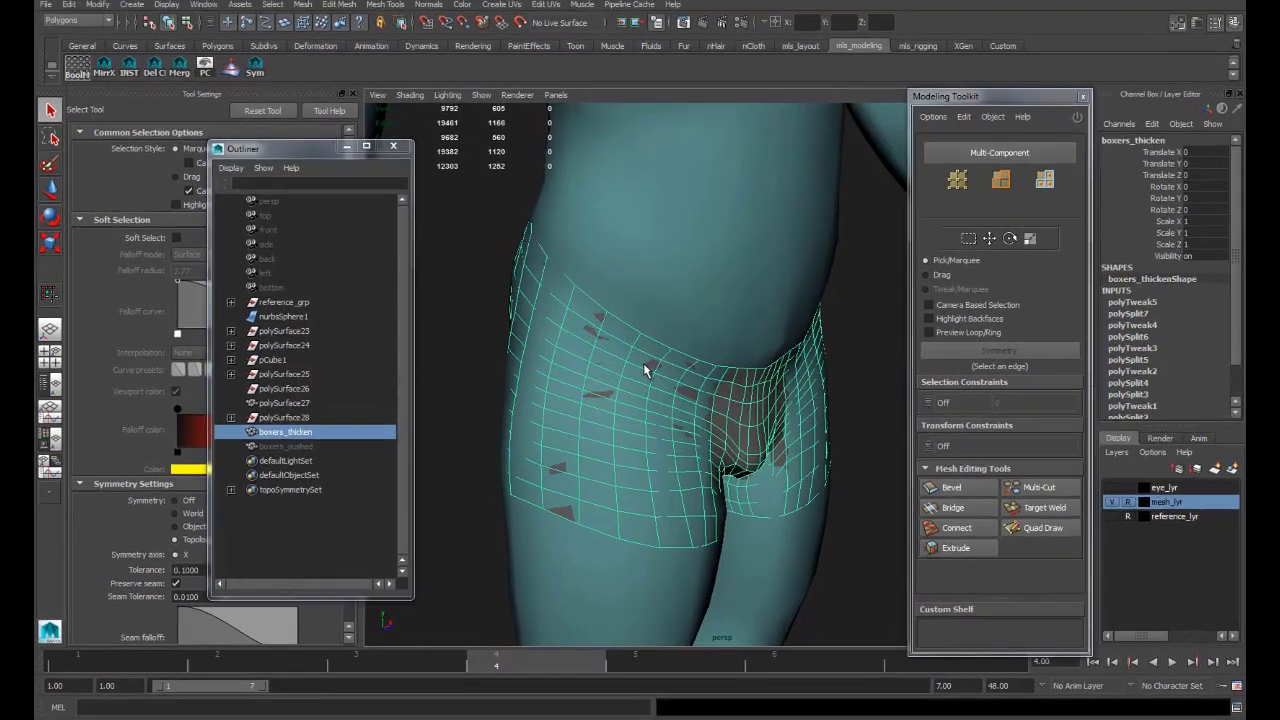
left_click_drag(645, 370, 756, 384, "alt")
left_click_drag(764, 324, 509, 277, "alt")
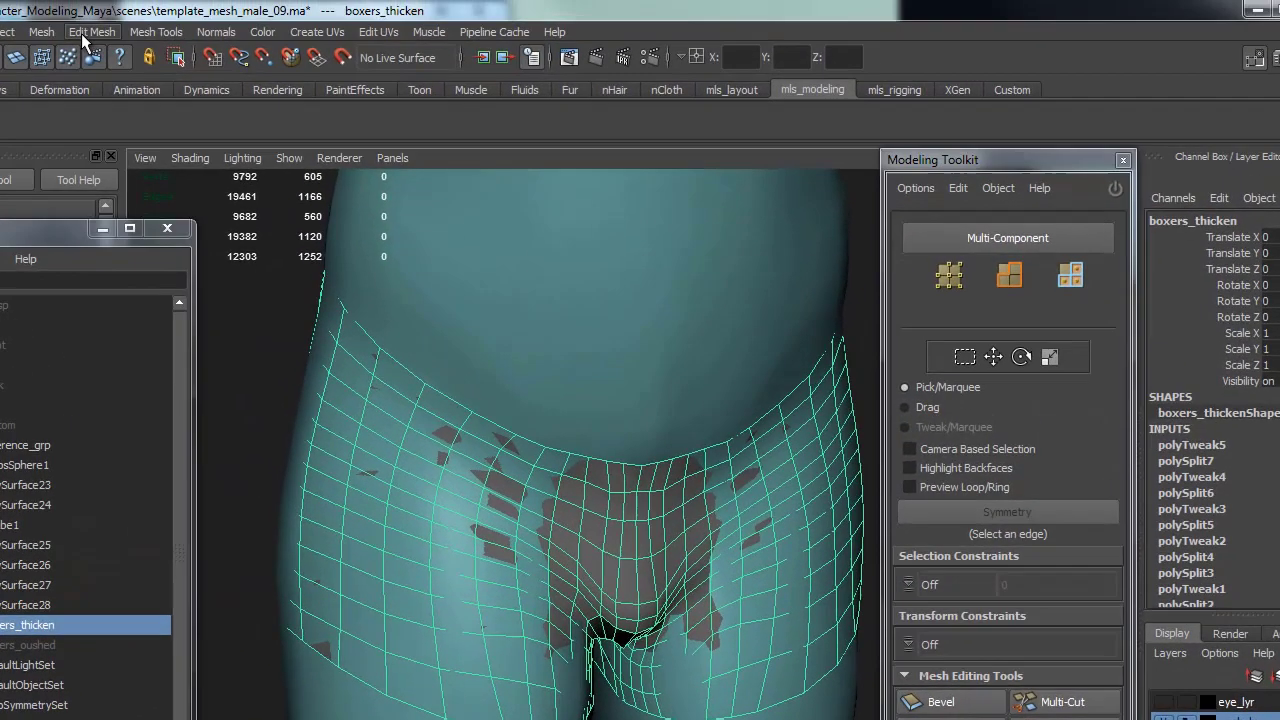
left_click(88, 32)
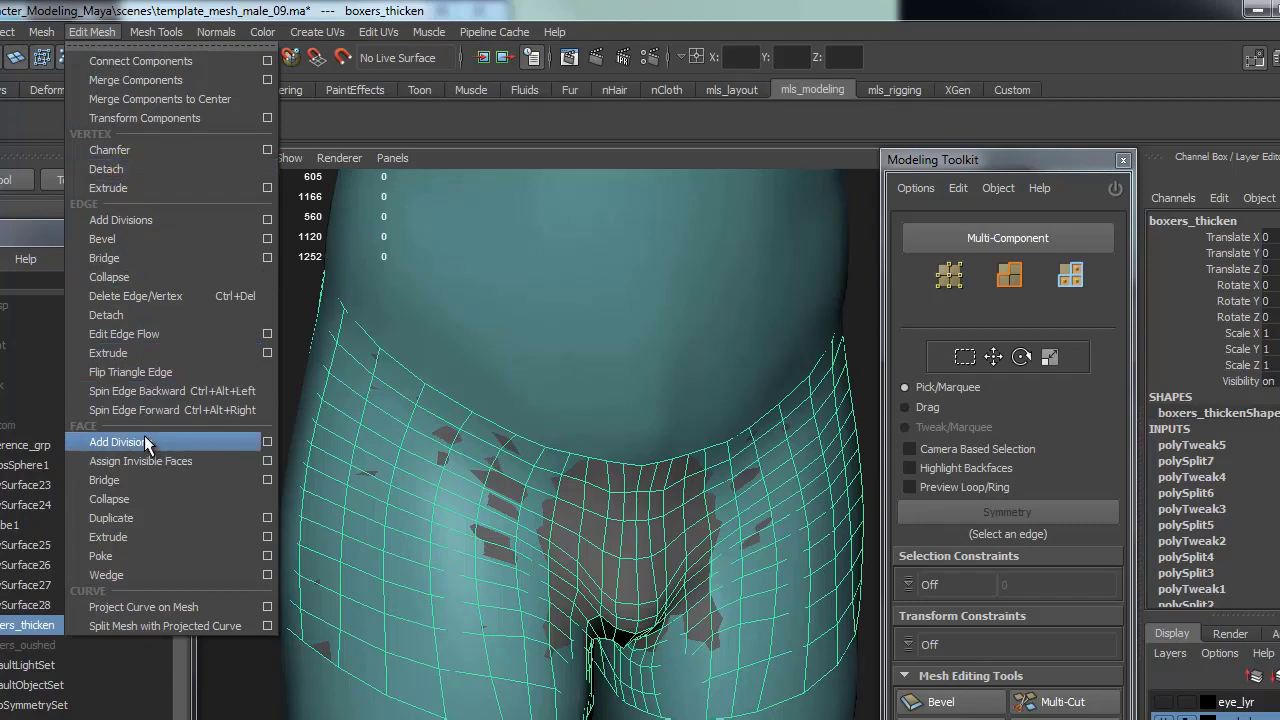
- Extrude all the shorts faces and push them outward to begin the shell's thickness
left_click(135, 535)
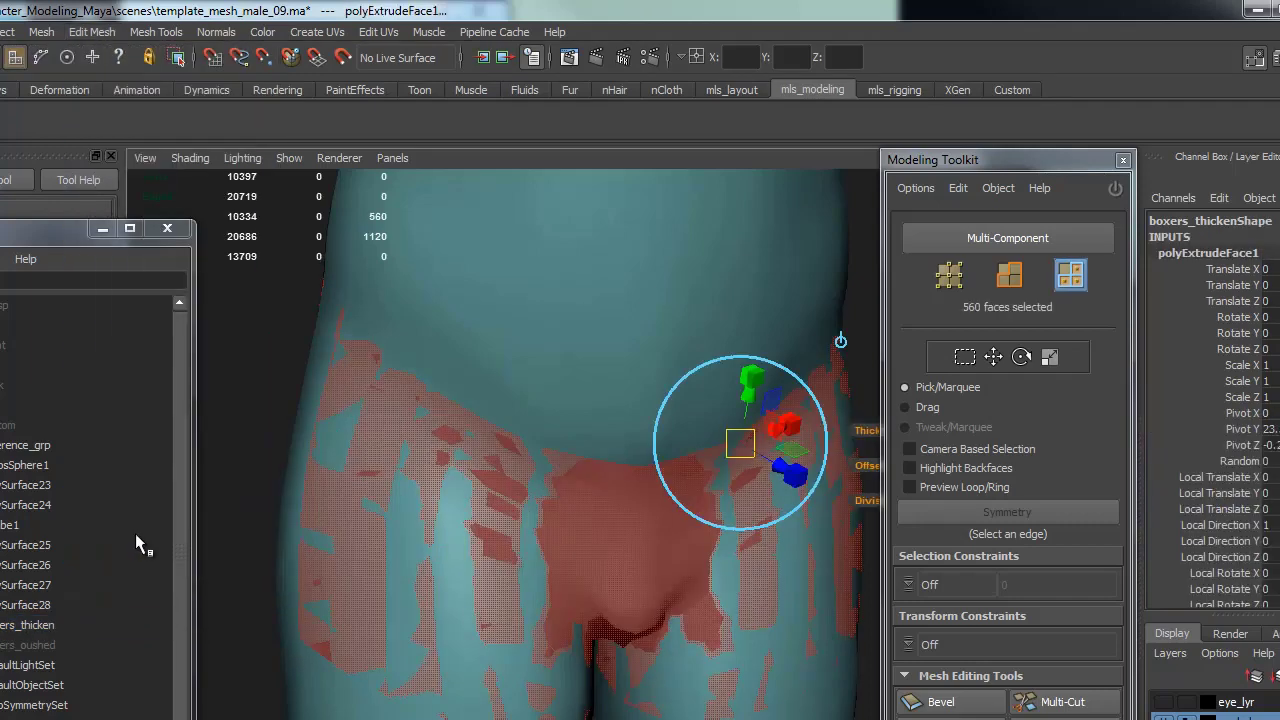
left_click_drag(710, 515, 638, 584, "alt")
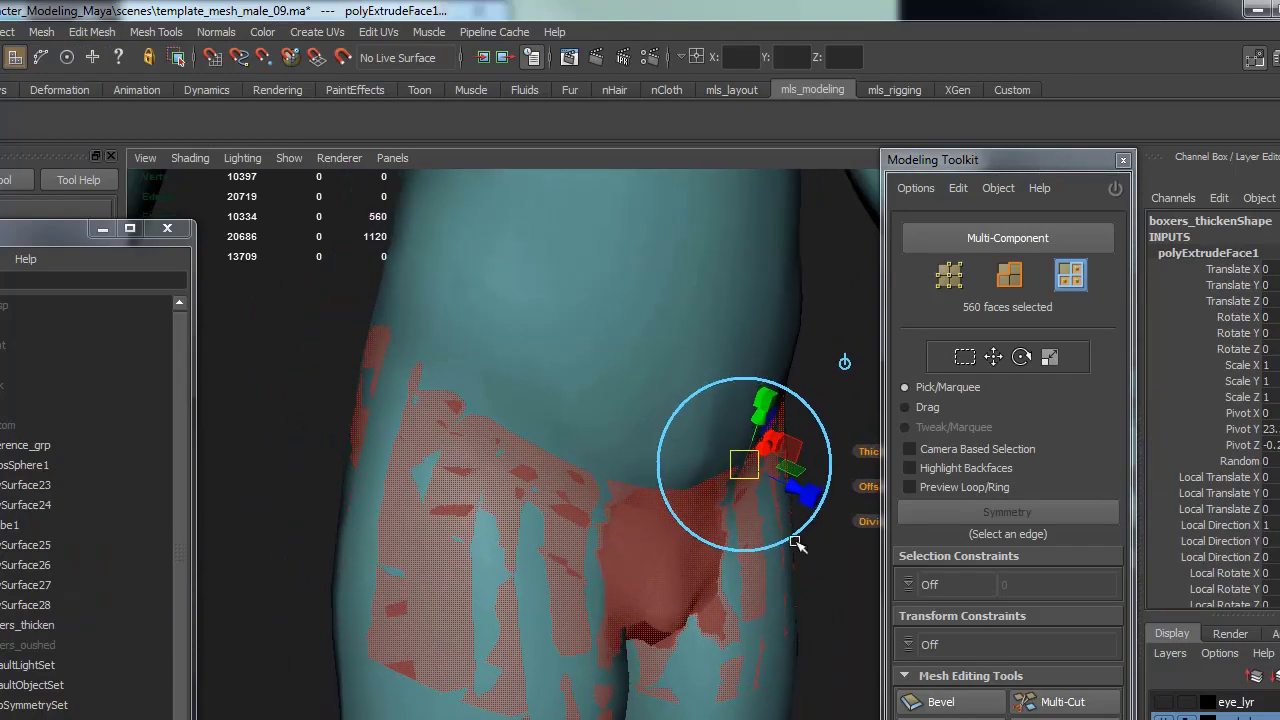
left_click_drag(797, 543, 681, 529, "alt")
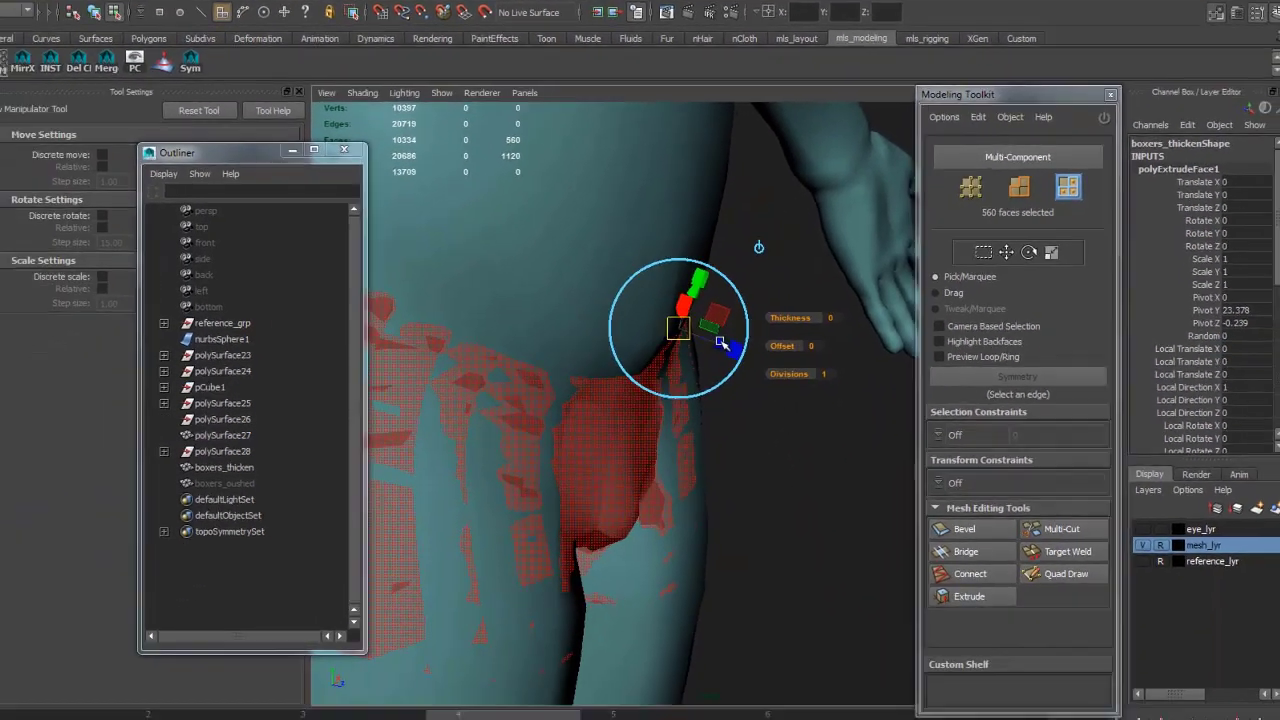
left_click_drag(630, 425, 637, 470)
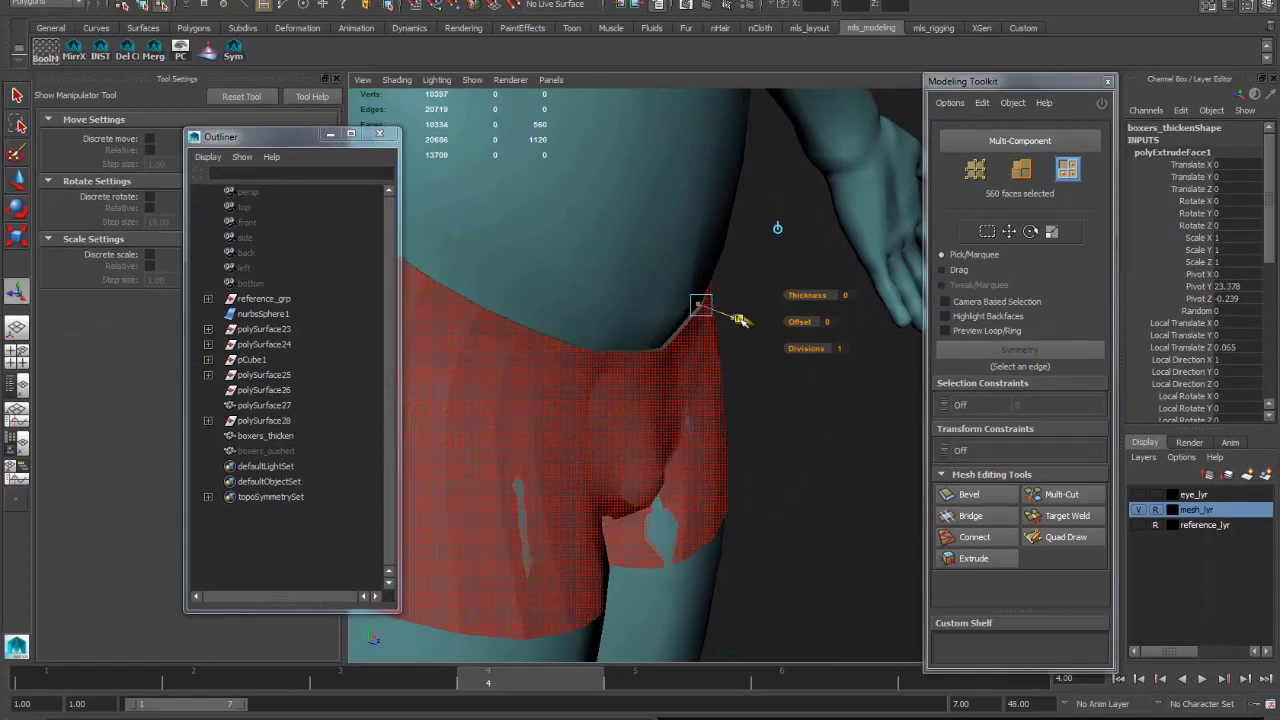
left_click_drag(760, 425, 677, 420, "alt")
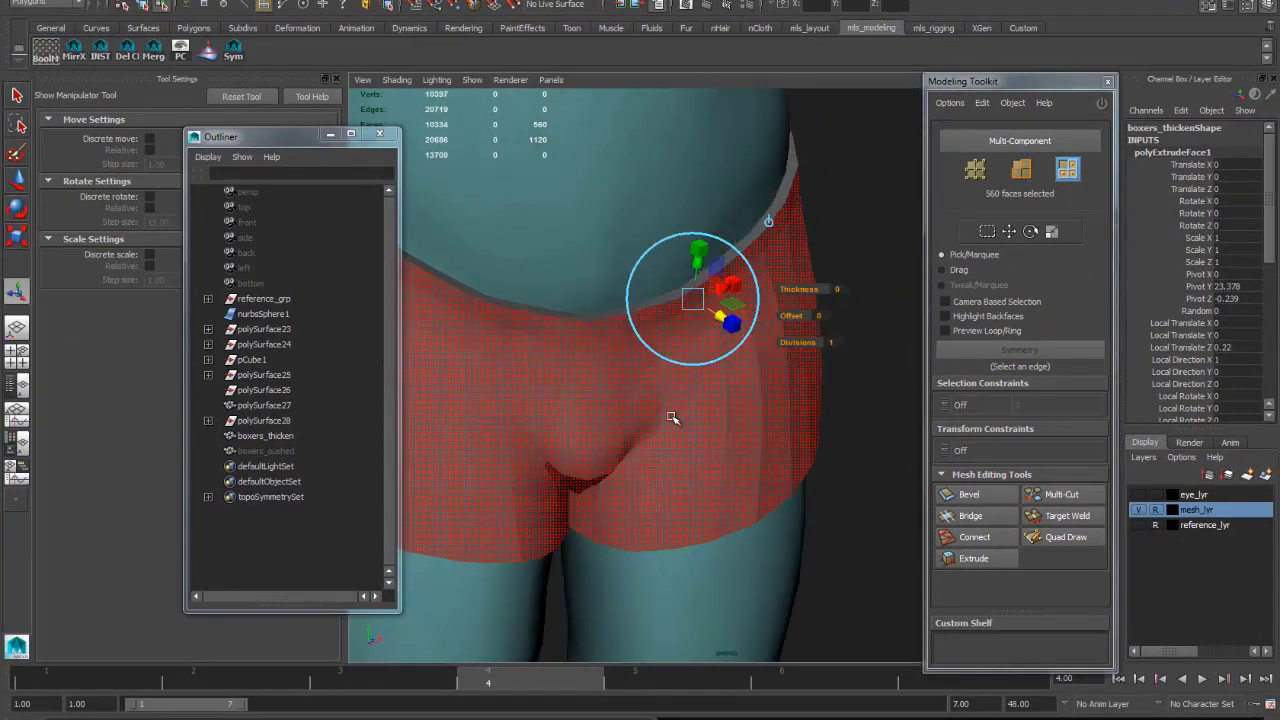
left_click_drag(809, 389, 748, 314, "alt")
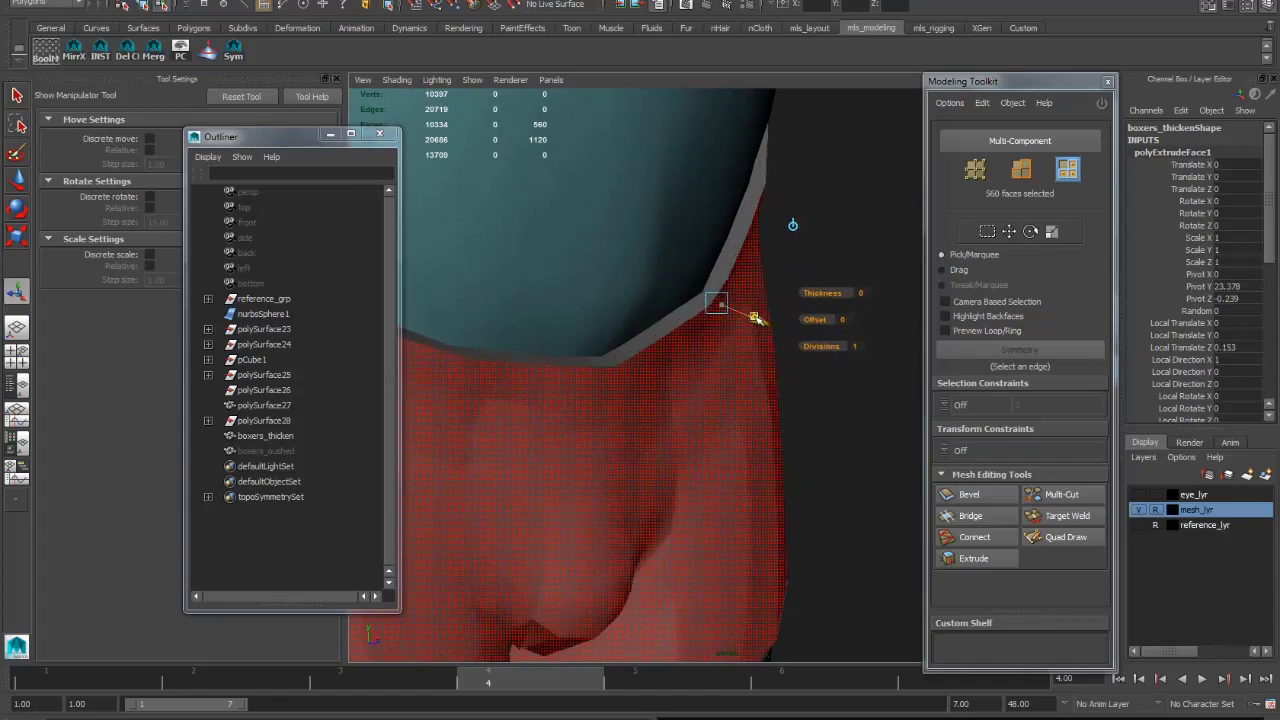
left_click_drag(748, 335, 800, 425, "alt")
- Reset the extrusion's Local Translate Z to 0 and drag Thickness to 0.51
scroll(1270, 250, "down", 6)
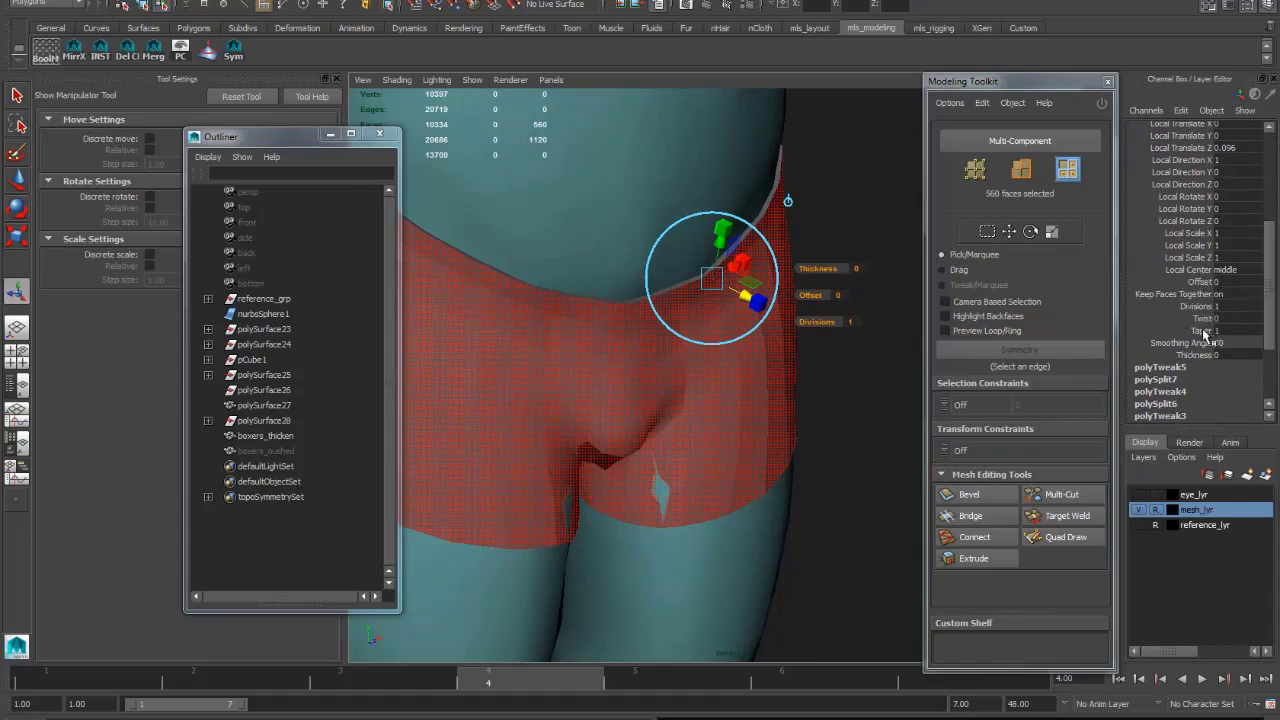
left_click(1195, 355)
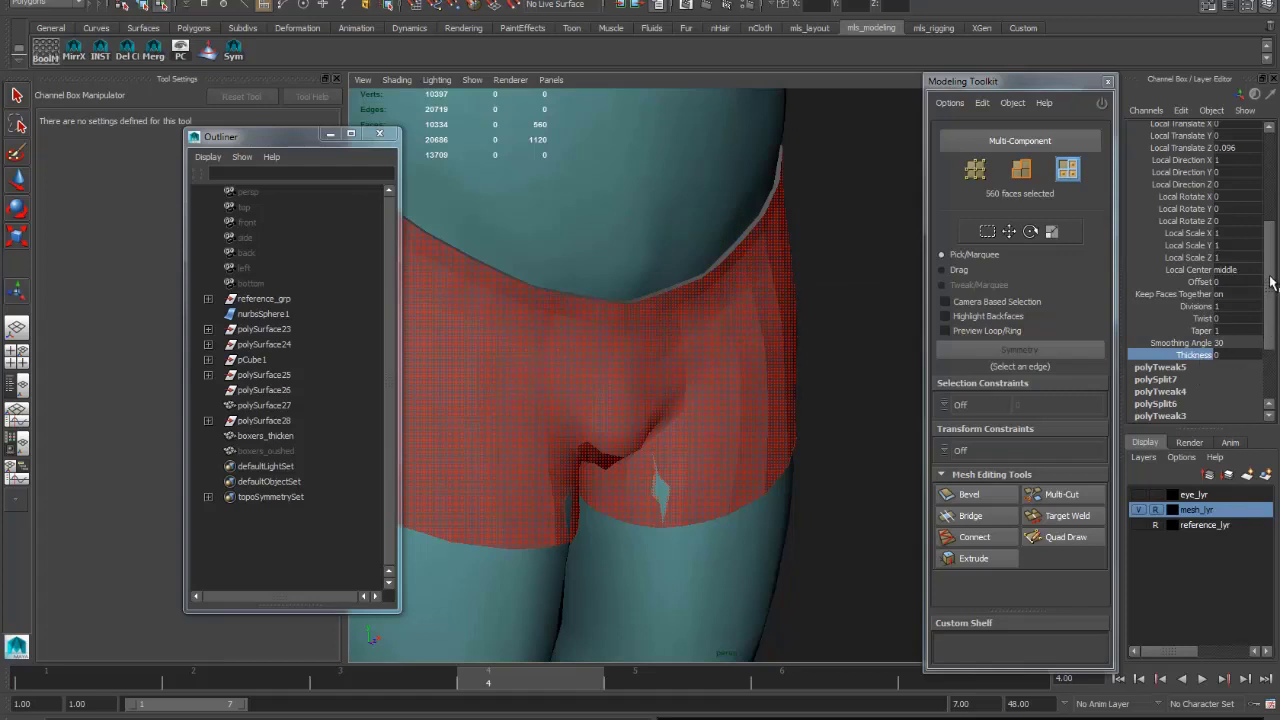
scroll(1272, 275, "up", 2)
left_click_drag(1195, 219, 1197, 226)
left_click(1222, 219)
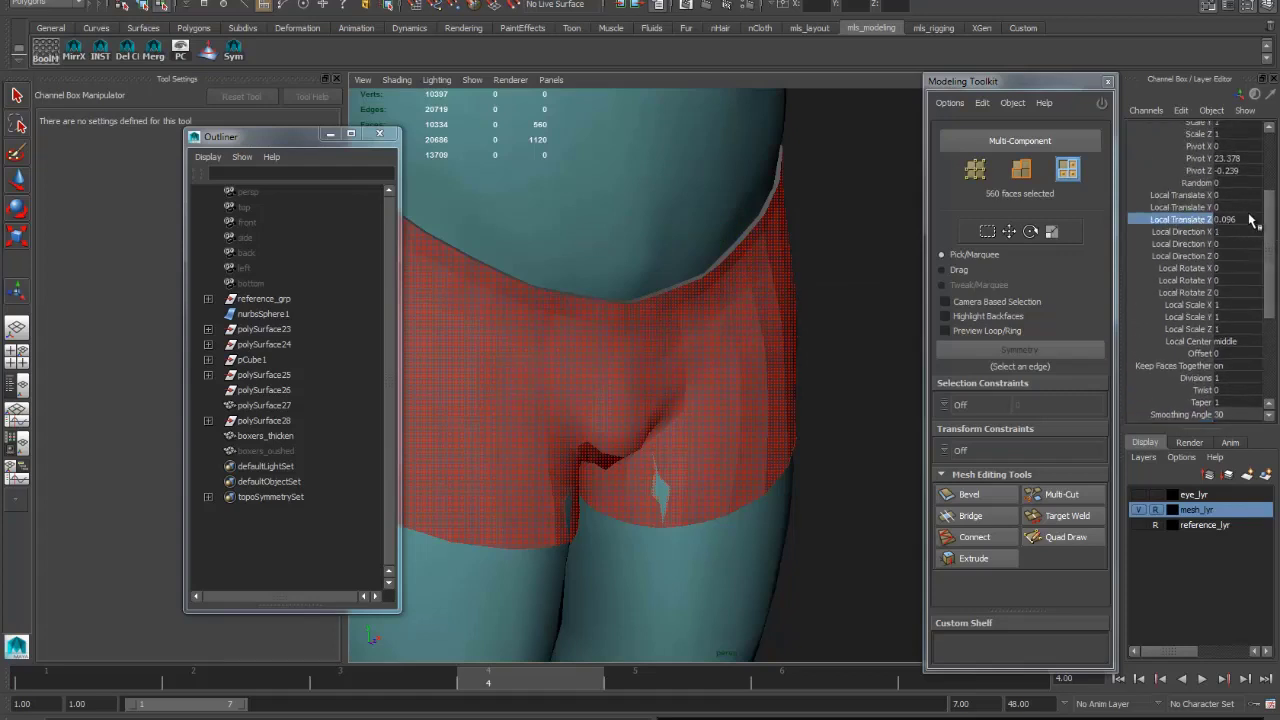
type("0")
key("Return")
mouse_move(1213, 414)
left_mouse_down()
mouse_move(1207, 428)
mouse_move(1209, 417)
left_mouse_up()
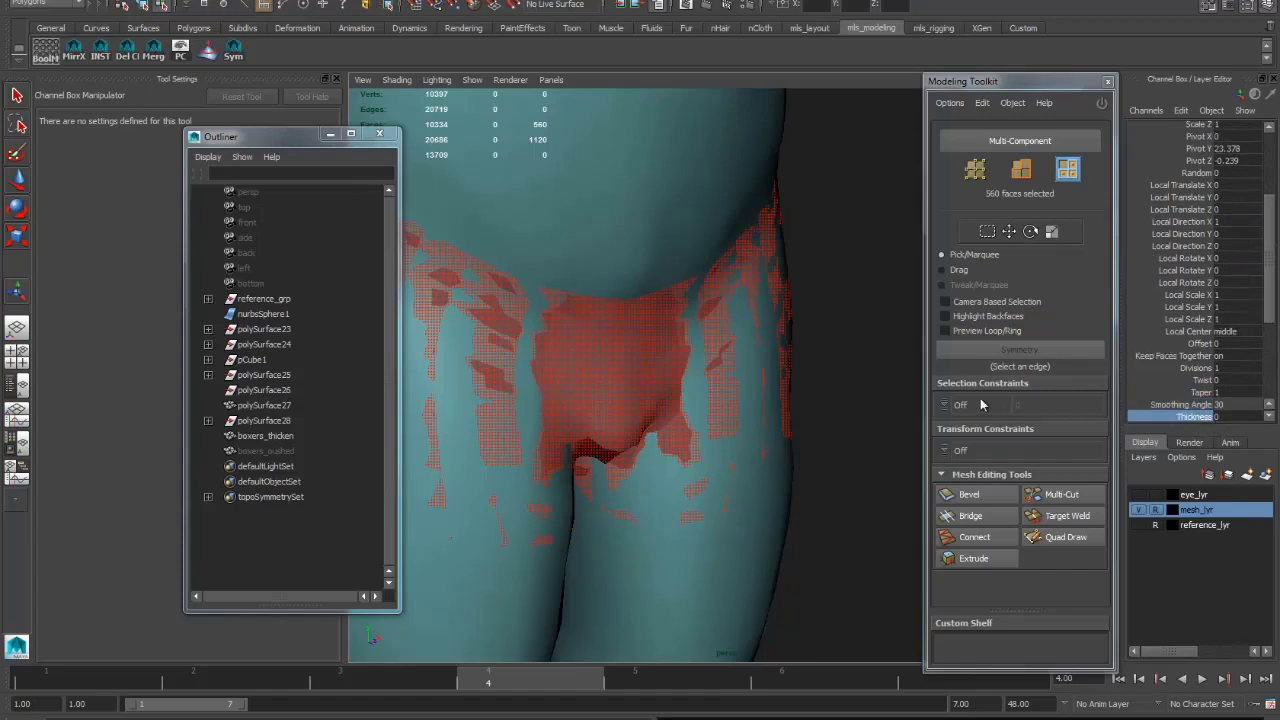
left_click(1254, 95)
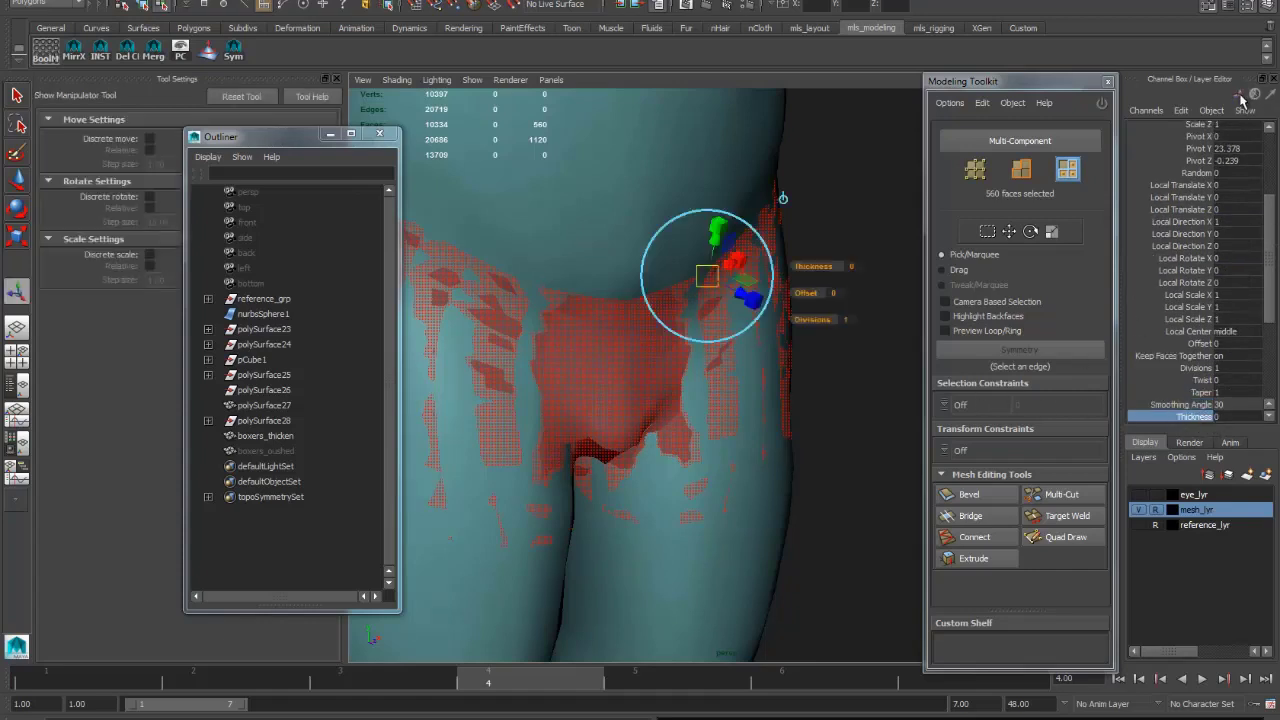
left_click(1242, 96)
mouse_move(832, 367)
middle_mouse_down()
mouse_move(863, 363)
mouse_move(852, 374)
middle_mouse_up()
- Offset the extruded shell to Local Translate Z 0.07 and clear the face selection
left_click_drag(836, 448, 666, 380, "alt")
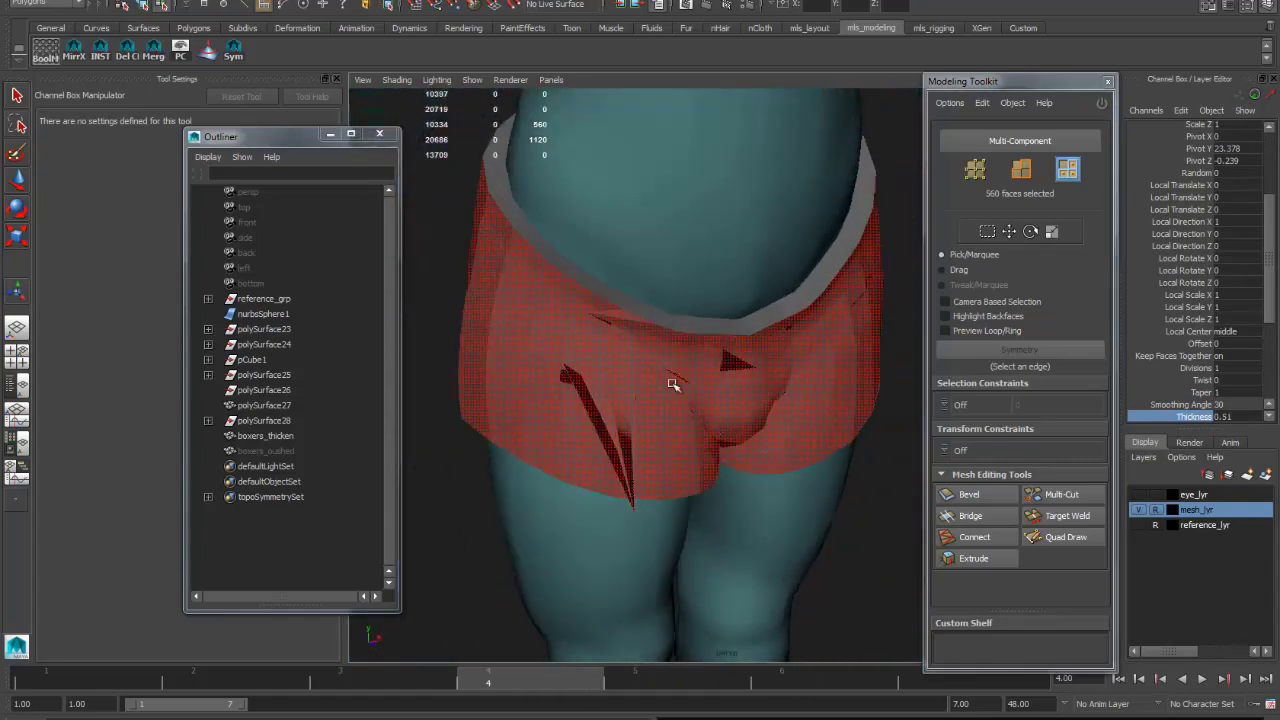
left_click_drag(666, 451, 789, 429, "alt")
middle_click_drag(768, 429, 848, 424)
left_click_drag(848, 424, 670, 430, "alt")
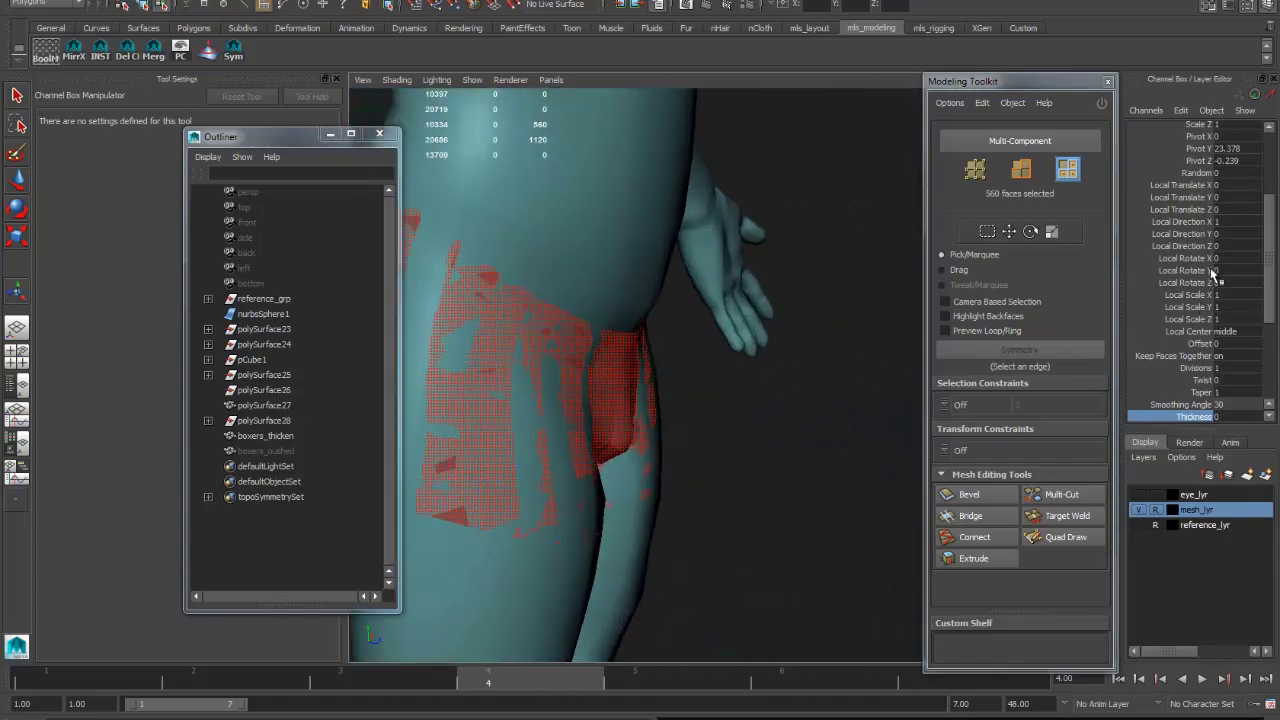
left_click(1183, 210)
middle_click_drag(756, 434, 766, 437)
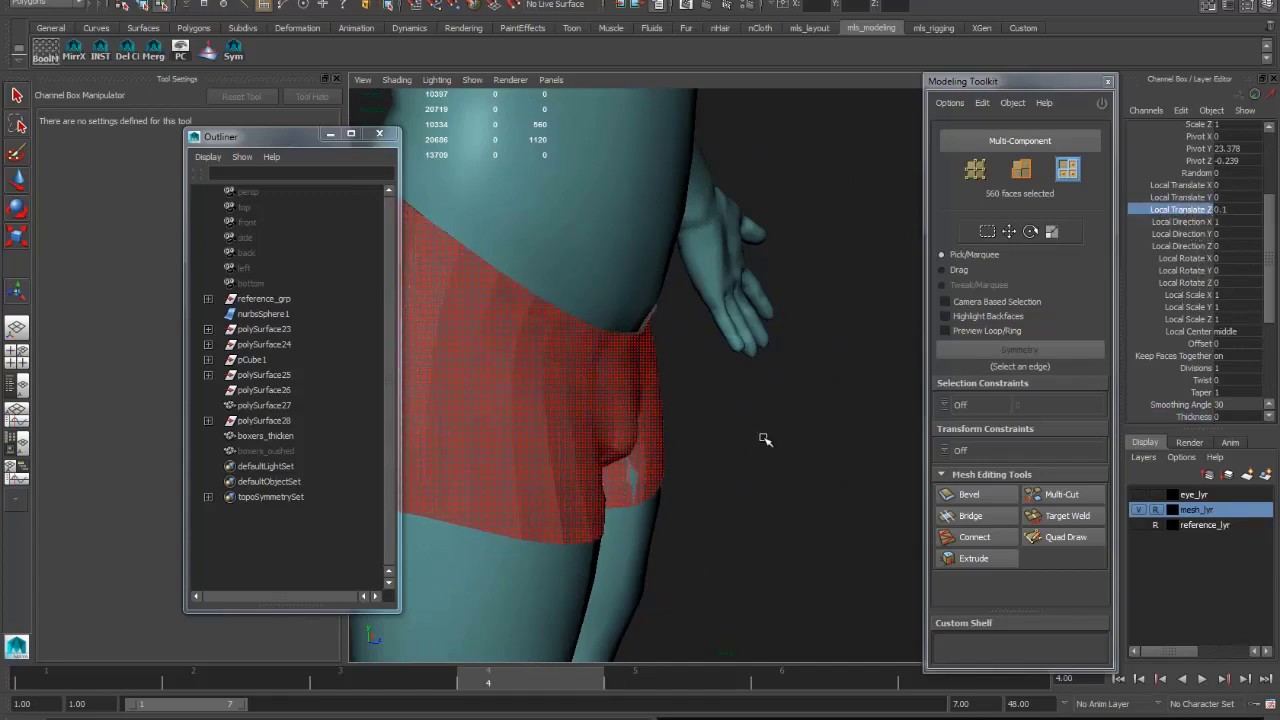
scroll(766, 437, "up", 5)
left_click_drag(768, 321, 849, 383, "alt")
middle_click_drag(849, 383, 860, 380)
left_click_drag(860, 380, 826, 403, "alt")
scroll(766, 446, "up", 2)
key("q")
left_click(880, 356)
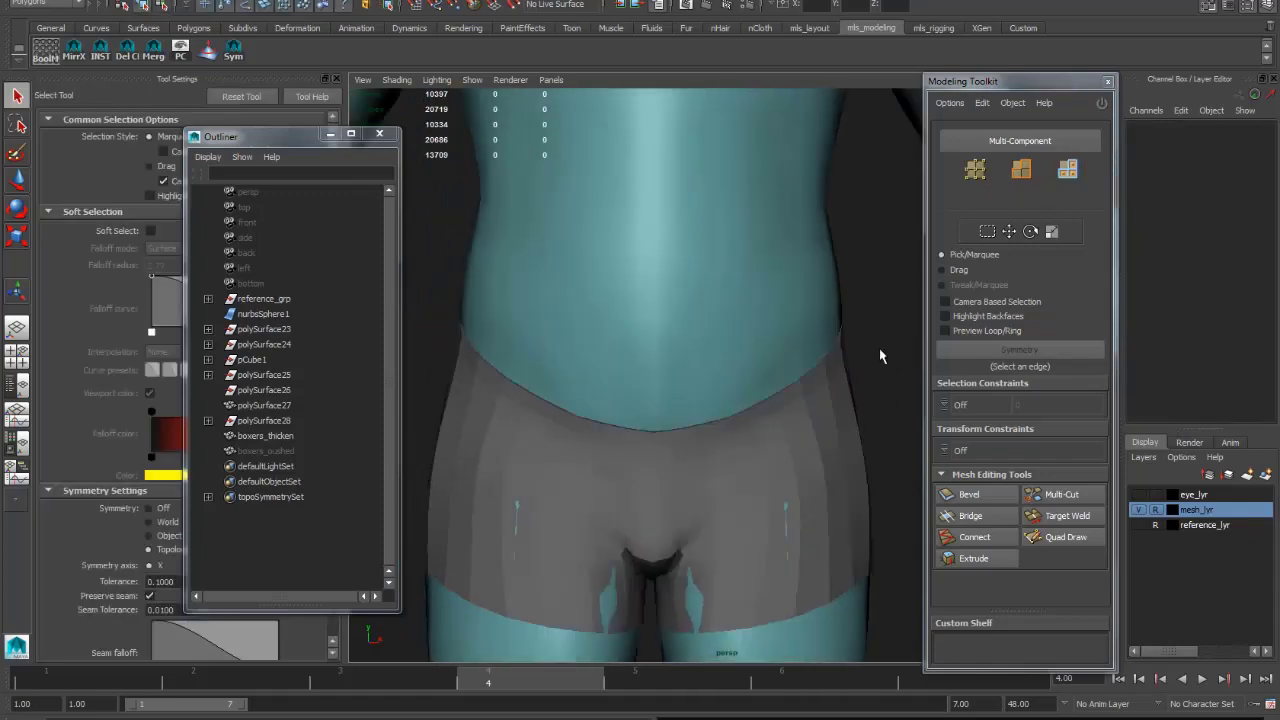
- Select a waistband edge loop on the boxers and delete it
scroll(880, 356, "down", 3)
left_click_drag(880, 356, 832, 435, "alt")
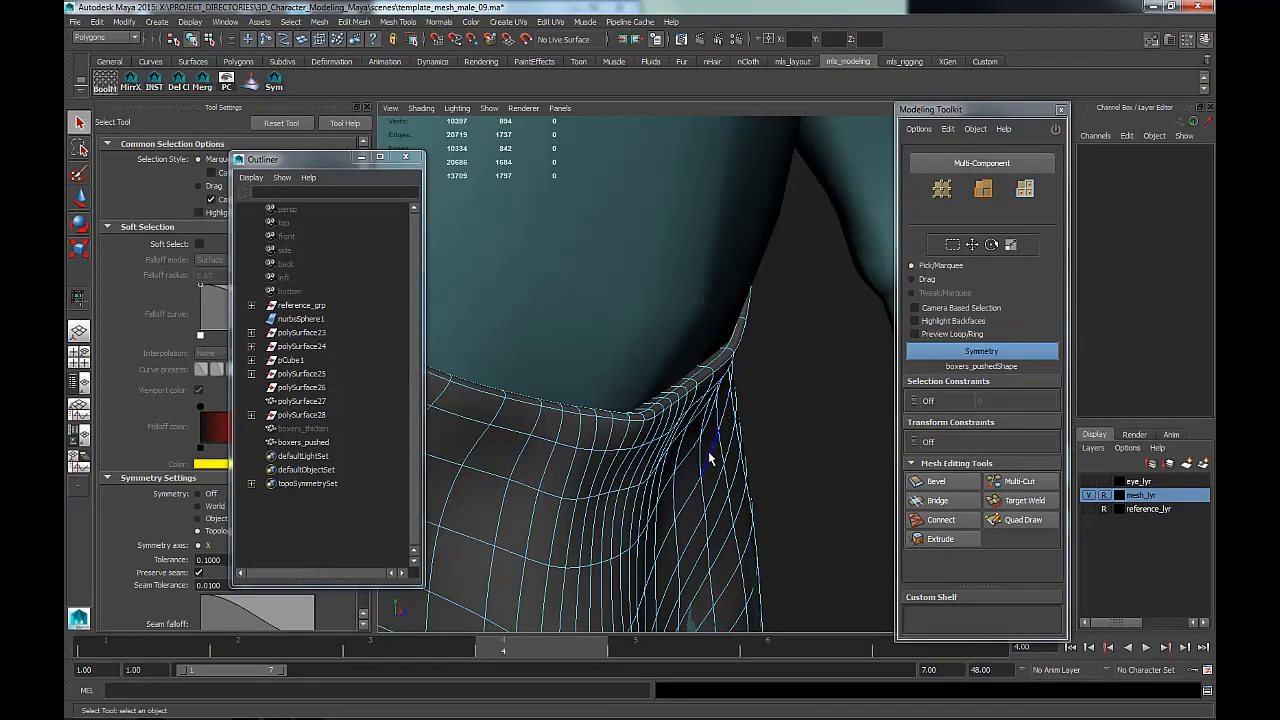
left_click_drag(709, 459, 716, 385, "alt")
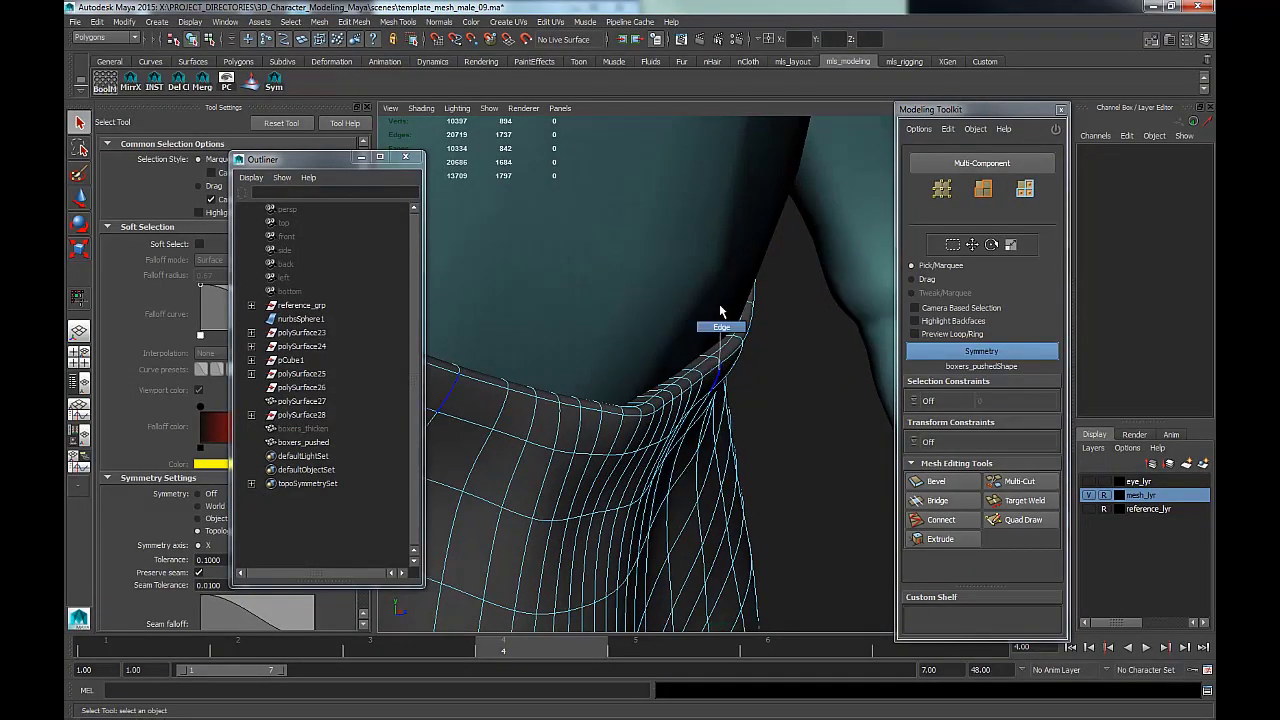
double_click(722, 370)
scroll(722, 370, "down", 5)
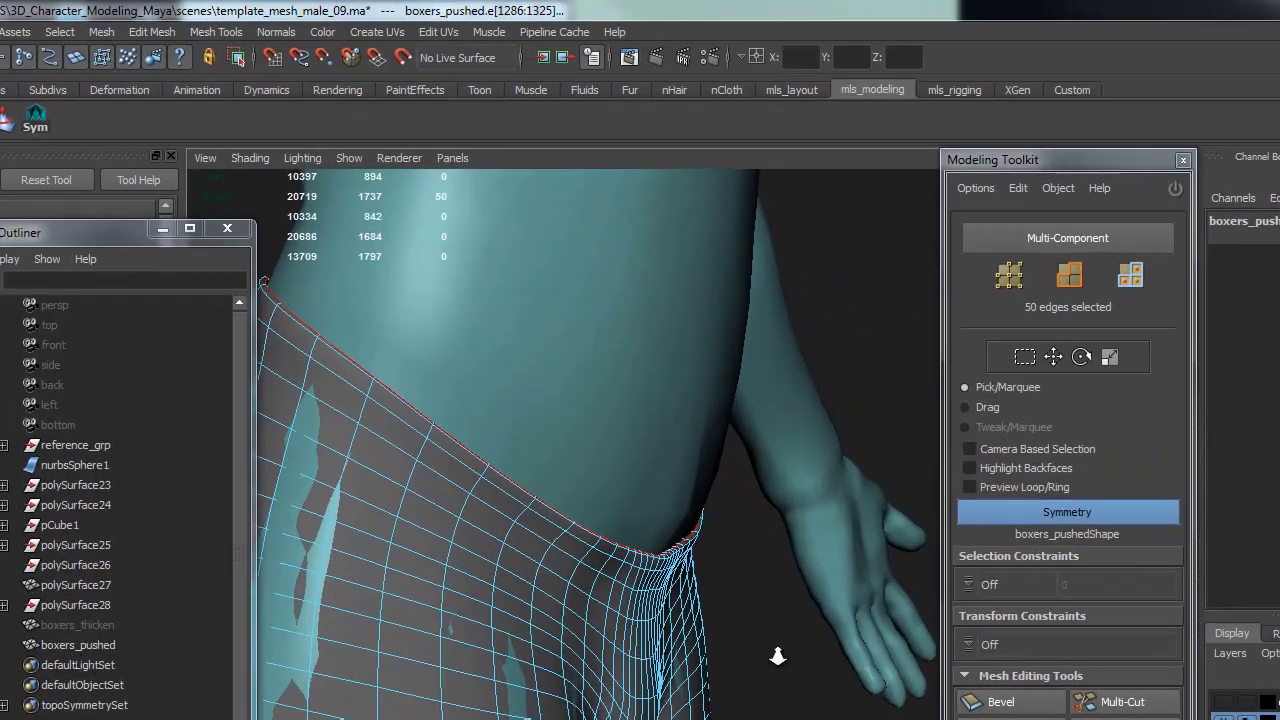
scroll(778, 656, "down", 4)
left_click_drag(778, 656, 553, 535, "alt")
scroll(553, 525, "up", 5)
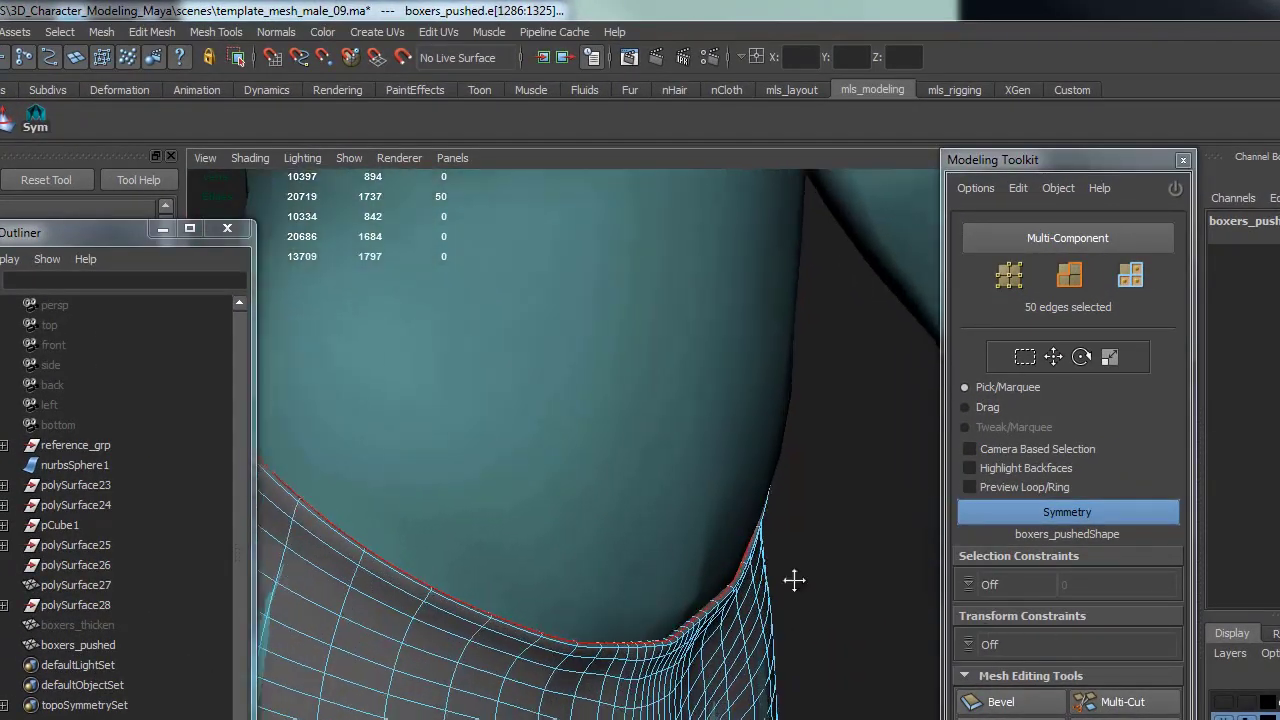
left_click_drag(791, 580, 665, 540, "alt")
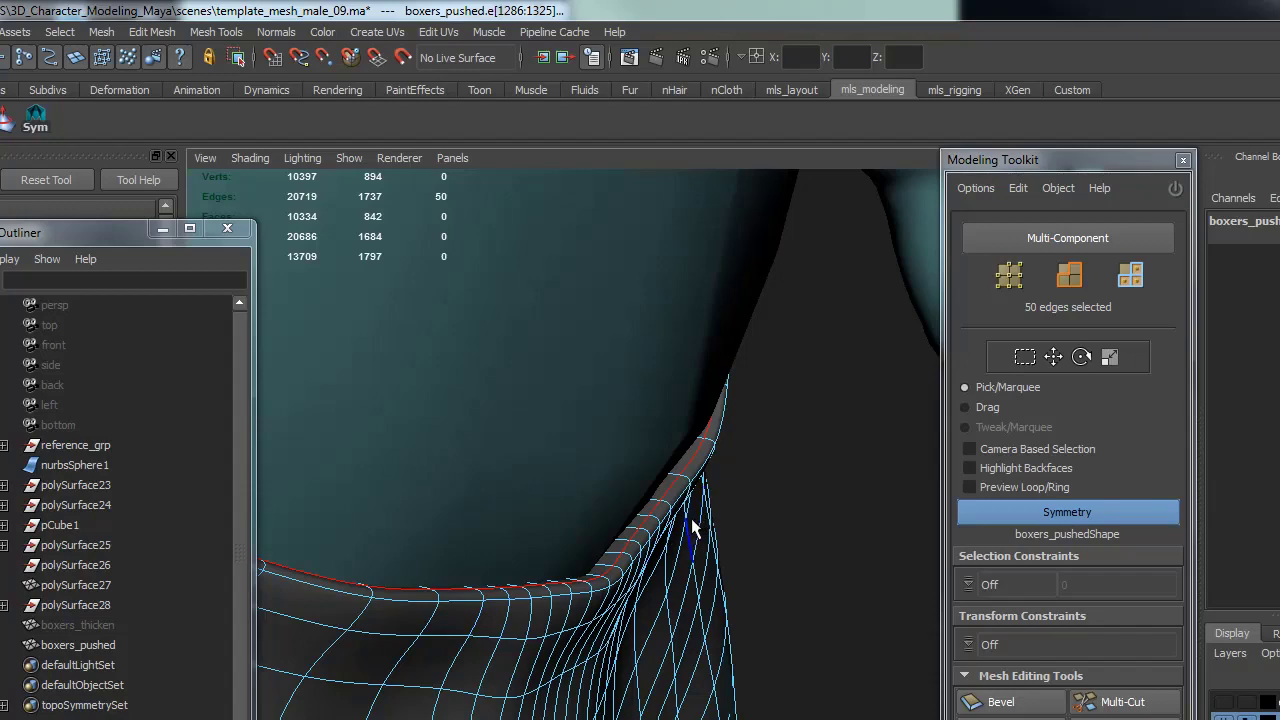
key("Delete")
- Delete a second waistband edge loop, then select the waistband's top edge loop
double_click(600, 591)
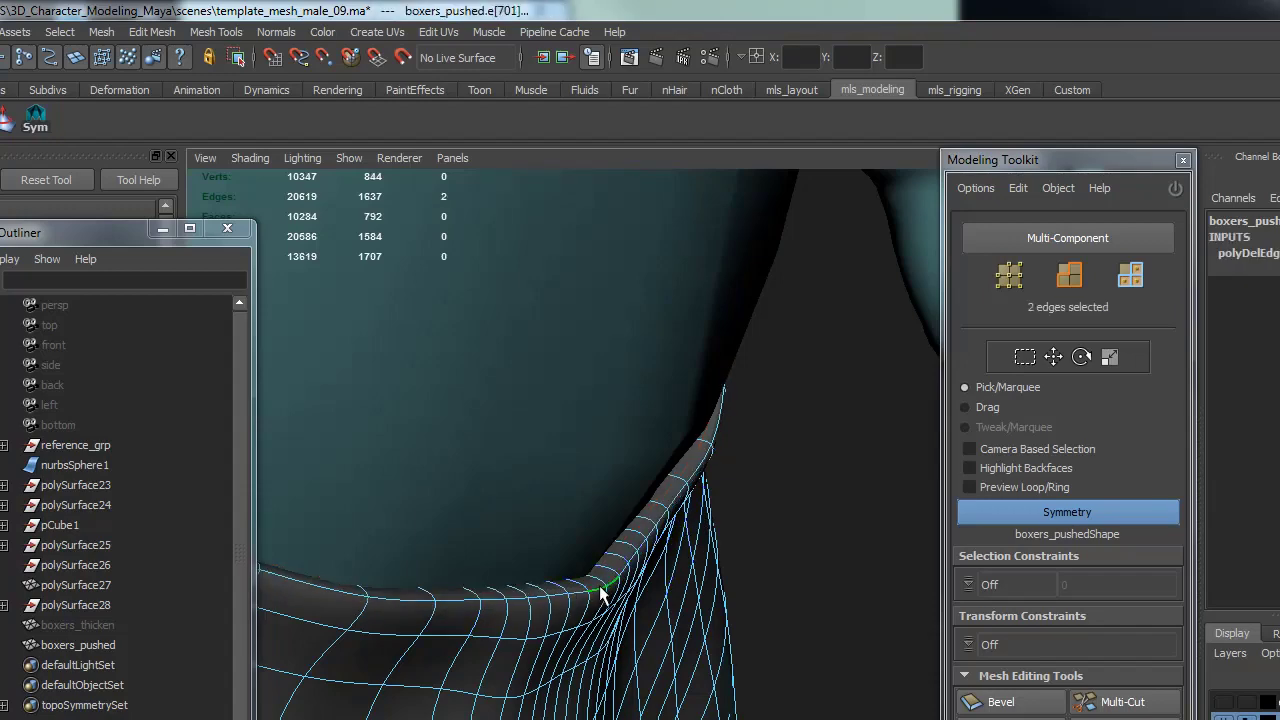
key("Delete")
left_click_drag(658, 569, 647, 539, "alt")
double_click(572, 546)
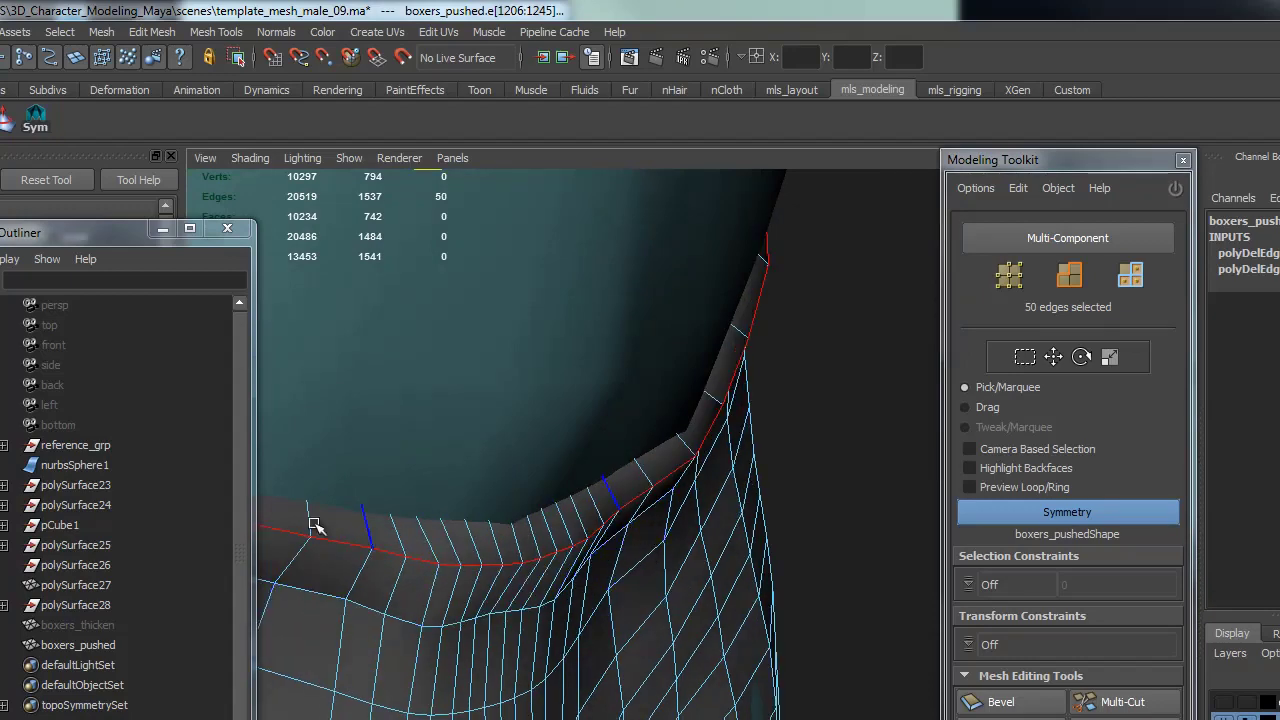
left_click(154, 33)
- Scale the top waistband loop inward with Edit Mesh > Transform Components
left_click(188, 34)
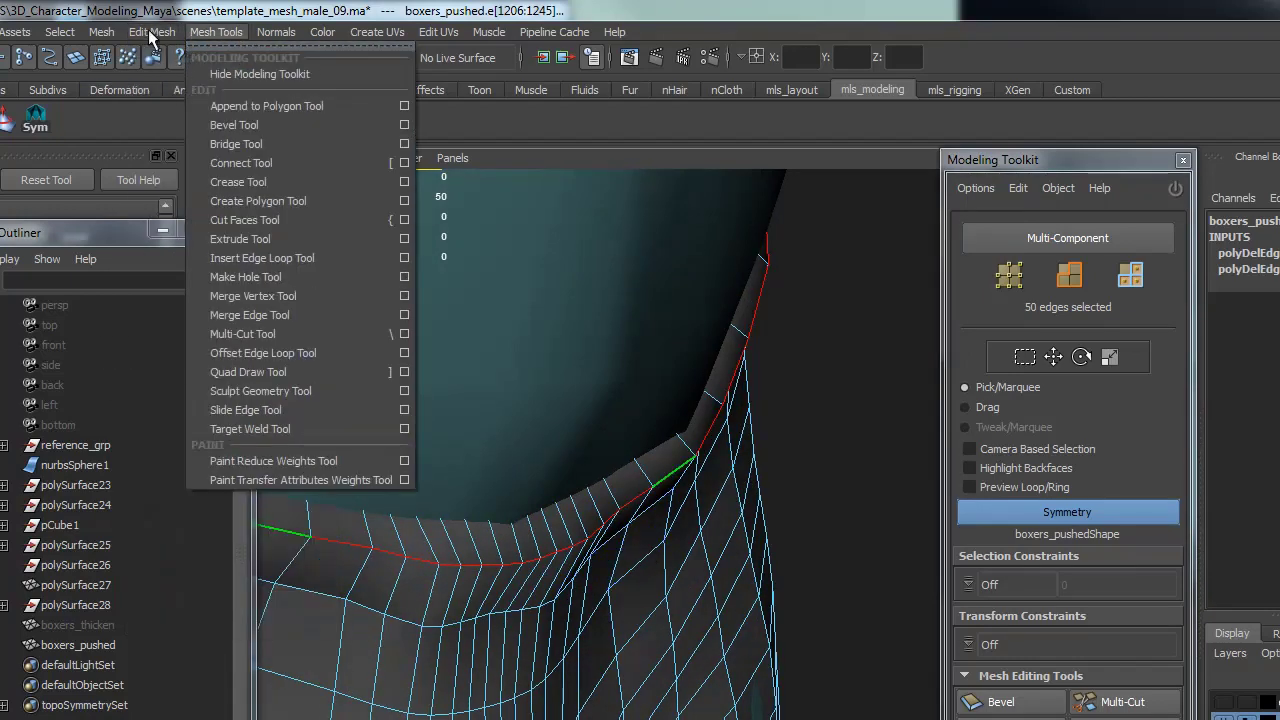
left_click(282, 117)
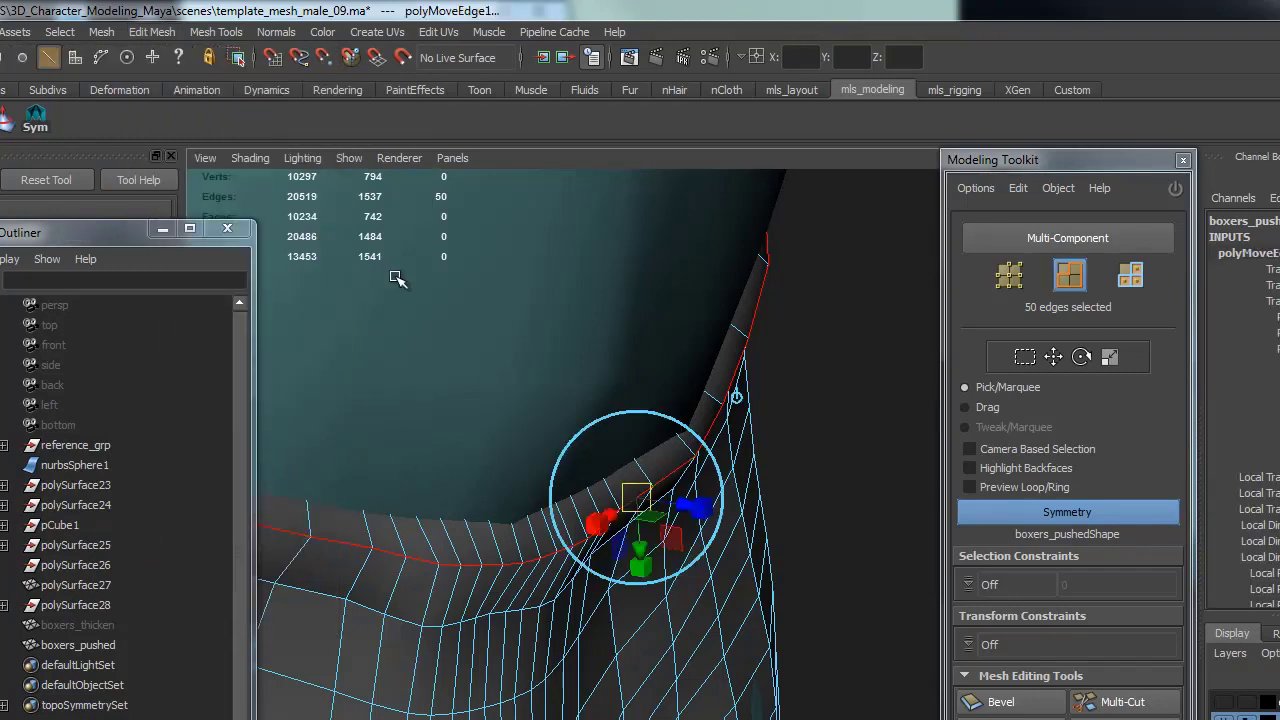
left_click_drag(733, 556, 741, 549, "alt")
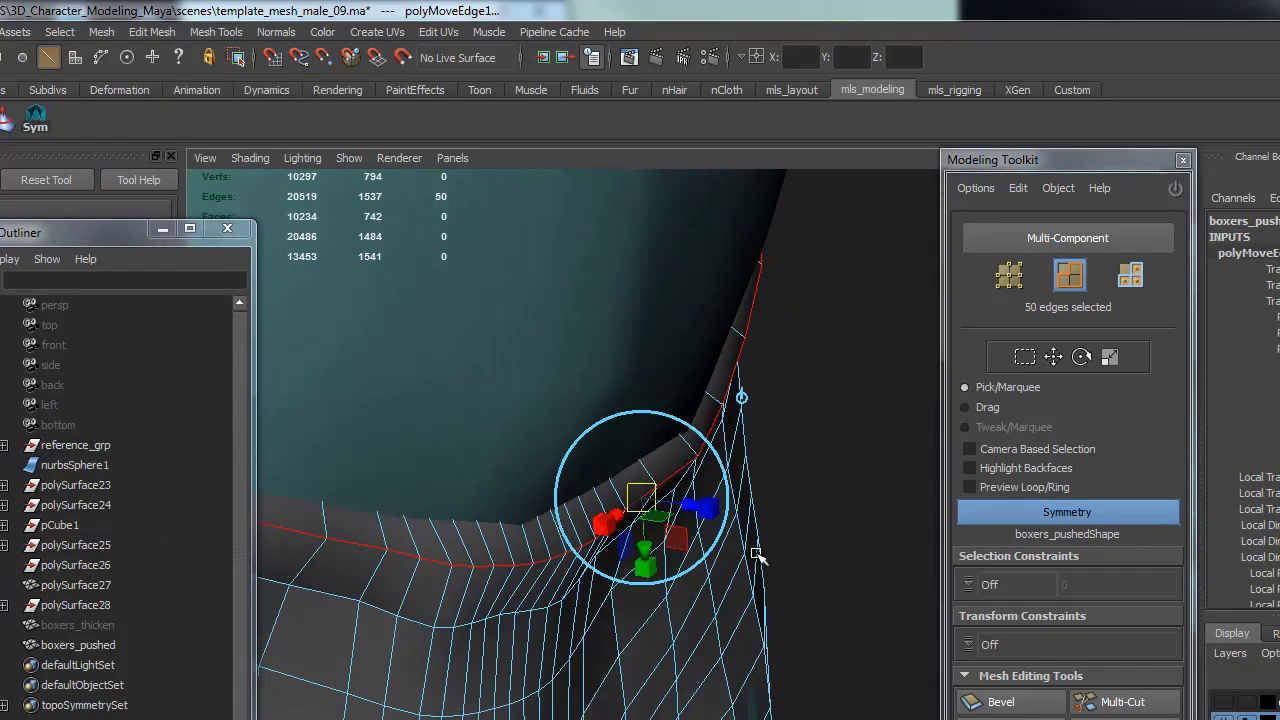
left_click_drag(702, 506, 900, 410)
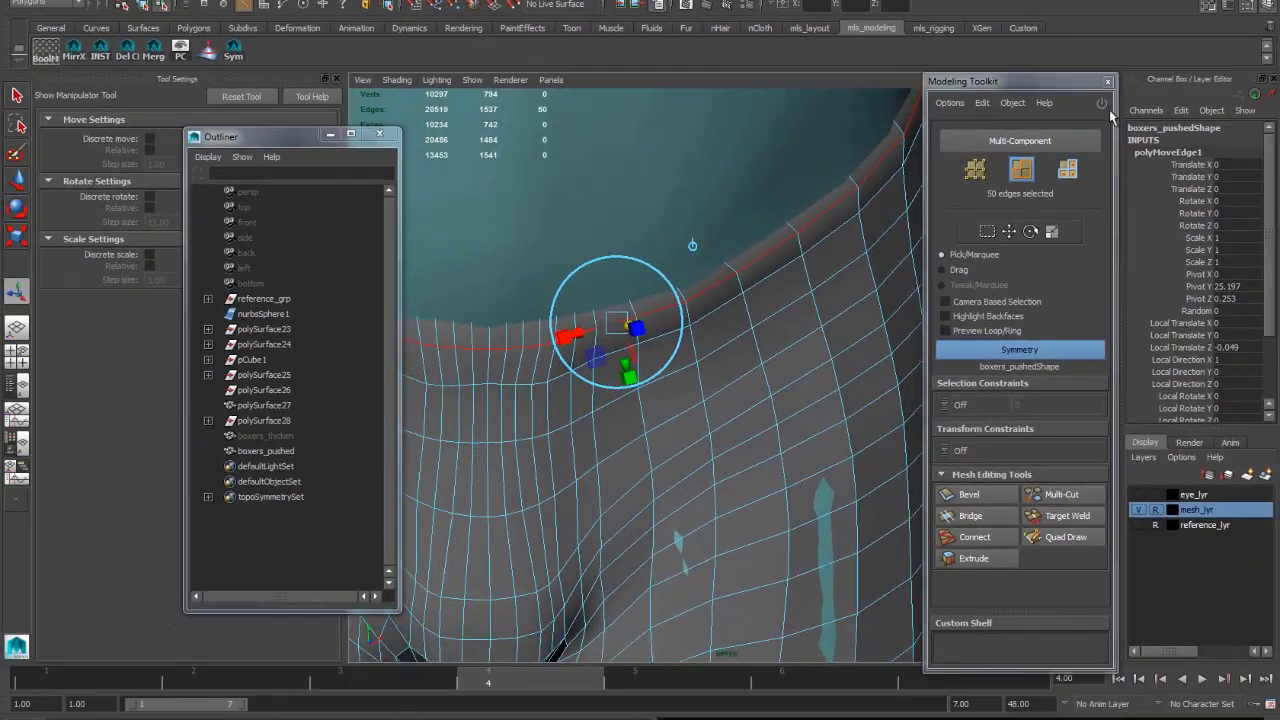
- Enable Tweak with the Edge Slide constraint and slide waistband vertices along their edges
left_click(1101, 103)
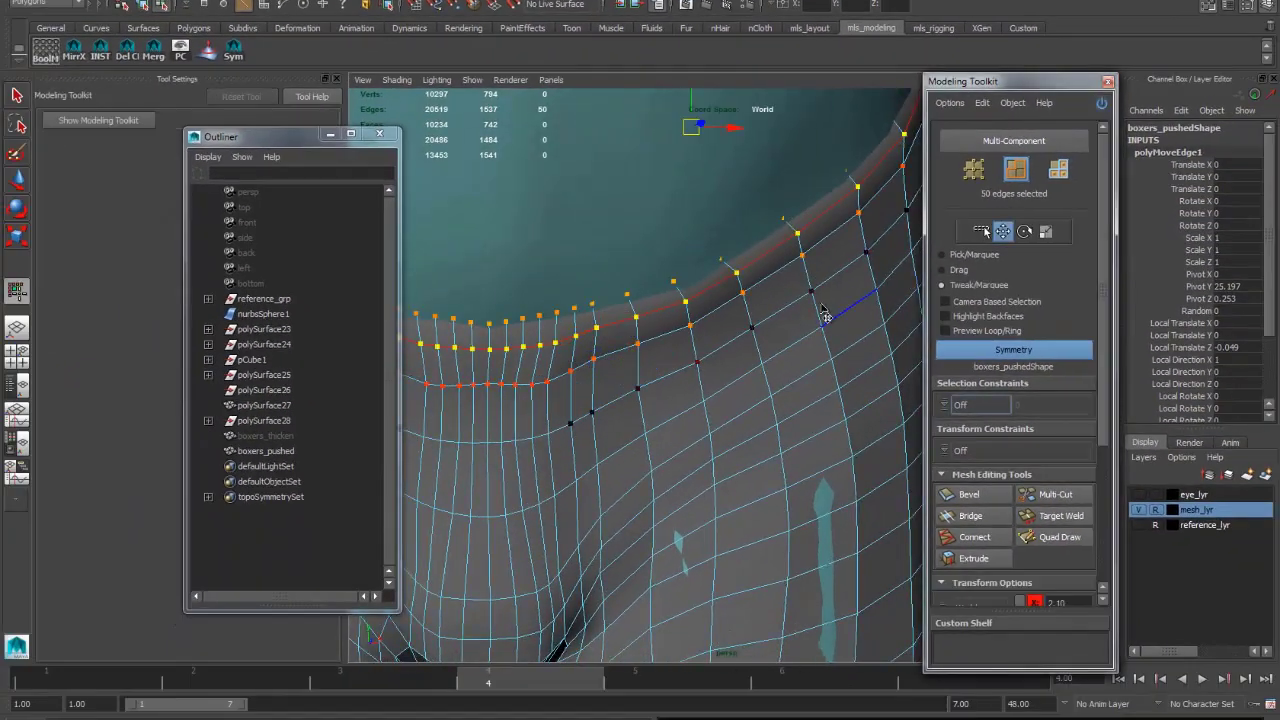
left_click_drag(800, 360, 790, 376, "alt")
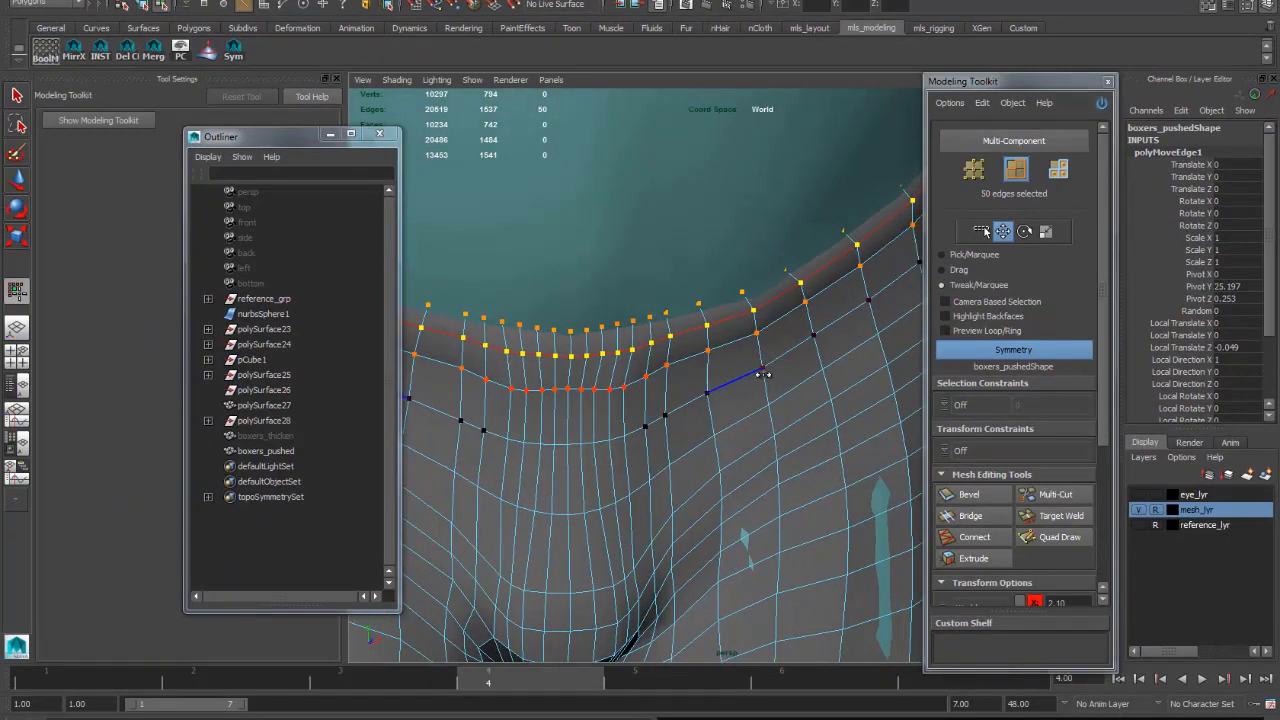
right_click_drag(760, 378, 851, 394, "alt")
left_click(944, 452)
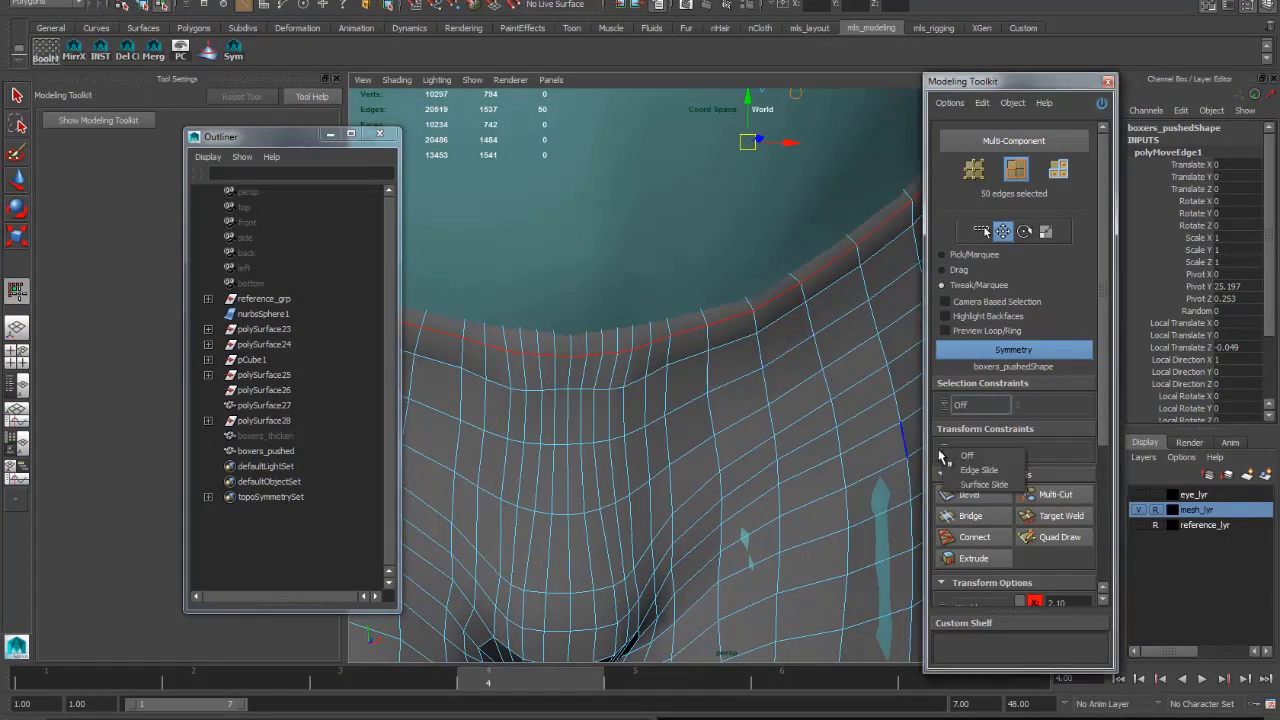
left_click(972, 488)
left_click_drag(900, 437, 728, 386, "alt")
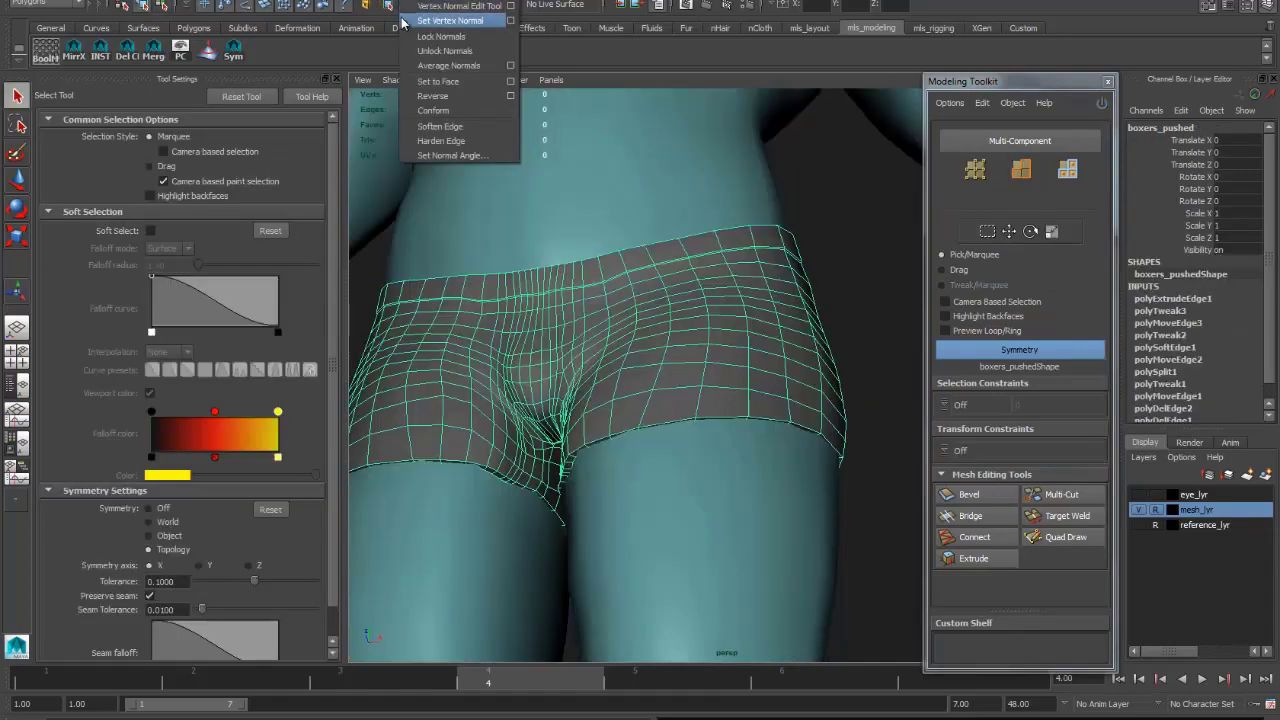
- Apply Soften Edge normals to the boxers and deselect them
left_click(449, 128)
left_click_drag(731, 343, 790, 298, "alt")
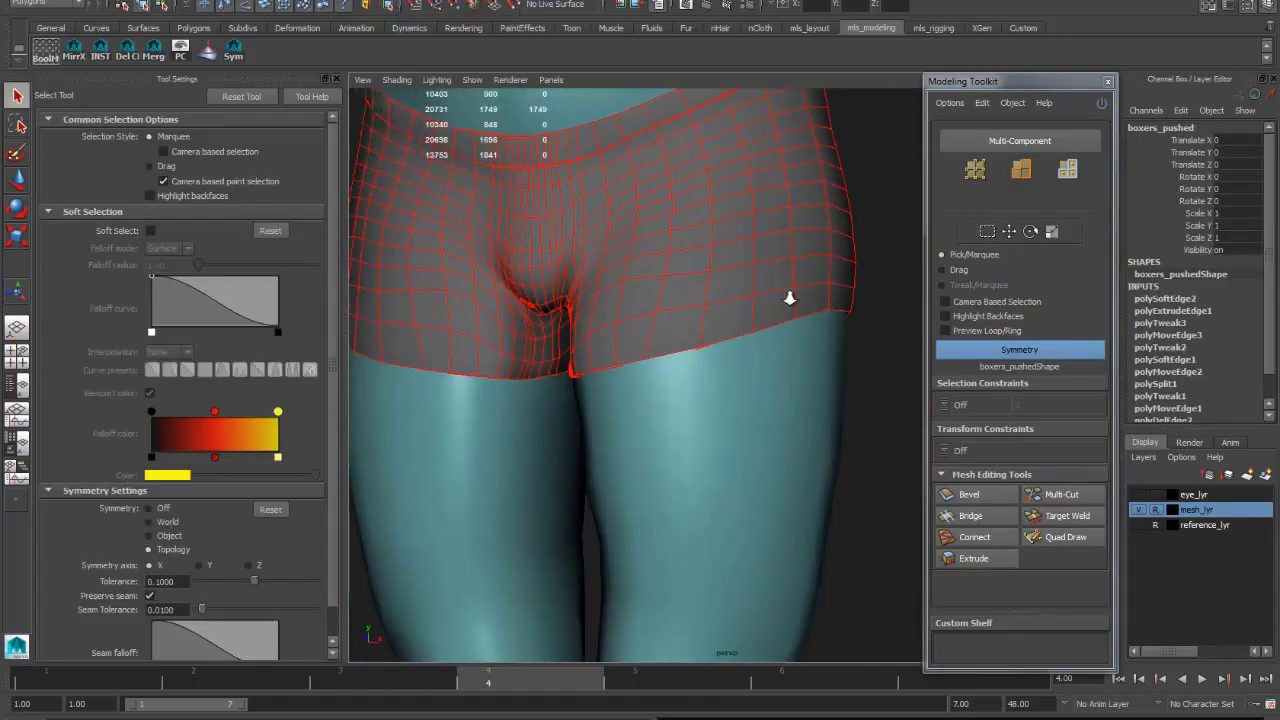
scroll(790, 298, "down", 3)
left_click(884, 284)
- Orbit around the full male character to inspect the fitted, smoothly shaded boxers
left_click_drag(884, 284, 786, 371, "alt")
middle_click_drag(786, 371, 696, 321, "alt")
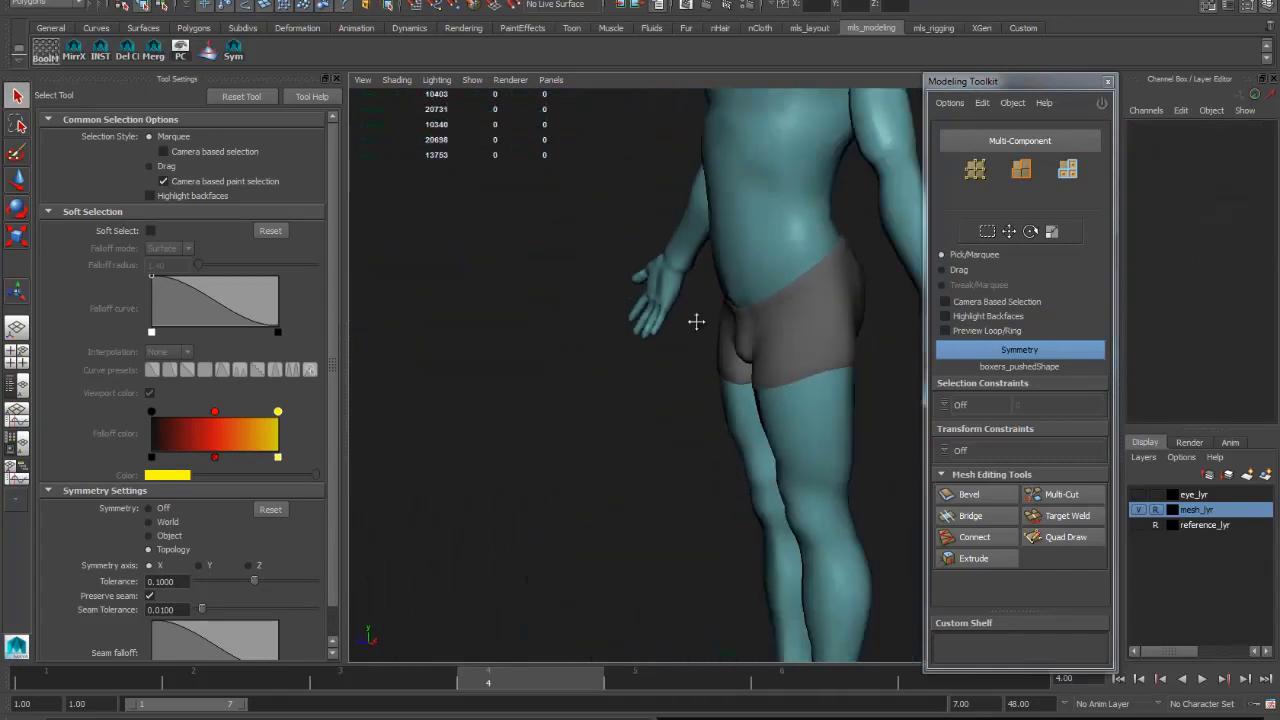
left_click_drag(696, 321, 650, 420, "alt")
scroll(650, 420, "down", 2)
middle_click_drag(650, 420, 695, 458, "alt")
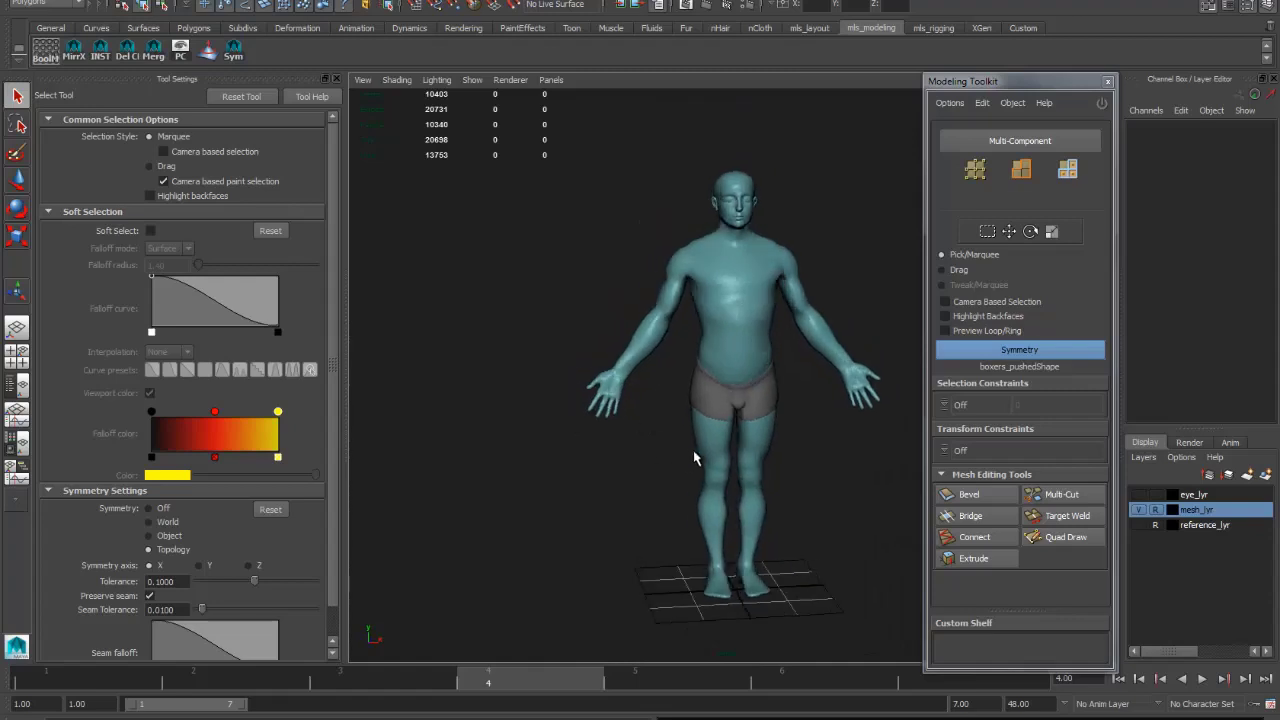
left_click_drag(695, 458, 762, 430, "alt")
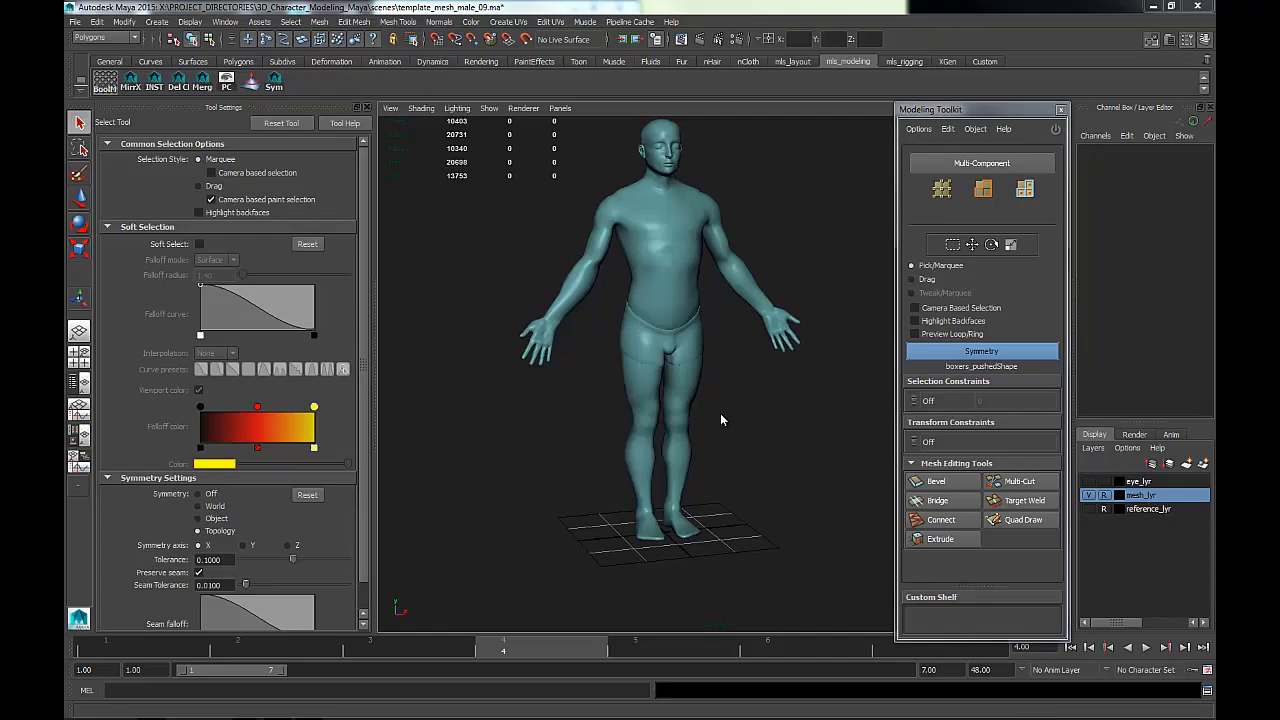
left_click_drag(766, 390, 768, 462, "alt")
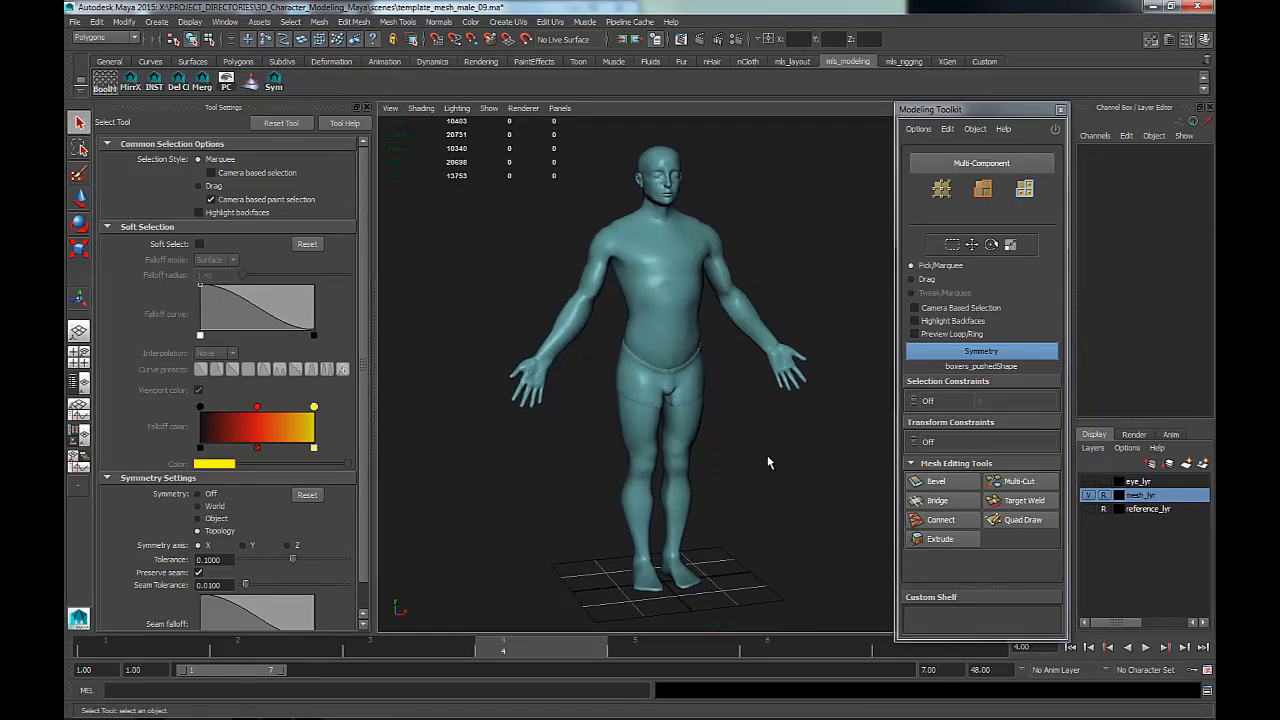